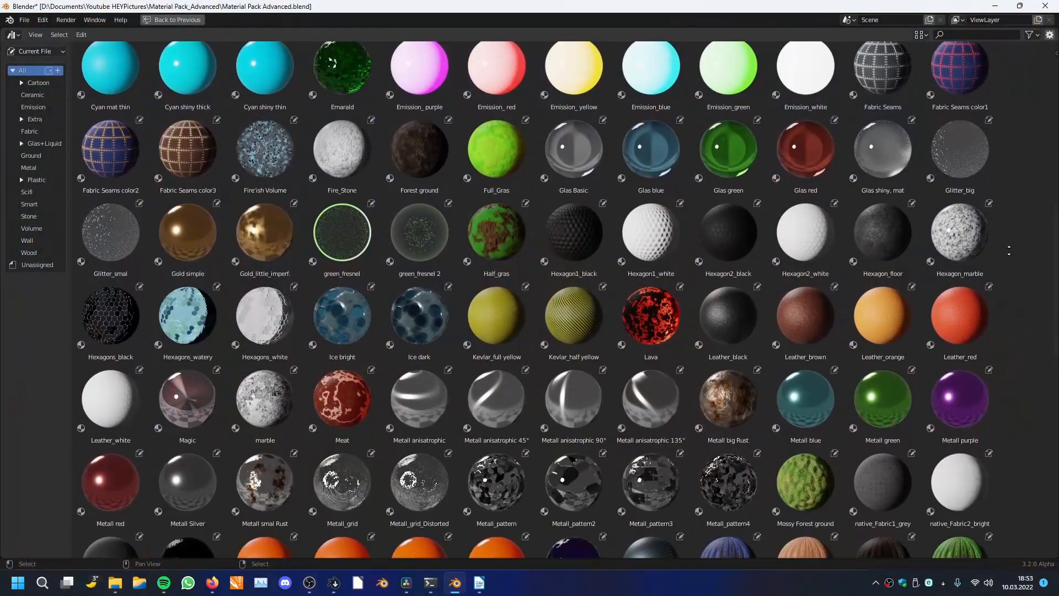
- Browse the material pack, then apply Road_stripes to the room's floor and Sand to the window wall
scroll(534, 299, down, 10)
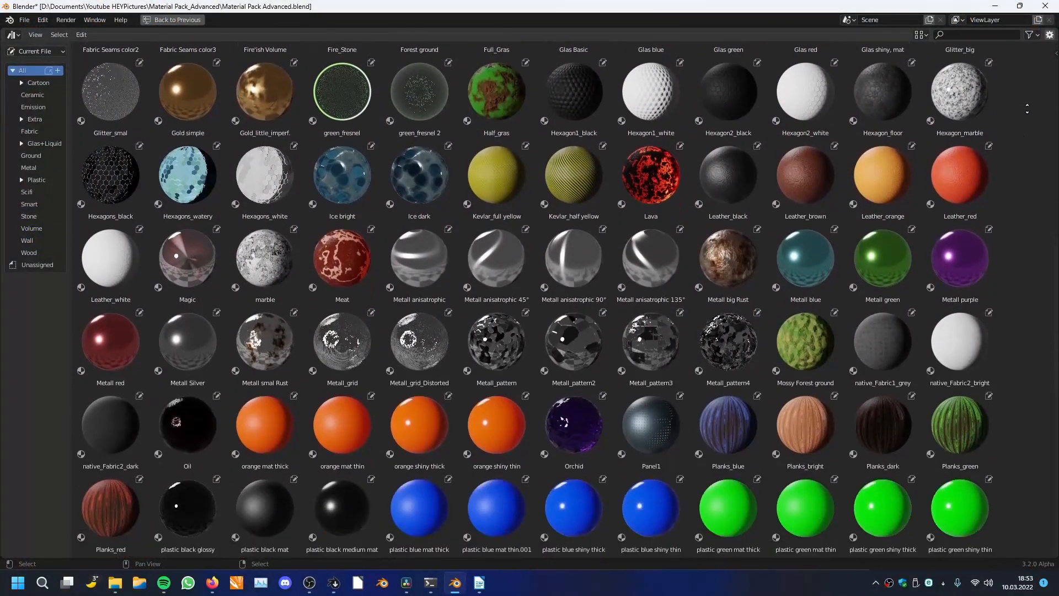
scroll(73, 450, down, 10)
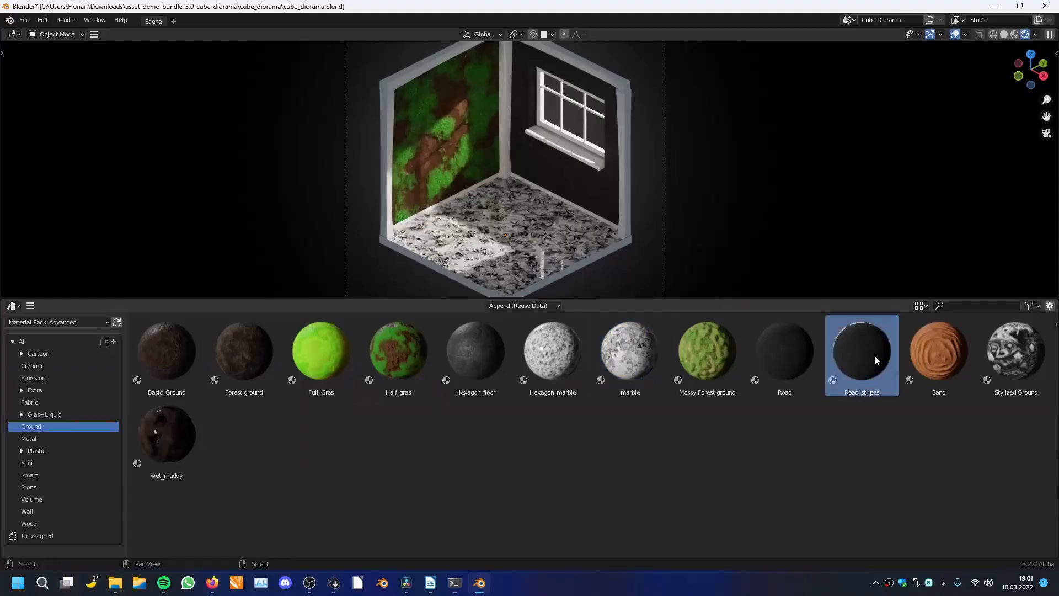
drag(875, 355, 521, 239)
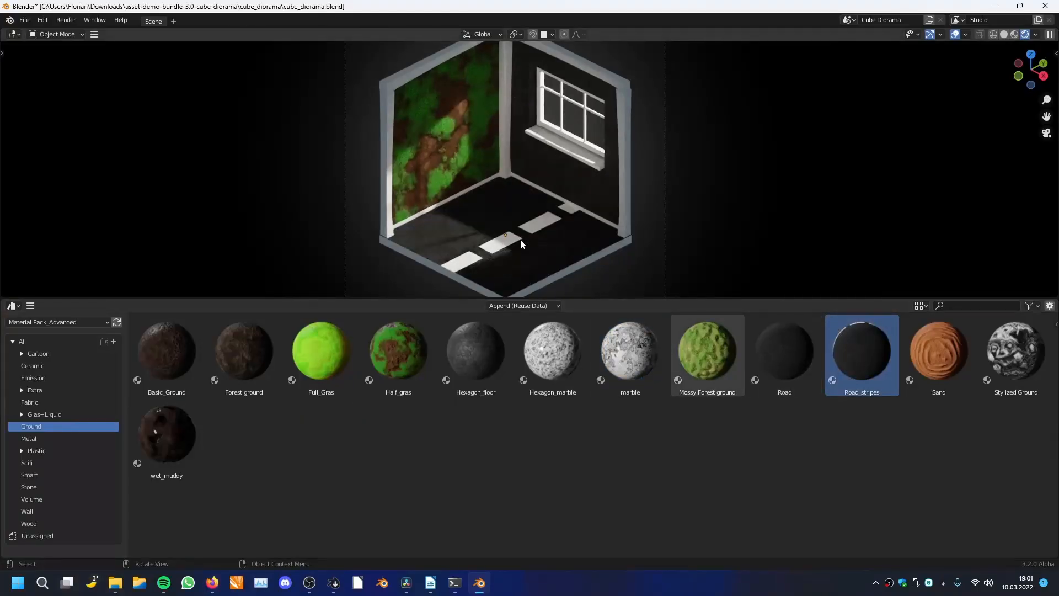
drag(938, 351, 580, 191)
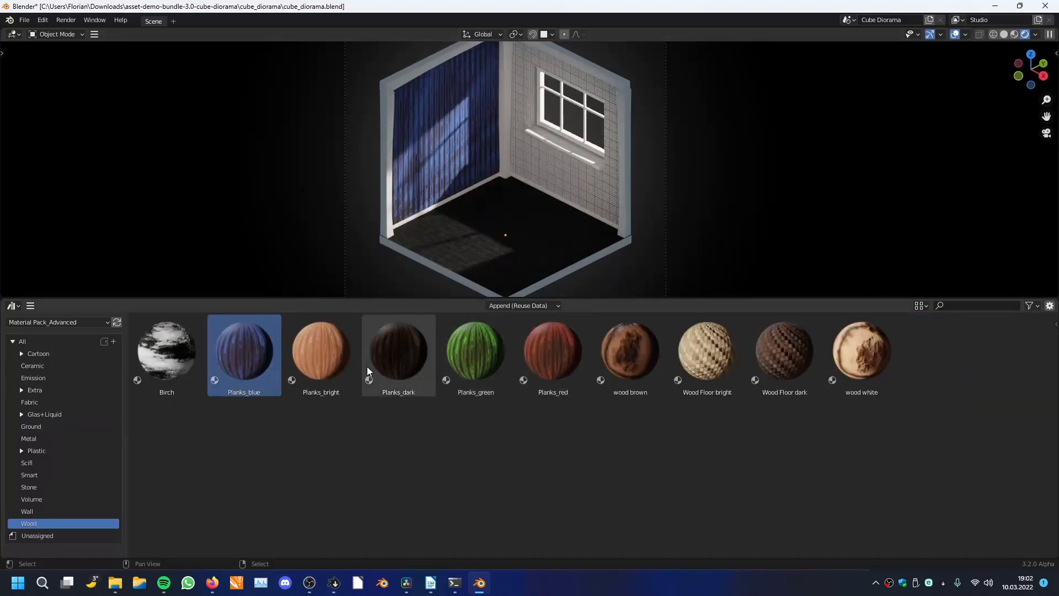
- Try wood materials in the room: Planks_bright and wood white on the windowless wall, Planks_dark on the window wall, Wood Floor dark on the floor
drag(345, 358, 416, 182)
drag(396, 349, 581, 184)
drag(769, 344, 537, 232)
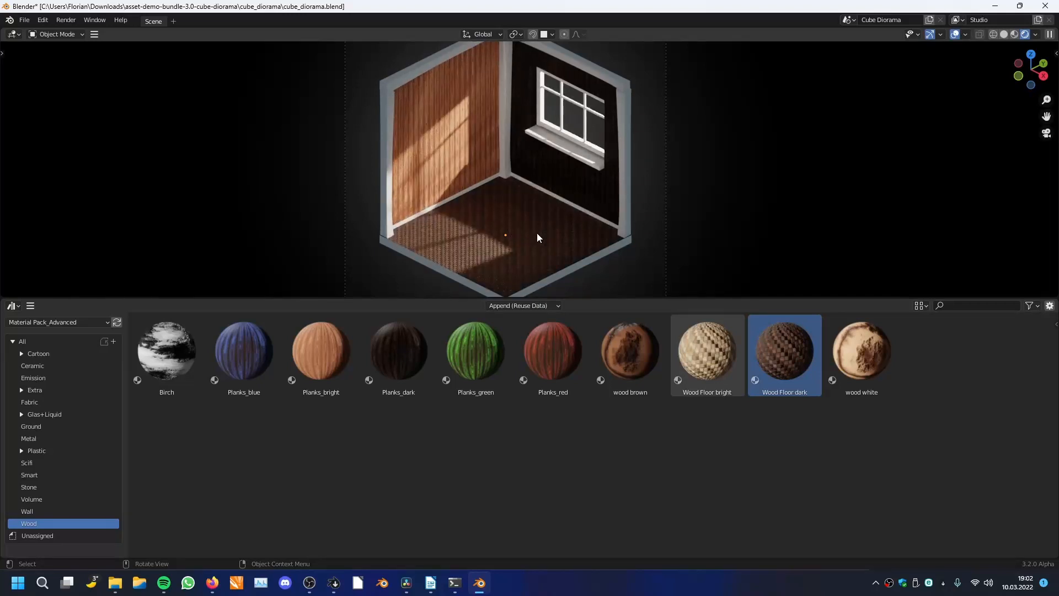
drag(862, 382, 425, 157)
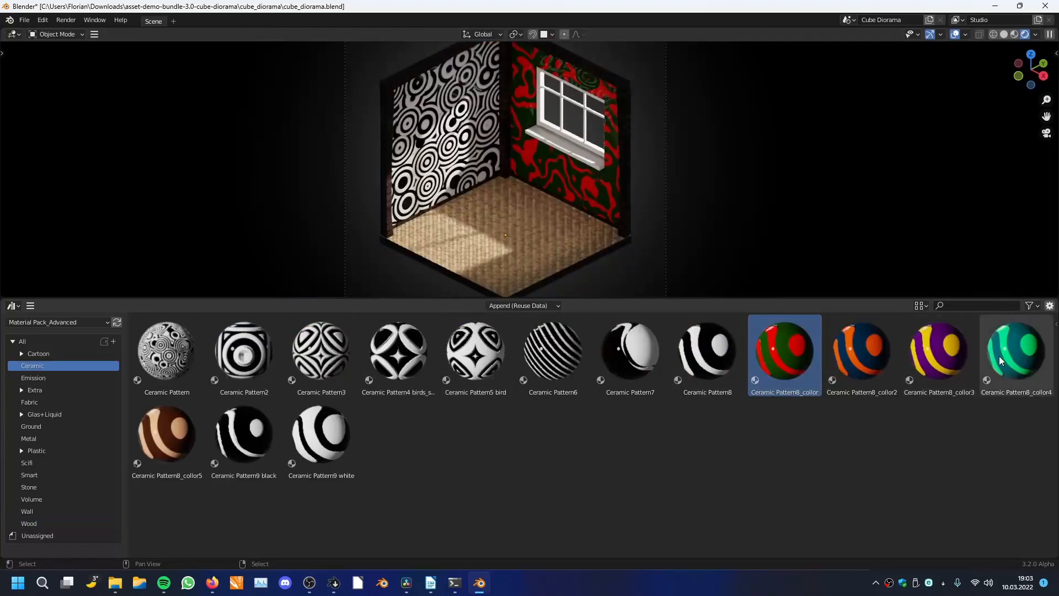
- Apply Ceramic Pattern8_color4 to the room's floor and select the Snow material in the Extra category
drag(1017, 353, 512, 243)
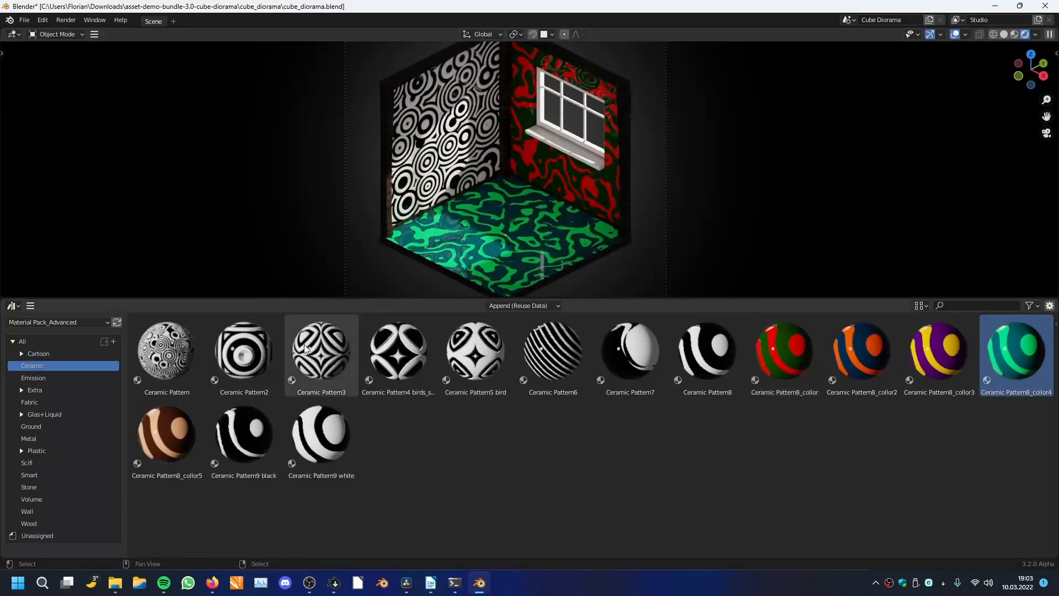
click(41, 380)
click(40, 390)
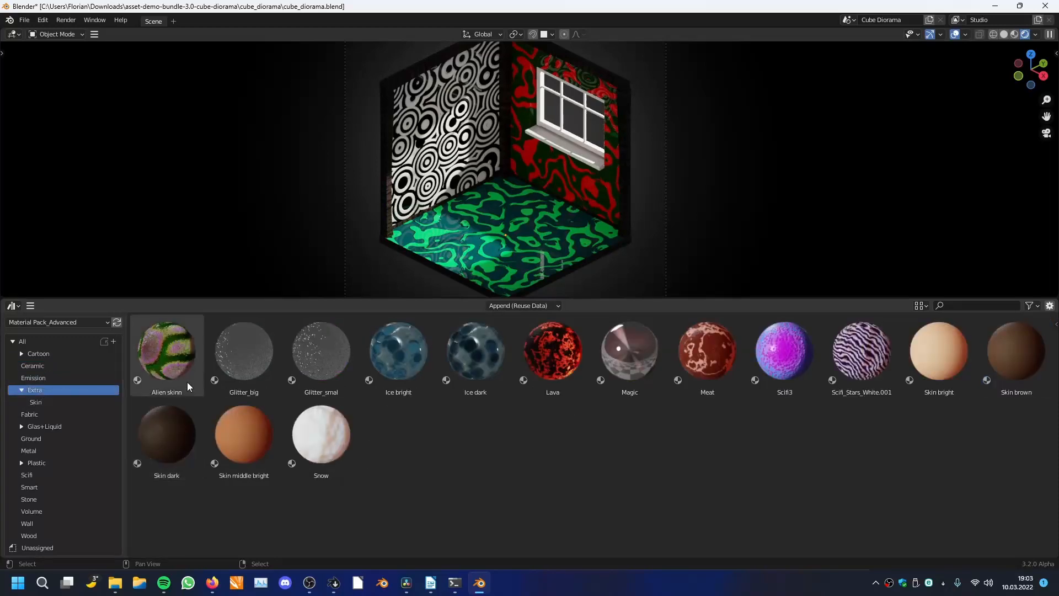
click(309, 436)
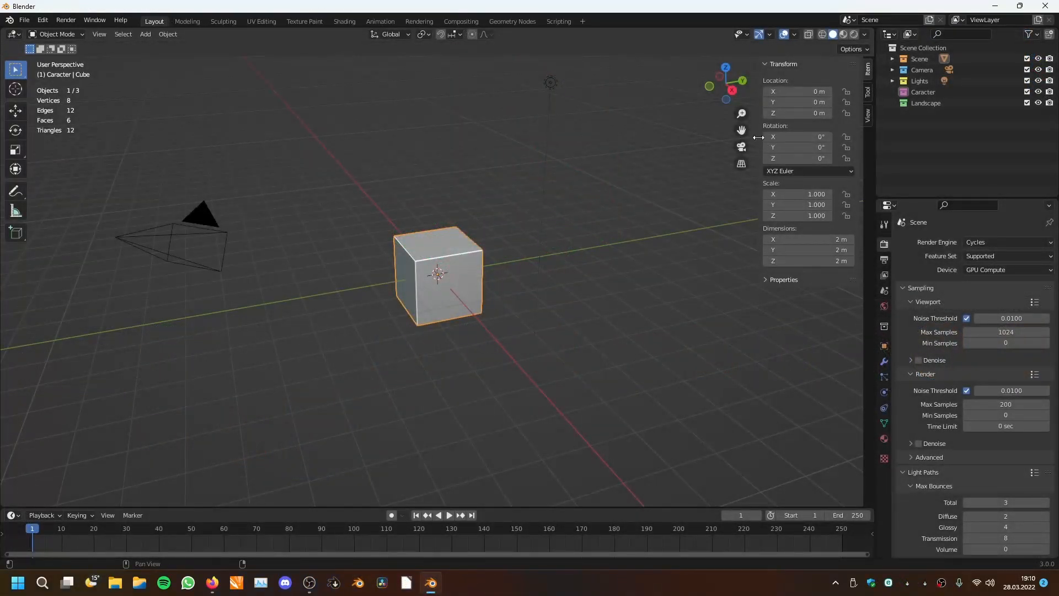
- Hide the viewport sidebar, enlarge the timeline area and turn it into a Geometry Node Editor
key(n)
drag(523, 507, 520, 378)
scroll(441, 289, up, 3)
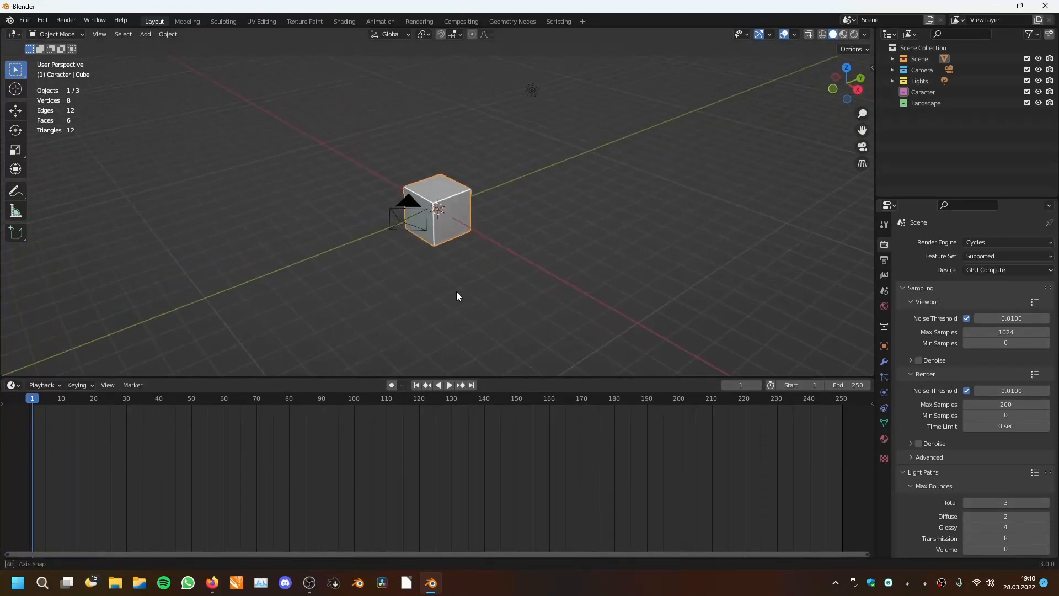
click(12, 385)
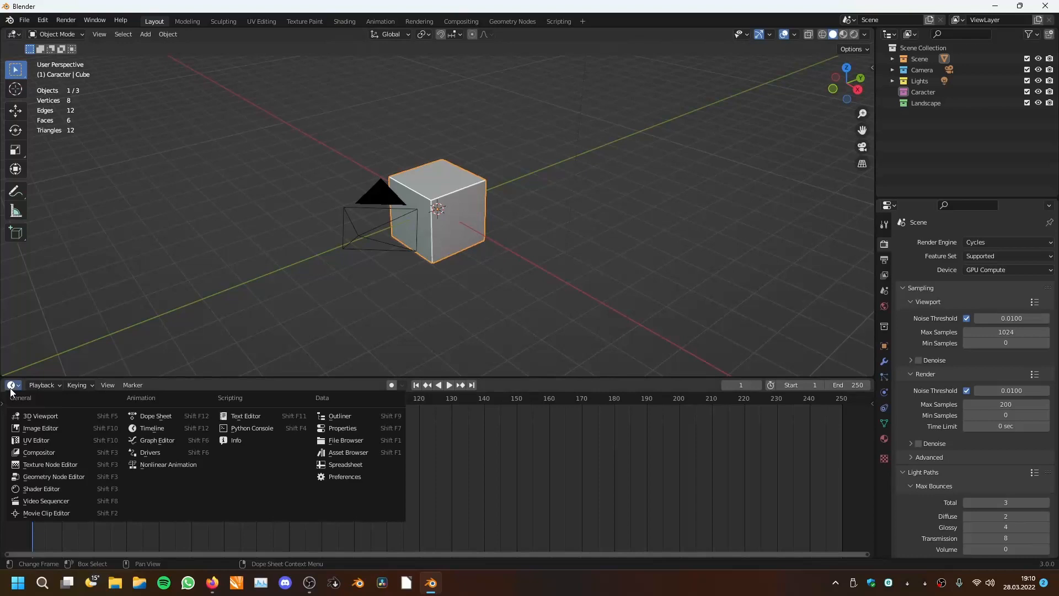
click(58, 477)
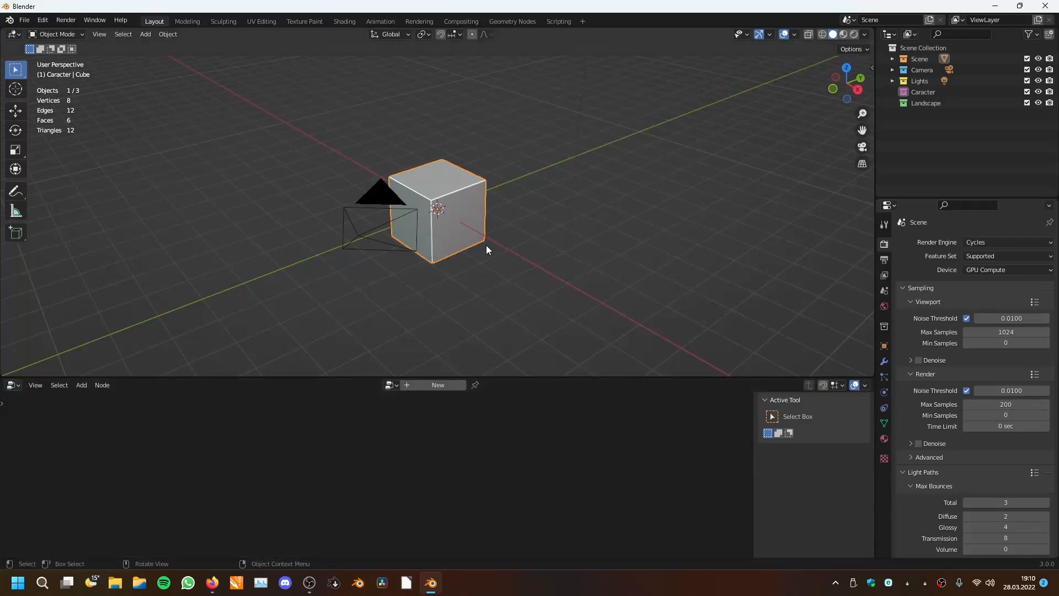
- Create a new geometry node tree for the cube and space its Group Input and Group Output nodes far apart
scroll(486, 247, down, 1)
middle_drag(481, 247, 429, 337)
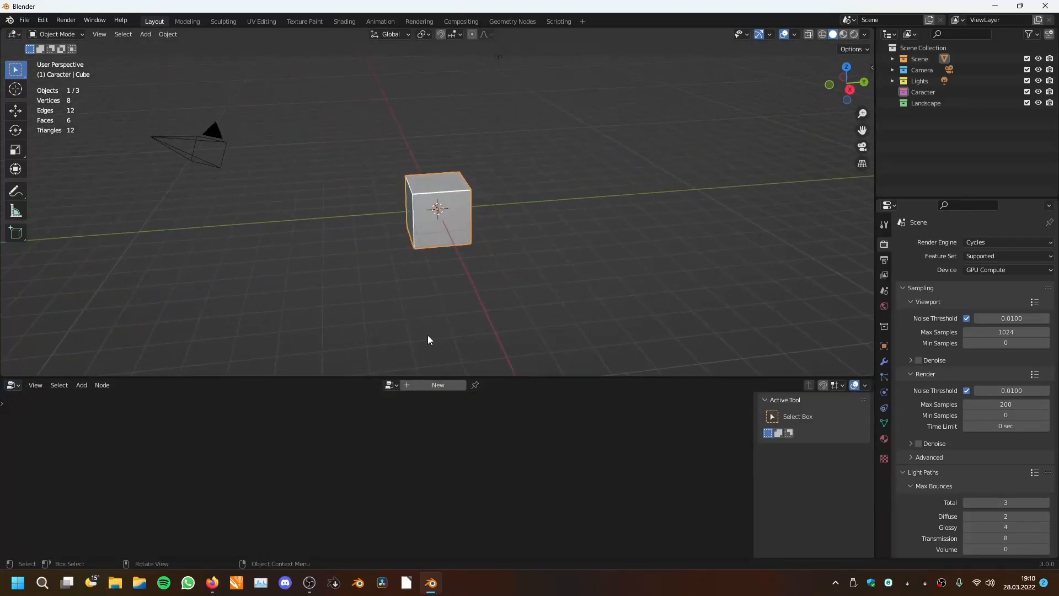
click(435, 385)
scroll(464, 456, up, 5)
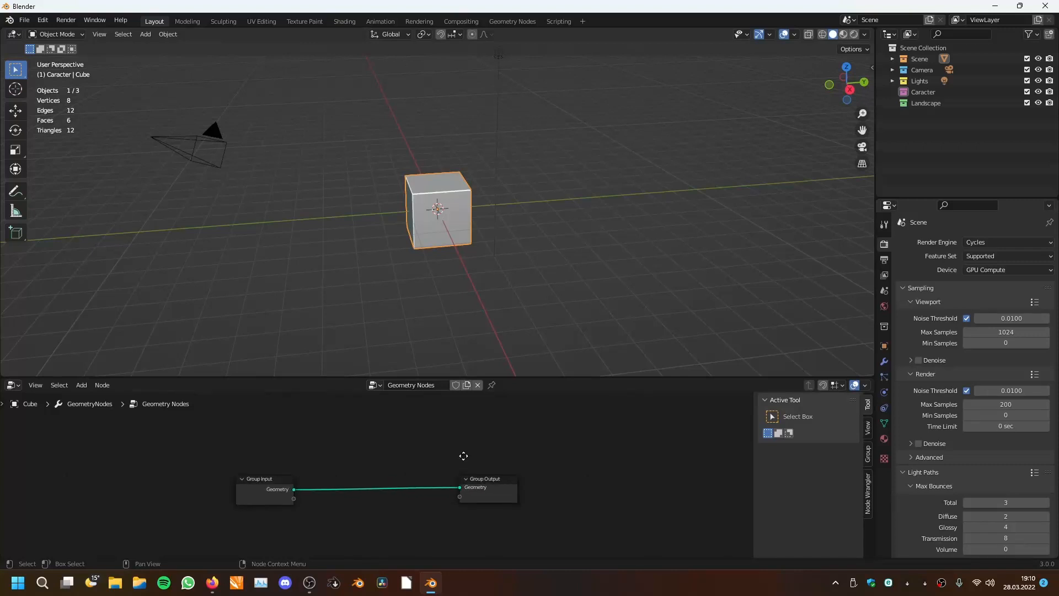
middle_drag(463, 456, 480, 445)
scroll(480, 445, up, 2)
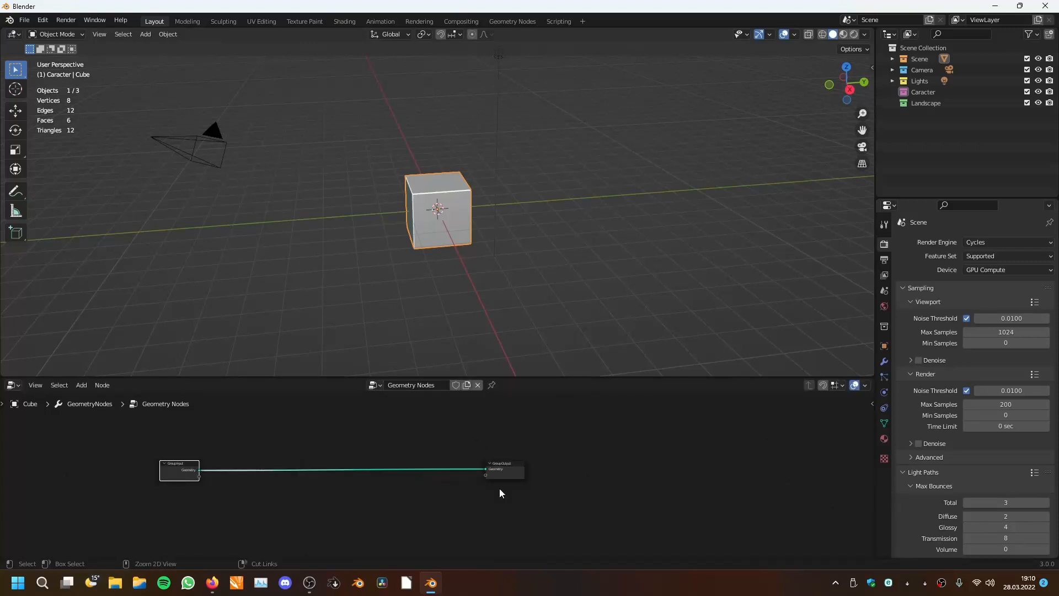
drag(500, 475, 661, 476)
scroll(505, 465, up, 4)
middle_drag(502, 465, 524, 472)
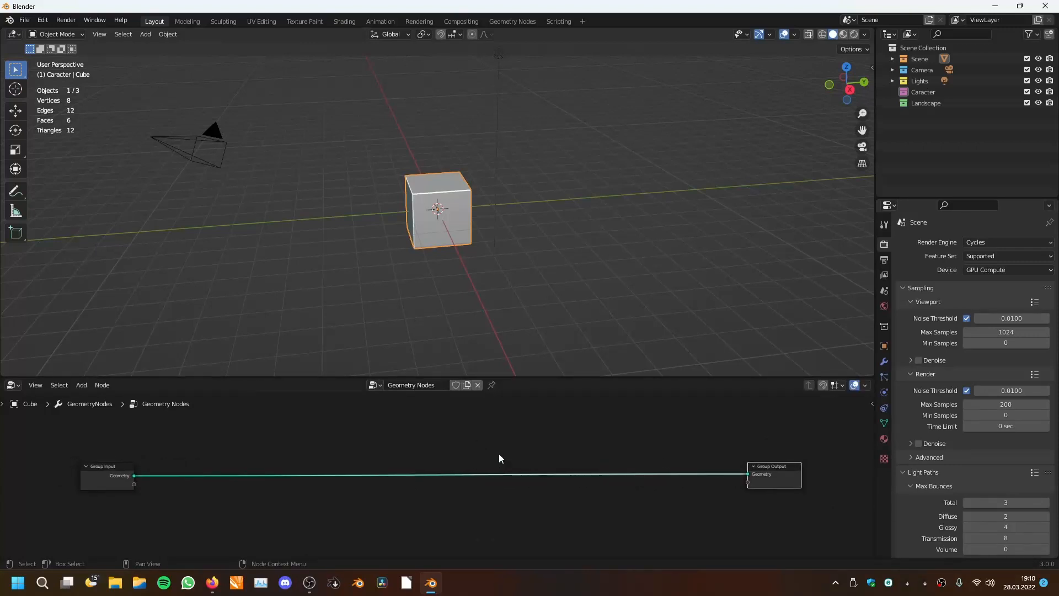
mouse_move(406, 463)
middle_down()
mouse_move(385, 471)
mouse_move(392, 479)
mouse_move(408, 468)
middle_up()
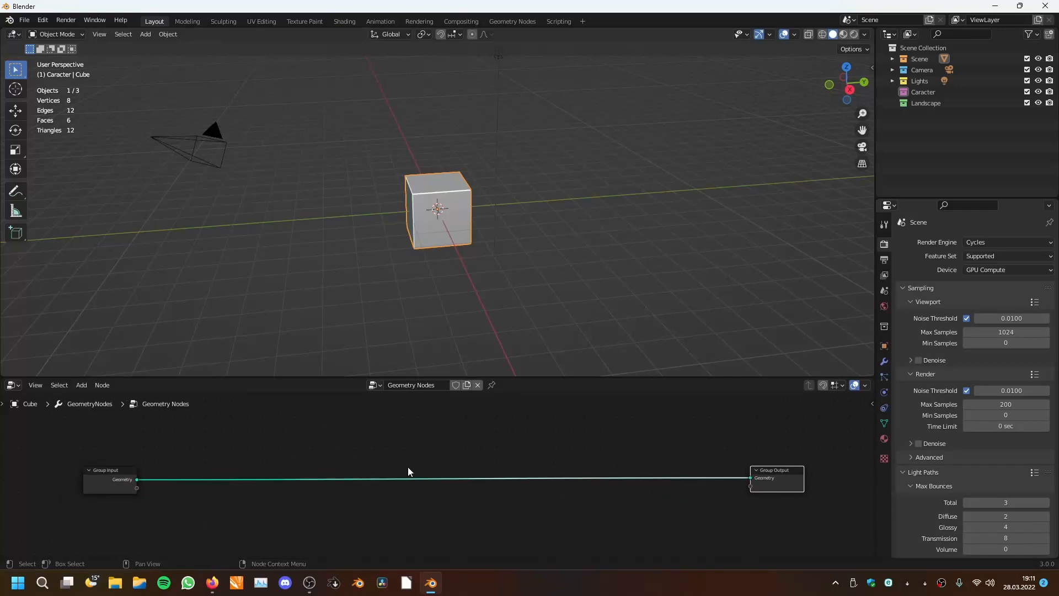
key(shift+a)
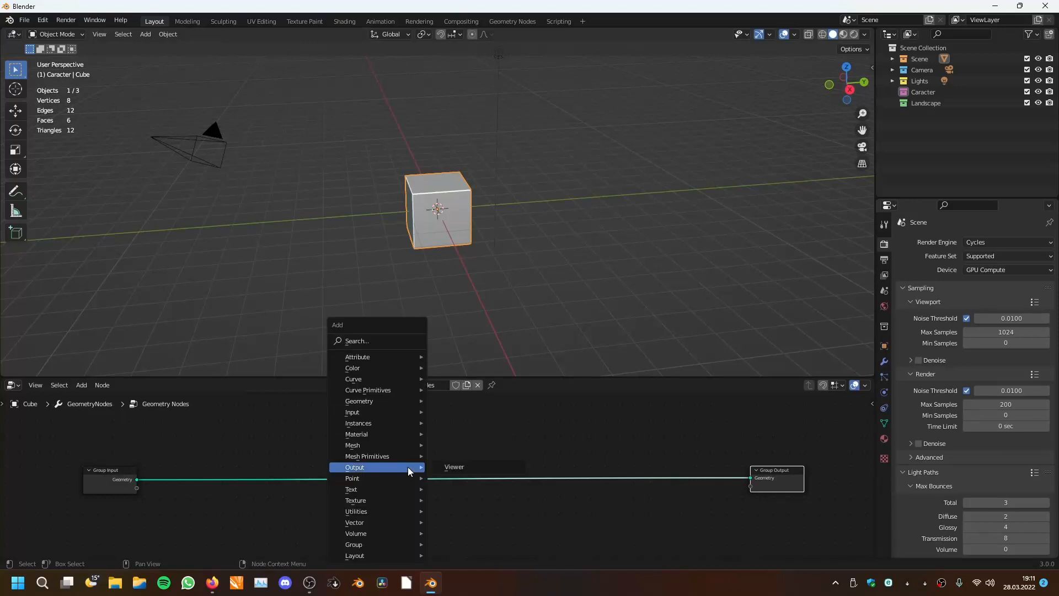
key(Escape)
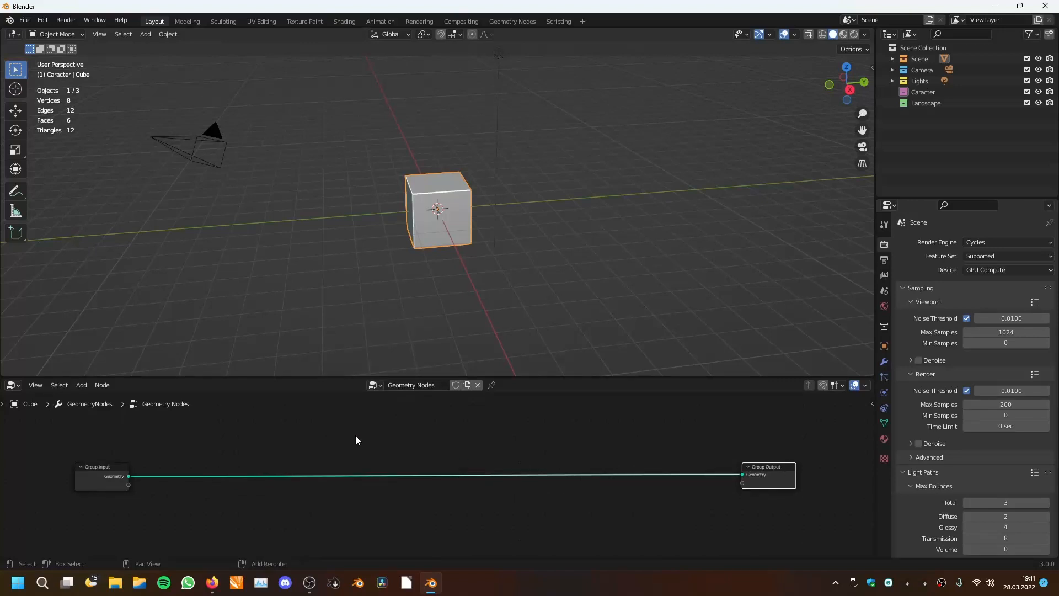
key(shift+a)
key(Escape)
- Add an Attribute Statistic node to the cube's node tree and delete it again
click(82, 385)
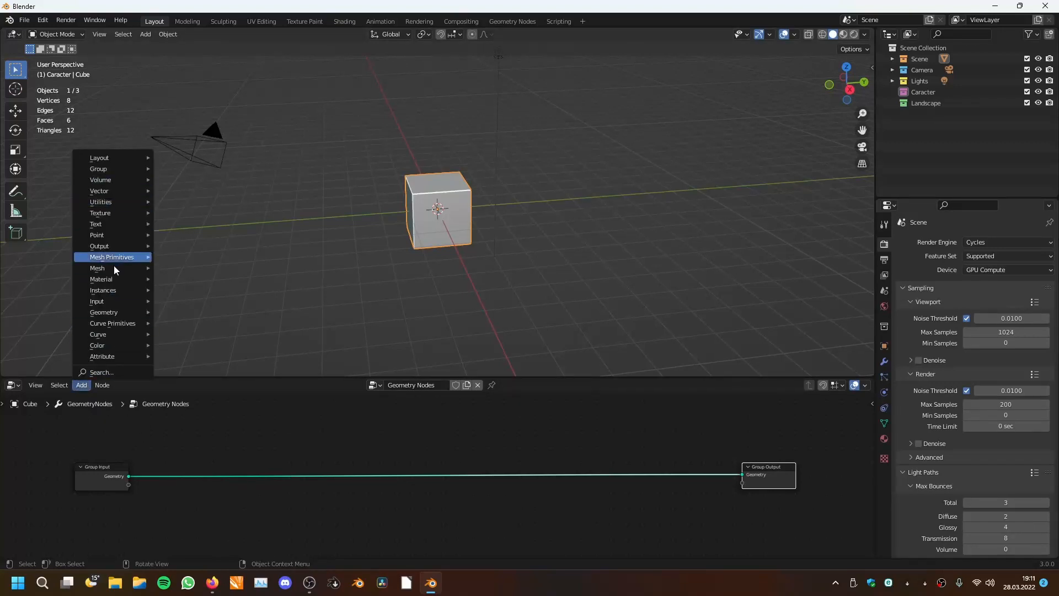
click(81, 385)
mouse_move(100, 356)
click(178, 357)
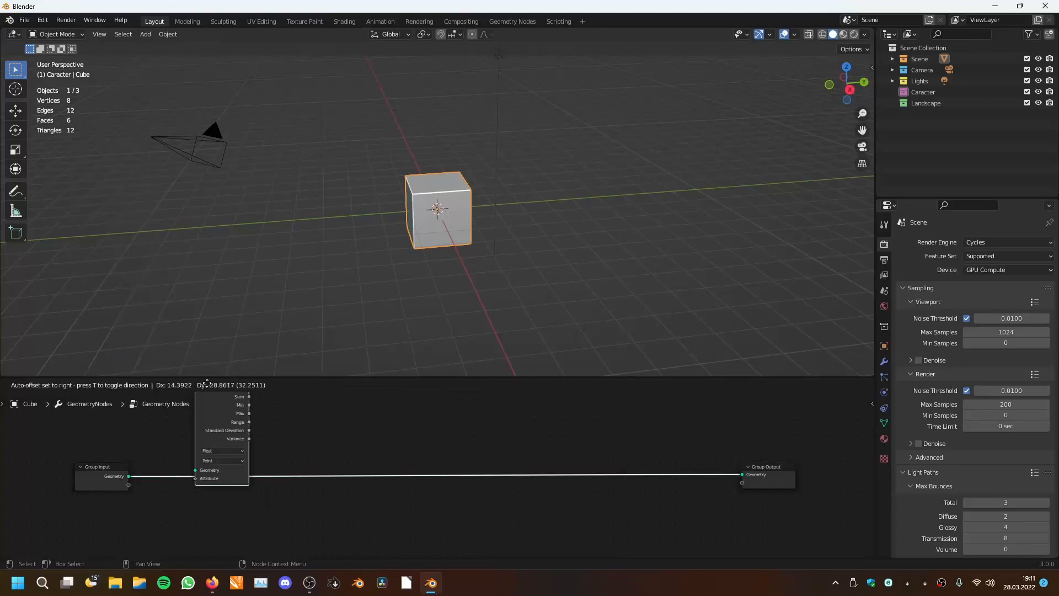
click(343, 494)
key(x)
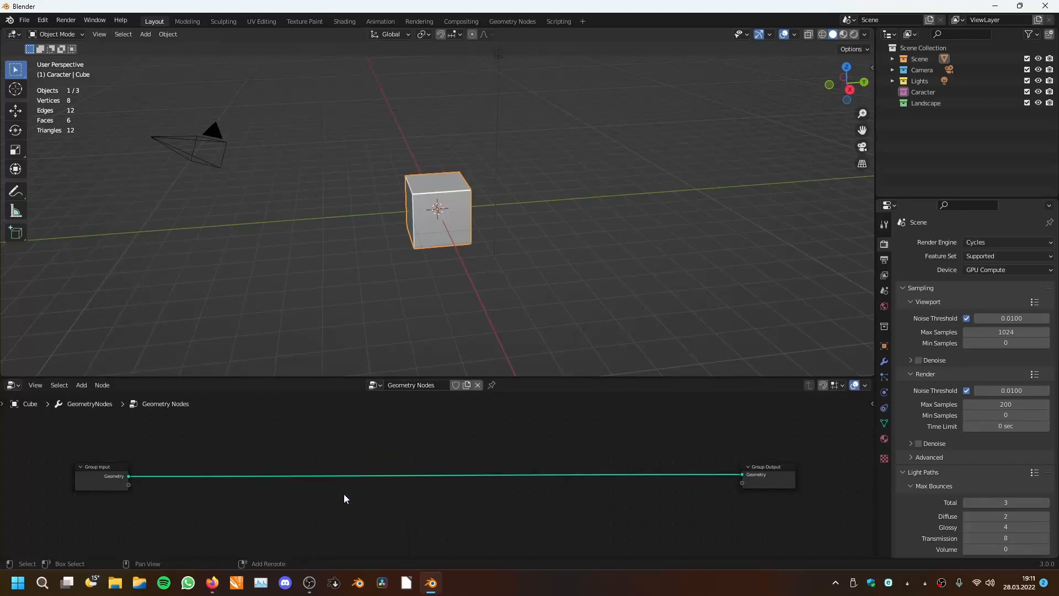
key(shift+a)
key(Escape)
key(shift+a)
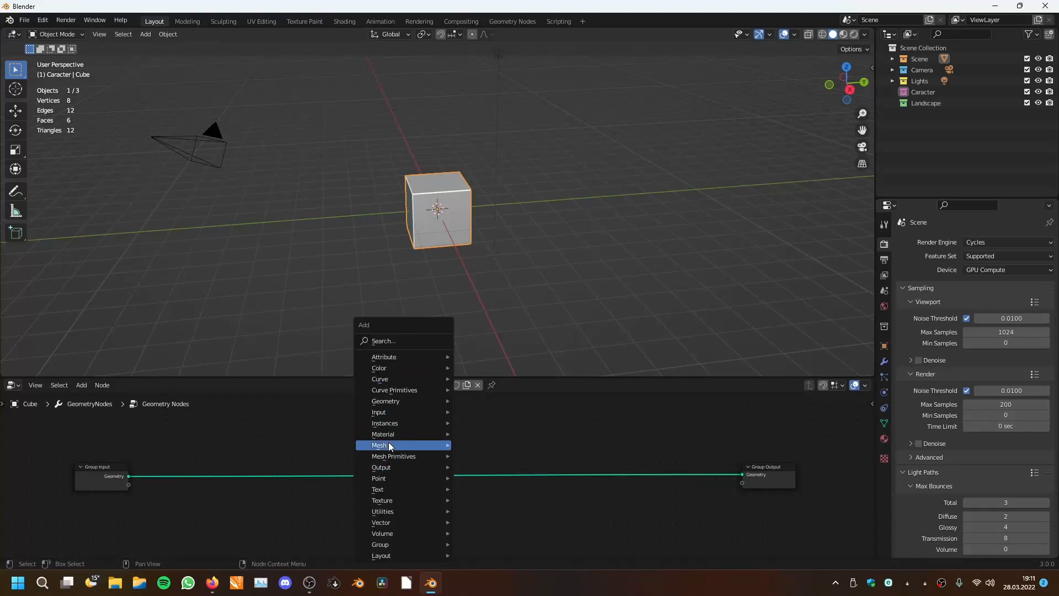
mouse_move(370, 379)
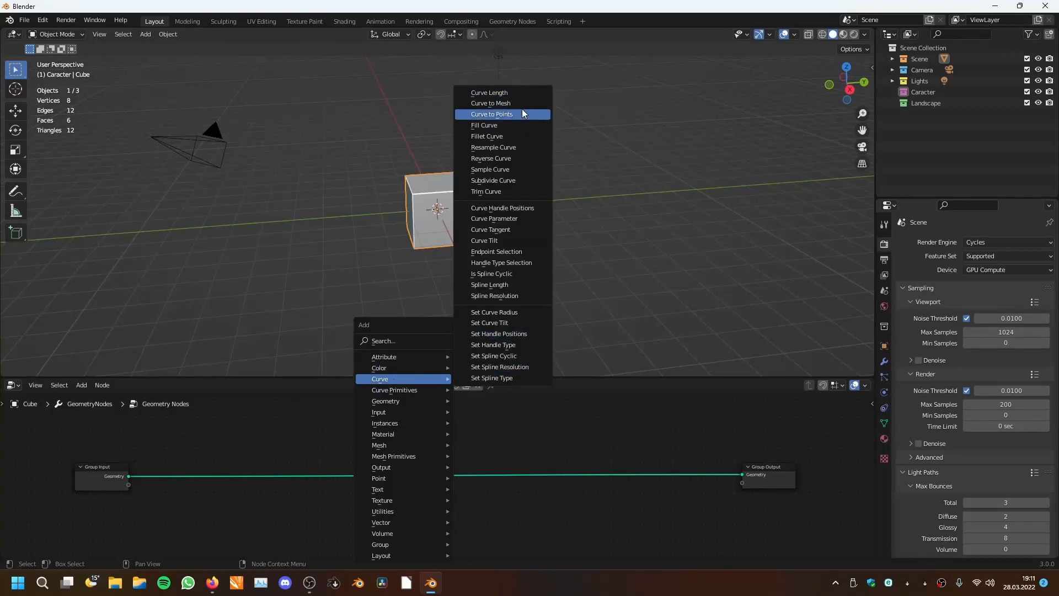
- Delete all objects in the scene, including the cube, camera and light
scroll(411, 265, down, 3)
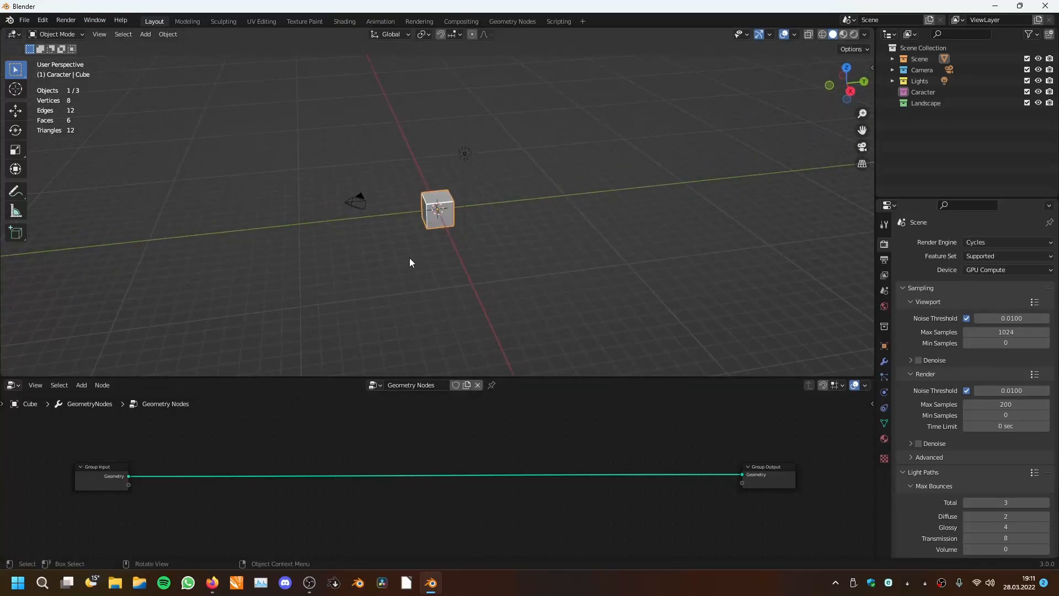
key(a)
key(Delete)
- Add a Bezier curve at the world origin of the empty scene
middle_drag(448, 200, 479, 219)
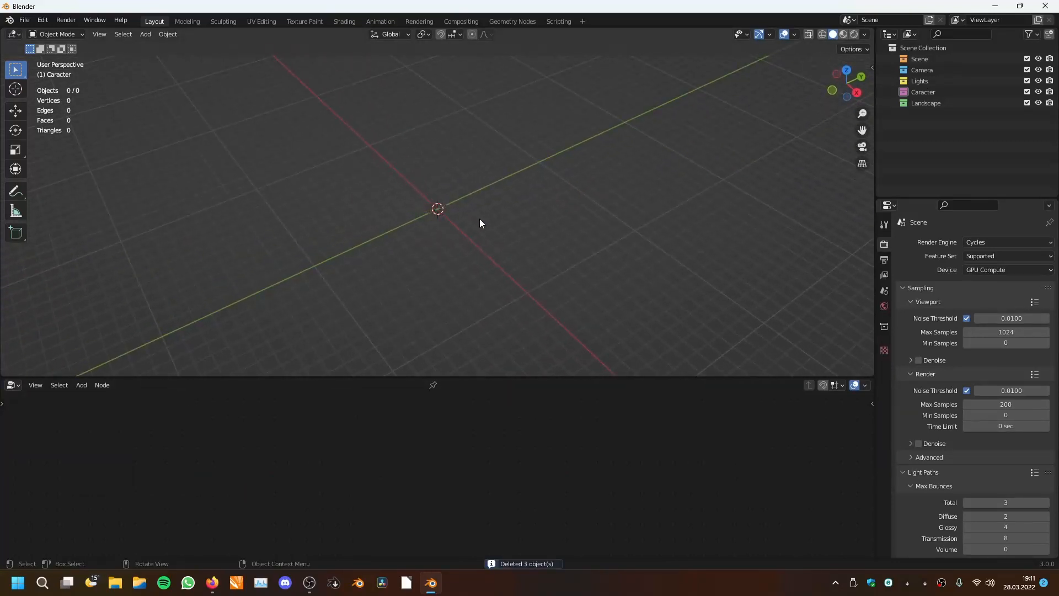
key(shift+a)
mouse_move(440, 197)
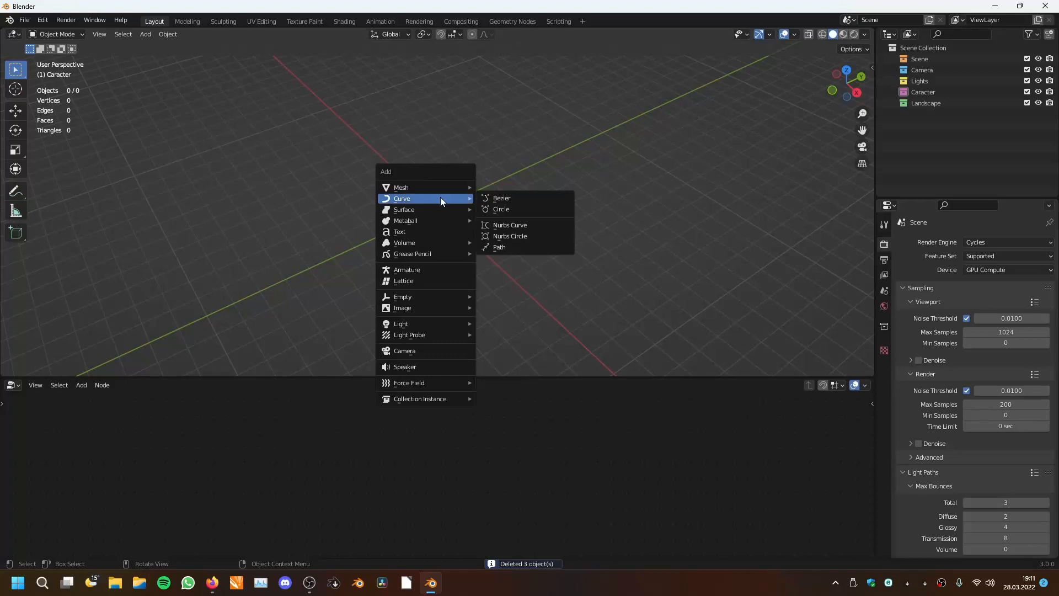
click(503, 197)
middle_drag(503, 197, 480, 260)
scroll(531, 247, up, 2)
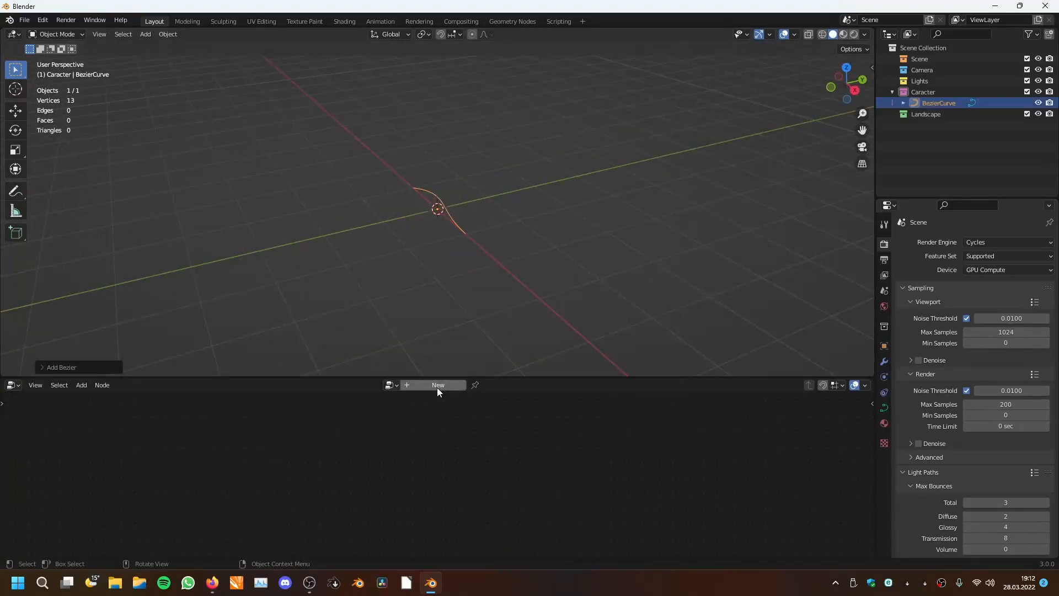
- Create a new geometry node tree for the Bezier curve and spread its Group Input and Group Output nodes apart
click(437, 385)
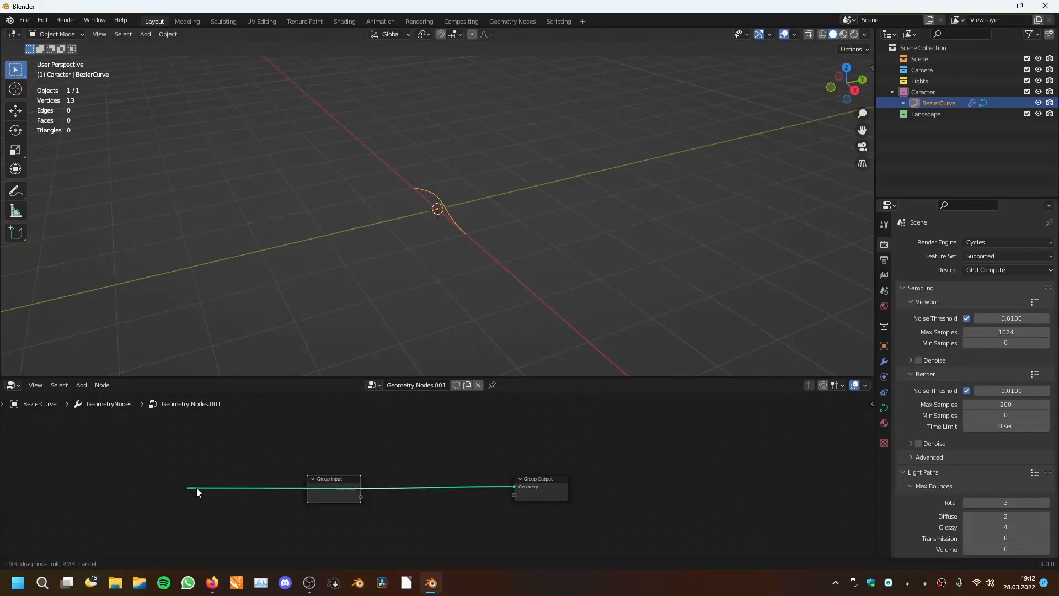
drag(347, 492, 207, 491)
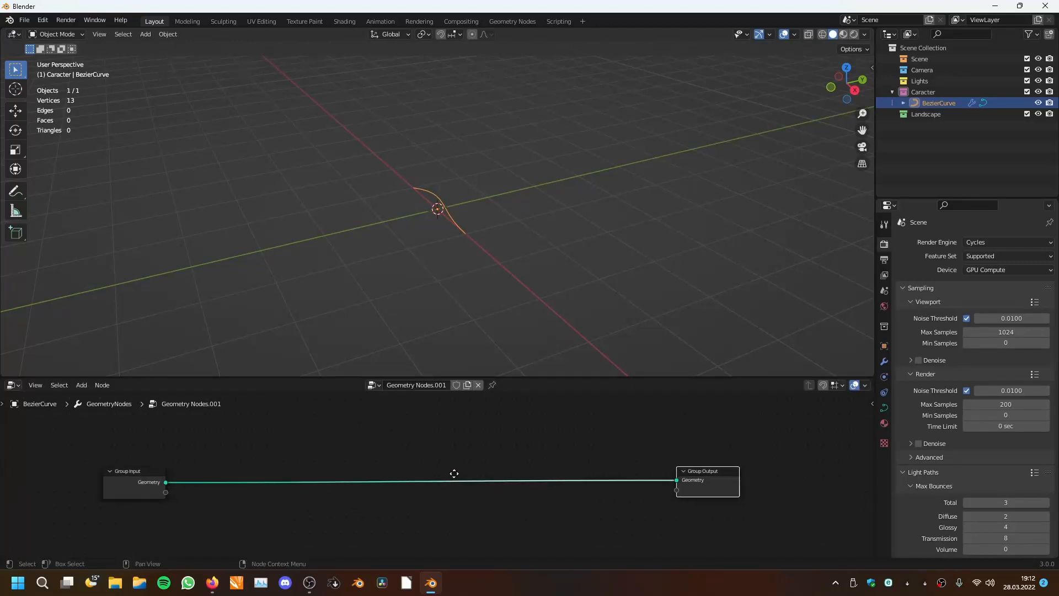
middle_drag(366, 477, 356, 475)
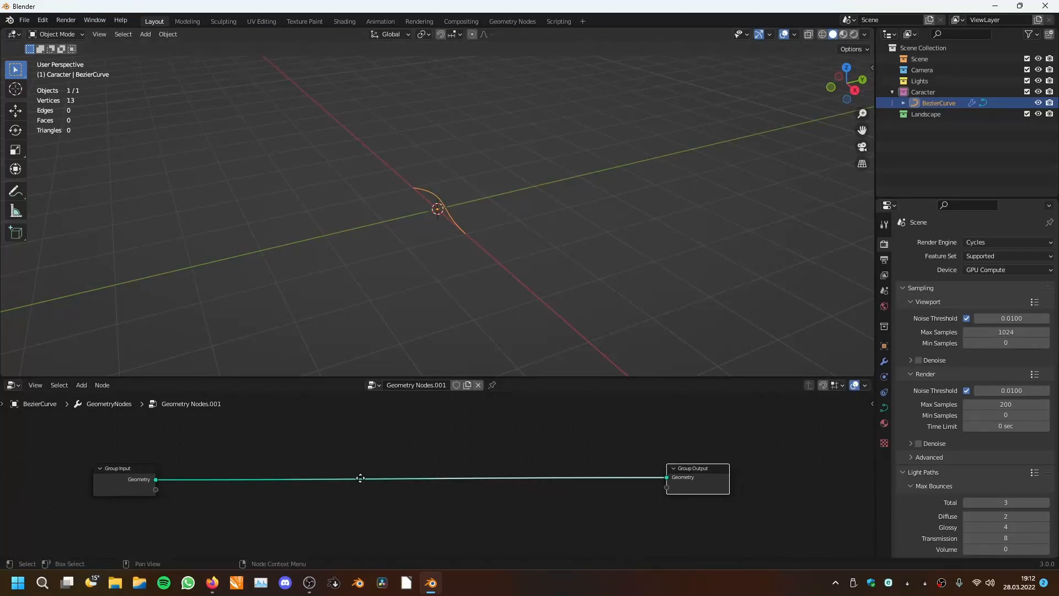
key(shift+a)
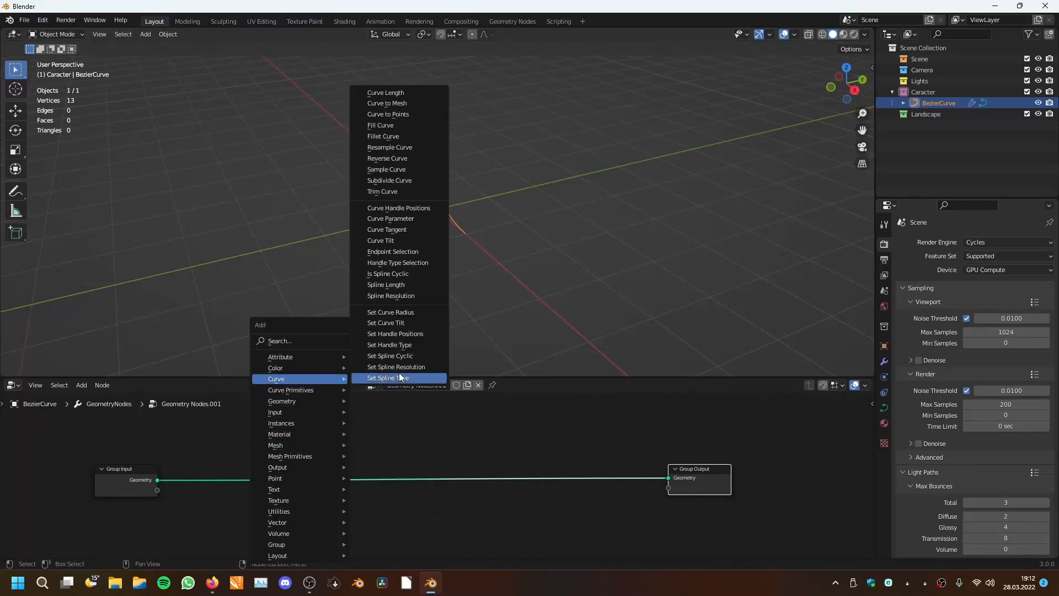
- Split the 3D viewport vertically, turn the new area into a Spreadsheet editor and widen it
drag(4, 27, 271, 199)
click(14, 34)
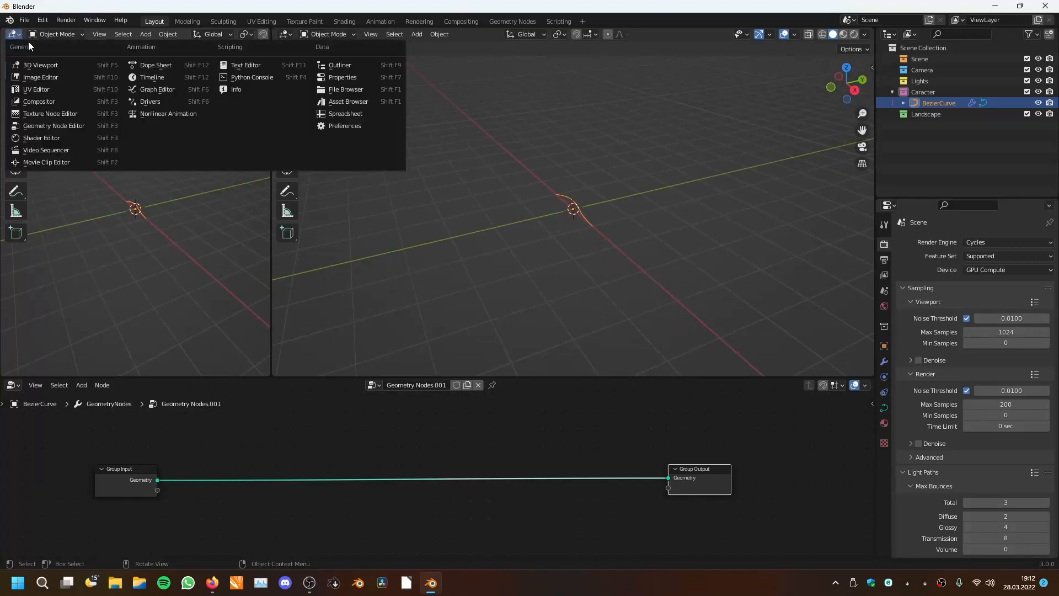
click(365, 112)
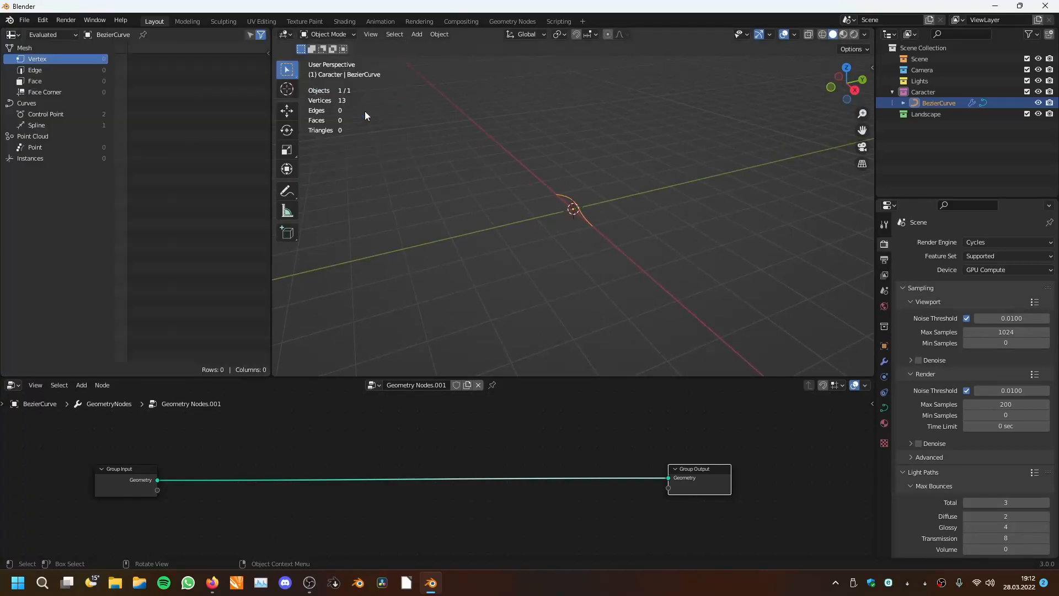
drag(273, 177, 324, 177)
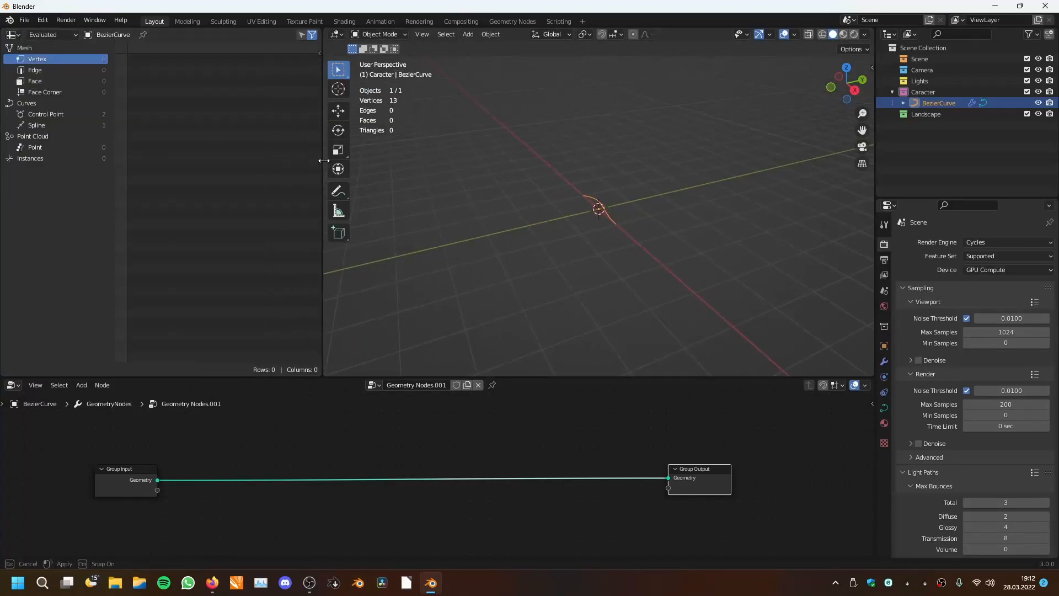
- Insert a Curve Length node into the link between Group Input and Group Output
middle_drag(606, 217, 640, 217)
scroll(486, 462, down, 2)
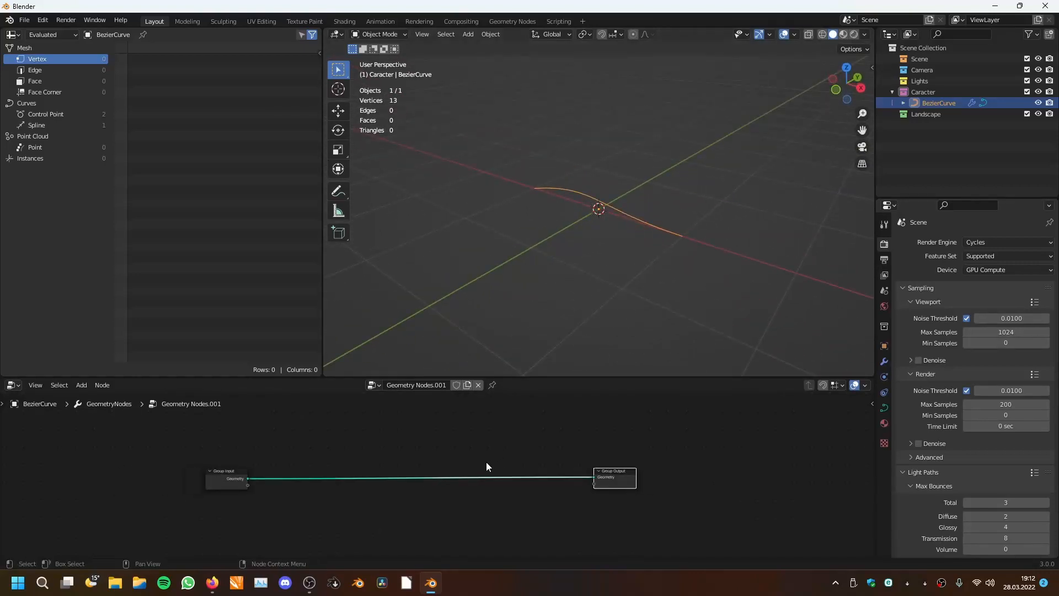
scroll(398, 445, up, 2)
key(shift+a)
mouse_move(357, 376)
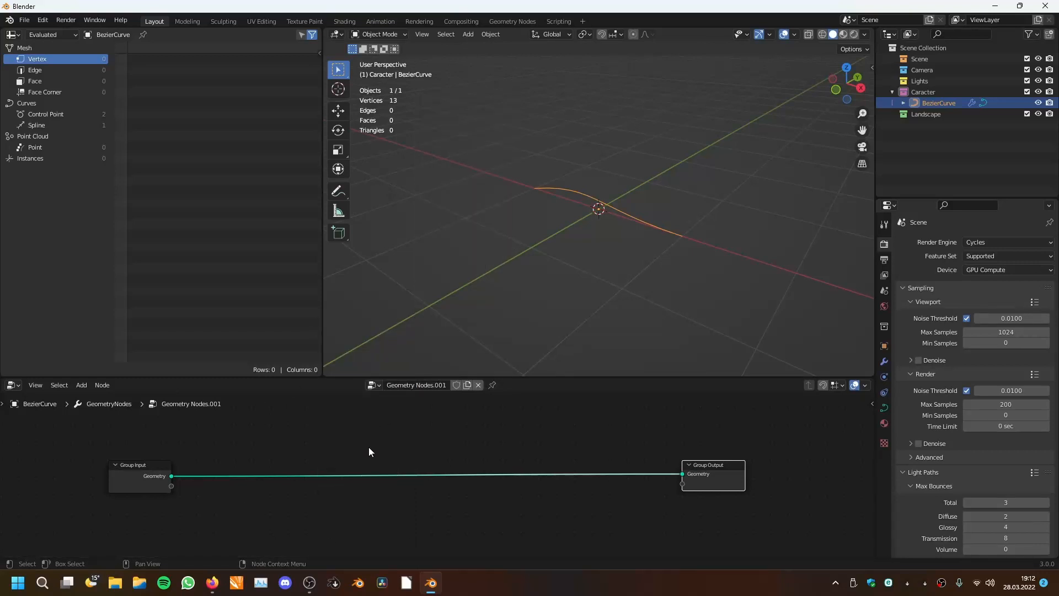
key(shift+a)
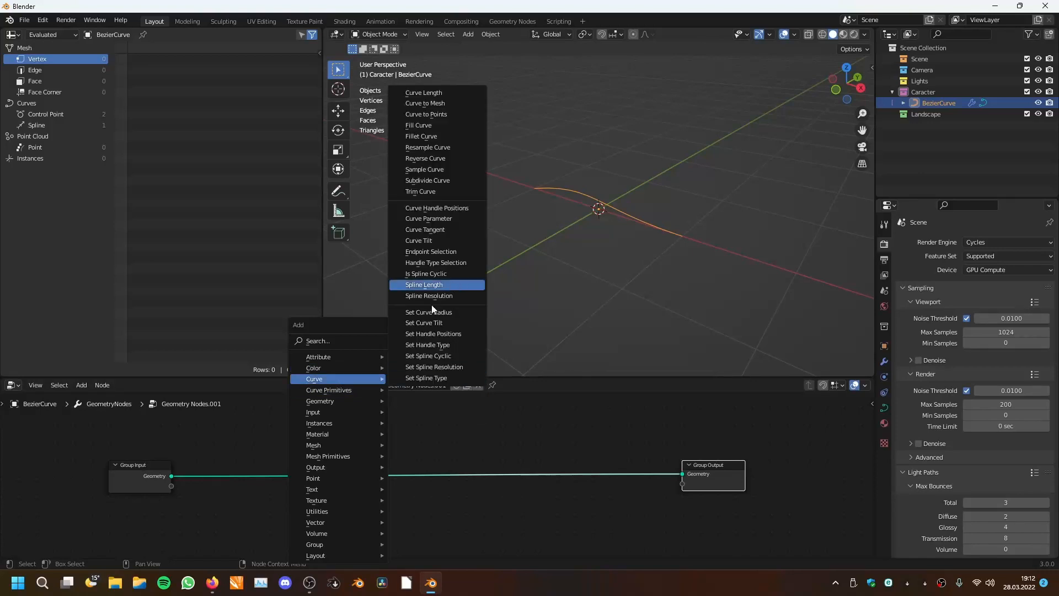
click(438, 94)
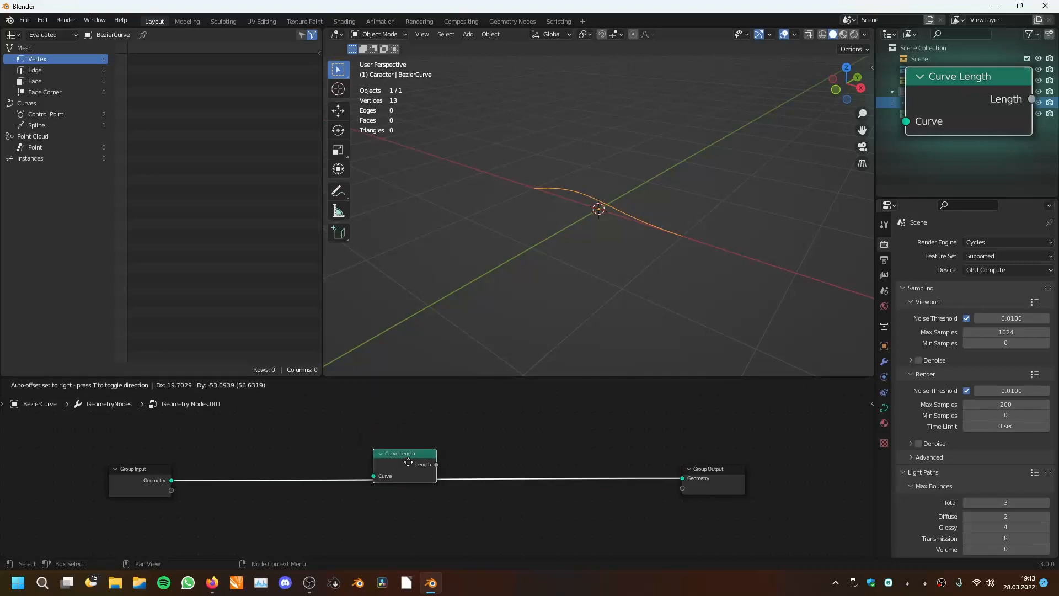
click(423, 467)
scroll(444, 487, up, 2)
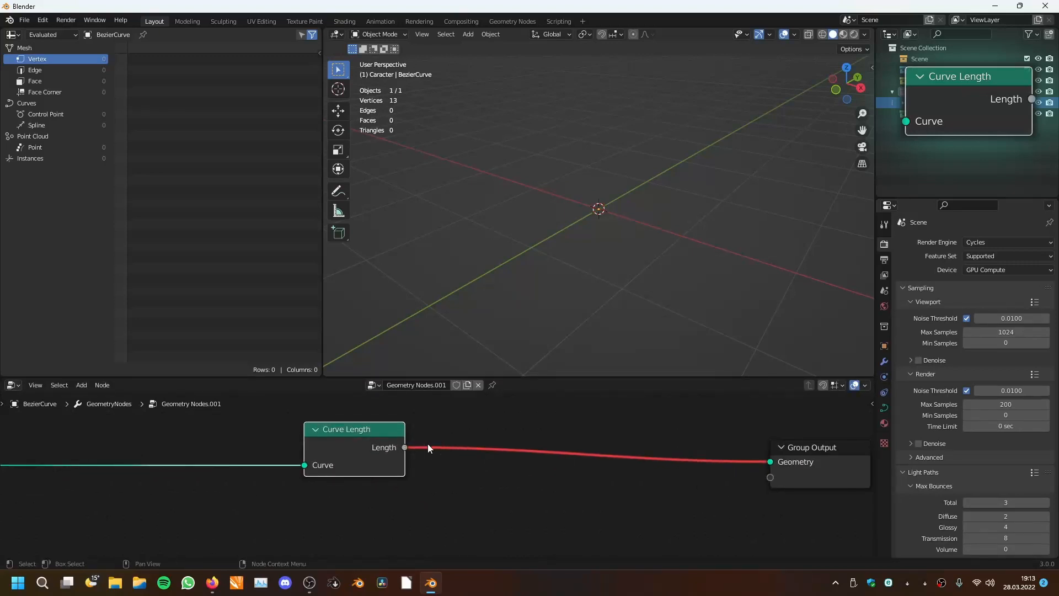
- Move the Curve Length node up and closer to the Group Input node
scroll(429, 444, down, 2)
key(g)
click(275, 430)
scroll(309, 435, down, 1)
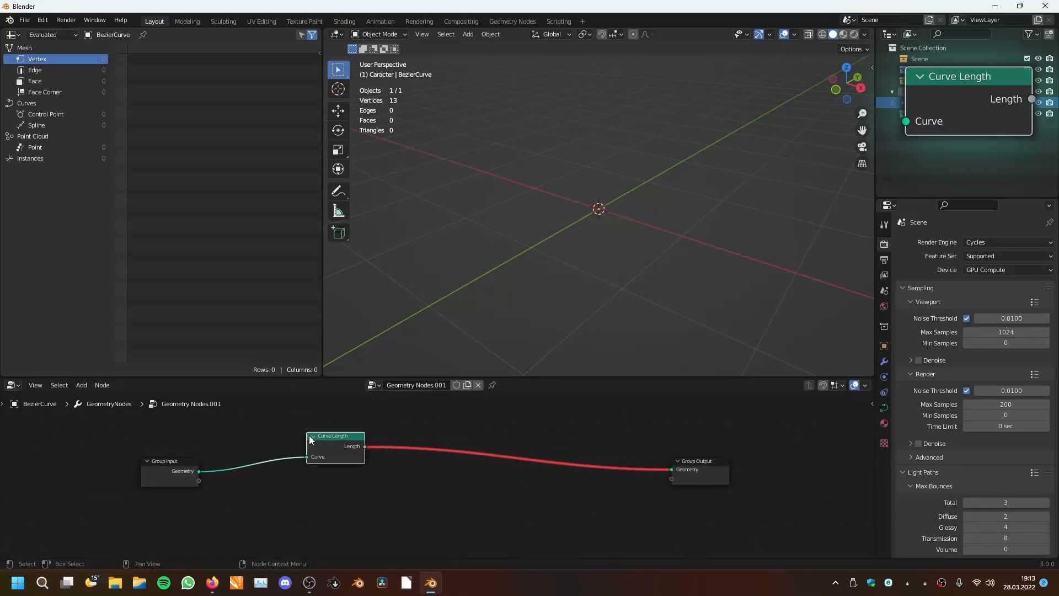
scroll(204, 441, up, 1)
- Cut the link from Curve Length to Group Output and connect Group Input's Geometry directly to Group Output's Geometry
drag(112, 470, 397, 447)
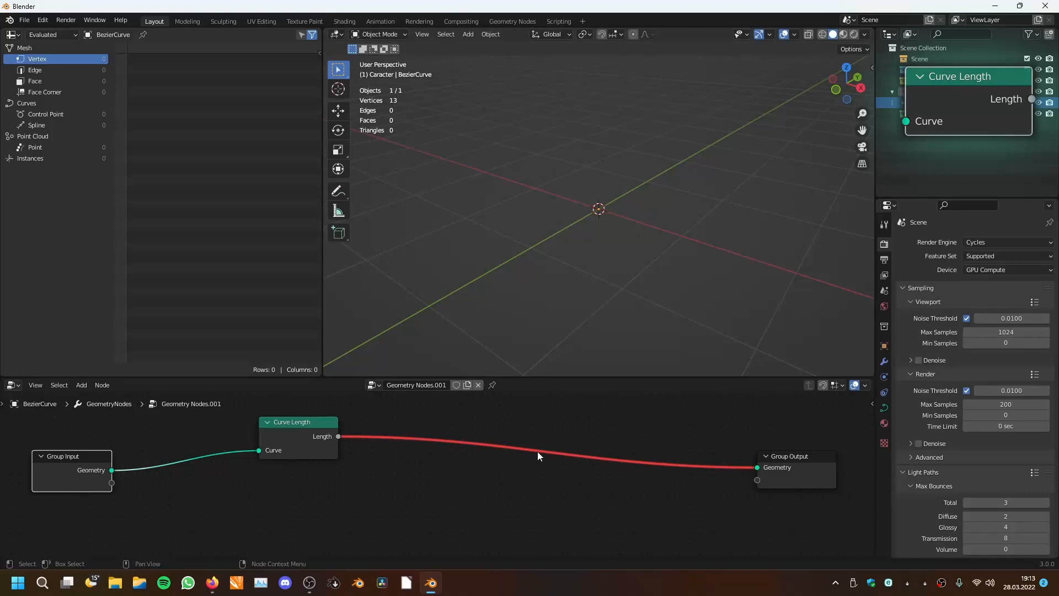
mouse_move(515, 446)
ctrl+right_down()
mouse_move(500, 427)
mouse_move(466, 428)
ctrl+right_up()
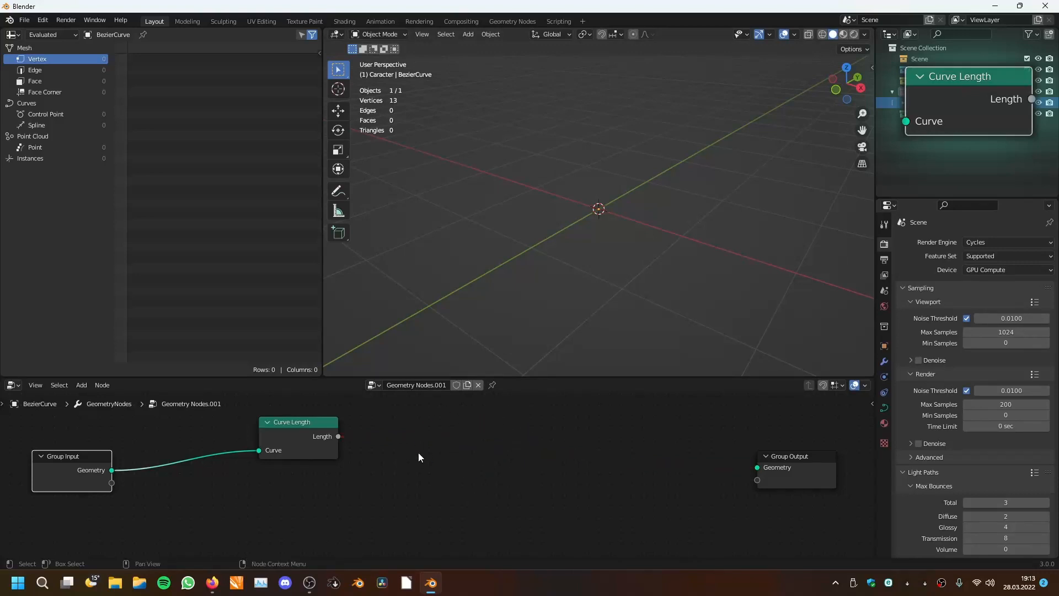
drag(112, 470, 757, 468)
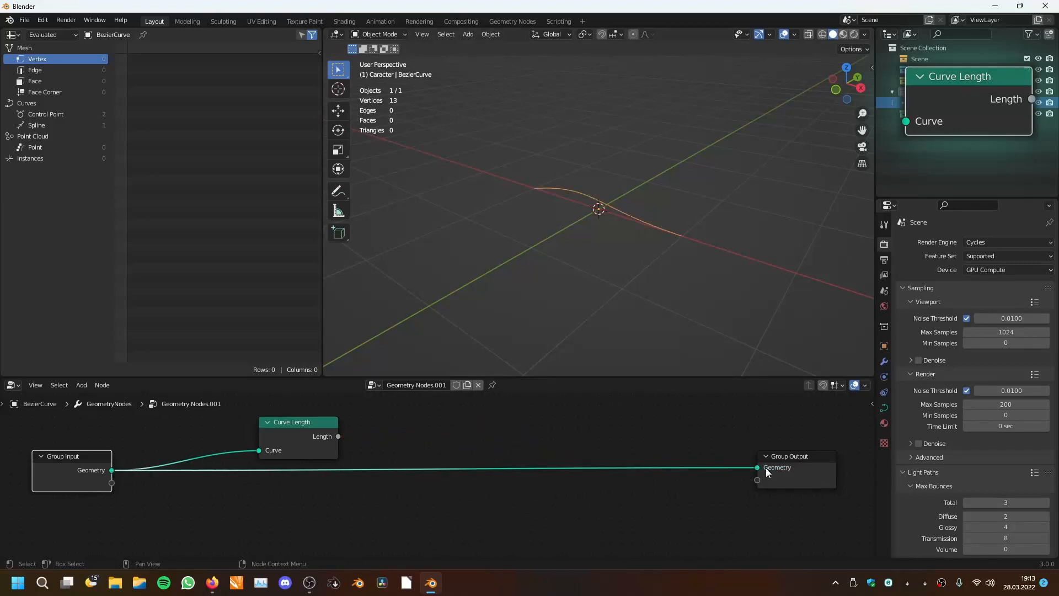
key(Home)
middle_drag(577, 332, 585, 298)
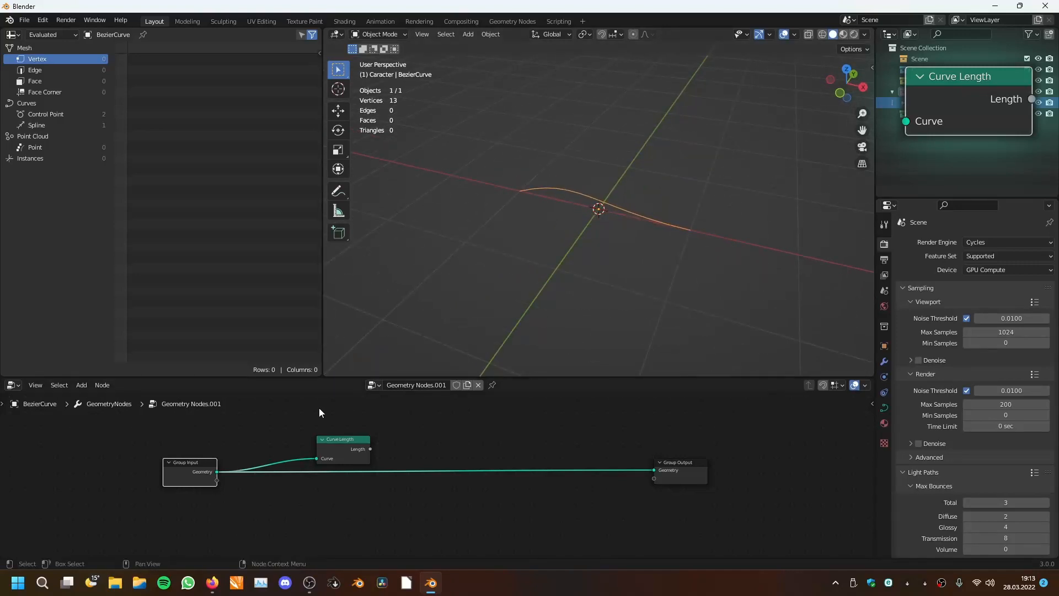
- Place the Curve Length node just above the direct geometry link, right beside Group Input
drag(333, 454, 287, 440)
scroll(412, 459, up, 2)
scroll(413, 459, down, 2)
middle_drag(401, 454, 407, 459)
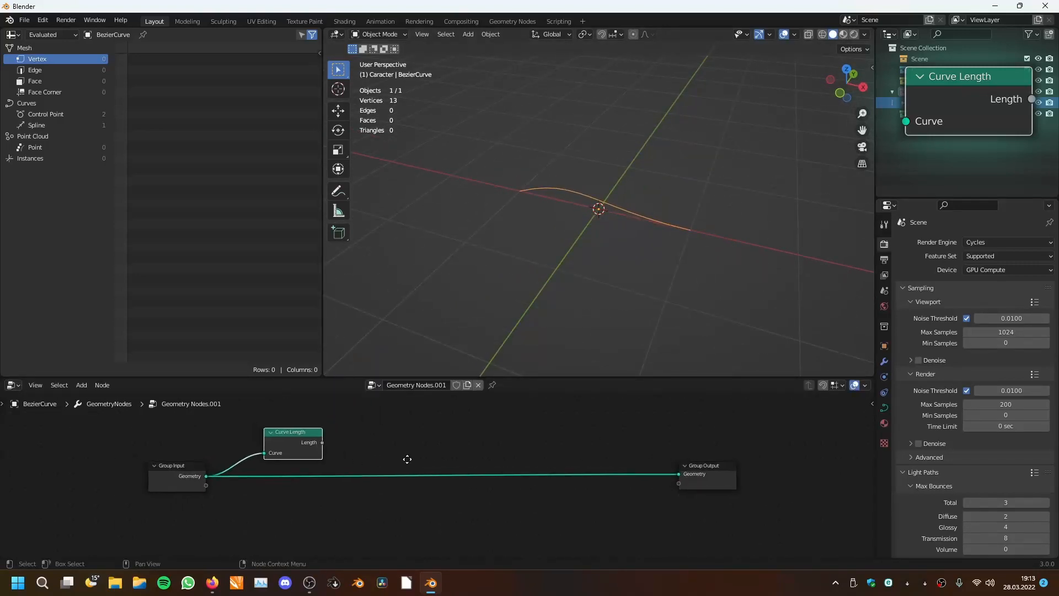
scroll(407, 459, up, 3)
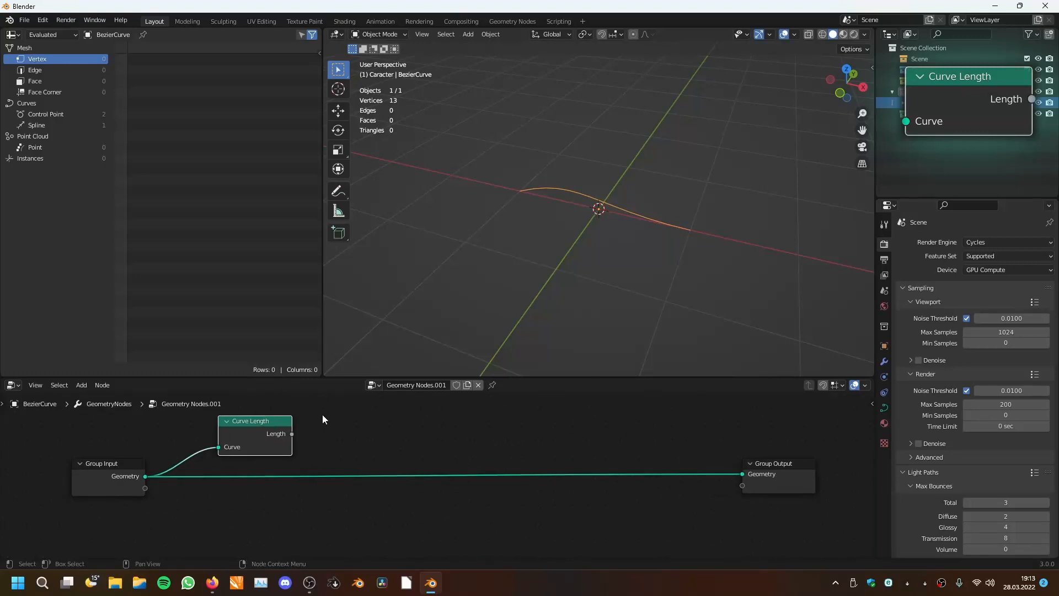
- Add a Viewer node fed by Curve Length's Length and Group Input's Geometry, and place it beside Curve Length
ctrl+shift+click(273, 425)
drag(376, 446, 437, 441)
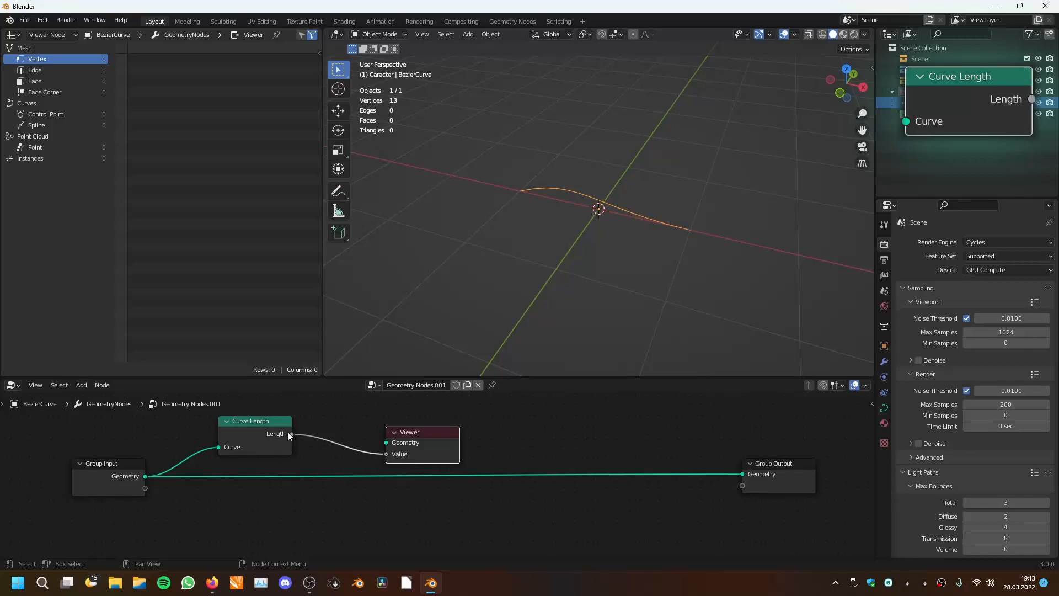
ctrl+shift+click(106, 469)
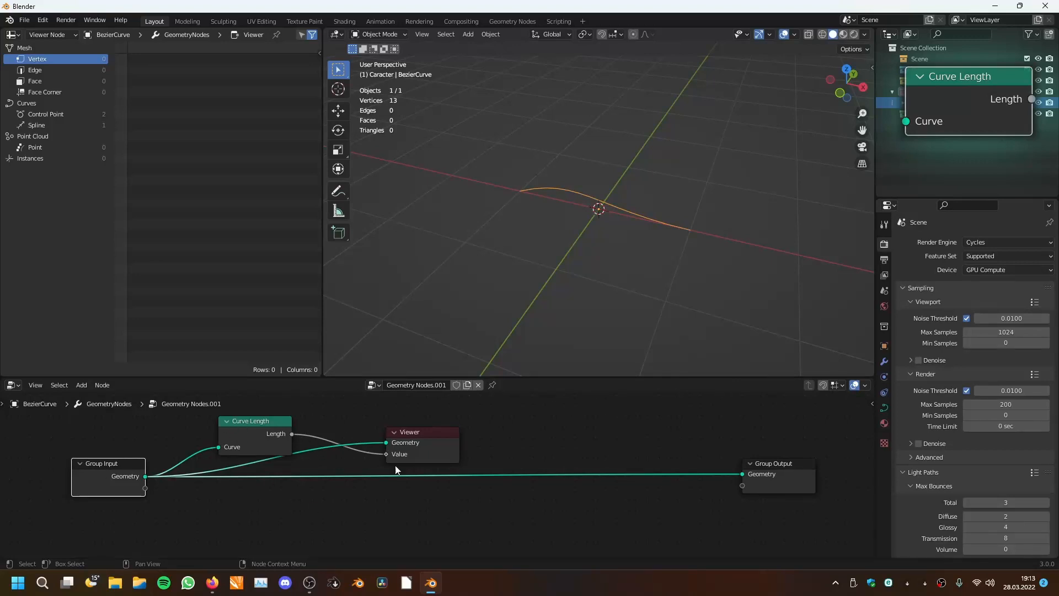
drag(428, 444, 449, 433)
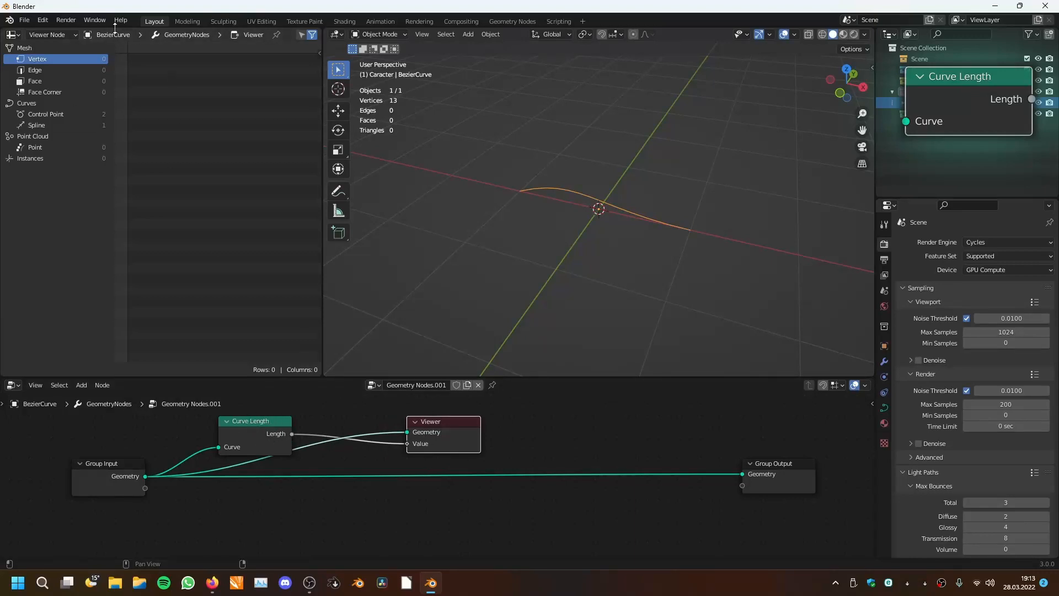
- Check the curve's Control Point and Spline data in the spreadsheet, leaving the Control Point data shown
click(78, 116)
click(81, 124)
click(81, 115)
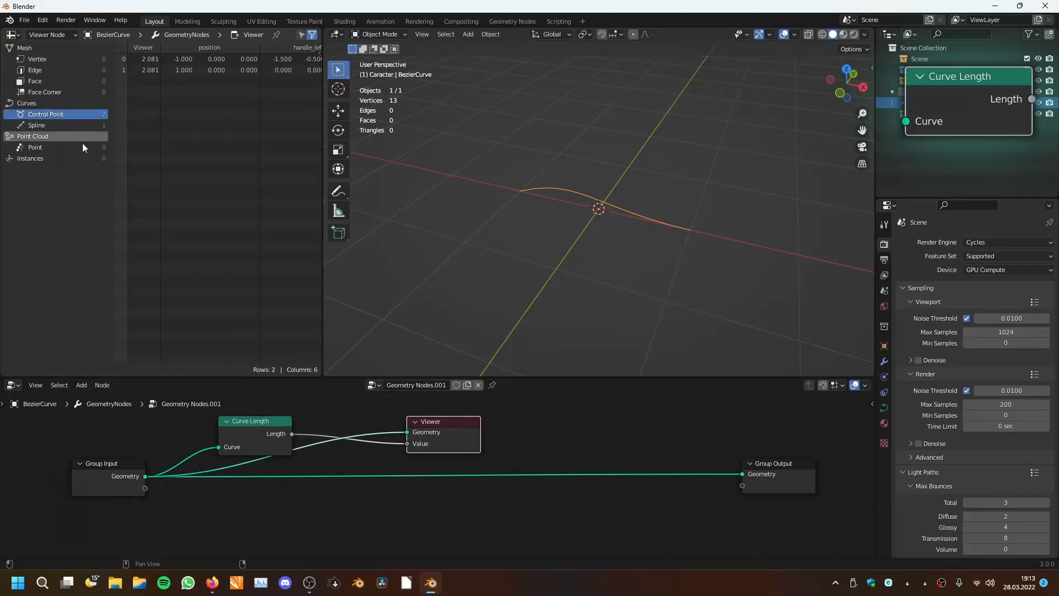
middle_drag(557, 220, 593, 254)
scroll(593, 253, up, 3)
scroll(594, 254, down, 2)
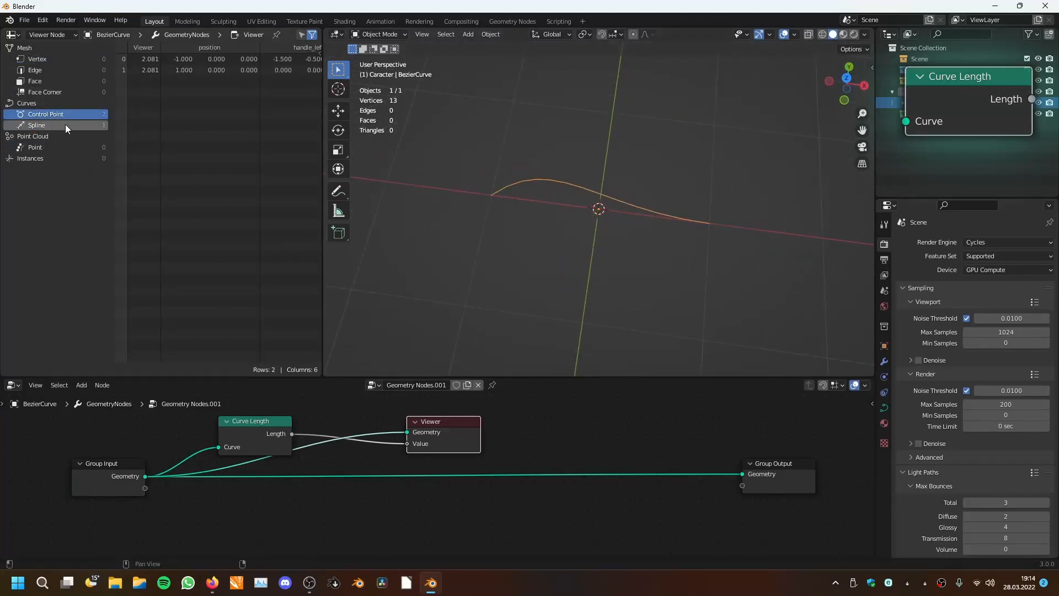
- Switch the Bezier curve from Object Mode to Edit Mode
middle_drag(598, 212, 627, 197)
key(Tab)
click(378, 34)
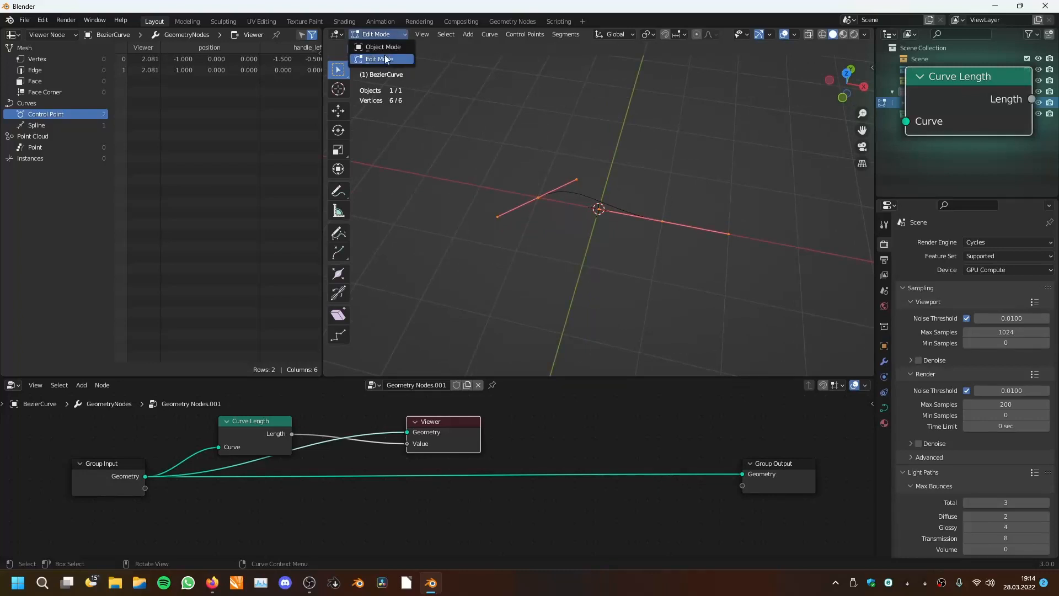
click(383, 47)
click(381, 35)
click(381, 59)
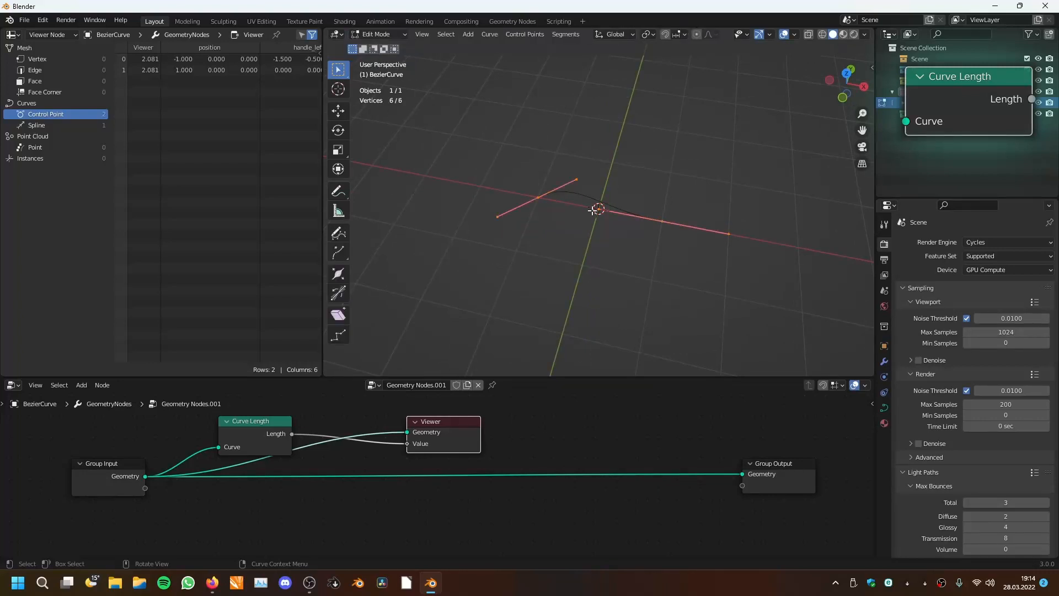
- Try rotating the curve's control point on the positive X axis
middle_drag(665, 238, 674, 278)
click(673, 278)
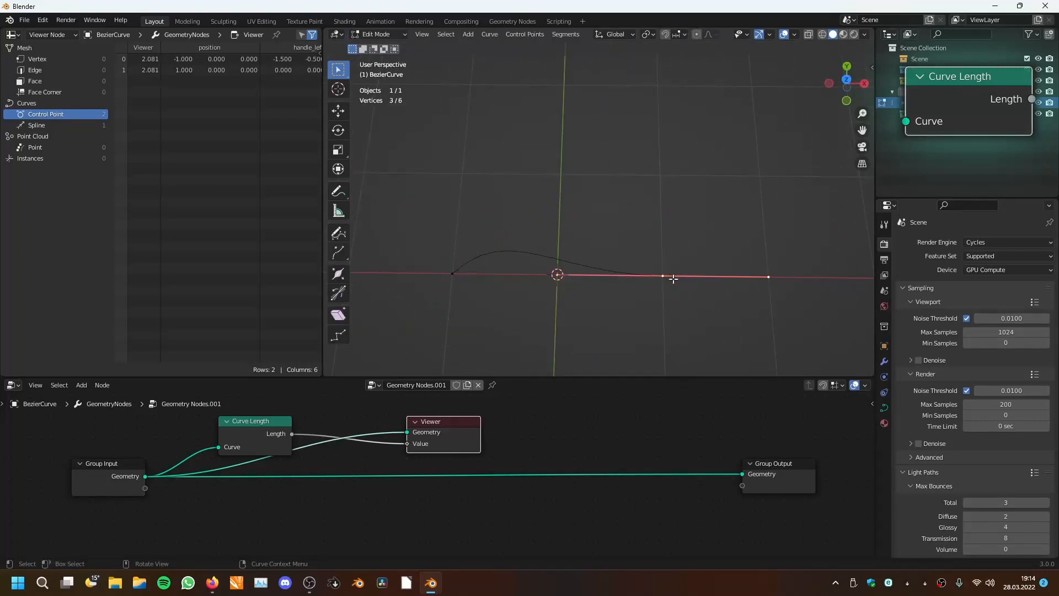
key(r)
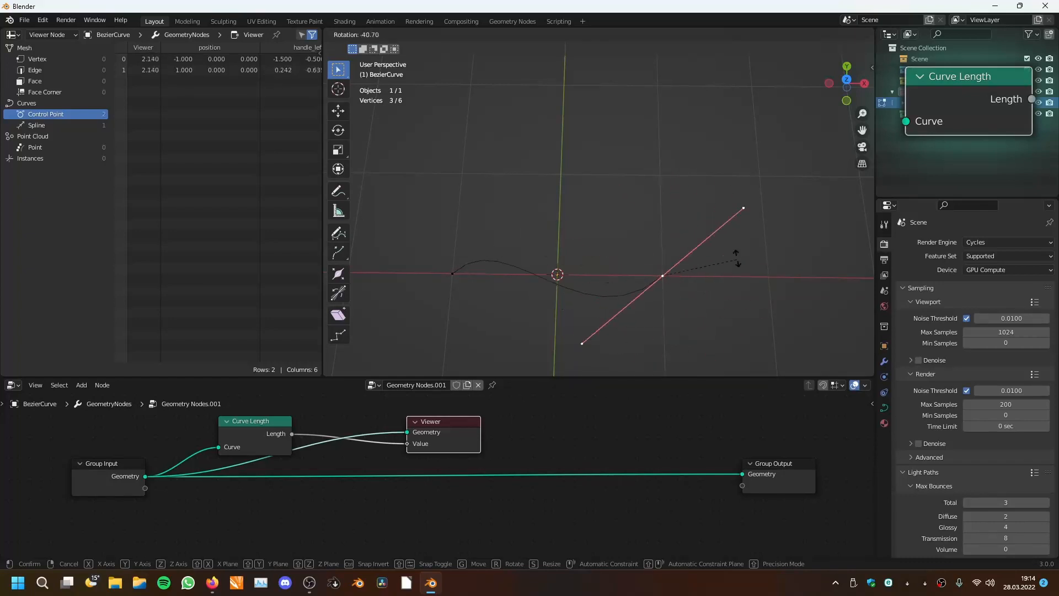
key(Escape)
- Select the curve's control point on the negative X axis and show the Spline data in the spreadsheet
click(453, 273)
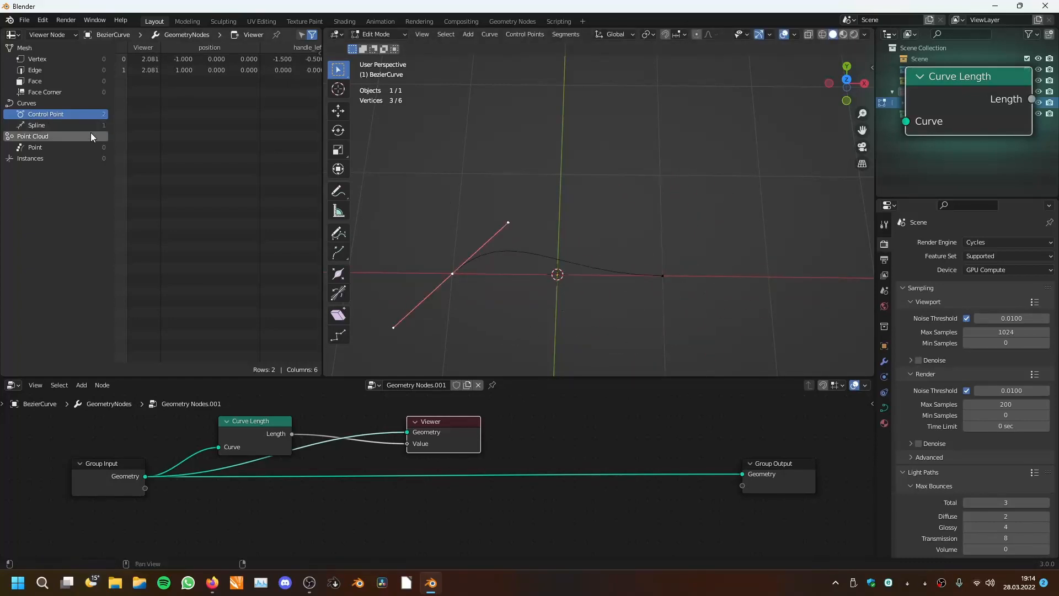
scroll(582, 287, down, 3)
middle_drag(581, 295, 586, 326)
scroll(586, 325, up, 2)
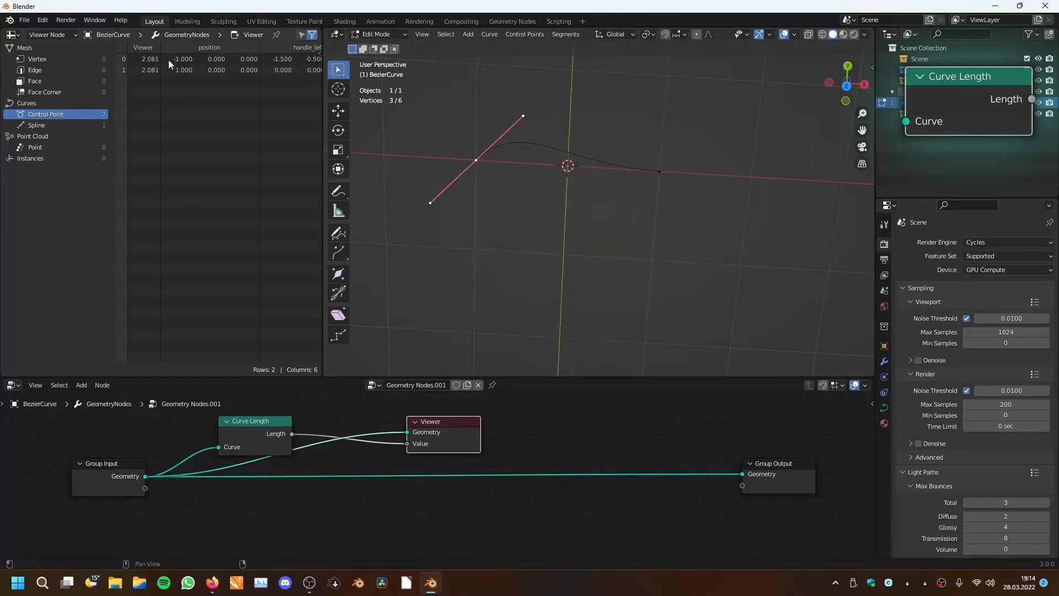
click(65, 122)
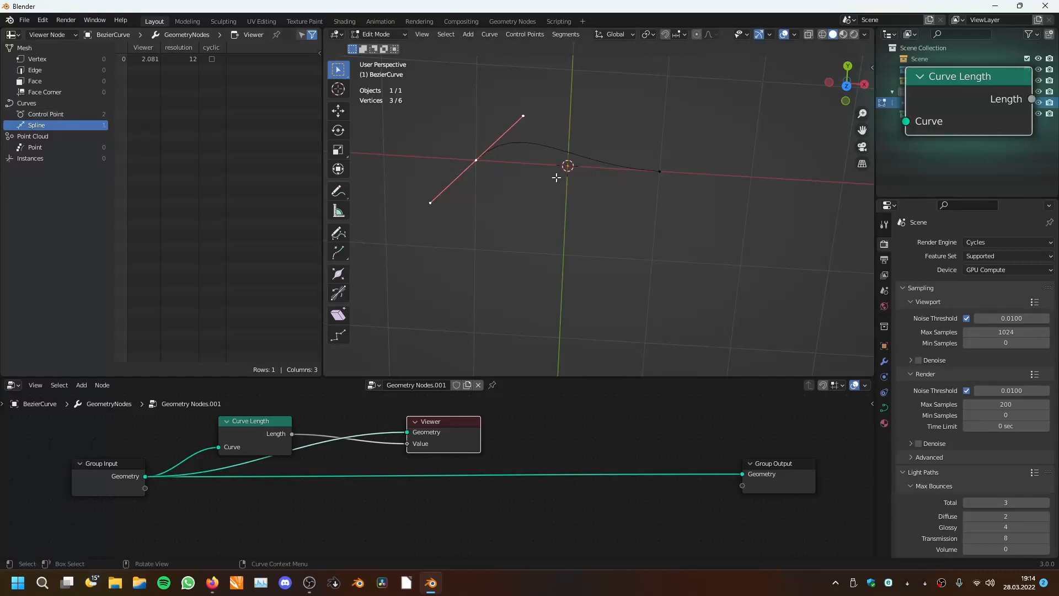
- Extrude a new control point from the selected curve end, rotate its handles and move it to about (-0.02, -1.05, 0)
middle_drag(560, 182, 577, 236)
key(e)
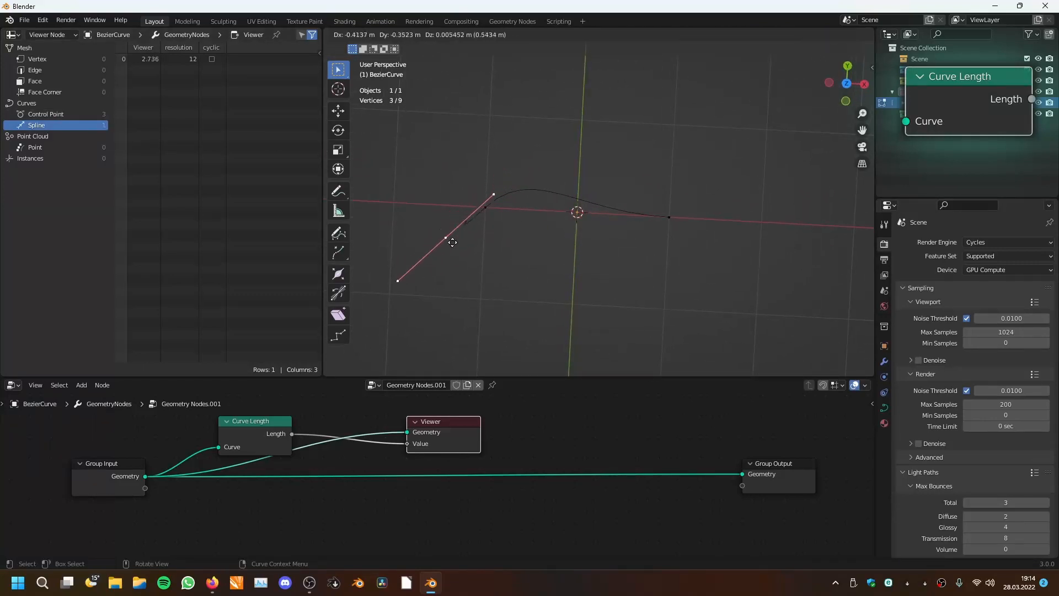
click(591, 298)
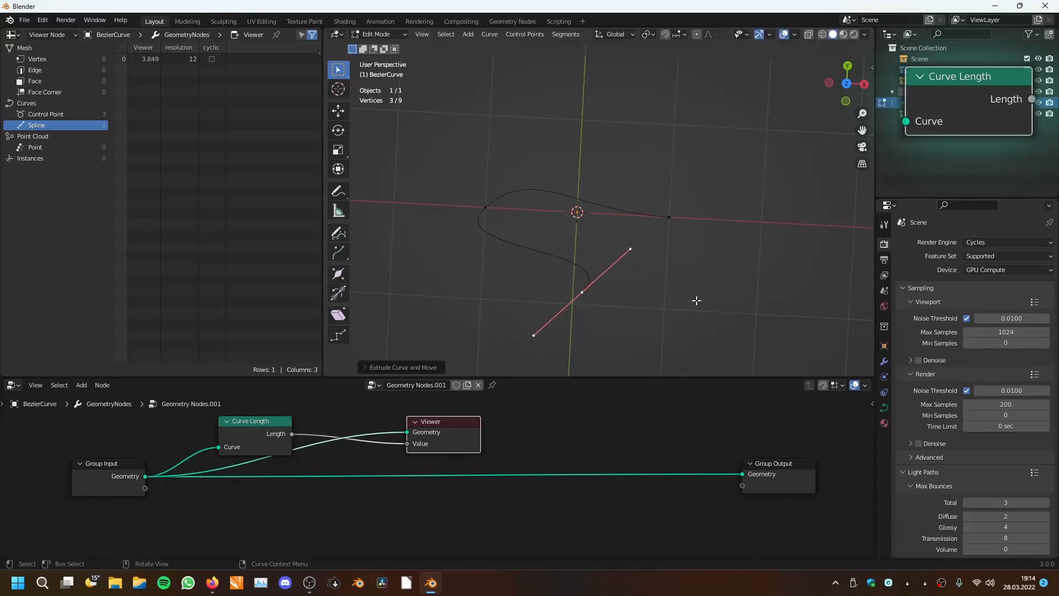
key(r)
click(553, 289)
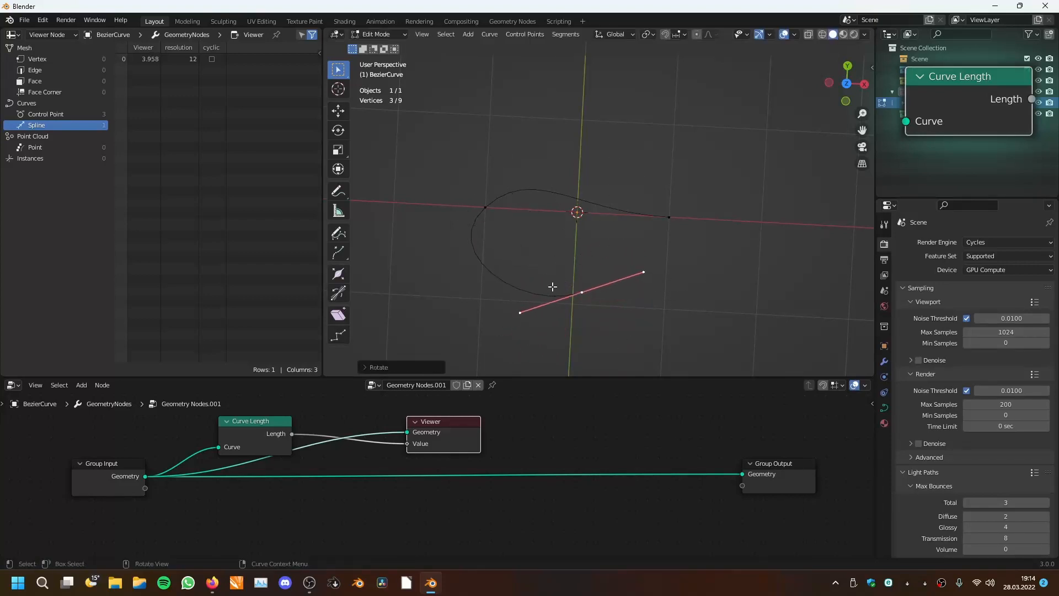
key(g)
click(655, 310)
- Extrude three more control points in sequence at about (1.28, -0.58, -0.01), (0.76, -0.29, 0.77) and (0.89, 0.83, 0.34)
key(e)
click(747, 284)
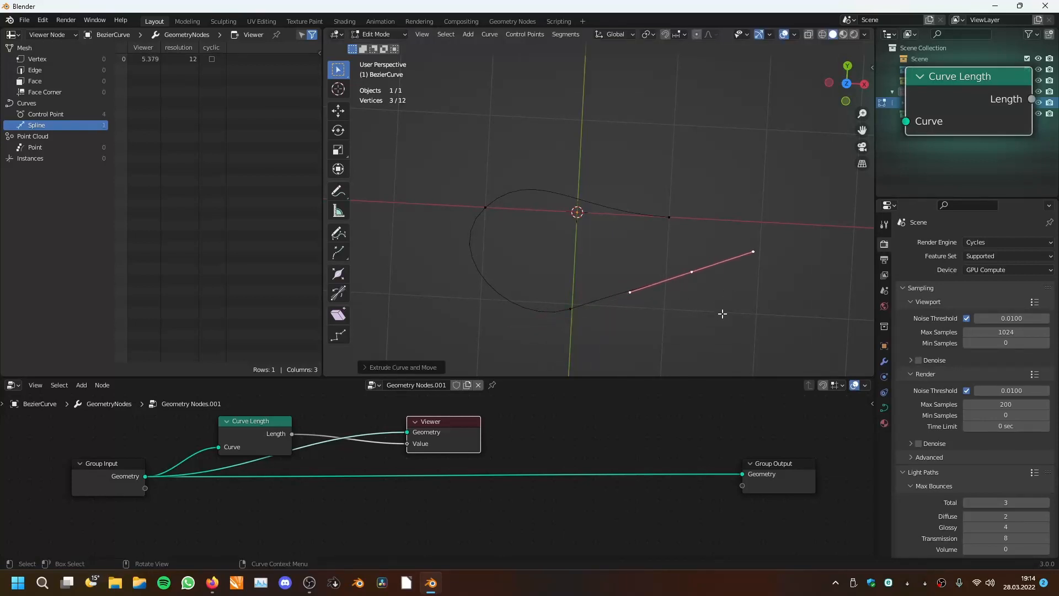
middle_drag(724, 312, 749, 213)
key(e)
click(672, 172)
key(e)
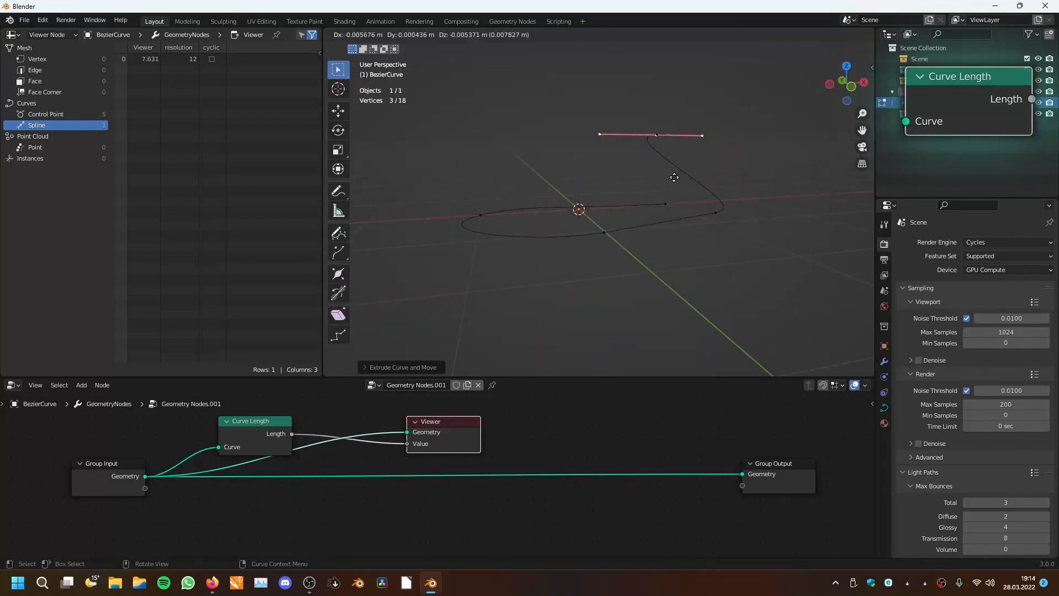
click(622, 236)
middle_drag(620, 236, 650, 264)
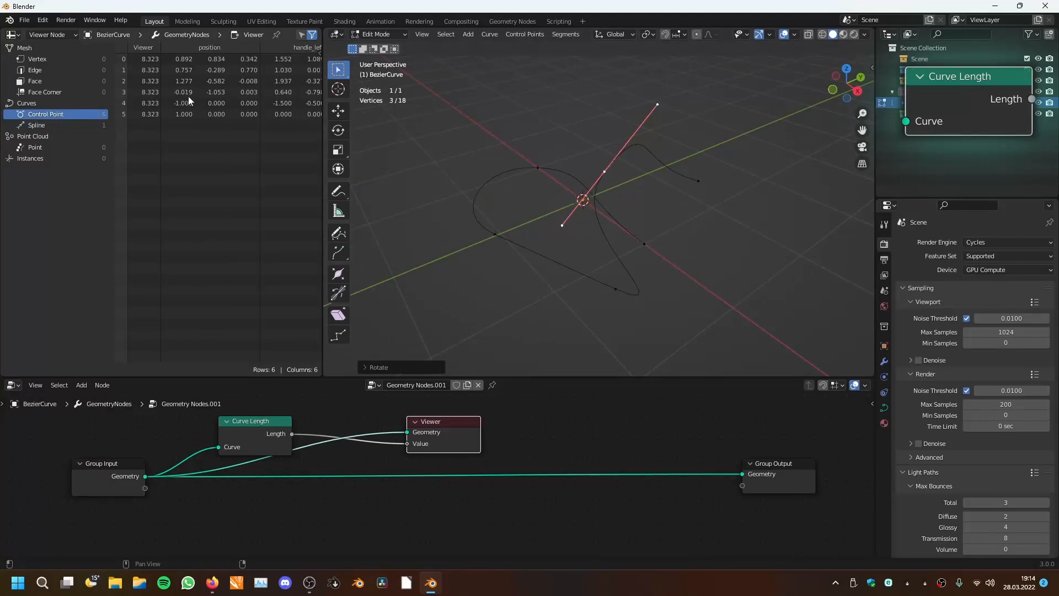
- Select individual control points of the extended curve and try rotating the one at (1, 0, 0)
middle_drag(558, 237, 686, 198)
click(609, 145)
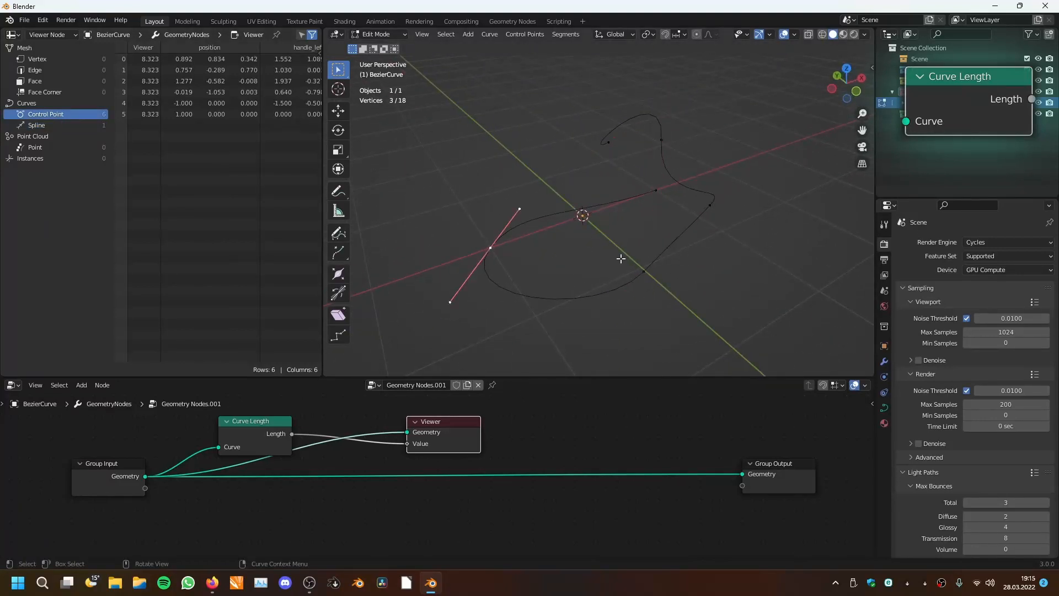
middle_drag(752, 220, 592, 229)
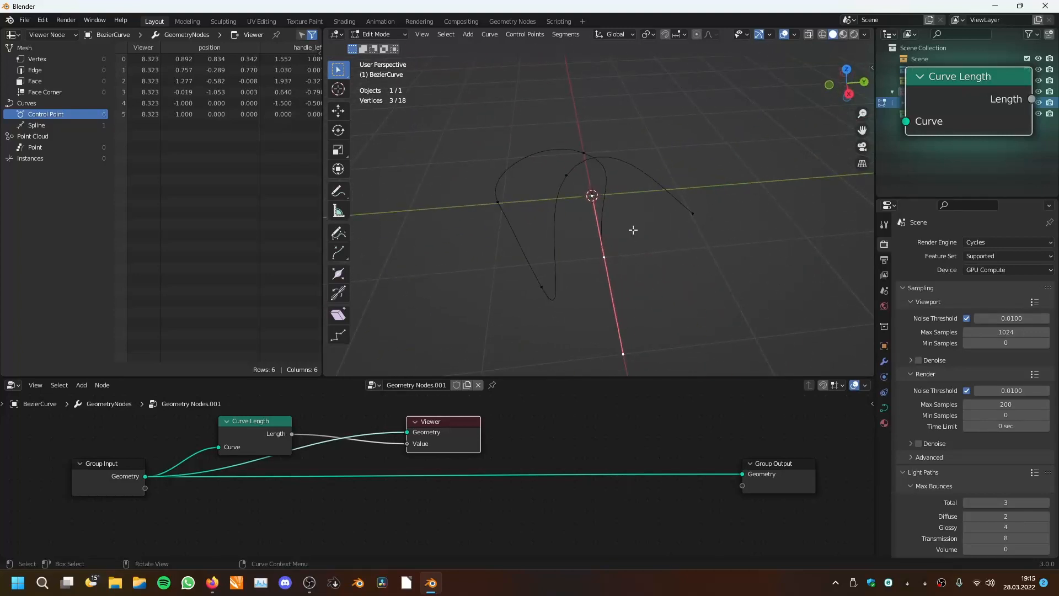
key(r)
right_click(637, 254)
- Show the curve's Spline data in the spreadsheet and select all of its control points
middle_drag(567, 240, 544, 199)
click(105, 125)
middle_drag(587, 241, 643, 145)
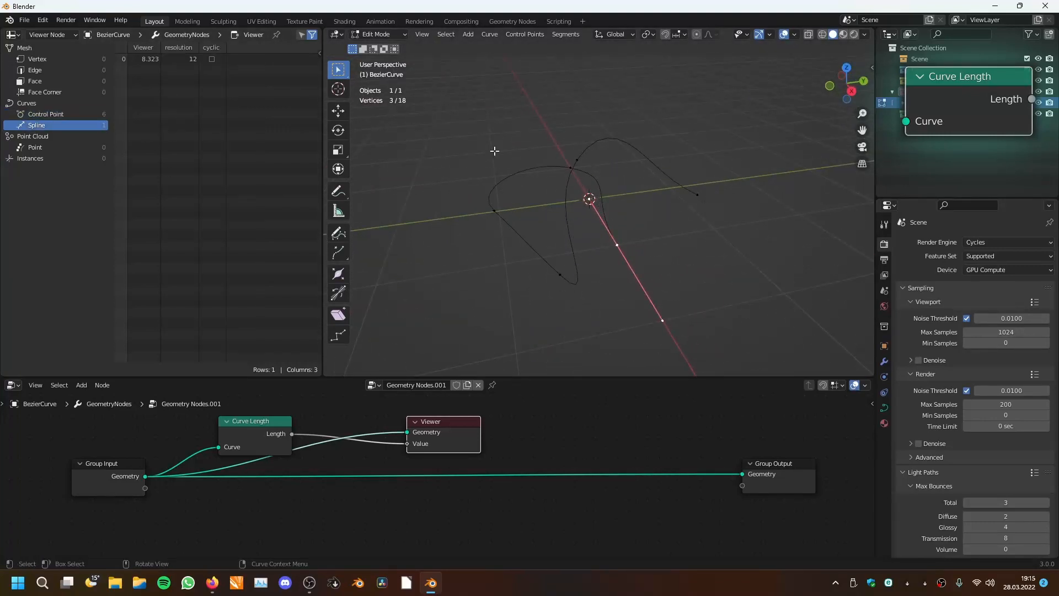
scroll(509, 177, down, 3)
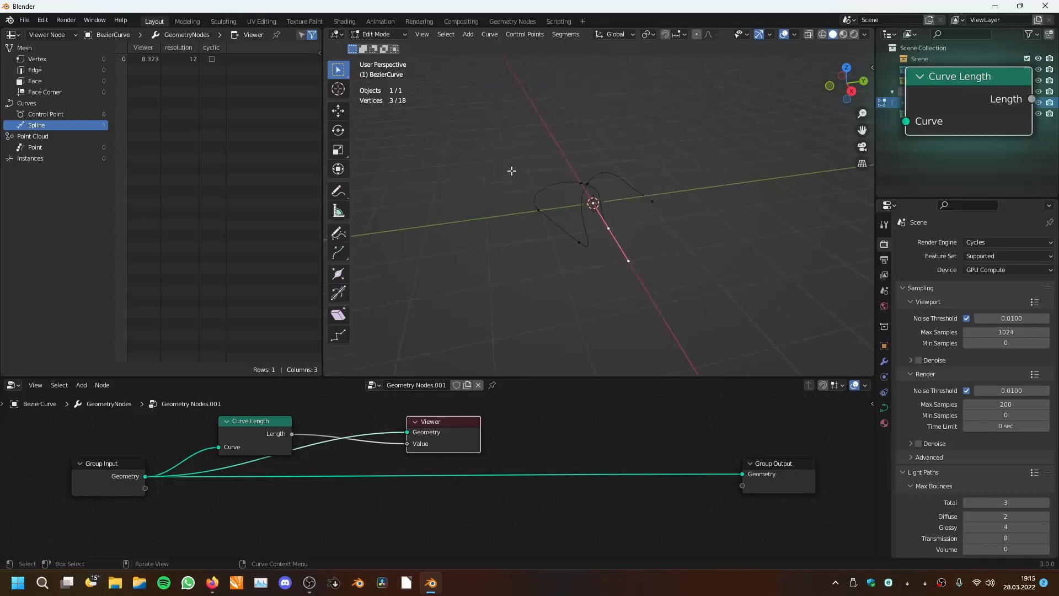
middle_drag(513, 170, 426, 207)
key(a)
scroll(615, 235, down, 1)
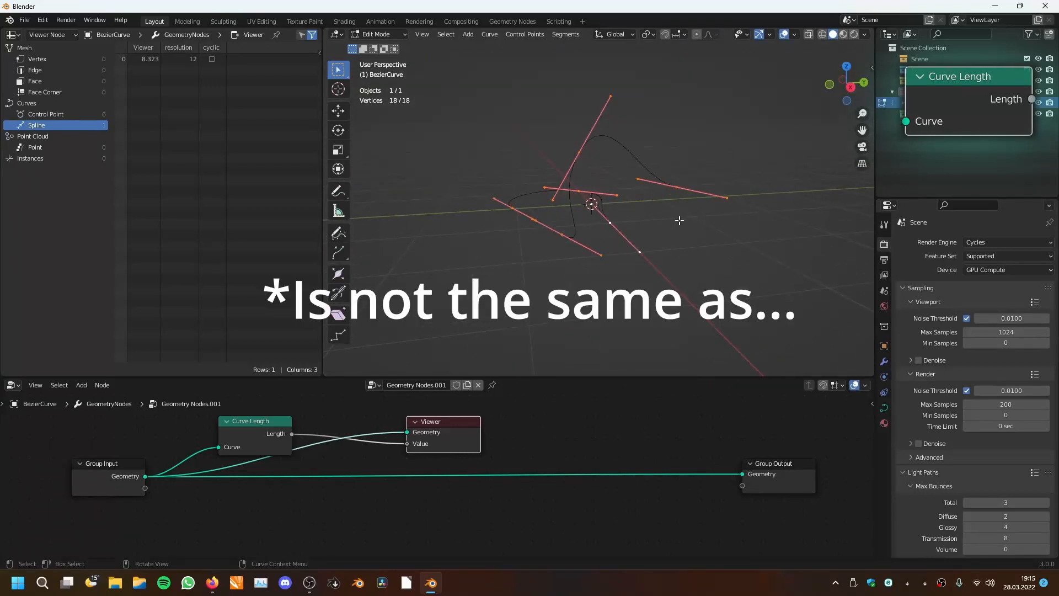
- Duplicate all the selected control points as a second spline beside the original curve and inspect both splines' Spline data
middle_drag(680, 221, 666, 270)
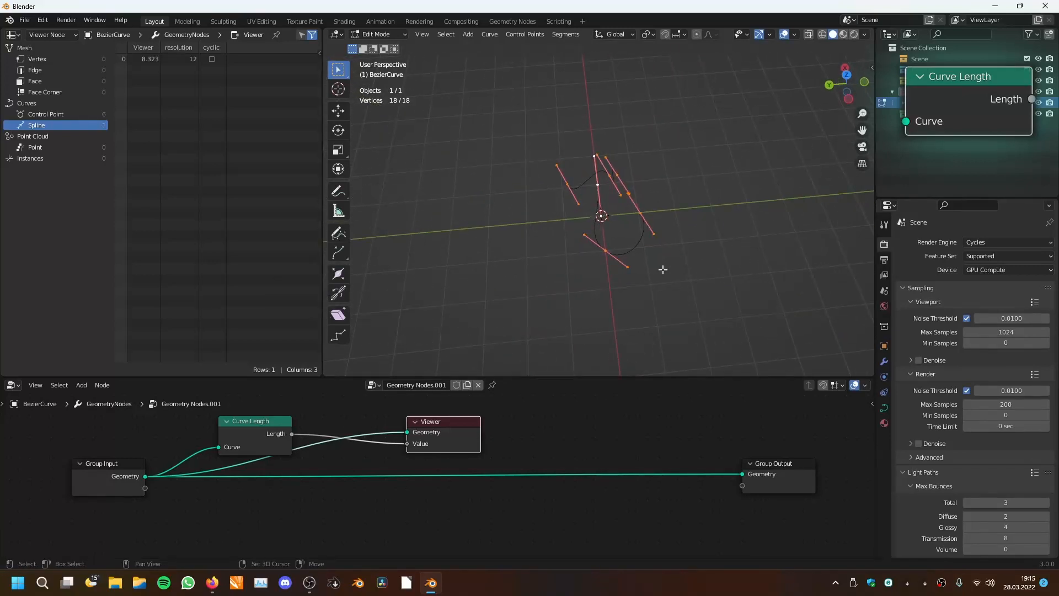
middle_drag(551, 265, 676, 249)
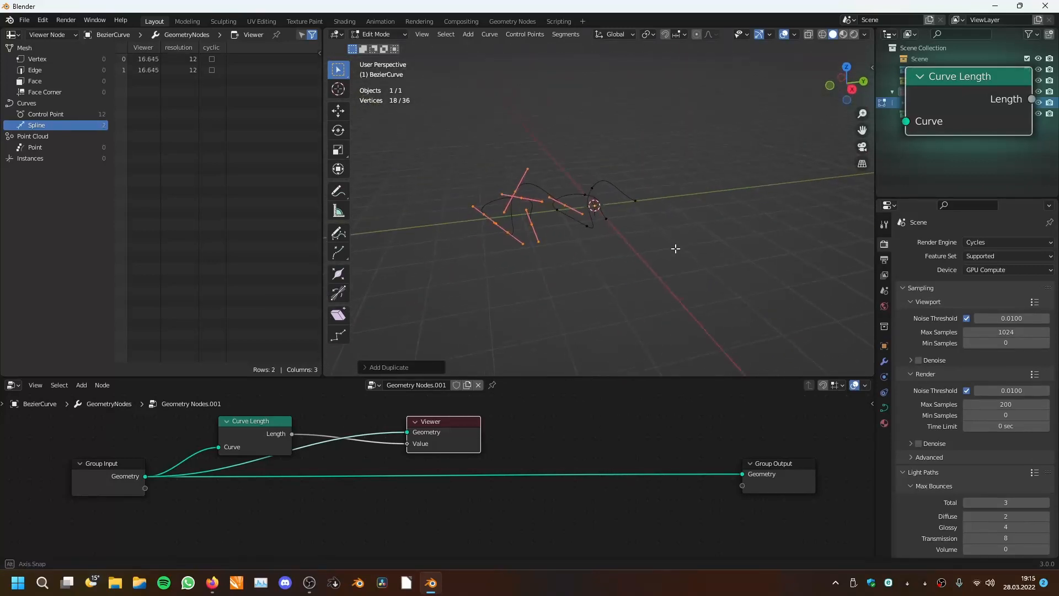
scroll(675, 248, up, 3)
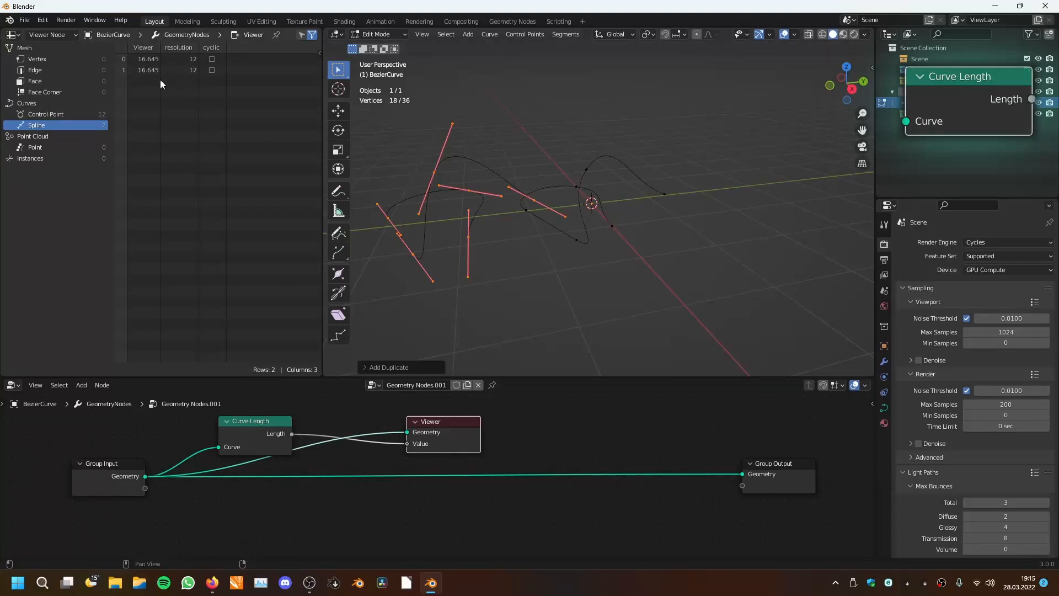
middle_drag(557, 300, 577, 125)
click(522, 145)
click(577, 127)
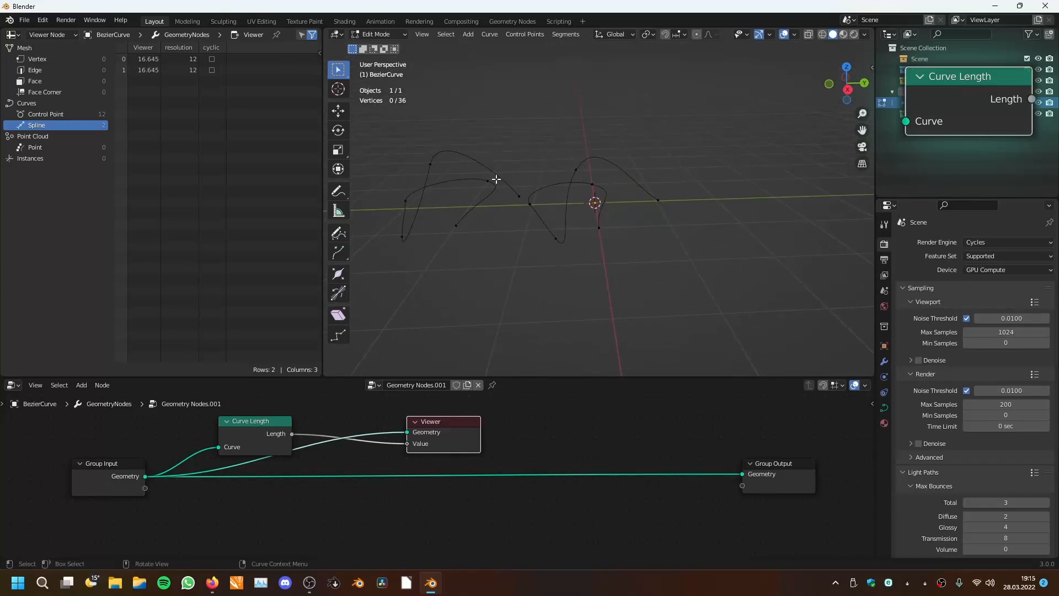
middle_drag(497, 180, 409, 303)
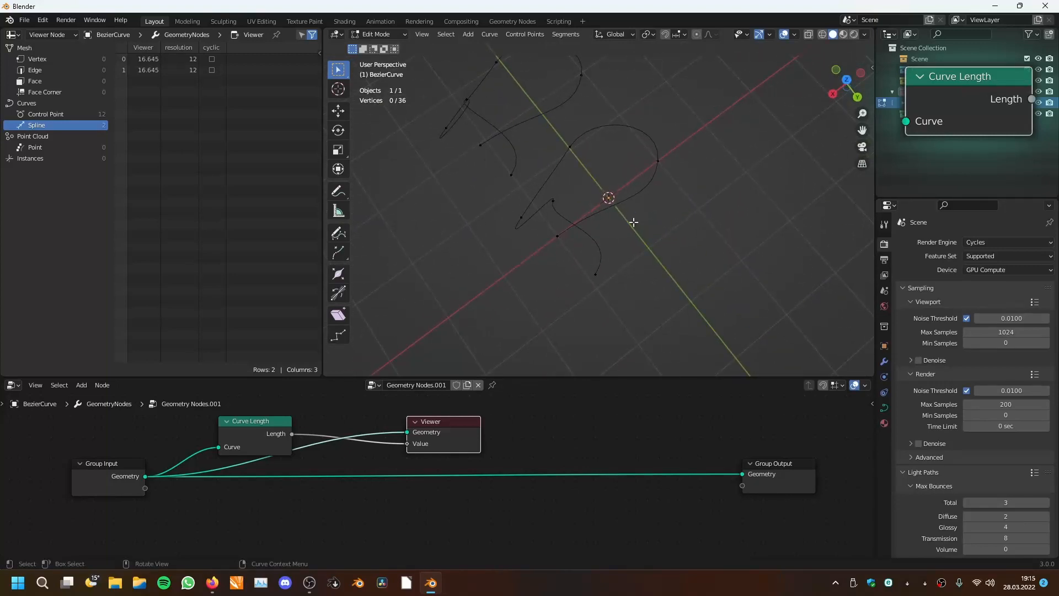
middle_drag(550, 238, 600, 272)
key(Tab)
key(Tab)
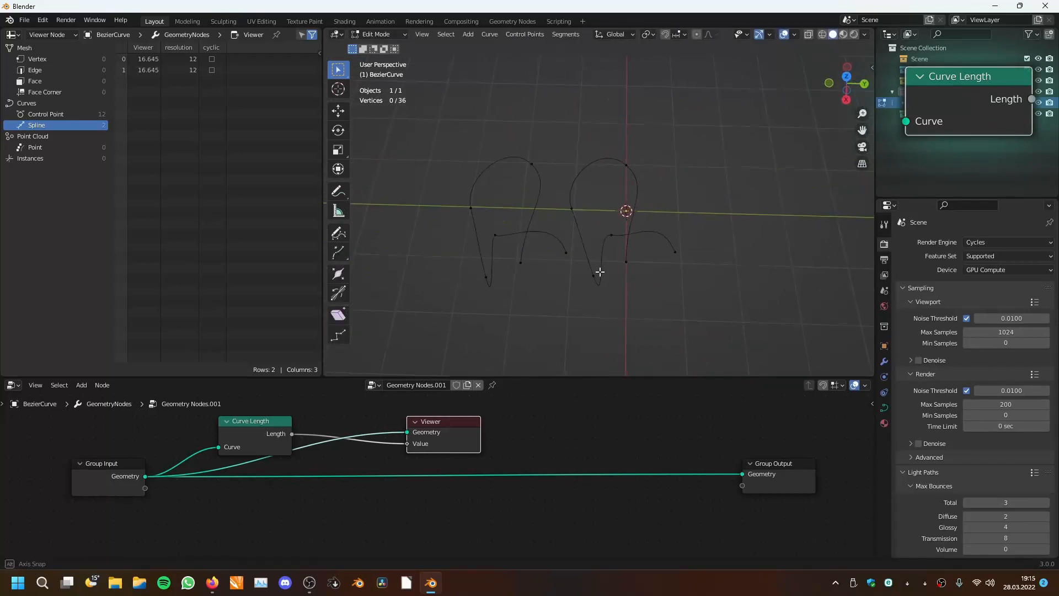
- Delete all the control points of the duplicated spline beside the original curve
drag(448, 144, 570, 305)
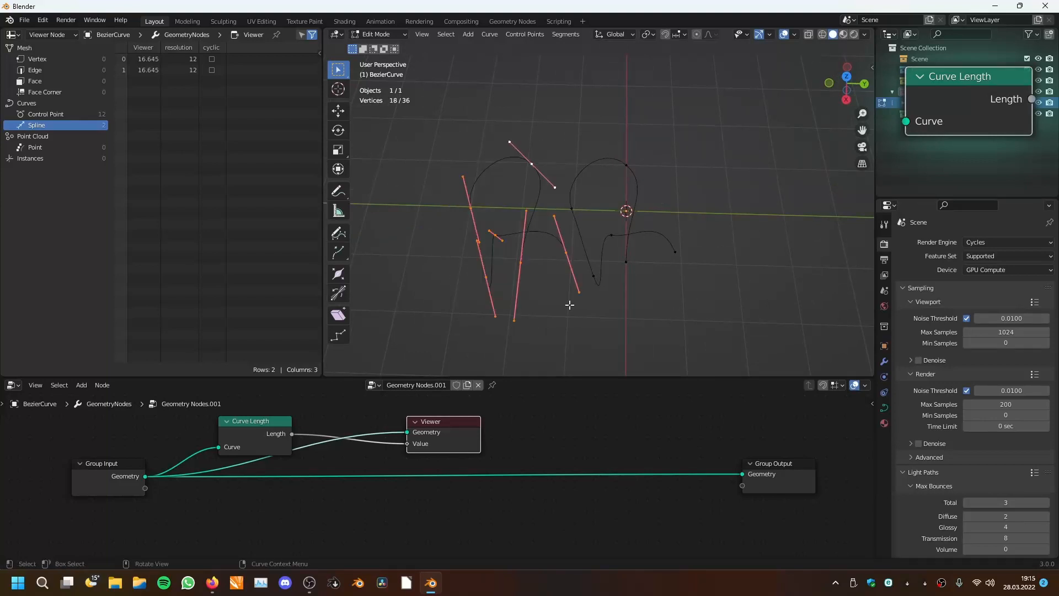
key(x)
click(574, 260)
scroll(572, 257, down, 3)
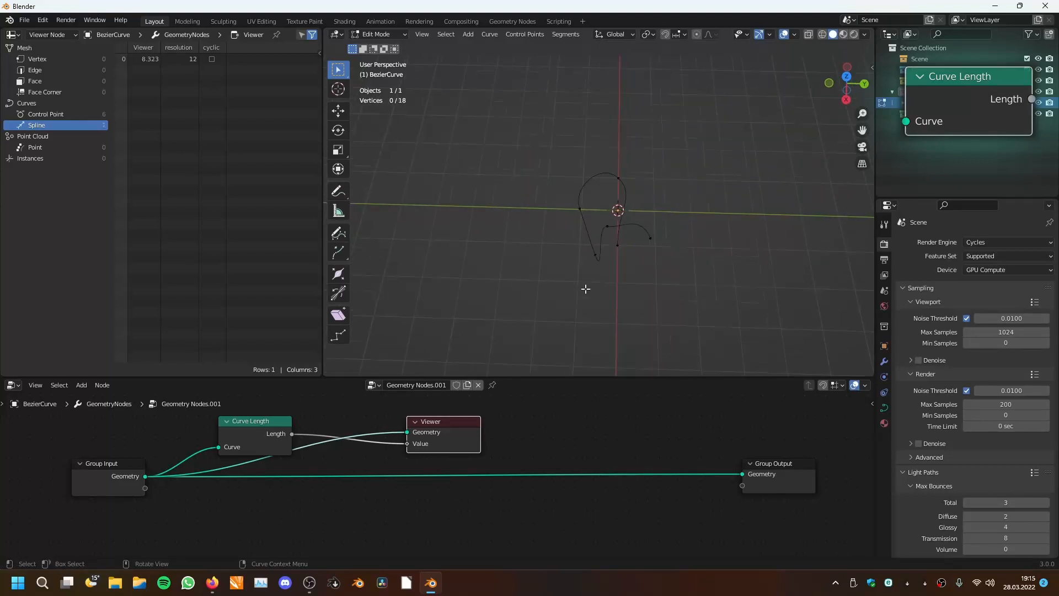
middle_drag(573, 256, 620, 244)
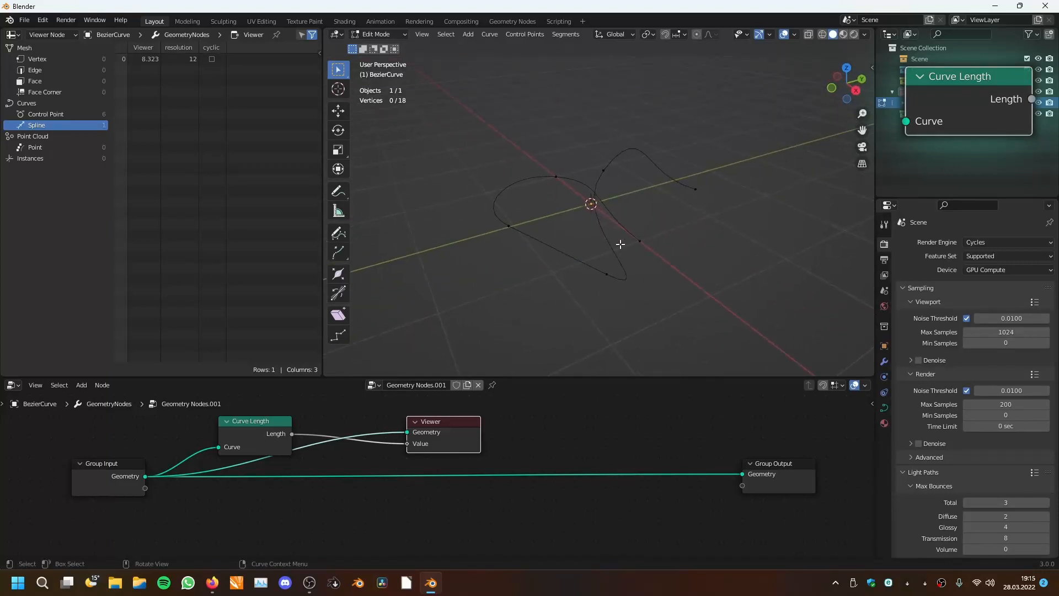
- Select the curve's free end point and compare the spreadsheet's Control Point data with its Spline data
drag(274, 422, 253, 422)
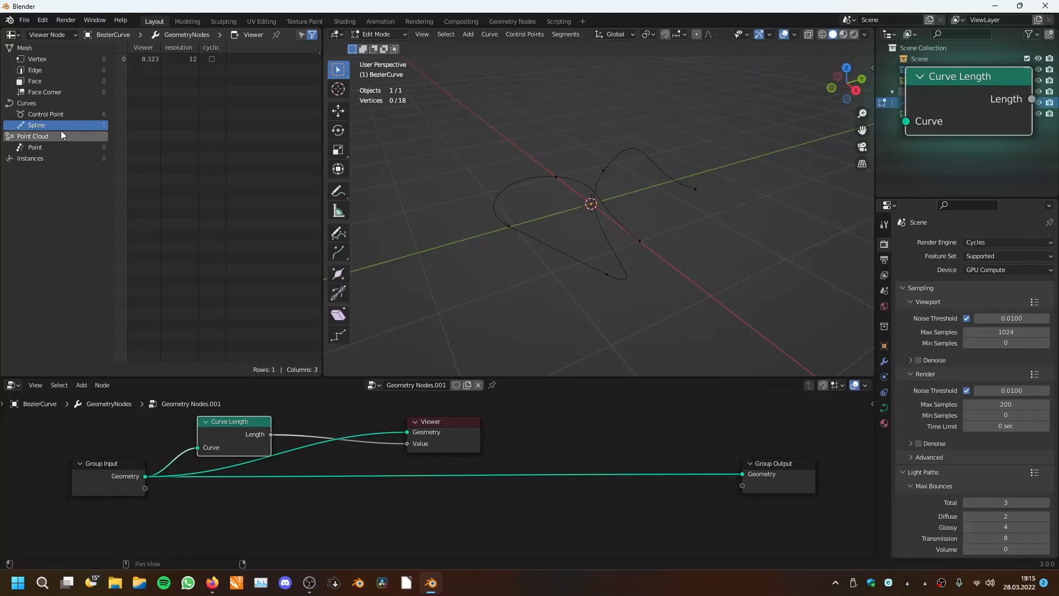
middle_drag(707, 182, 728, 210)
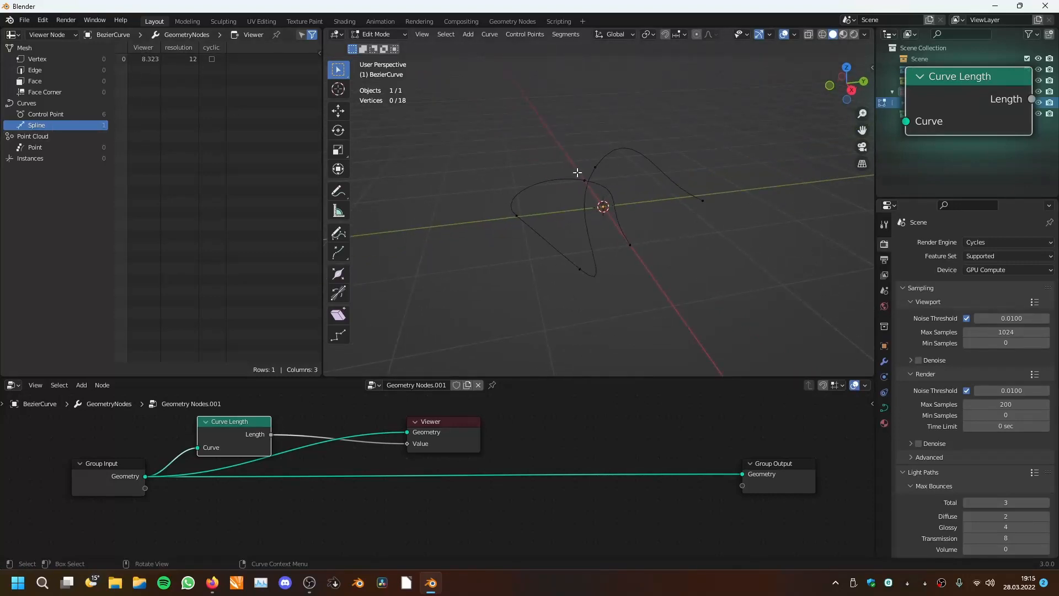
click(75, 114)
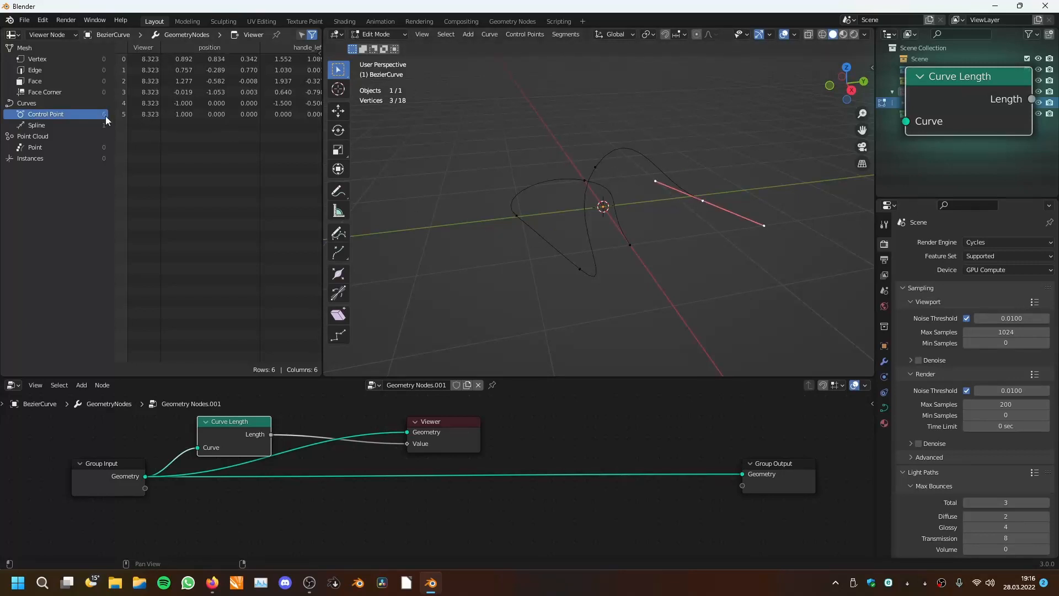
click(49, 126)
- Move the selected end control point slightly, mainly along the positive X direction
middle_drag(674, 193, 619, 192)
key(g)
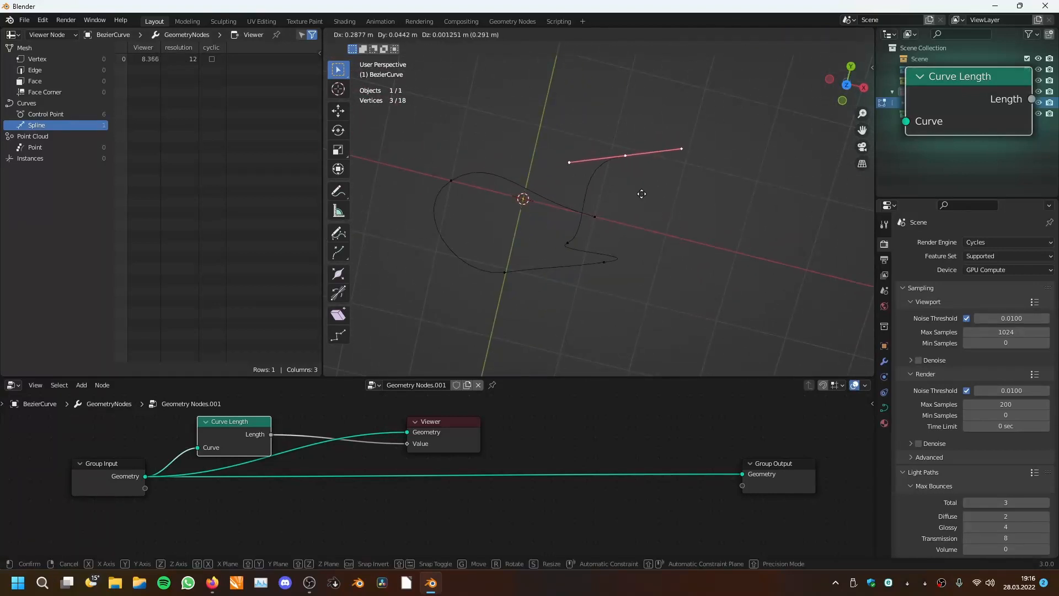
click(633, 191)
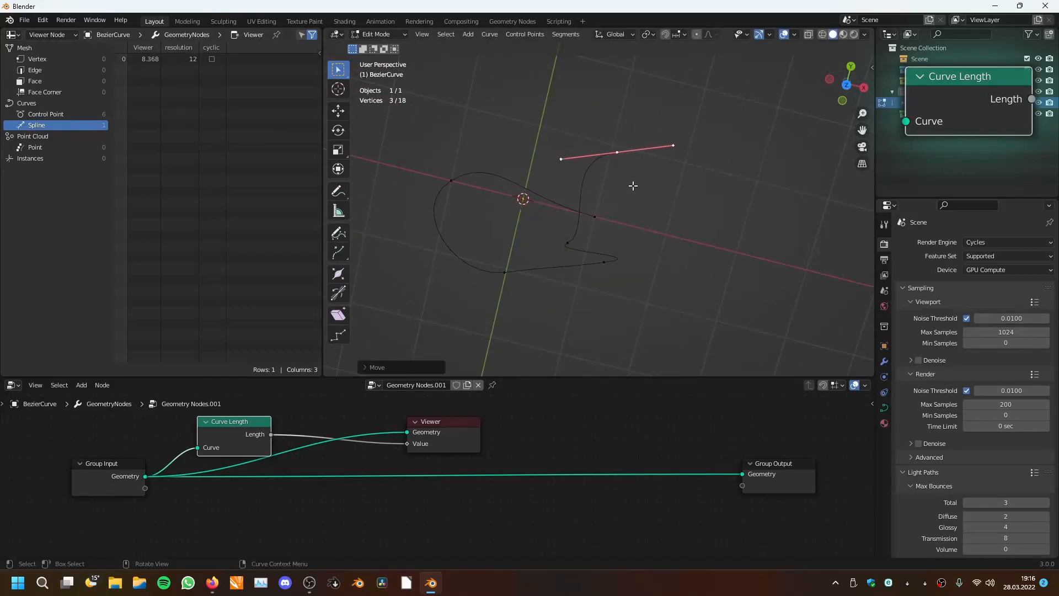
- Try moving the end control point about 7 m away from the rest of the curve
key(g)
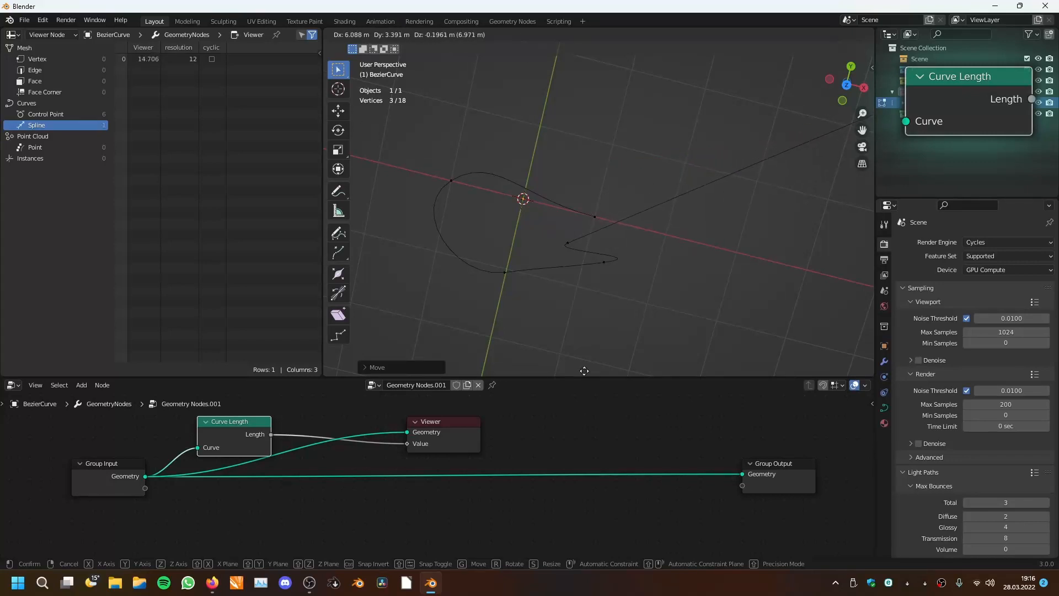
right_click(584, 370)
middle_drag(585, 254, 726, 173)
scroll(728, 173, up, 3)
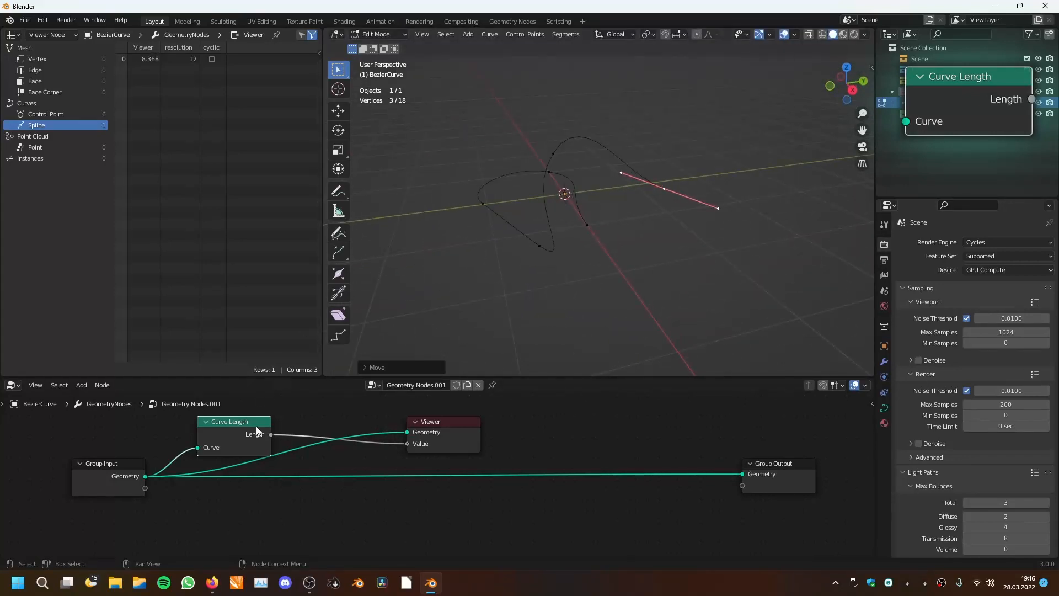
- Cut the links running into the Viewer node and delete the node
scroll(256, 431, down, 2)
mouse_move(419, 415)
mouse_down()
mouse_move(316, 461)
mouse_move(412, 428)
mouse_move(399, 415)
mouse_up()
scroll(381, 415, up, 1)
ctrl+right_drag(342, 414, 348, 448)
drag(424, 429, 784, 424)
key(x)
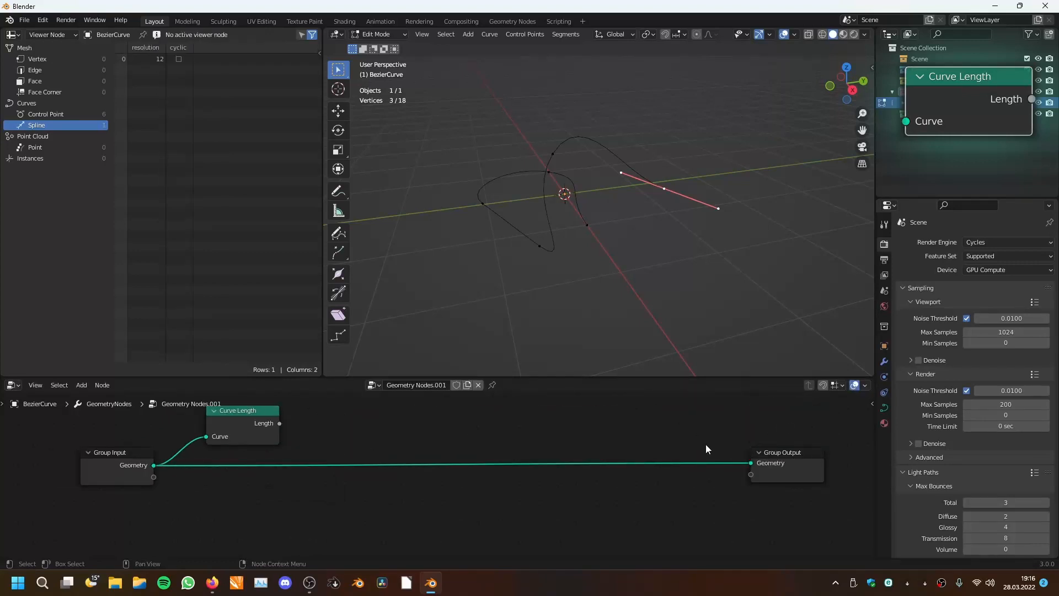
- Insert a Set Position node into the geometry link between Group Input and Group Output
key(Home)
key(shift+a)
mouse_move(386, 413)
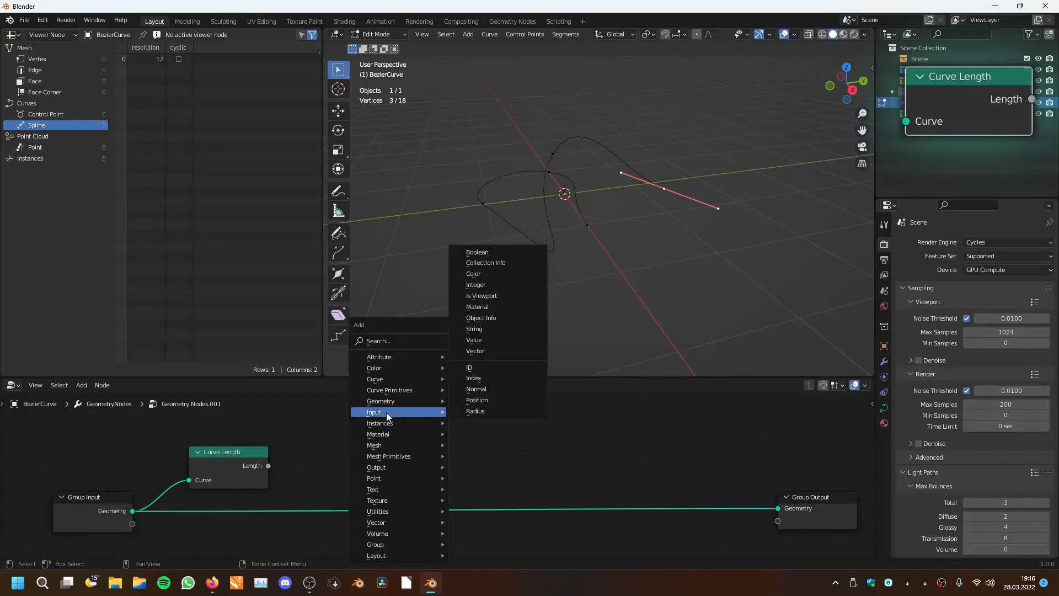
mouse_move(434, 401)
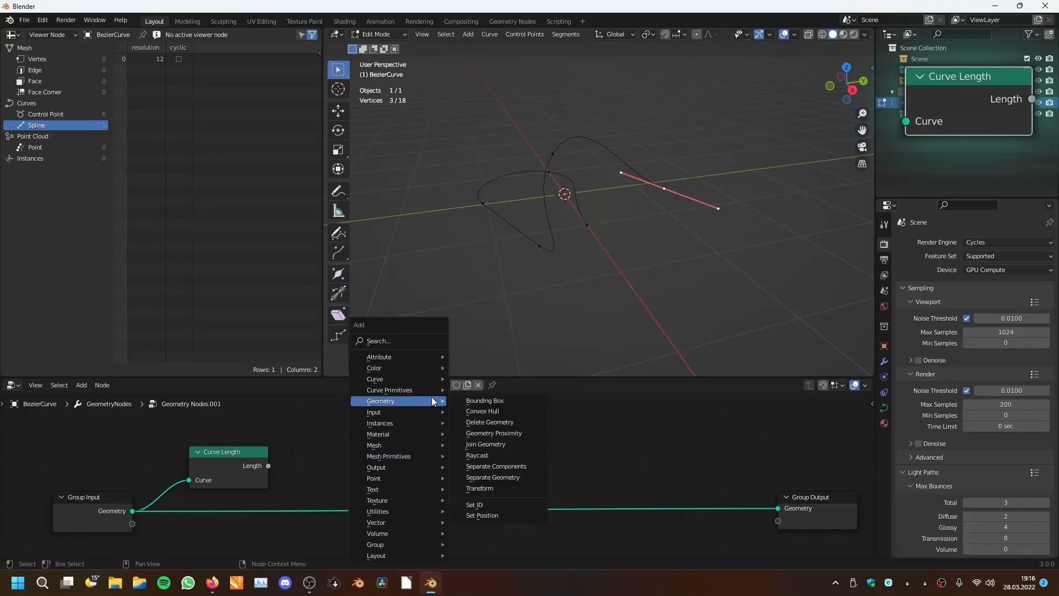
click(498, 515)
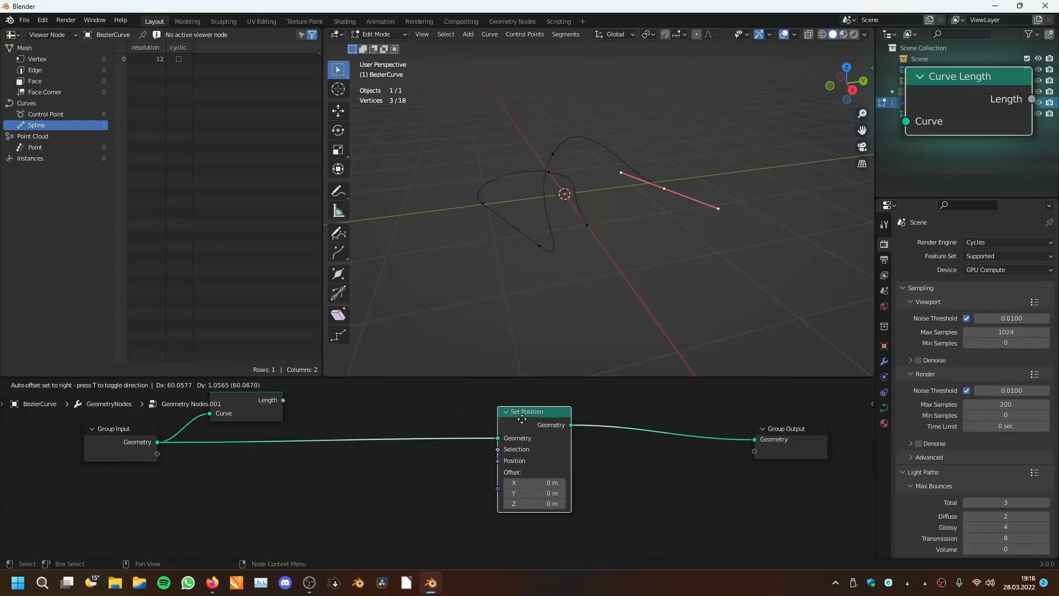
click(496, 415)
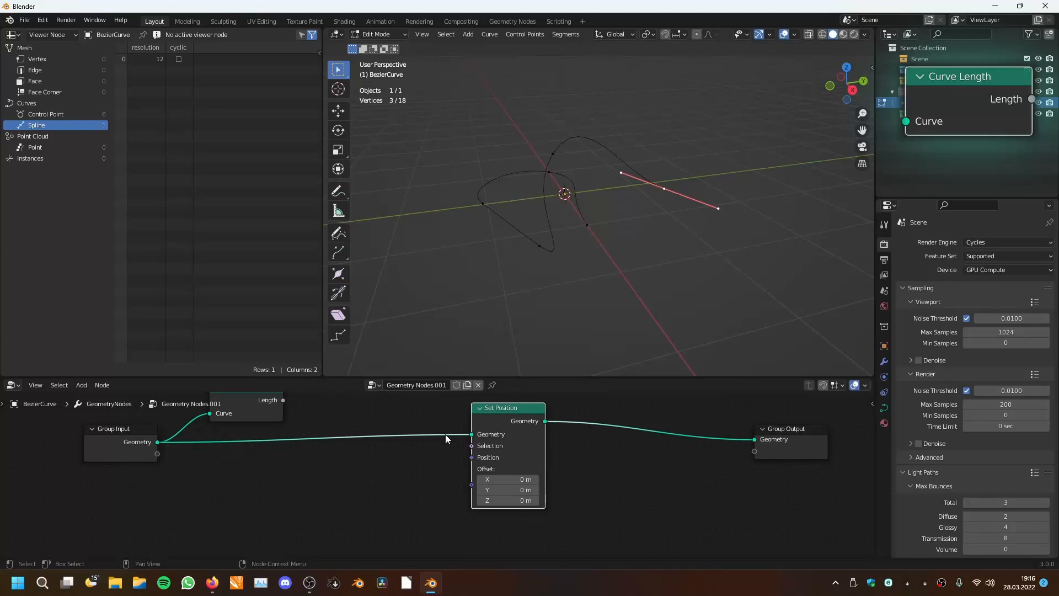
- Reposition the Curve Length node and connect its Length output to Set Position's Offset input
scroll(445, 435, down, 3)
middle_drag(445, 435, 459, 444)
scroll(435, 433, up, 3)
drag(259, 411, 247, 417)
scroll(345, 442, down, 3)
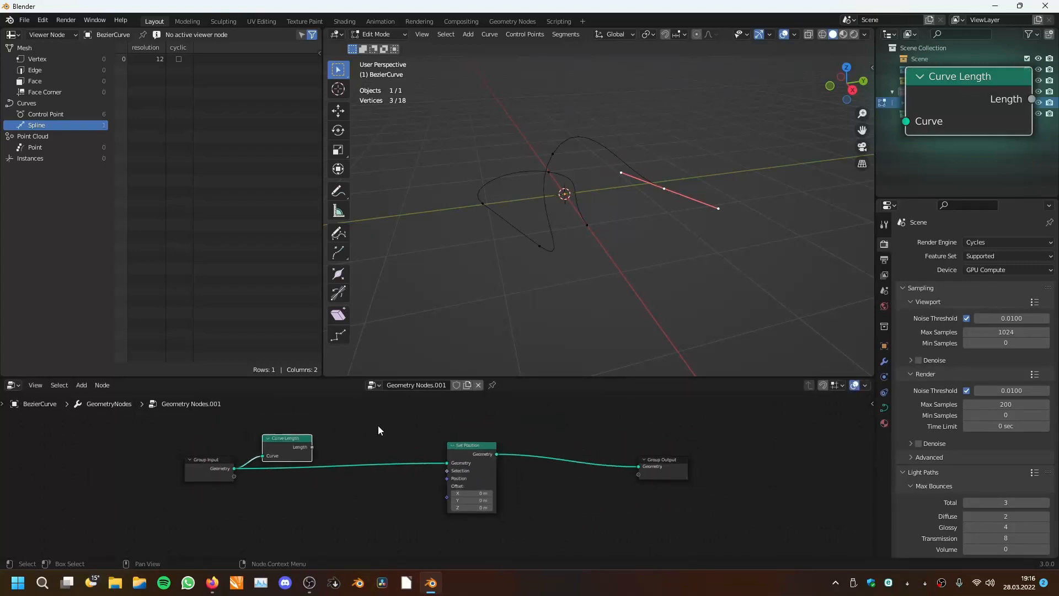
scroll(378, 430, up, 2)
scroll(432, 441, up, 1)
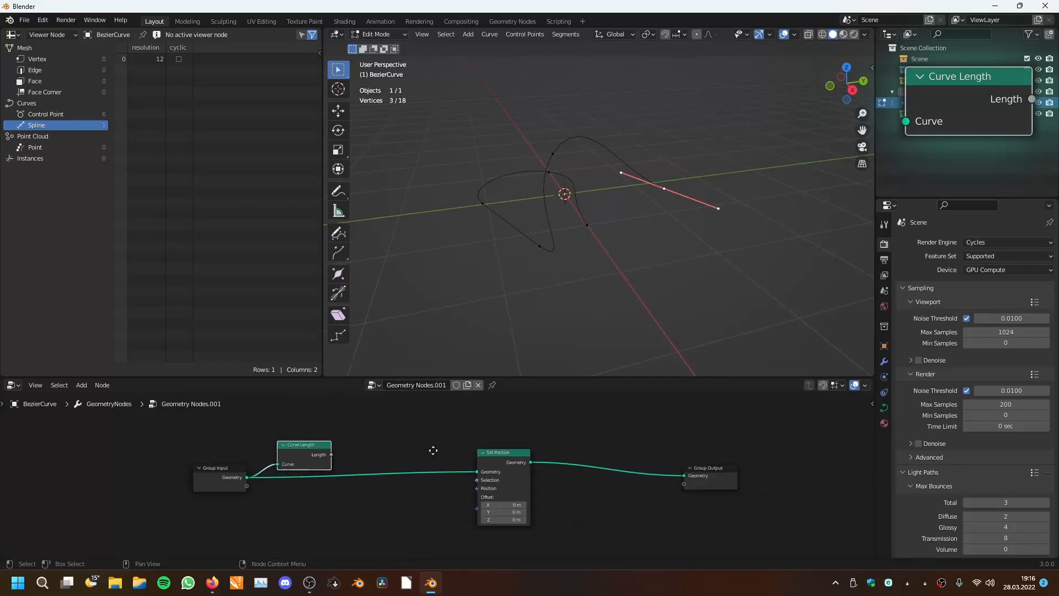
key(shift+a)
mouse_move(385, 416)
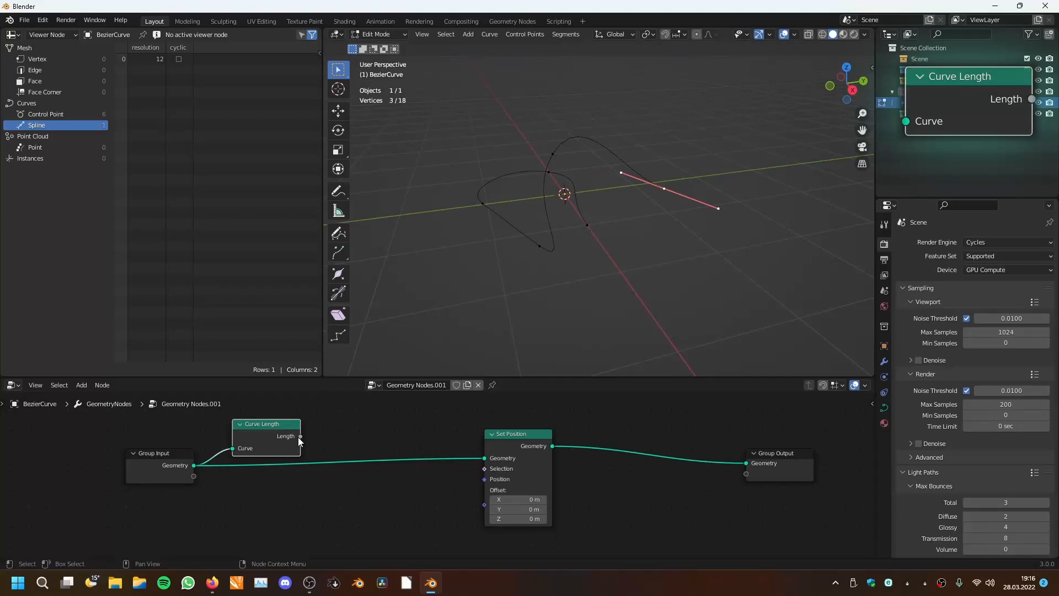
drag(298, 437, 484, 516)
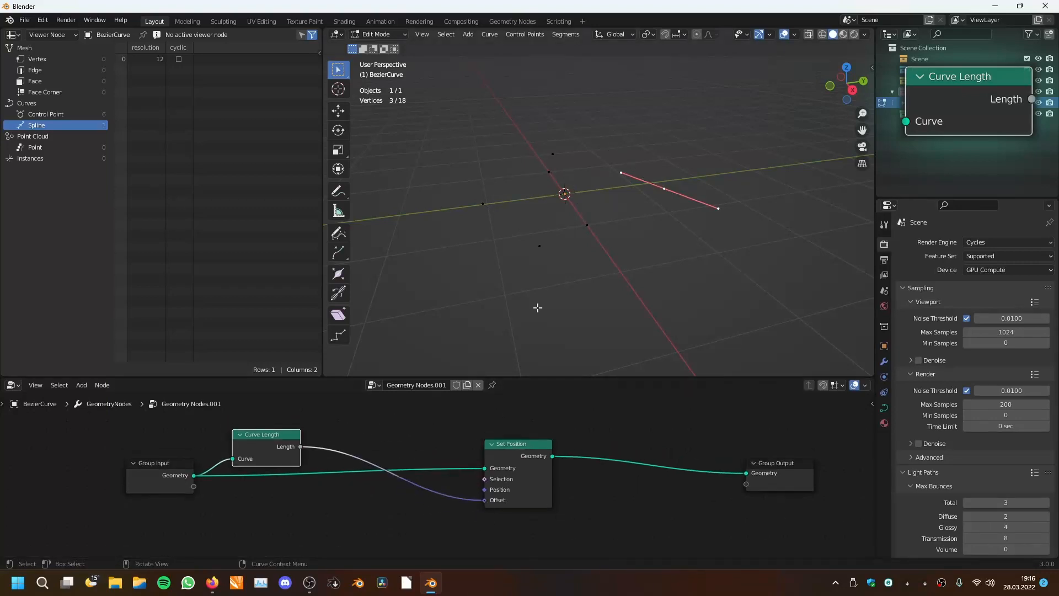
middle_drag(643, 172, 637, 214)
scroll(378, 441, down, 2)
scroll(381, 438, up, 4)
- Insert a Math node between Curve Length and Set Position's Offset and set its operation to Sine
key(shift+a)
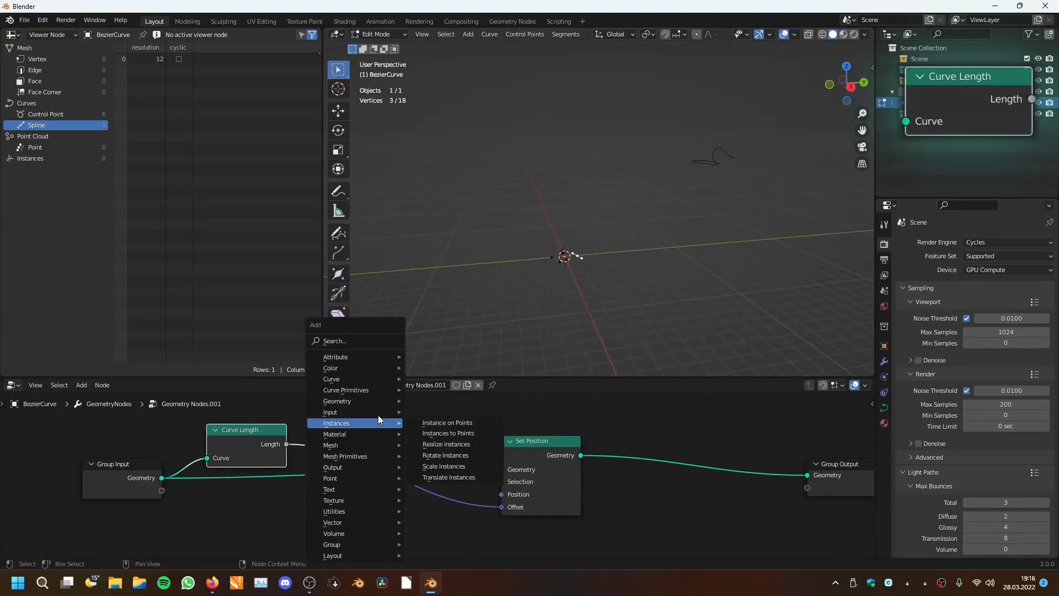
click(342, 343)
text(ma)
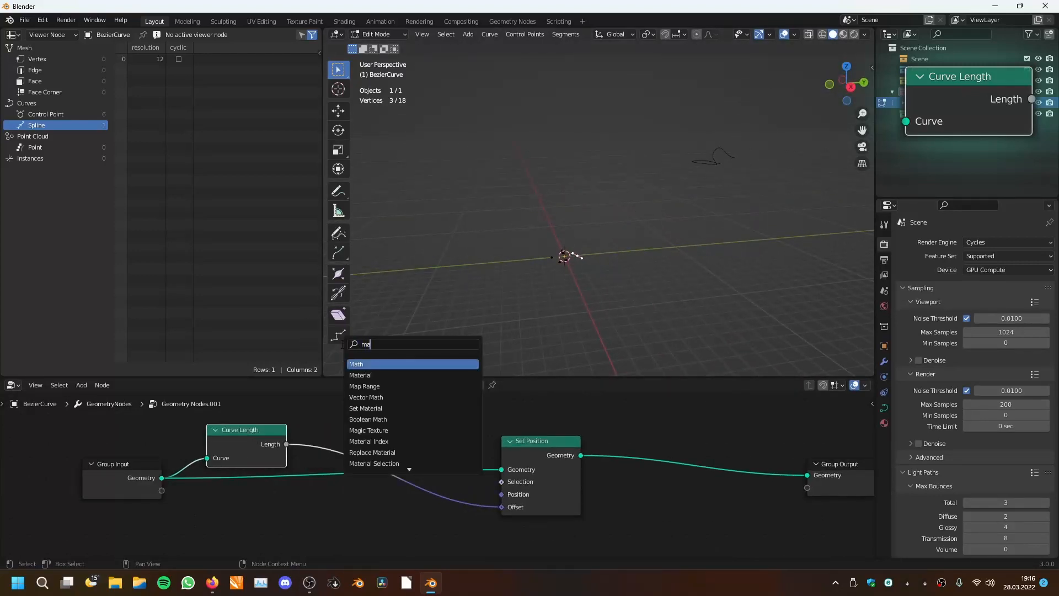
text(th)
key(Return)
click(368, 429)
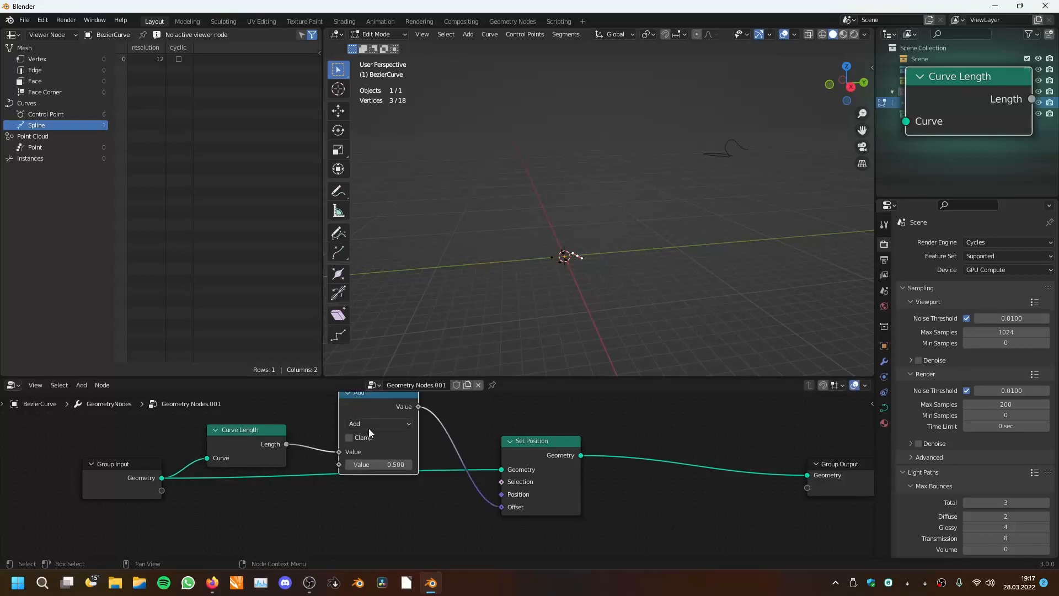
click(369, 426)
click(593, 280)
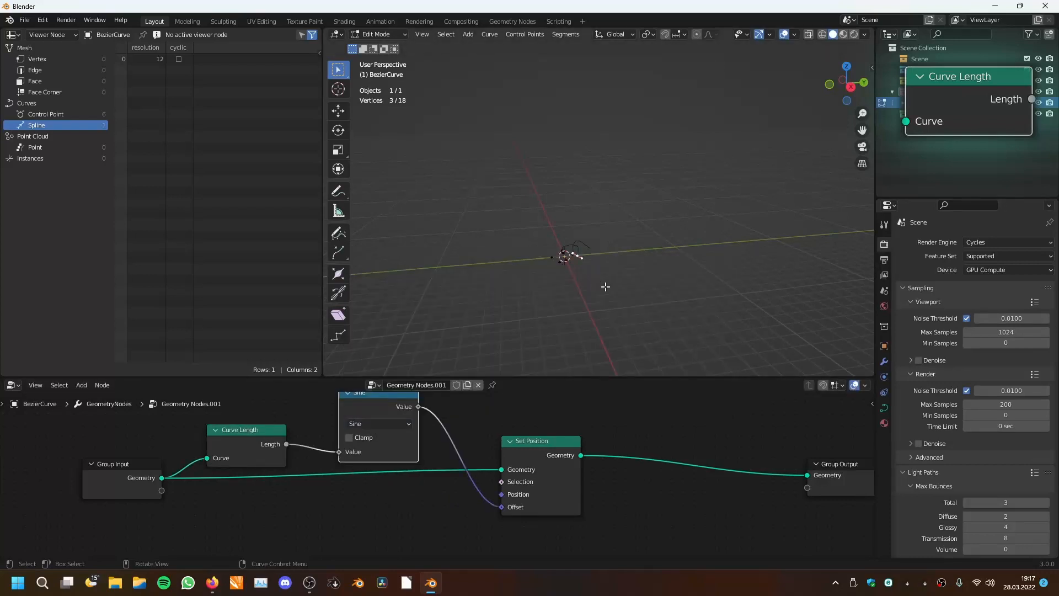
- Try moving the selected end control point in different directions to test the sine-driven curve offset
middle_drag(606, 287, 654, 265)
key(g)
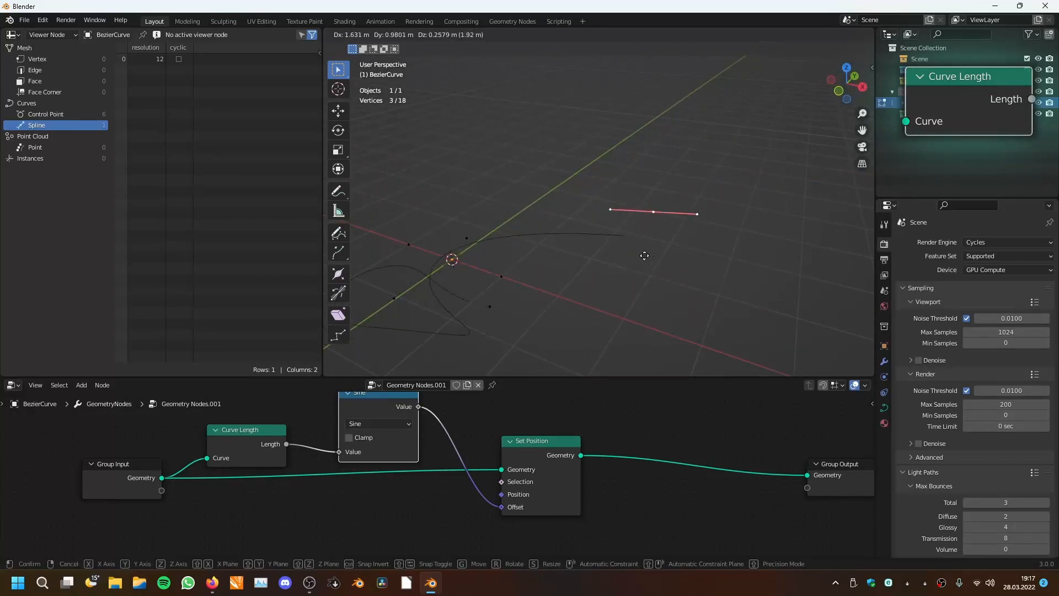
right_click(390, 273)
scroll(618, 278, down, 8)
middle_drag(622, 280, 620, 62)
scroll(602, 193, down, 2)
key(g)
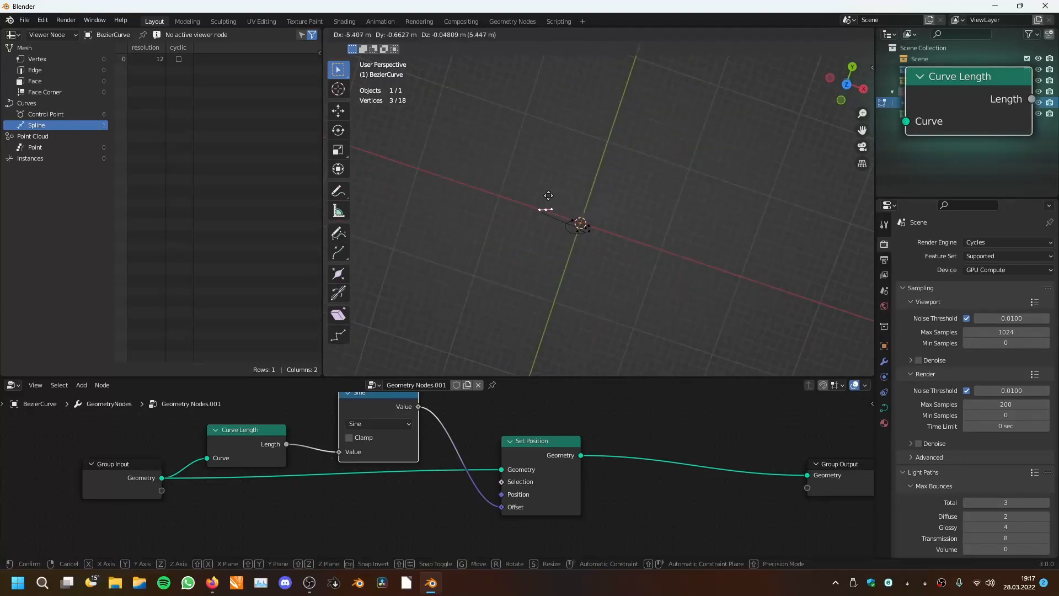
right_click(548, 196)
middle_drag(671, 232, 603, 250)
scroll(655, 161, up, 10)
scroll(650, 180, down, 5)
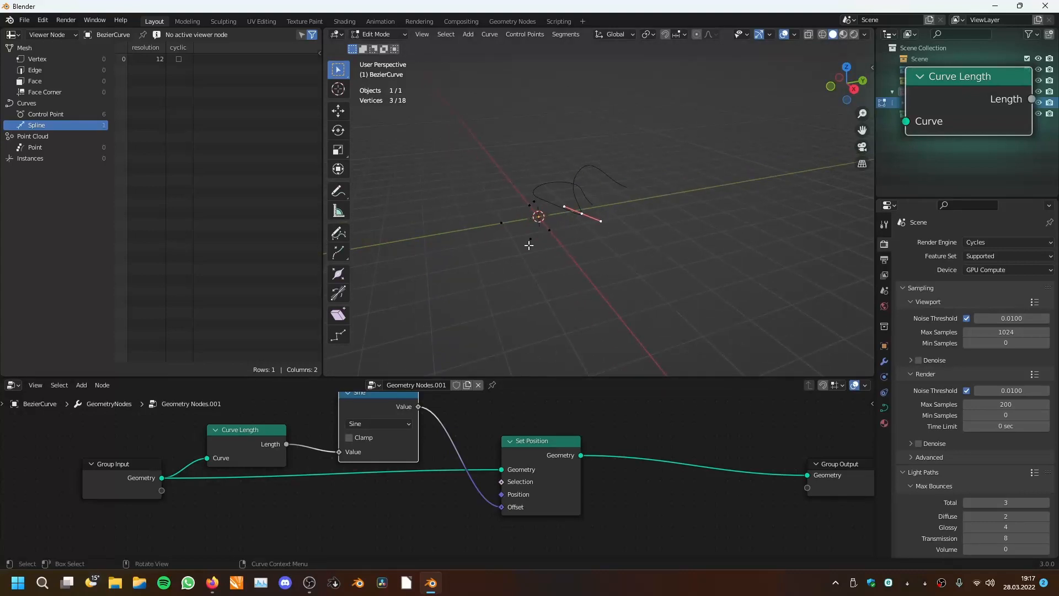
- Preview the Sine value and the Set Position geometry in a Viewer node and place it above the Set Position node
middle_drag(479, 439, 464, 467)
ctrl+shift+click(362, 426)
ctrl+shift+click(541, 472)
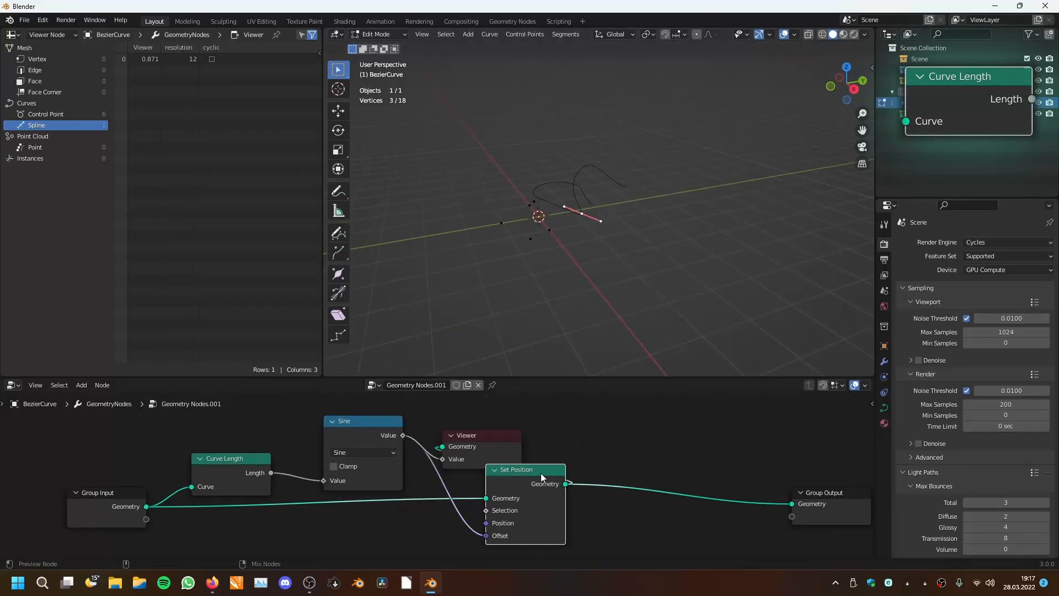
drag(484, 436, 642, 425)
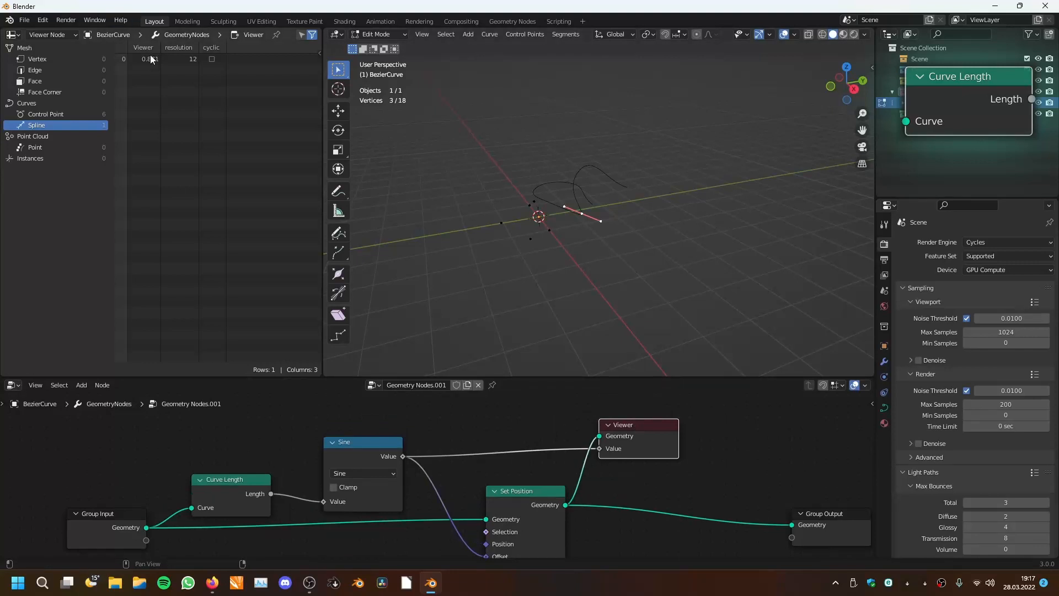
middle_drag(497, 237, 650, 283)
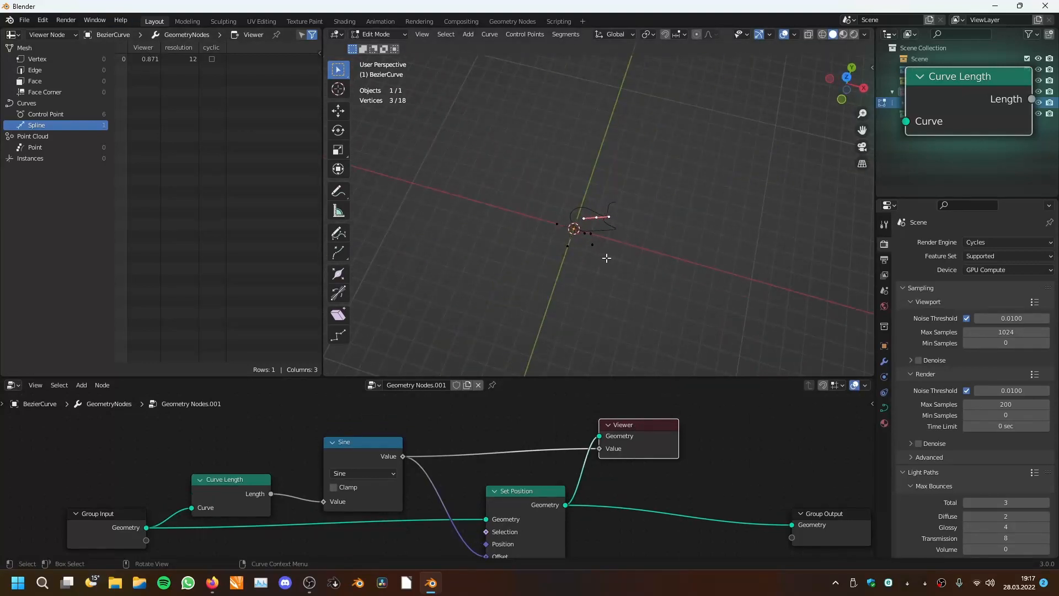
- Try moving the selected end control point to compare its effect on the Sine value
key(g)
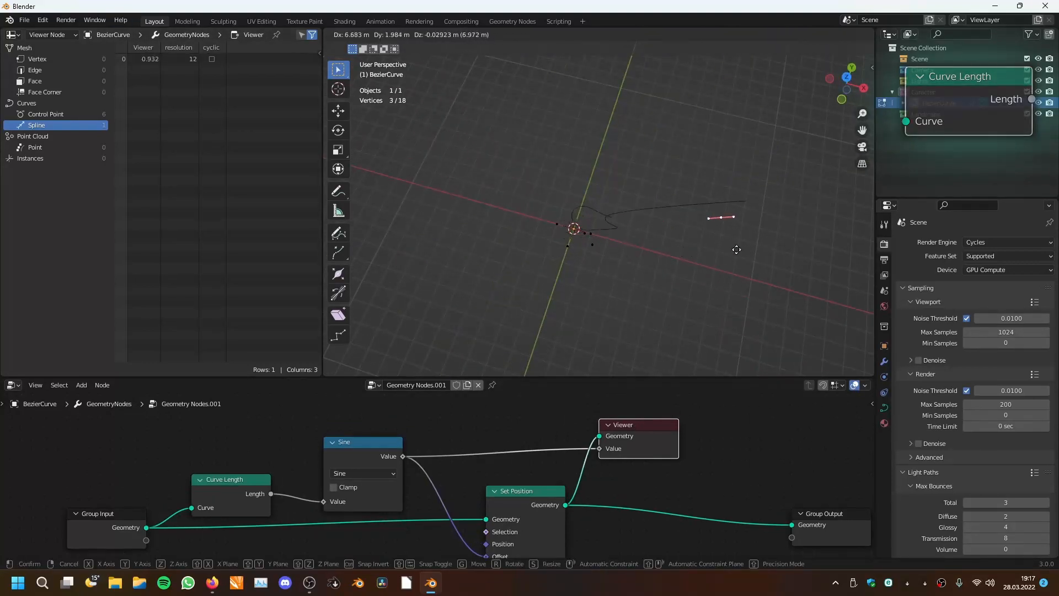
right_click(667, 258)
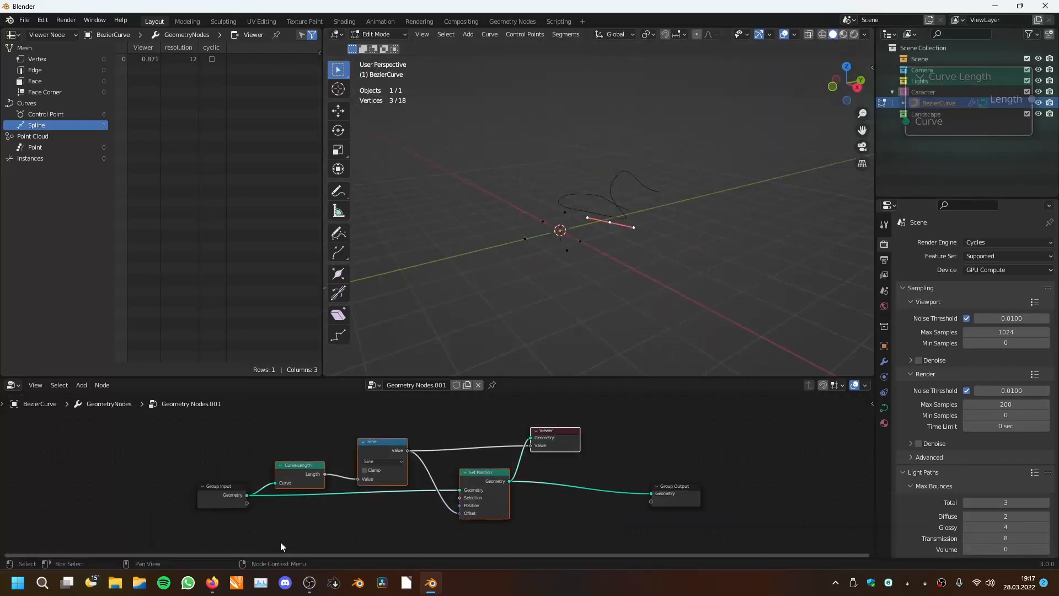
- Delete the Curve Length, Sine, Set Position and Viewer nodes and return the curve to Object Mode
key(x)
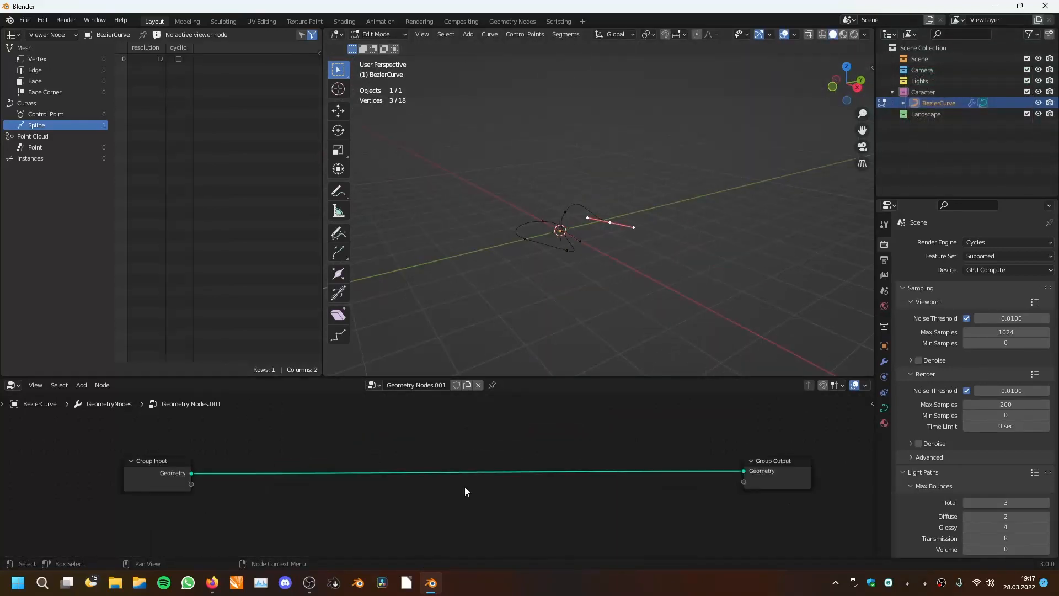
key(Tab)
middle_drag(586, 238, 613, 274)
- Add a Curve to Mesh node above the link between Group Input and Group Output, leaving it unconnected
scroll(253, 458, down, 2)
middle_drag(254, 457, 276, 426)
scroll(287, 424, up, 3)
key(shift+a)
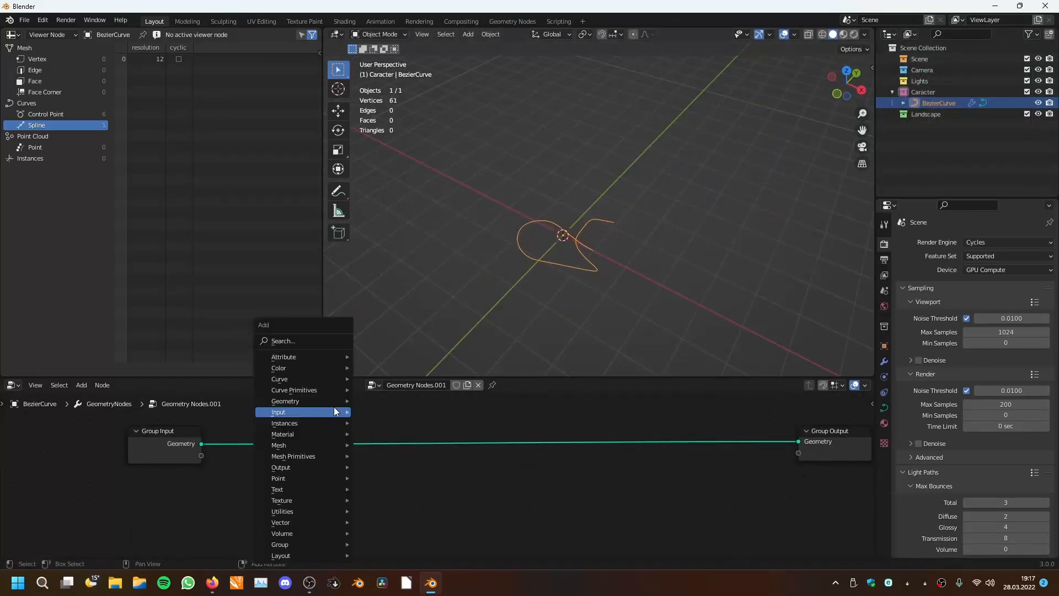
mouse_move(299, 378)
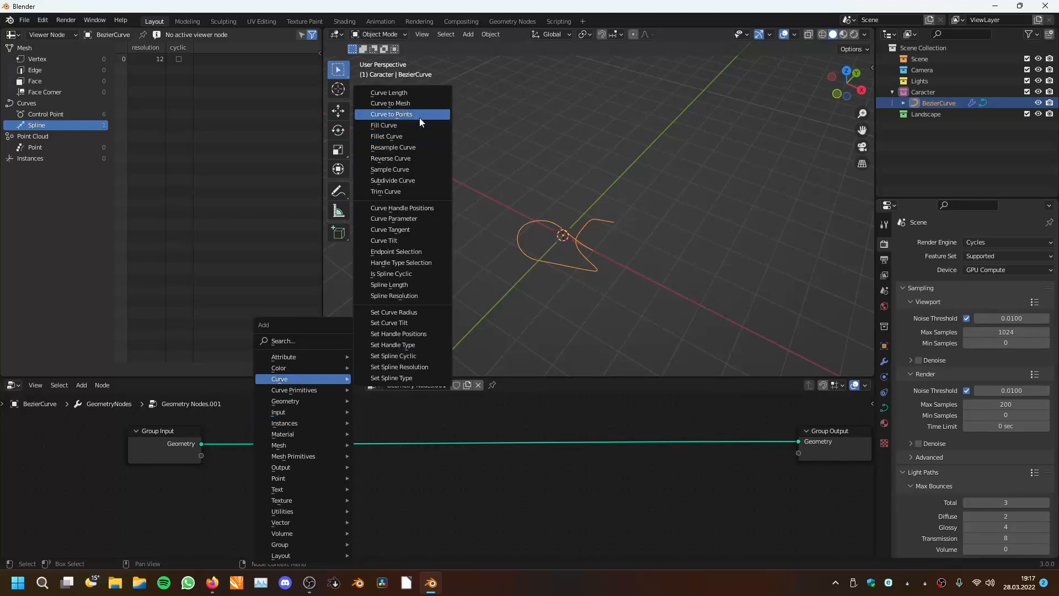
click(415, 104)
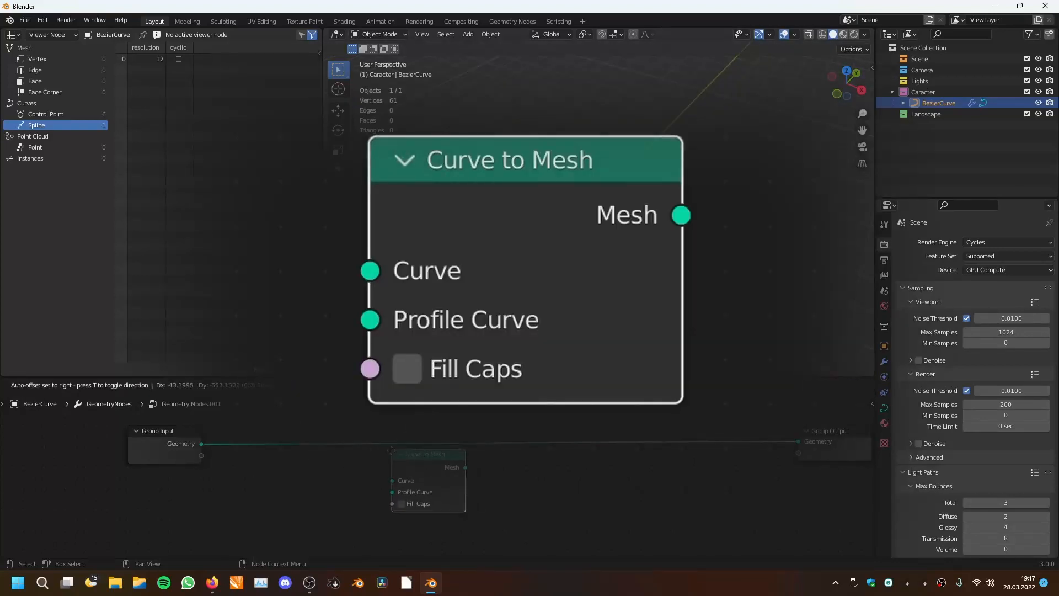
click(359, 477)
scroll(421, 503, down, 3)
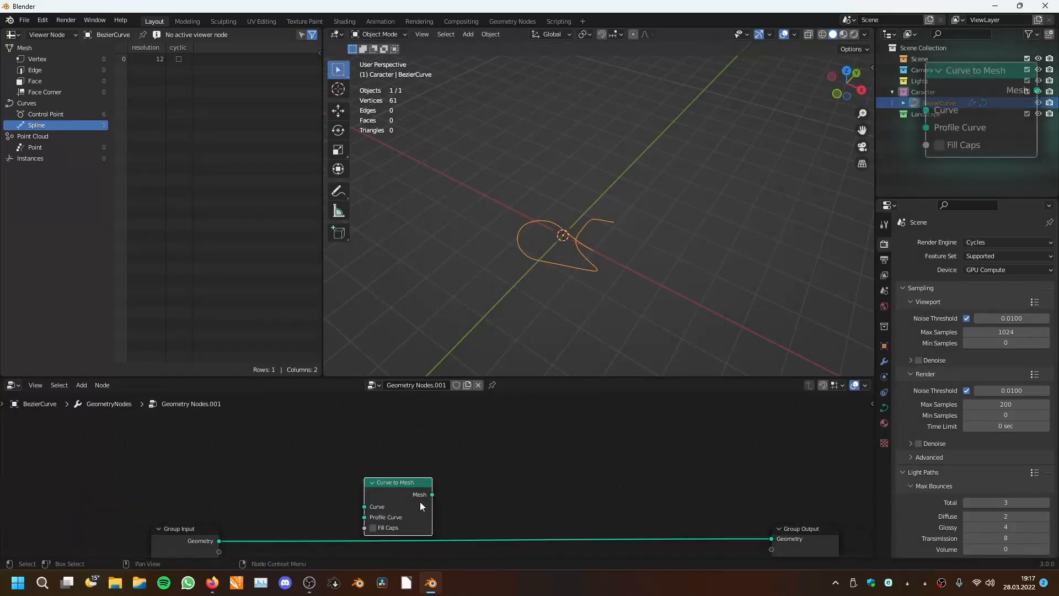
middle_drag(424, 508, 447, 455)
scroll(404, 473, up, 3)
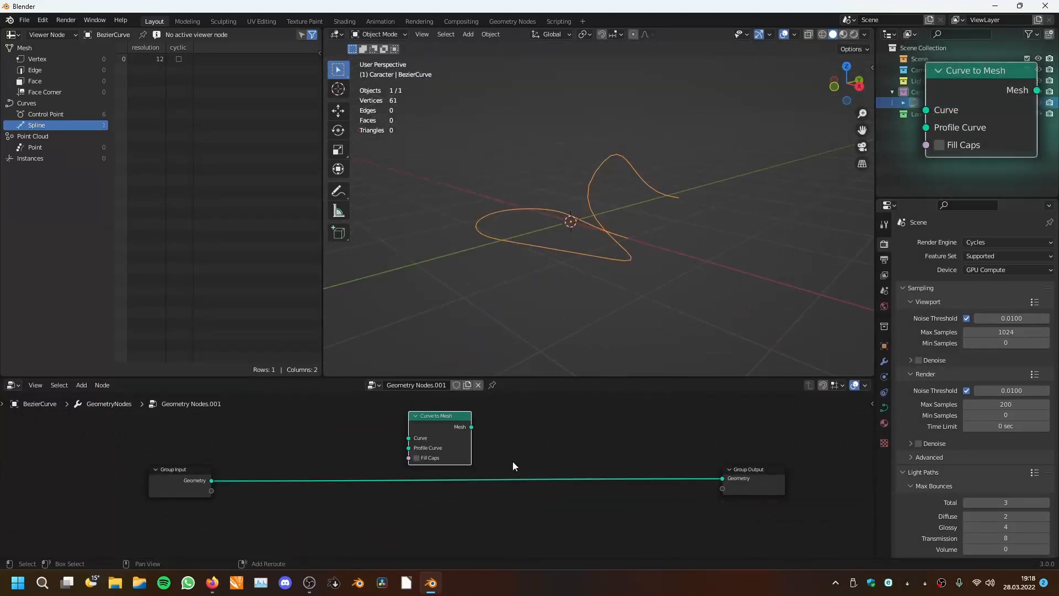
- Insert a Mesh to Points node between Group Input and Group Output and read the warning on its header
key(shift+a)
mouse_move(494, 446)
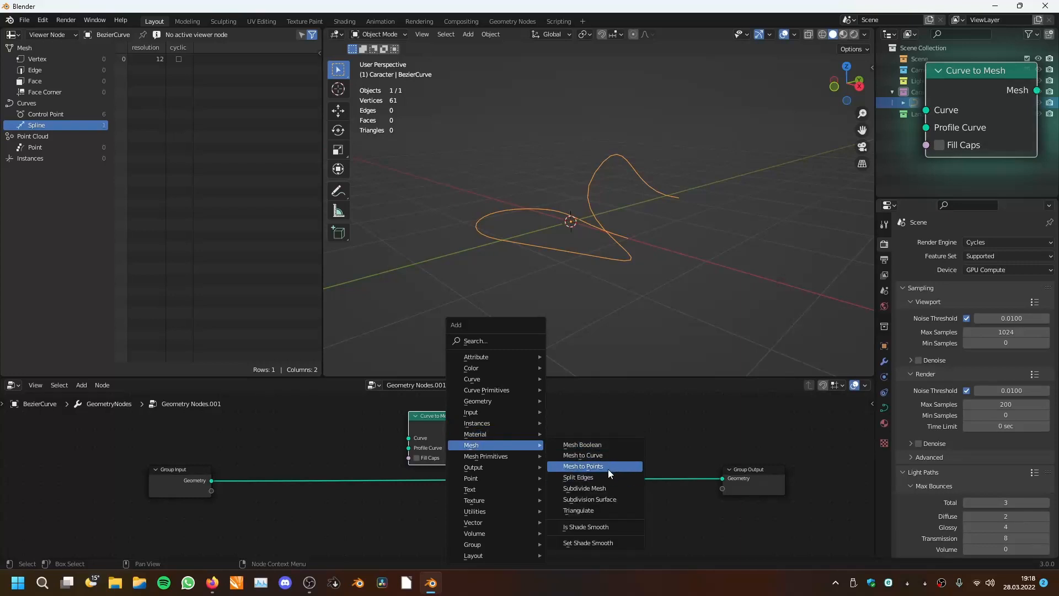
click(593, 466)
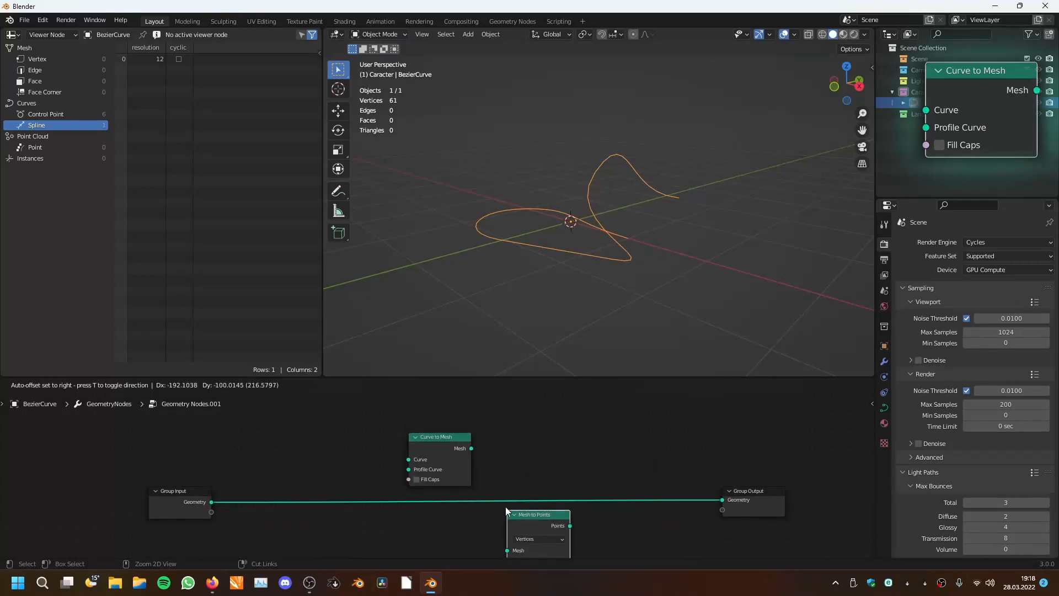
click(505, 507)
middle_drag(536, 525, 559, 470)
mouse_move(571, 474)
mouse_down()
mouse_move(461, 509)
mouse_move(559, 453)
mouse_move(568, 472)
mouse_up()
scroll(603, 456, up, 2)
middle_drag(604, 456, 514, 463)
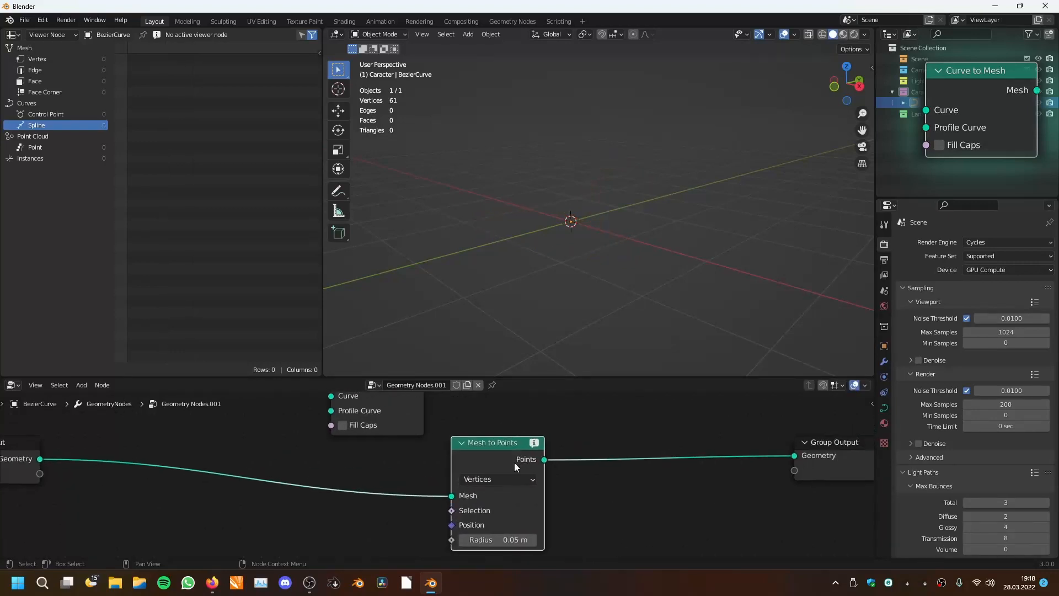
scroll(515, 462, up, 2)
mouse_move(570, 434)
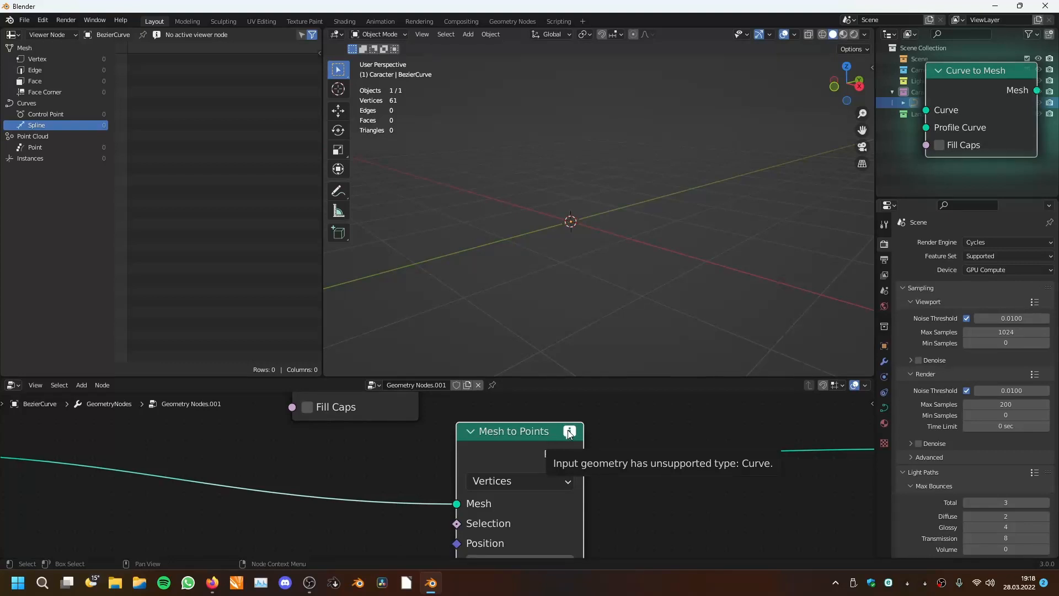
- Detach the Mesh to Points node from the Group Input–Group Output link and place it below the link
scroll(464, 479, down, 7)
middle_drag(468, 482, 506, 515)
scroll(506, 516, up, 3)
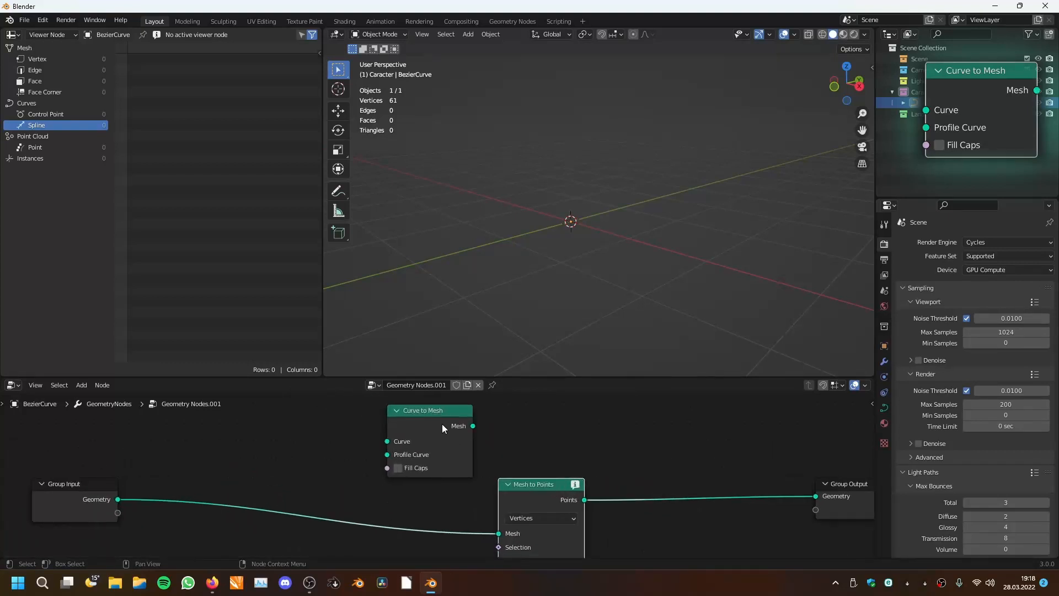
drag(442, 425, 453, 429)
alt+drag(544, 495, 596, 516)
scroll(596, 519, down, 2)
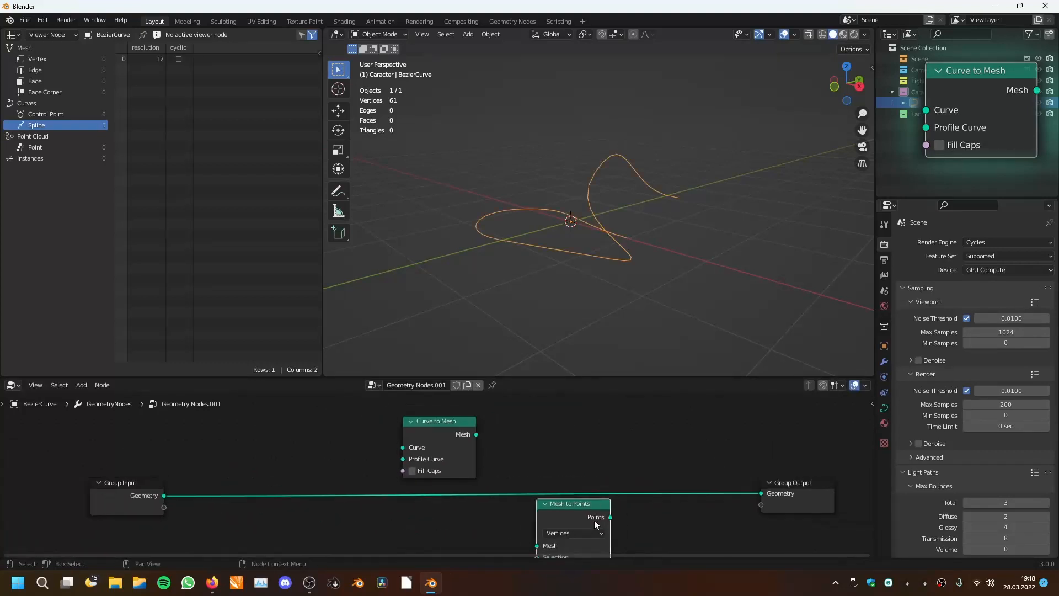
- Insert the Curve to Mesh node into the link between Group Input and Group Output
drag(451, 430, 420, 435)
scroll(421, 435, up, 4)
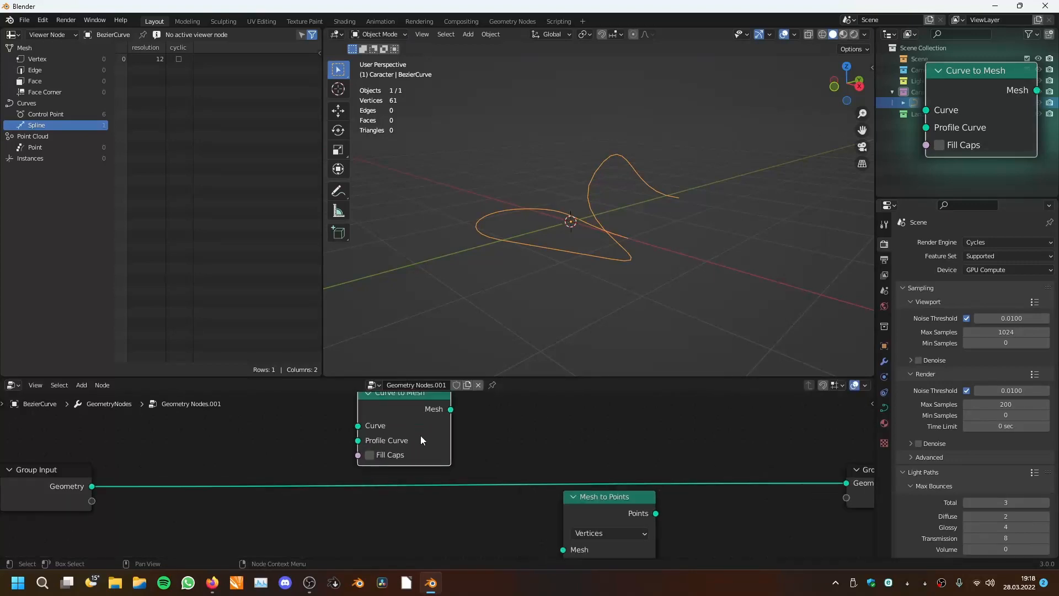
scroll(488, 504, down, 3)
middle_drag(470, 492, 509, 484)
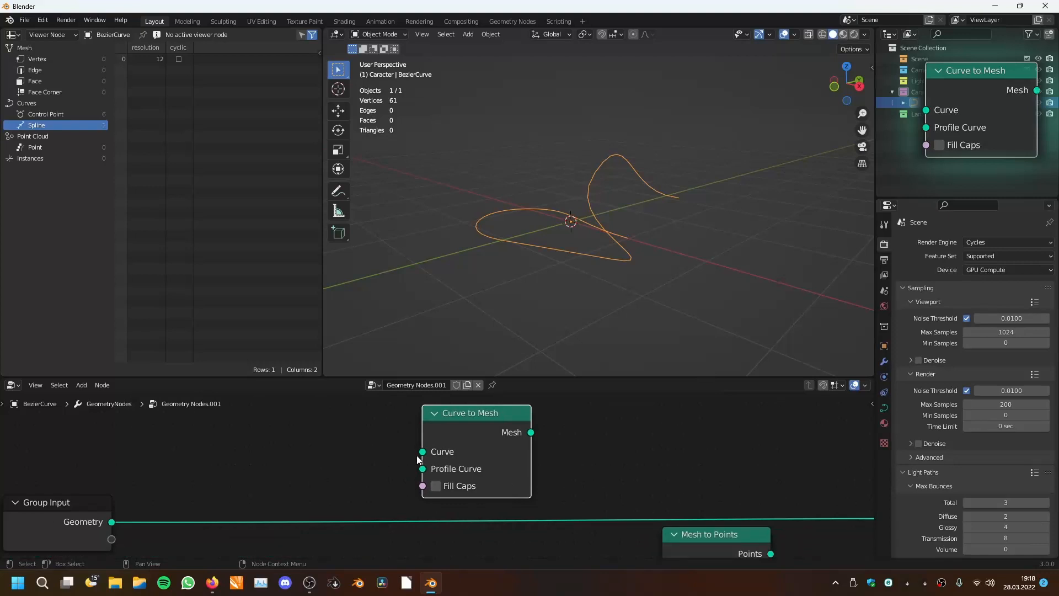
scroll(479, 448, down, 4)
middle_drag(479, 448, 354, 436)
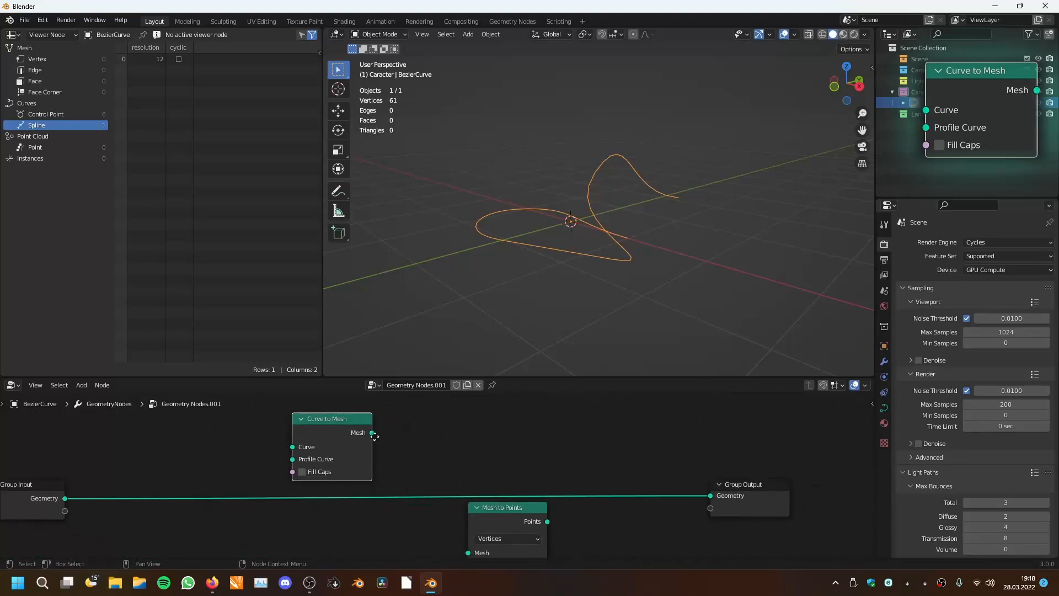
scroll(336, 418, up, 3)
drag(352, 420, 342, 448)
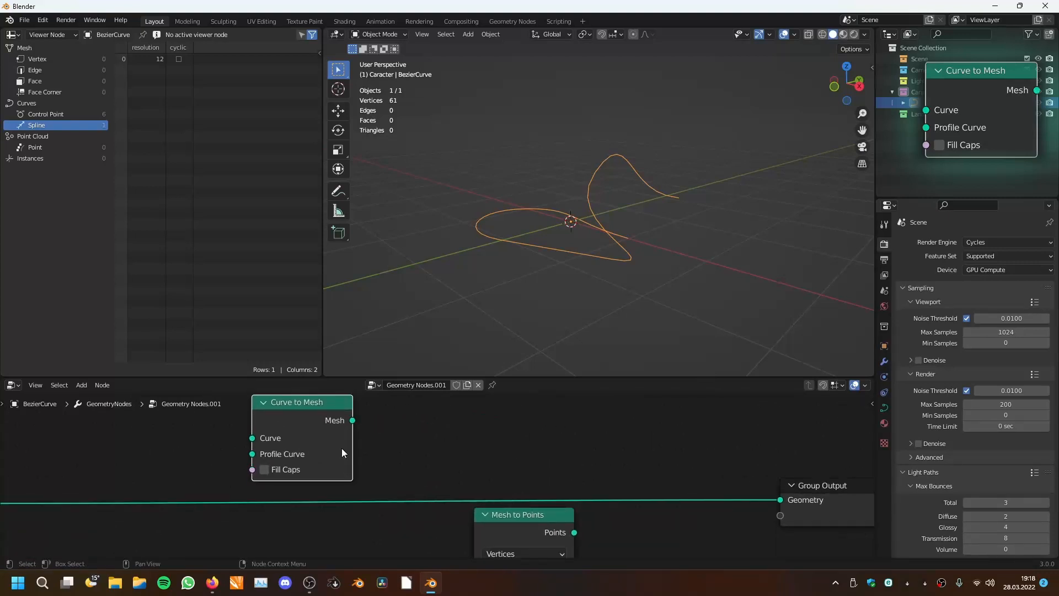
scroll(425, 459, down, 2)
middle_drag(425, 459, 494, 432)
drag(399, 401, 419, 435)
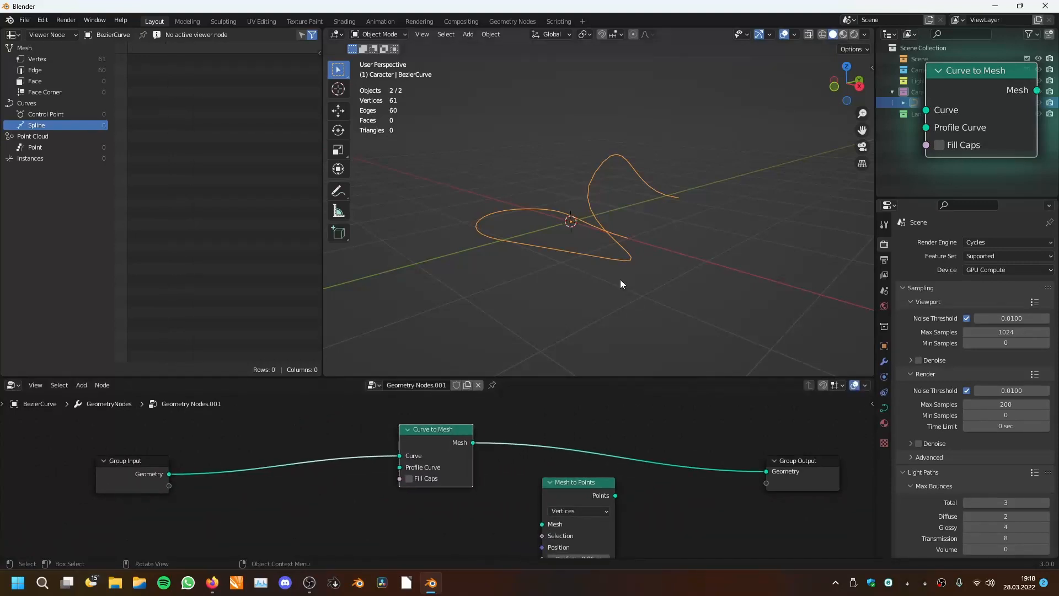
- Insert the Mesh to Points node between Curve to Mesh and Group Output and set its radius to 0.03 m
mouse_move(575, 223)
middle_down()
mouse_move(525, 246)
mouse_move(549, 242)
mouse_move(551, 267)
mouse_move(575, 237)
middle_up()
scroll(574, 234, up, 2)
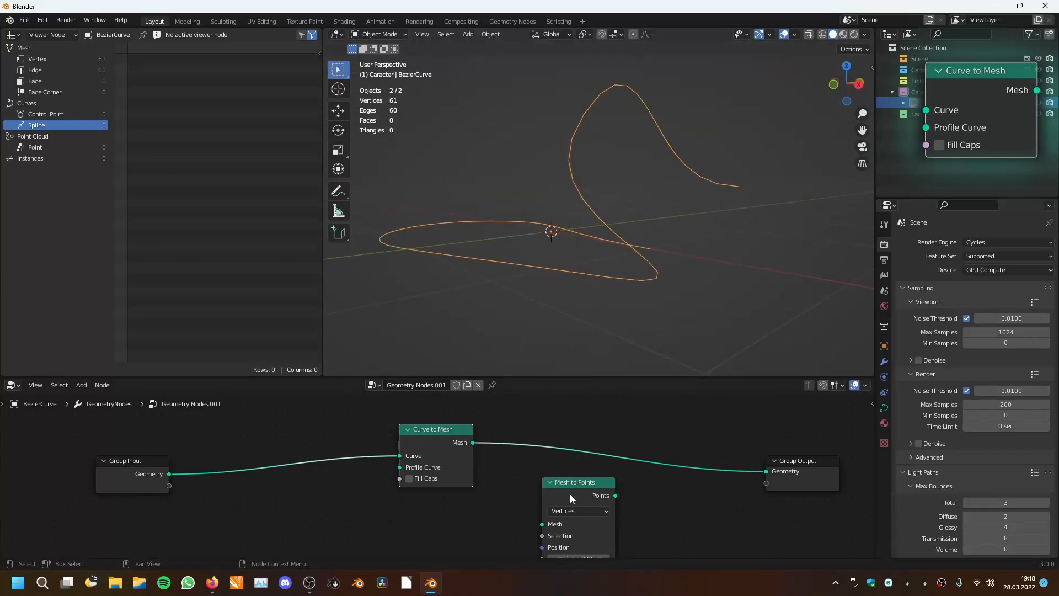
drag(570, 494, 543, 448)
middle_drag(585, 243, 614, 253)
scroll(564, 452, up, 2)
drag(561, 441, 537, 432)
scroll(538, 432, down, 3)
middle_drag(537, 432, 508, 440)
scroll(509, 439, up, 3)
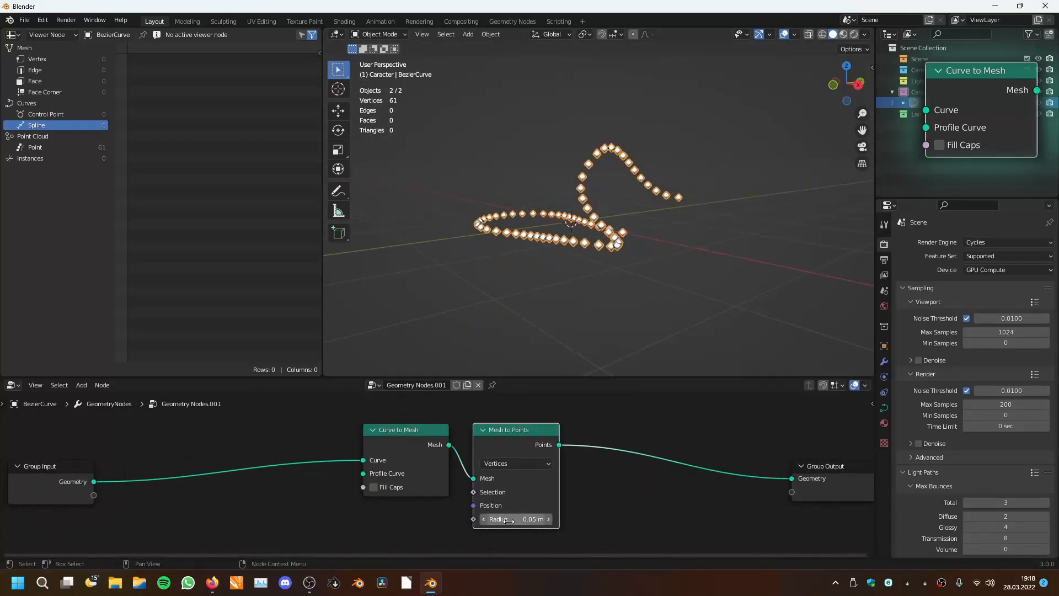
mouse_move(508, 519)
mouse_down()
mouse_move(547, 520)
mouse_move(513, 519)
mouse_up()
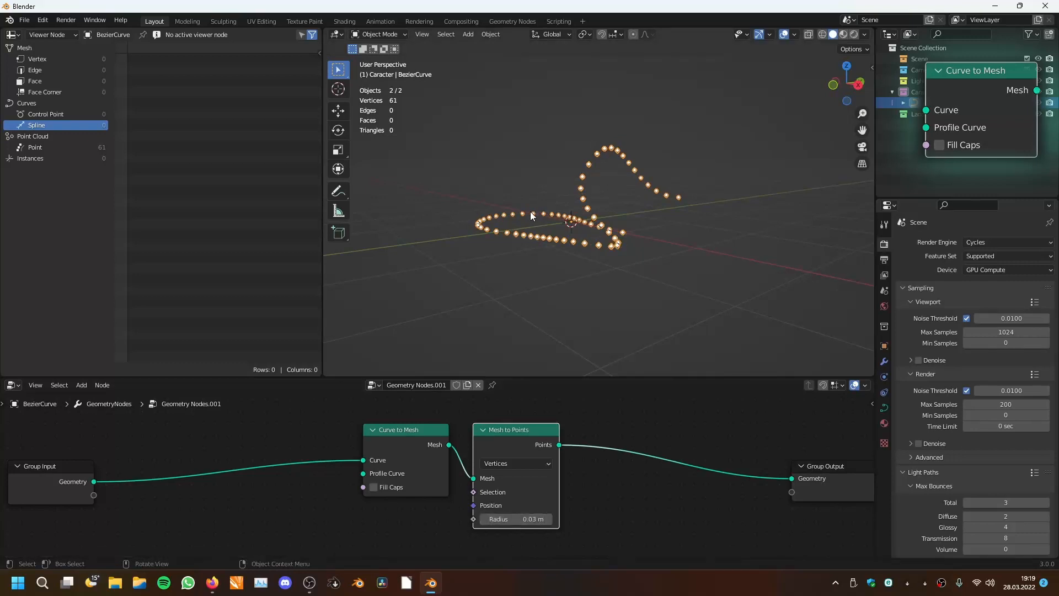
middle_drag(531, 211, 554, 223)
scroll(468, 452, down, 5)
- Detach the Mesh to Points node and delete it, linking Curve to Mesh directly to Group Output
middle_drag(468, 452, 478, 427)
scroll(479, 427, up, 3)
alt+drag(500, 421, 521, 467)
key(x)
scroll(520, 467, down, 3)
middle_drag(521, 467, 571, 457)
scroll(565, 468, up, 4)
drag(472, 453, 436, 458)
- Inspect the converted curve from several angles and look over the available curve primitive nodes
middle_drag(601, 237, 564, 236)
scroll(563, 236, up, 2)
scroll(563, 236, down, 2)
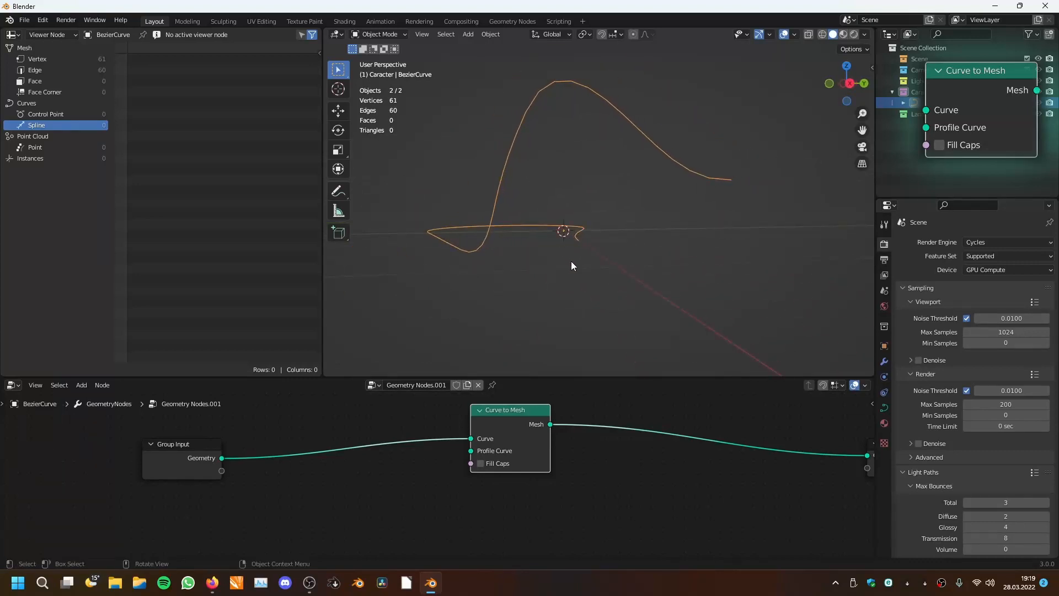
scroll(473, 456, down, 3)
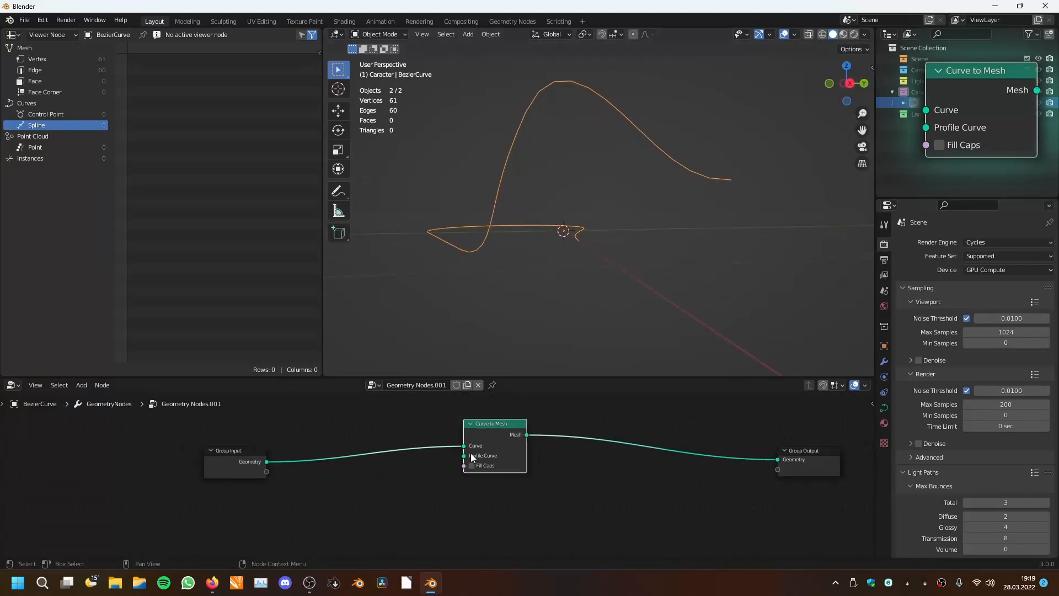
middle_drag(473, 456, 498, 457)
scroll(498, 457, up, 2)
key(shift+a)
mouse_move(374, 373)
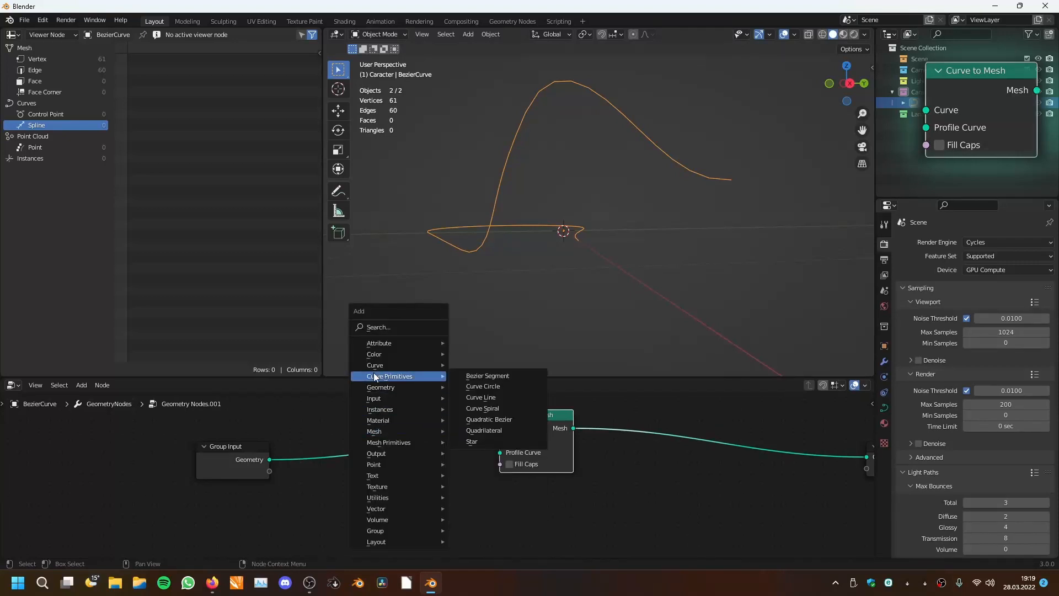
middle_drag(628, 236, 591, 272)
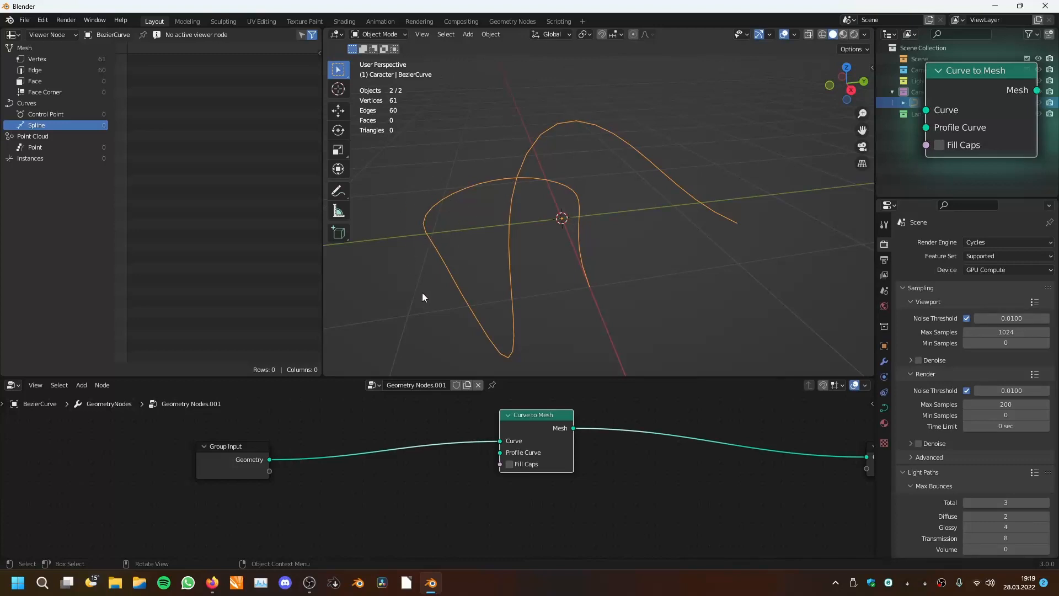
- Add a Curve Circle node below the link between Group Input and Curve to Mesh
scroll(535, 470, down, 3)
middle_drag(535, 472, 499, 472)
scroll(441, 469, up, 3)
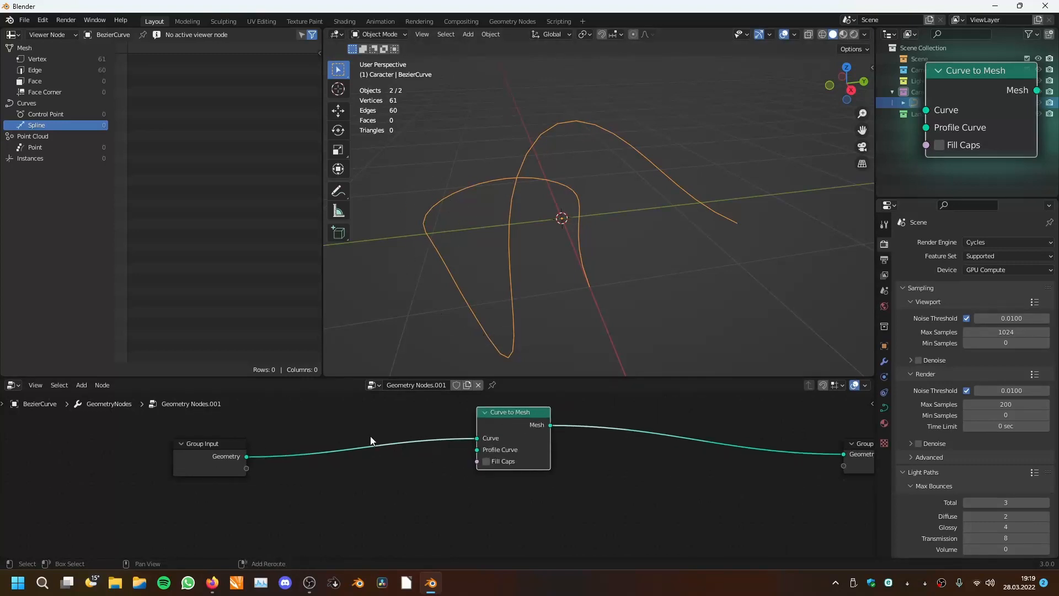
key(shift+a)
mouse_move(315, 382)
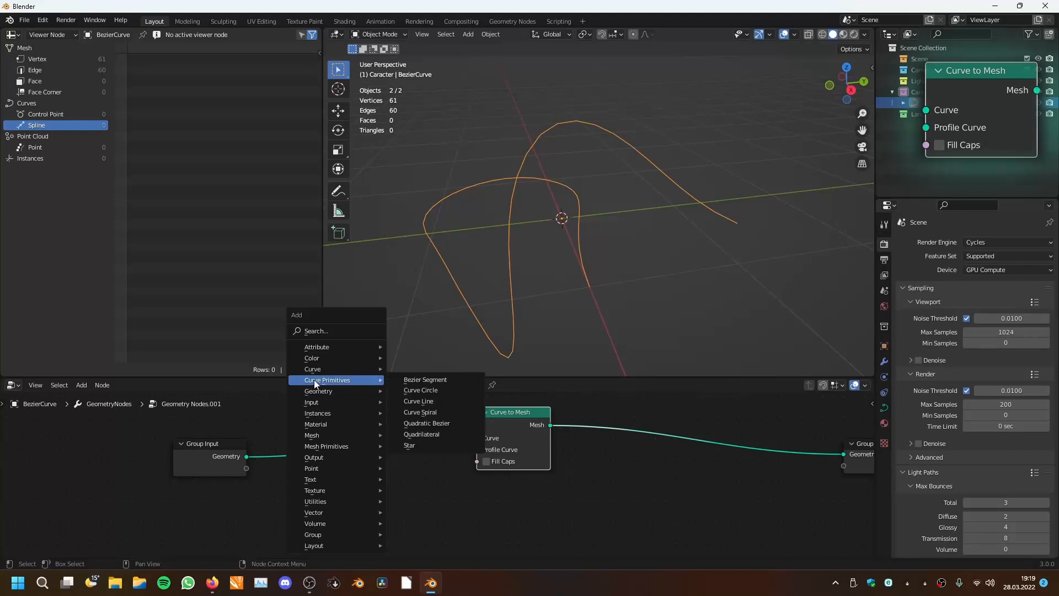
click(430, 393)
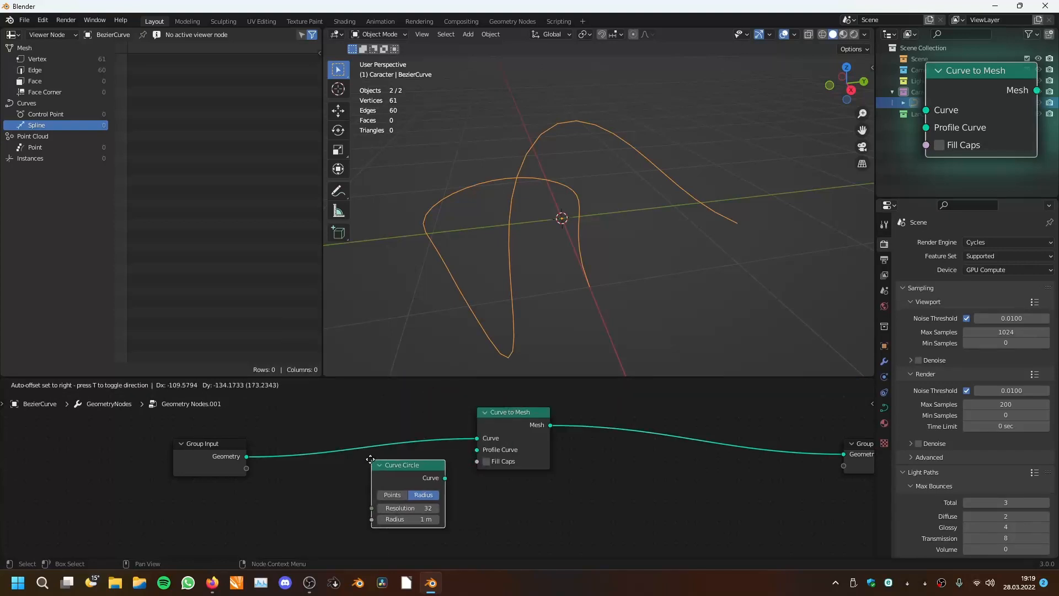
click(453, 487)
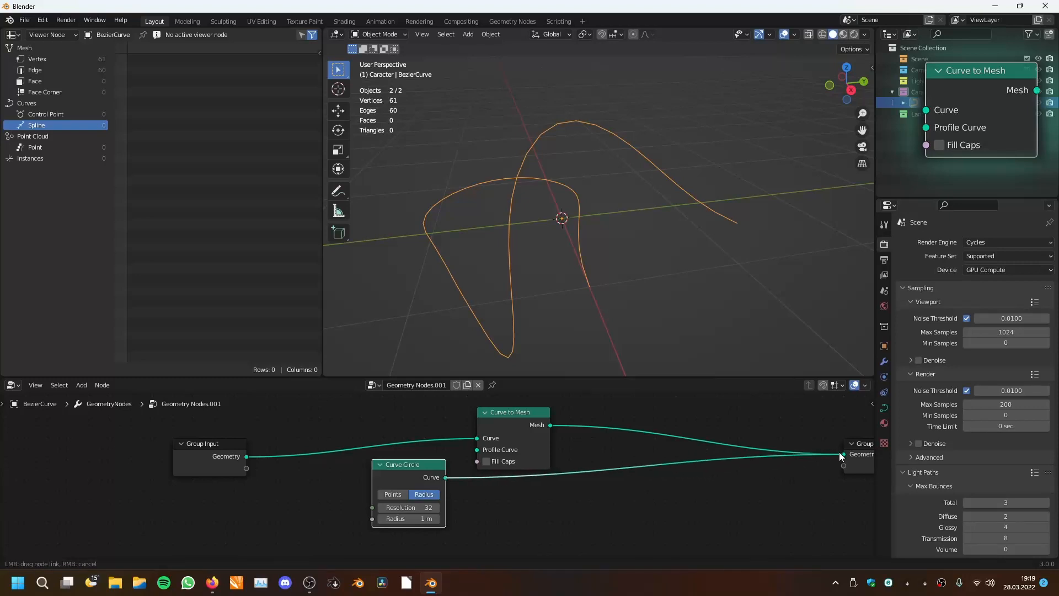
- Preview the Curve Circle alone through Group Output, and reconnect Curve to Mesh's Mesh output to Group Output
drag(840, 455, 844, 454)
middle_drag(575, 246, 591, 295)
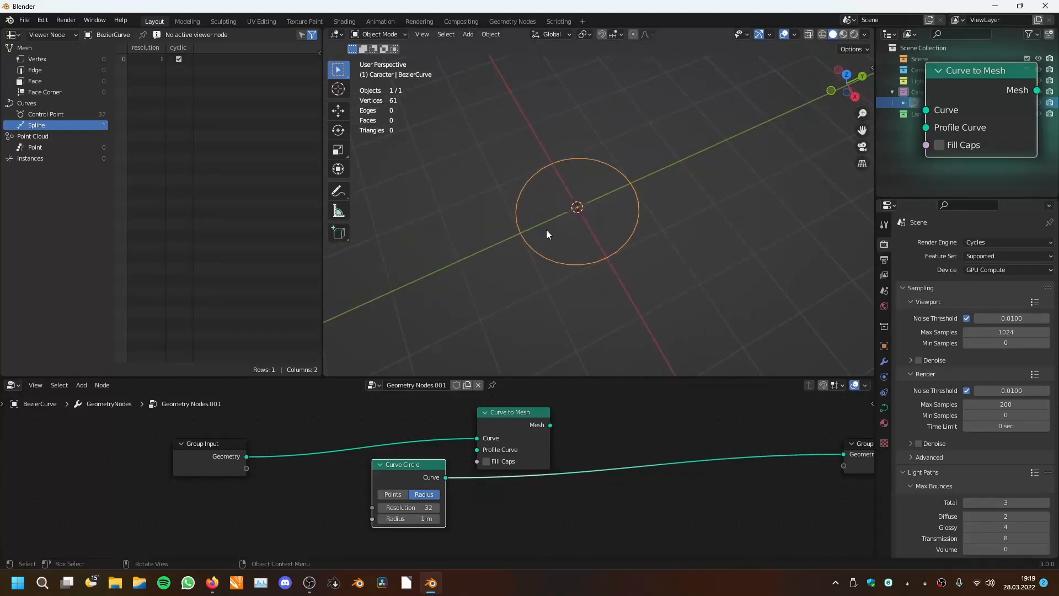
key(Home)
drag(442, 438, 784, 471)
middle_drag(600, 283, 587, 213)
scroll(587, 213, up, 3)
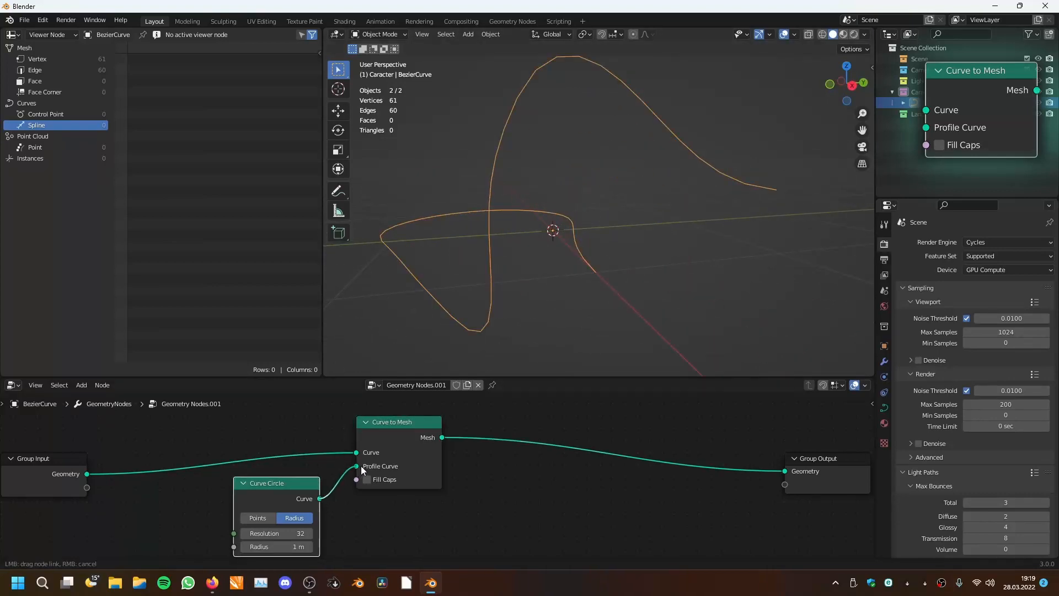
- Connect the Curve Circle's output to Curve to Mesh's Profile Curve input and inspect the resulting mesh
drag(361, 465, 362, 465)
scroll(502, 218, down, 3)
middle_drag(503, 218, 542, 191)
scroll(528, 217, up, 3)
scroll(544, 188, down, 2)
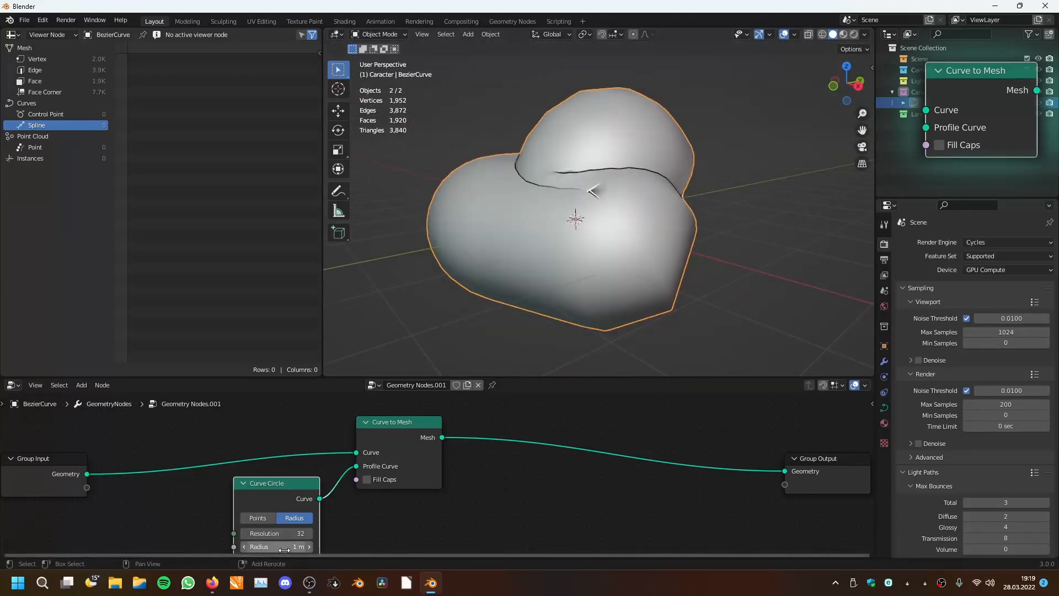
- Set the Curve Circle's radius to 0.05 m and examine the open end of the tube
drag(284, 550, 232, 550)
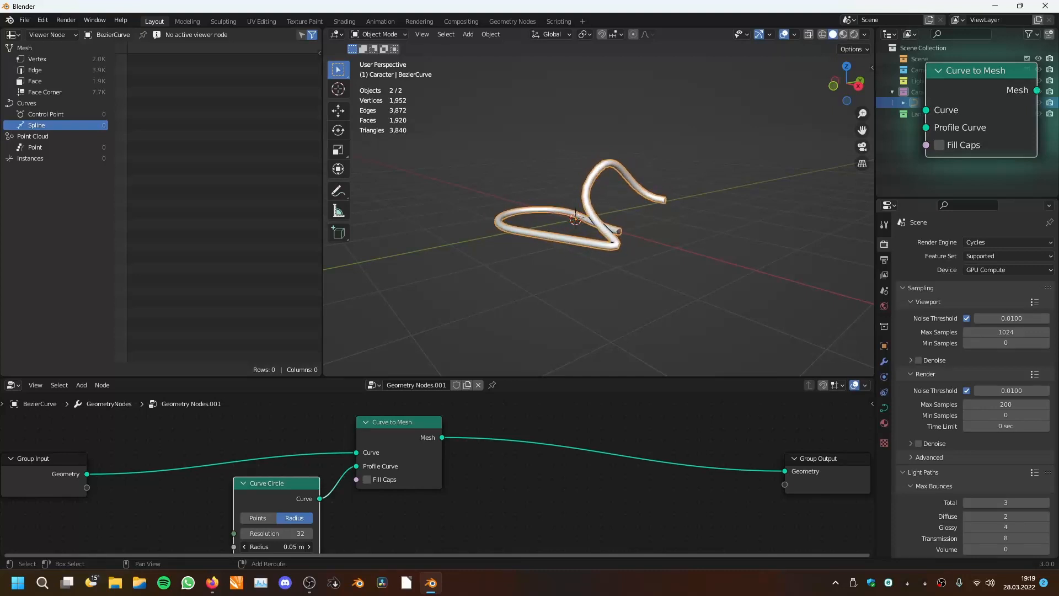
scroll(660, 286, up, 5)
middle_drag(660, 285, 647, 205)
scroll(684, 216, up, 3)
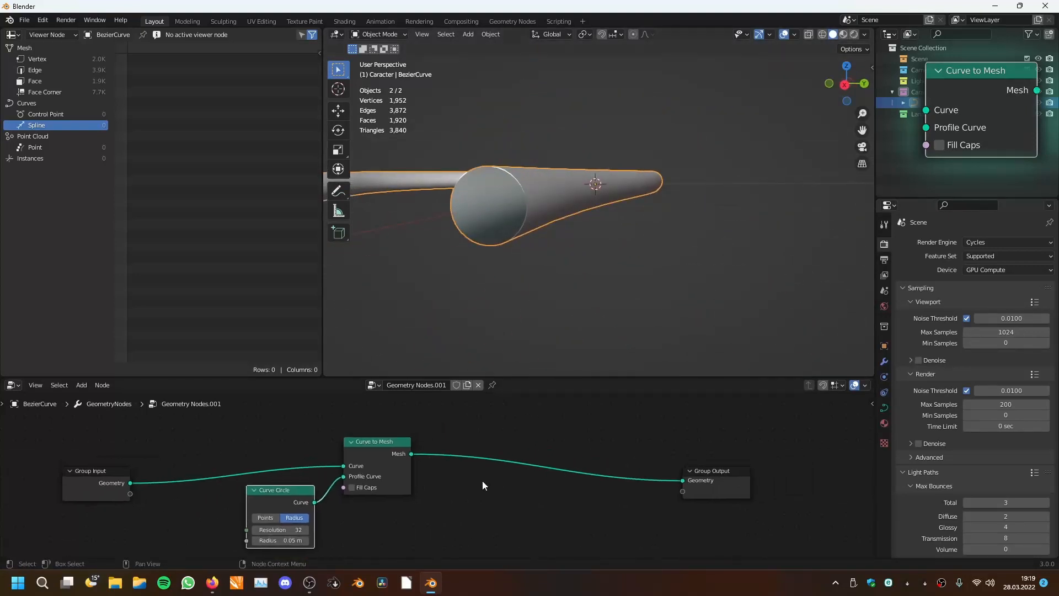
- Combine Group Input's geometry with the Curve to Mesh output through a Join Geometry node and inspect the curve inside the tube
drag(482, 481, 488, 465)
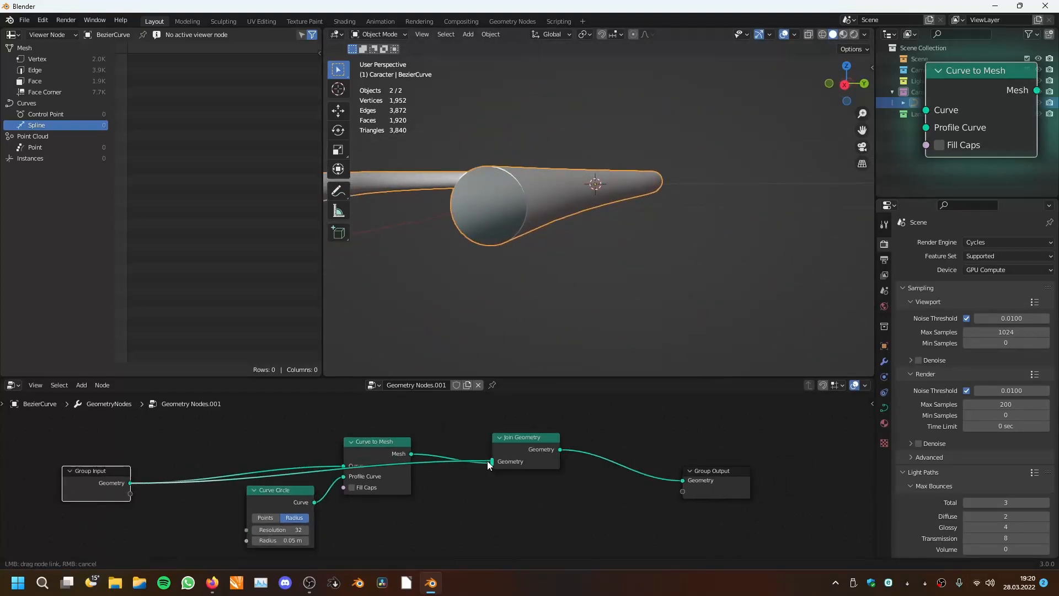
scroll(544, 205, down, 2)
middle_drag(544, 205, 499, 220)
scroll(530, 210, up, 3)
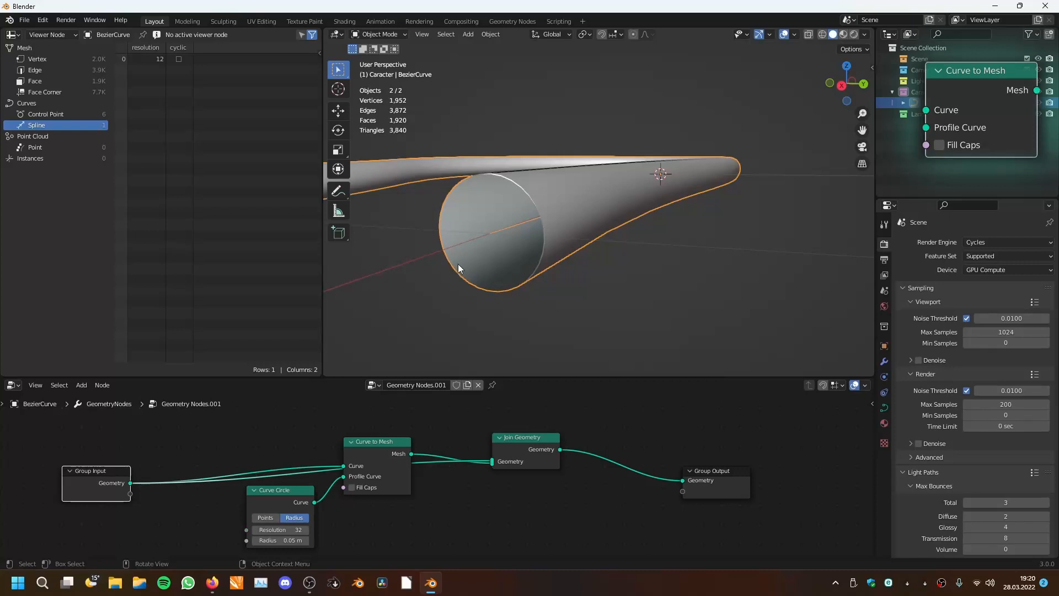
middle_drag(542, 203, 523, 218)
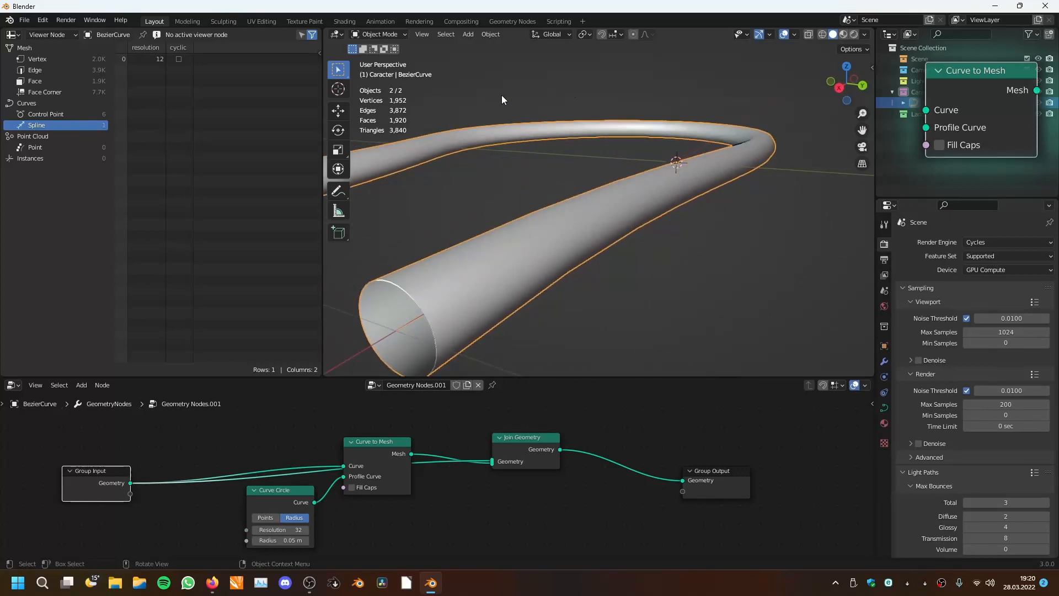
scroll(409, 244, down, 3)
middle_drag(409, 244, 581, 325)
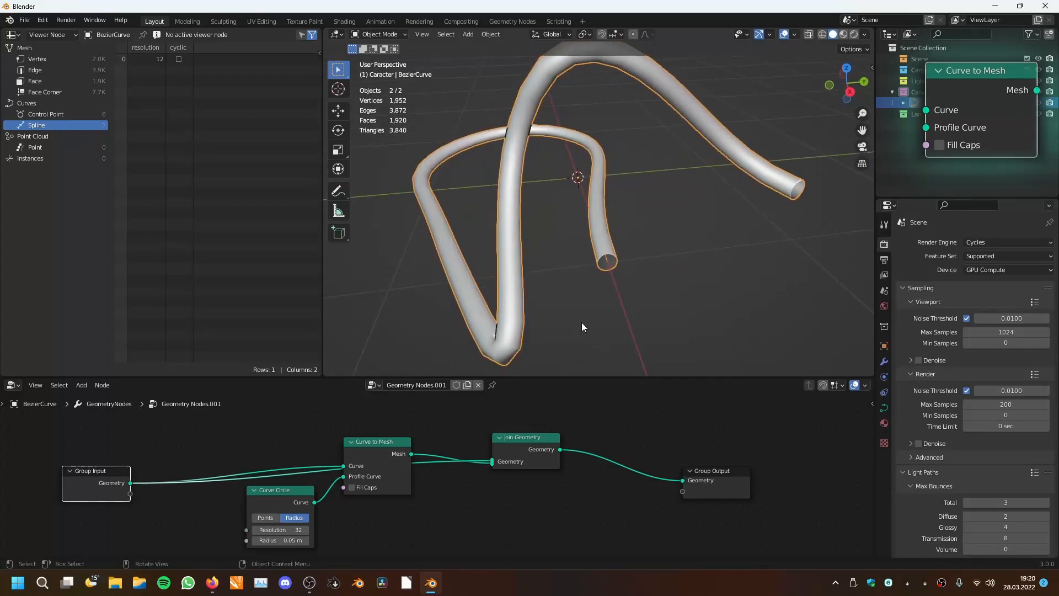
- Move the Curve to Mesh and Curve Circle nodes below the direct Group Input link and view the whole tube
drag(350, 453, 301, 522)
scroll(360, 473, down, 2)
middle_drag(522, 298, 546, 275)
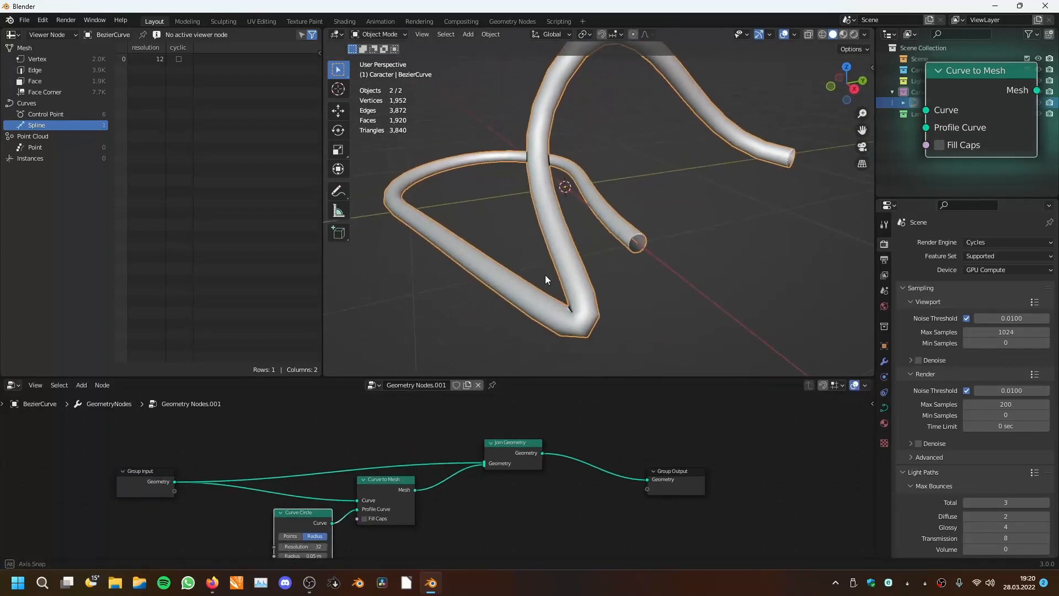
scroll(545, 274, down, 2)
shift+middle_drag(607, 212, 610, 214)
scroll(601, 214, up, 1)
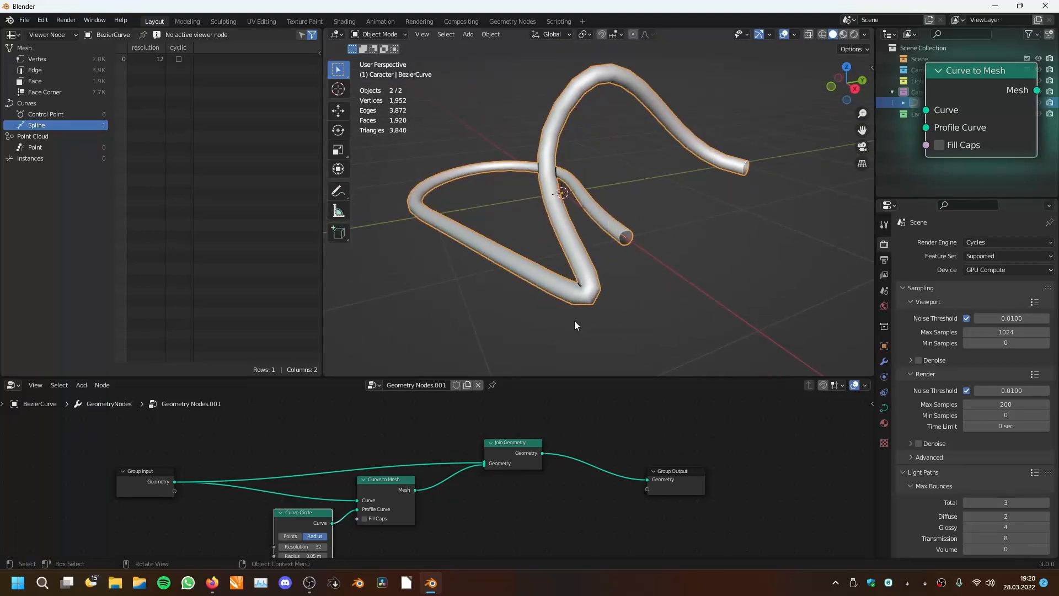
- Reduce the Curve Circle's resolution to 4 and examine the angular profile at the tube's open end
middle_drag(429, 477, 449, 412)
scroll(315, 471, up, 1)
drag(298, 483, 233, 483)
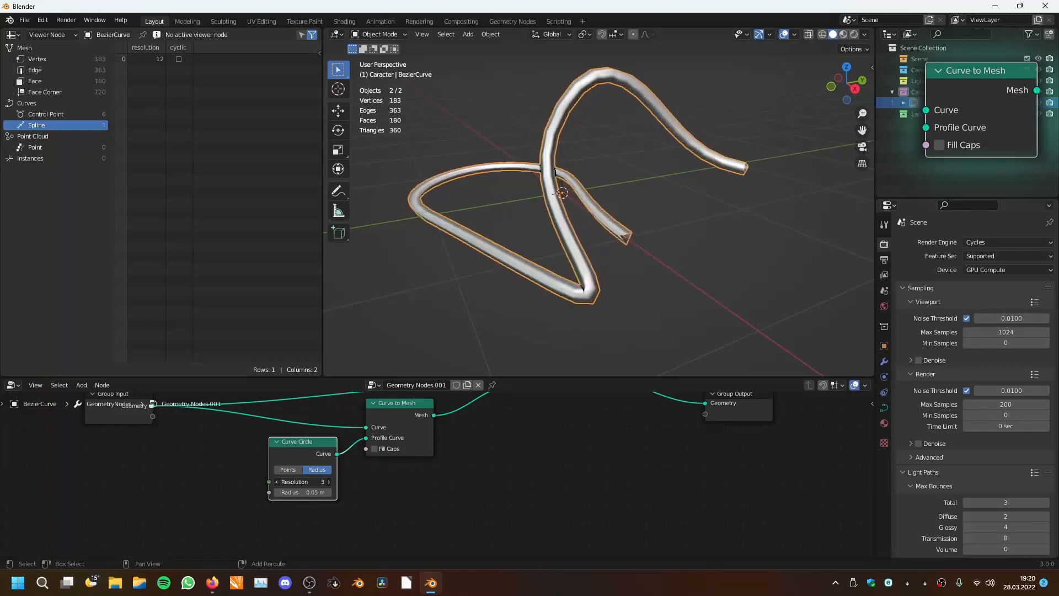
scroll(623, 240, up, 4)
mouse_move(622, 240)
middle_down()
mouse_move(598, 235)
mouse_move(620, 221)
mouse_move(675, 237)
mouse_move(630, 238)
middle_up()
scroll(620, 221, up, 2)
scroll(558, 433, down, 4)
middle_drag(558, 432, 485, 511)
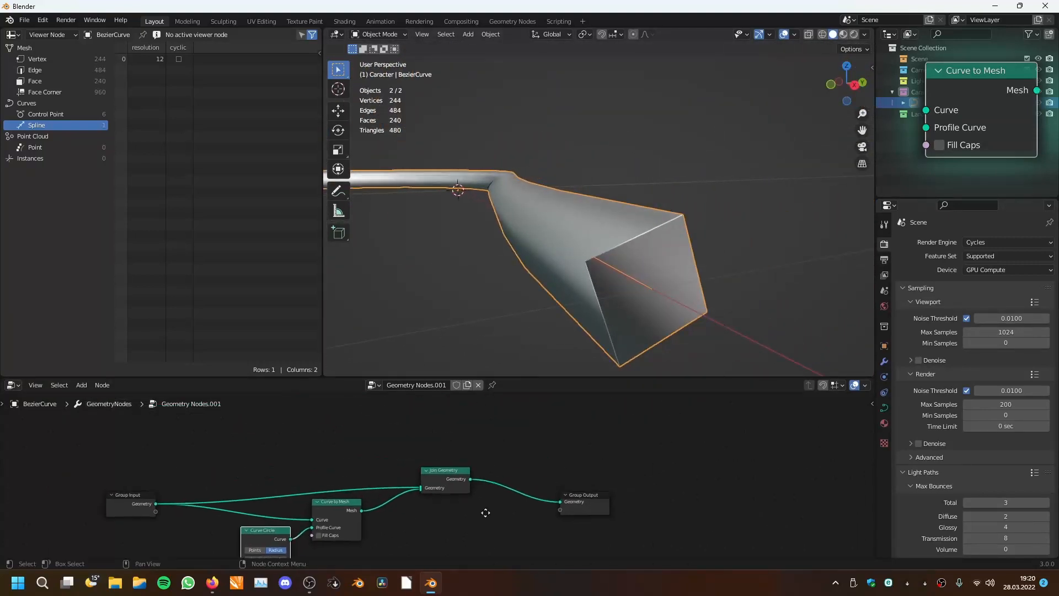
- Insert a Set Shade Smooth node between Join Geometry and Group Output
scroll(487, 469, up, 4)
key(shift+a)
mouse_move(488, 433)
mouse_move(446, 445)
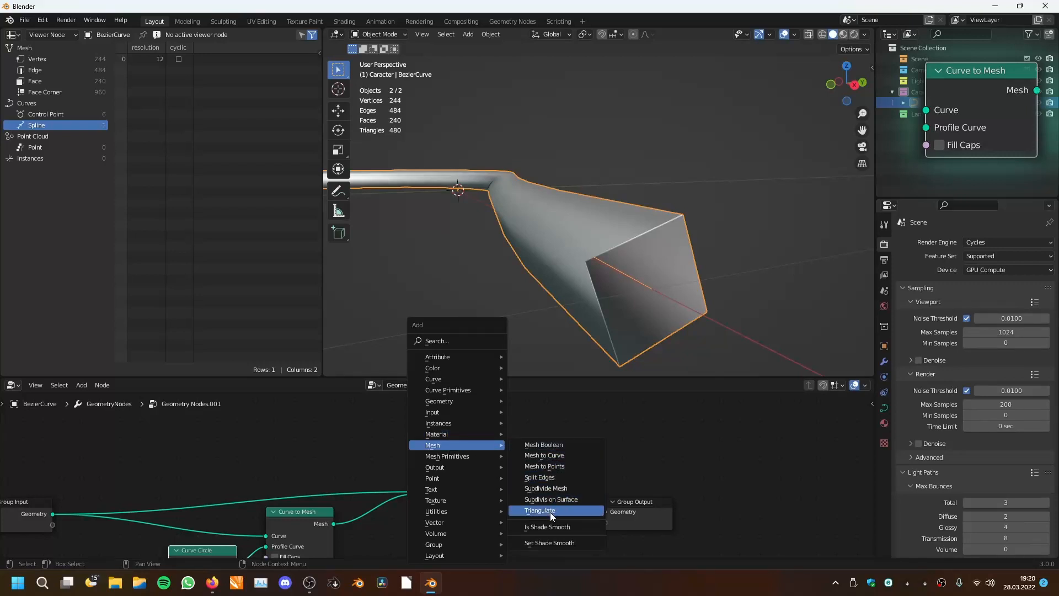
click(551, 542)
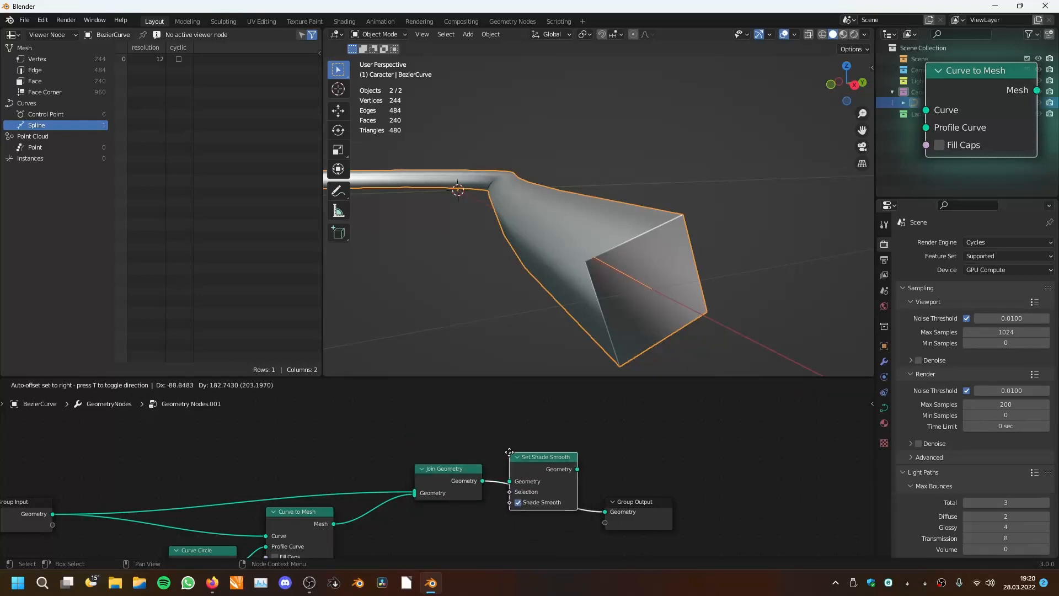
click(521, 453)
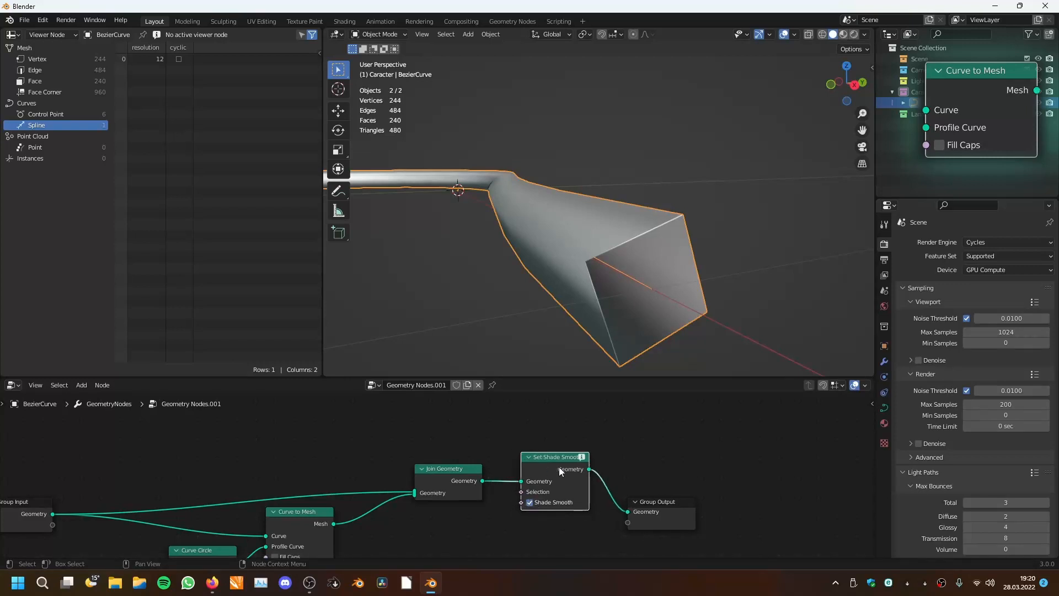
- Remove the Join Geometry node and connect Curve to Mesh's Mesh output to Set Shade Smooth's Geometry input
scroll(552, 465, down, 4)
middle_drag(442, 458, 463, 405)
scroll(462, 408, up, 4)
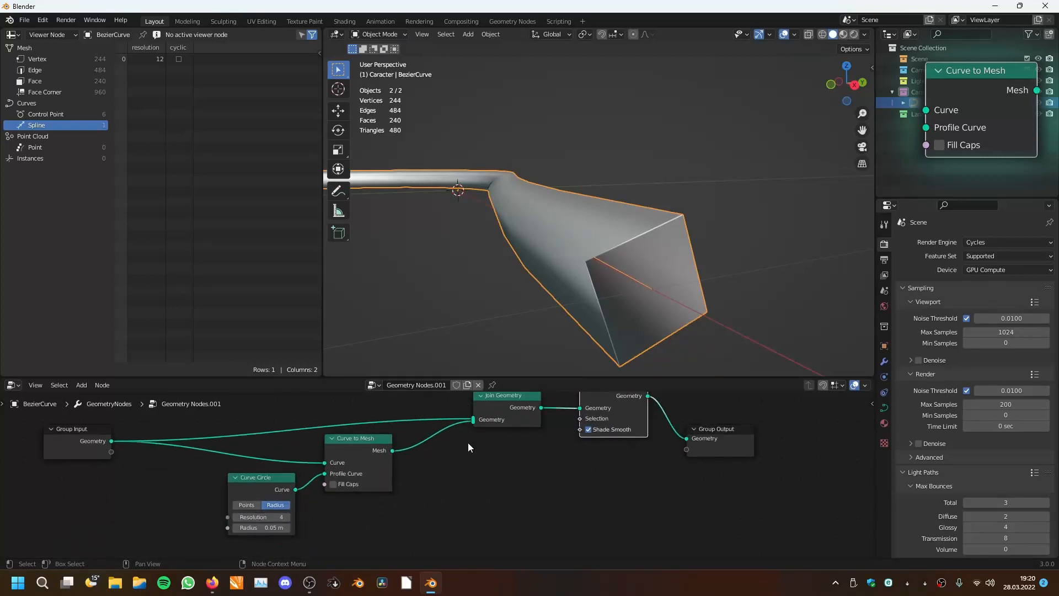
alt+drag(494, 405, 504, 428)
key(x)
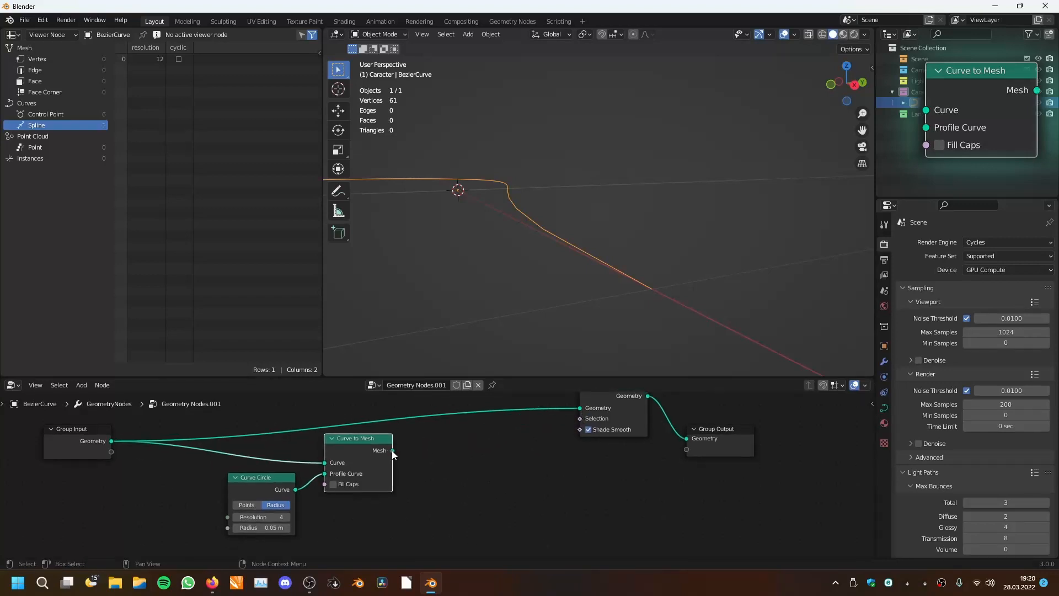
drag(392, 451, 510, 449)
- Switch Shade Smooth off to compare the tube's flat and smooth shading, and switch it back on
click(498, 478)
middle_drag(581, 306, 602, 309)
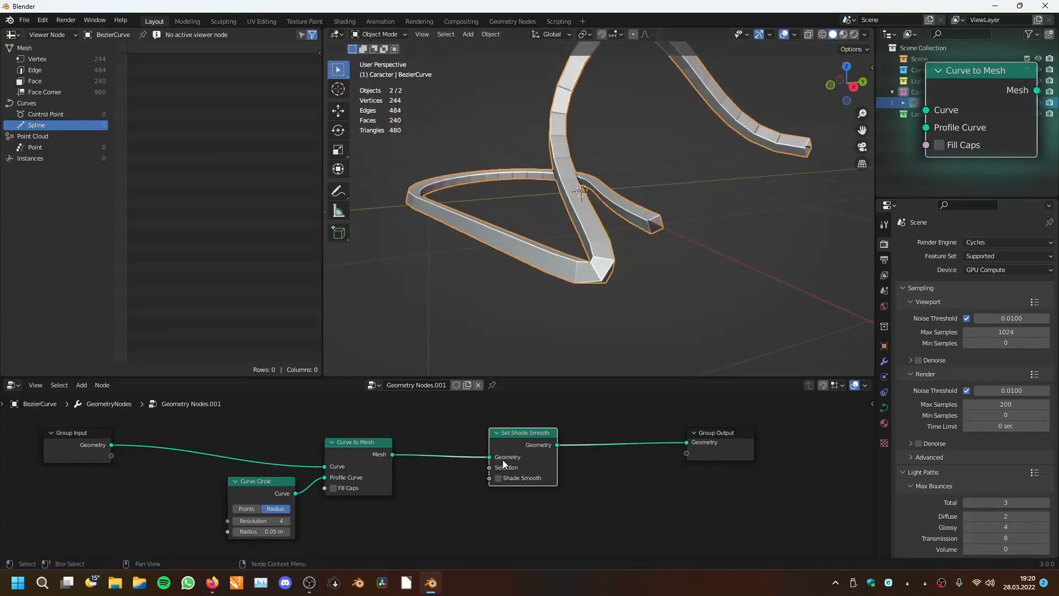
click(500, 479)
drag(535, 459, 573, 449)
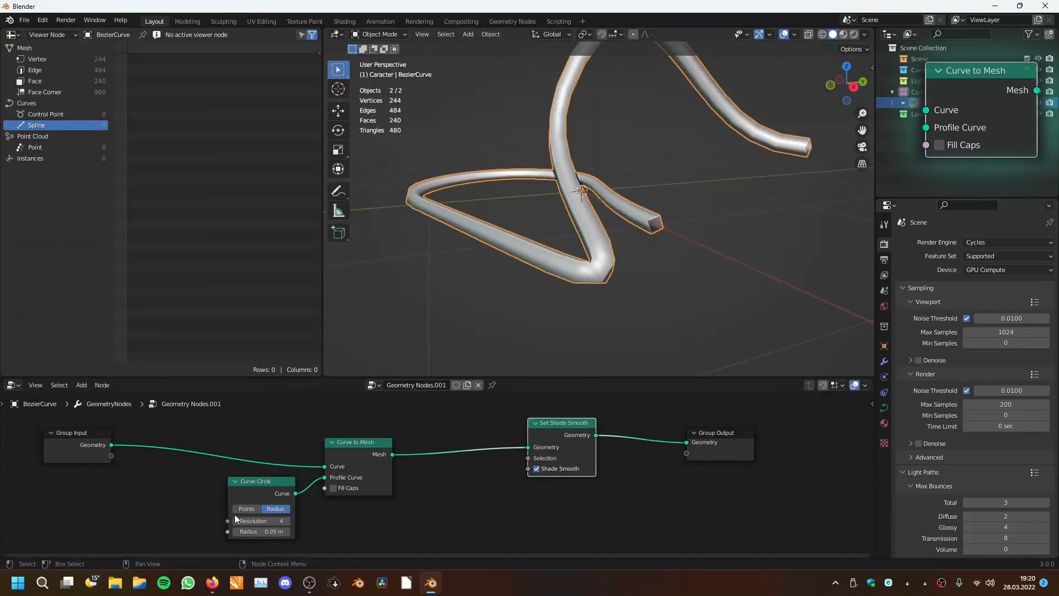
- Raise the Curve Circle's resolution to 34 and look closely at the tube's end
mouse_move(261, 521)
mouse_down()
mouse_move(293, 521)
mouse_move(277, 521)
mouse_up()
scroll(596, 213, up, 6)
mouse_move(605, 208)
middle_down()
mouse_move(596, 212)
mouse_move(605, 217)
middle_up()
- Enable Fill Caps on the Curve to Mesh node and inspect the closed ends of the tube
click(332, 490)
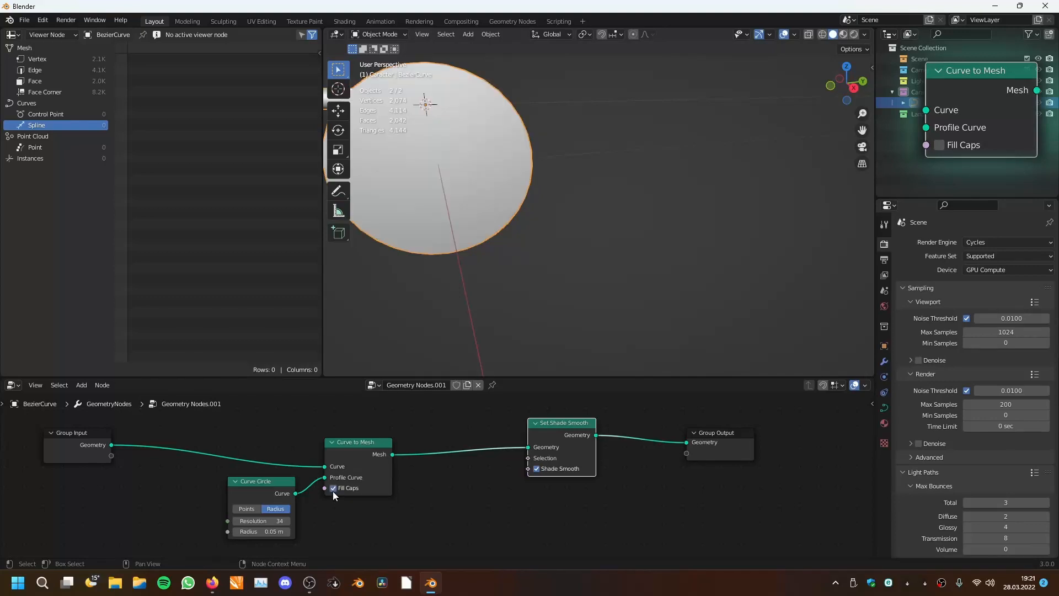
middle_drag(436, 276, 561, 258)
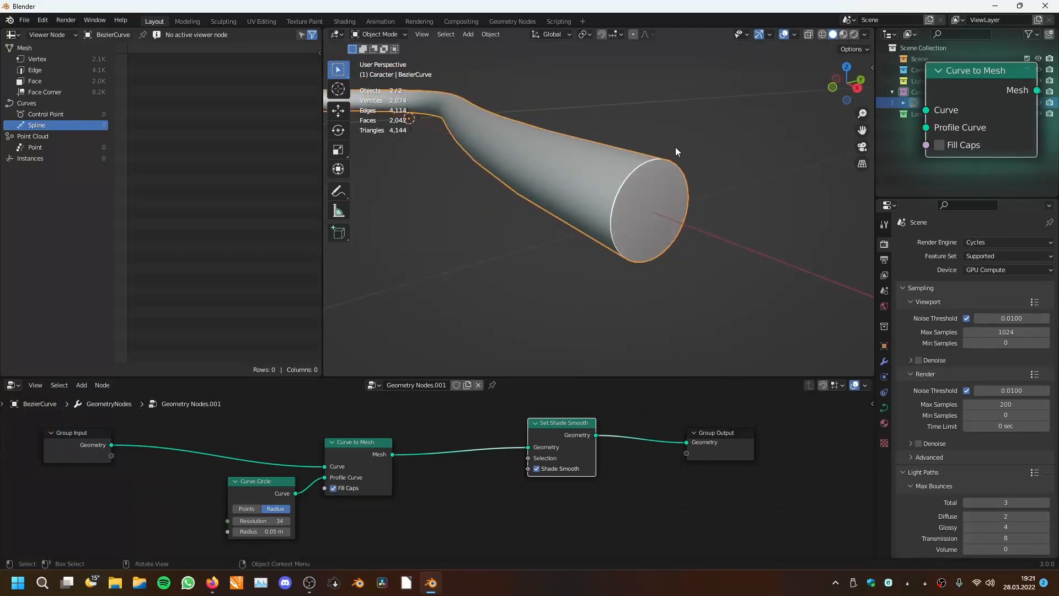
scroll(647, 188, down, 5)
mouse_move(648, 188)
middle_down()
mouse_move(572, 197)
mouse_move(645, 193)
middle_up()
scroll(645, 194, down, 4)
scroll(653, 207, up, 2)
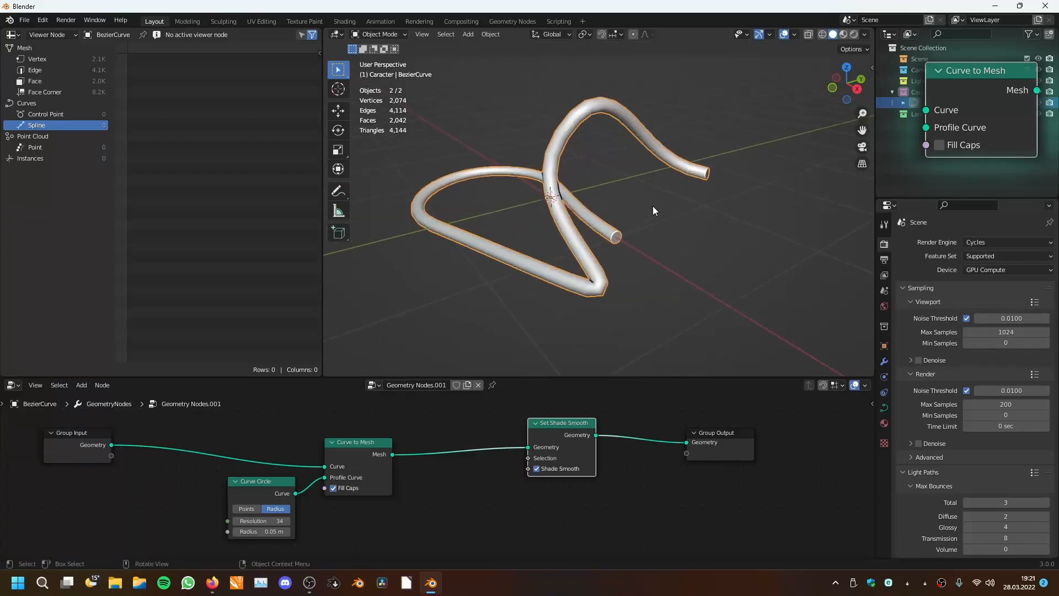
- Replace the Curve Circle with a Star curve connected to Curve to Mesh's Profile Curve input and inspect the mesh
middle_drag(381, 505, 492, 430)
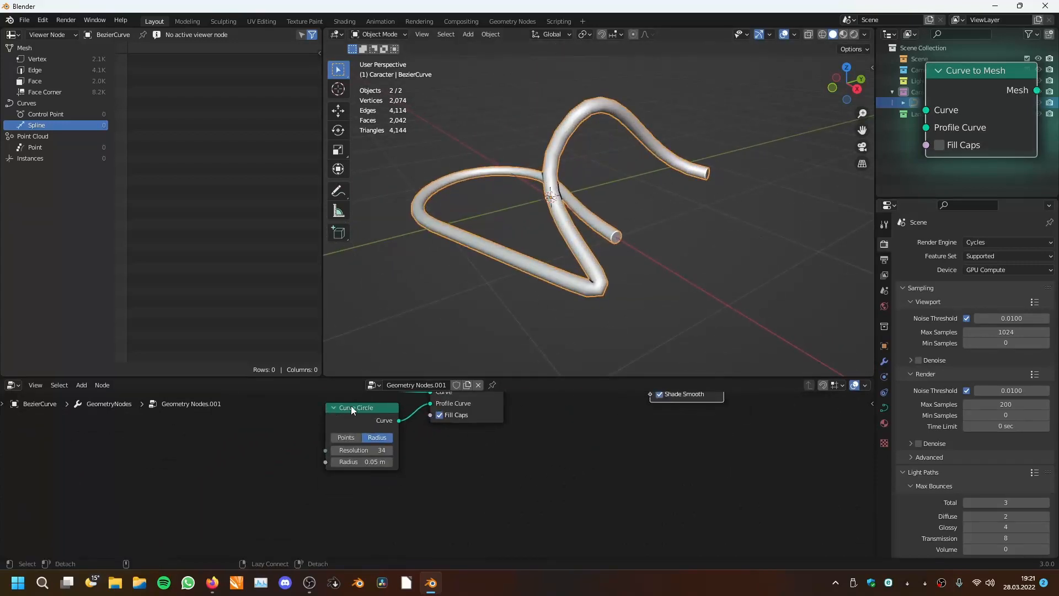
alt+drag(351, 406, 352, 429)
key(shift+a)
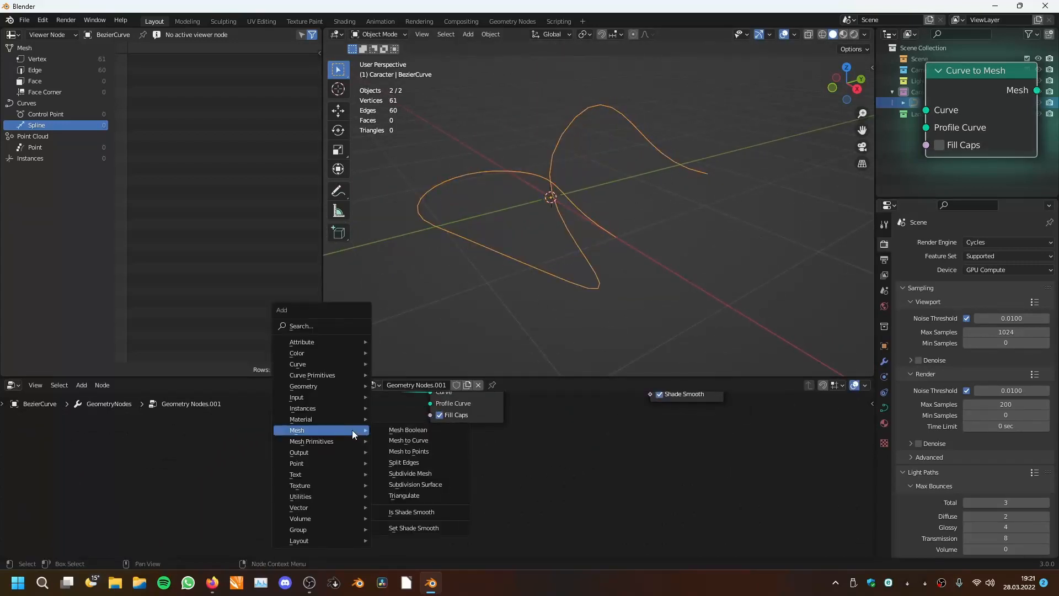
mouse_move(324, 380)
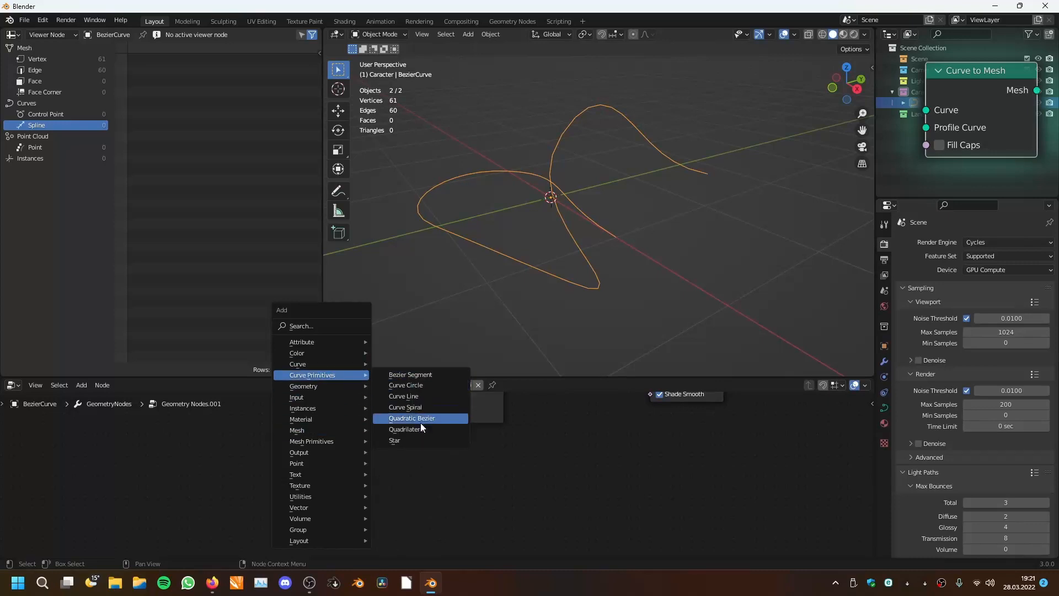
click(410, 441)
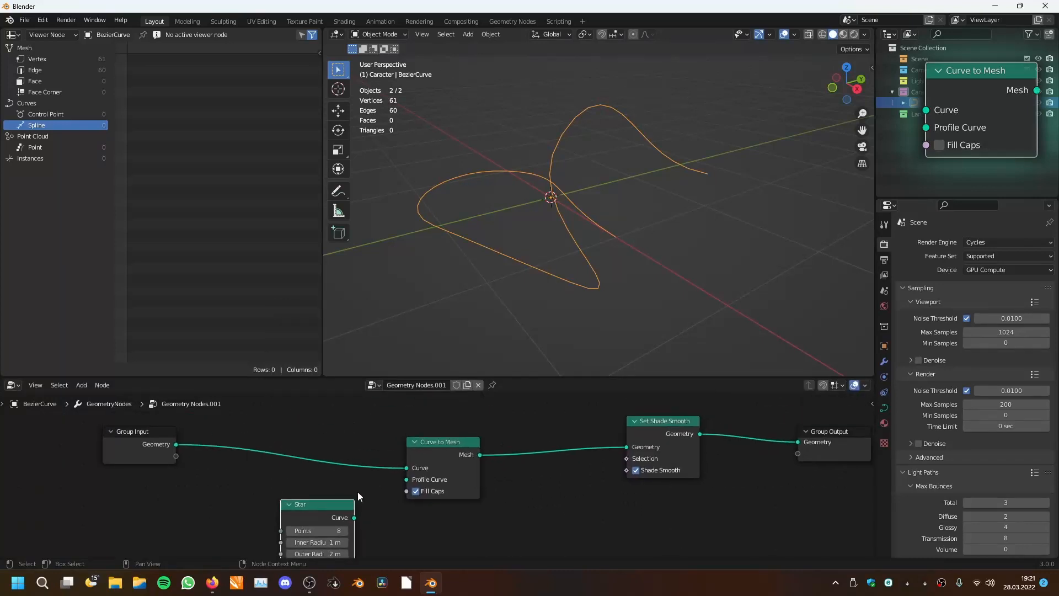
drag(416, 491, 406, 480)
scroll(553, 242, down, 5)
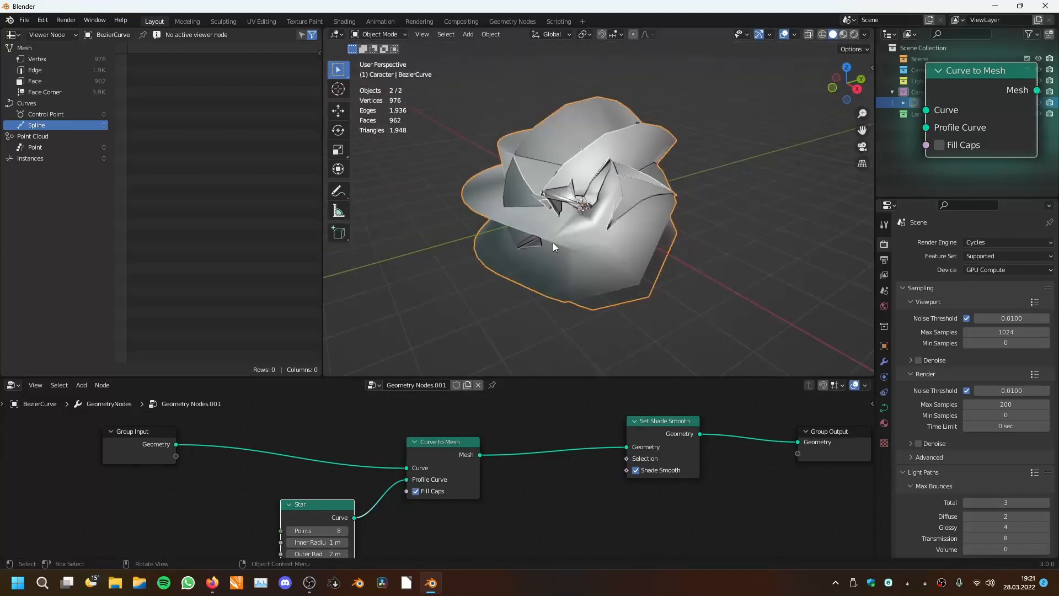
middle_drag(553, 243, 590, 220)
scroll(590, 220, up, 3)
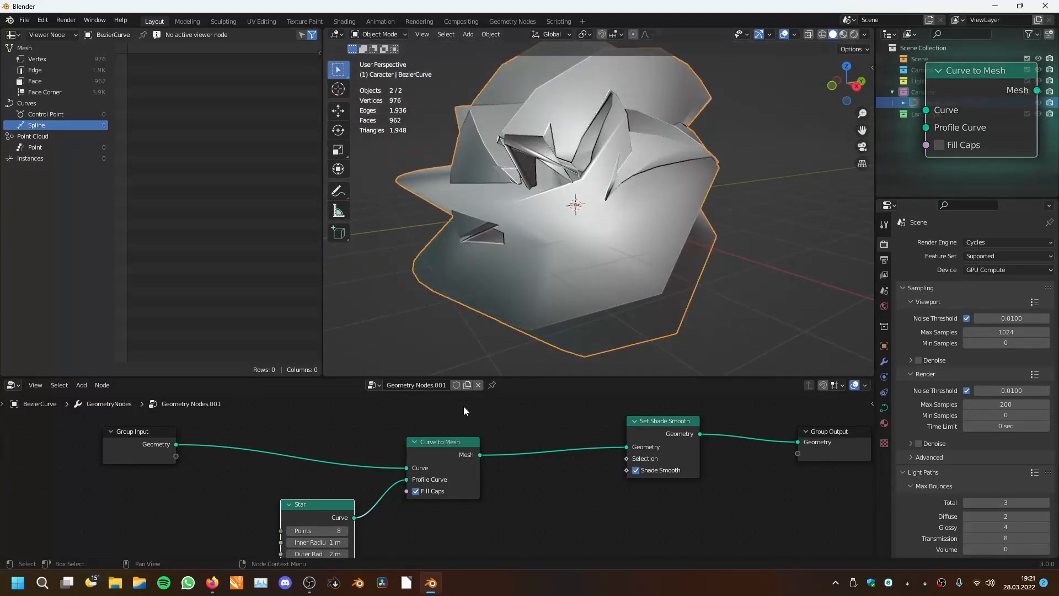
- Set the Star's inner radius to 0.04 m and outer radius to 0.05 m and view the star-shaped end
middle_drag(329, 541, 354, 460)
drag(353, 460, 314, 474)
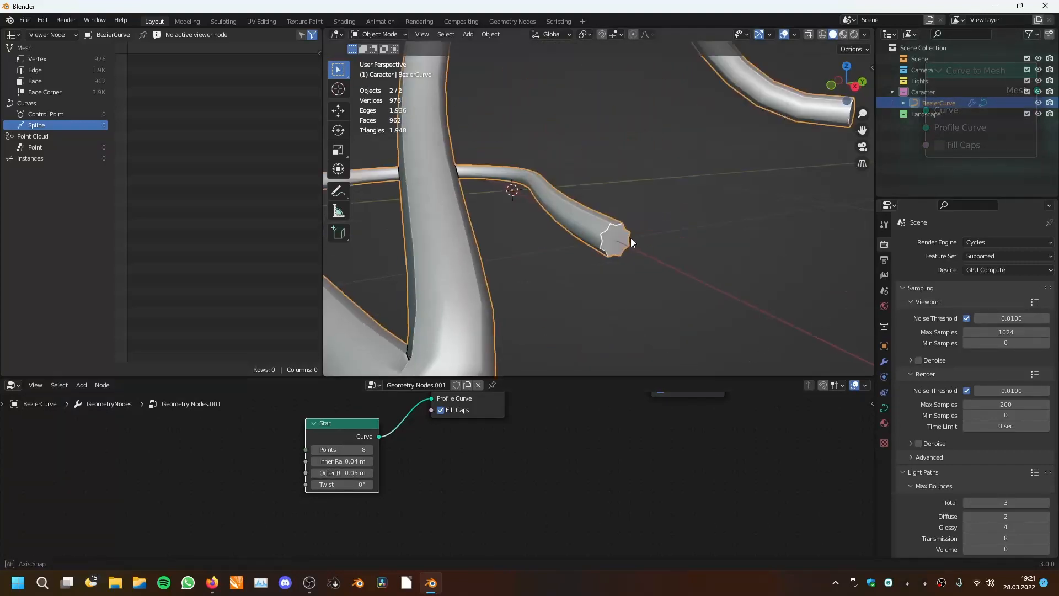
middle_drag(633, 243, 607, 248)
- Reduce the Star's outer radius to 0.01 m, turn off Shade Smooth, and inspect the star-profiled tube
drag(343, 472, 326, 472)
middle_drag(544, 258, 541, 288)
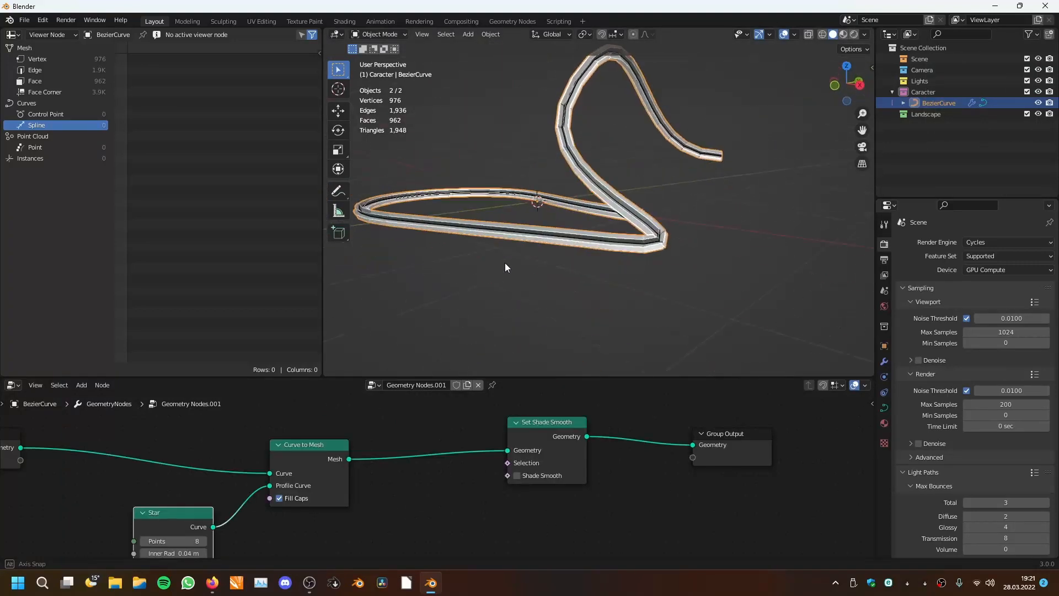
scroll(482, 269, up, 3)
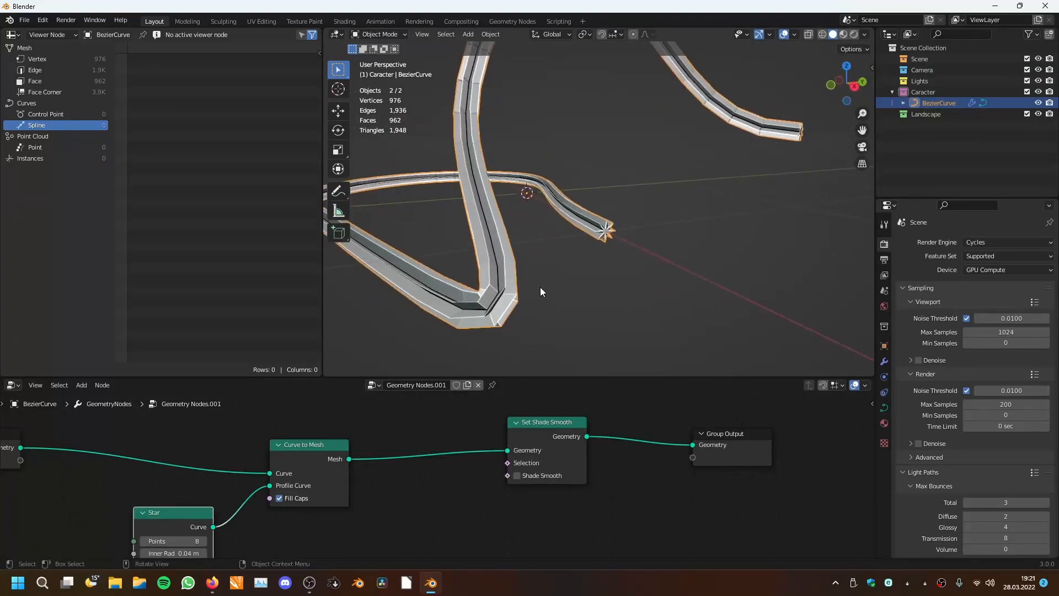
scroll(389, 473, down, 4)
middle_drag(390, 473, 494, 407)
scroll(422, 430, up, 3)
middle_drag(415, 420, 442, 459)
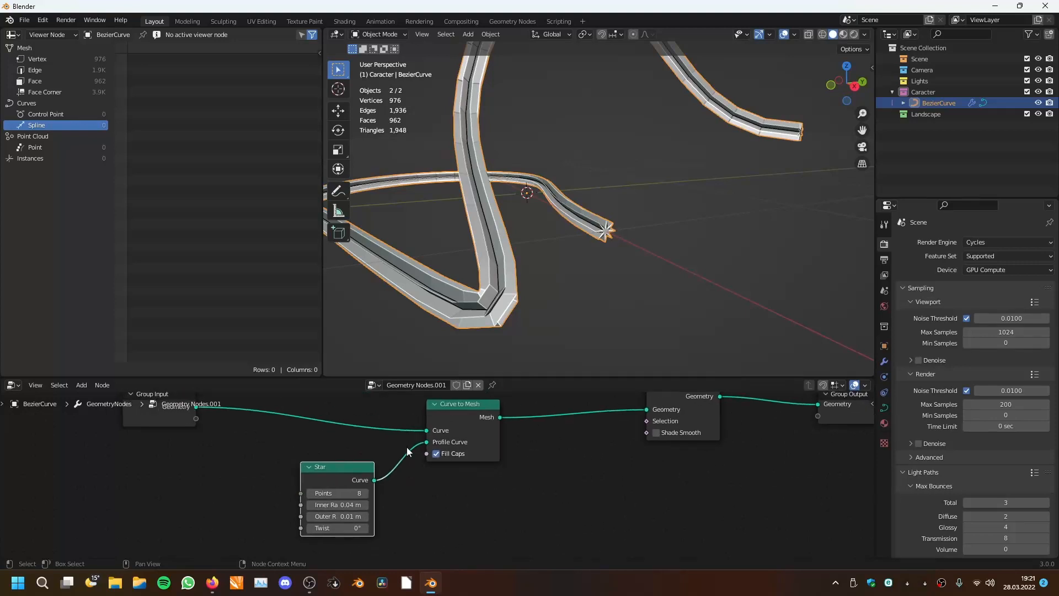
- Delete the Star node and add a Curve Line node in its place below Curve to Mesh
alt+drag(341, 467, 320, 465)
key(x)
key(shift+a)
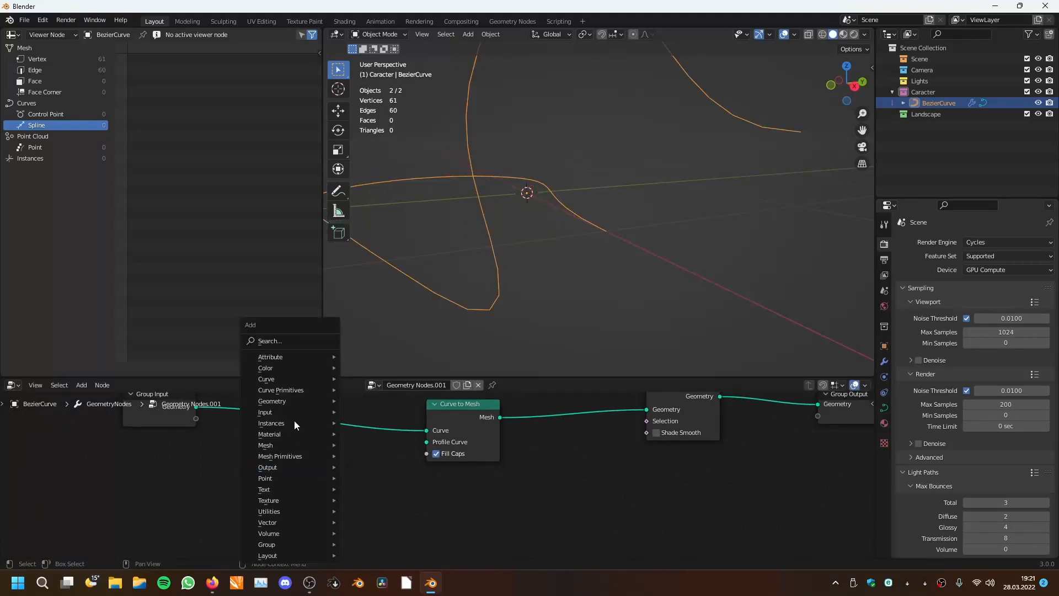
mouse_move(293, 389)
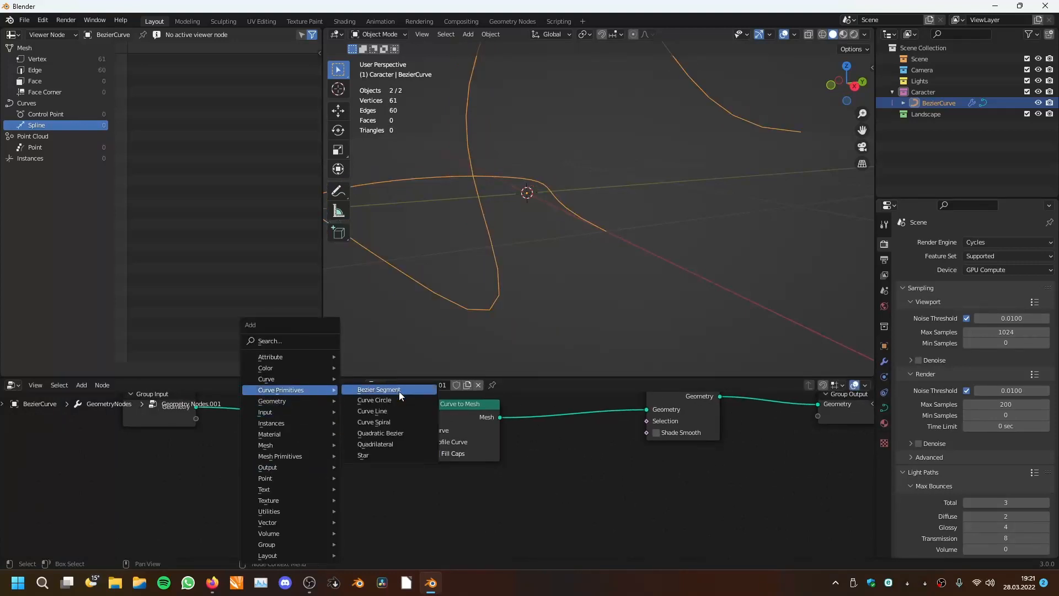
click(373, 411)
click(379, 477)
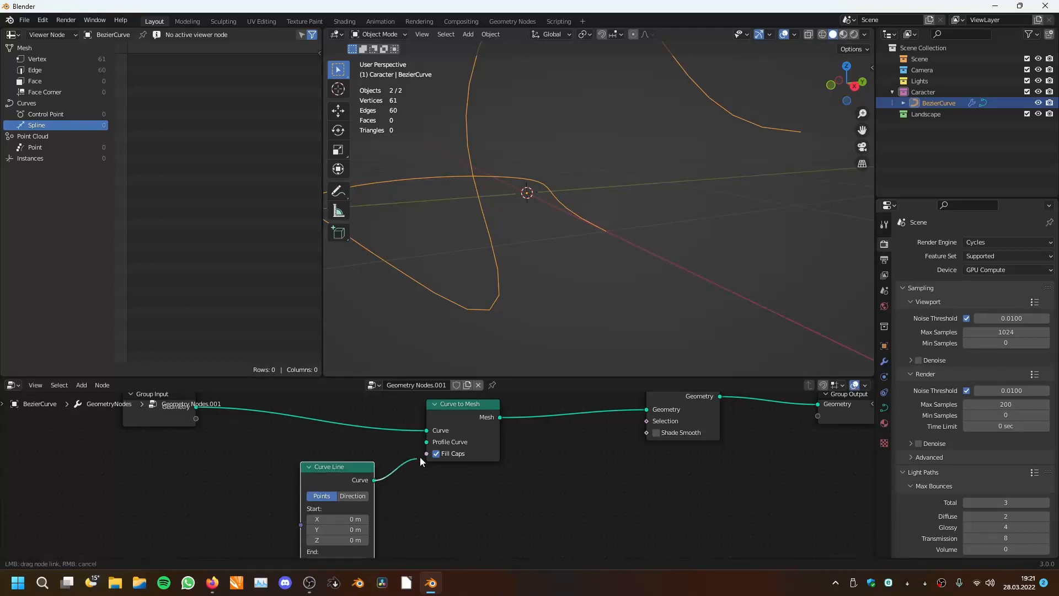
- Connect the Curve Line's output to Curve to Mesh's Profile Curve input and inspect the resulting ribbon surface
drag(420, 457, 426, 442)
middle_drag(664, 294, 570, 255)
scroll(591, 237, up, 3)
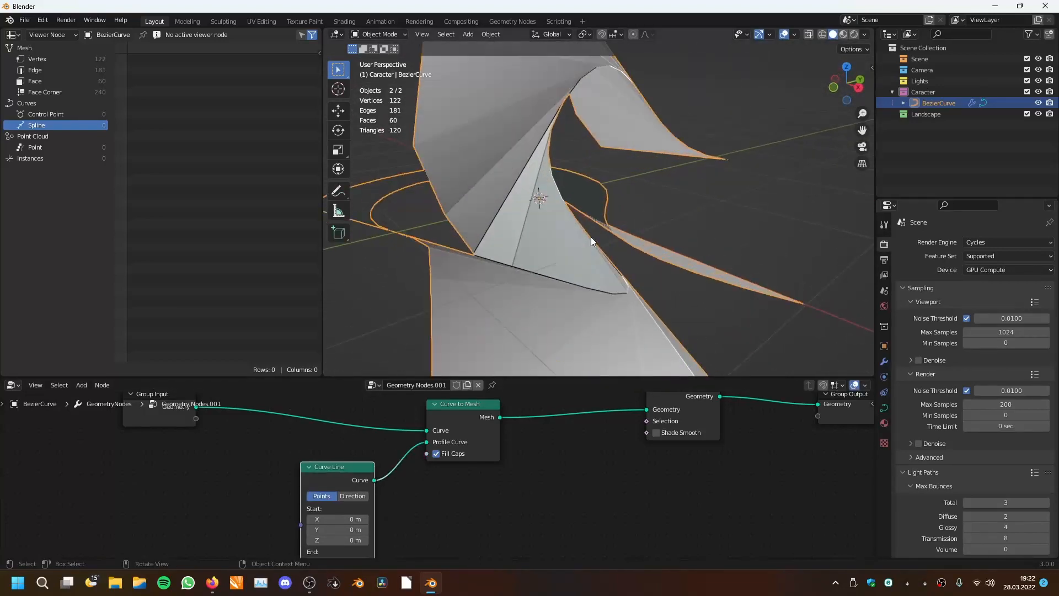
middle_drag(591, 237, 613, 239)
scroll(529, 242, down, 4)
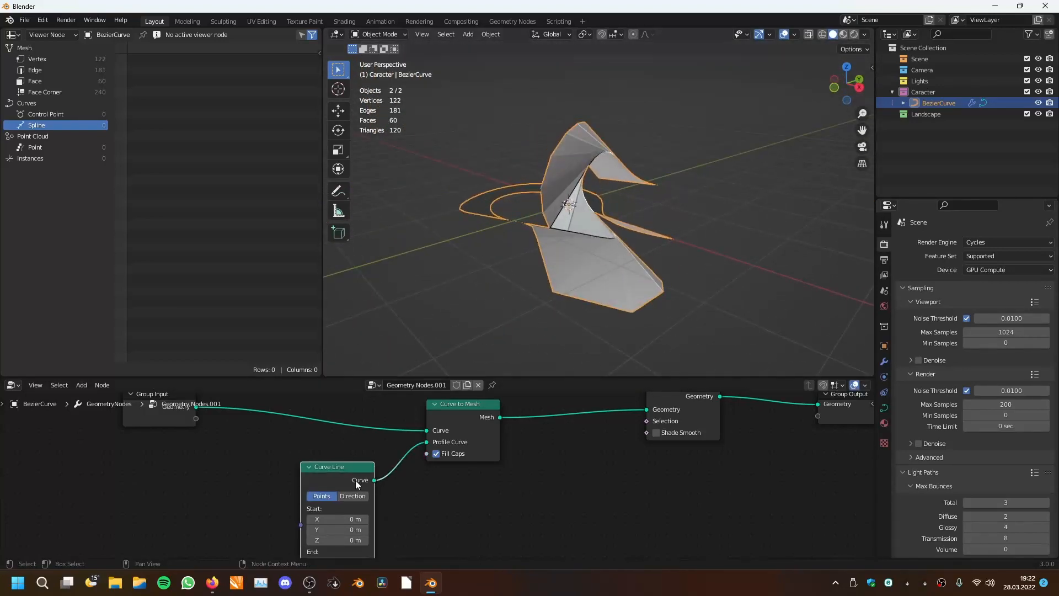
- Add a Curve to Points node and insert it between Group Input and Group Output
key(shift+a)
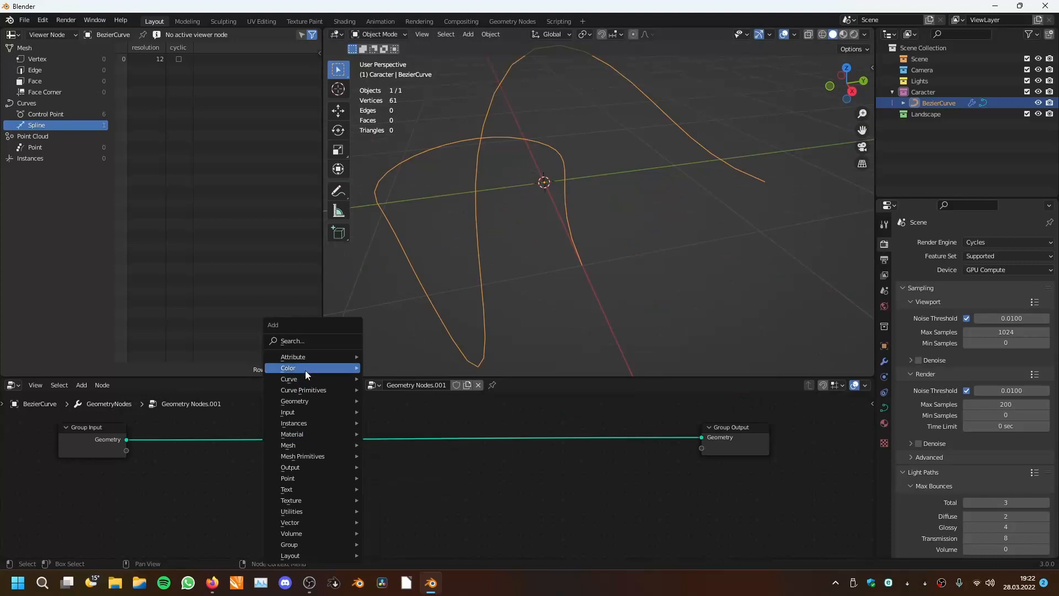
mouse_move(305, 376)
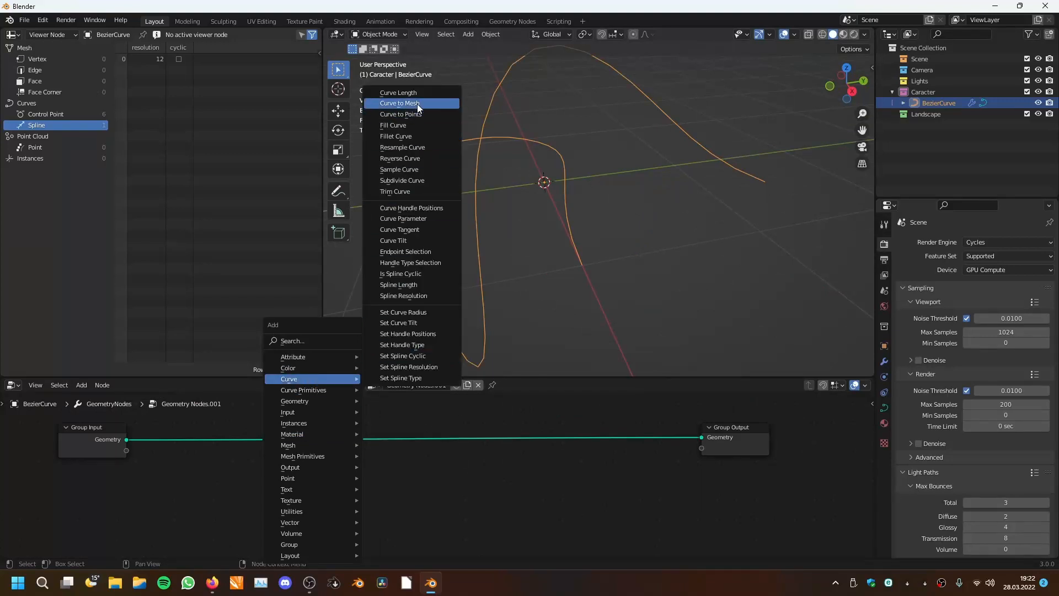
click(413, 114)
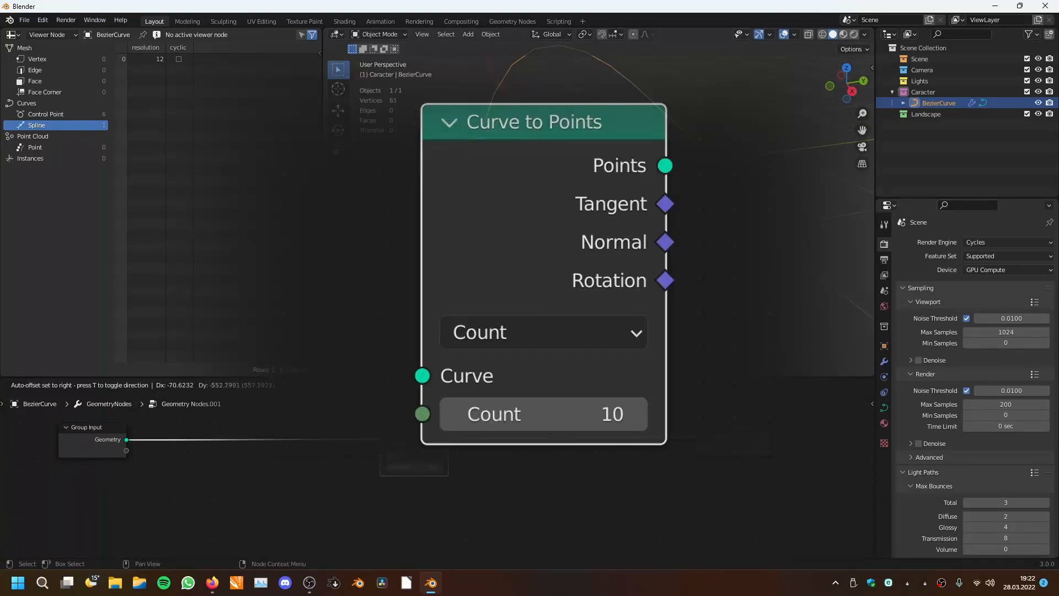
click(393, 484)
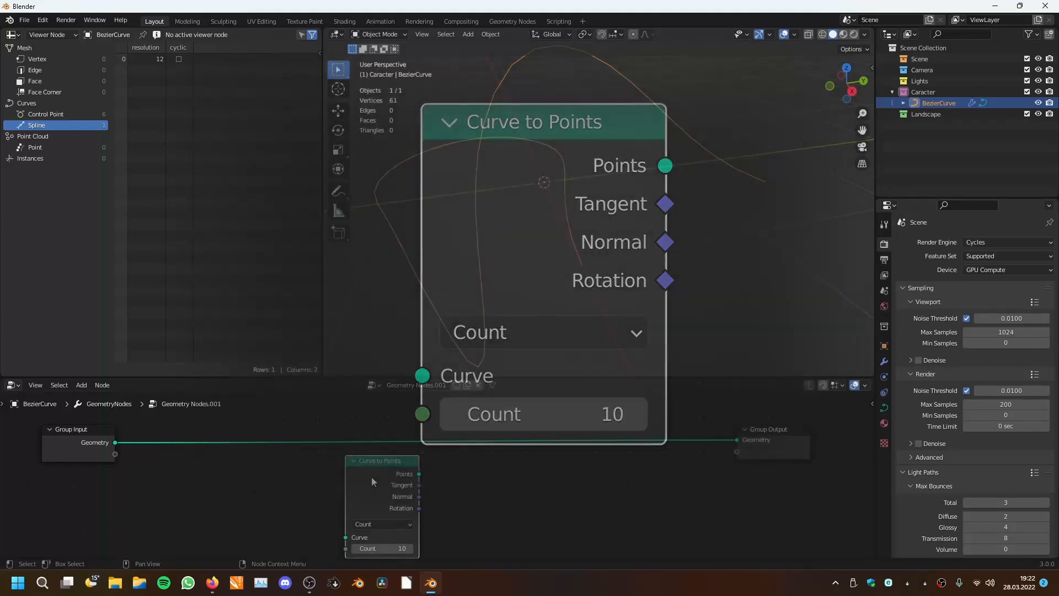
drag(371, 480, 396, 451)
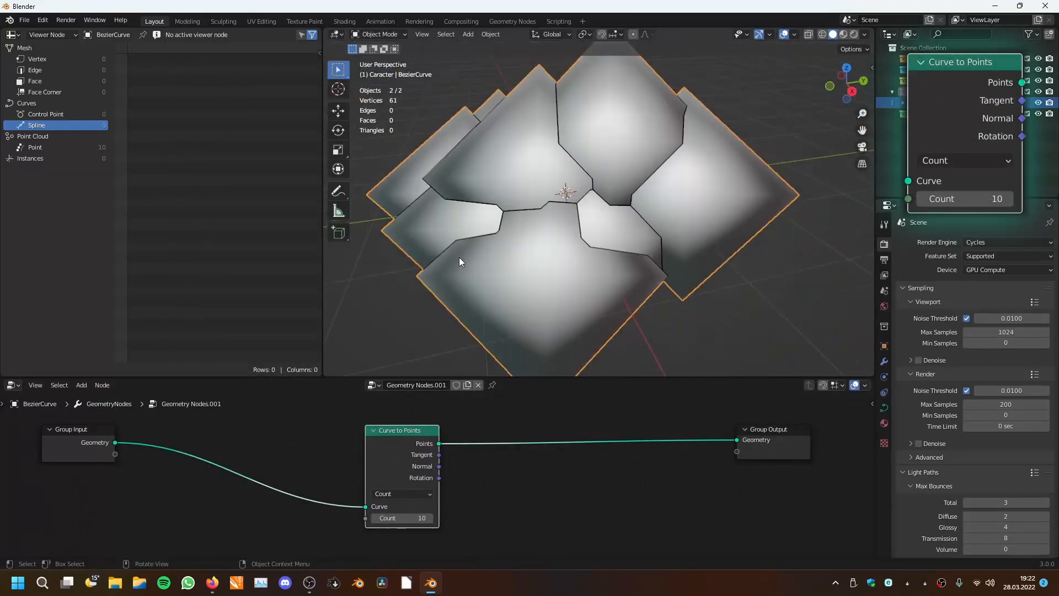
- Insert a Set Point Radius node after Curve to Points with a radius of 0.04 m
middle_drag(459, 257, 514, 261)
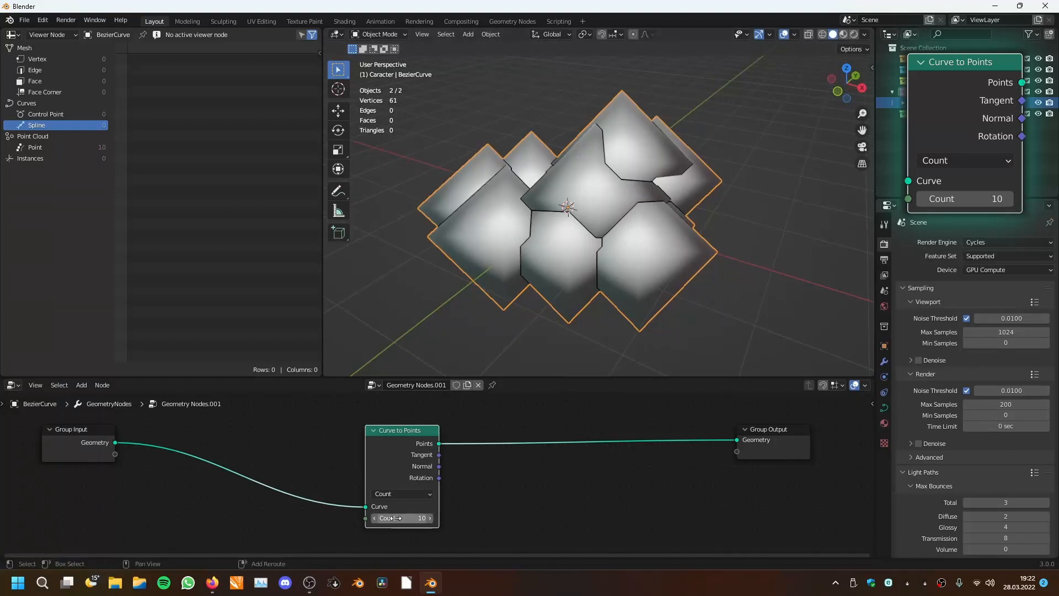
middle_drag(510, 353, 661, 230)
scroll(540, 290, up, 5)
scroll(674, 230, down, 4)
scroll(469, 397, up, 2)
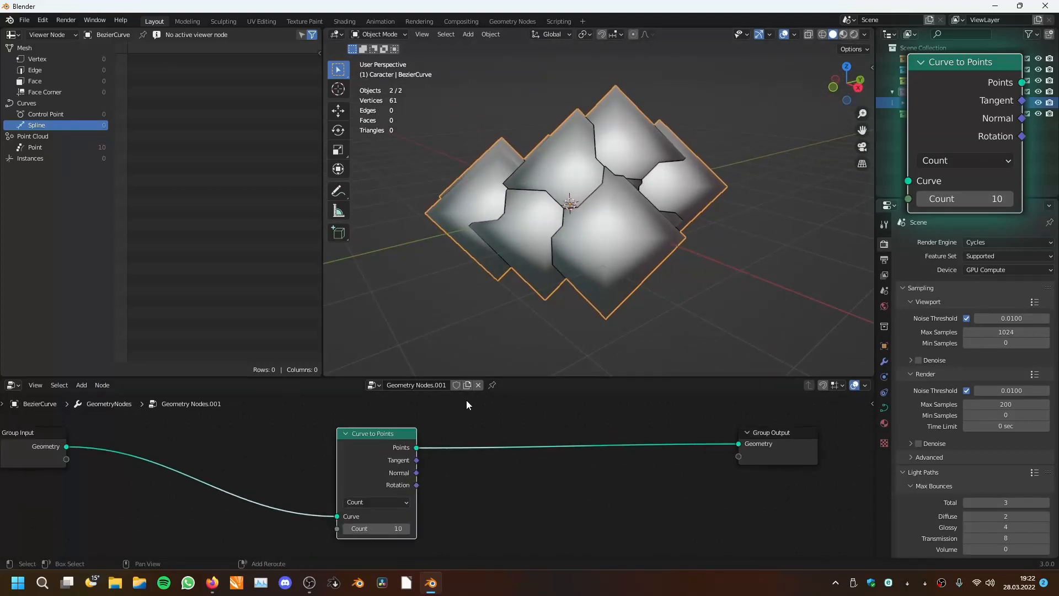
key(shift+a)
mouse_move(467, 403)
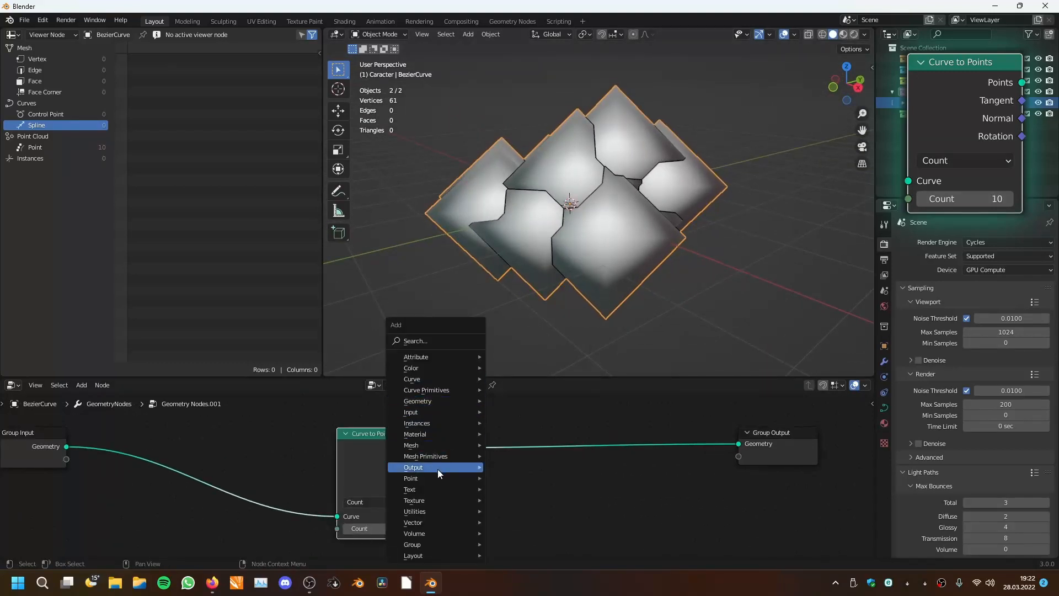
mouse_move(440, 478)
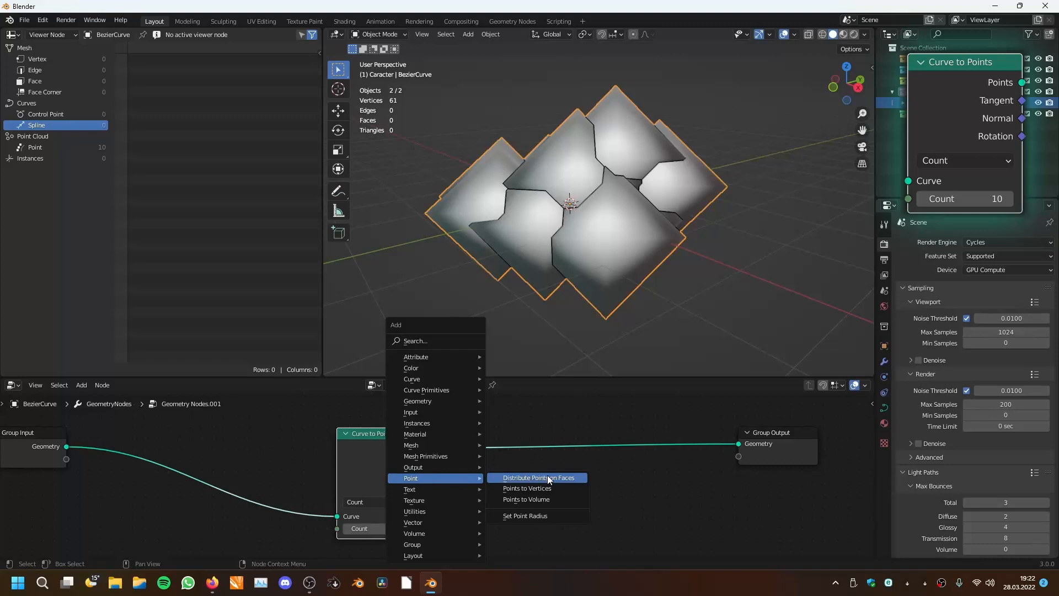
click(545, 517)
click(484, 418)
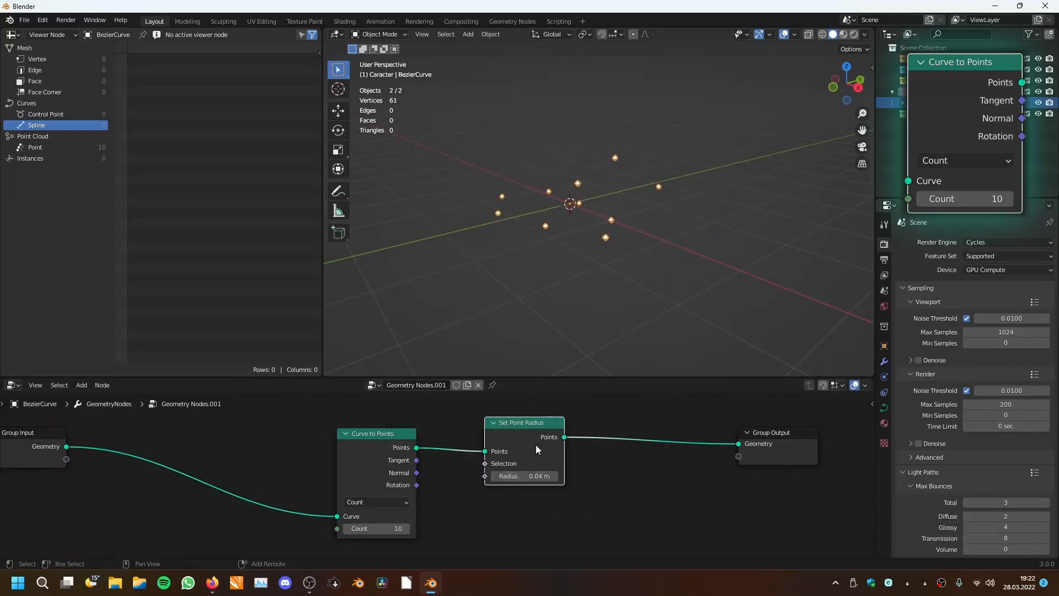
middle_drag(574, 353, 617, 285)
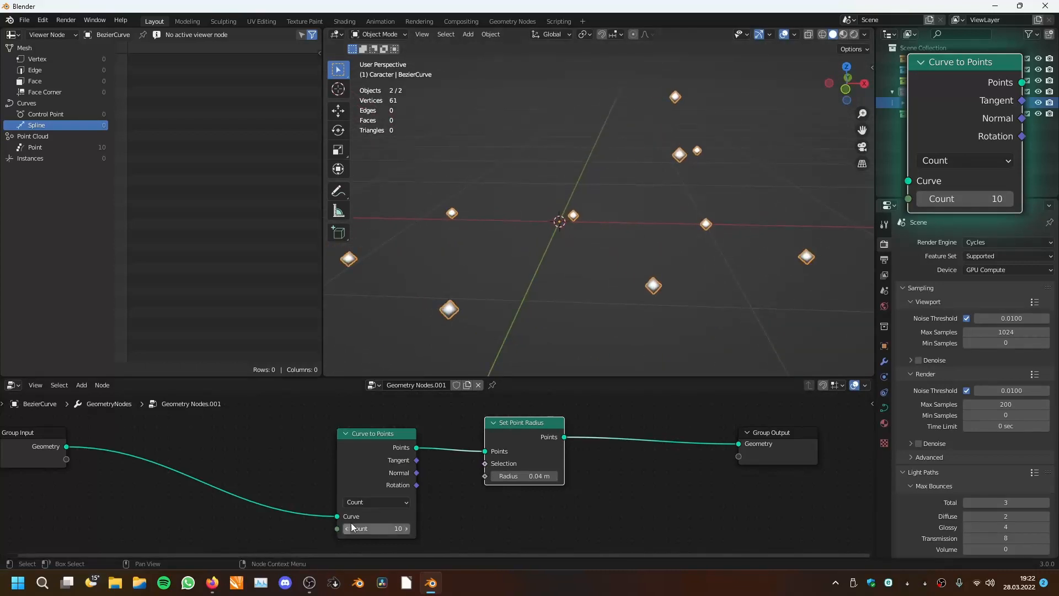
- Set the Curve to Points count to 36 and inspect the points along the curve
mouse_move(377, 528)
mouse_down()
mouse_move(441, 528)
mouse_move(381, 528)
mouse_up()
scroll(529, 254, down, 3)
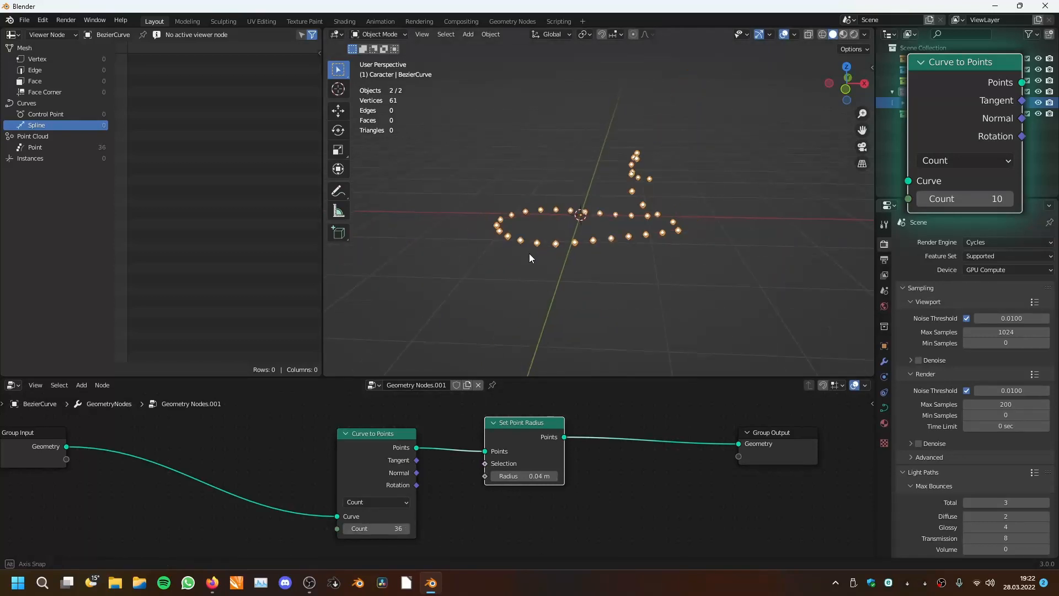
middle_drag(529, 254, 506, 303)
scroll(506, 303, up, 1)
- Enter Edit Mode and try moving the curve's end control point far outward with Count distribution, then cancel the move
click(366, 502)
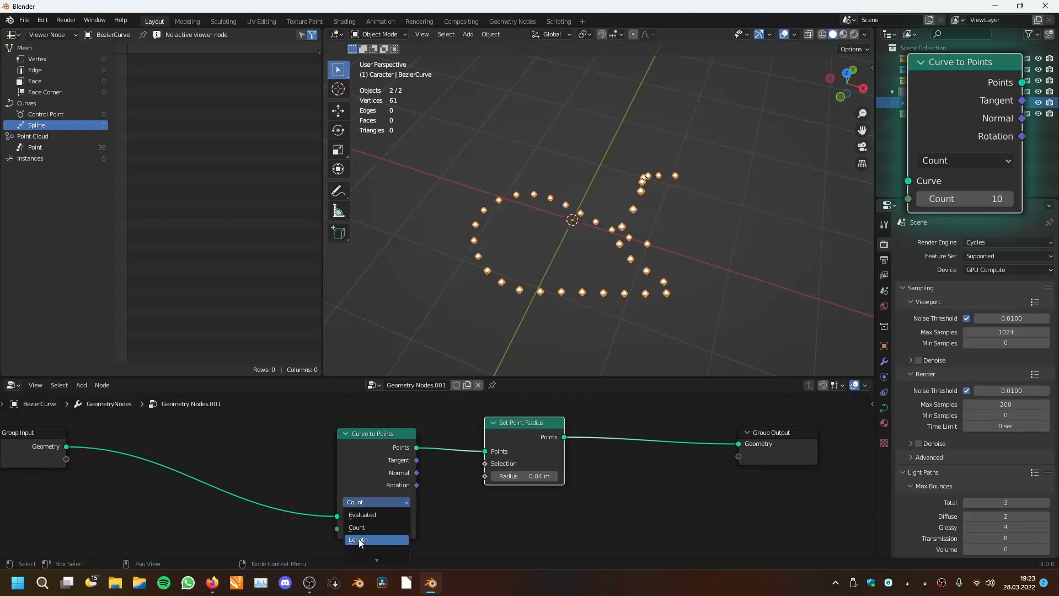
scroll(593, 220, down, 3)
middle_drag(593, 219, 531, 249)
scroll(565, 207, up, 3)
key(Tab)
scroll(585, 221, down, 2)
middle_drag(531, 248, 577, 226)
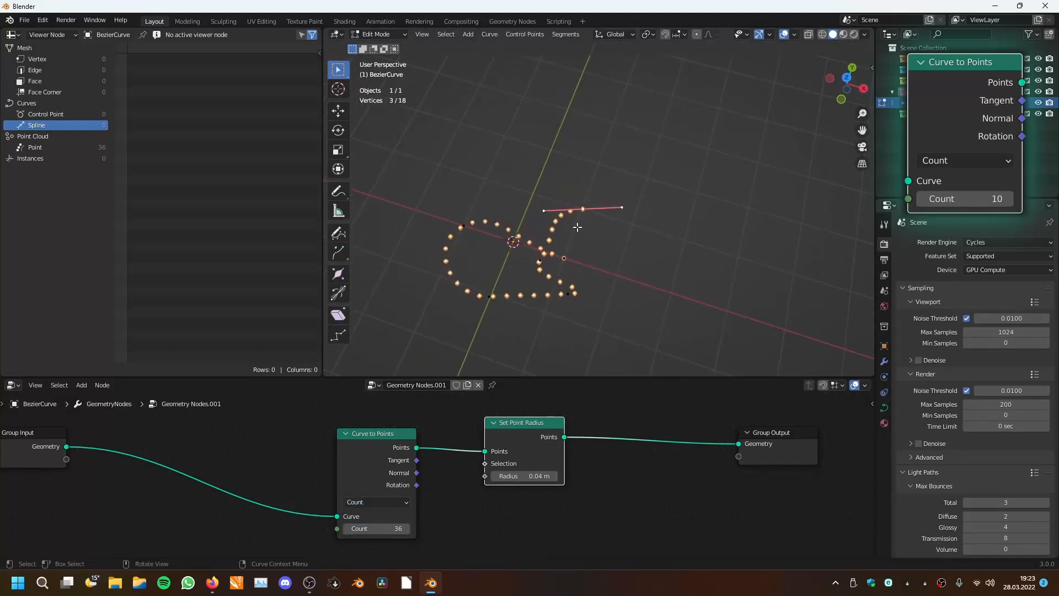
key(g)
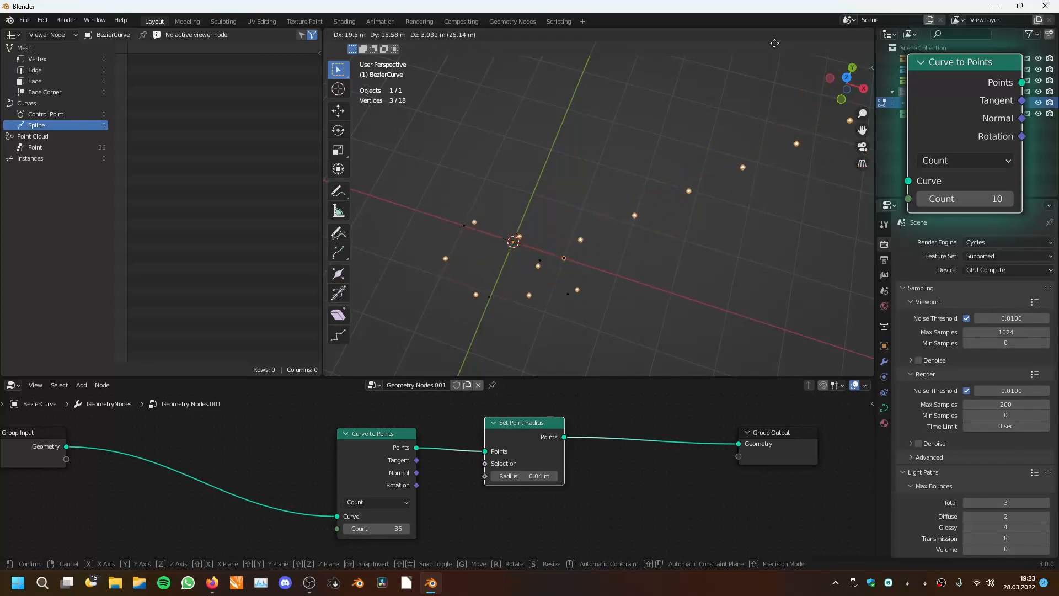
right_click(590, 249)
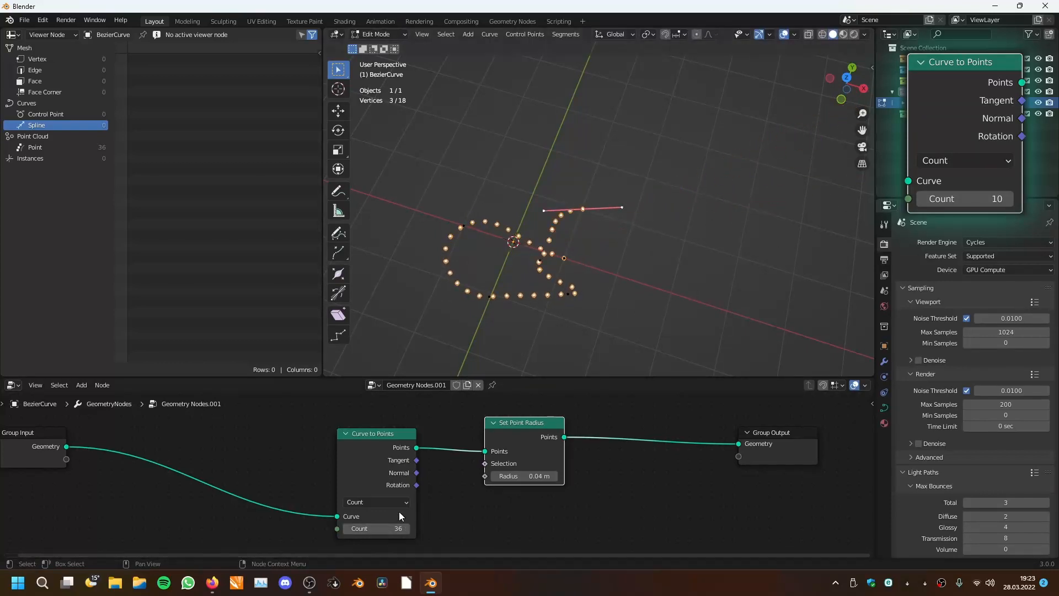
- Switch the Curve to Points mode to Length, keeping the 0.1 m spacing, and inspect the denser points
scroll(399, 512, up, 2)
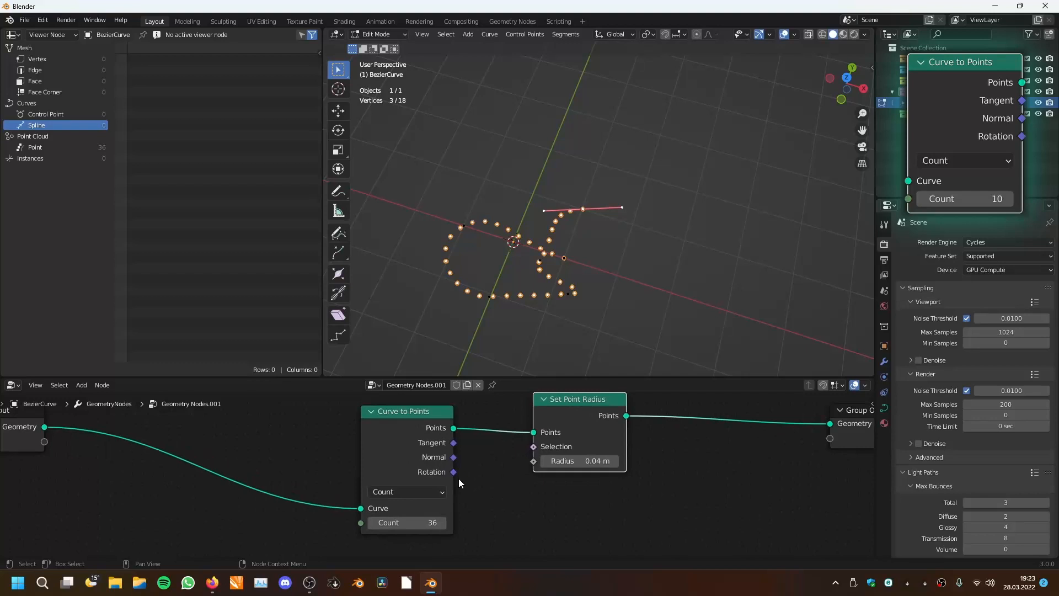
click(413, 491)
click(400, 535)
middle_drag(560, 285, 705, 216)
scroll(556, 225, up, 4)
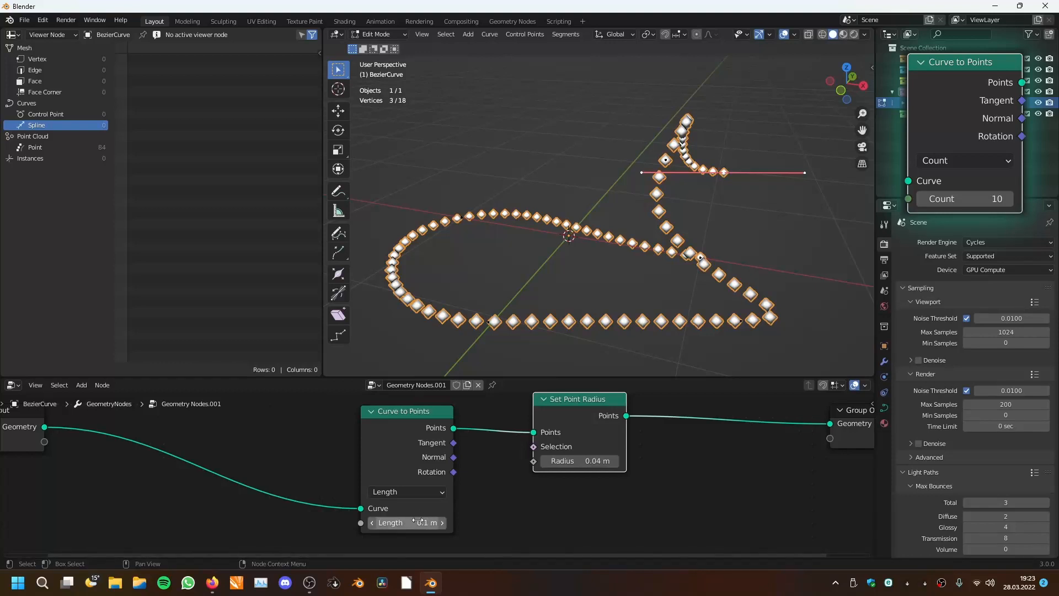
- Move the curve's end control point around to test the Length spacing and return to Object Mode
scroll(614, 153, down, 4)
middle_drag(613, 150, 567, 234)
key(g)
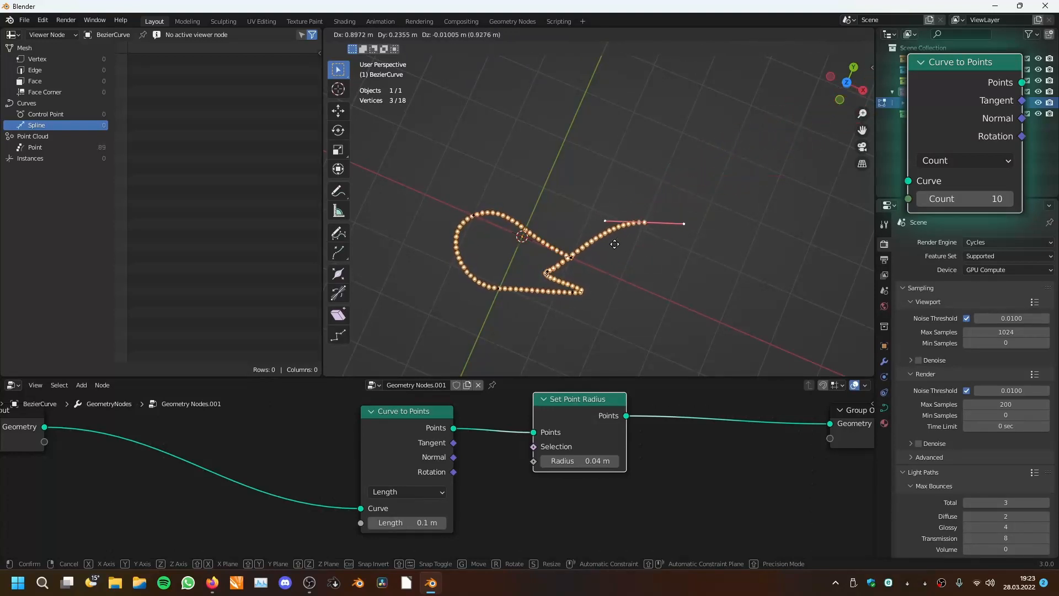
click(565, 239)
middle_drag(602, 298, 673, 209)
scroll(605, 219, up, 4)
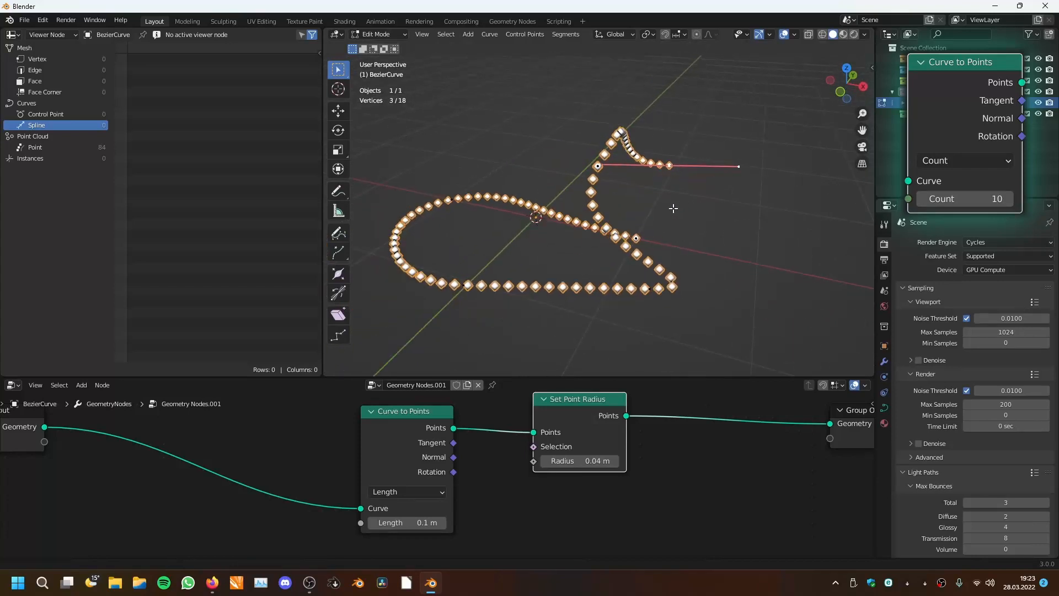
key(g)
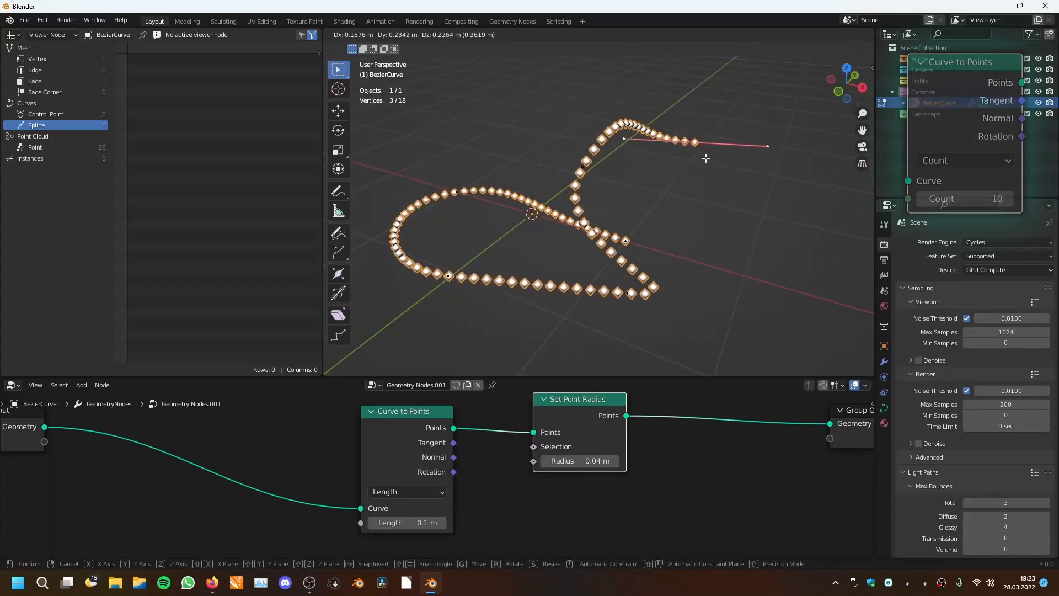
click(693, 176)
key(Tab)
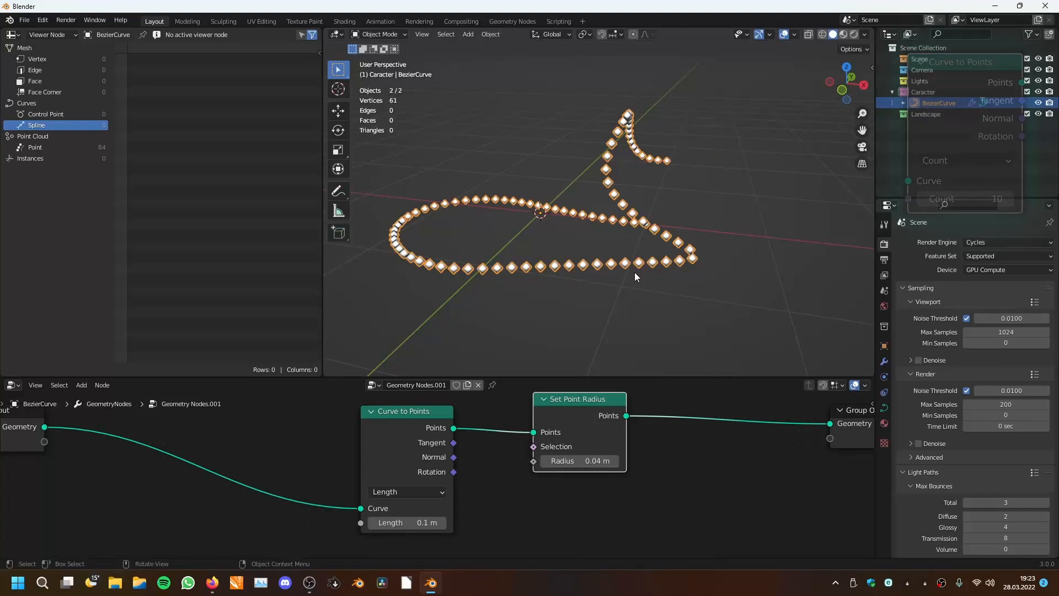
- Detach and delete the Curve to Points and Set Point Radius nodes, leaving Group Input linked to Group Output
scroll(495, 460, down, 1)
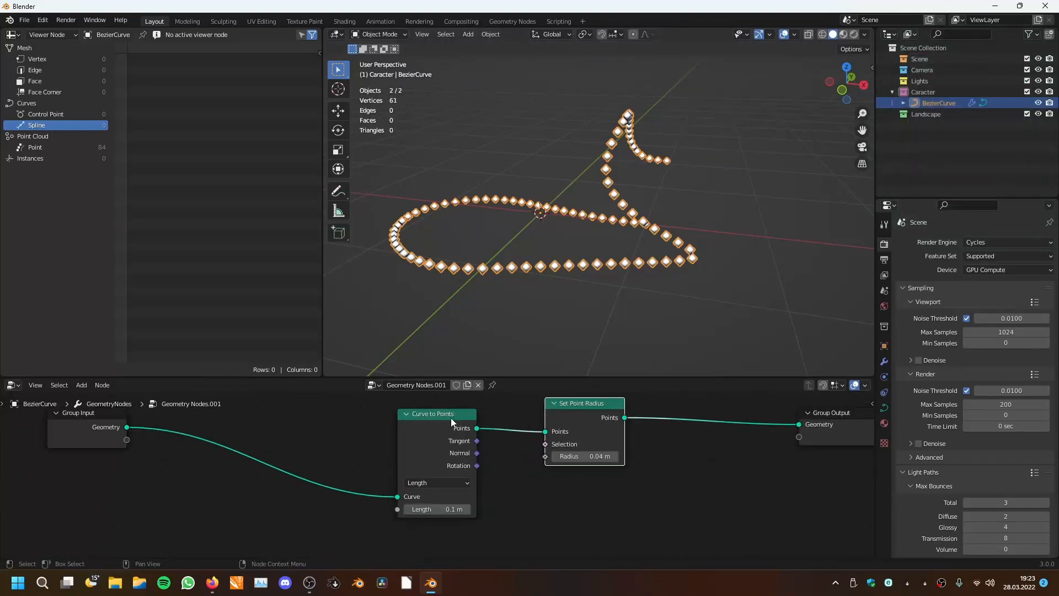
alt+drag(451, 419, 451, 450)
key(x)
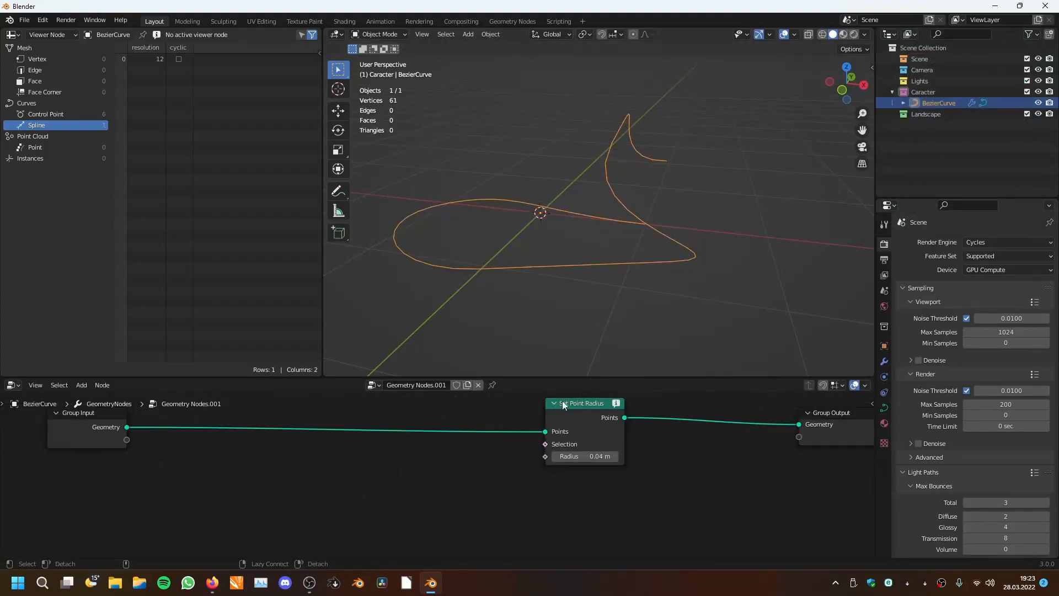
alt+drag(562, 405, 571, 472)
key(x)
scroll(578, 473, down, 1)
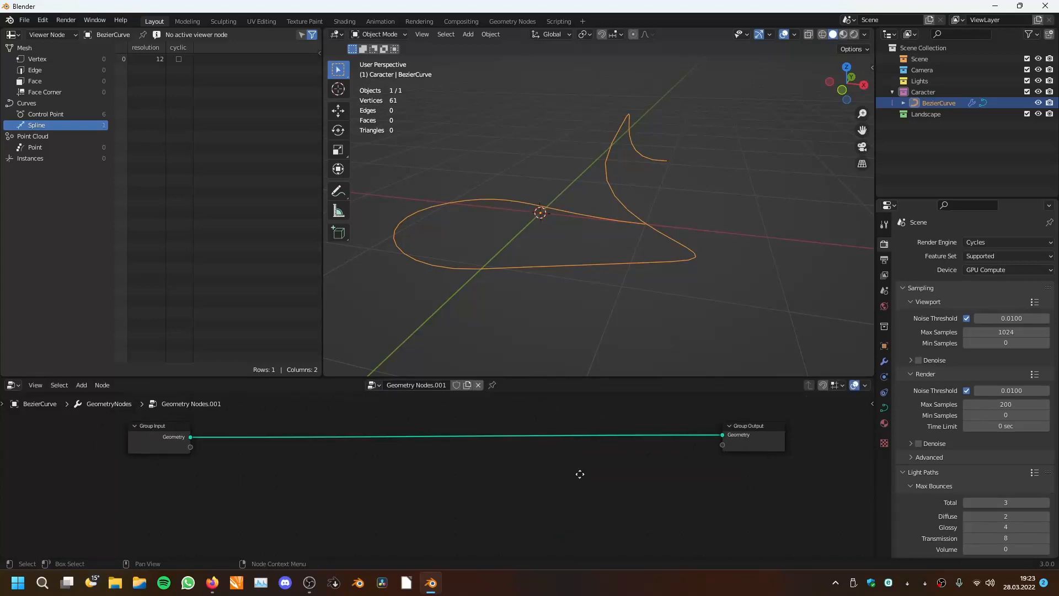
- Add a Fill Curve node above the link between Group Input and Group Output
middle_drag(579, 473, 550, 516)
key(shift+a)
mouse_move(378, 450)
mouse_move(333, 346)
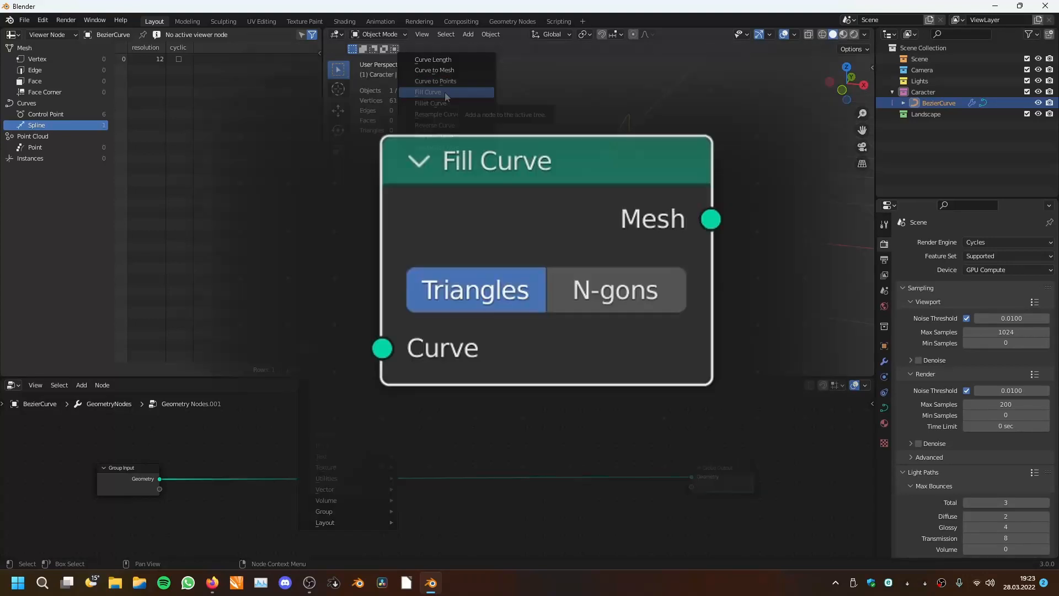
click(444, 91)
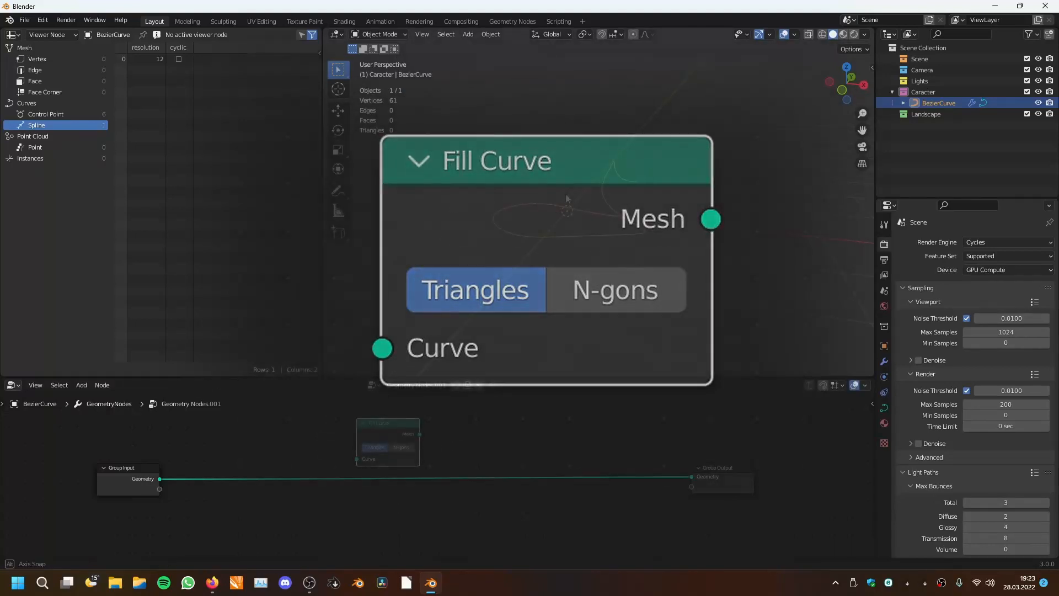
- Insert the Fill Curve node into the link to Group Output and inspect the filled surface
middle_drag(569, 193, 547, 117)
scroll(694, 232, up, 3)
scroll(702, 281, up, 2)
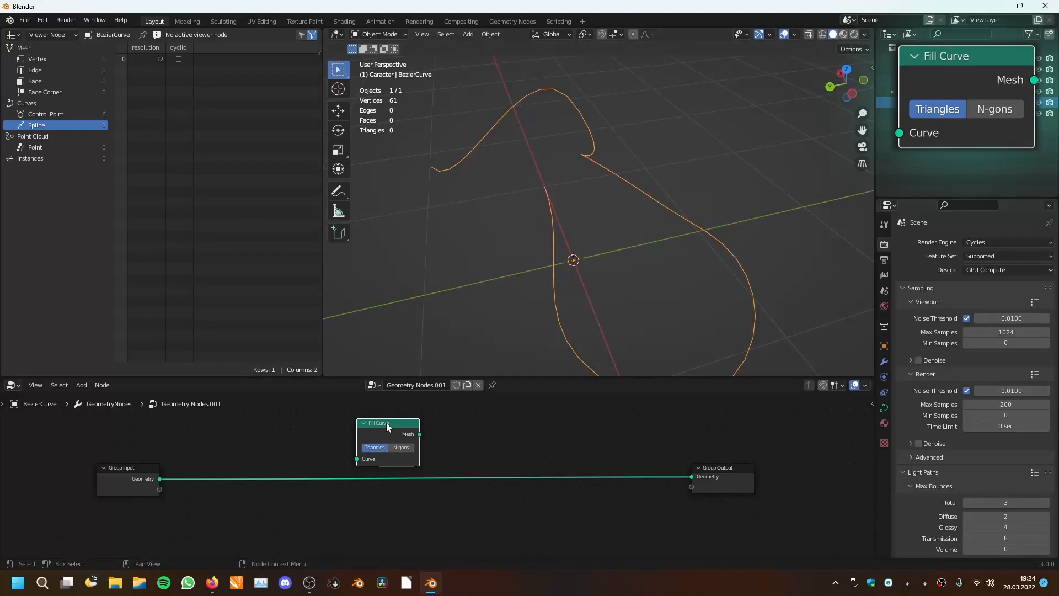
scroll(435, 448, up, 2)
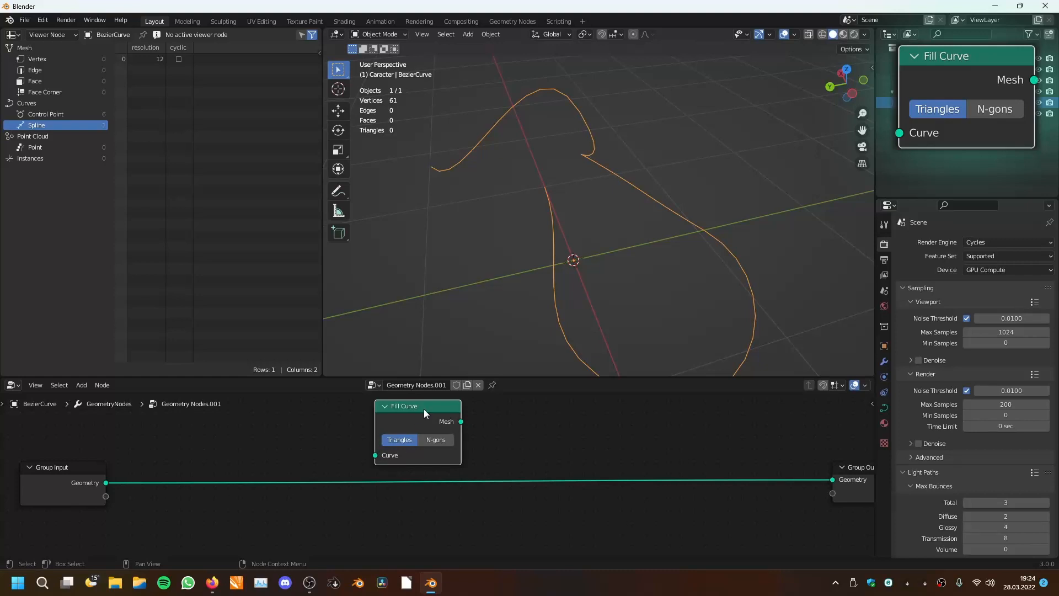
scroll(467, 422, down, 1)
middle_drag(518, 265, 560, 134)
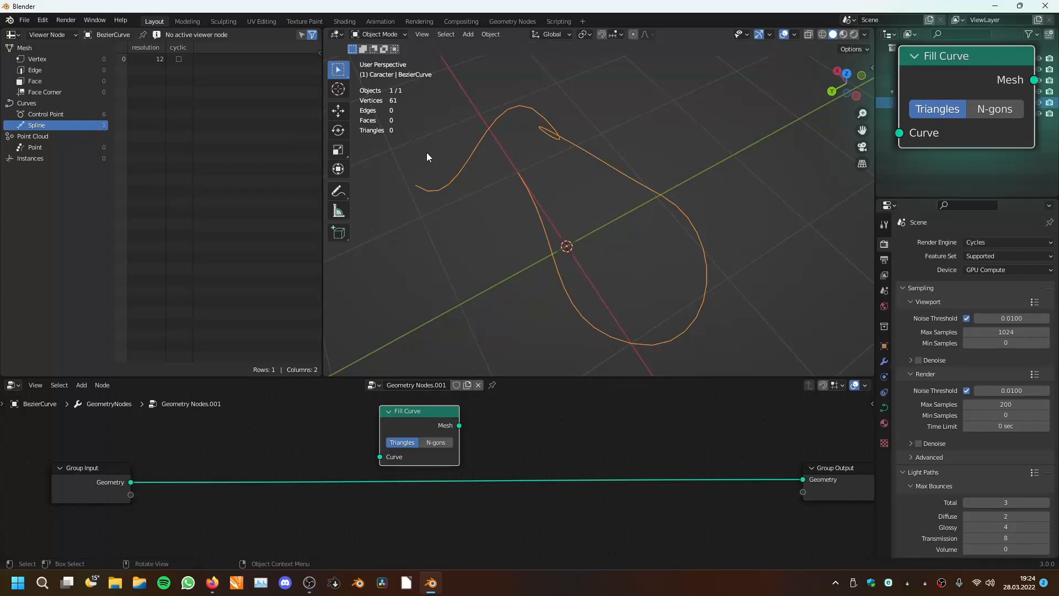
scroll(486, 445, down, 3)
middle_drag(485, 445, 485, 424)
scroll(485, 424, up, 3)
drag(433, 399, 467, 438)
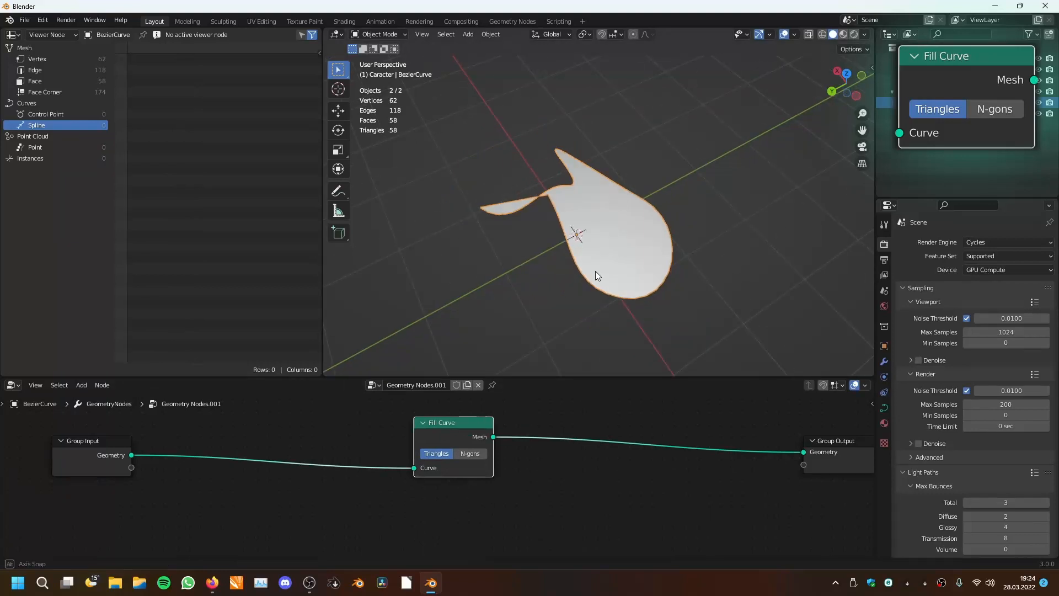
middle_drag(595, 271, 665, 219)
scroll(619, 267, up, 1)
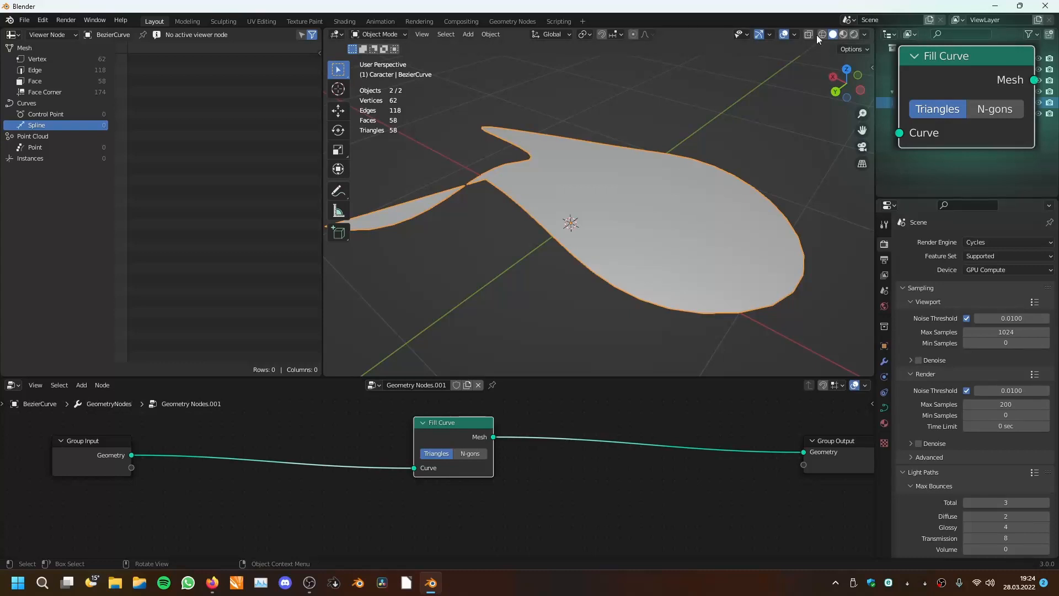
- Turn on the Face Orientation overlay and strengthen the wireframe overlay to show the triangles of the filled curve
click(794, 34)
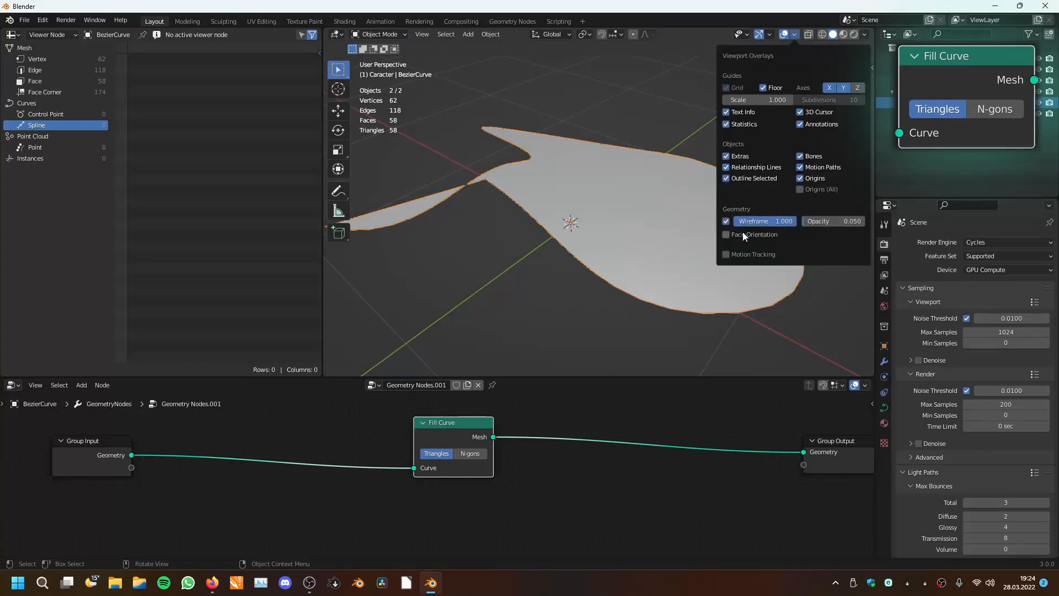
click(742, 233)
scroll(599, 193, up, 1)
scroll(598, 193, down, 1)
shift+middle_drag(599, 194, 612, 199)
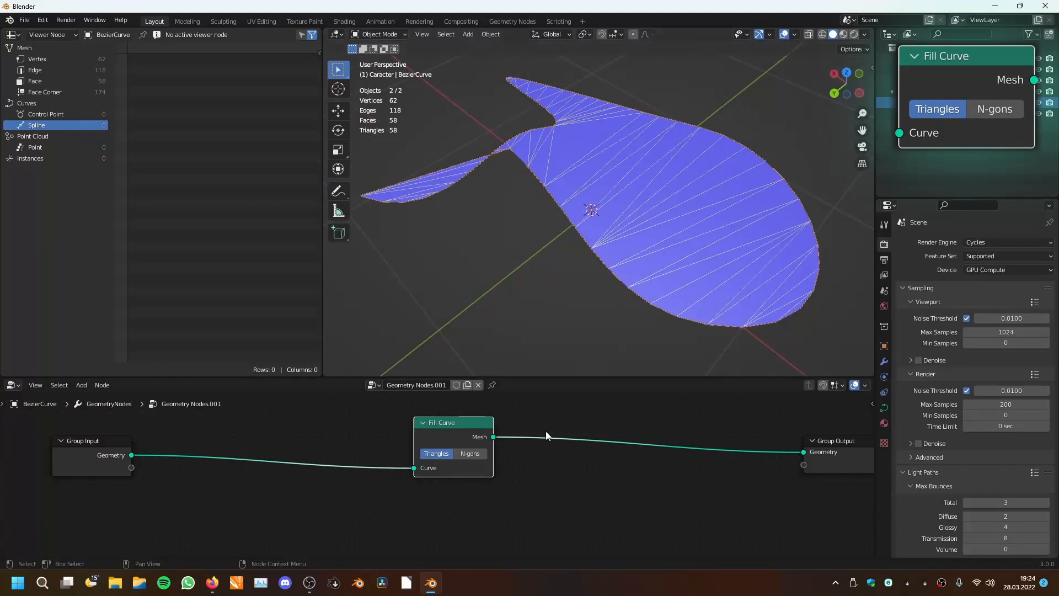
- Reposition the Fill Curve node slightly closer to Group Input
scroll(544, 433, down, 3)
middle_drag(543, 433, 546, 446)
scroll(545, 445, up, 3)
drag(444, 441, 423, 437)
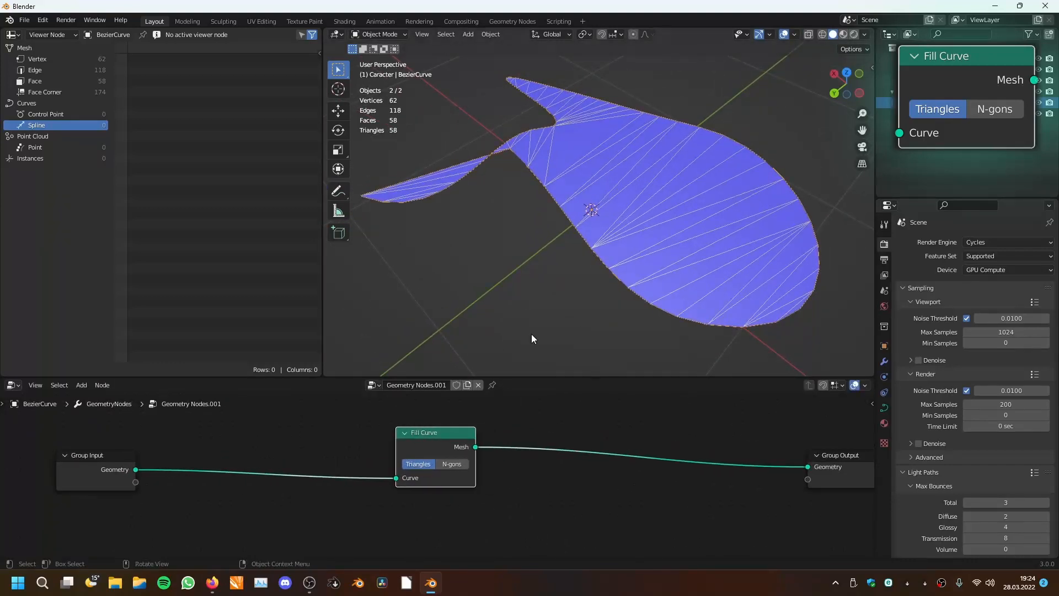
- Compare the N-gons and Triangles modes of the Fill Curve node, leaving it on Triangles
scroll(612, 247, down, 2)
mouse_move(612, 248)
middle_down()
mouse_move(645, 240)
mouse_move(608, 214)
mouse_move(581, 216)
mouse_move(637, 274)
mouse_move(605, 249)
middle_up()
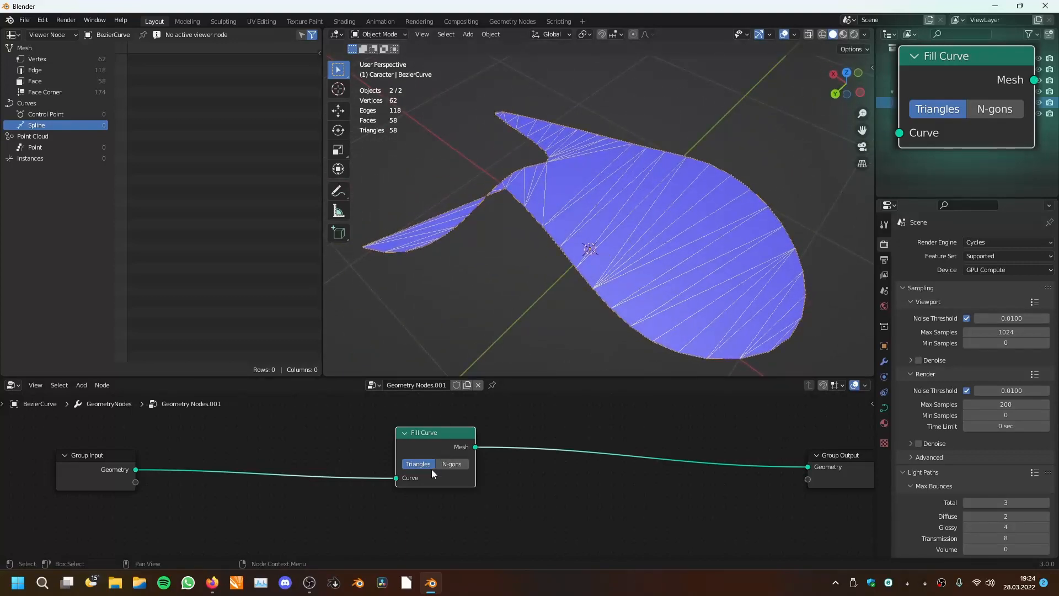
click(453, 464)
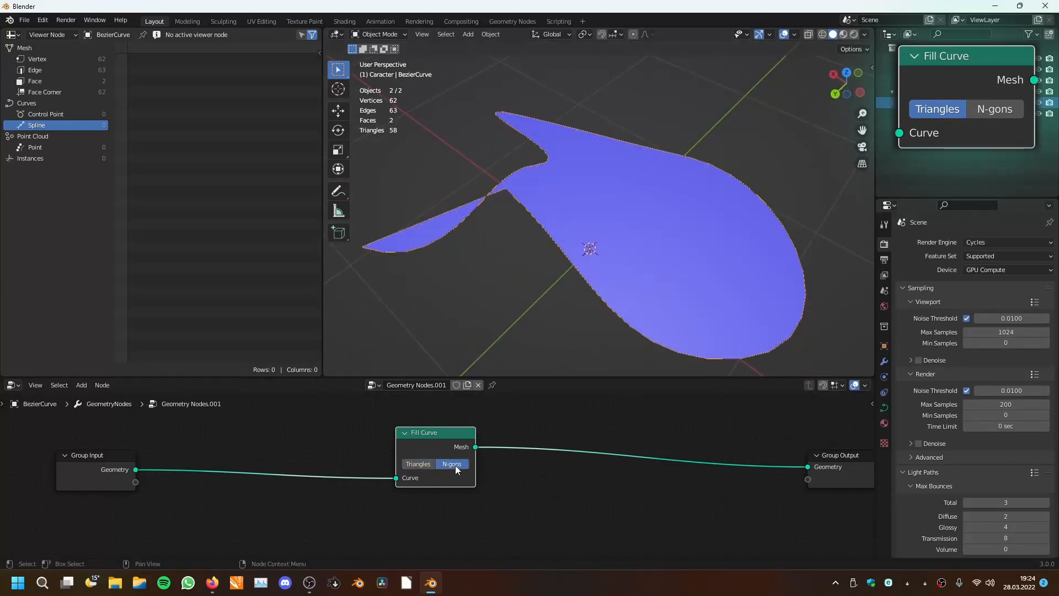
middle_drag(546, 237, 541, 309)
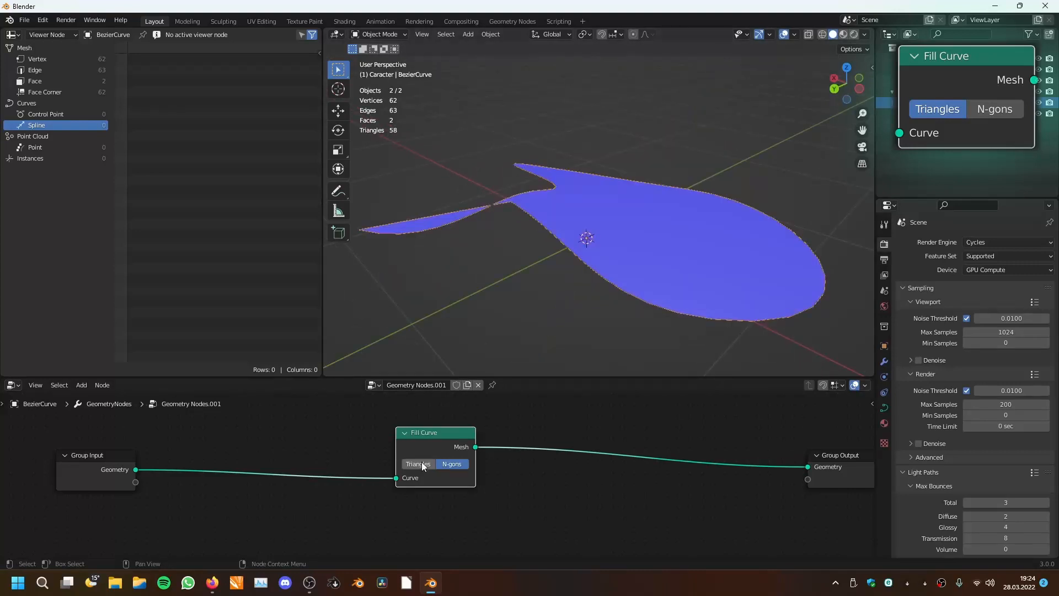
click(422, 463)
click(456, 466)
click(430, 465)
click(448, 465)
click(418, 468)
click(440, 468)
click(429, 464)
- Move the selected control point of the Bezier curve in Edit Mode to reshape the filled surface, and return to Object Mode
middle_drag(607, 137, 683, 158)
scroll(610, 172, up, 2)
key(Tab)
scroll(610, 176, down, 2)
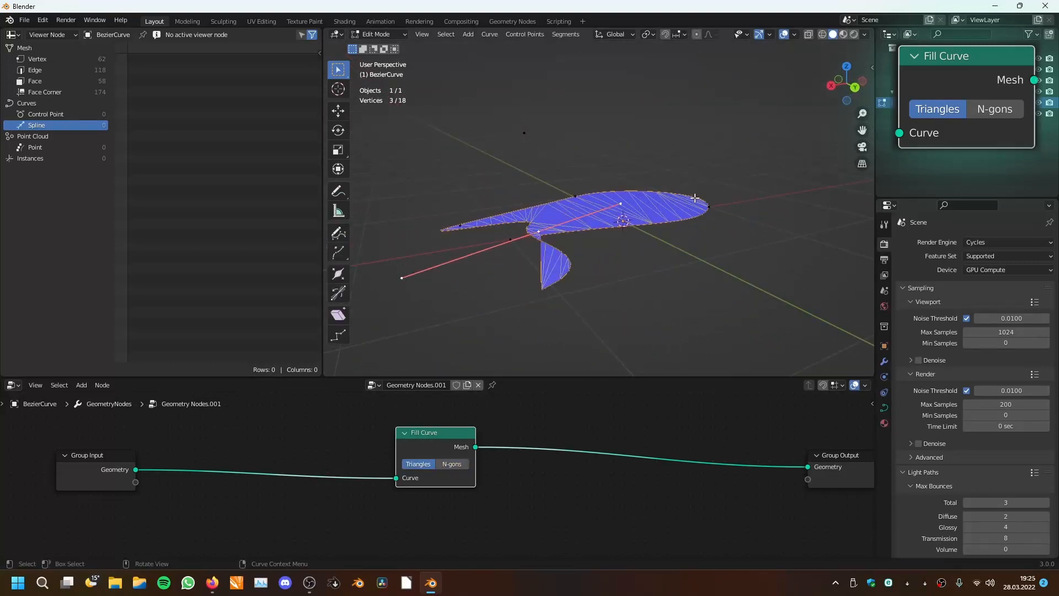
middle_drag(640, 264, 657, 185)
key(g)
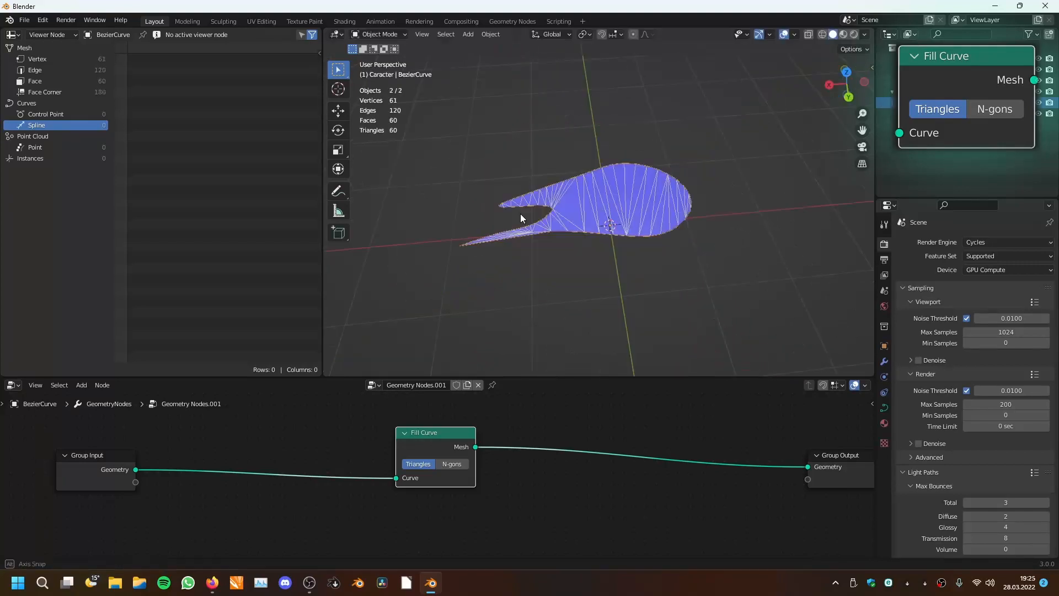
- Turn off the Face Orientation and Wireframe viewport overlays for the filled curve
scroll(521, 214, up, 4)
middle_drag(548, 181, 711, 64)
scroll(590, 186, down, 1)
click(794, 34)
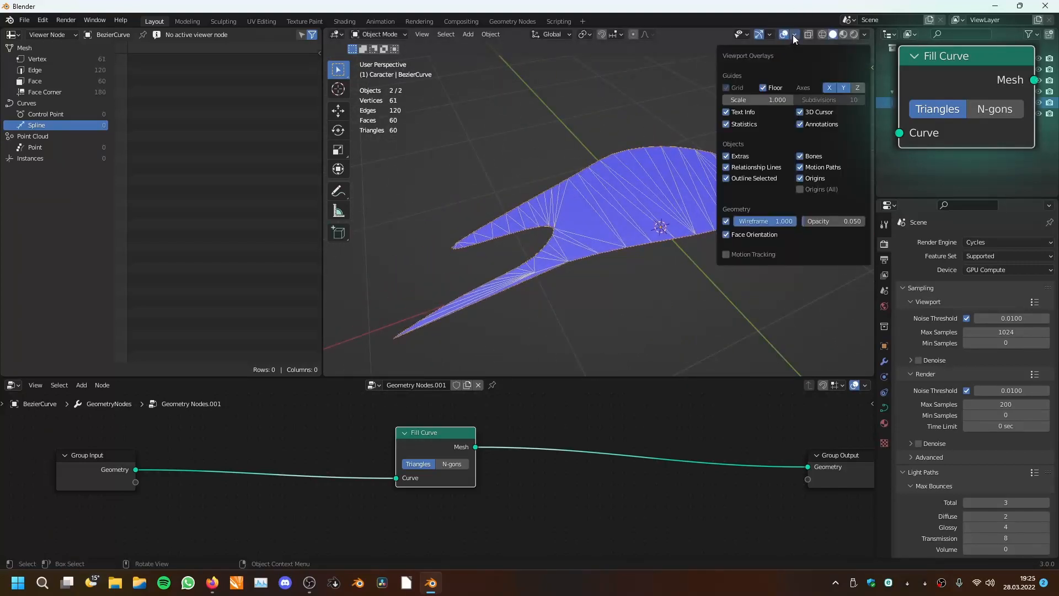
click(725, 236)
scroll(657, 233, down, 4)
middle_drag(654, 233, 607, 225)
scroll(607, 225, up, 4)
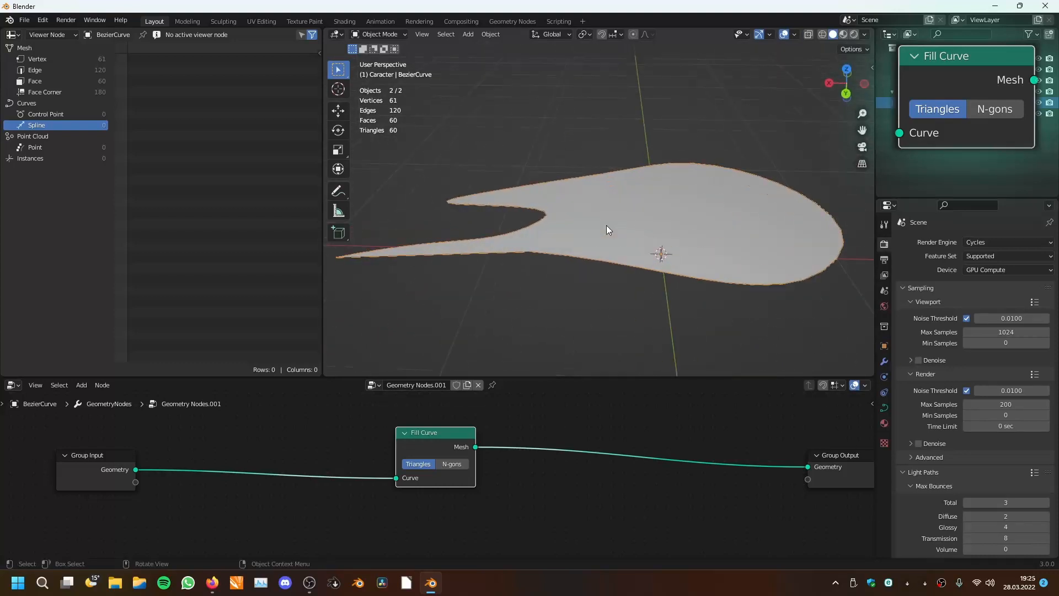
scroll(607, 225, down, 2)
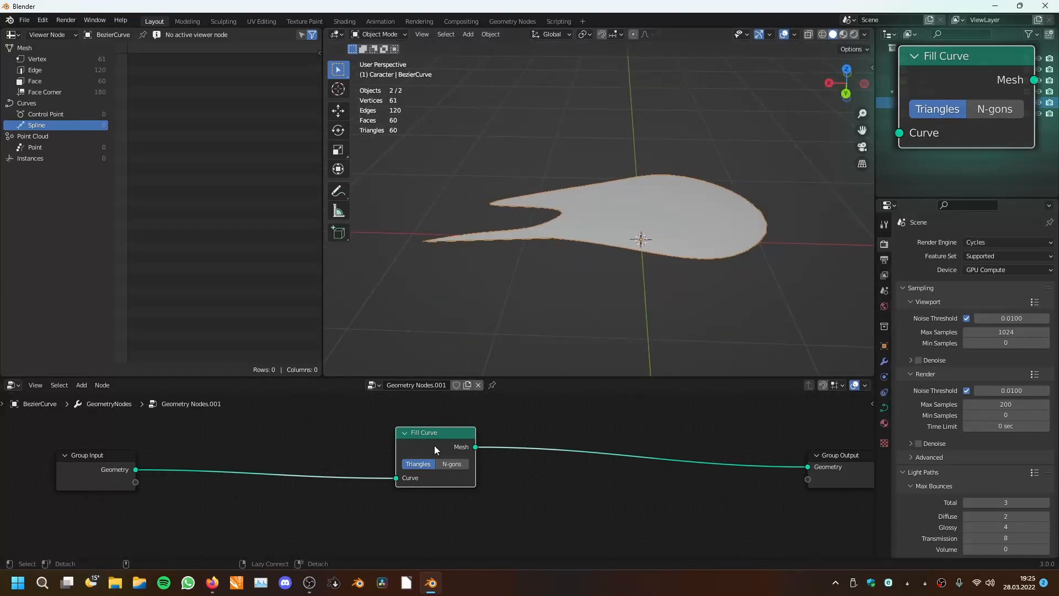
- Detach the Fill Curve node from its links and delete it, keeping Group Input connected to Group Output
alt+drag(435, 446, 482, 497)
key(x)
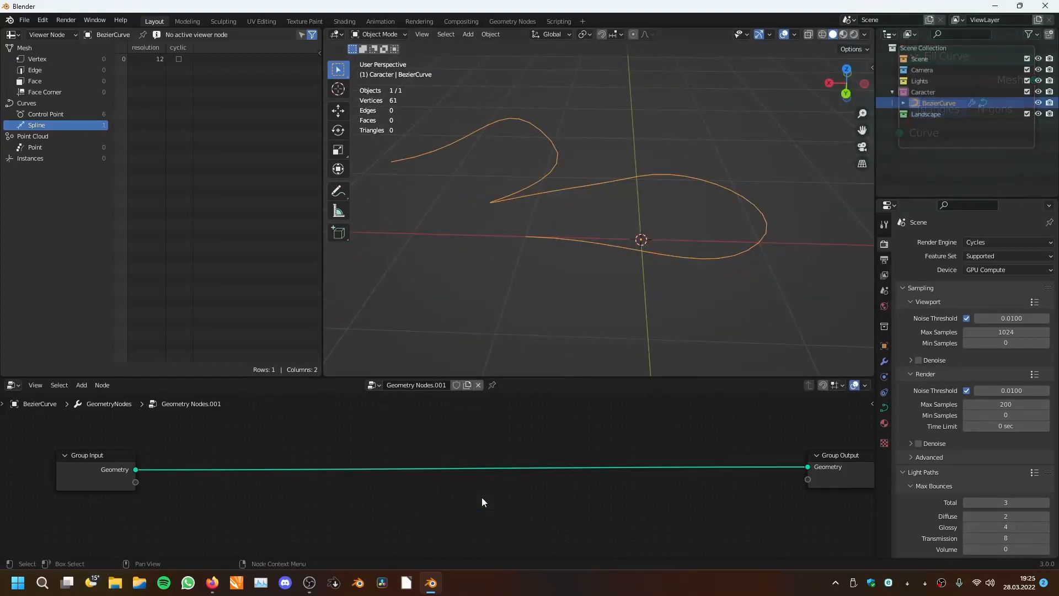
middle_drag(558, 238, 629, 204)
scroll(461, 423, down, 3)
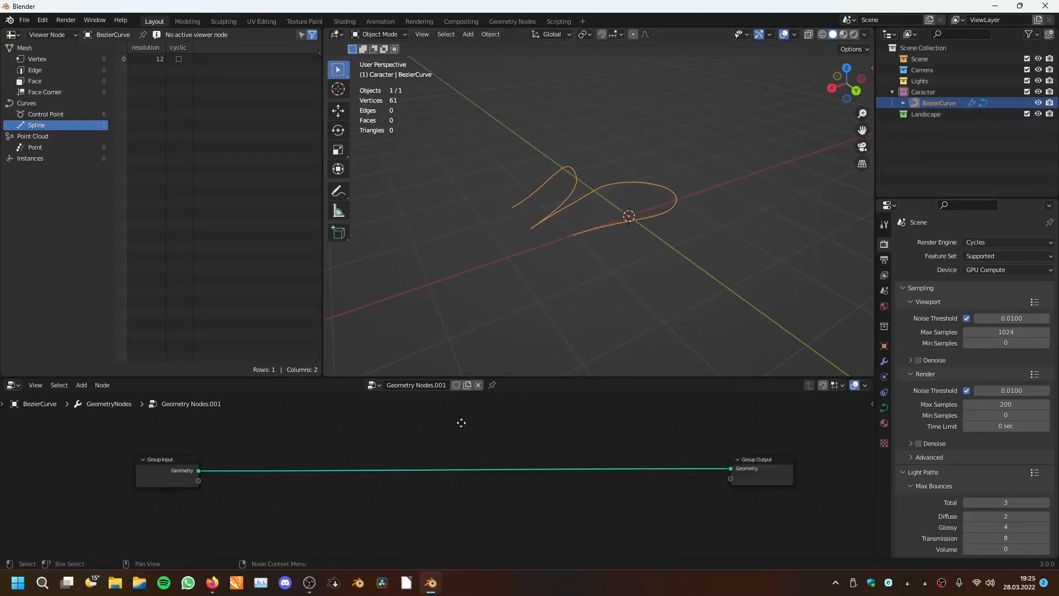
- Add a Fillet Curve node above the link between Group Input and Group Output
middle_drag(462, 423, 451, 432)
scroll(711, 237, down, 3)
middle_drag(712, 234, 682, 209)
scroll(721, 281, up, 3)
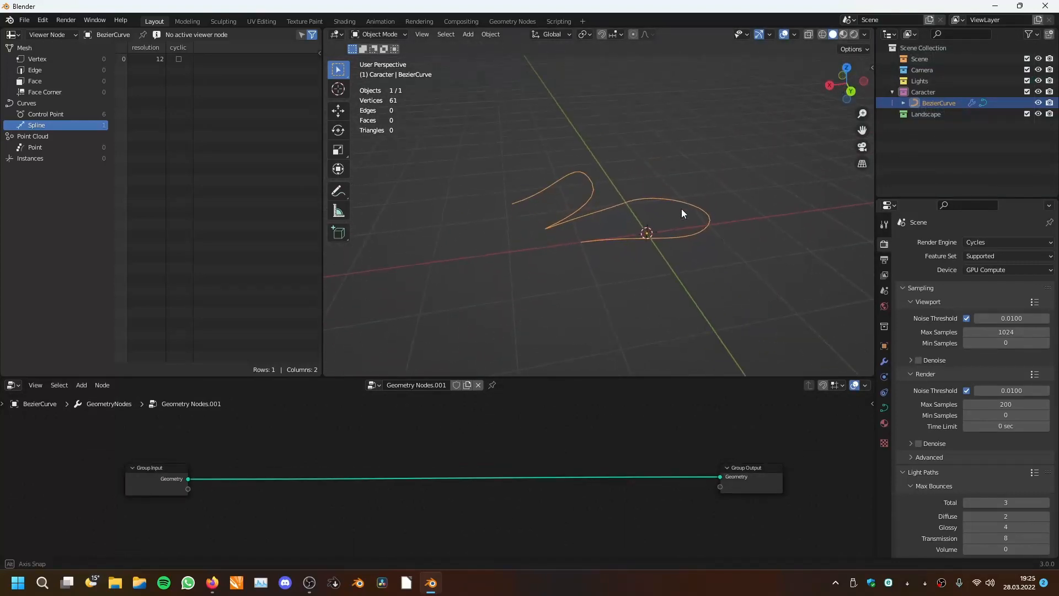
scroll(552, 436, down, 1)
scroll(551, 435, up, 2)
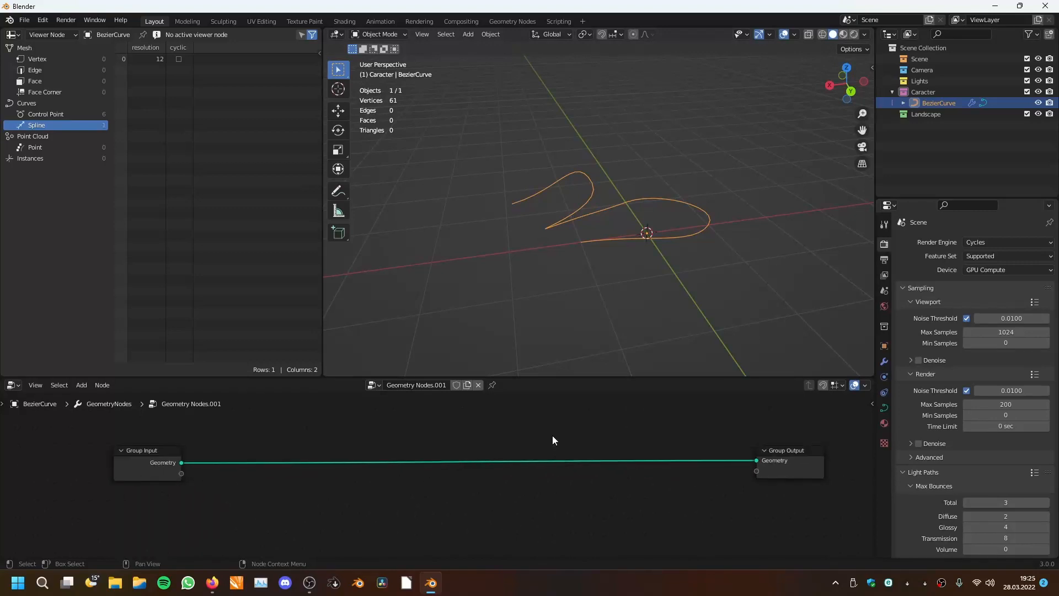
middle_drag(552, 435, 554, 459)
key(shift+a)
mouse_move(413, 379)
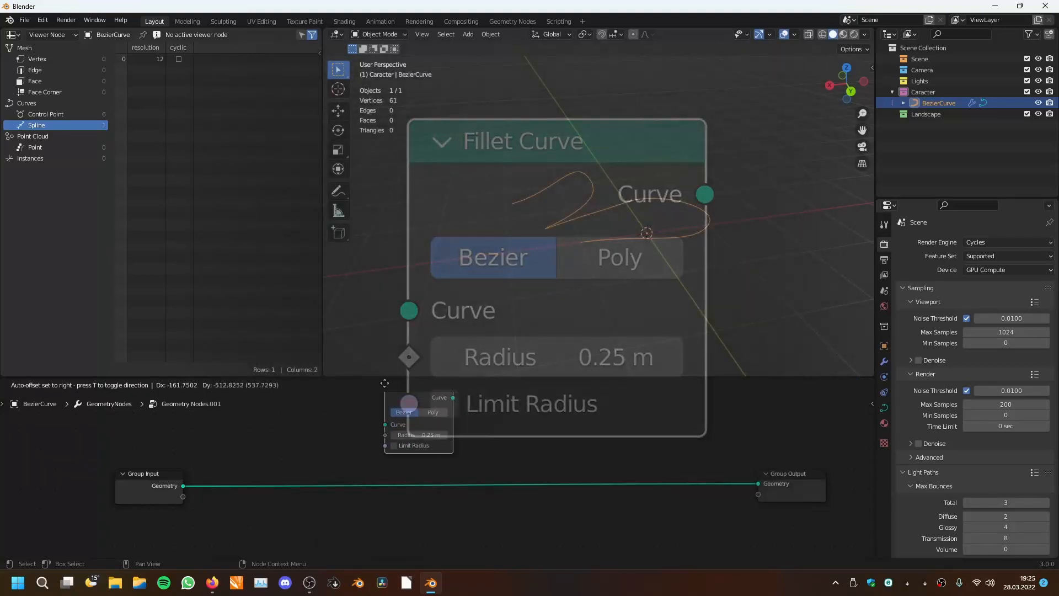
click(375, 398)
- Insert the Fillet Curve node into the link to Group Output and set its radius to 0 m
middle_drag(594, 218, 677, 279)
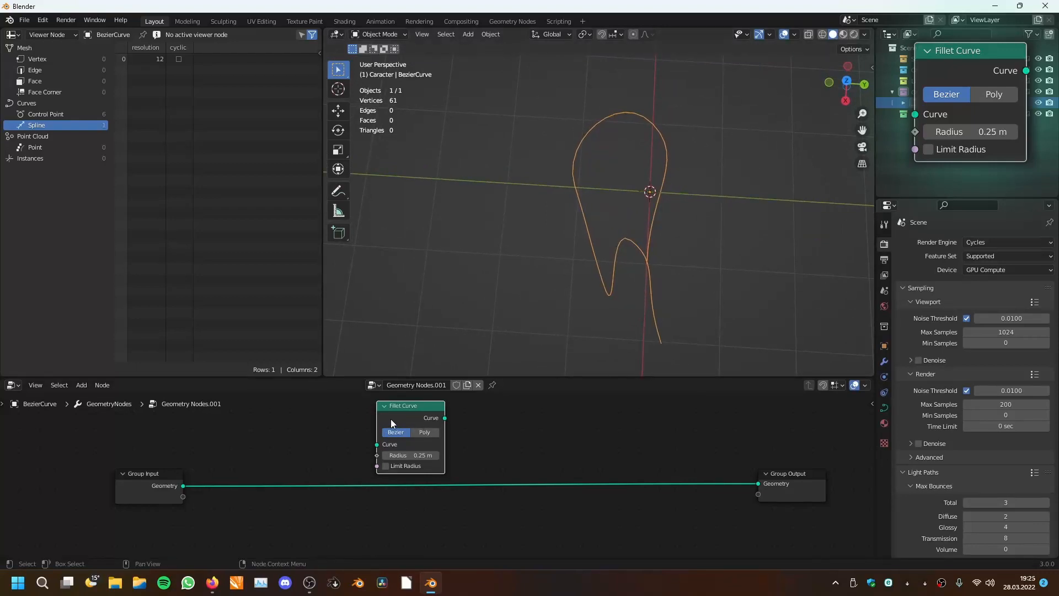
middle_drag(461, 343, 571, 197)
drag(393, 448, 384, 480)
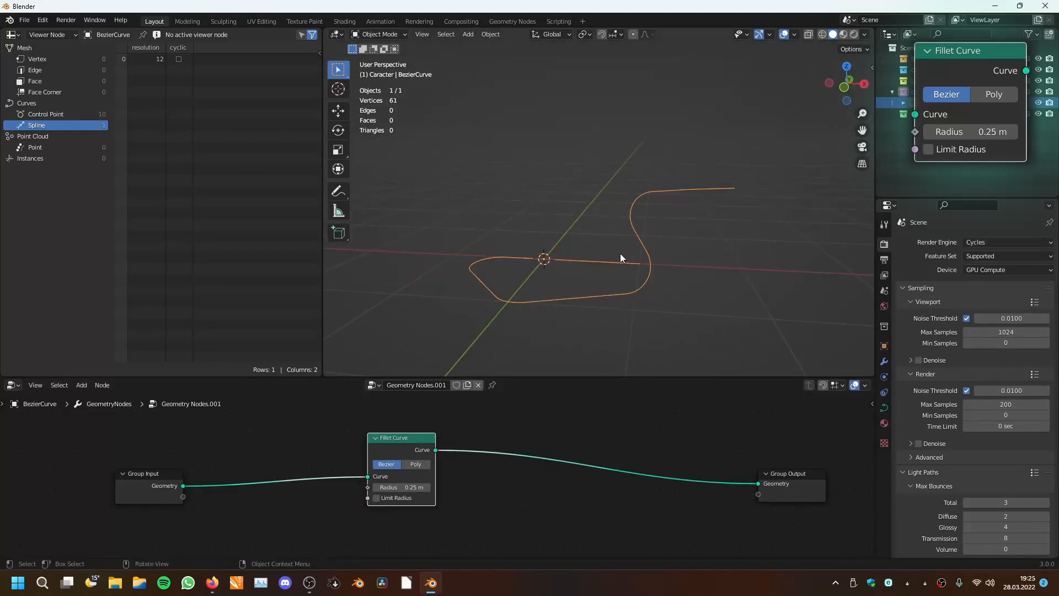
middle_drag(620, 253, 651, 260)
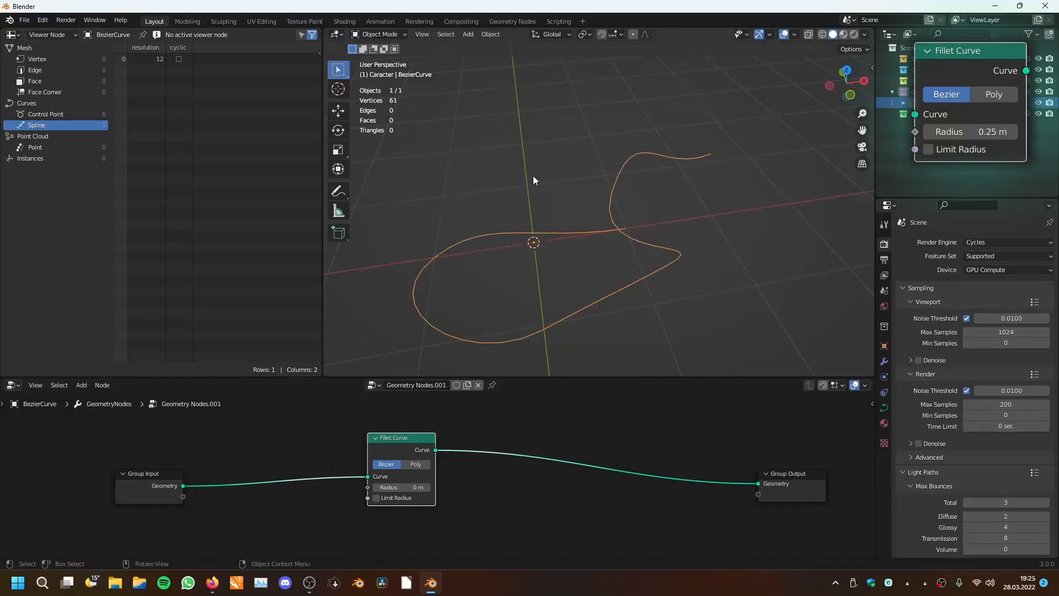
- In Edit Mode, set the handle type of the control point on the X axis at the loop's rounded end to Vector
middle_drag(533, 176, 489, 265)
scroll(495, 221, up, 3)
key(Tab)
scroll(510, 231, down, 2)
click(425, 249)
scroll(523, 229, up, 2)
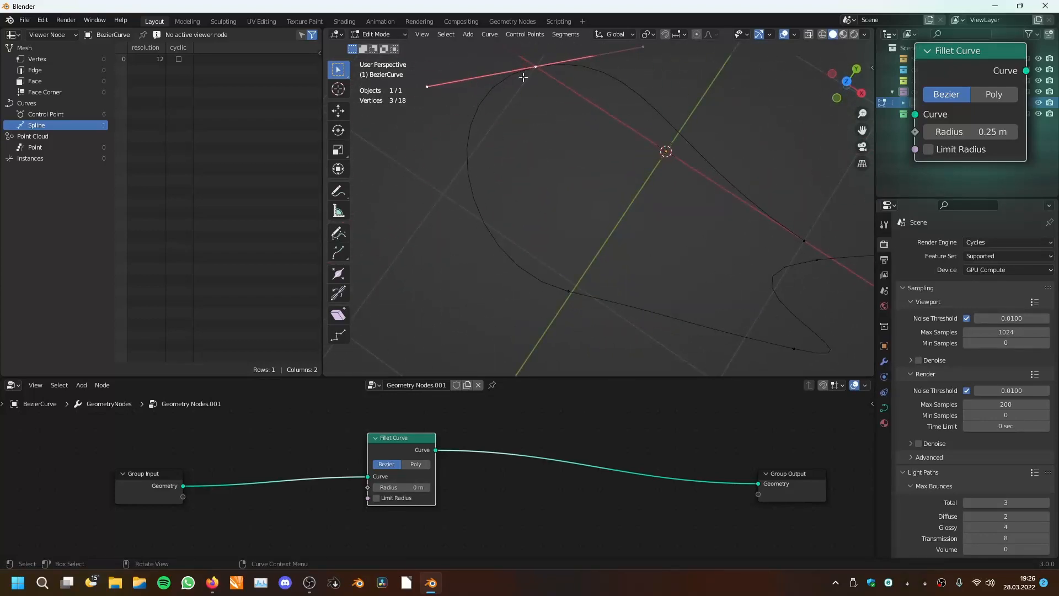
shift+middle_drag(535, 96, 525, 146)
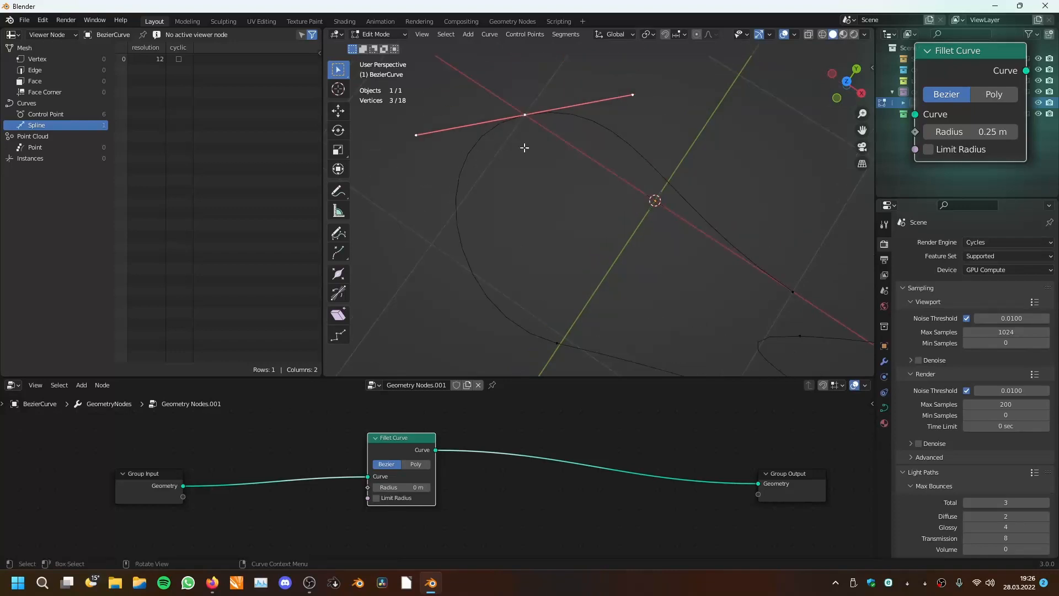
right_click(530, 111)
mouse_move(493, 264)
middle_drag(487, 111, 546, 134)
right_click(515, 158)
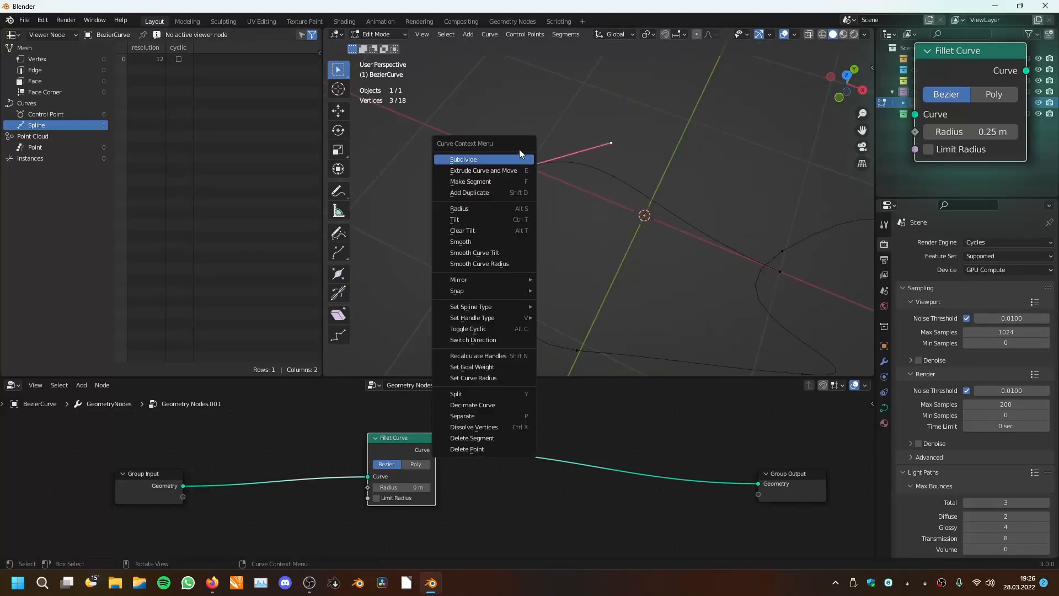
right_click(530, 165)
mouse_move(495, 326)
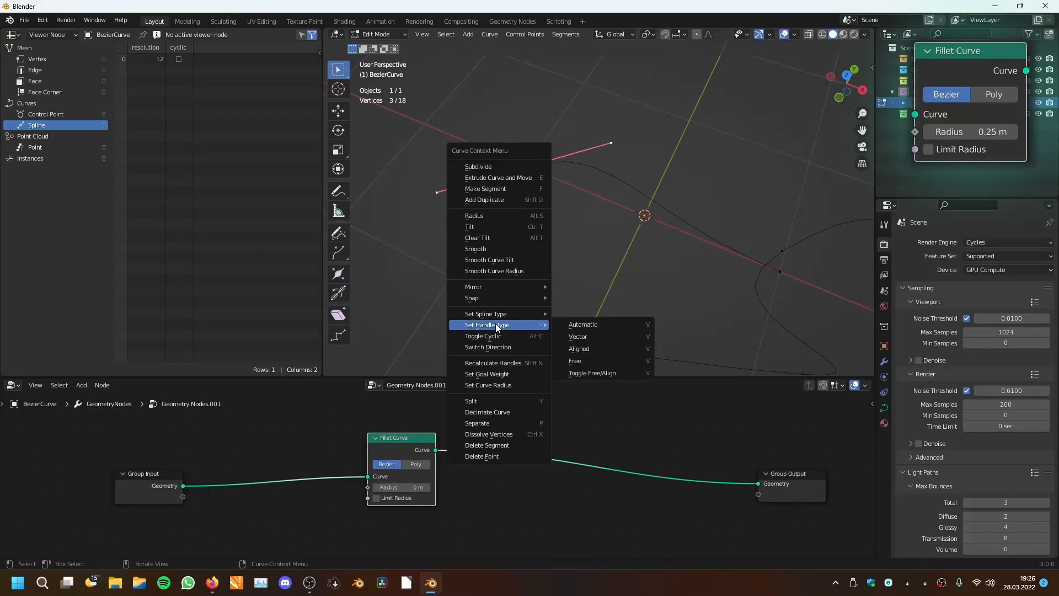
click(597, 337)
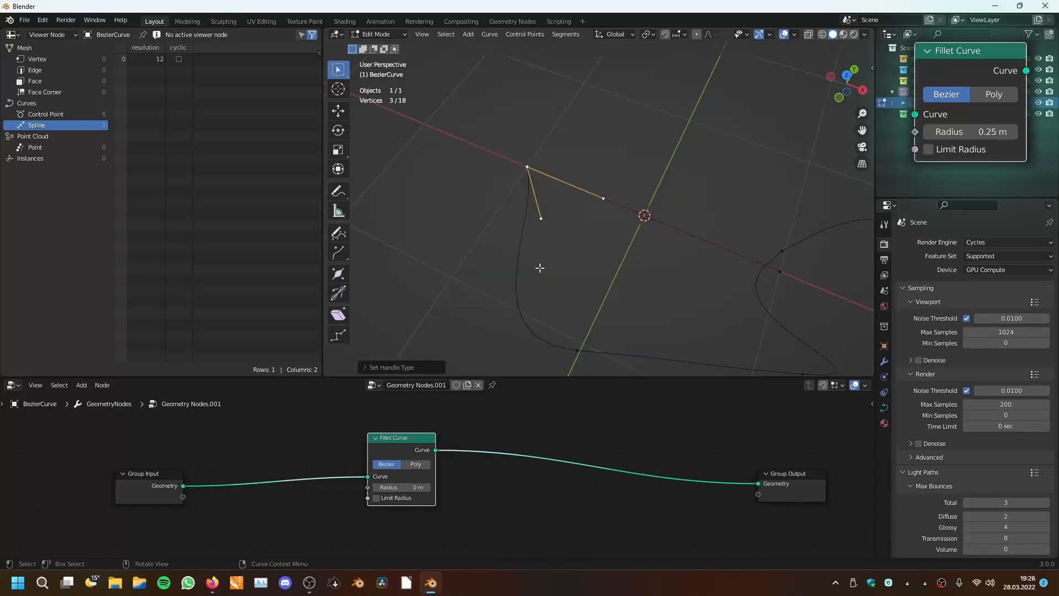
- Set the handle type of the neighbouring control point on the Y axis to Vector and return to Object Mode
right_click(574, 279)
mouse_move(574, 279)
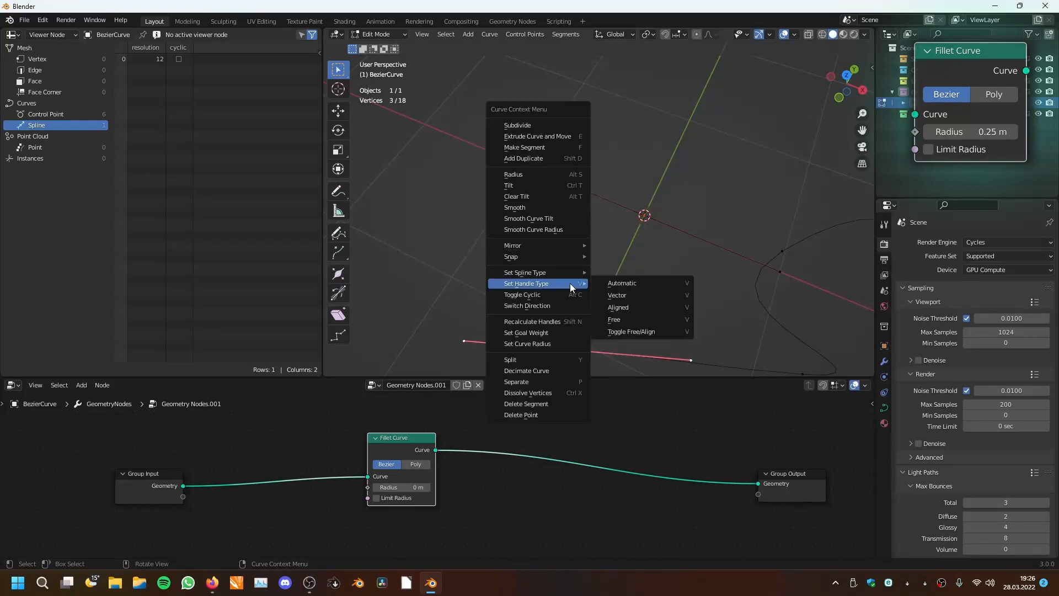
click(619, 295)
key(Tab)
mouse_move(584, 293)
middle_down()
mouse_move(614, 303)
mouse_move(538, 272)
mouse_move(535, 296)
mouse_move(590, 284)
mouse_move(574, 298)
middle_up()
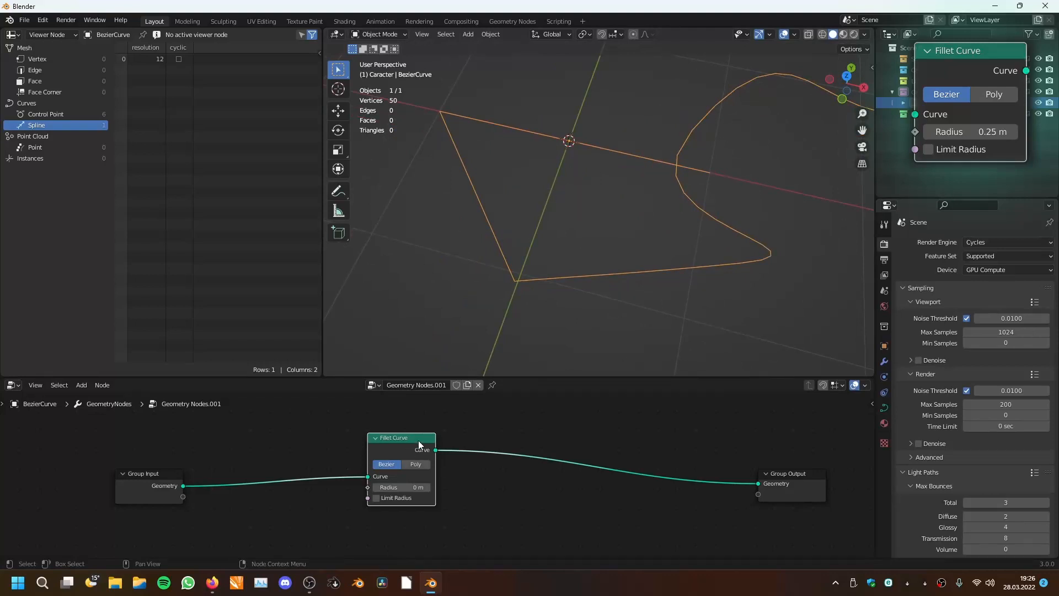
- Raise the Fillet Curve radius to 1.32 m and inspect how the curve's fillets change
middle_drag(598, 210, 462, 366)
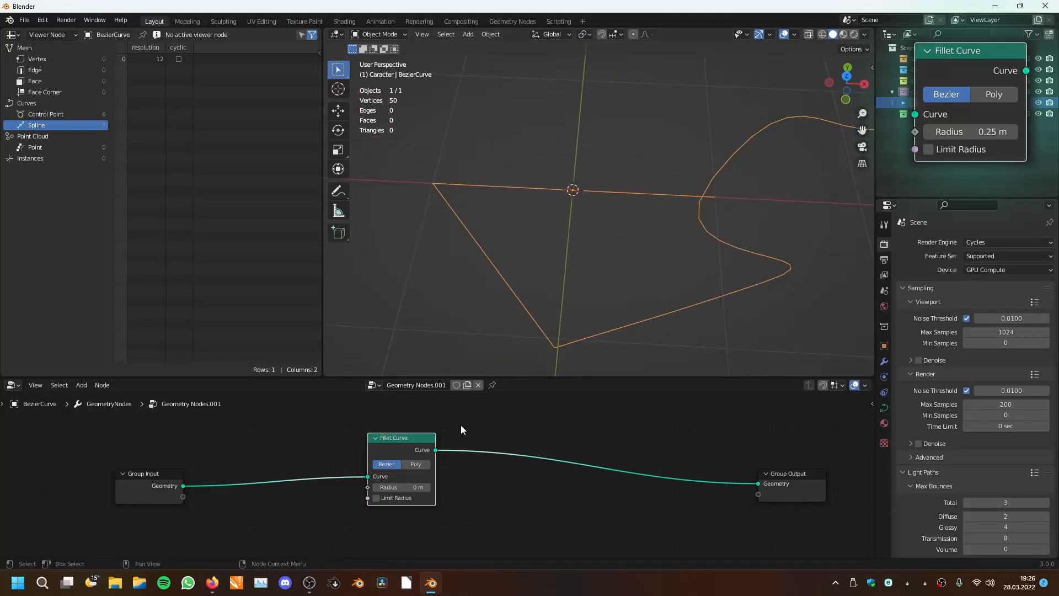
mouse_move(406, 491)
mouse_down()
mouse_move(436, 491)
mouse_move(406, 491)
mouse_up()
middle_drag(768, 236, 541, 103)
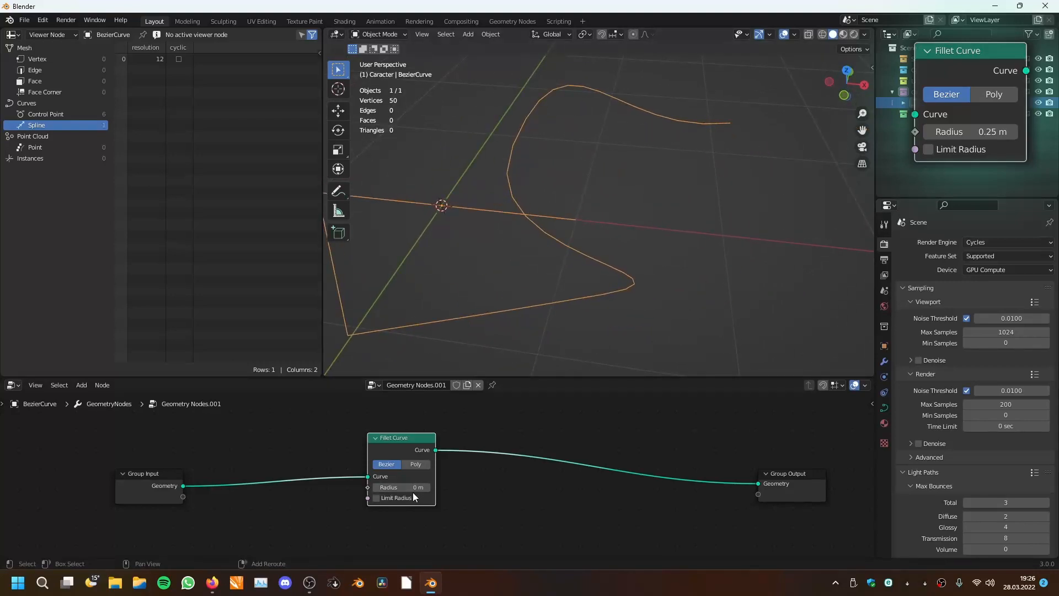
mouse_move(413, 493)
mouse_down()
mouse_move(425, 492)
mouse_move(413, 488)
mouse_up()
middle_drag(529, 243, 533, 242)
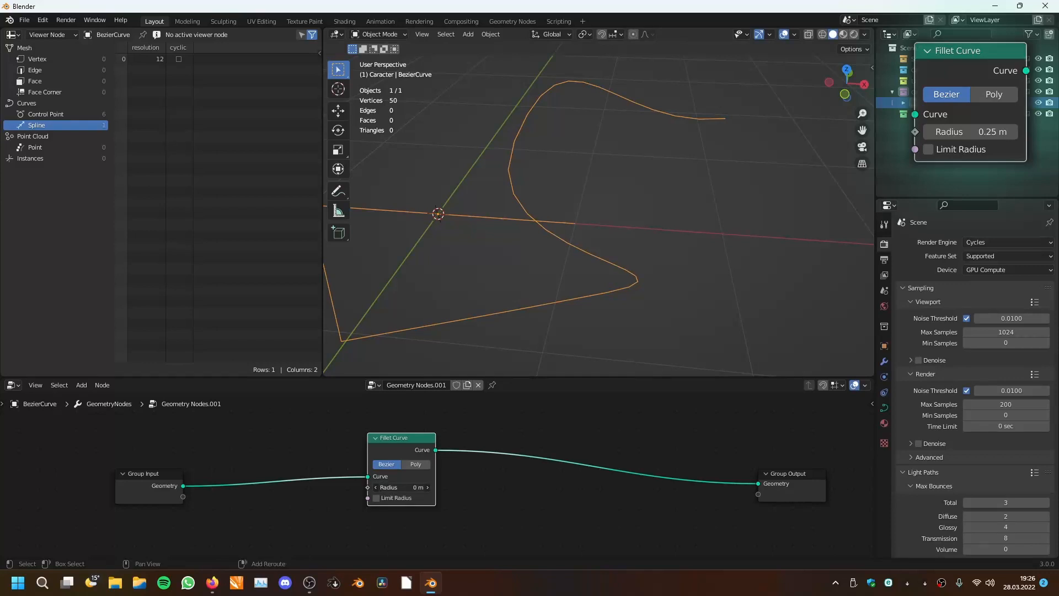
drag(413, 488, 458, 488)
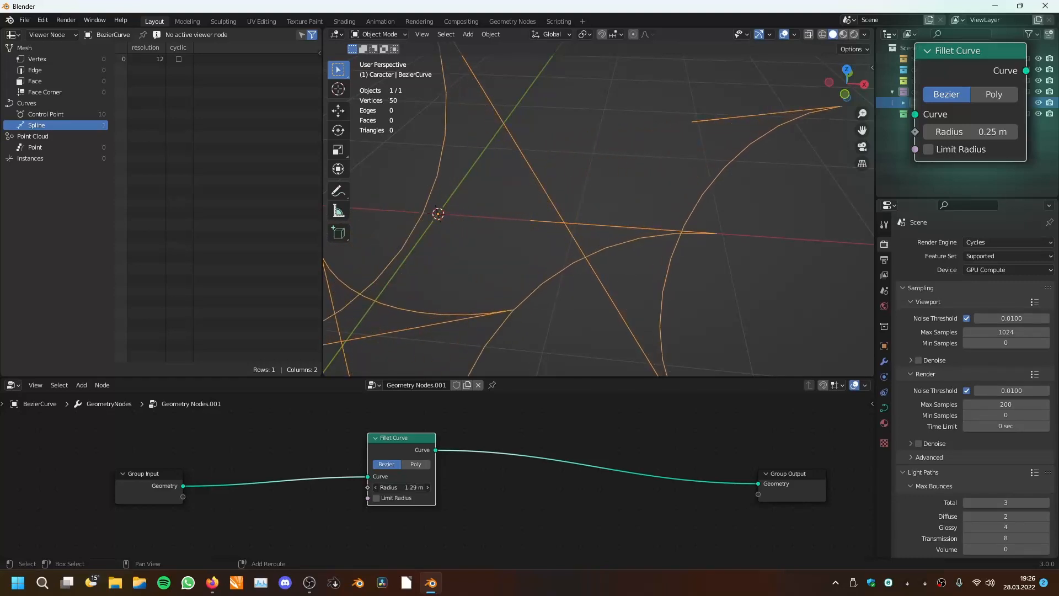
middle_drag(557, 110, 528, 267)
- Test Limit Radius on the Fillet Curve node while lowering the radius to 0.38 m, leaving the option off
click(377, 497)
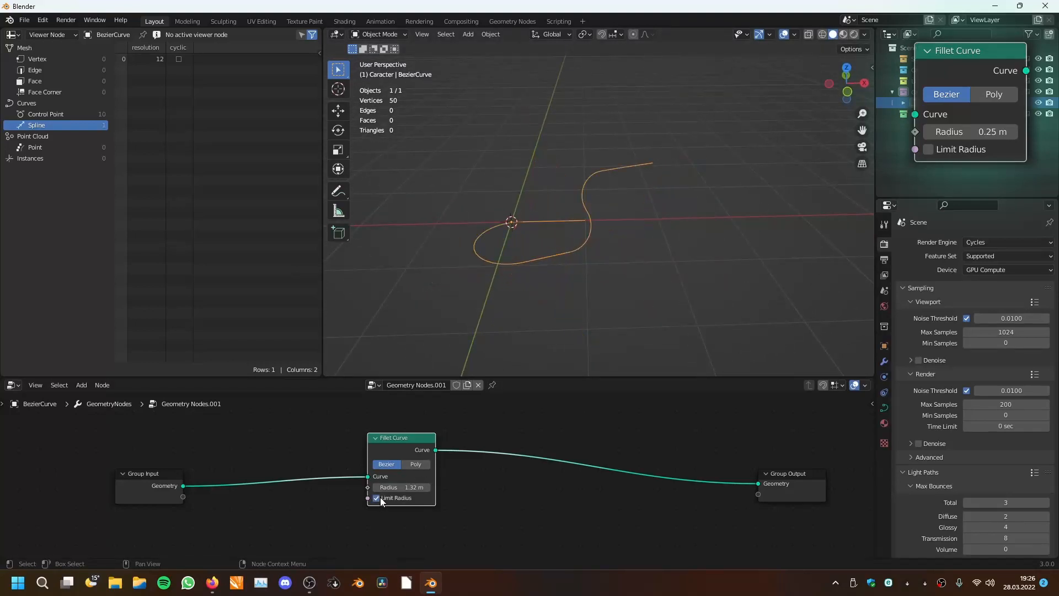
mouse_move(518, 309)
middle_down()
mouse_move(545, 286)
mouse_move(530, 309)
middle_up()
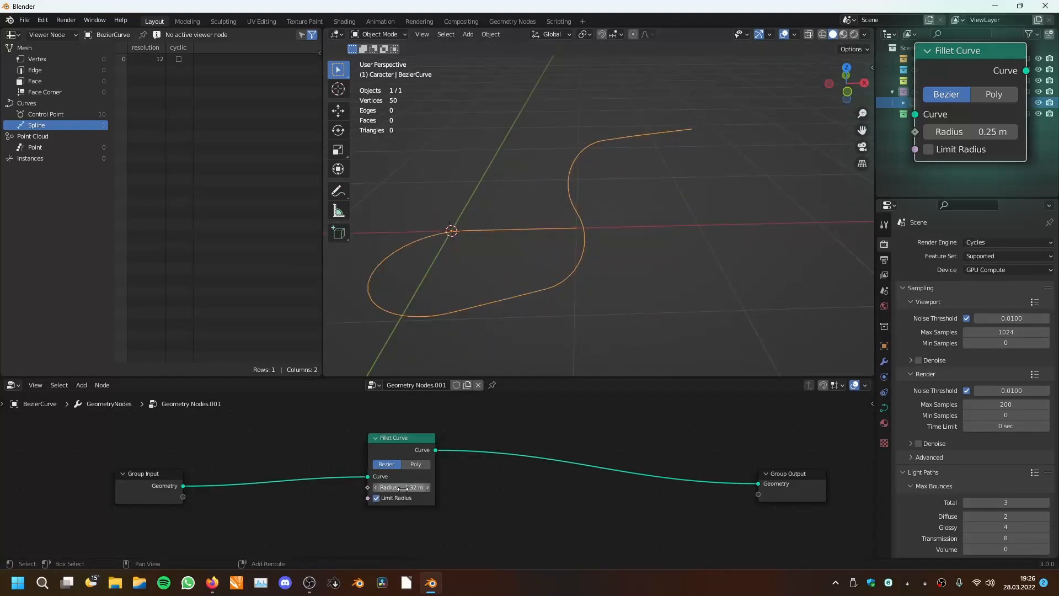
mouse_move(407, 487)
mouse_down()
mouse_move(419, 487)
mouse_move(353, 488)
mouse_move(386, 490)
mouse_up()
click(376, 497)
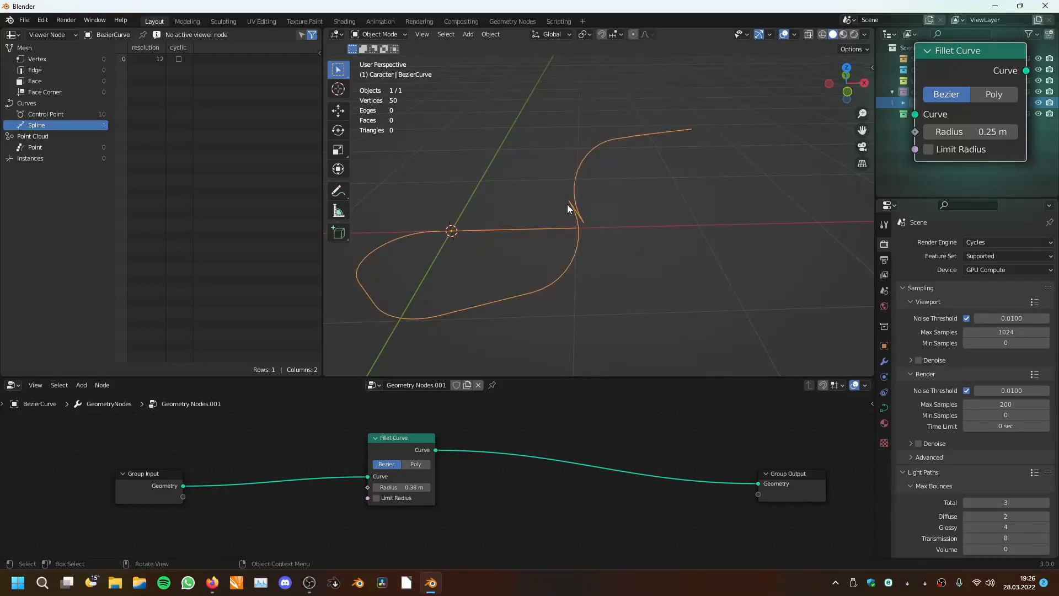
- Switch the Fillet Curve node to Poly mode with a count of 5 and a radius of 0.42 m
click(416, 465)
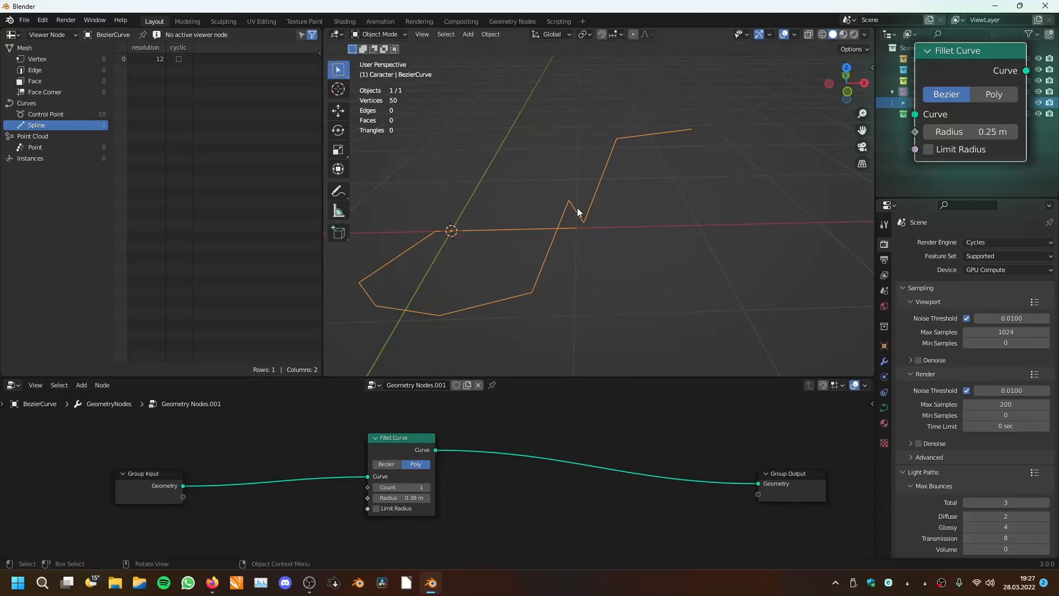
middle_drag(575, 208, 612, 260)
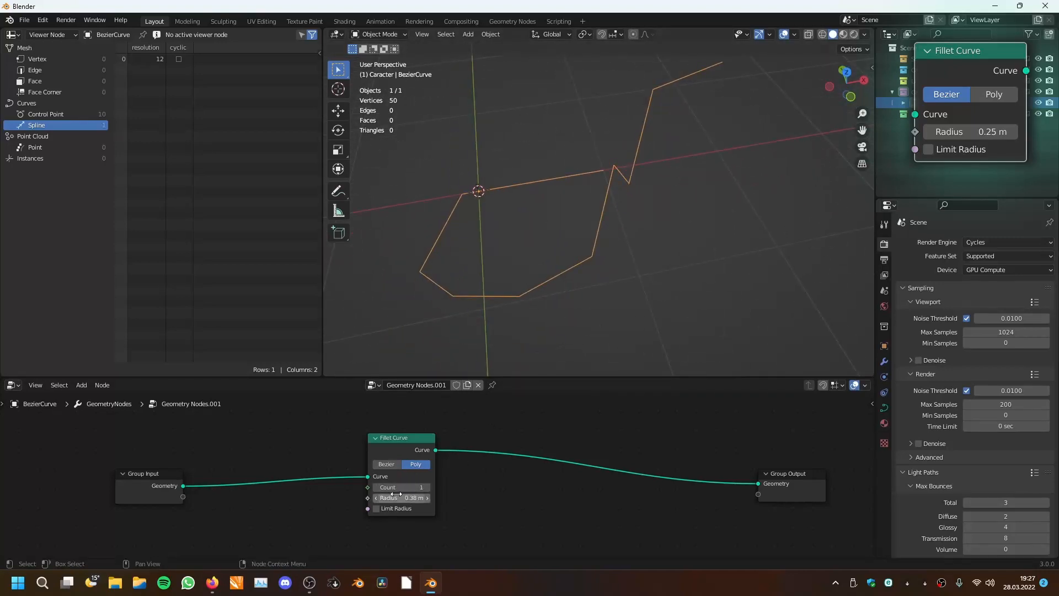
drag(413, 498, 418, 498)
click(428, 488)
click(428, 488)
click(428, 488)
click(428, 488)
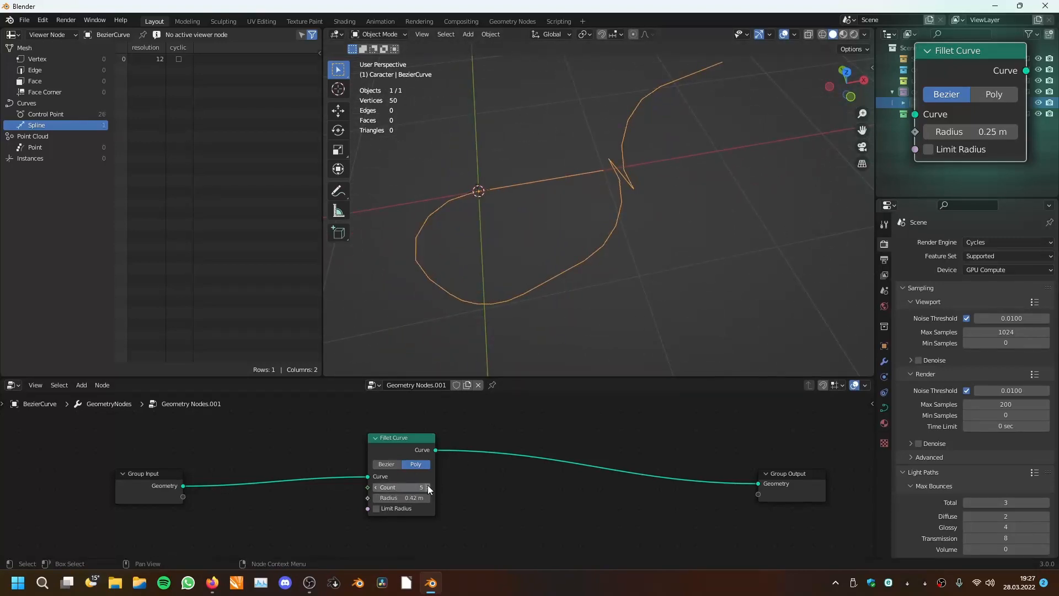
click(377, 488)
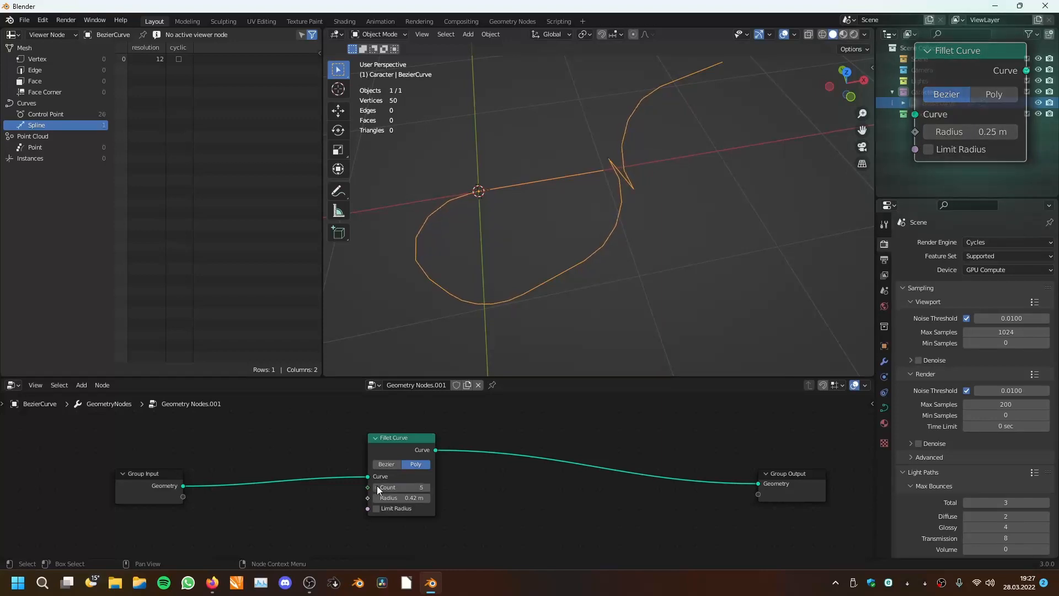
click(376, 488)
click(377, 488)
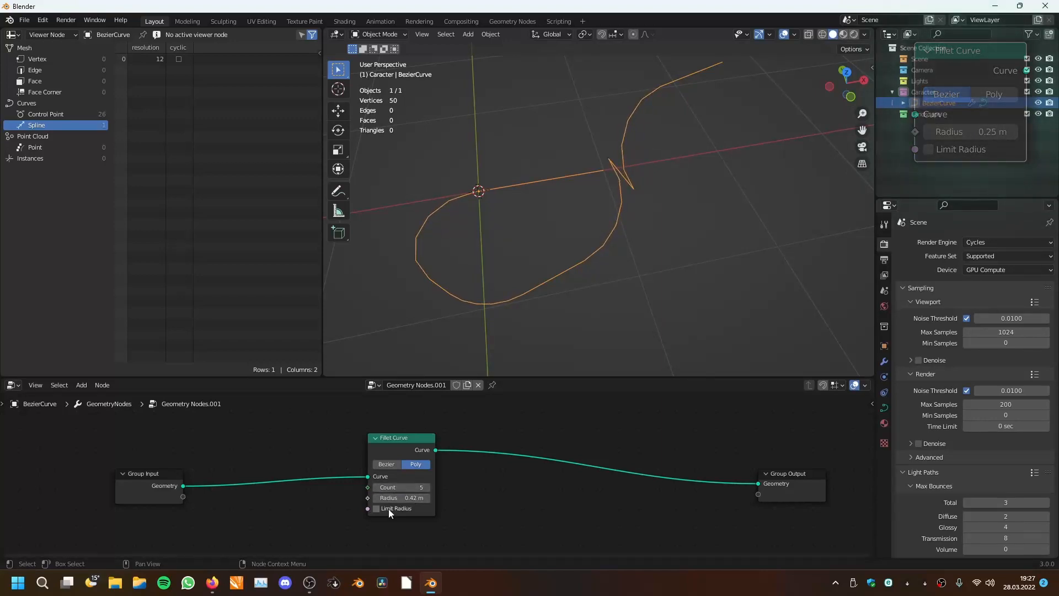
- Switch Limit Radius on the Fillet Curve node on and off again while viewing the curve
click(385, 509)
click(385, 508)
middle_drag(655, 241, 617, 214)
- Detach the Fillet Curve node from the chain and delete it, keeping Group Input linked to Group Output
scroll(437, 444, down, 4)
mouse_move(438, 445)
middle_down()
mouse_move(446, 405)
mouse_move(452, 440)
middle_up()
scroll(445, 405, up, 4)
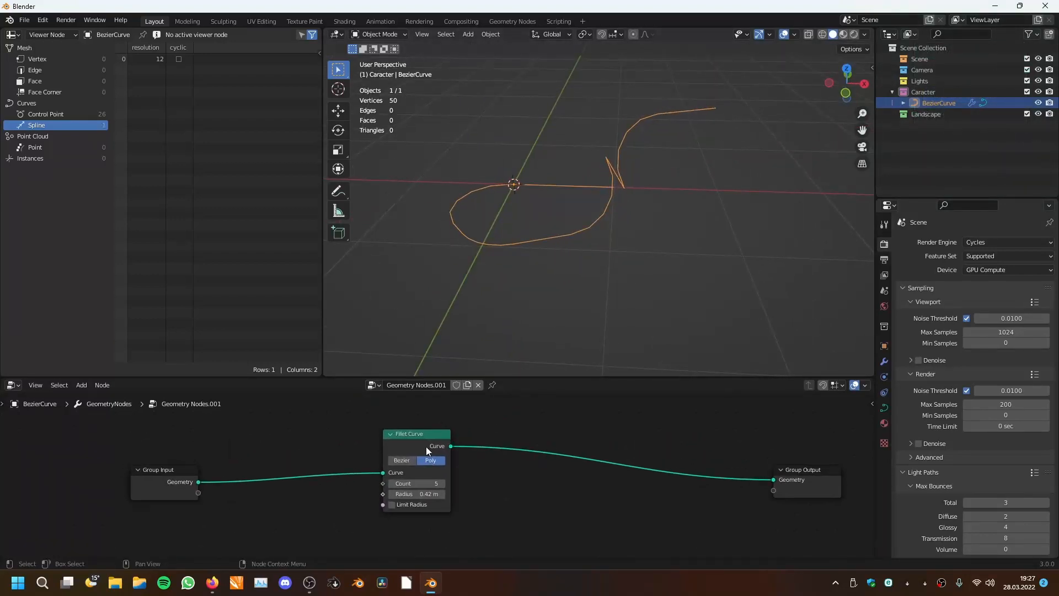
alt+drag(413, 448, 525, 412)
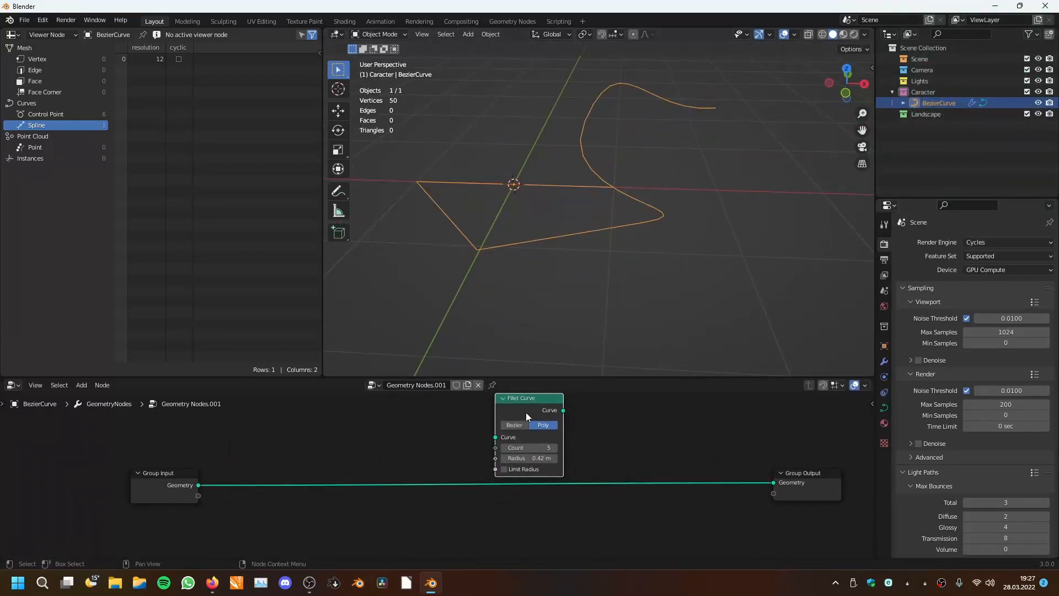
key(x)
- Add a Resample Curve node and place it above the link between Group Input and Group Output
key(shift+a)
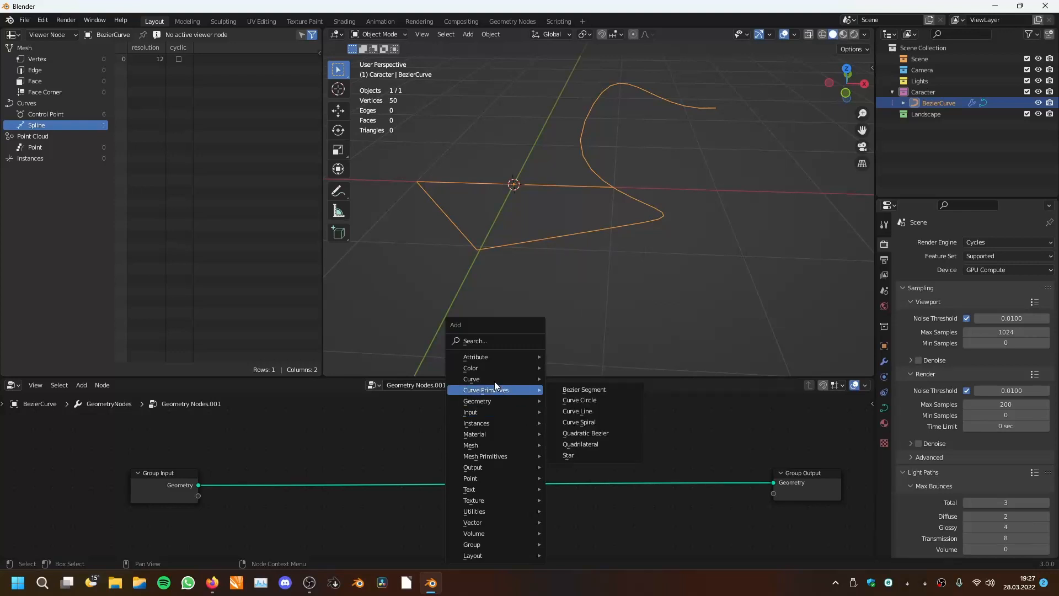
mouse_move(480, 379)
click(588, 147)
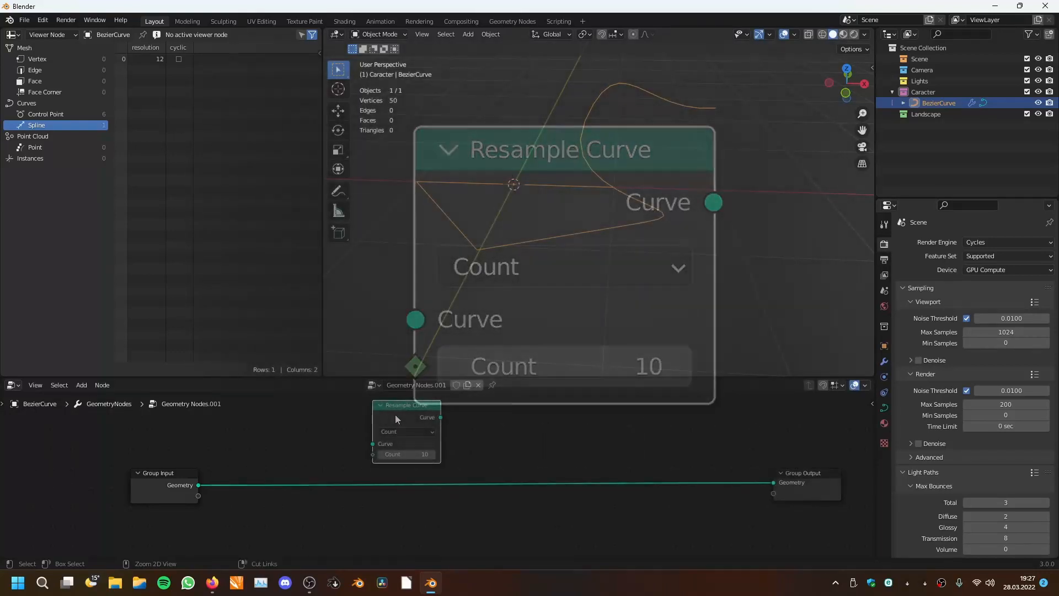
click(410, 417)
drag(409, 417, 423, 425)
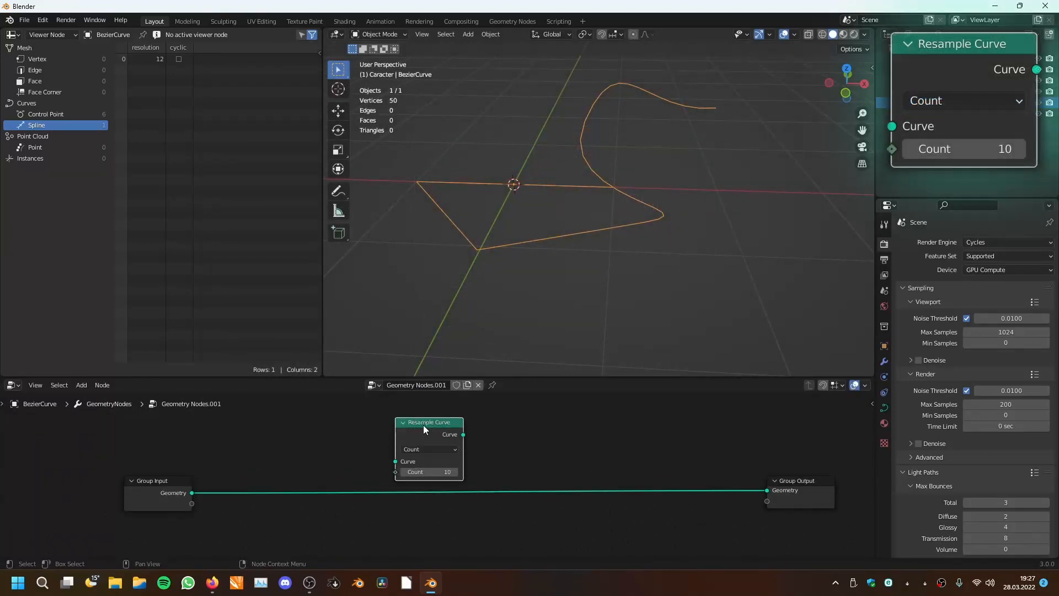
mouse_move(434, 443)
mouse_down()
mouse_move(462, 443)
mouse_move(444, 443)
mouse_up()
- Insert the Resample Curve node into the link between Group Input and Group Output, close to Group Input
middle_drag(580, 179, 624, 251)
drag(438, 435, 417, 468)
middle_drag(585, 271, 591, 183)
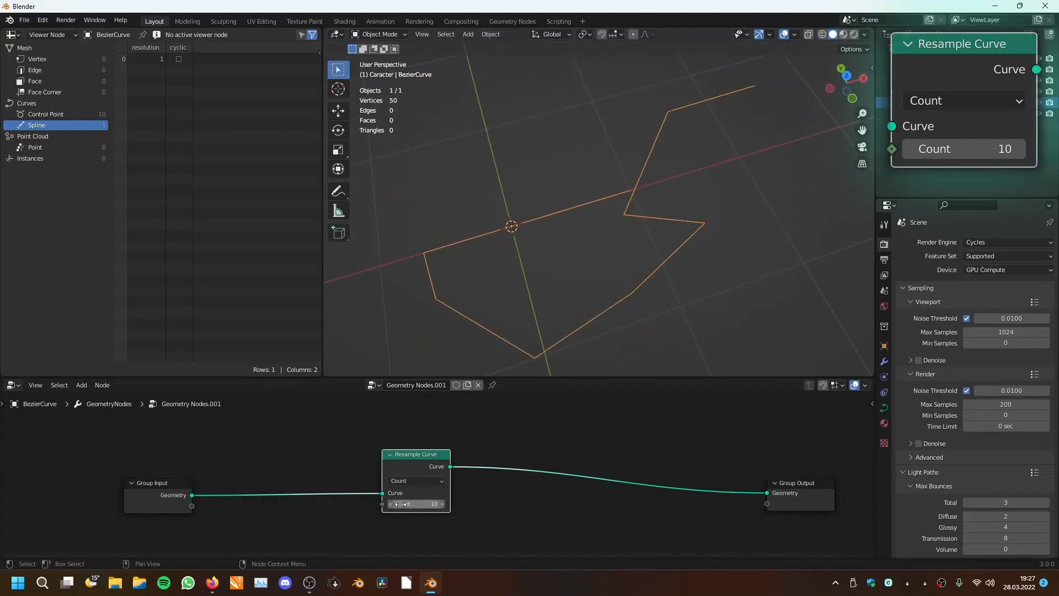
drag(415, 492, 331, 502)
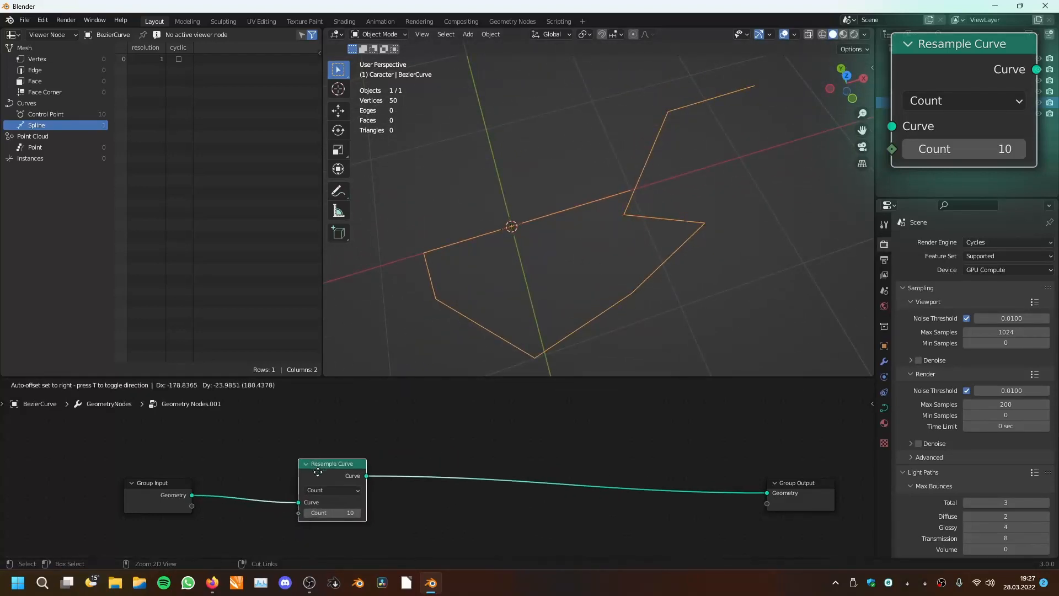
mouse_move(584, 276)
middle_down()
mouse_move(595, 259)
mouse_move(564, 234)
mouse_move(577, 220)
mouse_move(572, 291)
middle_up()
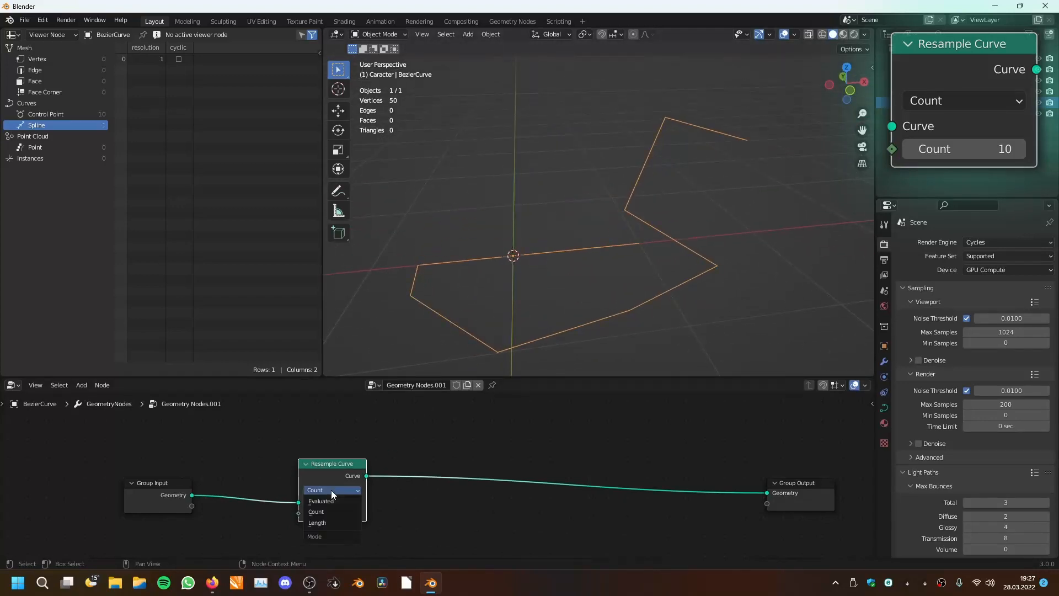
- Switch Resample Curve to Length mode and try stretching the curve by moving its end control point in Edit Mode
click(325, 522)
key(Tab)
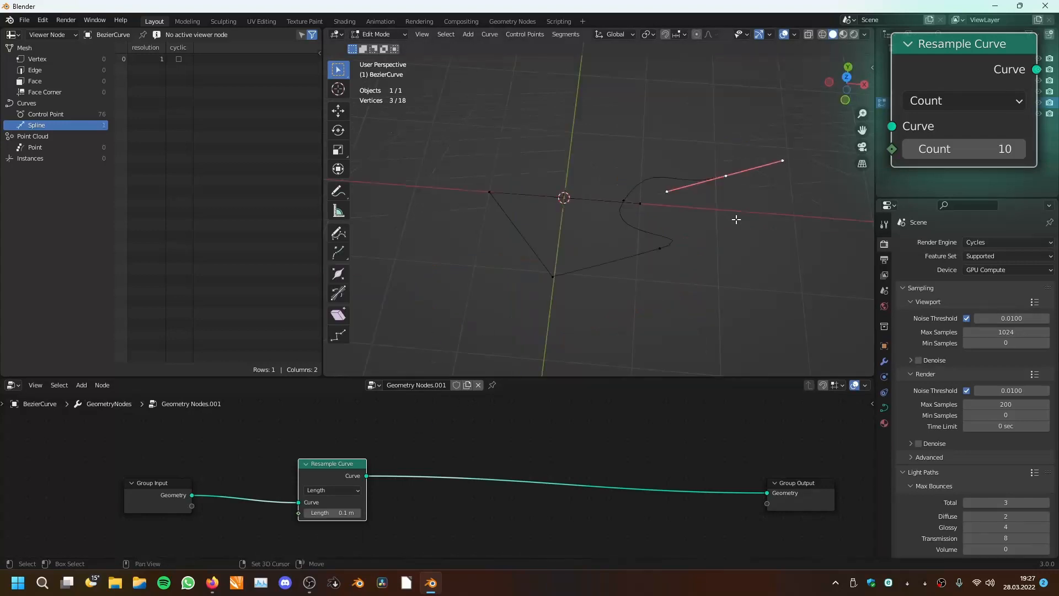
shift+middle_drag(736, 220, 578, 221)
key(g)
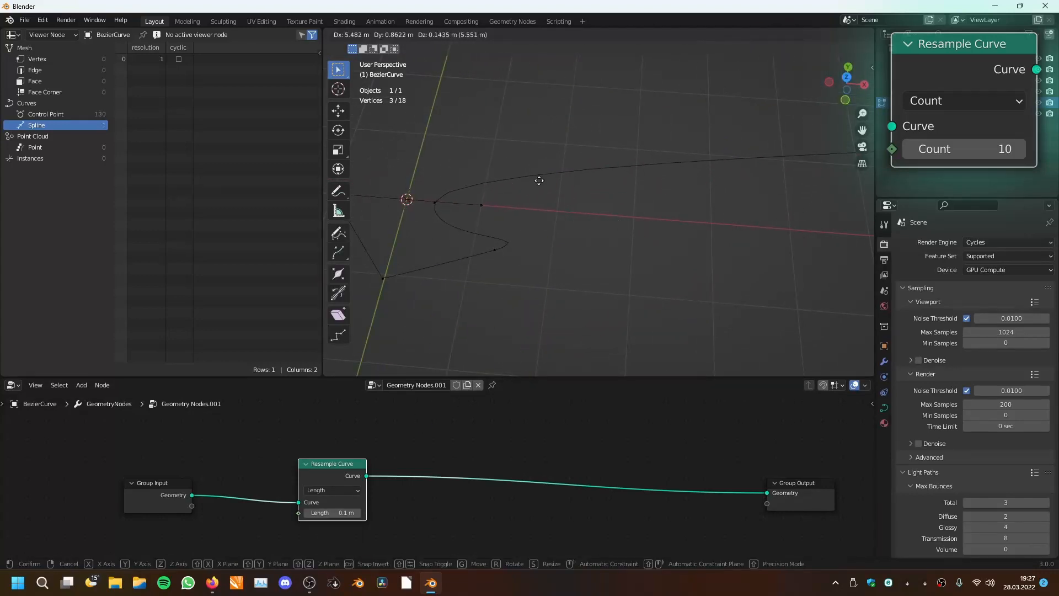
click(497, 226)
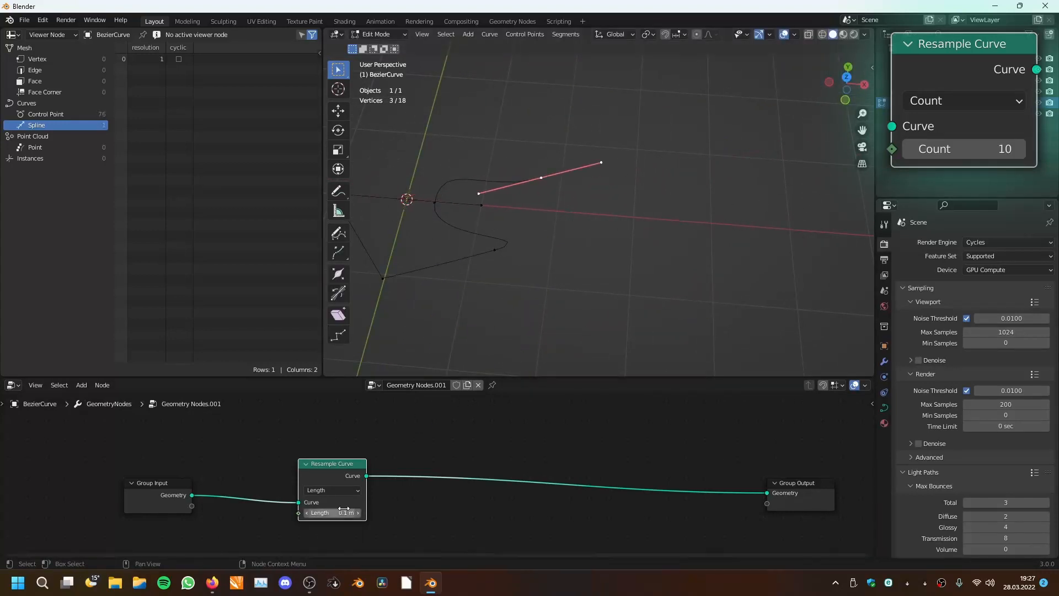
- Set Resample Curve back to Count mode, test moving the end control point, and return to Object Mode
scroll(390, 472, up, 2)
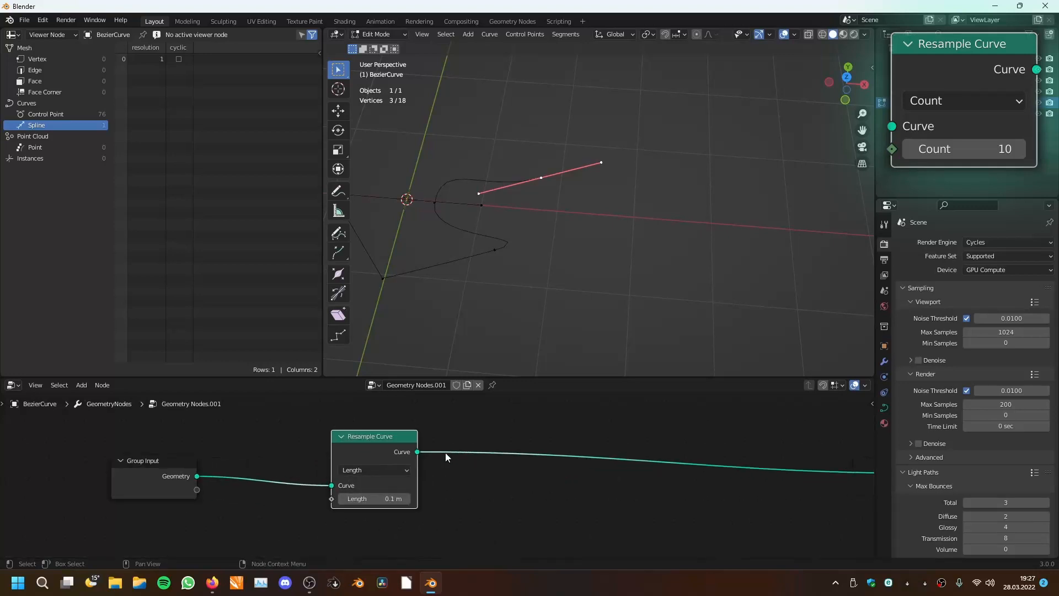
click(373, 470)
click(373, 499)
scroll(565, 265, down, 4)
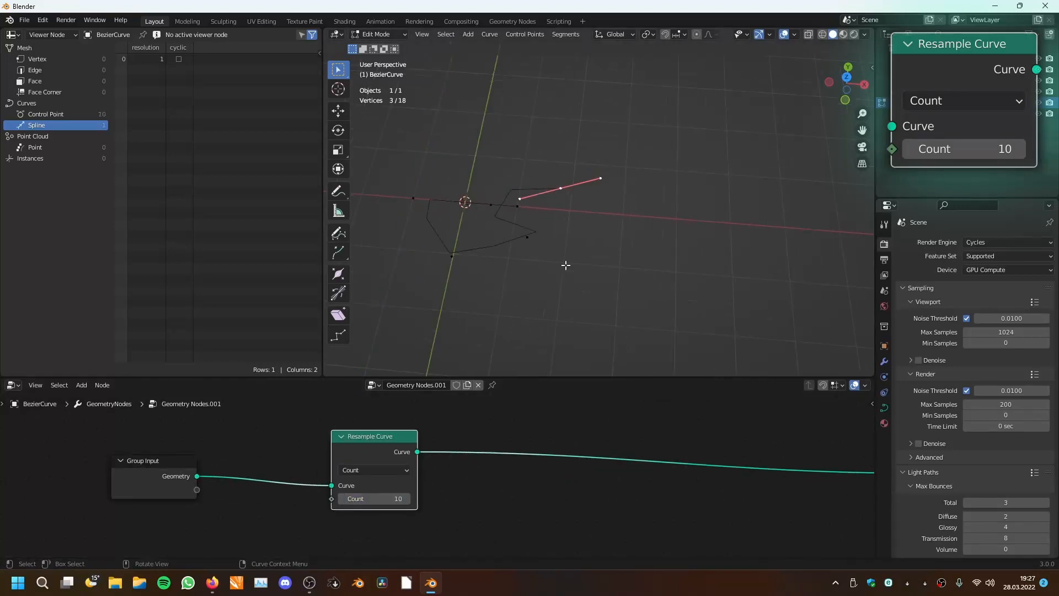
key(g)
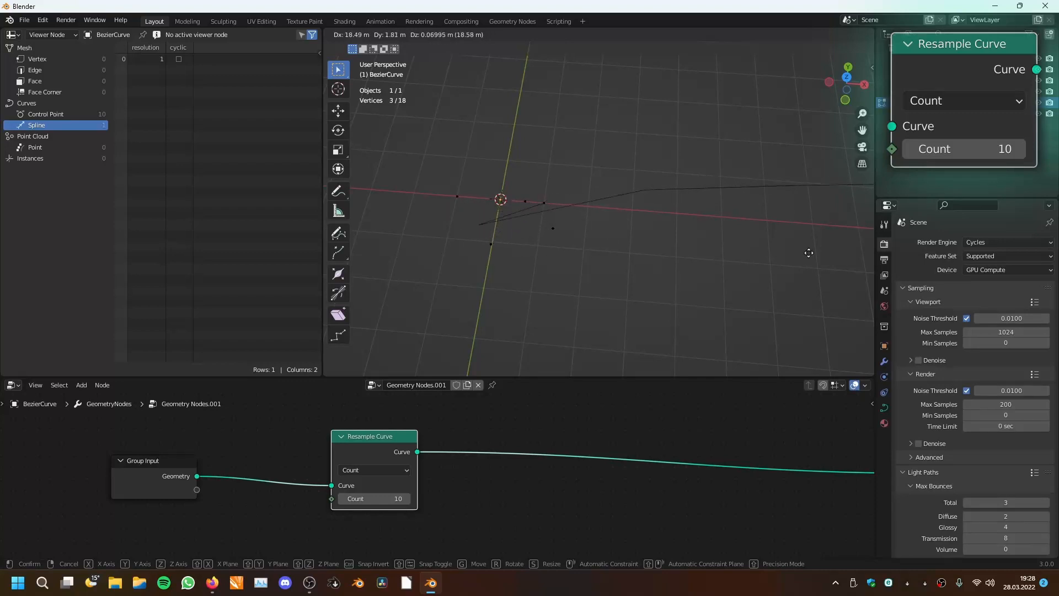
click(576, 278)
key(Tab)
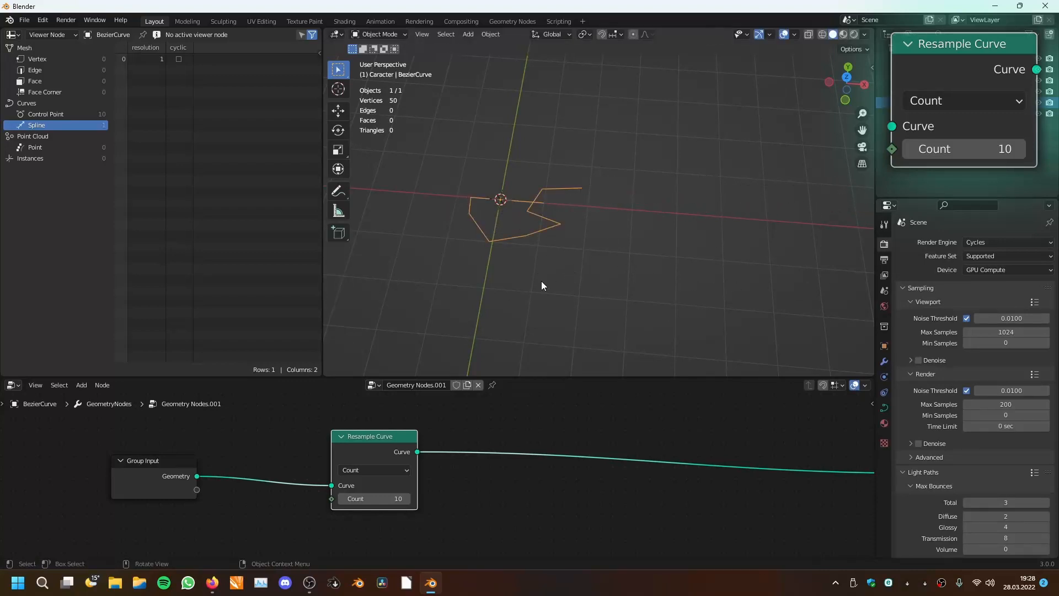
- Test Resample Curve counts up to 178 while viewing the curve, and leave the count at 99
middle_drag(541, 281, 568, 237)
scroll(568, 237, up, 3)
drag(381, 498, 419, 498)
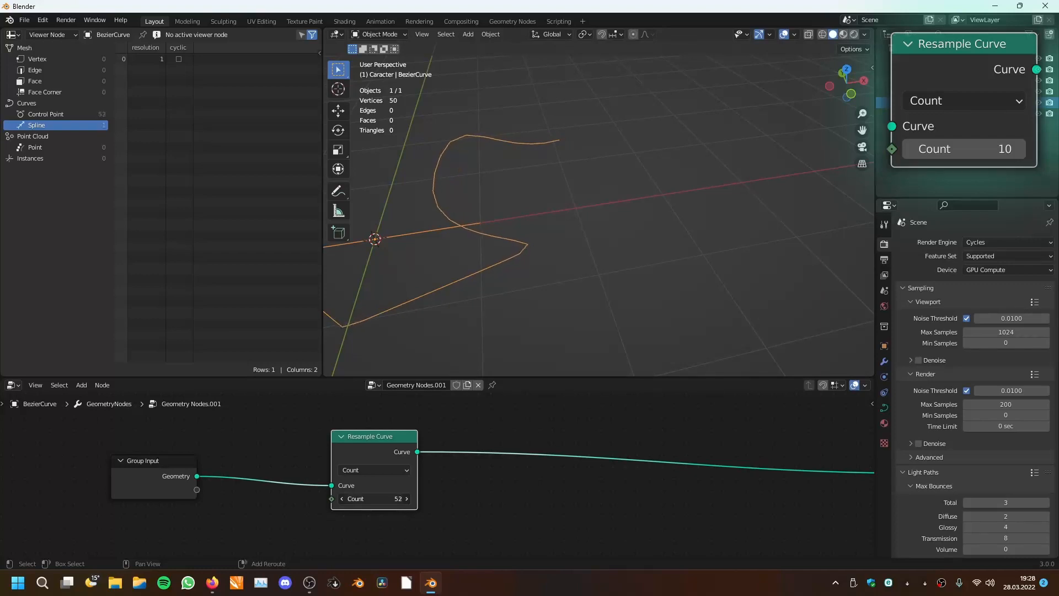
shift+drag(498, 242, 677, 217)
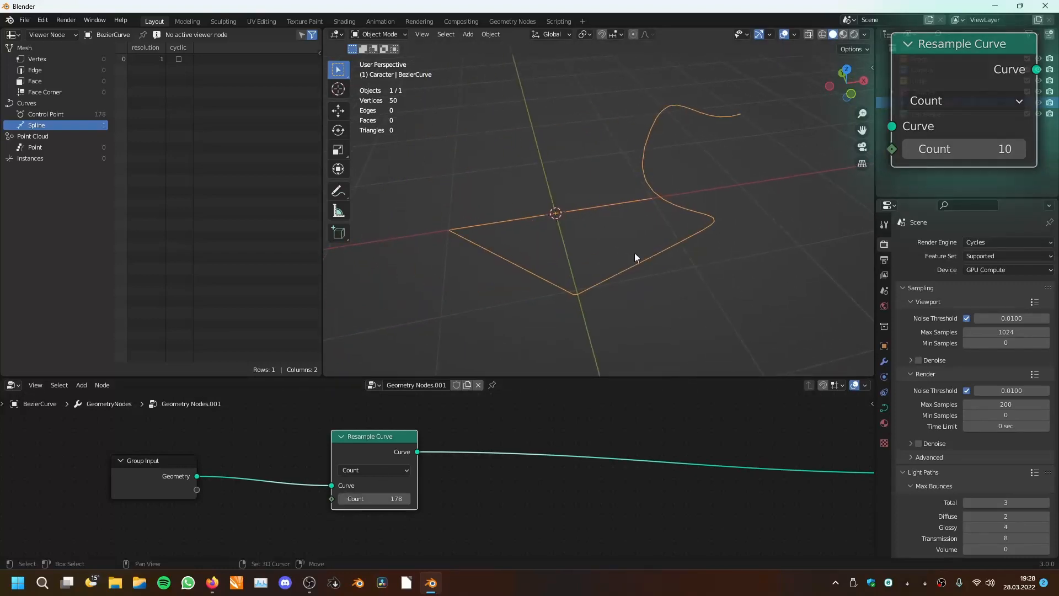
drag(380, 498, 420, 499)
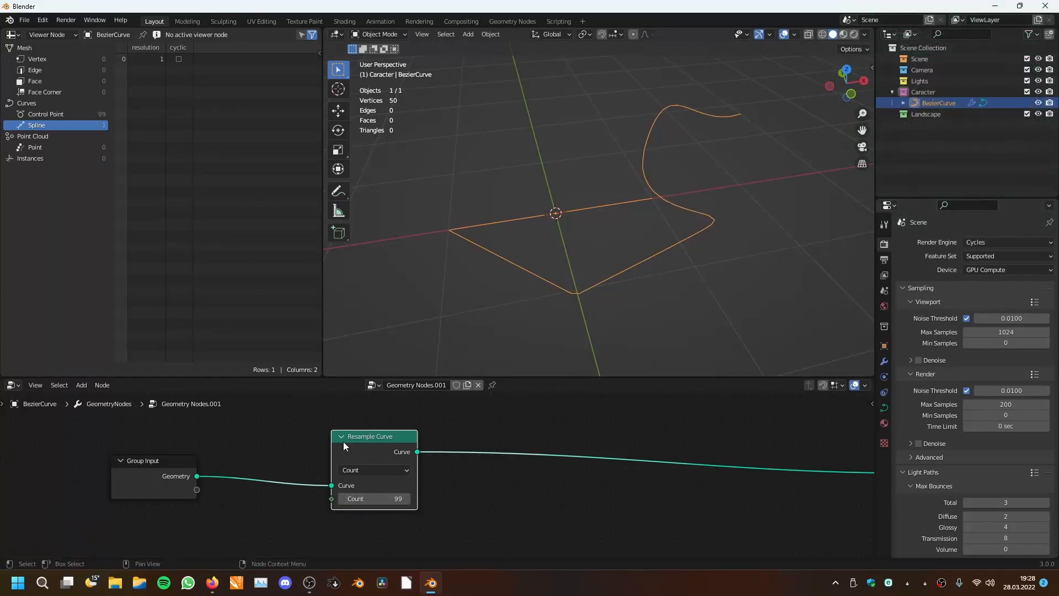
- Delete the Resample Curve node while keeping Group Input connected to Group Output
scroll(433, 466, down, 3)
key(ctrl+x)
scroll(542, 450, up, 3)
- Add a Reverse Curve node and insert it into the link between Group Input and Group Output
key(shift+a)
mouse_move(472, 377)
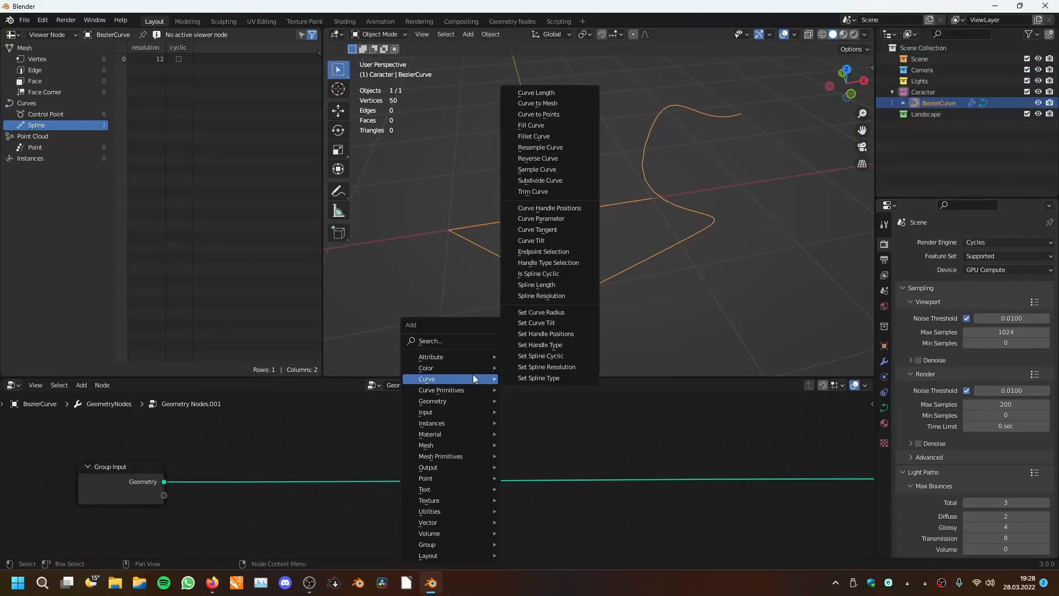
click(538, 158)
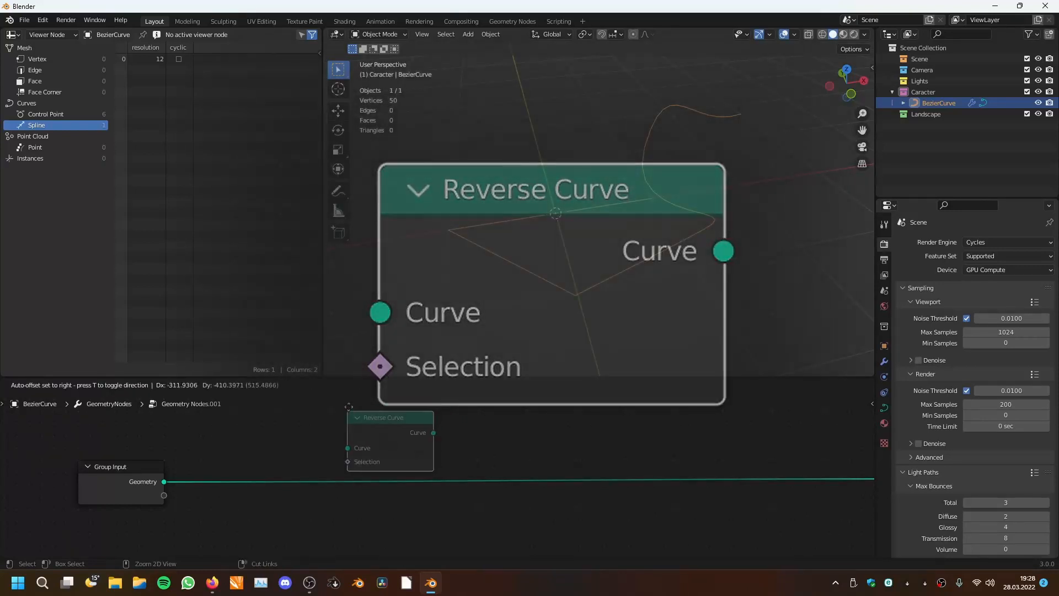
click(347, 415)
key(Home)
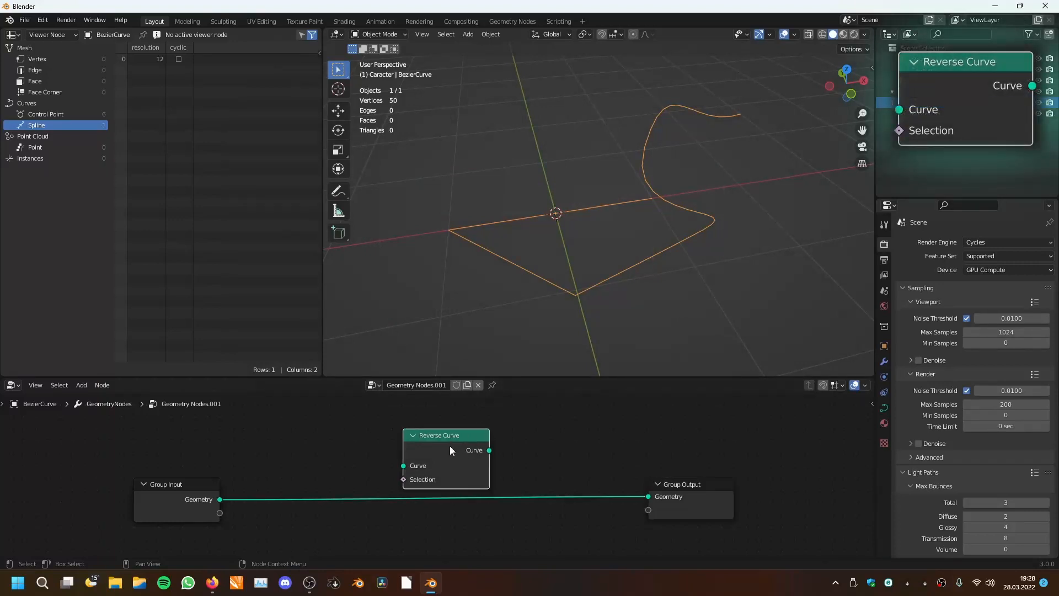
drag(450, 446, 428, 465)
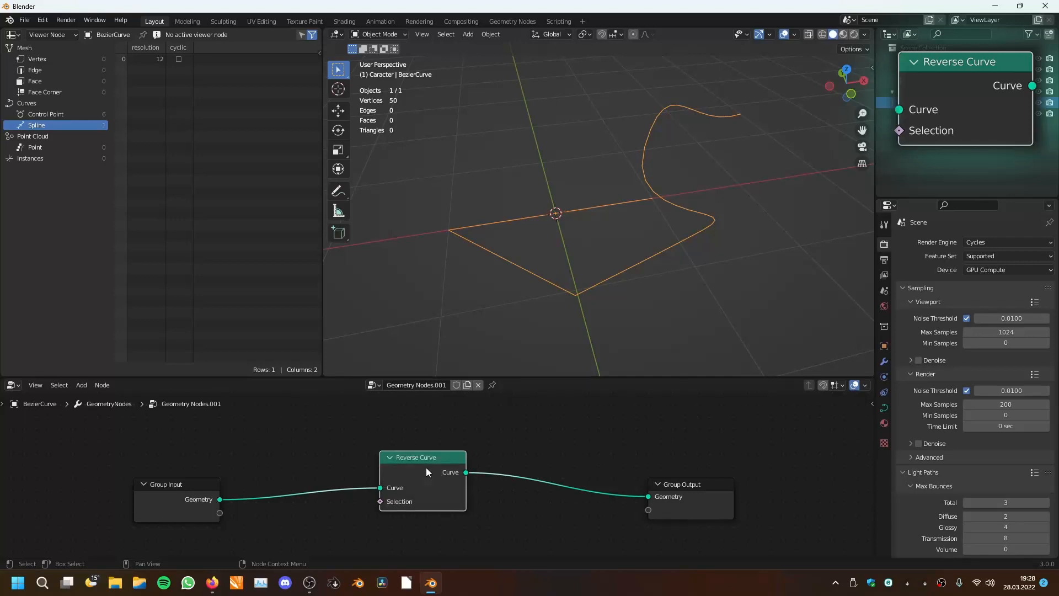
drag(426, 468, 433, 472)
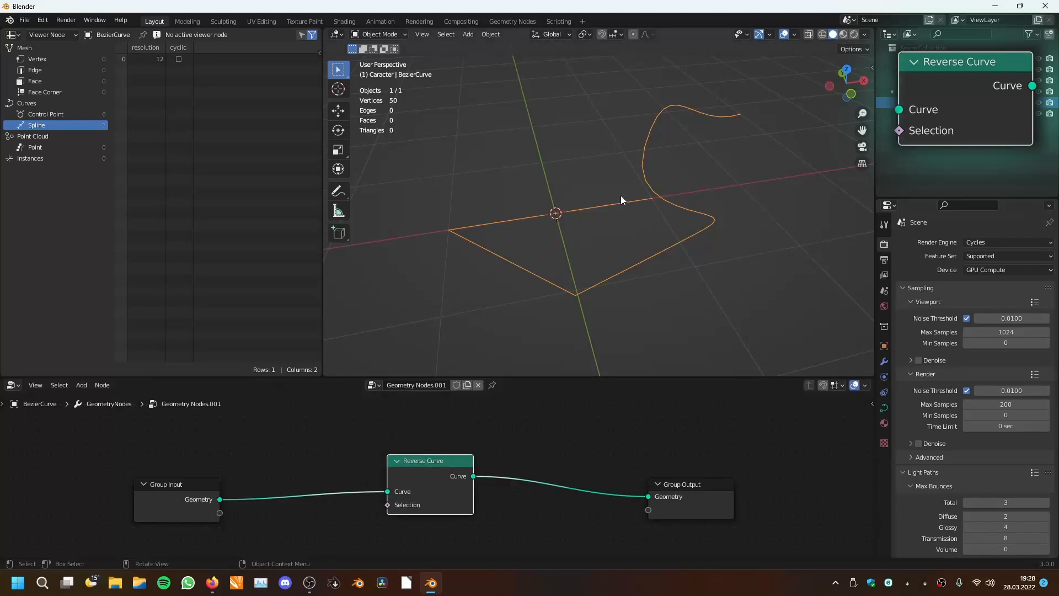
- Connect a Viewer node to the Reverse Curve output and show the Control Point data in the spreadsheet
middle_drag(620, 195, 654, 167)
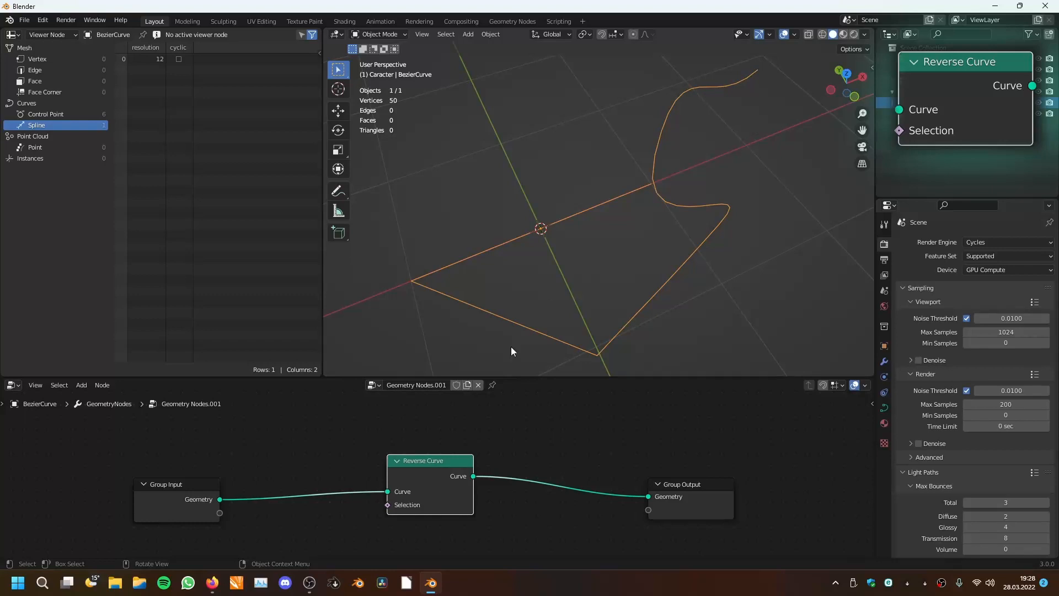
scroll(435, 472, up, 1)
ctrl+shift+click(426, 481)
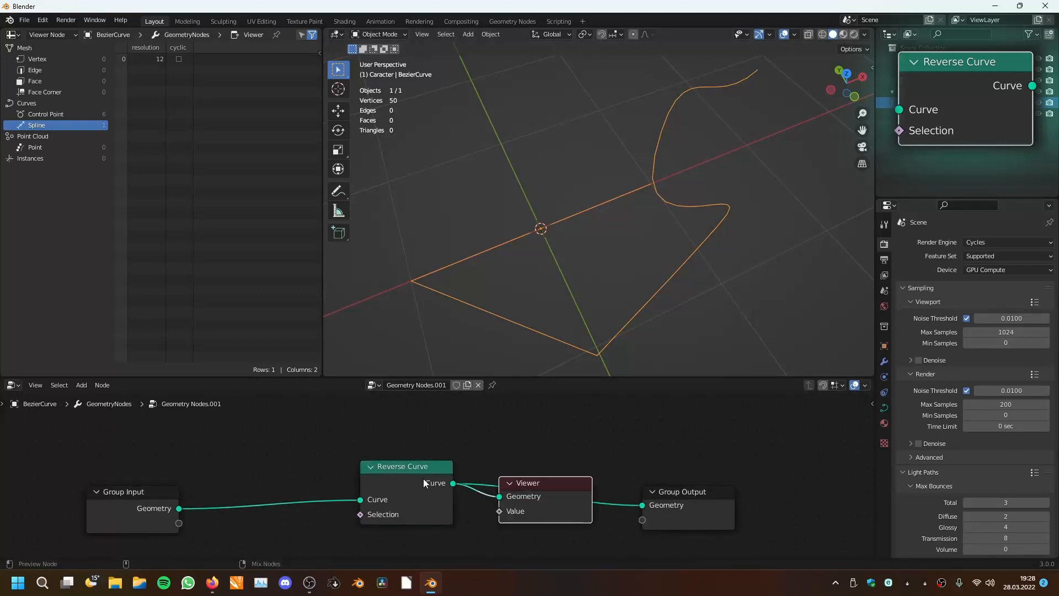
click(55, 115)
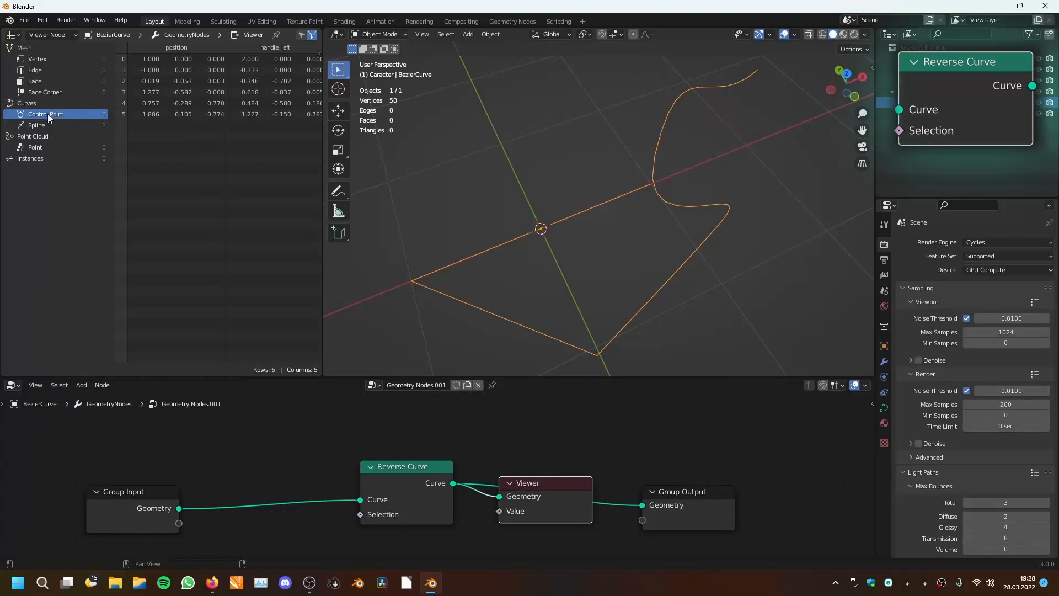
- Toggle muting of the Reverse Curve node to compare the control point order in the spreadsheet, leaving the node muted
click(413, 481)
key(m)
key(m)
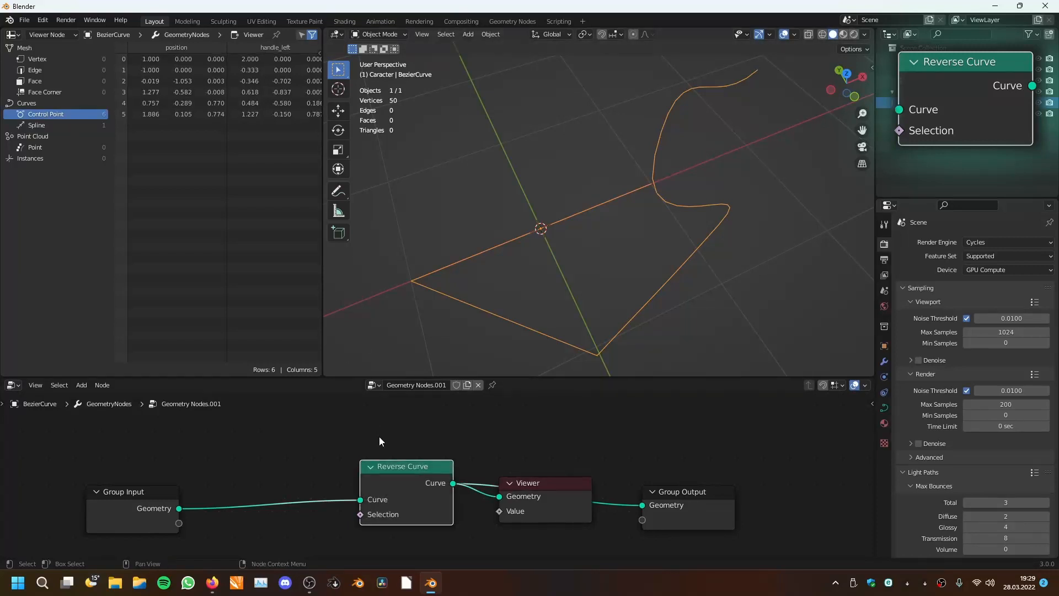
key(m)
key(m)
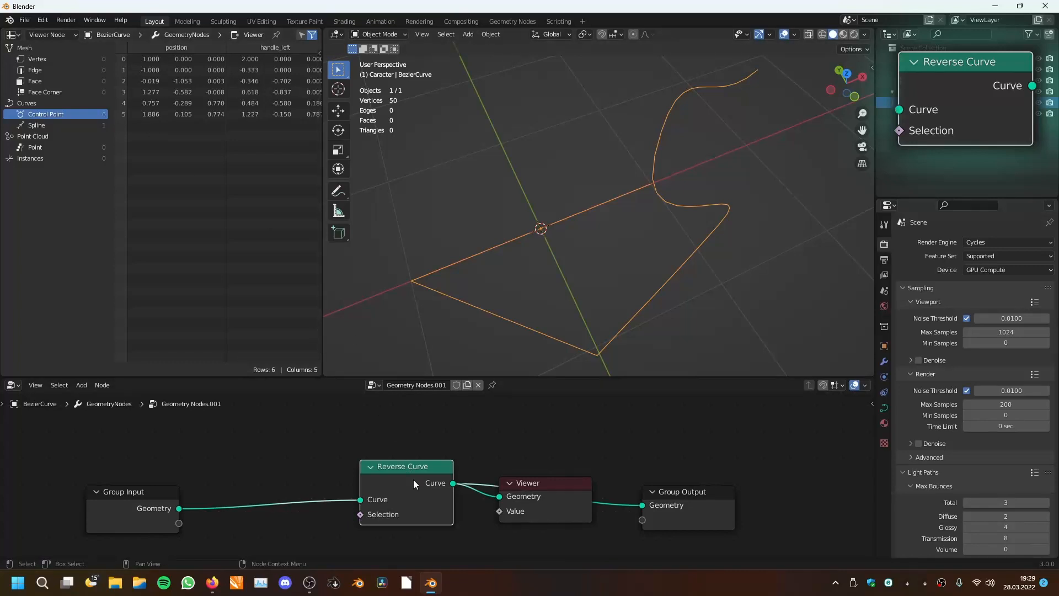
key(m)
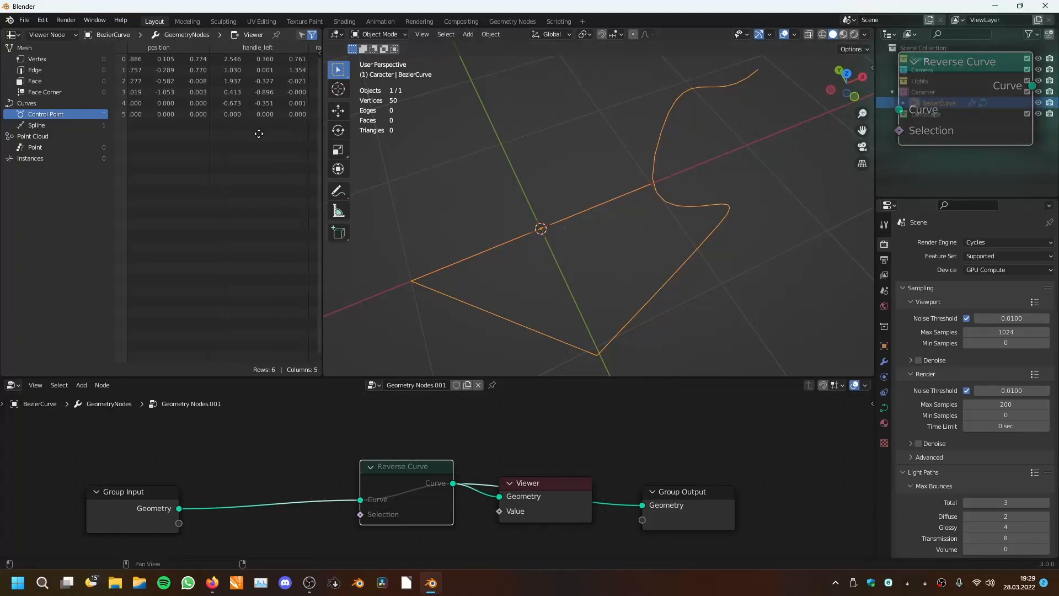
- Detach the Reverse Curve node from its links and delete it
middle_drag(678, 293, 630, 245)
alt+drag(403, 489, 389, 449)
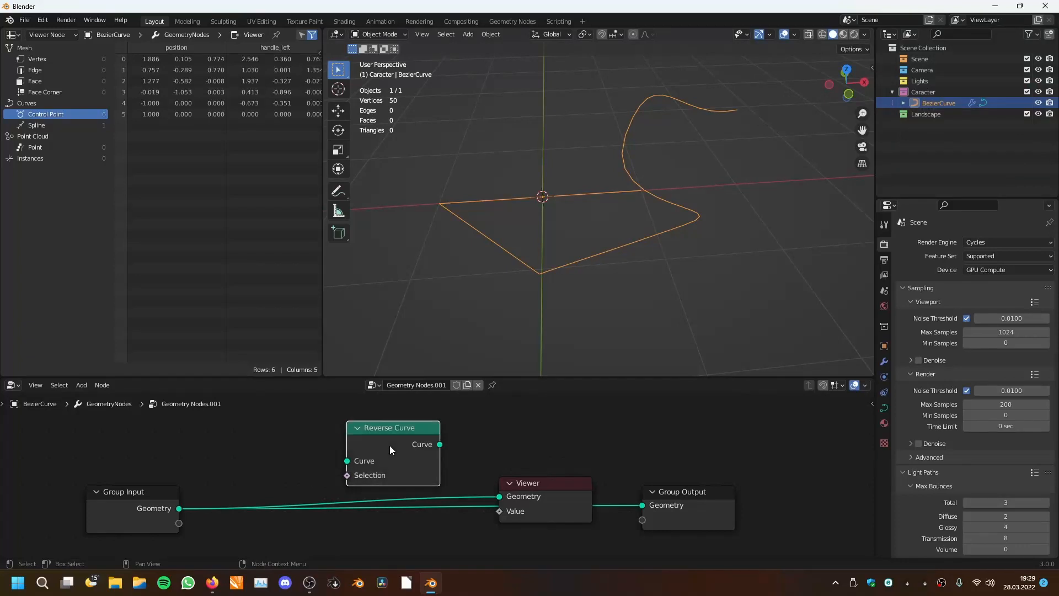
key(x)
- Move the Viewer node above Group Output and cut its incoming link
scroll(442, 474, down, 2)
drag(527, 491, 634, 468)
ctrl+right_drag(526, 455, 548, 475)
- Add a Sample Curve node and place it above the link between Group Input and Group Output
key(shift+a)
mouse_move(382, 379)
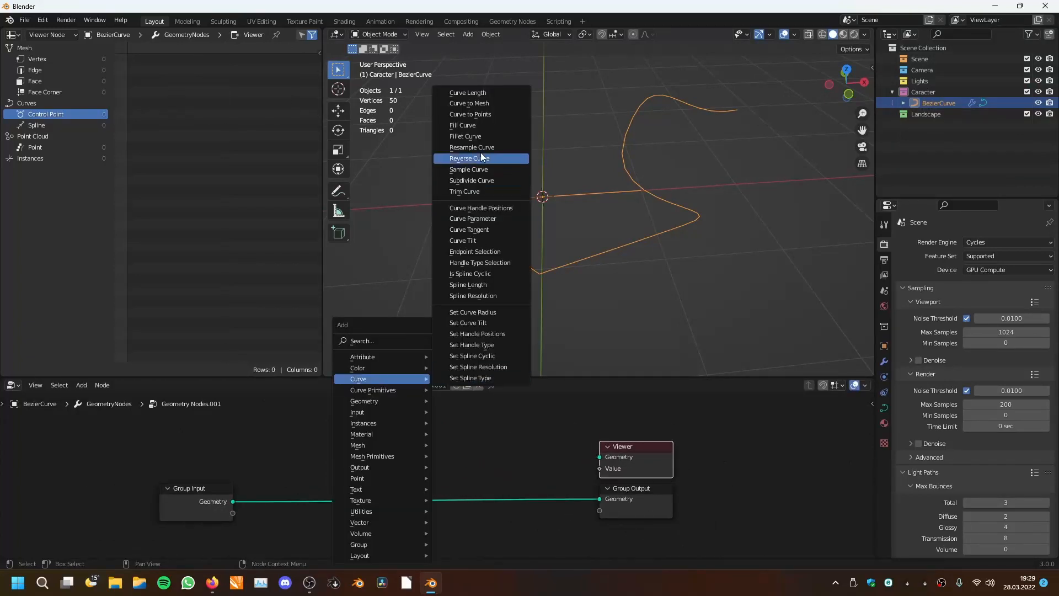
click(481, 168)
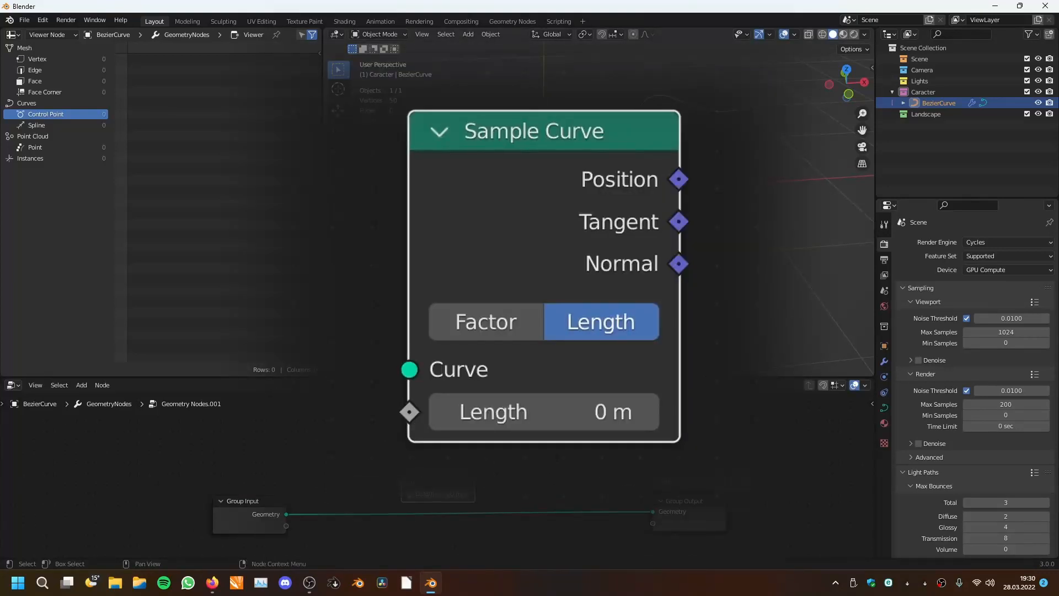
click(509, 440)
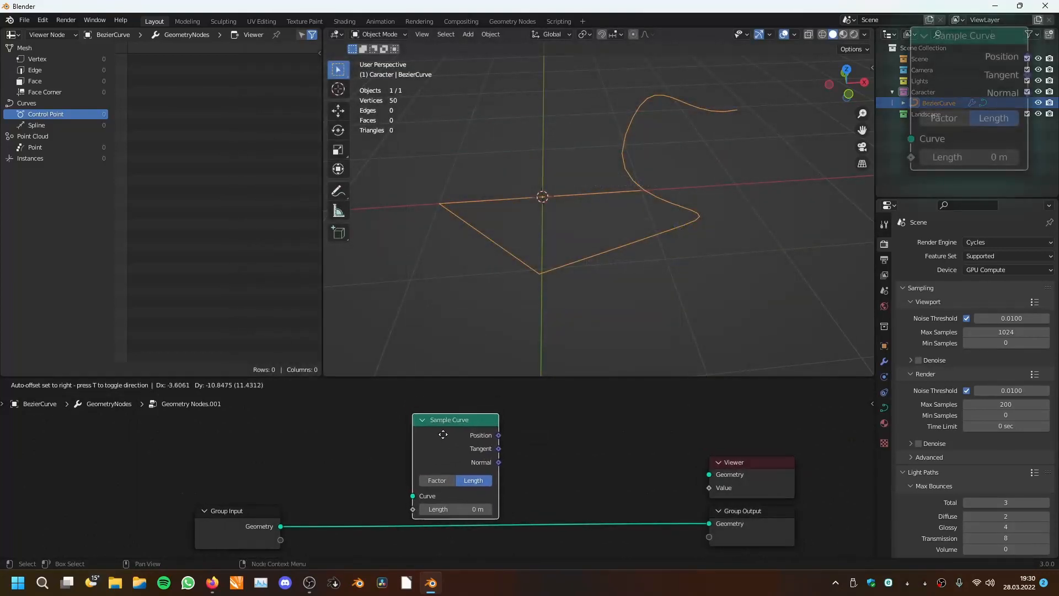
middle_drag(528, 270, 622, 203)
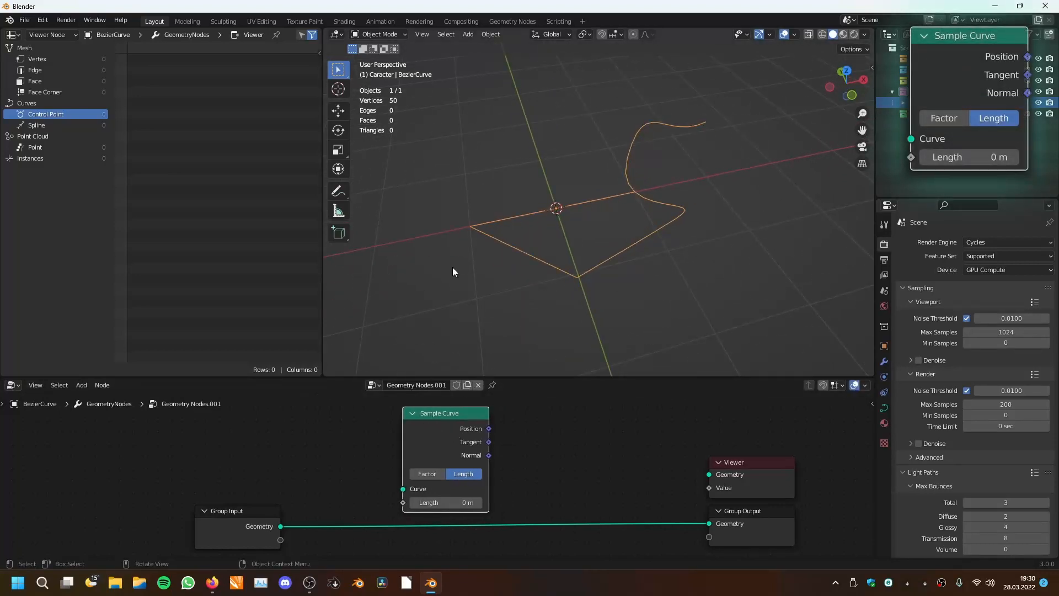
drag(488, 429, 567, 429)
drag(489, 457, 554, 424)
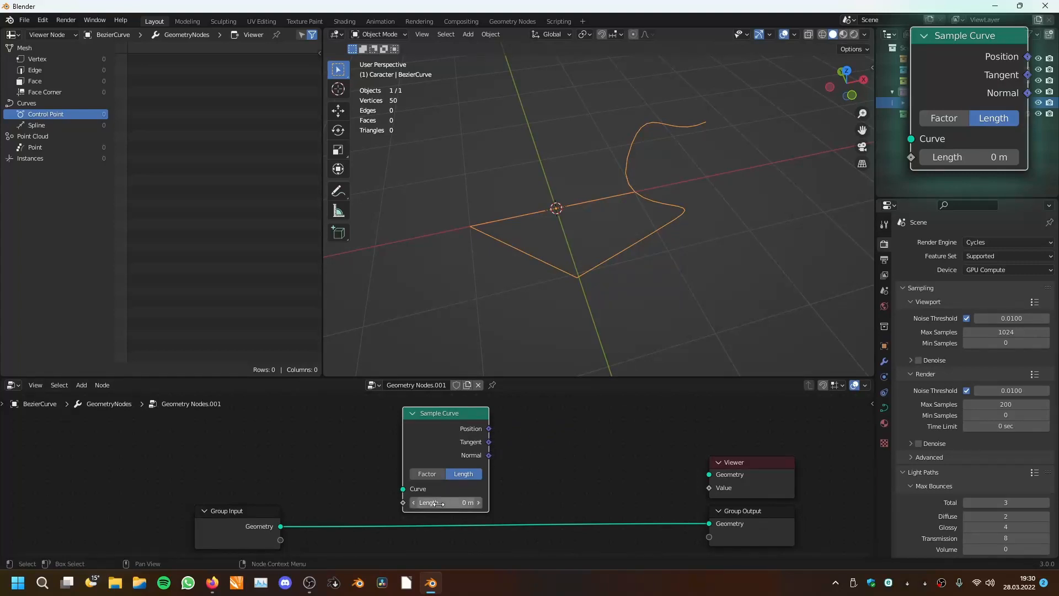
- Switch Sample Curve to Factor mode, feed it the Group Input geometry as its Curve, and position the node near Group Input
click(428, 473)
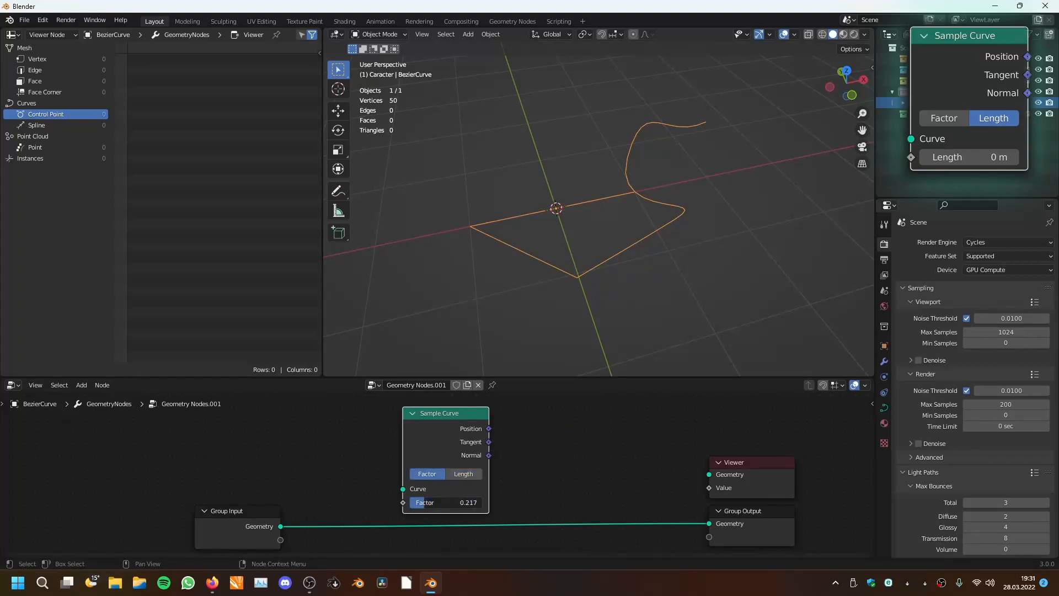
middle_drag(447, 493, 444, 462)
drag(391, 466, 399, 458)
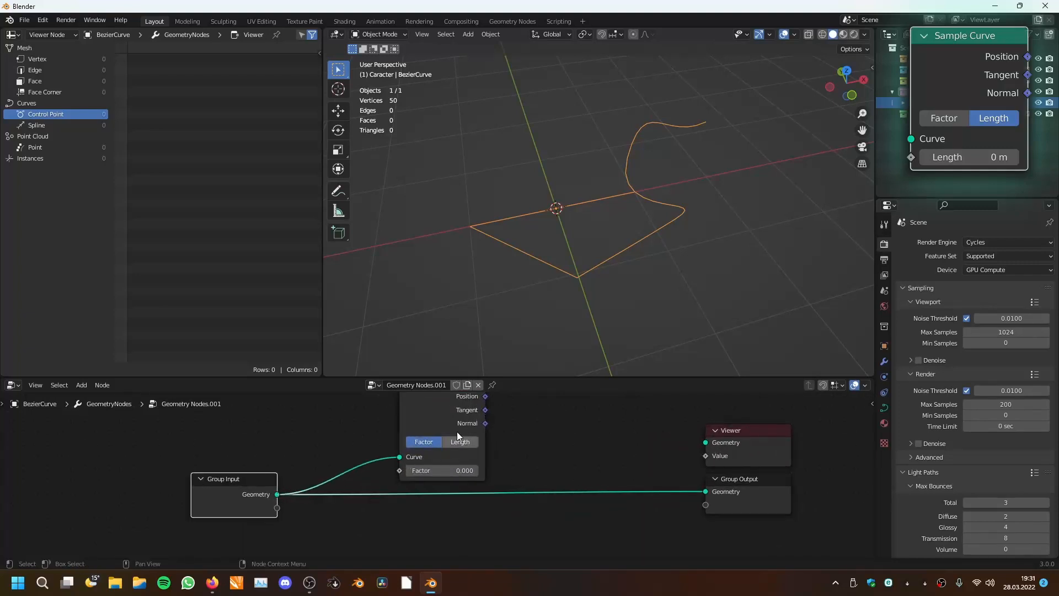
scroll(477, 432, down, 3)
middle_drag(497, 432, 499, 459)
scroll(480, 452, up, 2)
drag(426, 431, 379, 436)
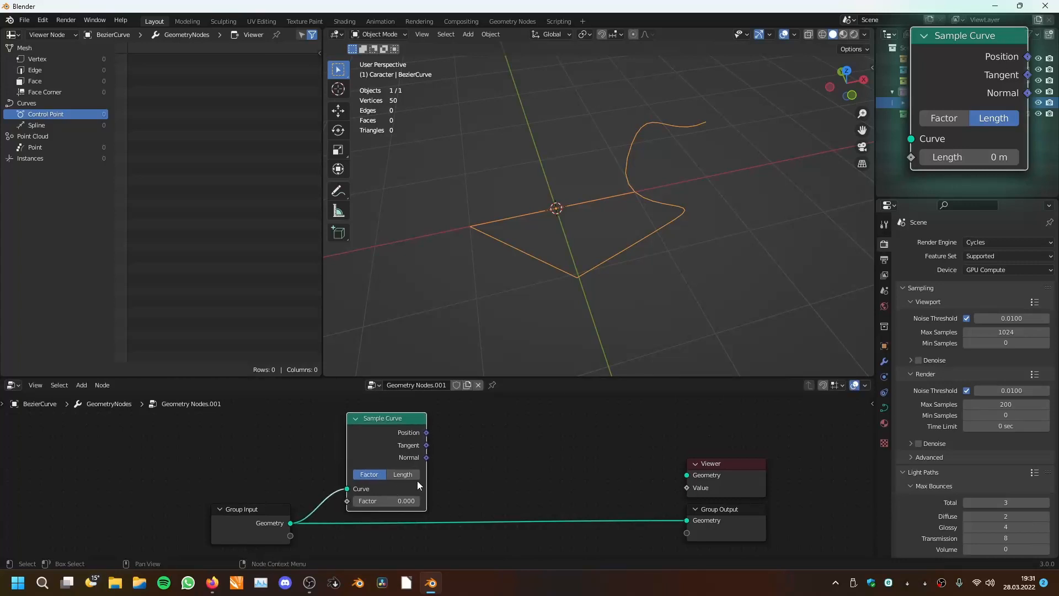
- Vary the Sample Curve factor from the start to the end of its range, finishing at 1.000
middle_drag(554, 237, 622, 240)
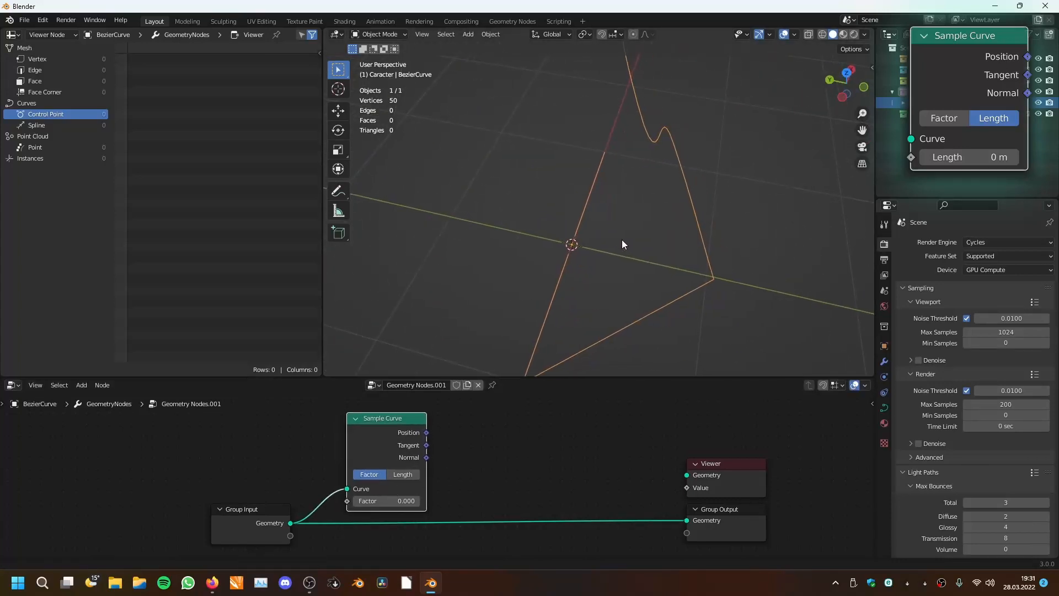
drag(369, 503, 374, 503)
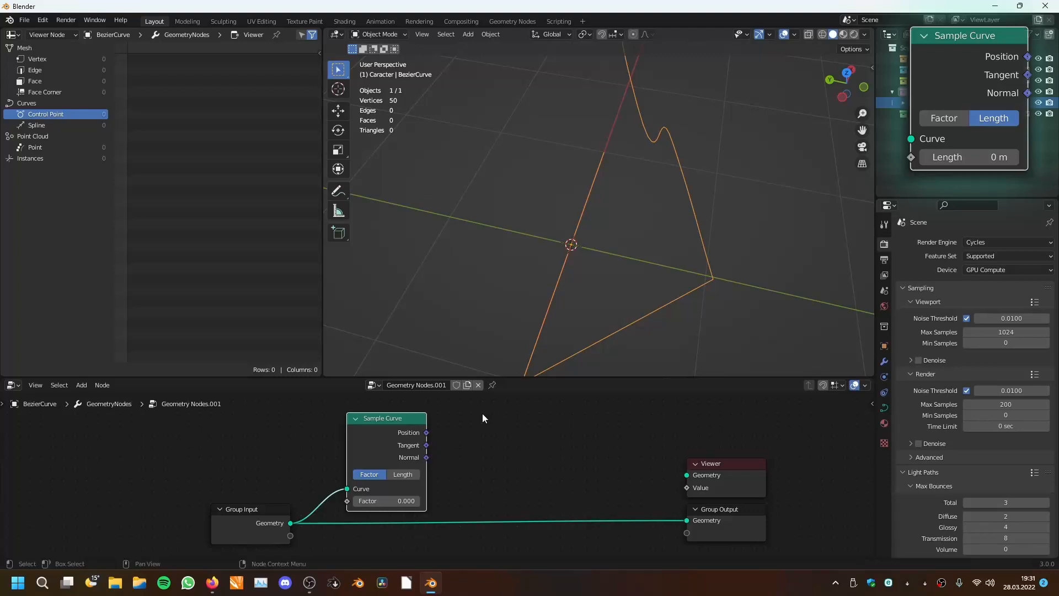
drag(371, 501, 395, 501)
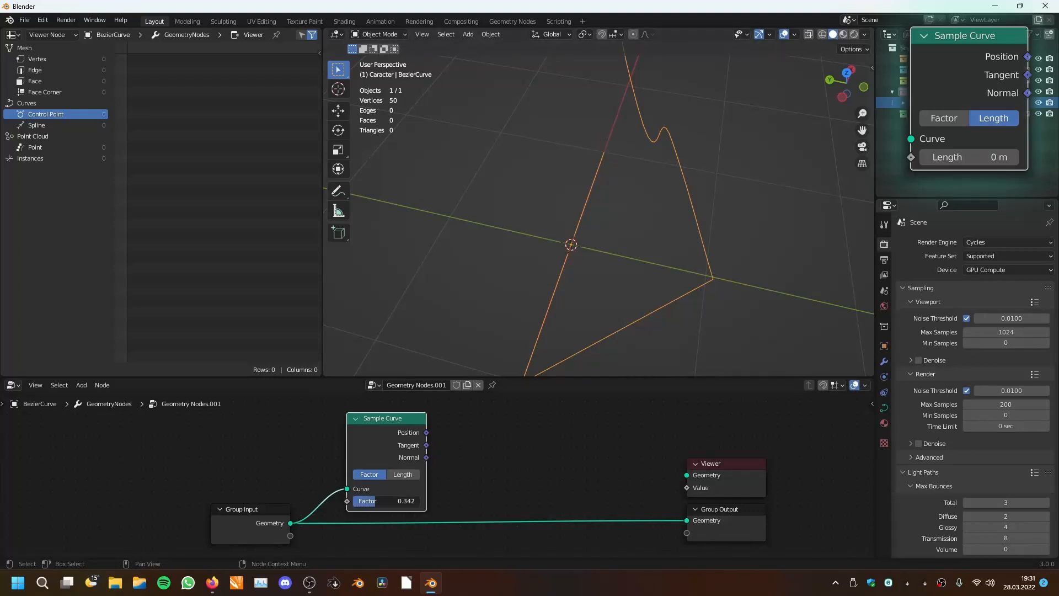
middle_drag(613, 188, 567, 277)
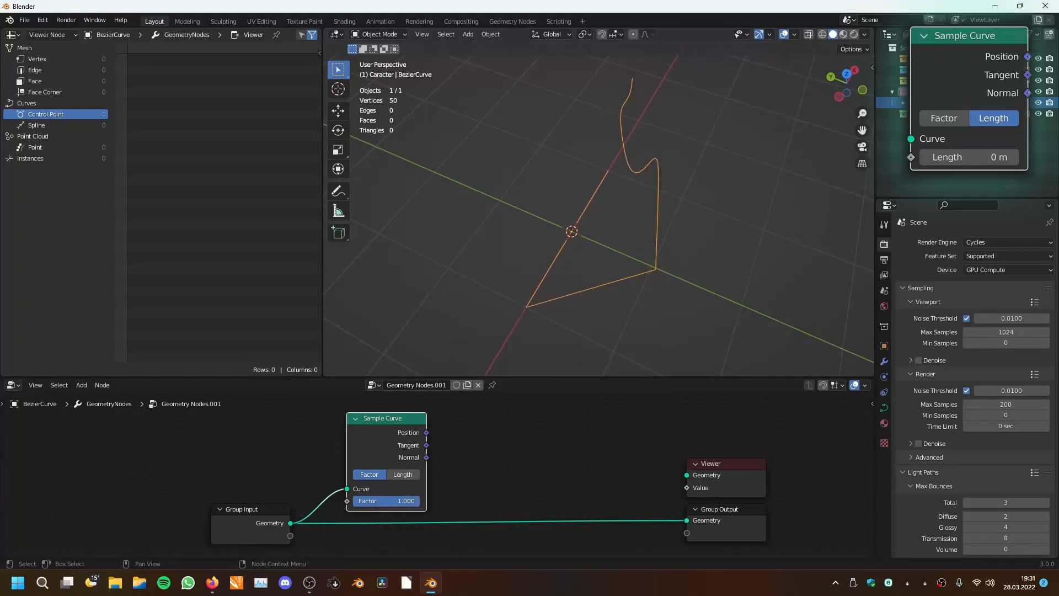
- Shift Group Input and Sample Curve aside and insert an Ico Sphere node with a 0.13 m radius before Group Output
scroll(422, 463, down, 2)
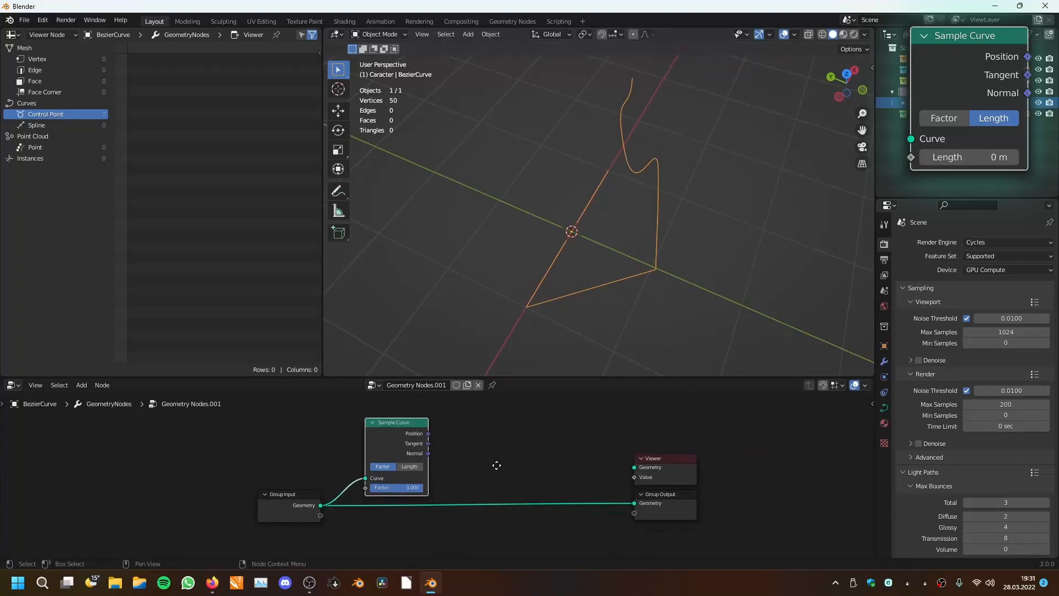
drag(293, 480, 155, 486)
drag(386, 414, 243, 415)
middle_drag(418, 453, 471, 456)
key(shift+a)
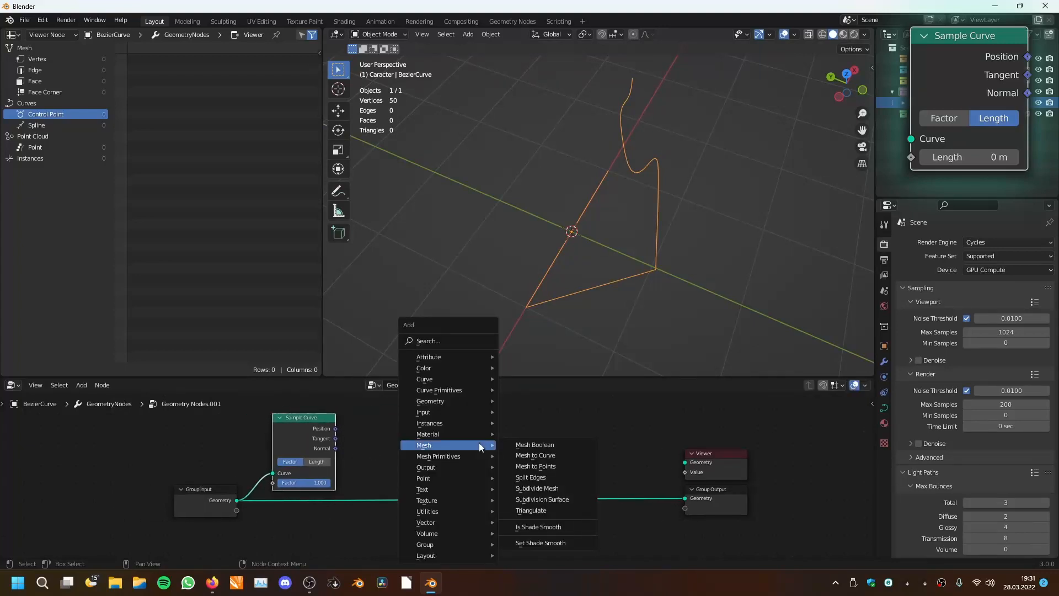
mouse_move(450, 456)
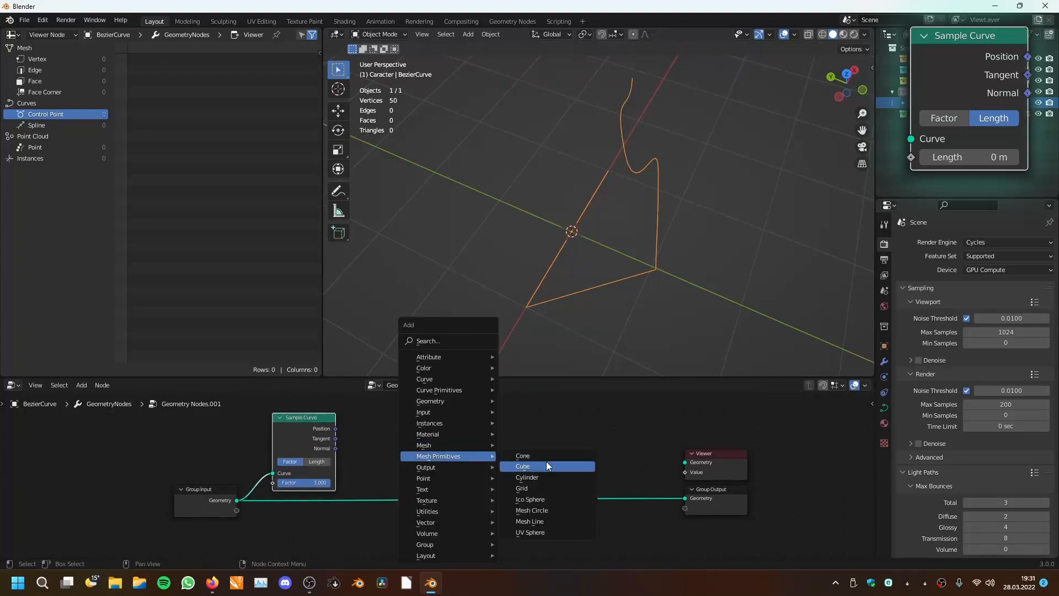
click(547, 497)
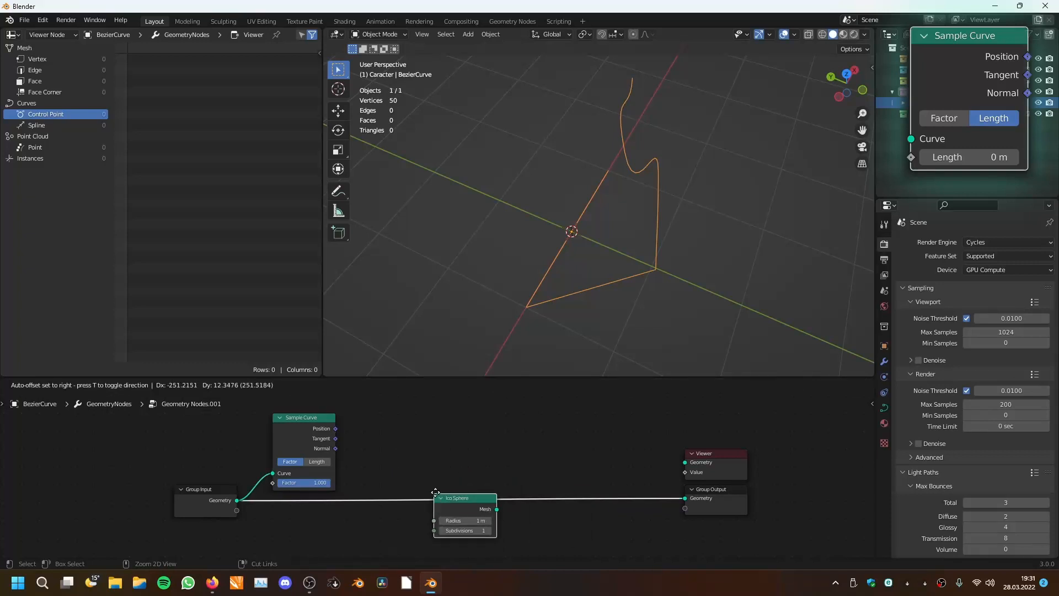
click(436, 492)
drag(469, 507, 417, 521)
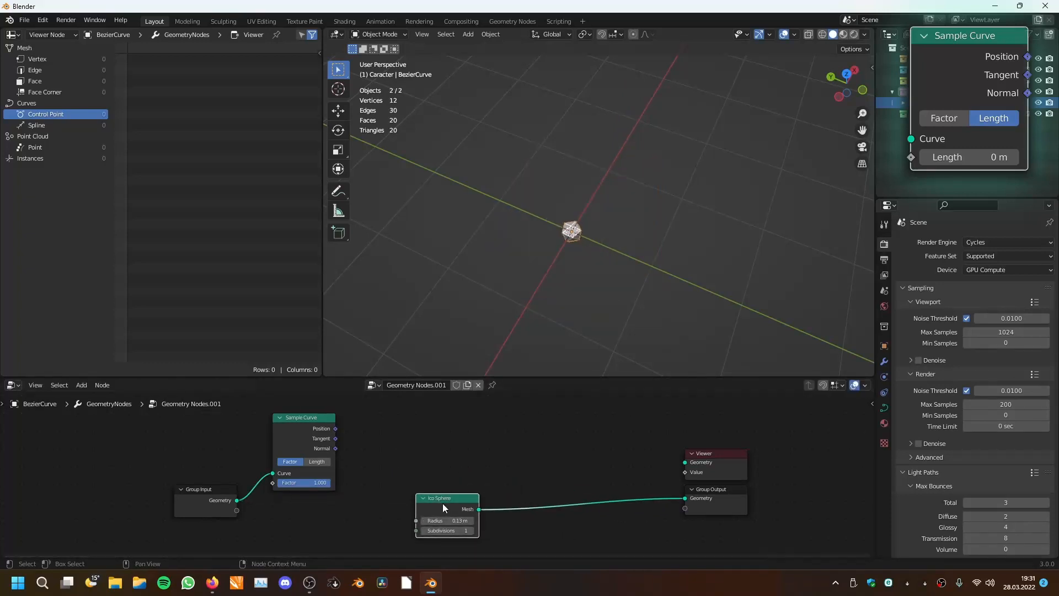
- Insert a Set Position node after the Ico Sphere and link Sample Curve's Position output to its Offset
key(shift+a)
mouse_move(415, 407)
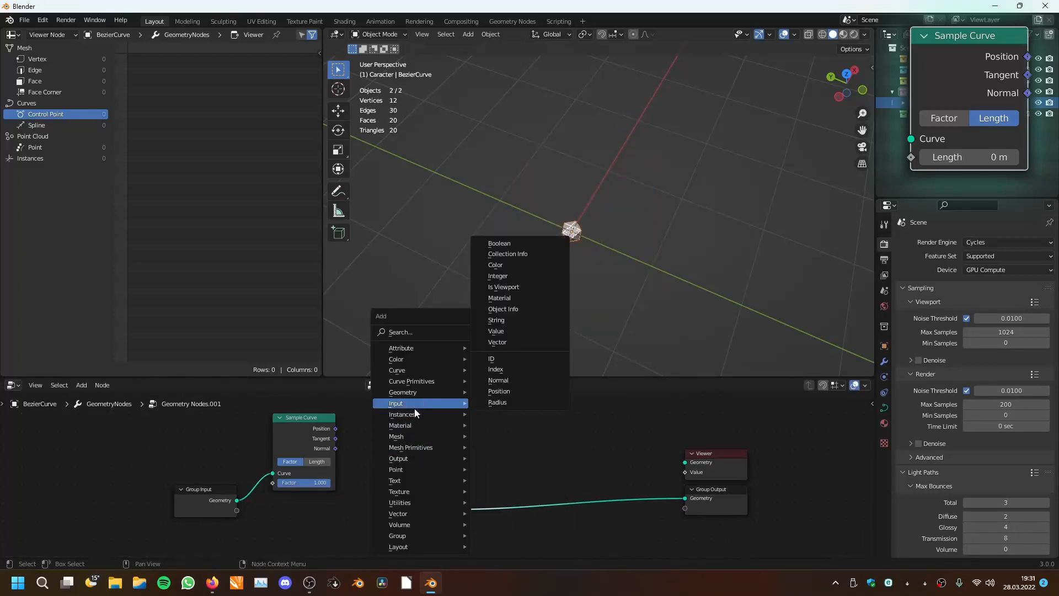
click(514, 507)
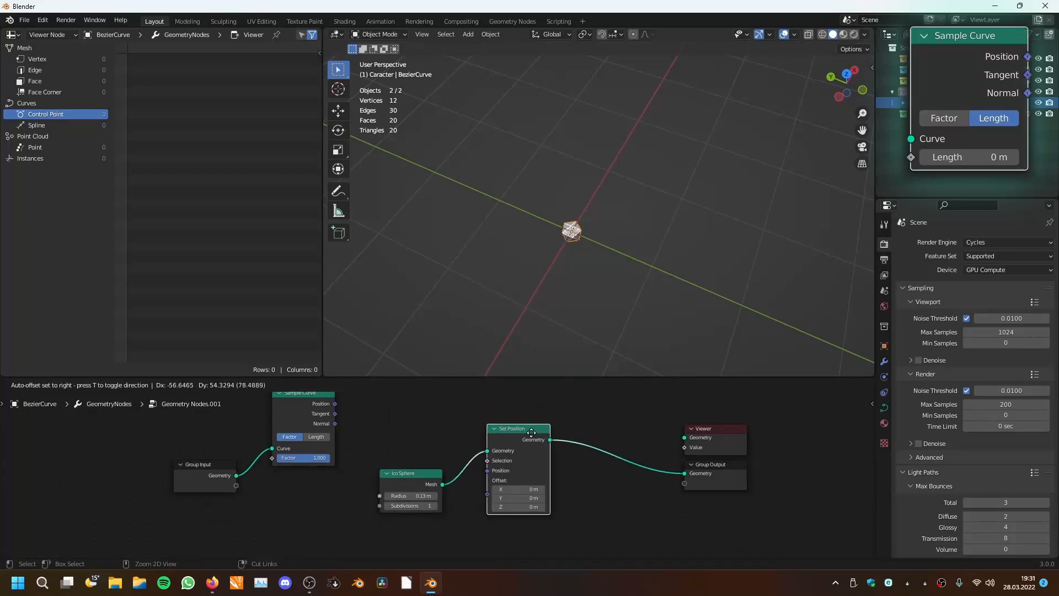
click(532, 432)
drag(348, 428, 405, 426)
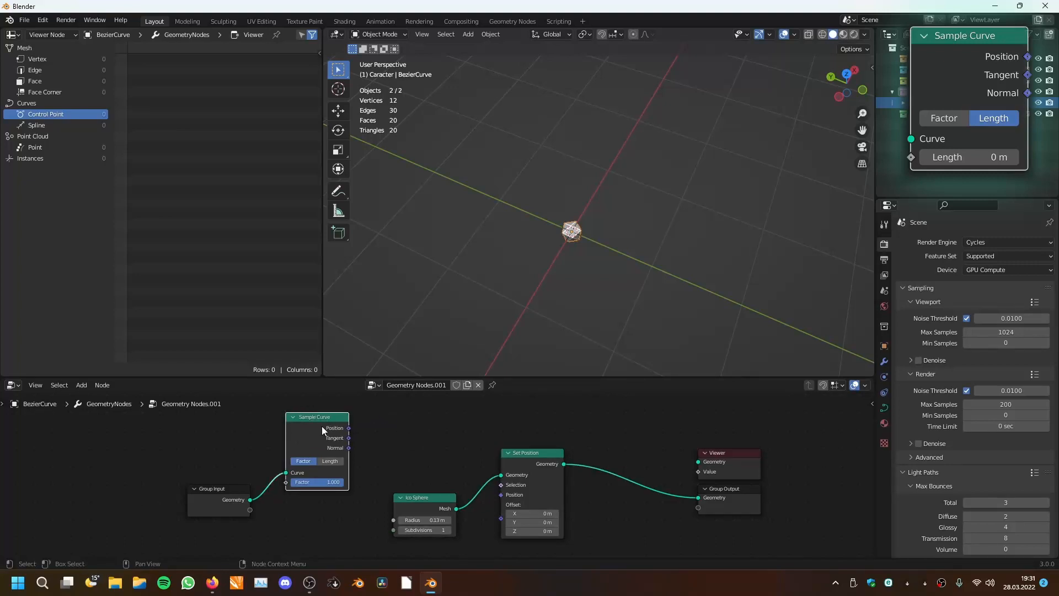
drag(349, 429, 502, 516)
middle_drag(471, 457, 473, 463)
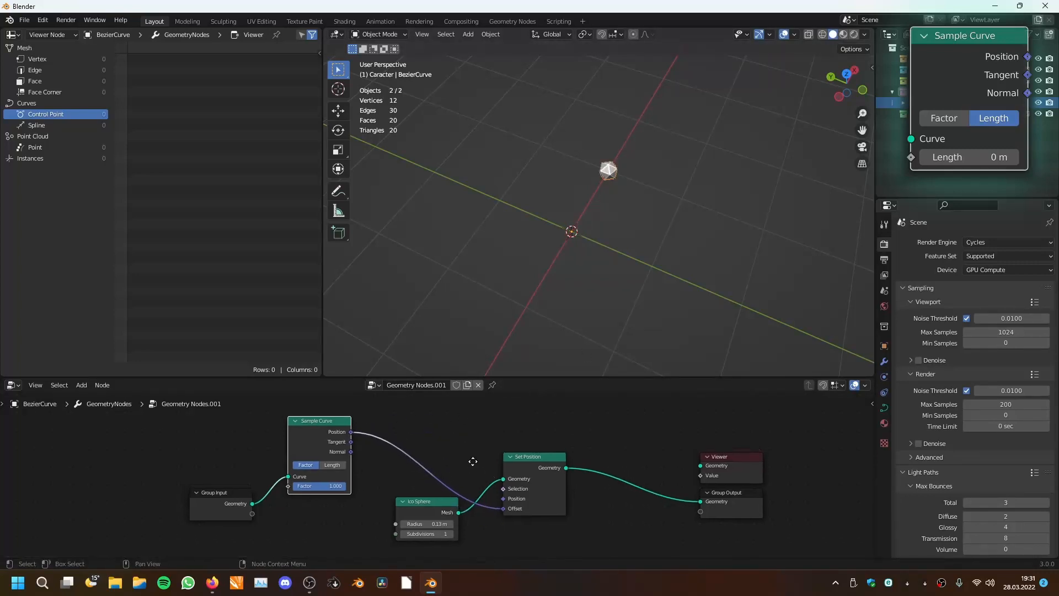
- Insert a Join Geometry node after Set Position and link the Group Input geometry into it as well
key(shift+a)
mouse_move(556, 423)
click(534, 342)
text(joi)
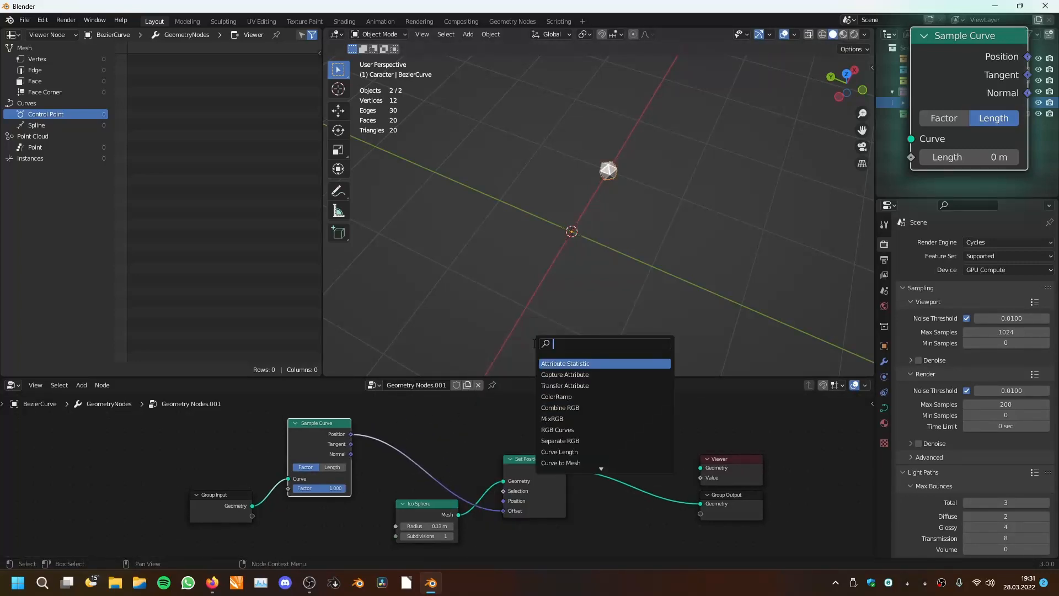
click(558, 374)
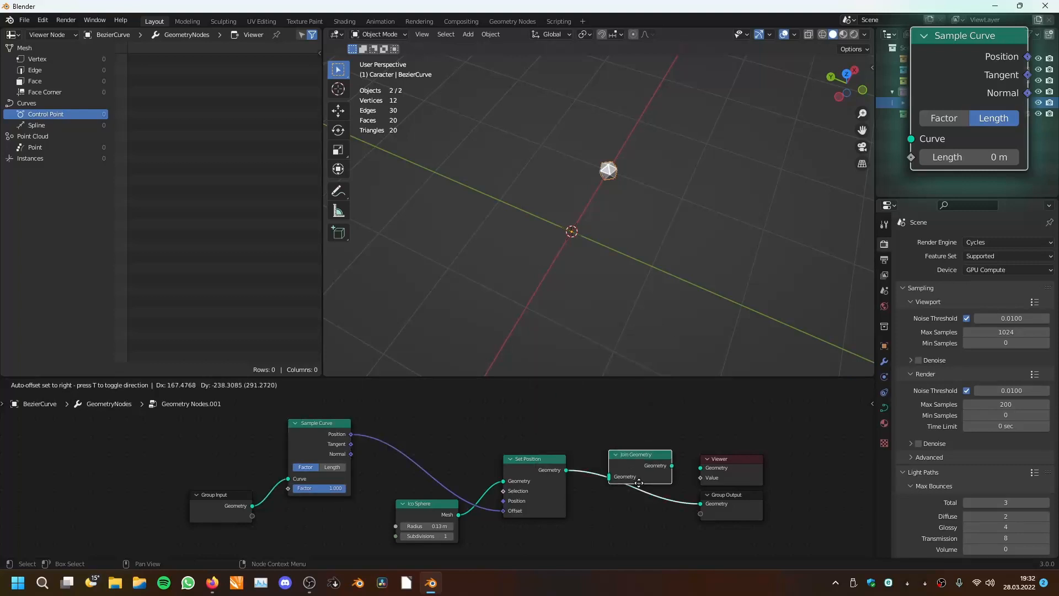
click(587, 436)
drag(253, 506, 602, 477)
- Set the Sample Curve factor to about 0.215 to move the ico sphere along the curve, and inspect its position
middle_drag(624, 231, 573, 249)
drag(331, 488, 302, 487)
middle_drag(546, 209, 647, 125)
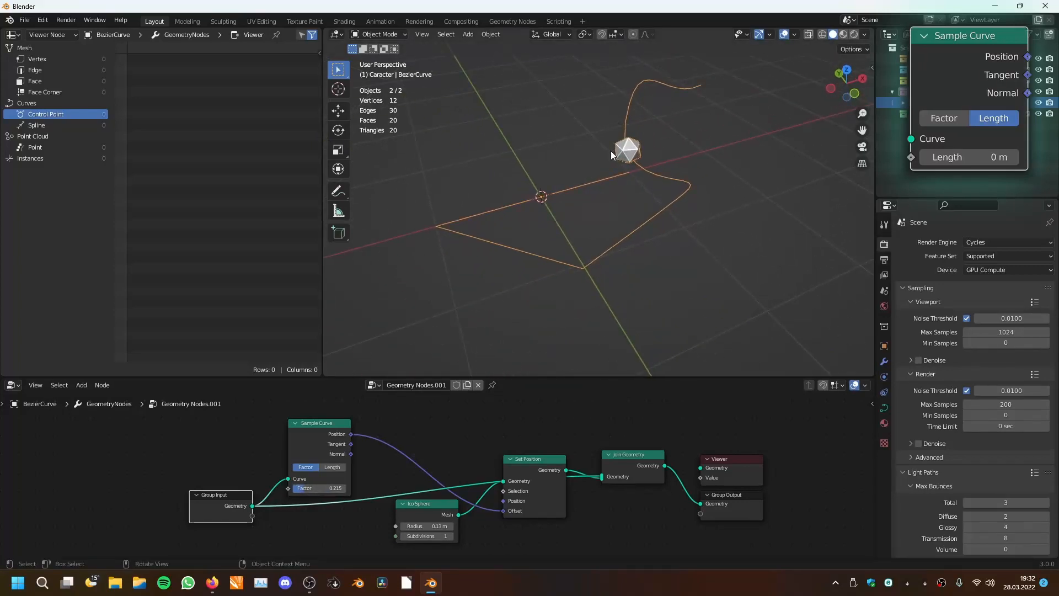
middle_drag(534, 288, 667, 192)
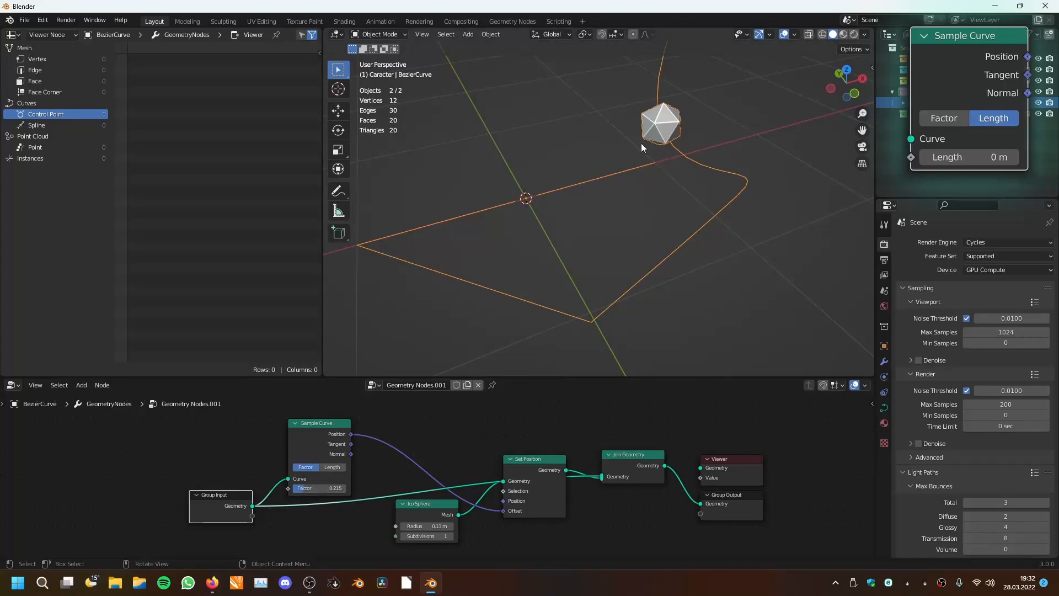
- Try Sample Curve's Tangent and Normal outputs as the Set Position offset, and reconnect the Position output to it
drag(351, 444, 503, 511)
scroll(657, 212, down, 2)
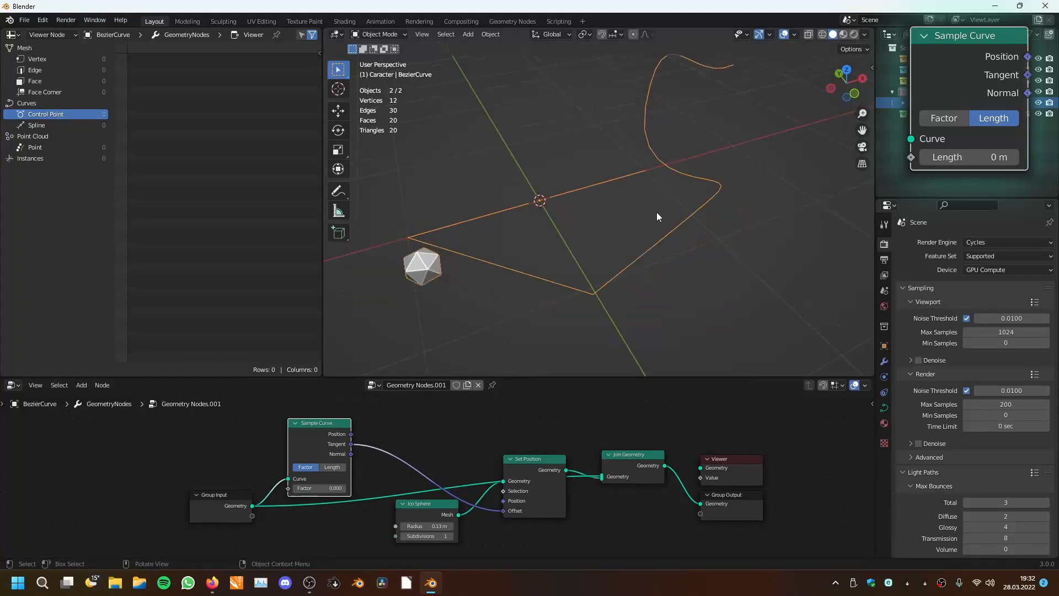
drag(504, 511, 494, 535)
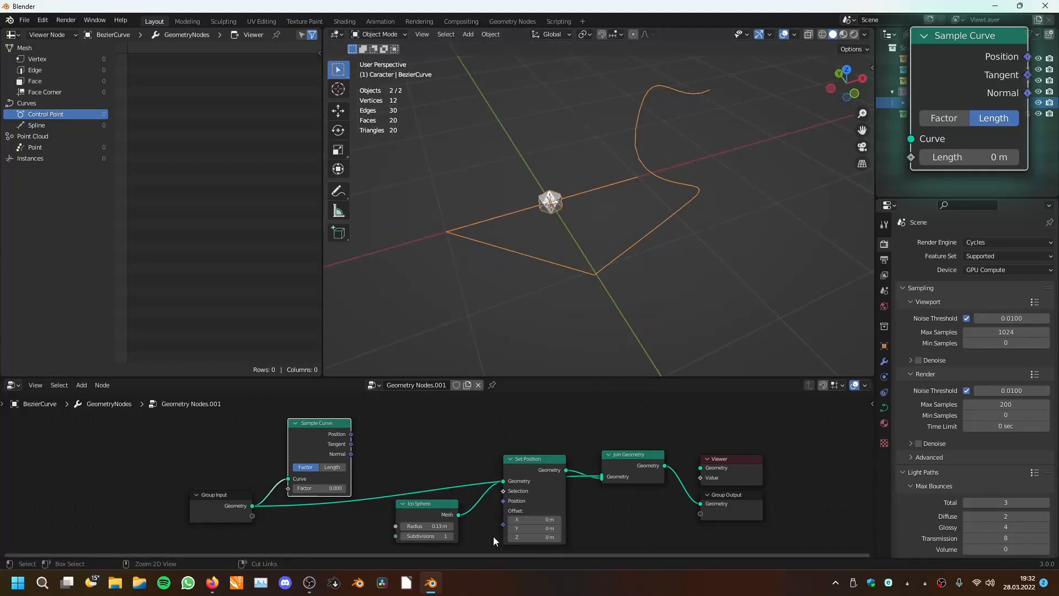
drag(349, 454, 502, 521)
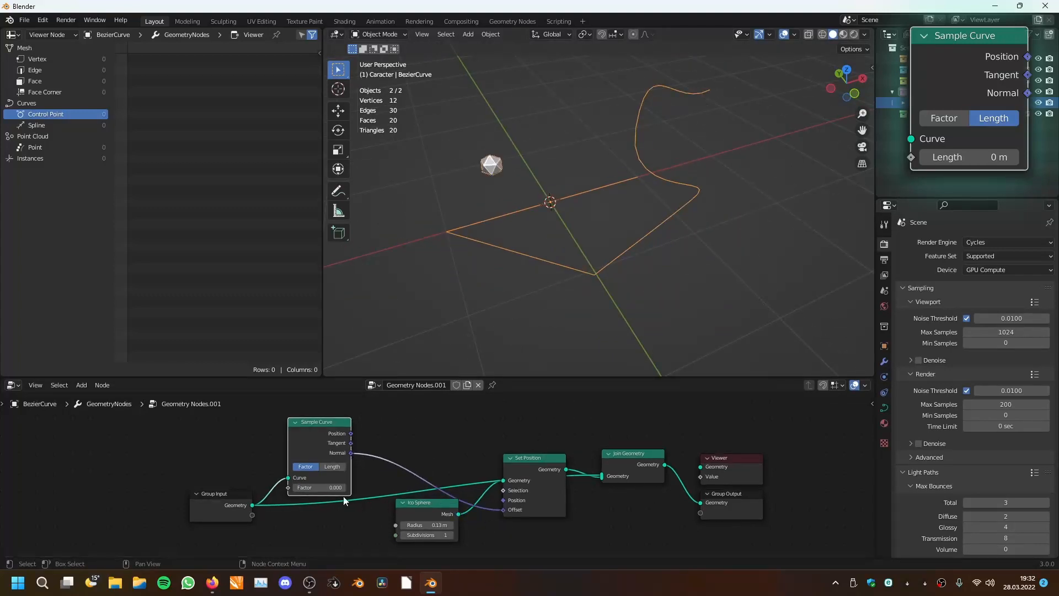
drag(351, 433, 503, 510)
- Vary the Sample Curve factor with the Position output linked and inspect the sphere's travel along the curve
drag(317, 488, 373, 487)
middle_drag(624, 244, 663, 273)
middle_drag(608, 149, 633, 99)
mouse_move(659, 213)
middle_down()
mouse_move(638, 194)
mouse_move(649, 216)
middle_up()
scroll(297, 441, up, 1)
- Switch Sample Curve to Length mode and set the length to 5.05 m
middle_drag(326, 462, 298, 453)
click(306, 459)
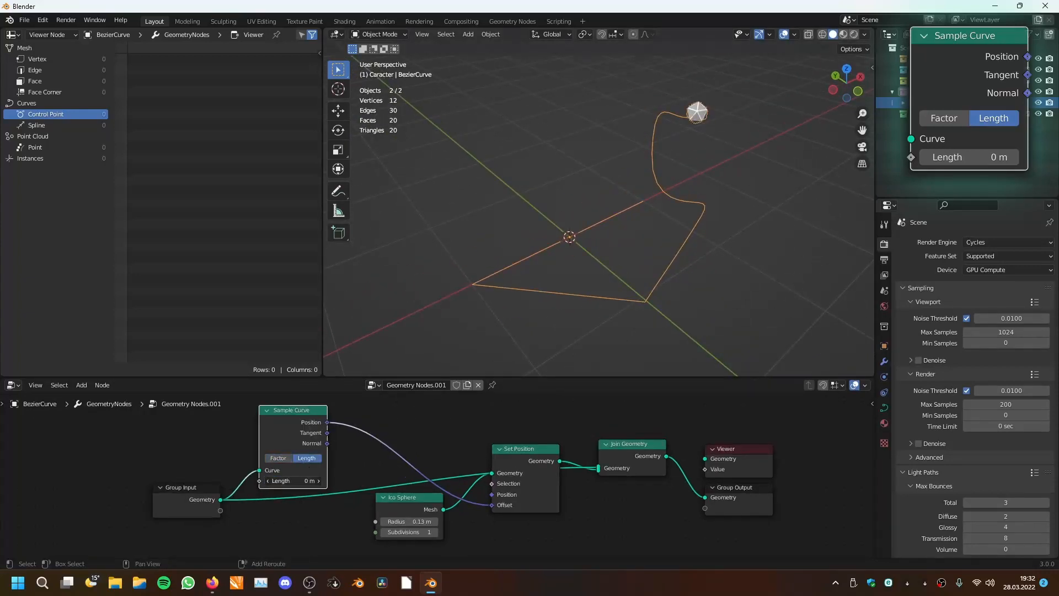
drag(298, 481, 374, 459)
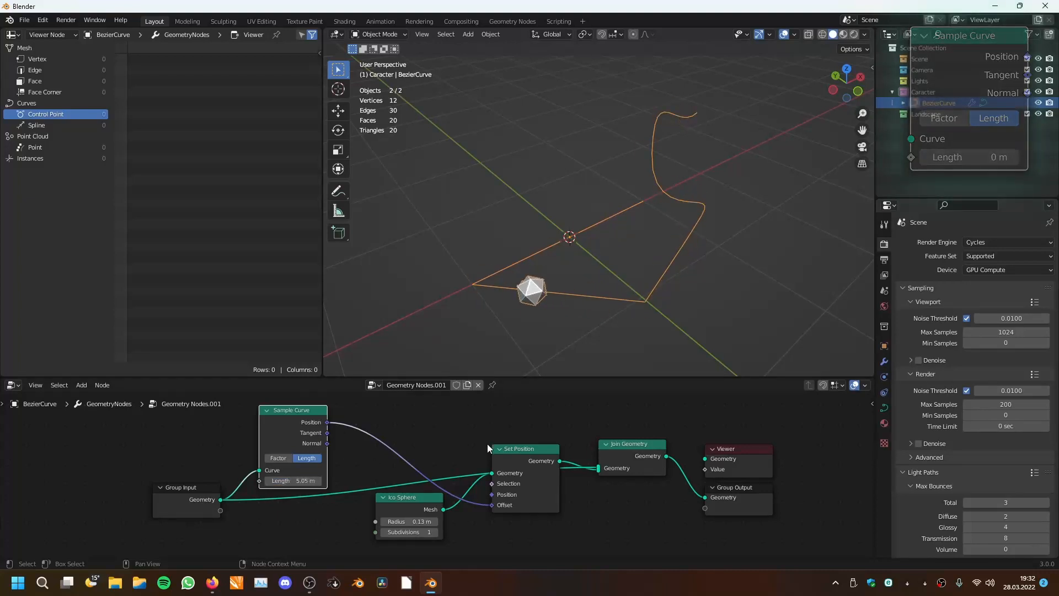
- Delete the Sample Curve, Ico Sphere, Set Position and Join Geometry nodes and link Group Input directly to Group Output
scroll(487, 449, down, 3)
middle_drag(487, 454, 458, 458)
scroll(458, 458, down, 1)
drag(541, 503, 312, 443)
alt+drag(312, 443, 320, 500)
key(Delete)
drag(260, 486, 616, 490)
- Add a Subdivide Curve node and place it above the link between Group Input and Group Output
scroll(472, 473, up, 2)
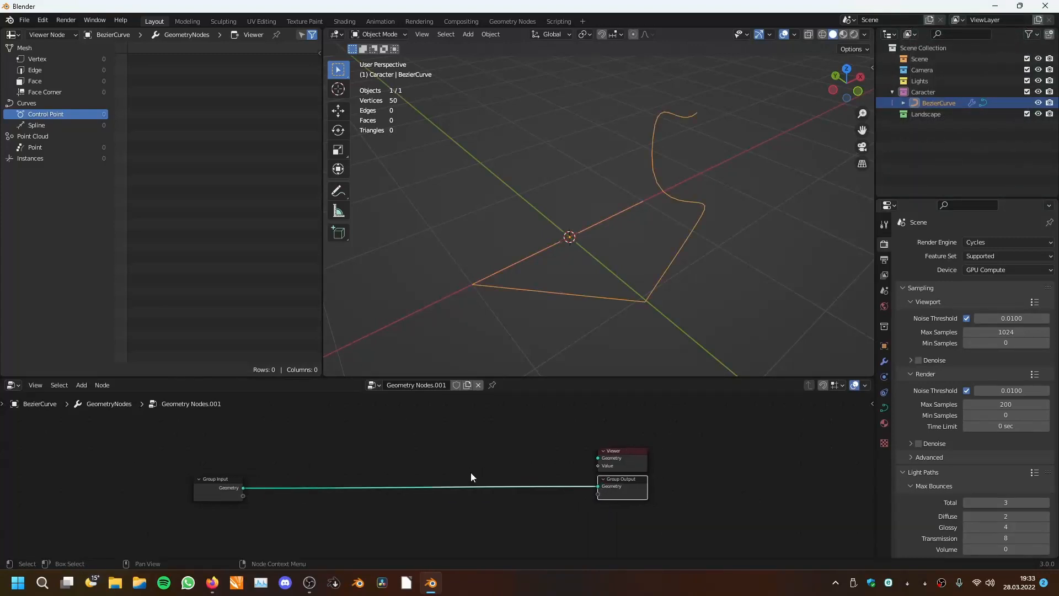
key(shift+a)
mouse_move(312, 436)
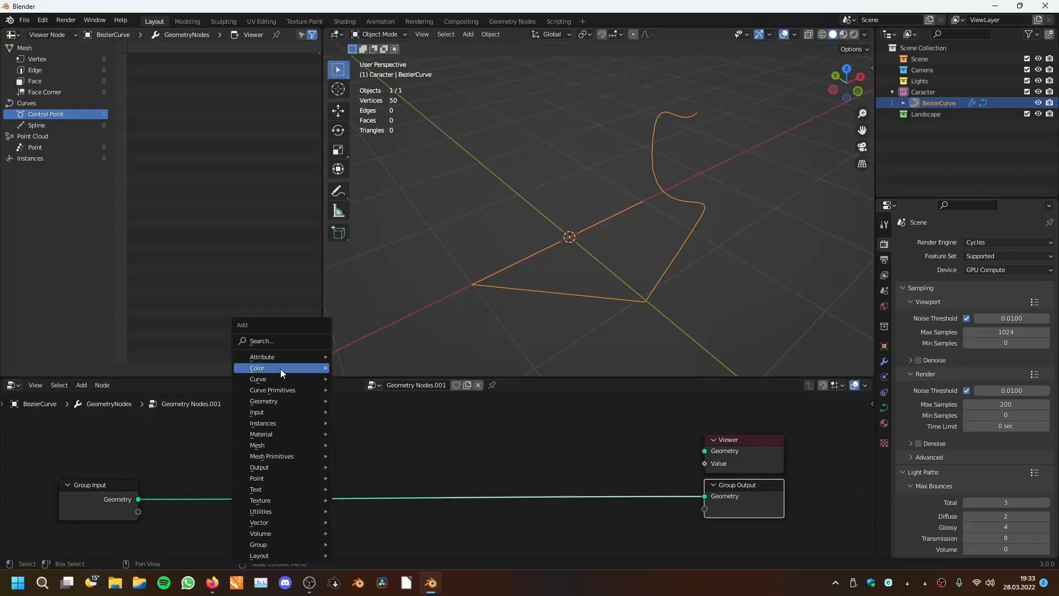
mouse_move(269, 379)
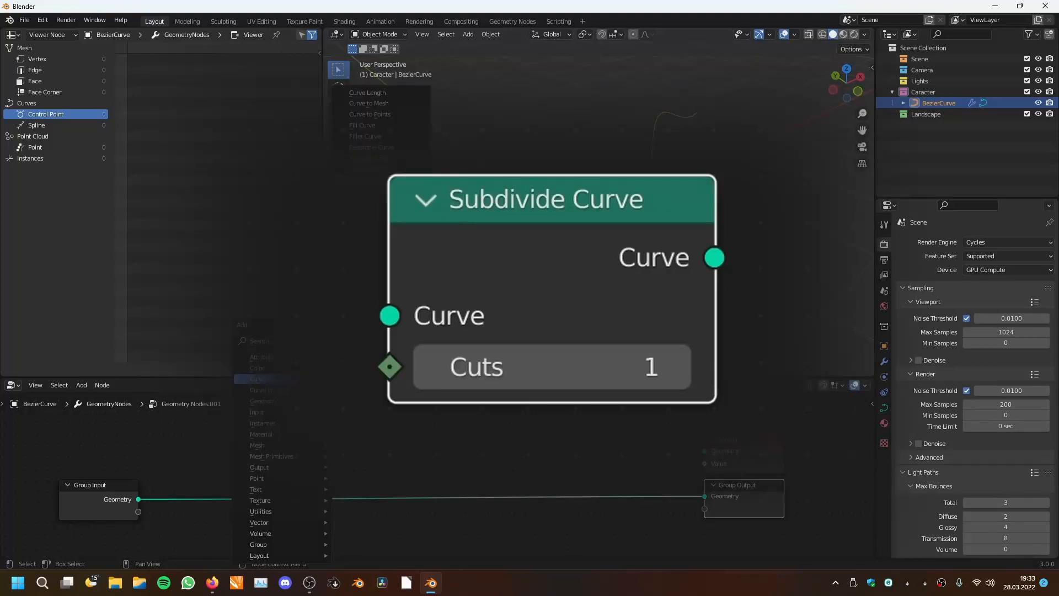
click(388, 180)
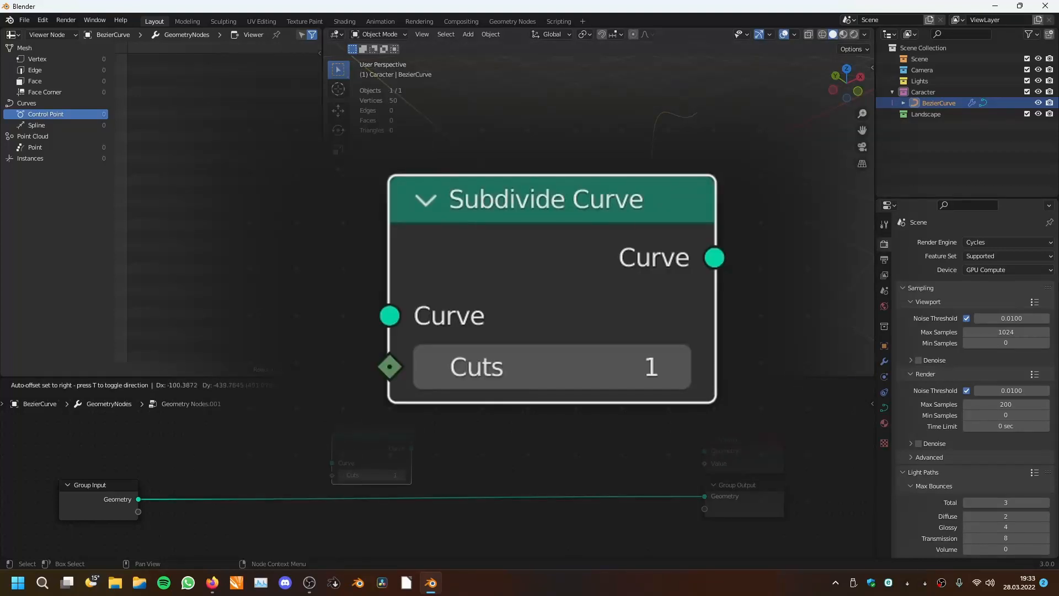
click(330, 434)
scroll(401, 439, down, 3)
scroll(396, 438, up, 4)
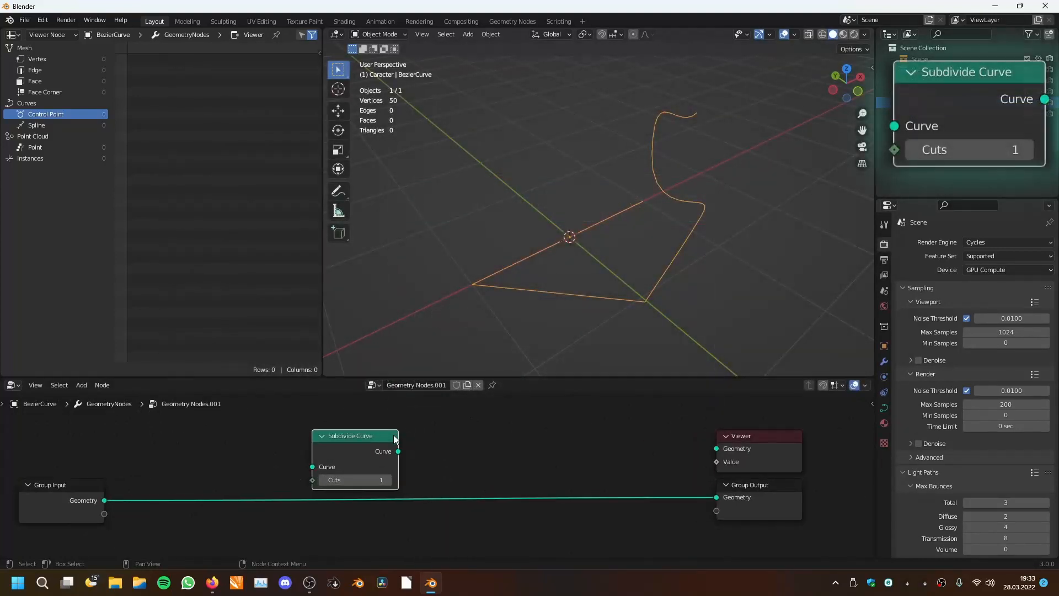
middle_drag(395, 439, 415, 443)
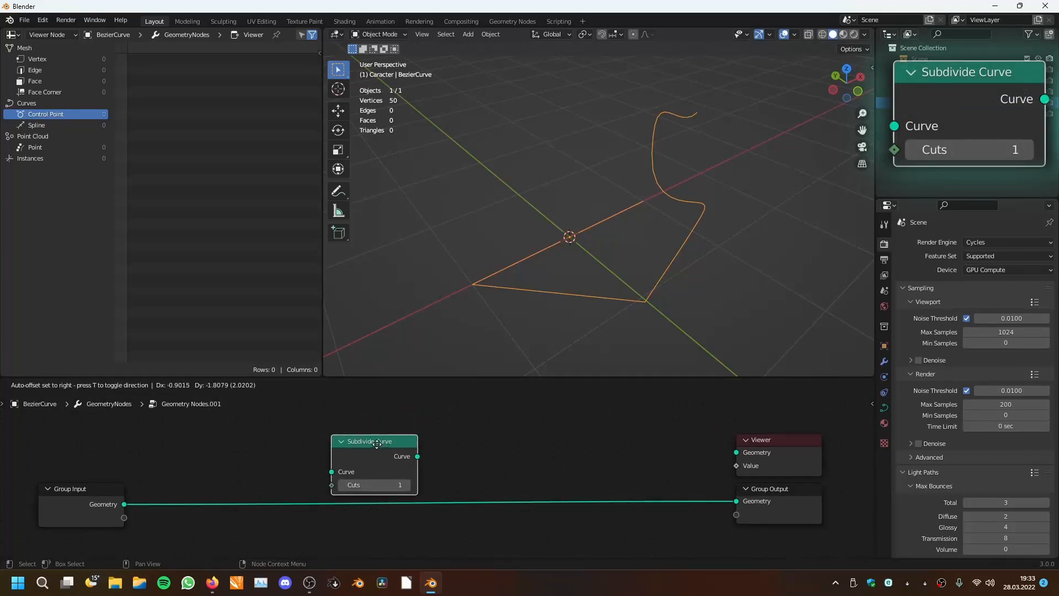
key(shift+a)
mouse_move(455, 382)
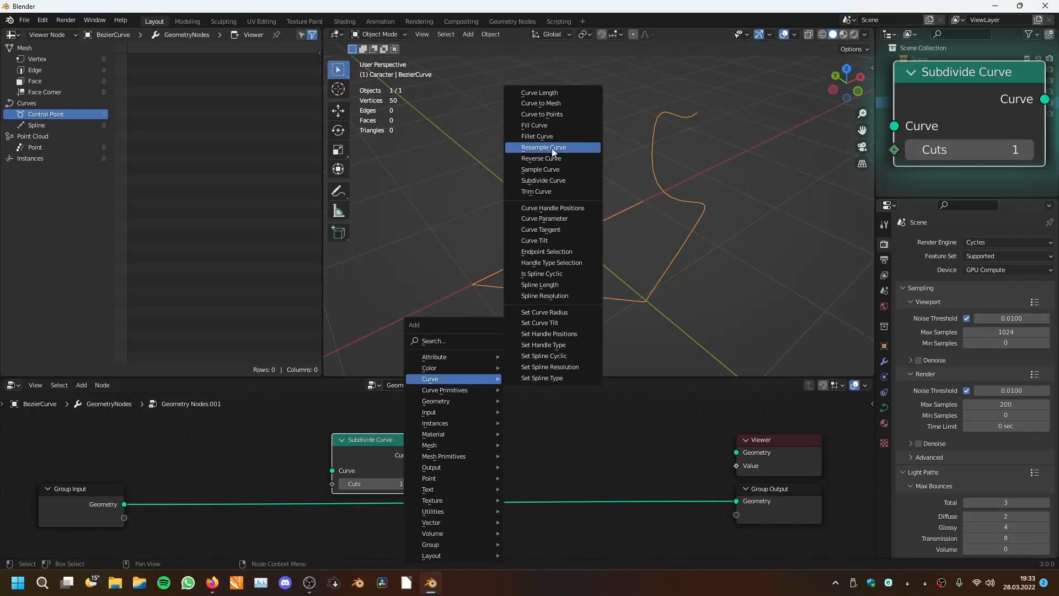
scroll(419, 438, down, 1)
middle_drag(406, 456, 424, 440)
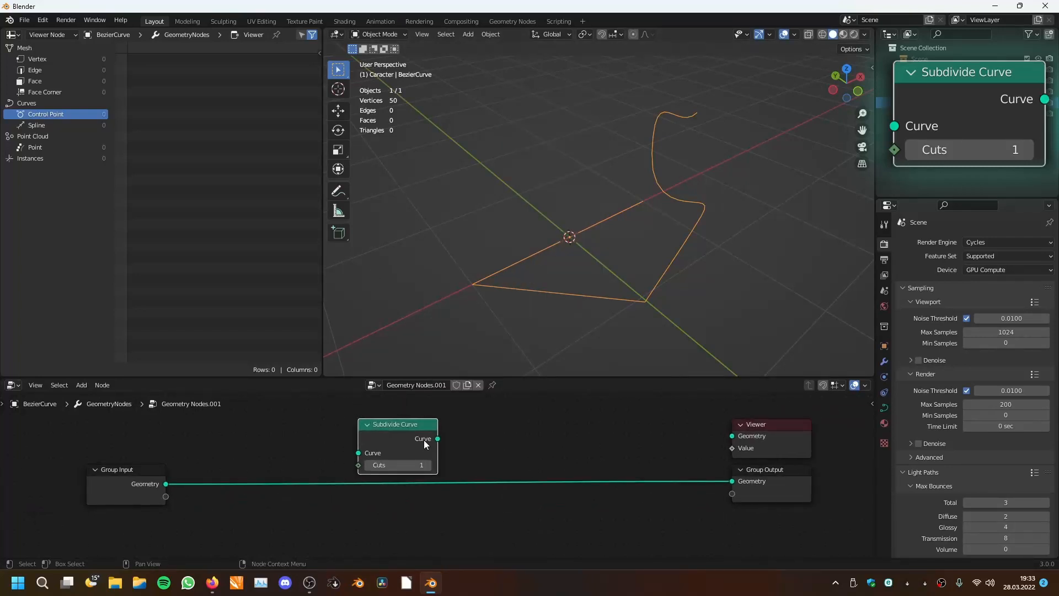
- Wire the Subdivide Curve node between Group Input and Group Output, and preview its curve in the Viewer
drag(166, 484, 360, 453)
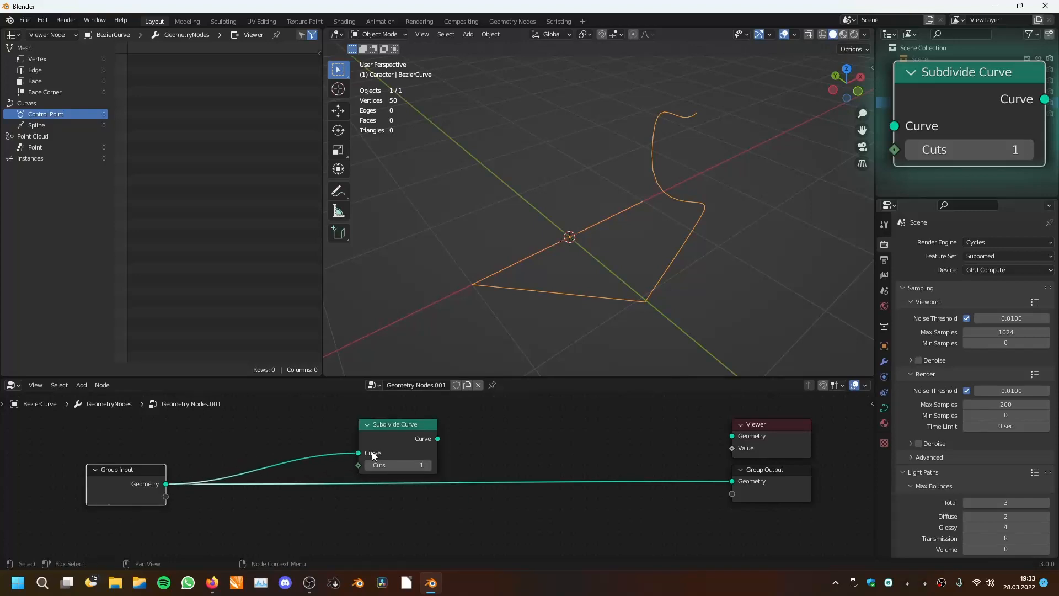
drag(438, 440, 740, 482)
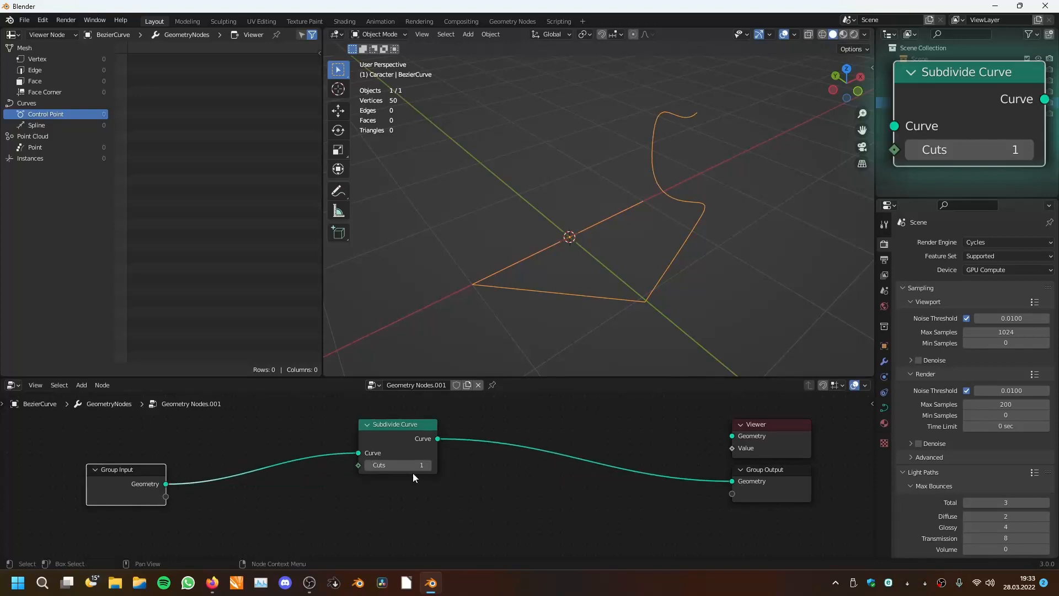
ctrl+shift+click(410, 437)
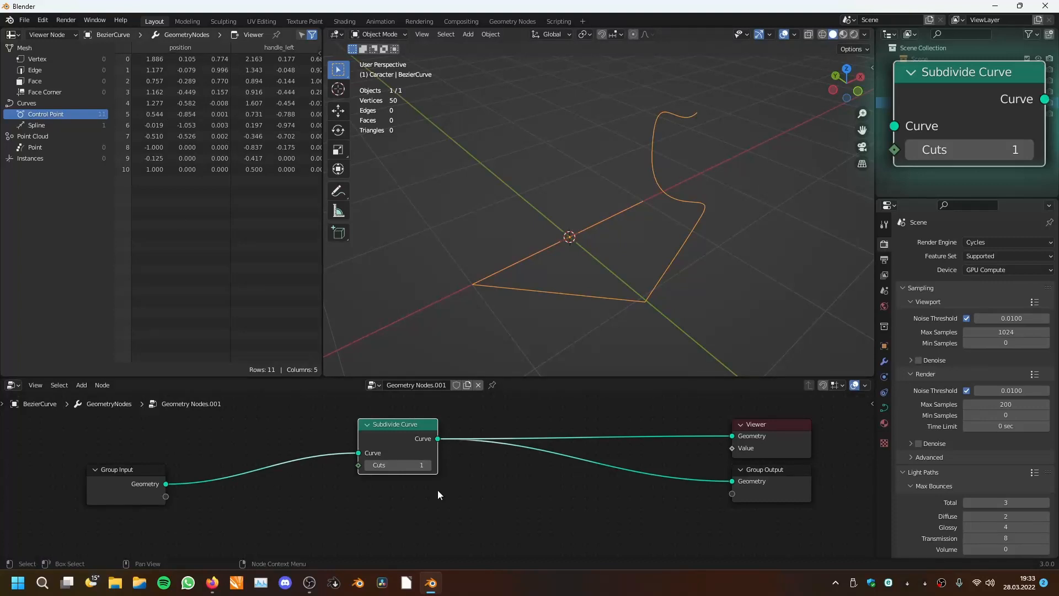
- Raise the Subdivide Curve node's Cuts to 5 and try further values to vary the number of control points
click(428, 465)
click(429, 465)
click(429, 466)
click(428, 465)
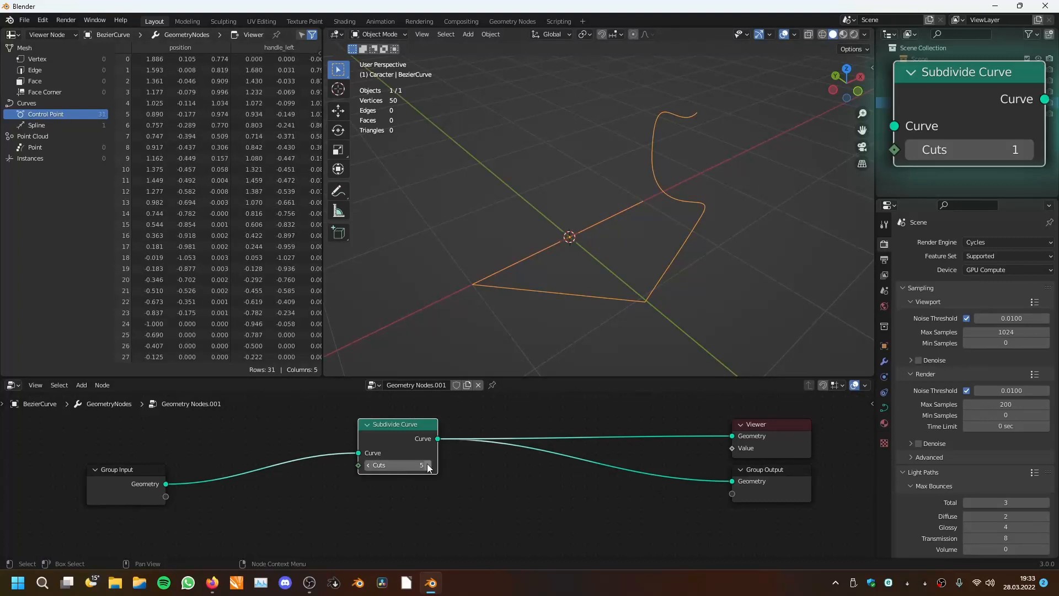
click(429, 465)
drag(428, 466, 411, 466)
click(368, 467)
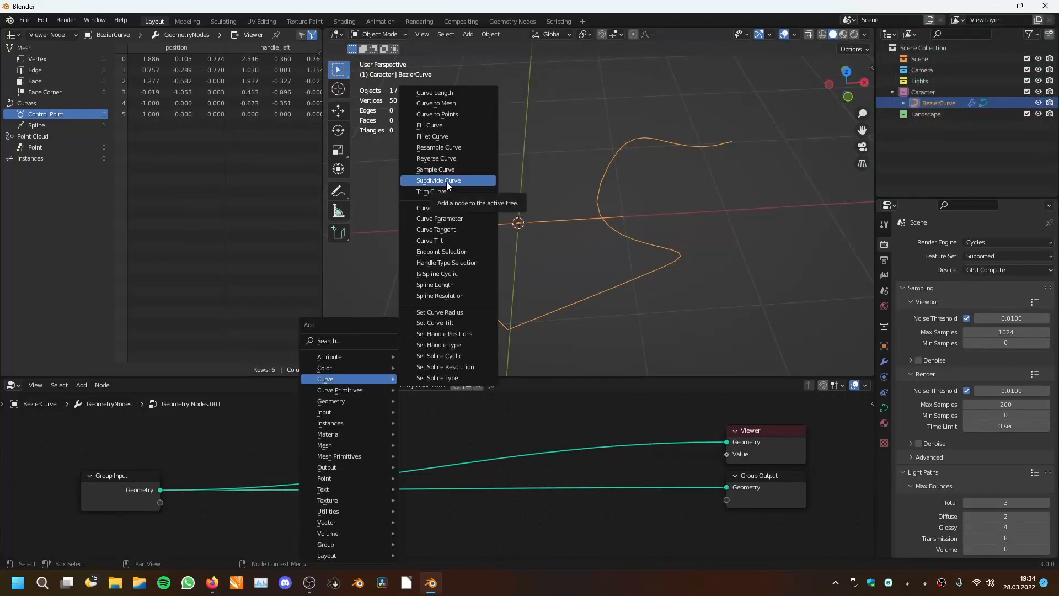
- Insert a Trim Curve node between Group Input and Group Output, preview it in the Viewer, and try out its Start value
click(445, 192)
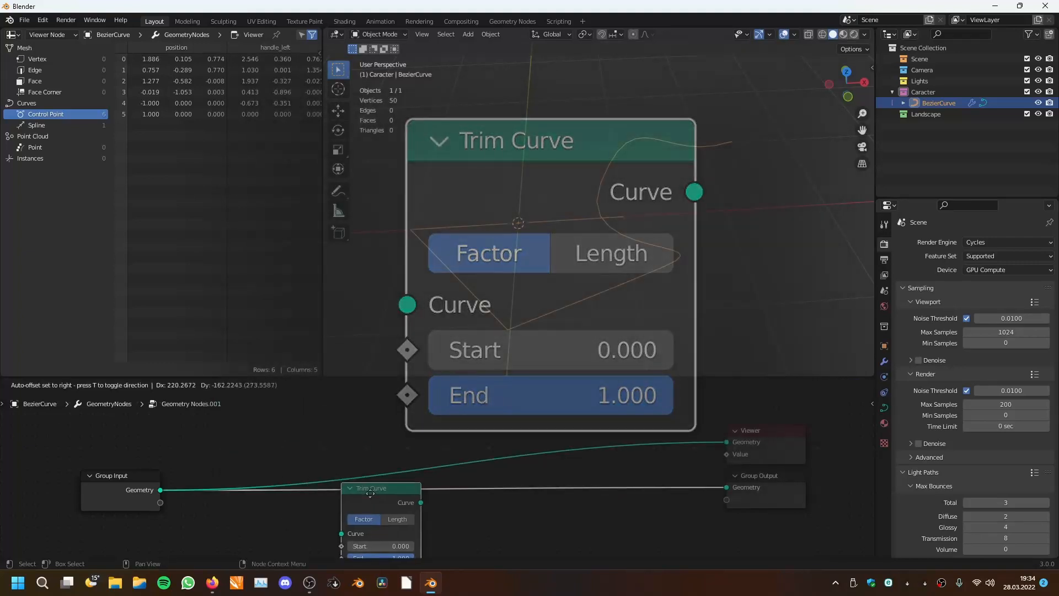
click(371, 493)
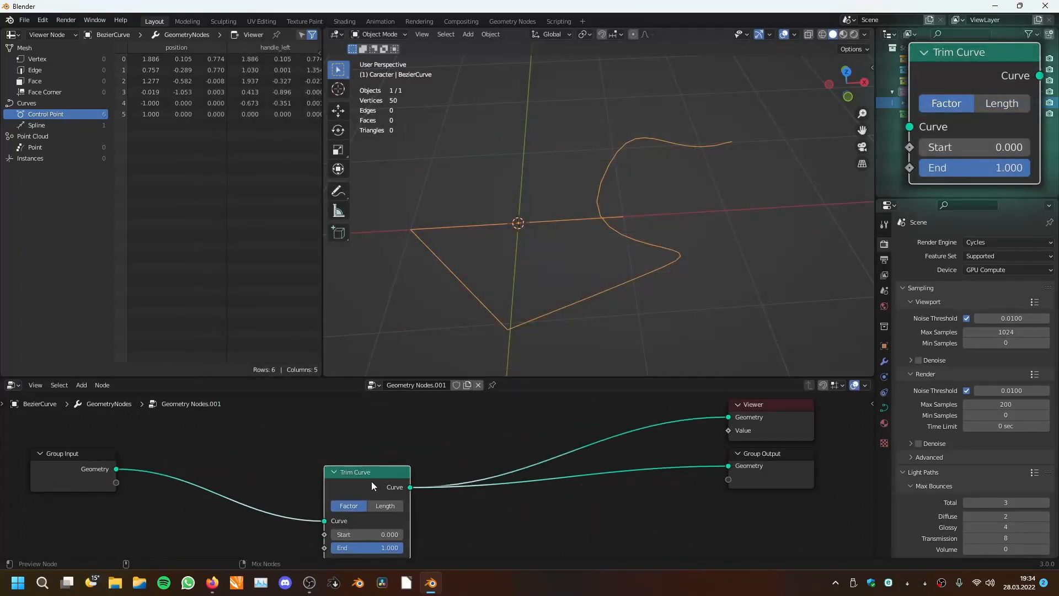
drag(372, 481, 396, 426)
middle_drag(660, 282, 635, 259)
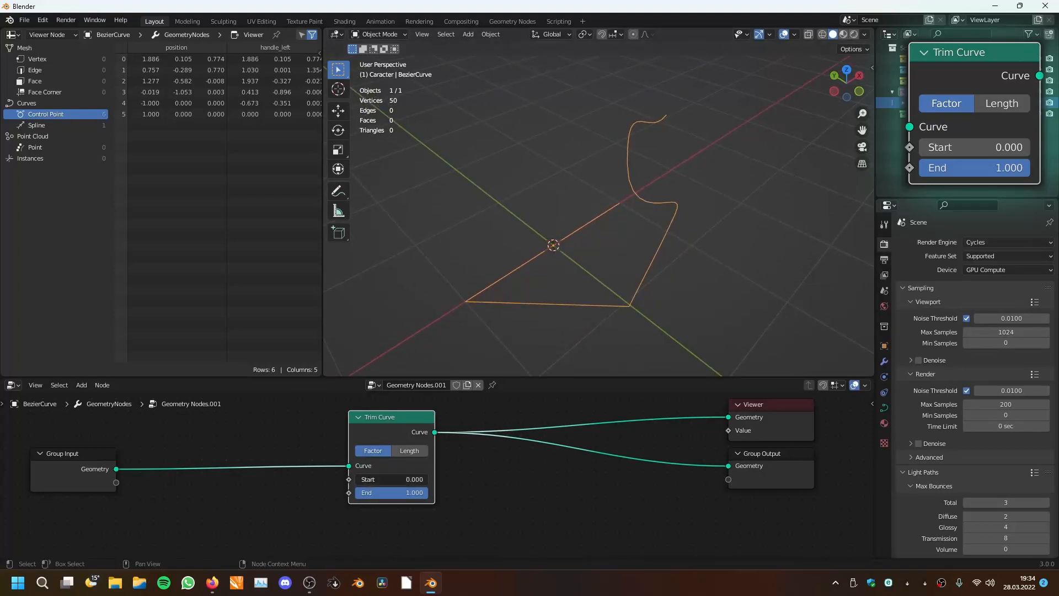
drag(380, 479, 428, 493)
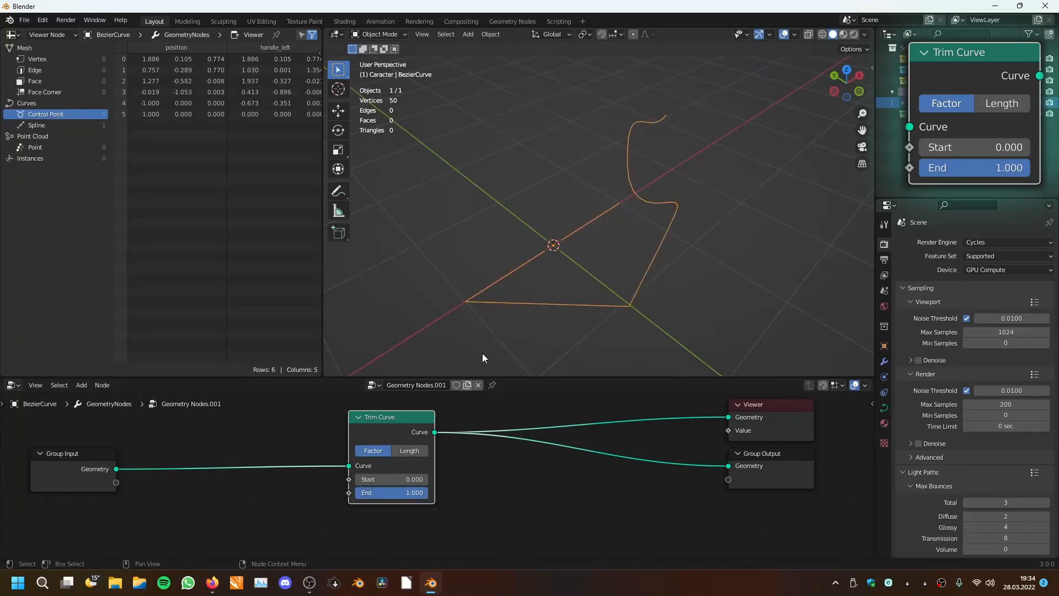
- Add an 11.5 m Grid node and instance the trimmed curve on its points with Instance on Points
middle_drag(483, 358, 547, 276)
key(shift+a)
mouse_move(256, 424)
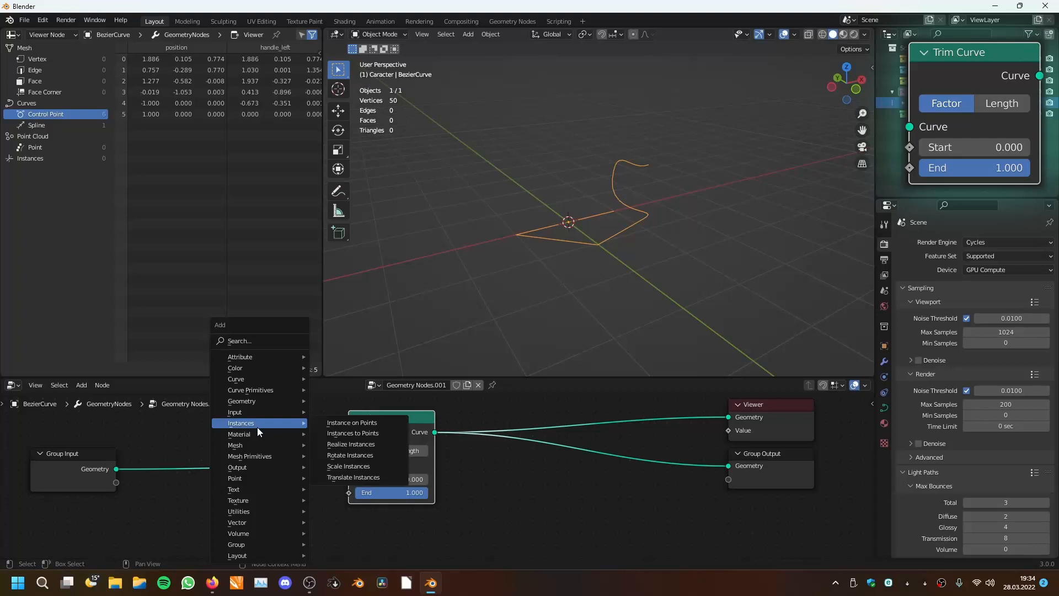
mouse_move(260, 457)
click(356, 488)
click(381, 523)
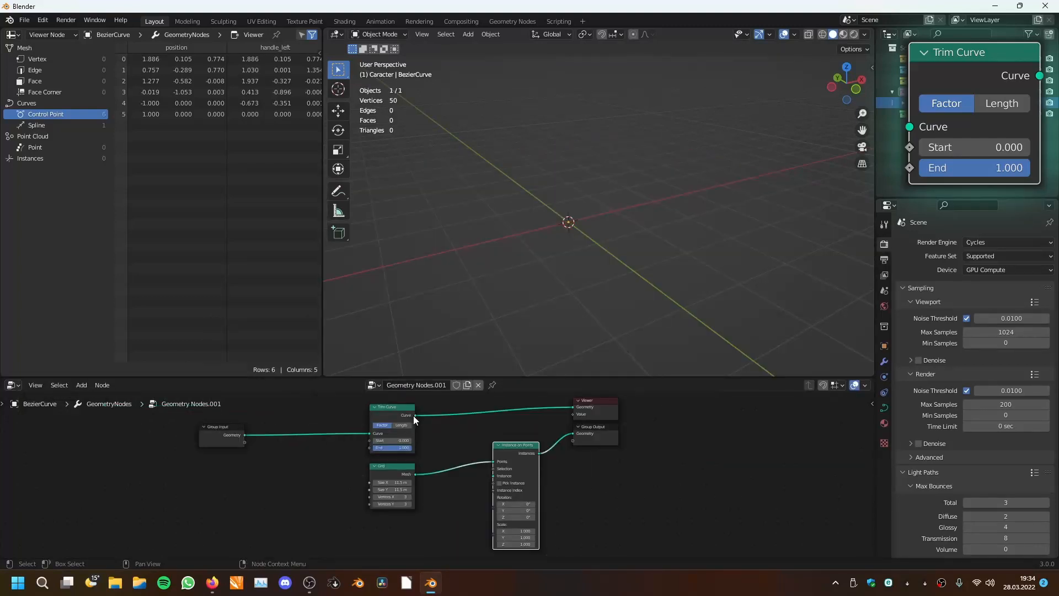
drag(414, 415, 494, 475)
- Set the Grid's Vertices X and Y to 29 and trim the curve to Start 0.167 and End 0.208
middle_drag(585, 287, 598, 220)
scroll(382, 498, up, 1)
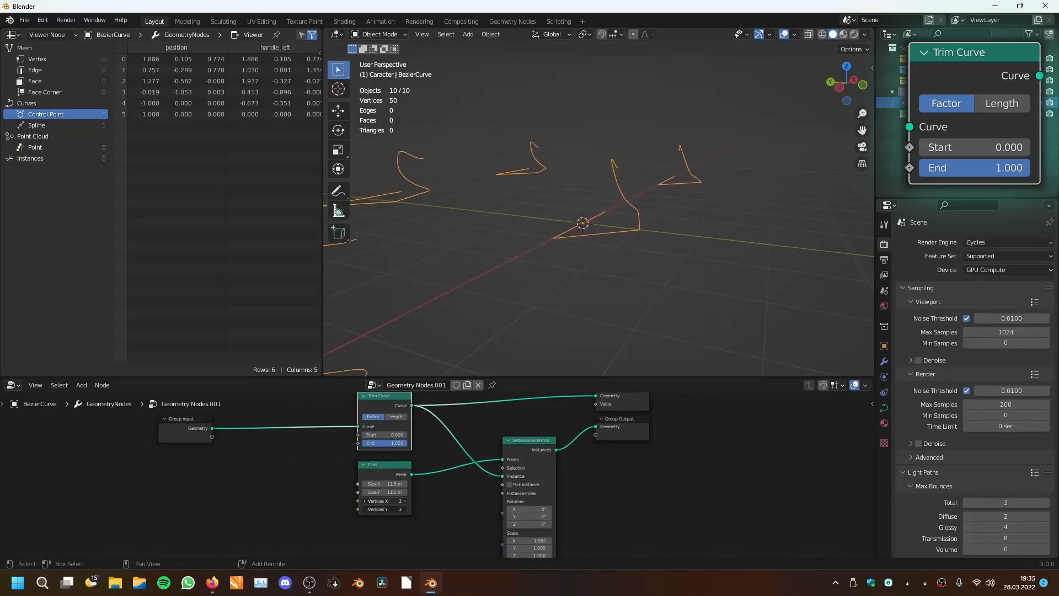
scroll(439, 439, up, 3)
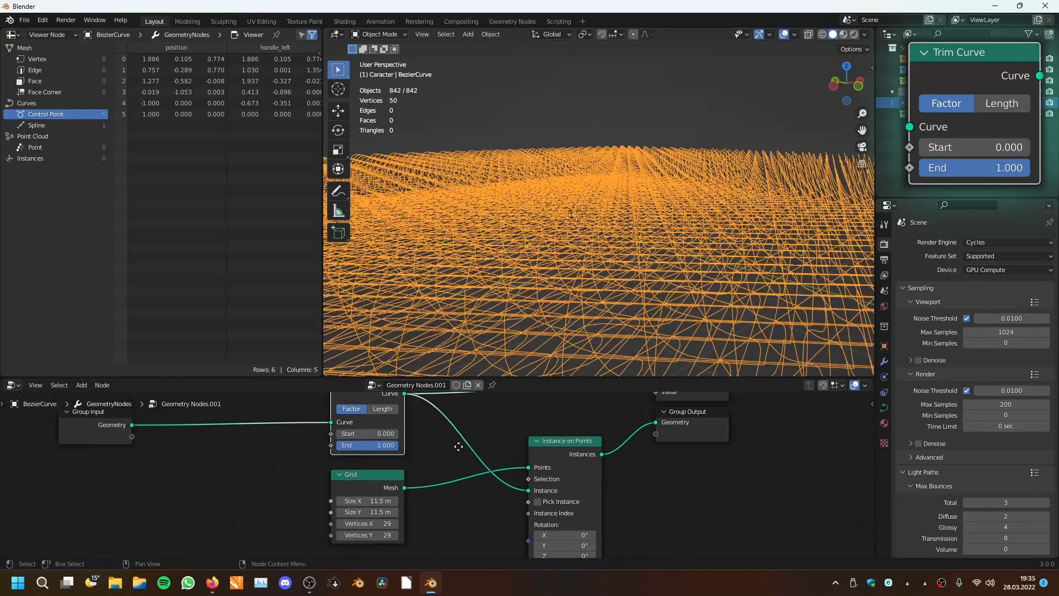
middle_drag(458, 444, 472, 479)
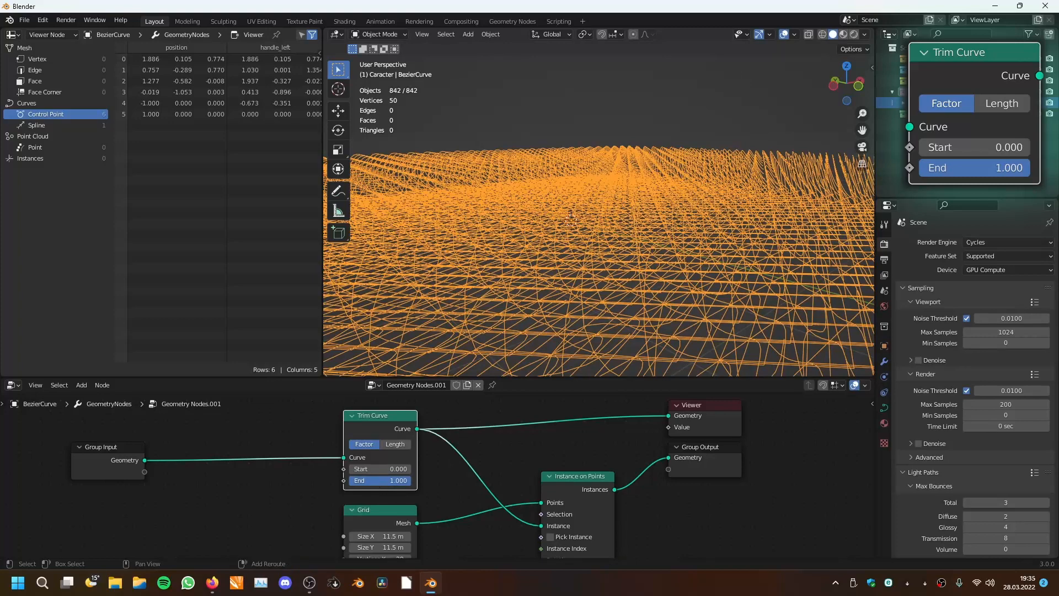
mouse_move(405, 481)
mouse_down()
mouse_move(361, 481)
mouse_move(395, 481)
mouse_move(361, 480)
mouse_move(386, 481)
mouse_up()
scroll(439, 455, down, 3)
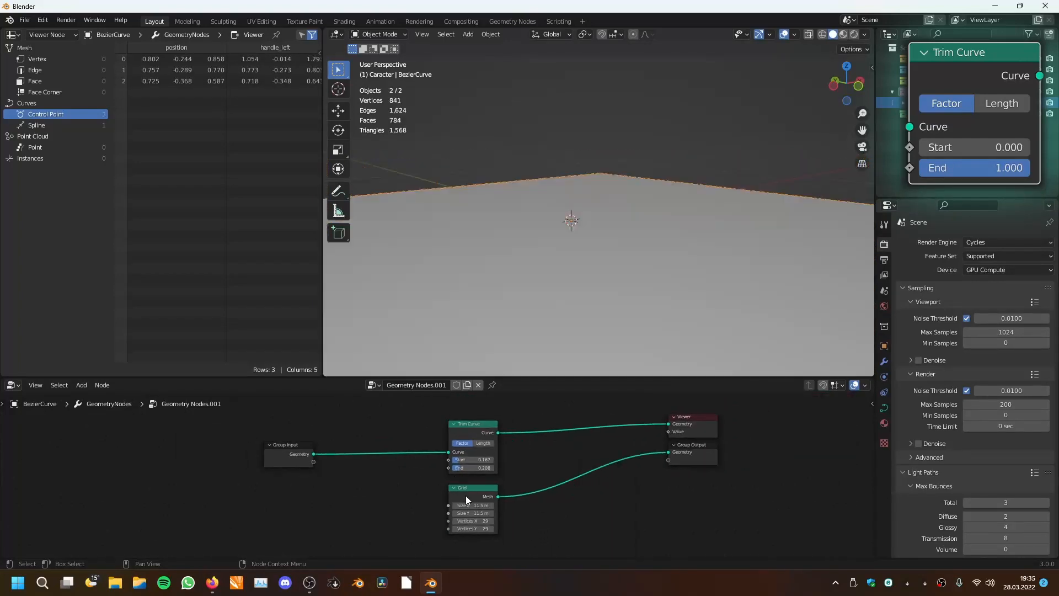
- Delete the Grid node and preview the Group Input geometry in the Viewer
click(466, 496)
key(x)
scroll(468, 410, up, 2)
ctrl+shift+click(243, 442)
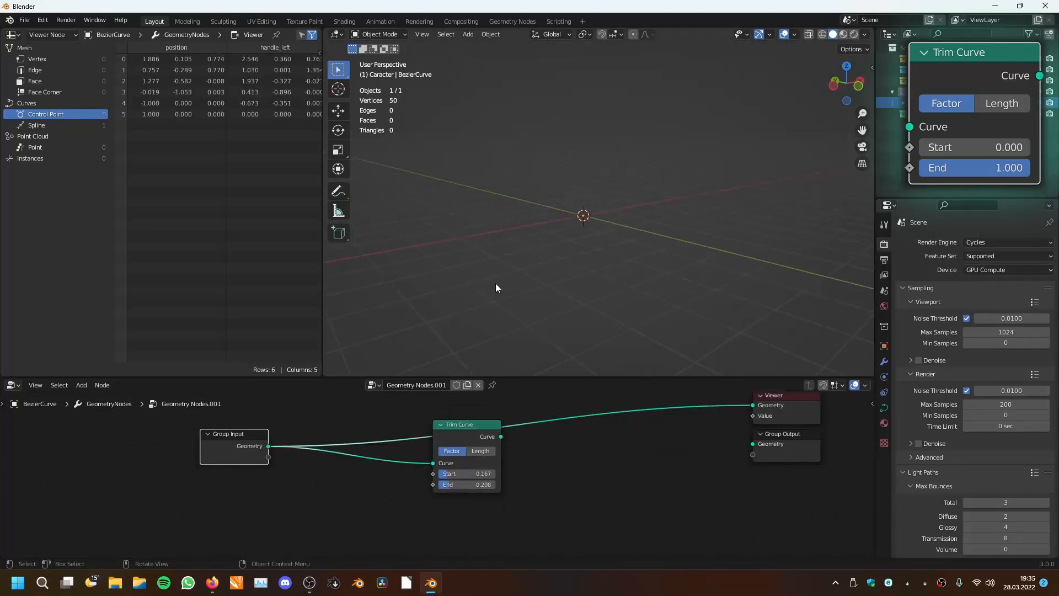
- Connect Group Input directly to Group Output to compare the full curve, and replace that link with the Trim Curve output
middle_drag(556, 292, 555, 292)
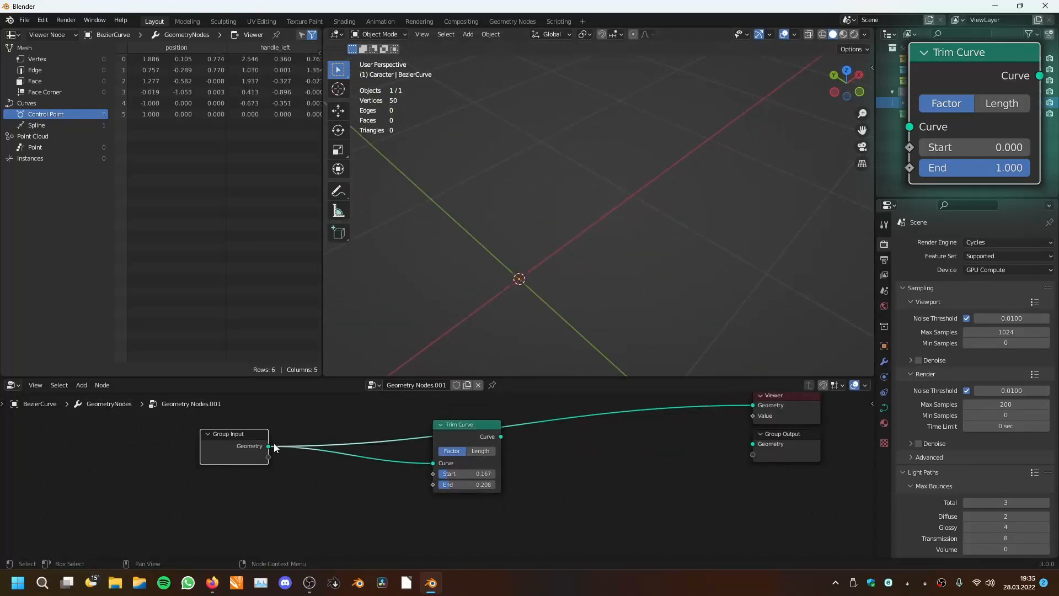
drag(268, 446, 753, 444)
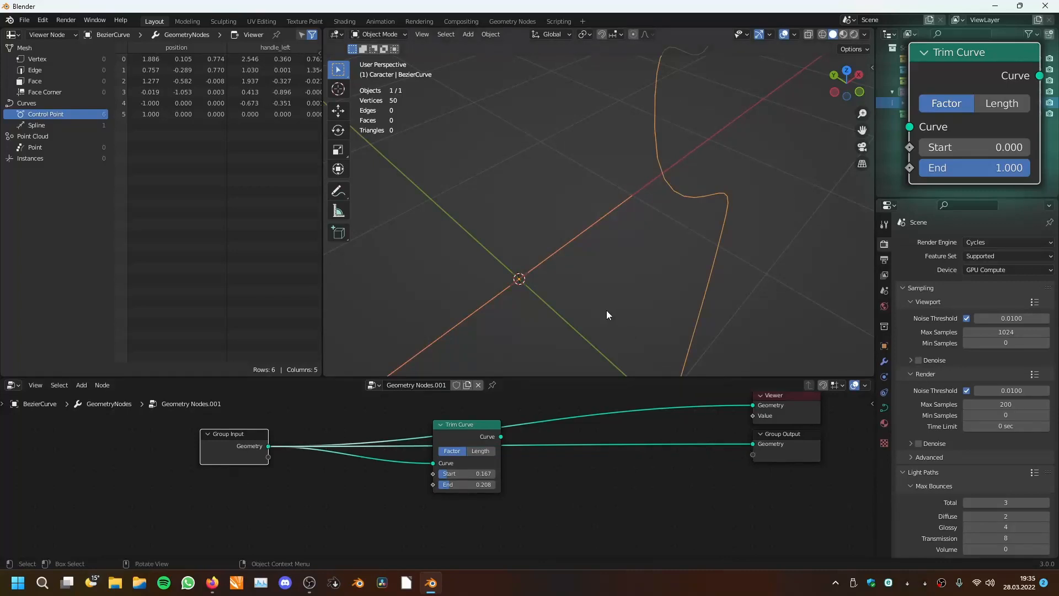
middle_drag(607, 315, 584, 292)
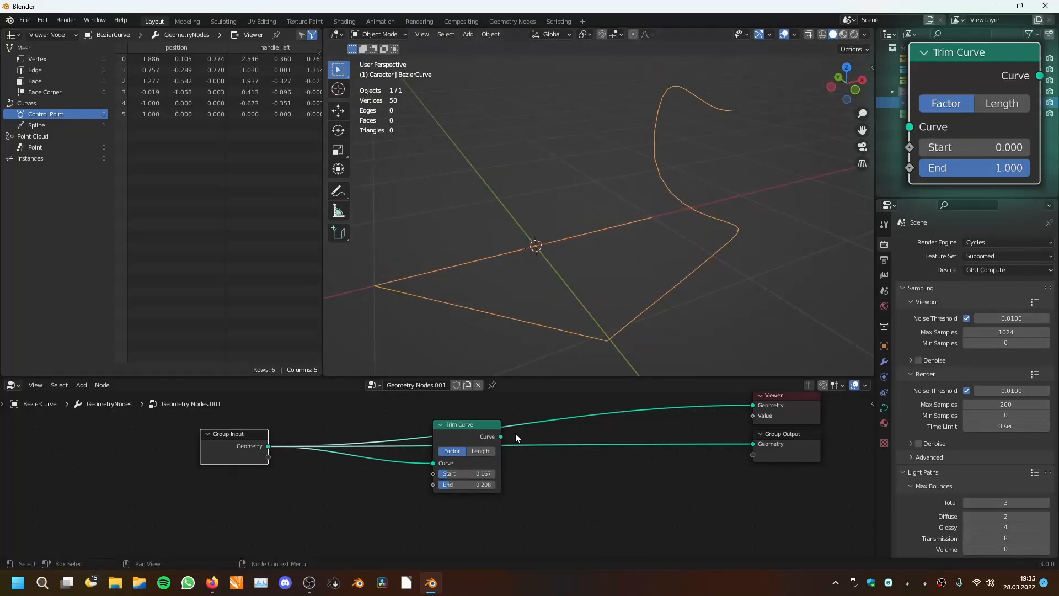
drag(501, 437, 743, 439)
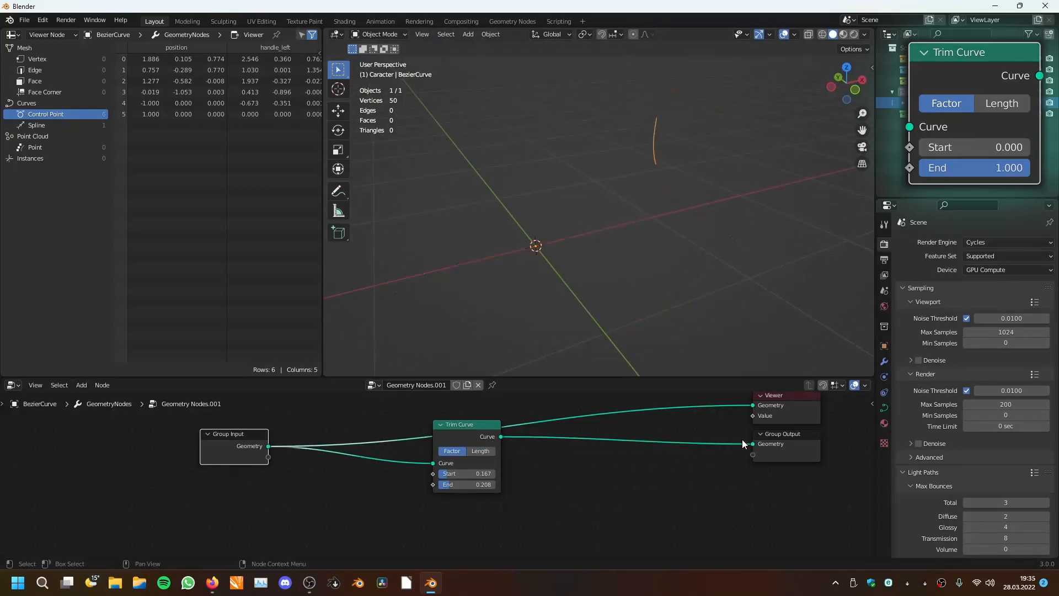
- Add a Value node and connect it to both the Start and End inputs of Trim Curve
scroll(742, 440, up, 1)
key(shift+a)
mouse_move(379, 406)
click(340, 324)
text(v)
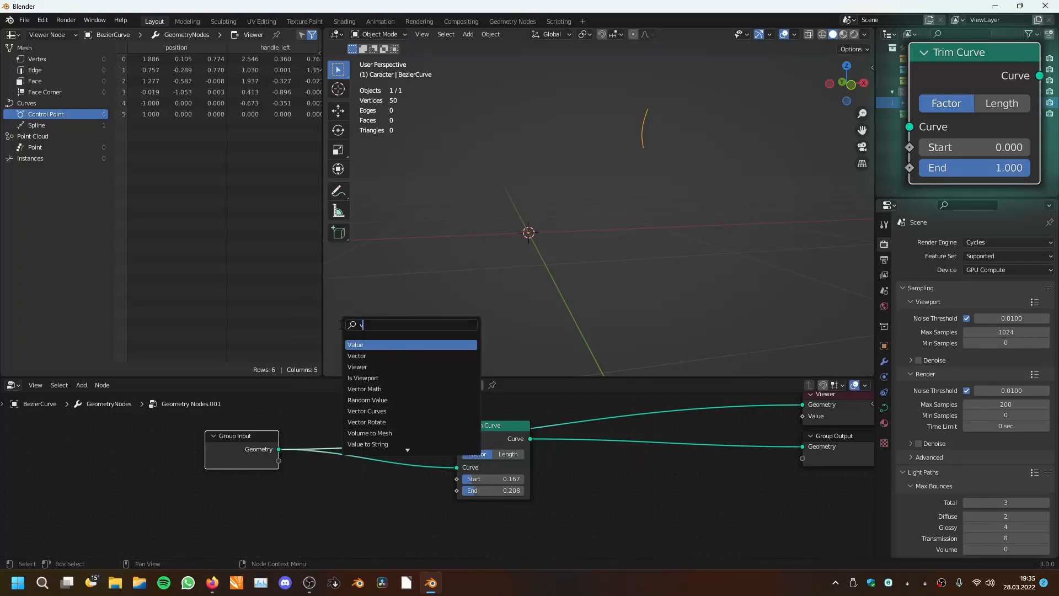
text(alu)
click(366, 345)
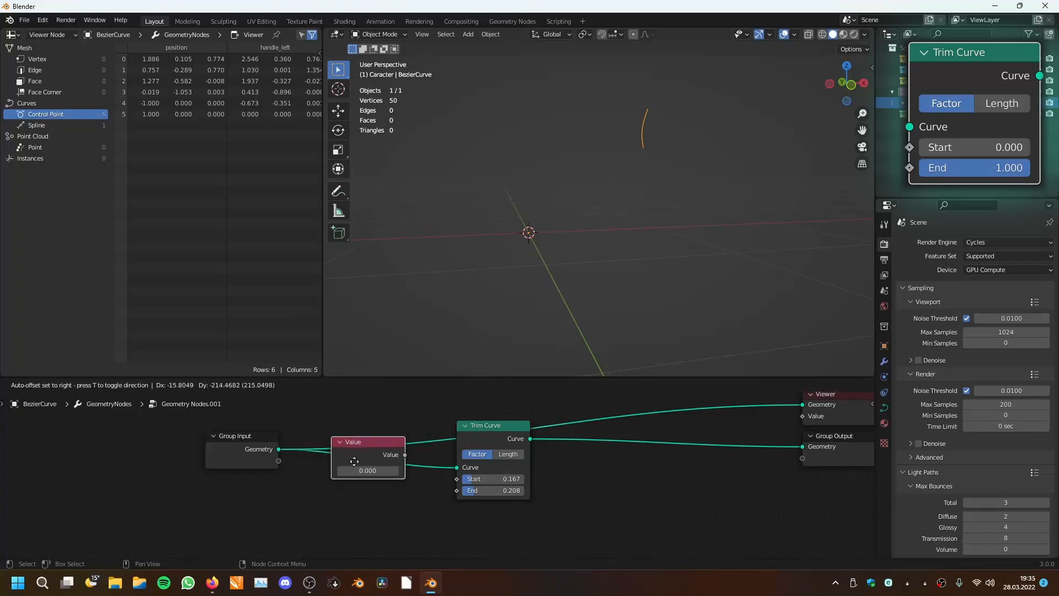
click(352, 511)
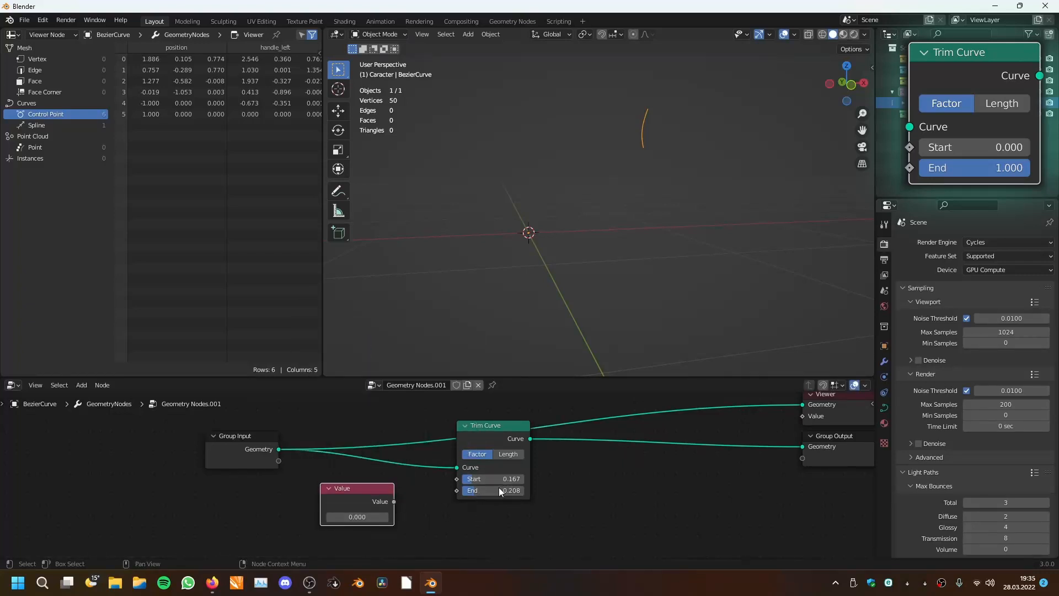
mouse_move(457, 479)
mouse_down()
mouse_move(394, 502)
mouse_move(457, 491)
mouse_up()
- Insert an Instance on Points node on the link between Trim Curve and Group Output
middle_drag(570, 363, 624, 211)
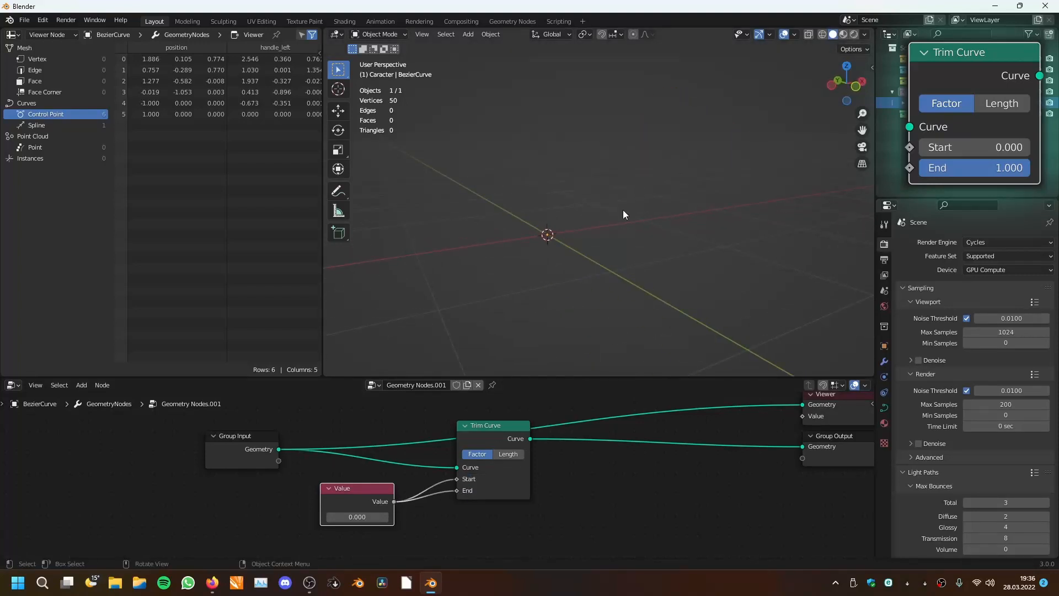
scroll(567, 459, down, 1)
middle_drag(567, 459, 537, 450)
key(shift+a)
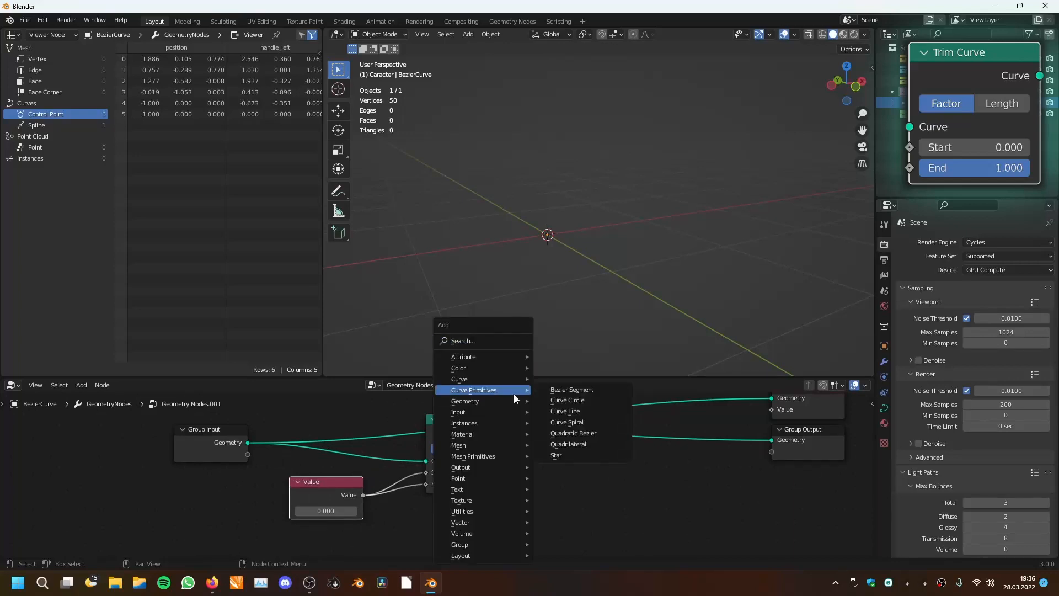
mouse_move(484, 421)
click(564, 422)
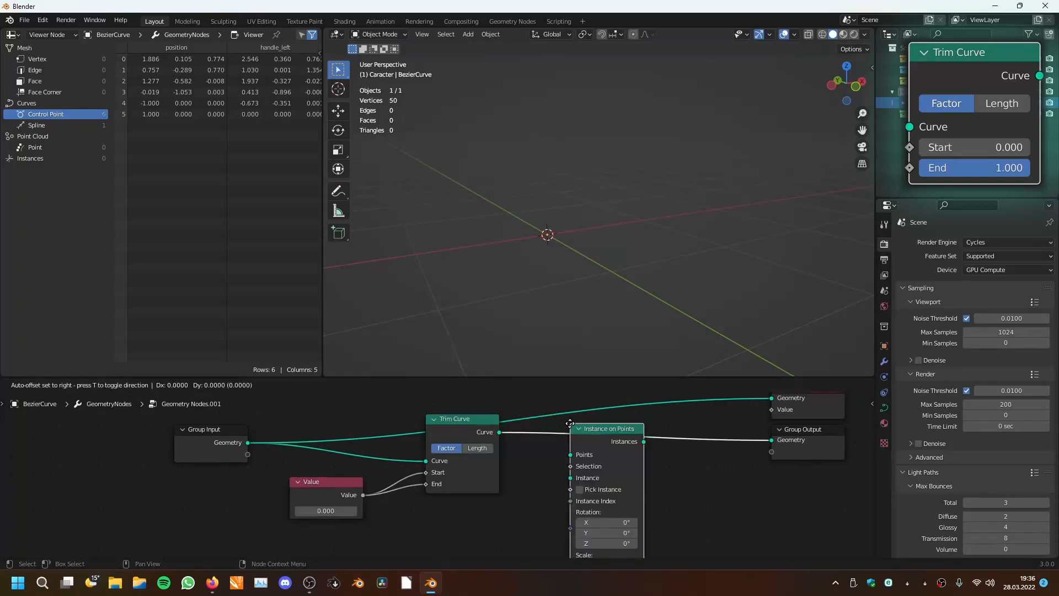
click(602, 430)
scroll(583, 512, down, 2)
scroll(584, 512, up, 1)
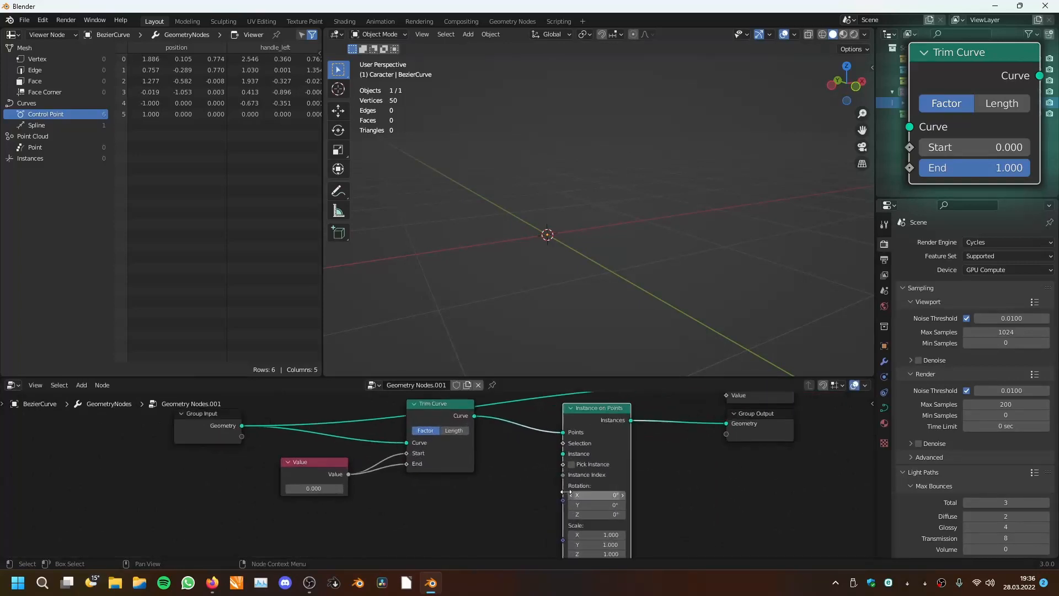
- Add an Ico Sphere of radius 0.11 m as the instance, and slide the Value node to 1.110 to move it along the curve
key(shift+a)
mouse_move(511, 456)
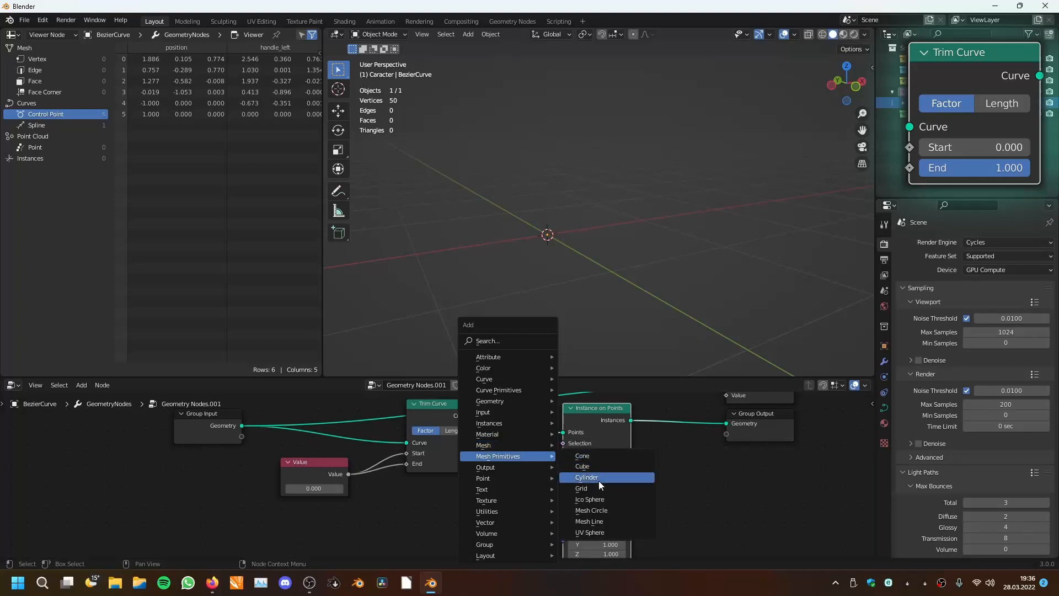
click(604, 499)
click(461, 499)
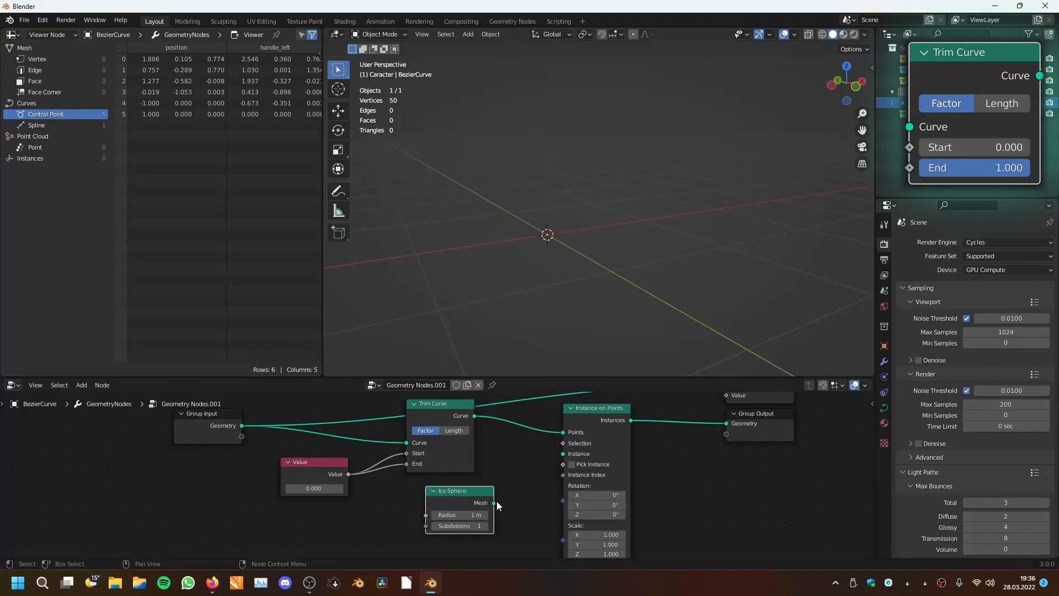
drag(495, 503, 563, 454)
drag(466, 515, 423, 515)
drag(314, 489, 347, 488)
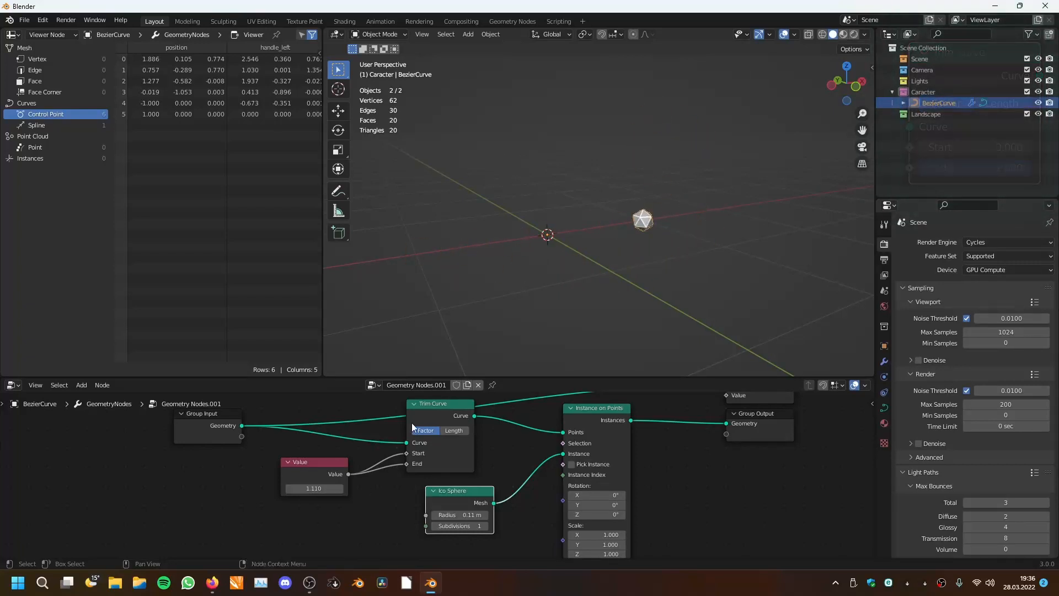
- Clear the Value, Trim Curve, Ico Sphere and Instance on Points nodes from the tree
scroll(426, 418, down, 4)
middle_drag(426, 418, 400, 418)
drag(565, 530, 433, 489)
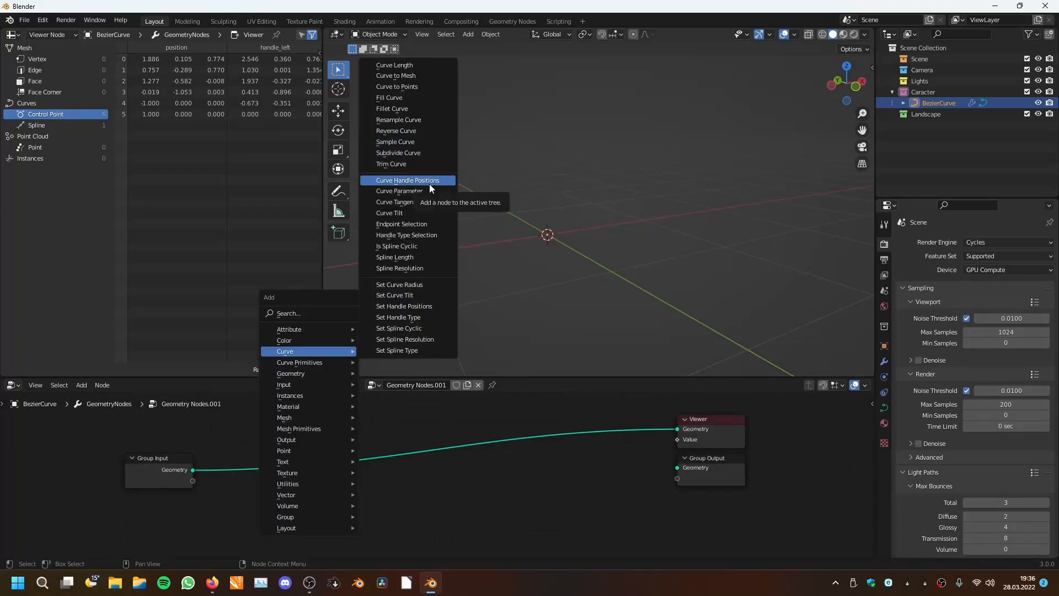
- Add a Curve Handle Positions node above Group Input
click(416, 181)
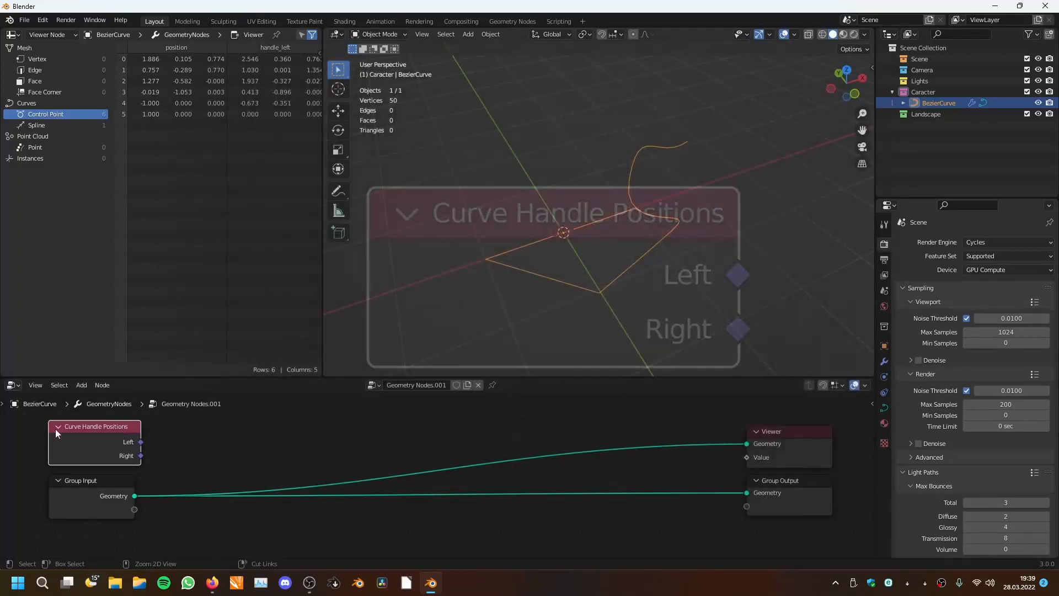
- Try moving the Bezier handles of a control point at the curve's end in Edit Mode
middle_drag(588, 253, 628, 188)
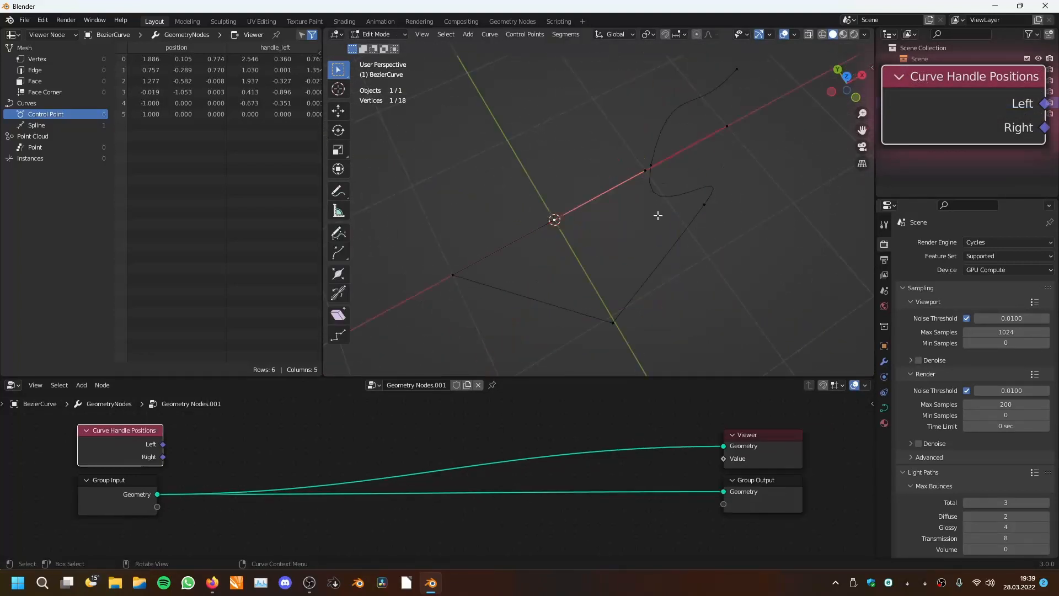
middle_drag(657, 215, 533, 326)
scroll(631, 249, up, 3)
key(g)
key(Escape)
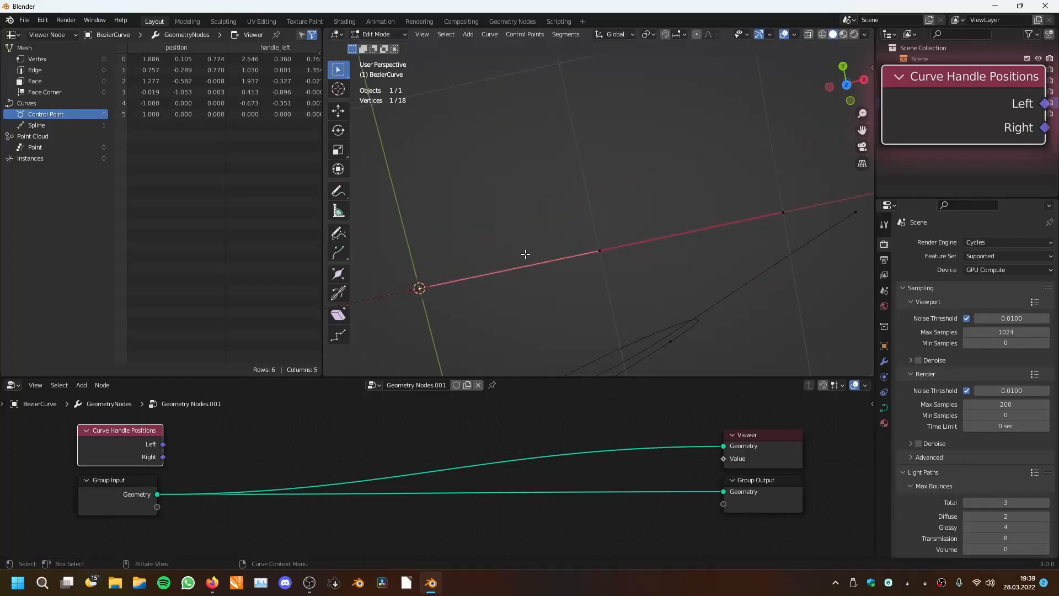
click(781, 219)
key(g)
right_click(788, 145)
scroll(629, 260, down, 4)
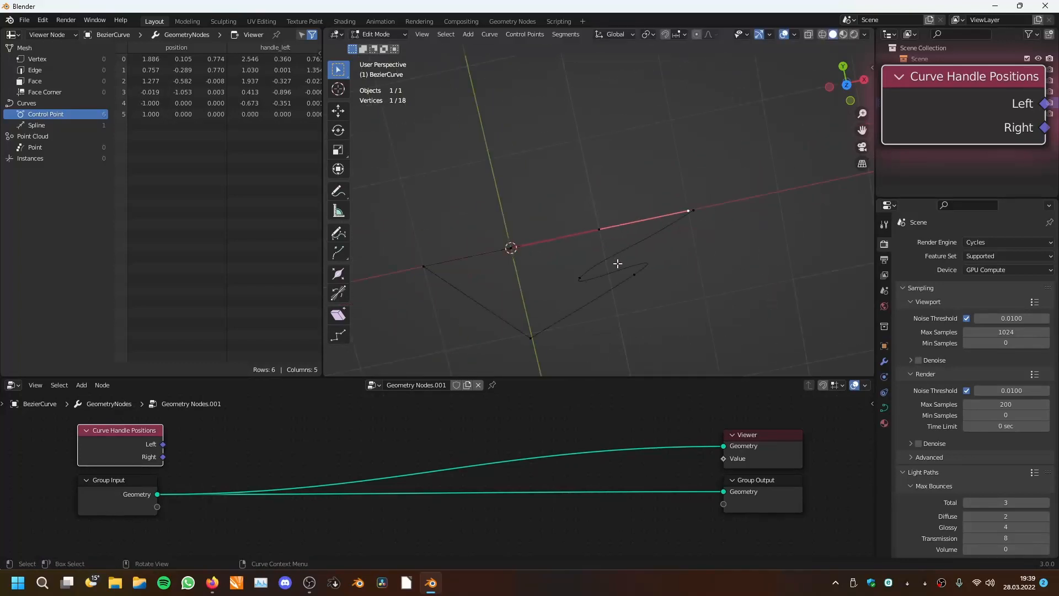
middle_drag(620, 263, 610, 194)
key(Tab)
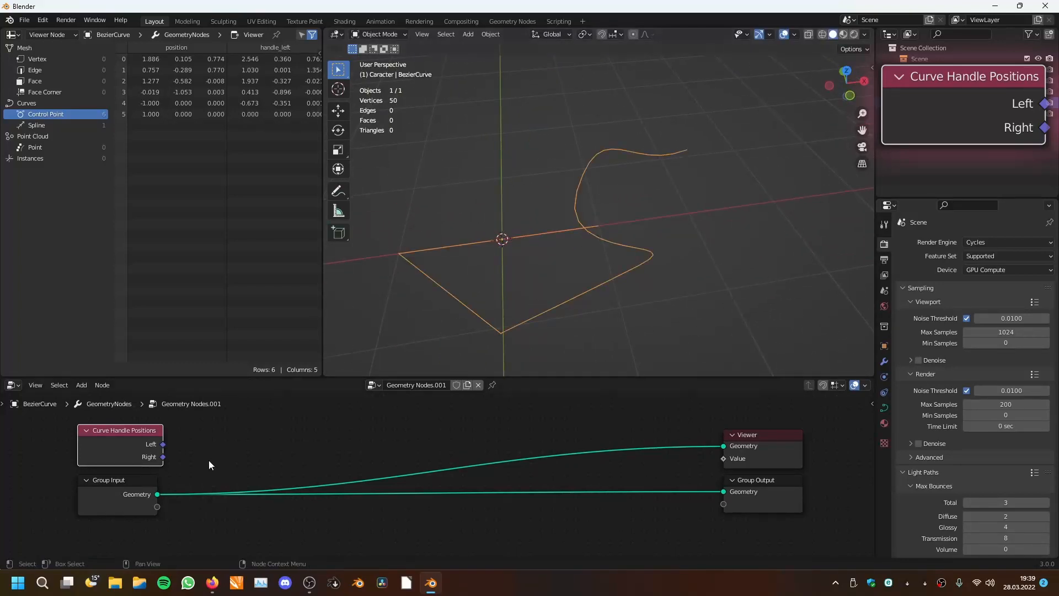
- Replace the Curve Handle Positions node with a Curve Parameter node above Group Input
drag(90, 435, 93, 433)
key(x)
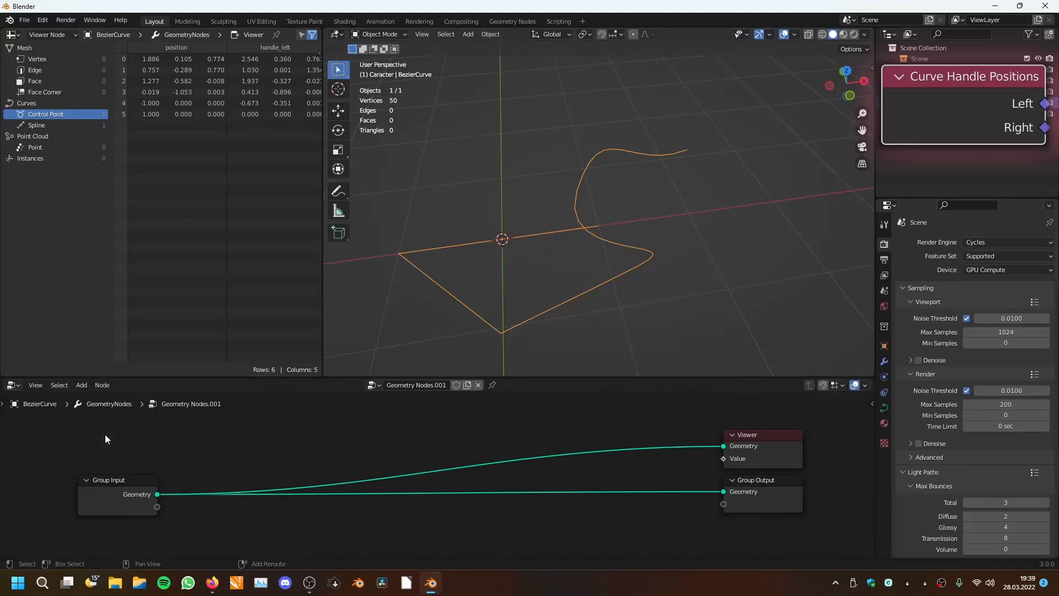
key(shift+a)
mouse_move(76, 379)
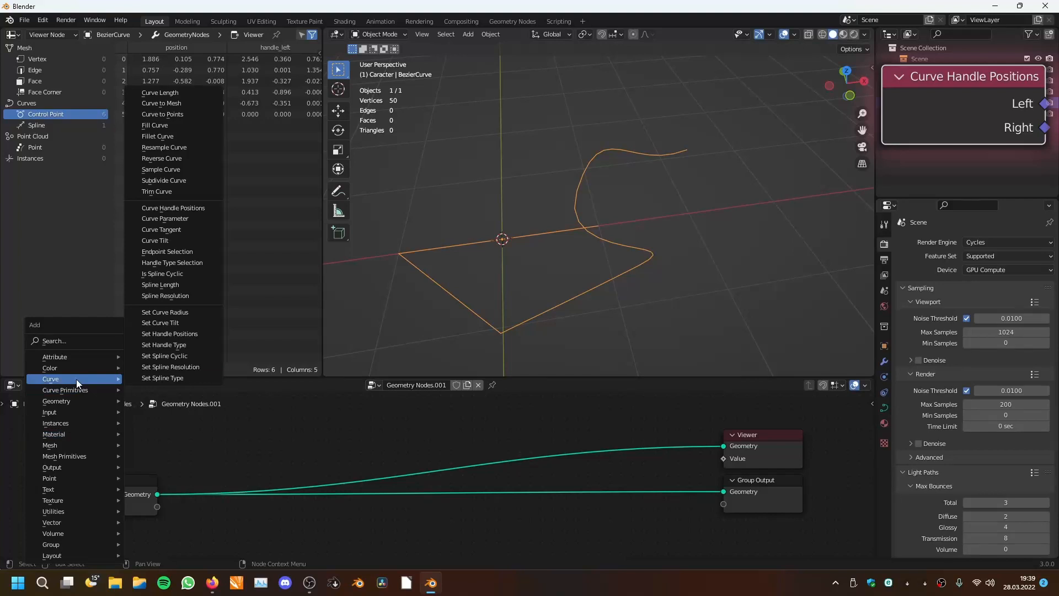
click(177, 220)
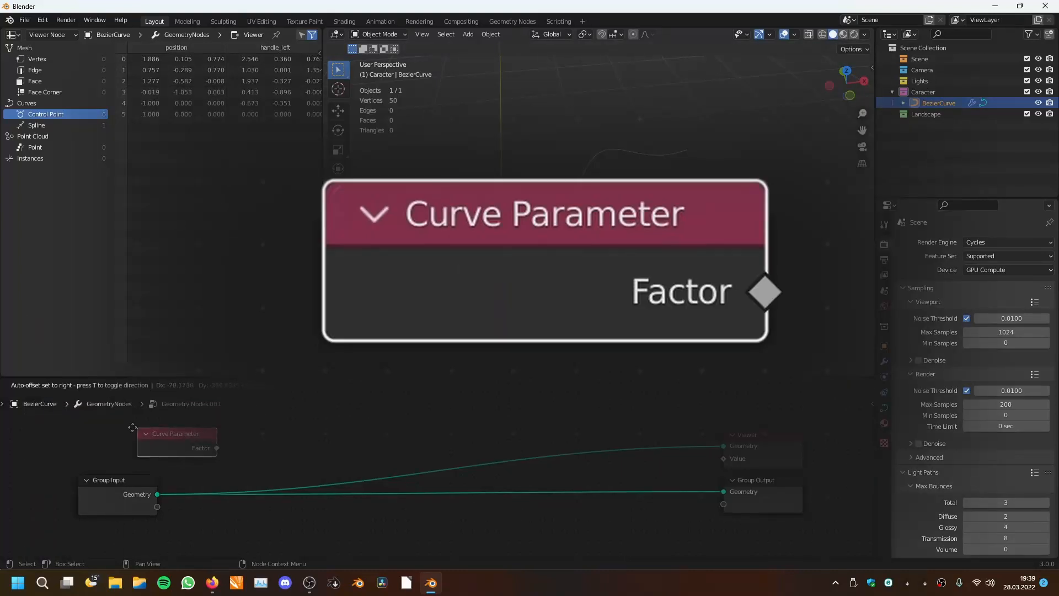
click(78, 440)
scroll(492, 237, down, 3)
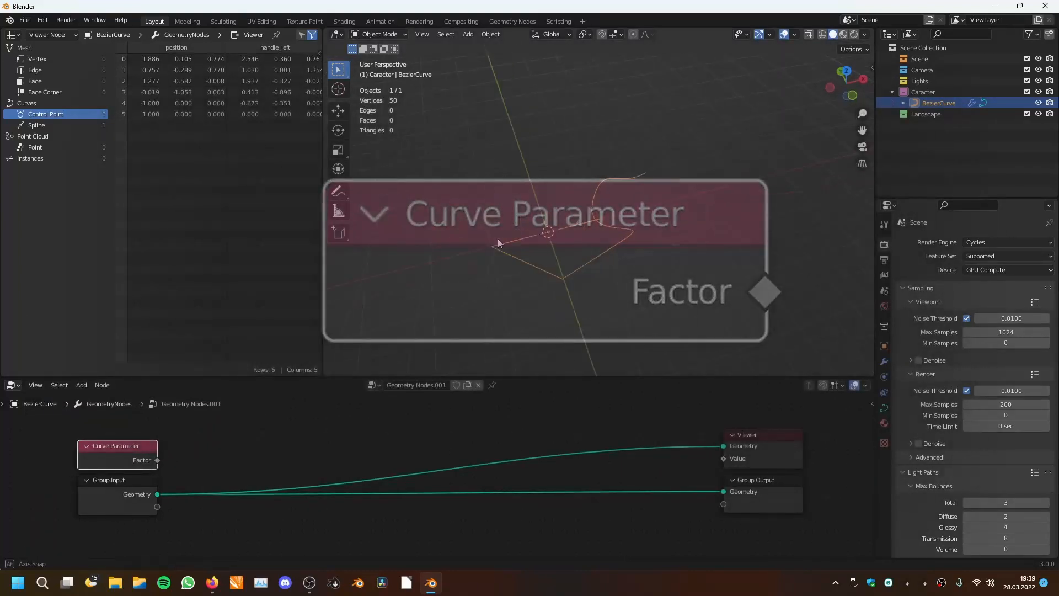
- Examine the Bezier curve from several angles, following it from one end point to the other
middle_drag(492, 237, 551, 254)
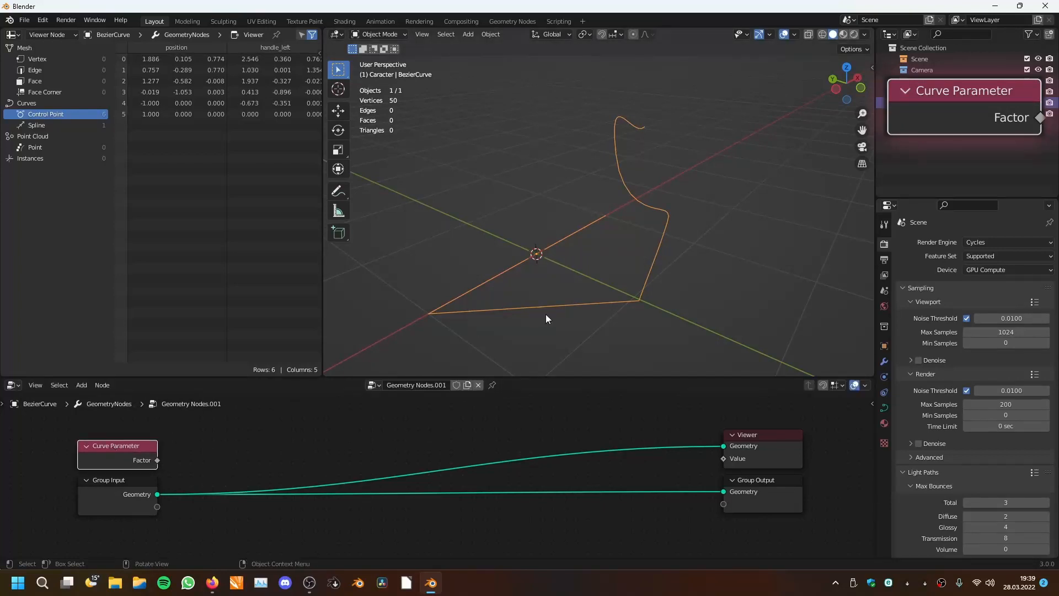
middle_drag(546, 313, 636, 290)
middle_drag(604, 216, 740, 342)
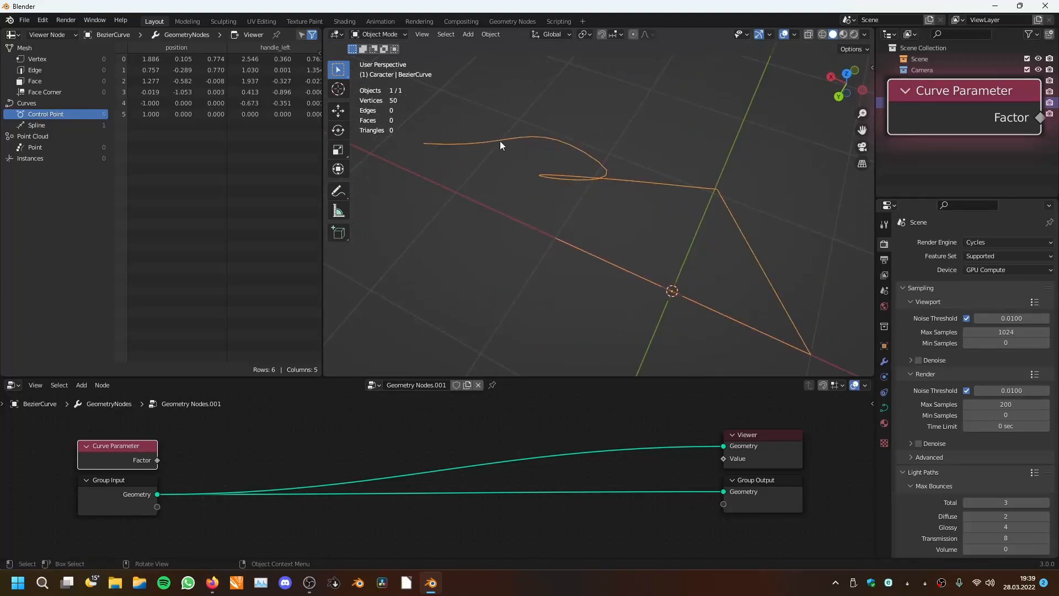
middle_drag(421, 130, 507, 236)
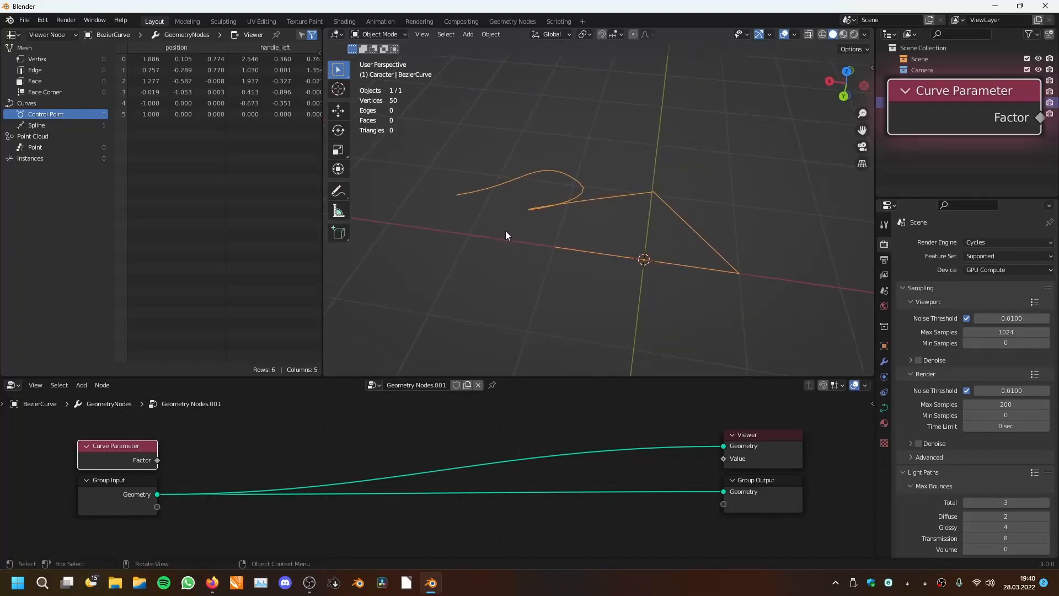
scroll(572, 283, up, 2)
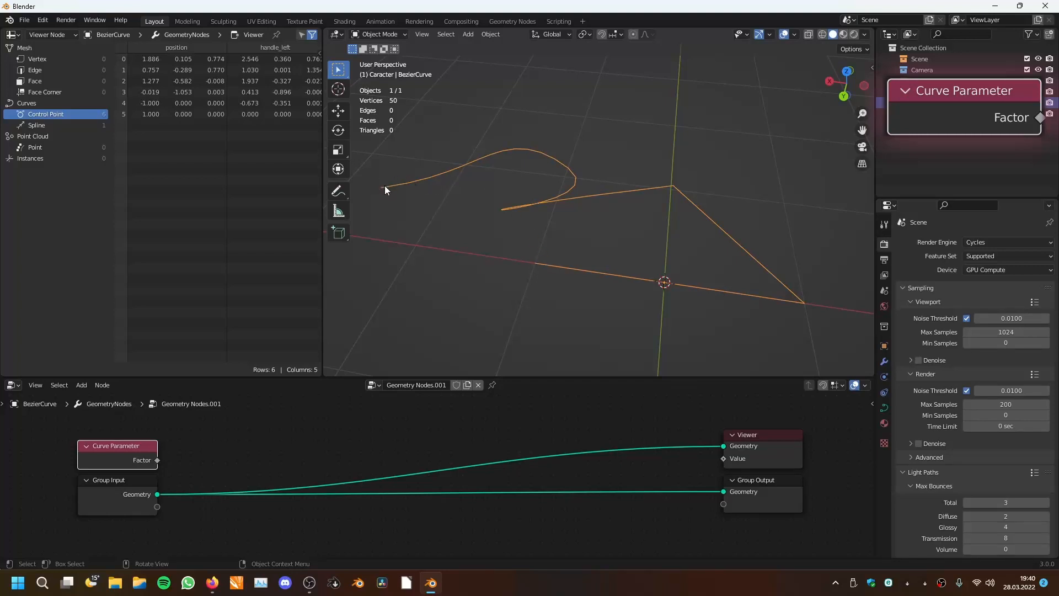
scroll(525, 215, down, 3)
key(Tab)
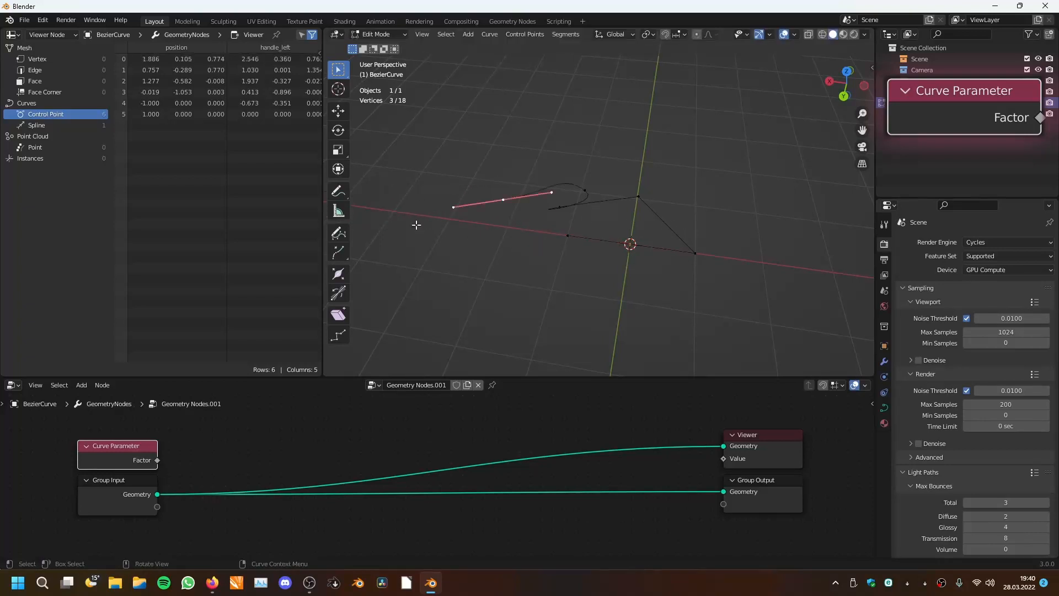
key(Tab)
scroll(497, 251, up, 2)
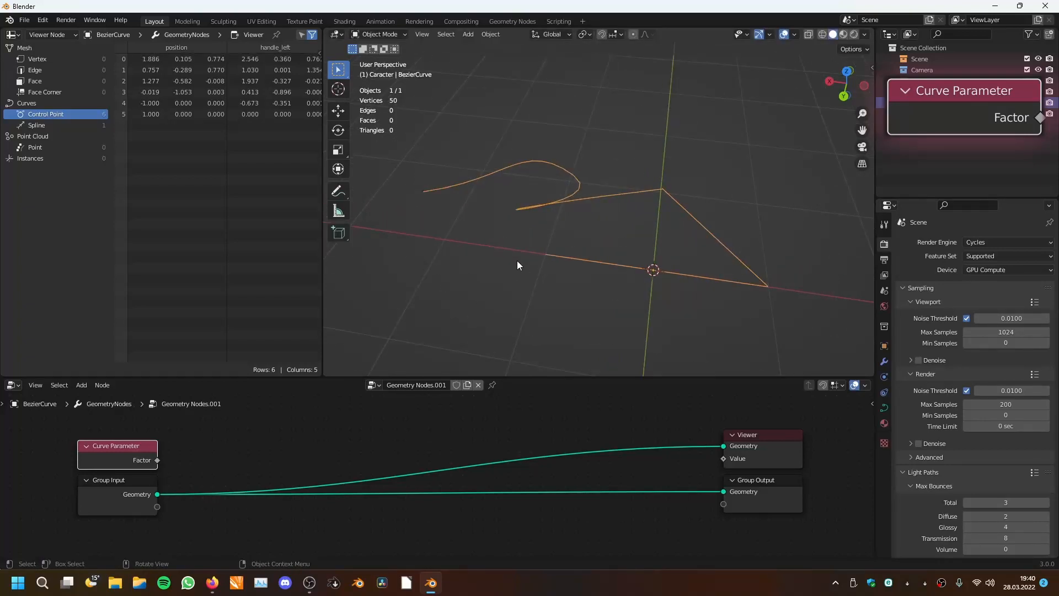
- Insert a Curve to Mesh node between Group Input and Group Output and connect its Mesh output to the Viewer
scroll(408, 458, down, 2)
key(shift+a)
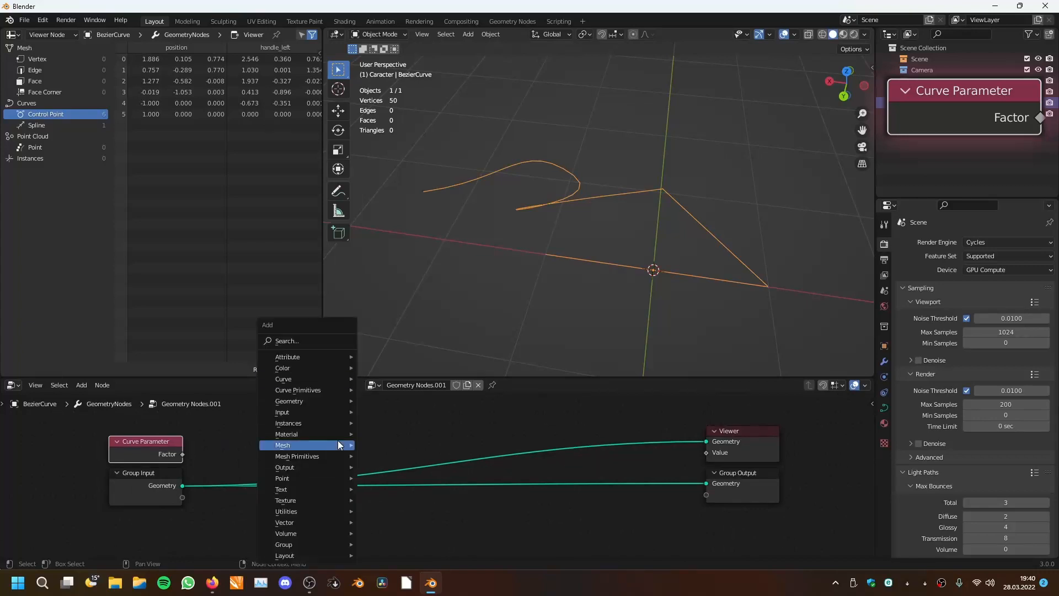
mouse_move(302, 381)
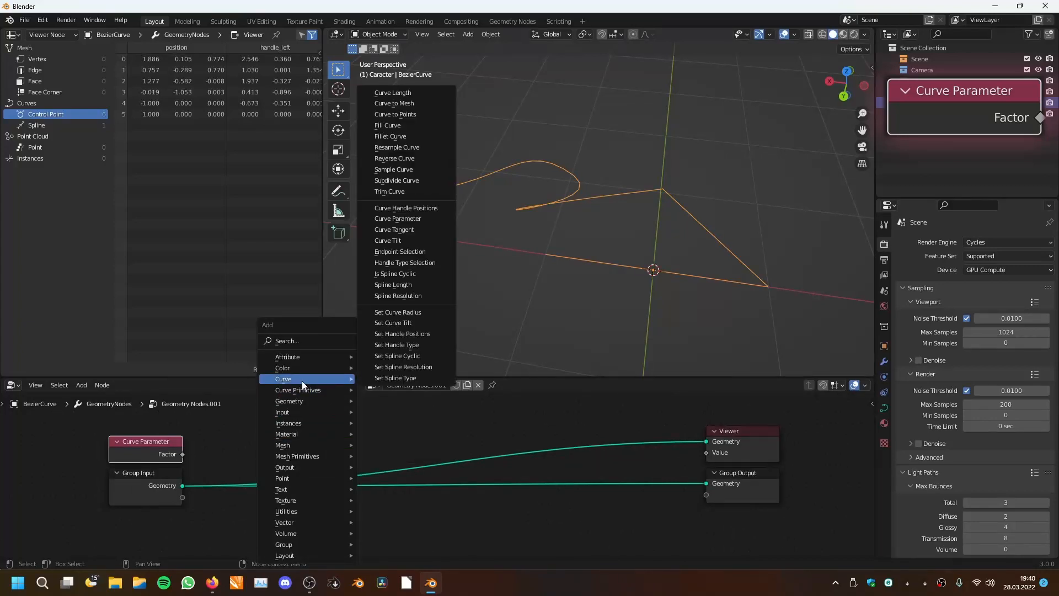
click(426, 103)
click(413, 469)
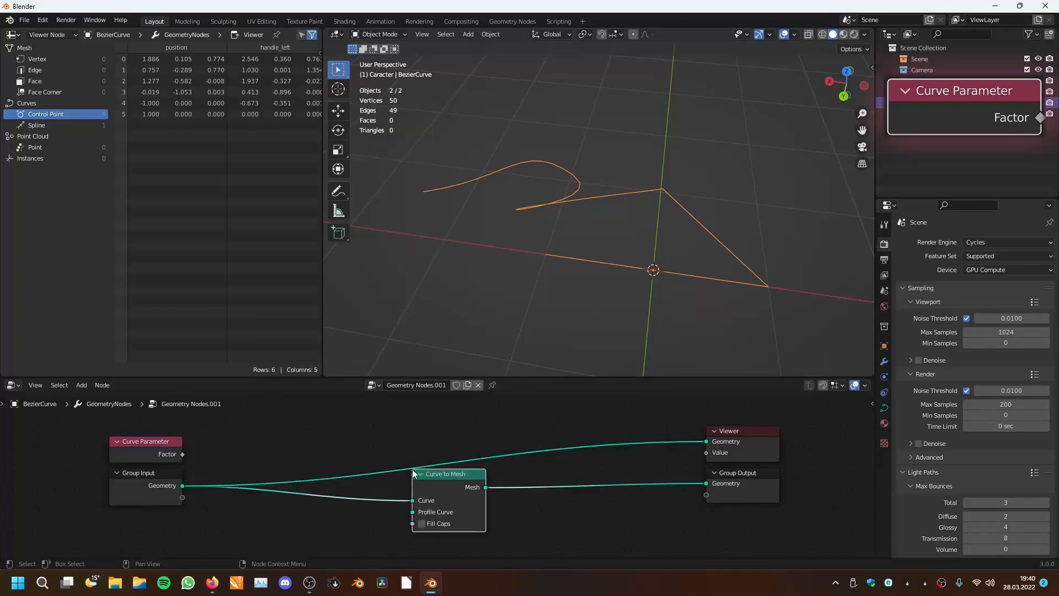
middle_drag(571, 225, 462, 422)
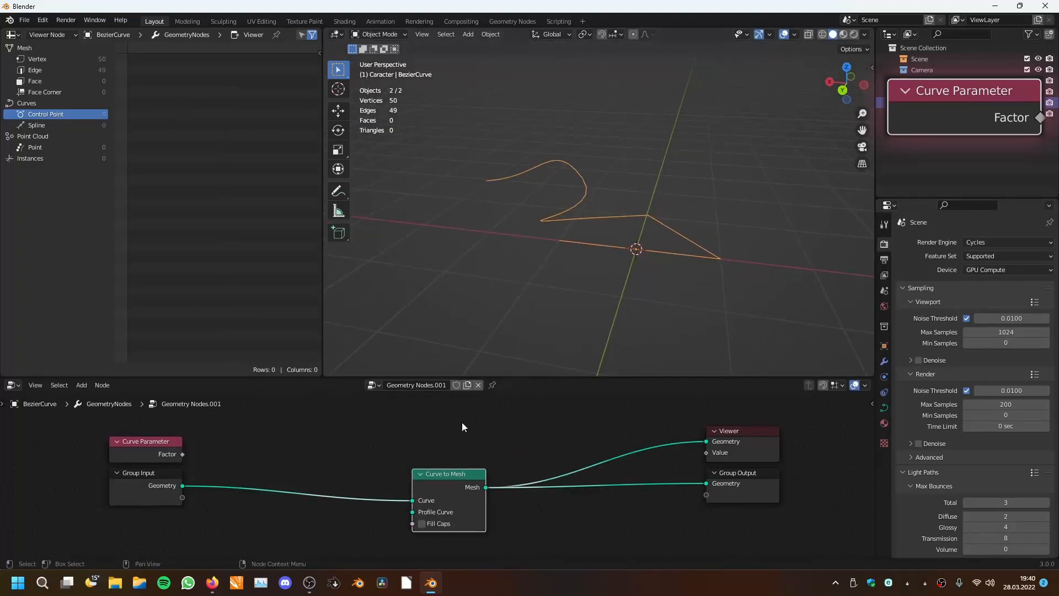
- Add a Curve Circle of radius 0.06 m as the Profile Curve of Curve to Mesh, and enable Fill Caps
key(shift+a)
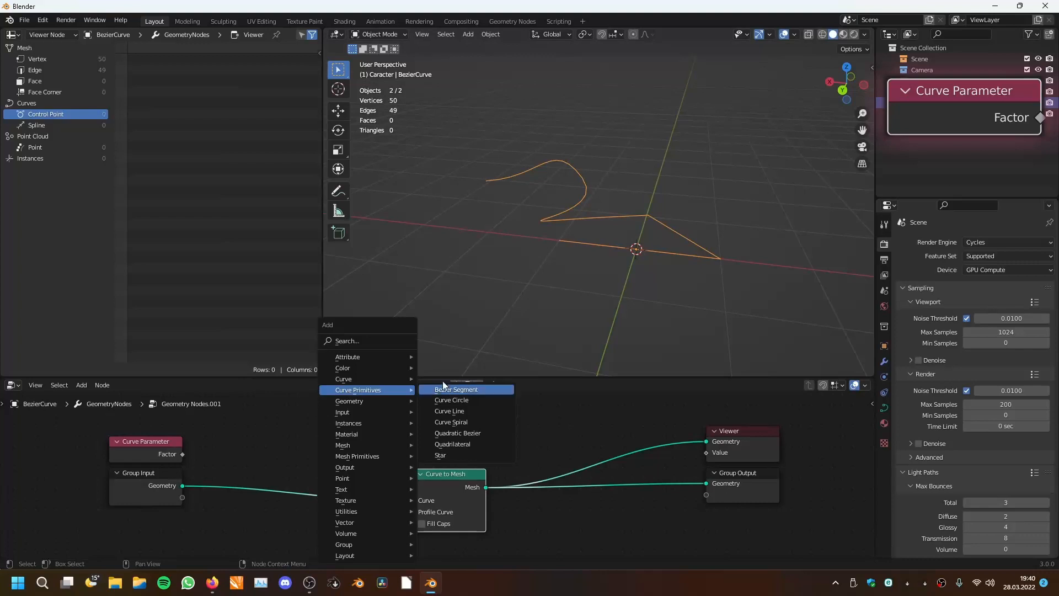
click(466, 401)
drag(350, 538, 412, 512)
middle_drag(564, 356, 624, 281)
scroll(624, 283, up, 1)
middle_drag(431, 517, 461, 466)
click(452, 473)
drag(333, 524, 303, 523)
middle_drag(546, 276, 605, 237)
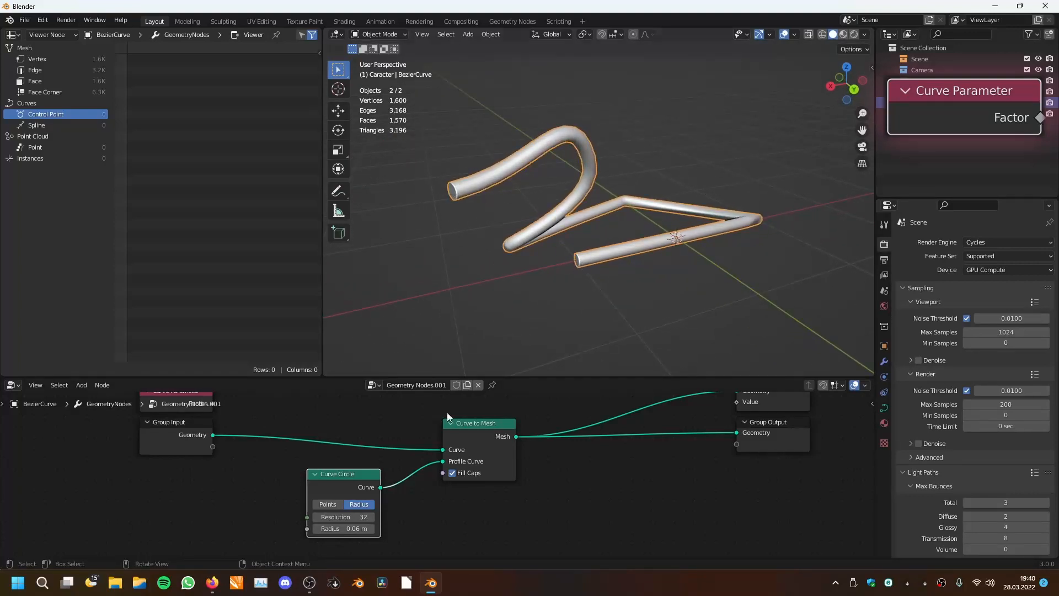
- Insert a Set Curve Radius node on the link between Group Input and Curve to Mesh
middle_drag(468, 436, 453, 462)
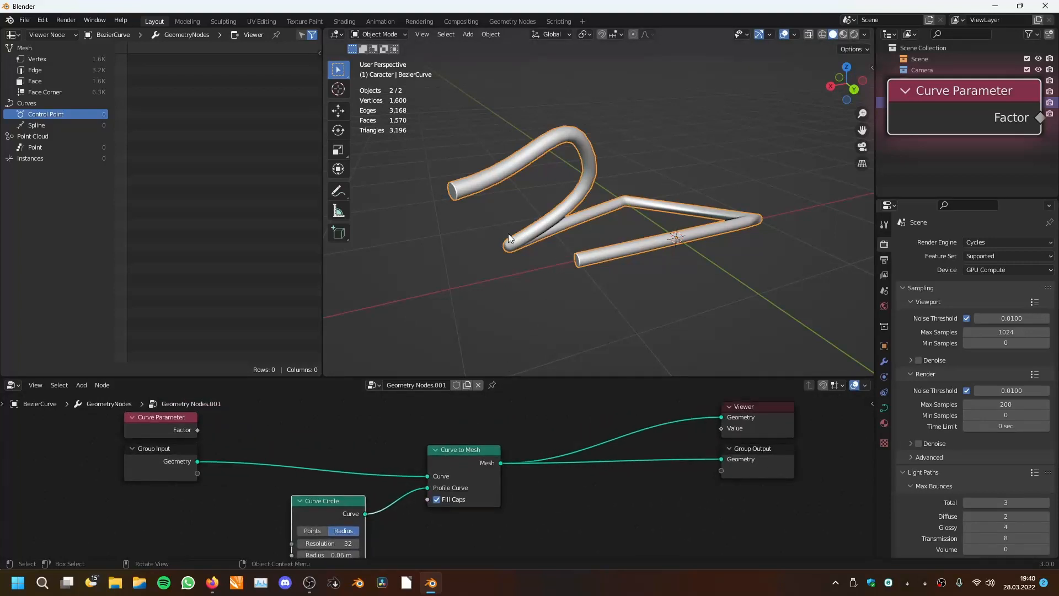
middle_drag(392, 438, 375, 428)
key(shift+a)
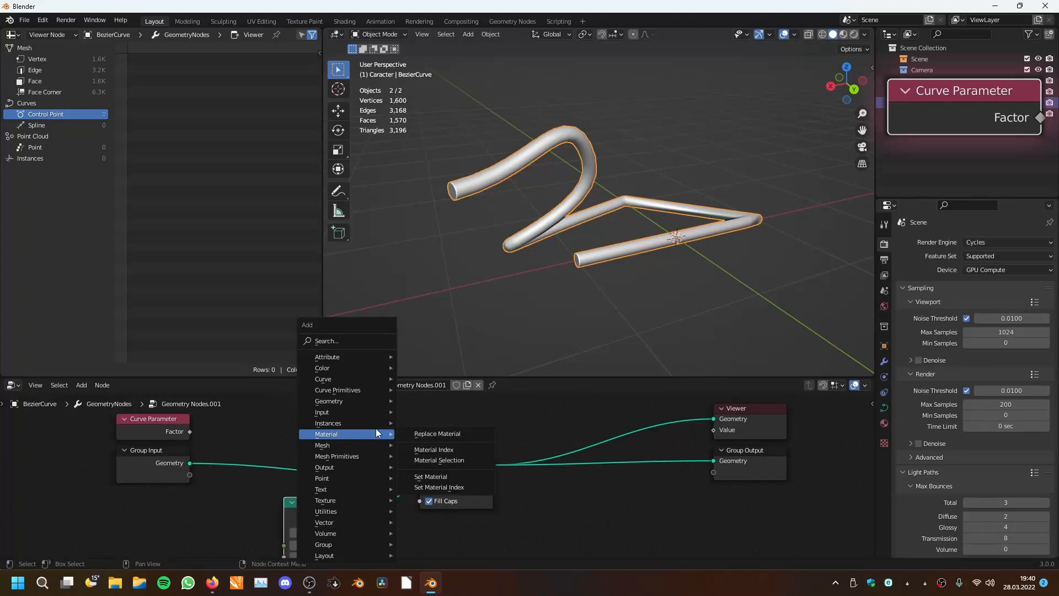
mouse_move(331, 380)
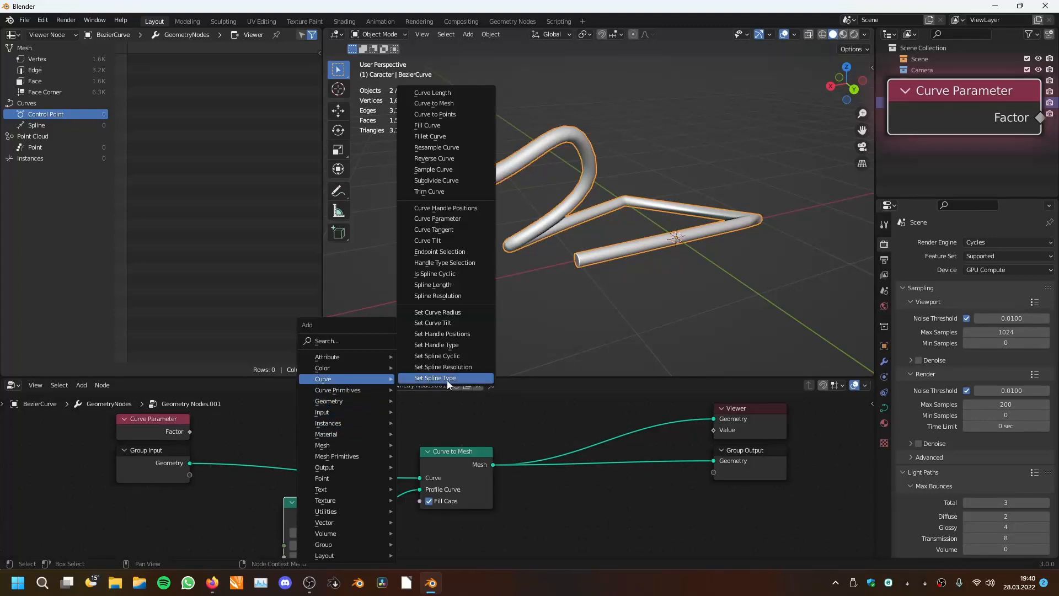
click(444, 311)
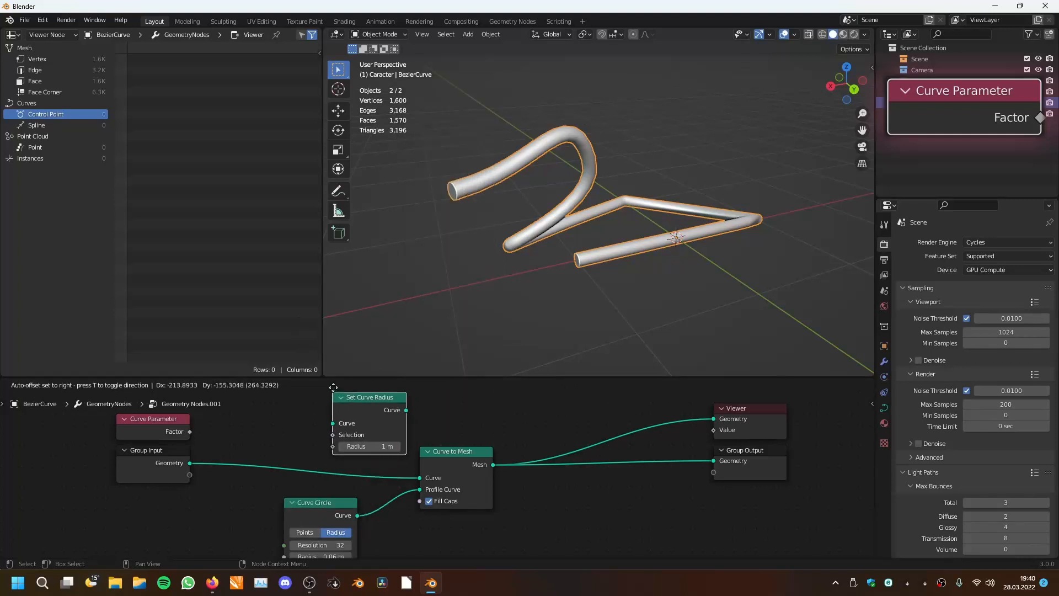
click(386, 426)
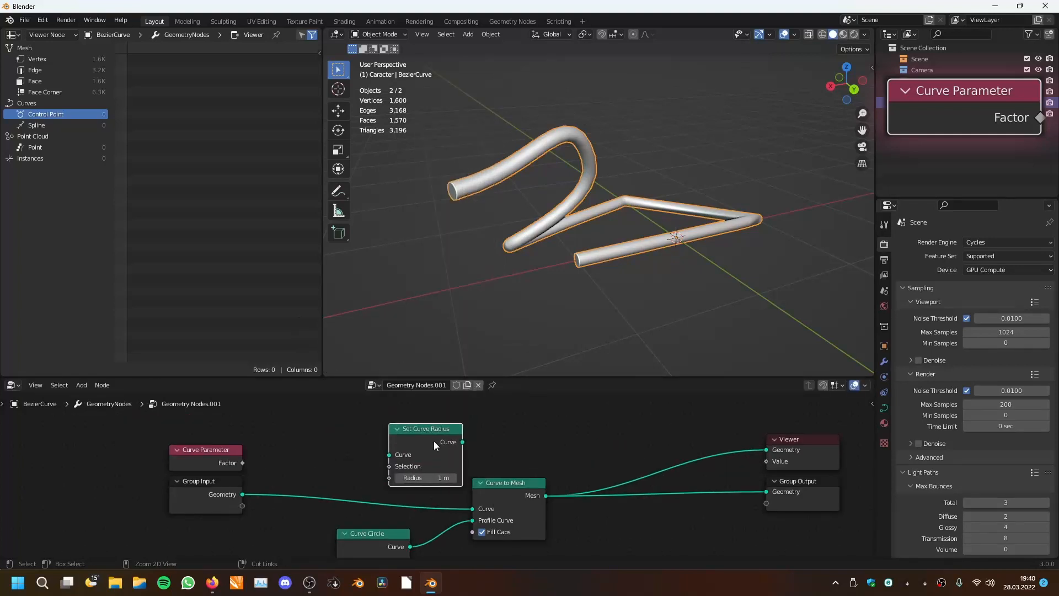
drag(434, 439, 395, 469)
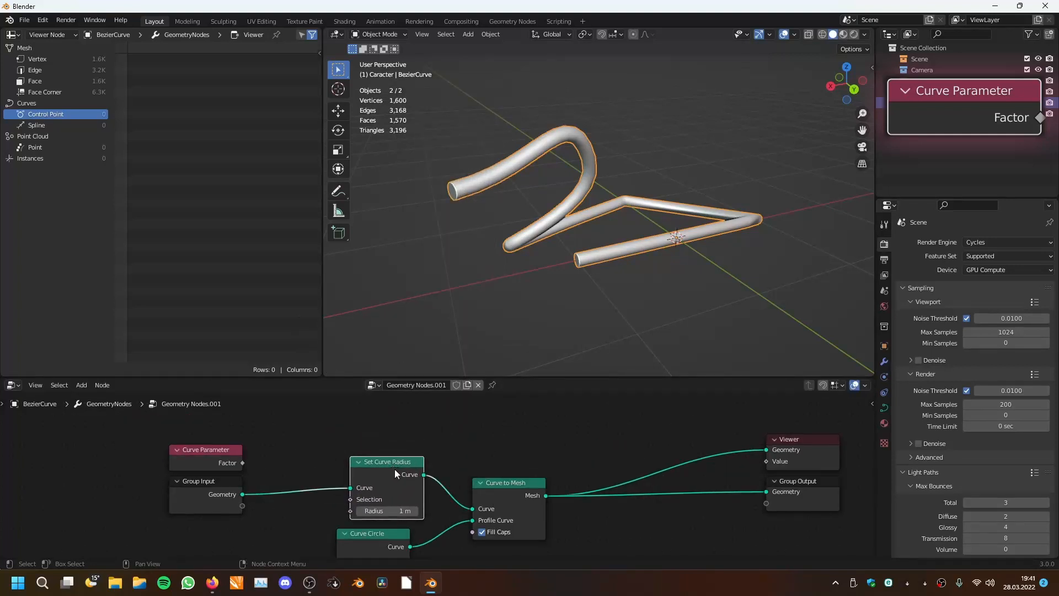
scroll(396, 469, down, 1)
middle_drag(396, 457, 389, 450)
scroll(393, 448, up, 2)
drag(395, 446, 383, 444)
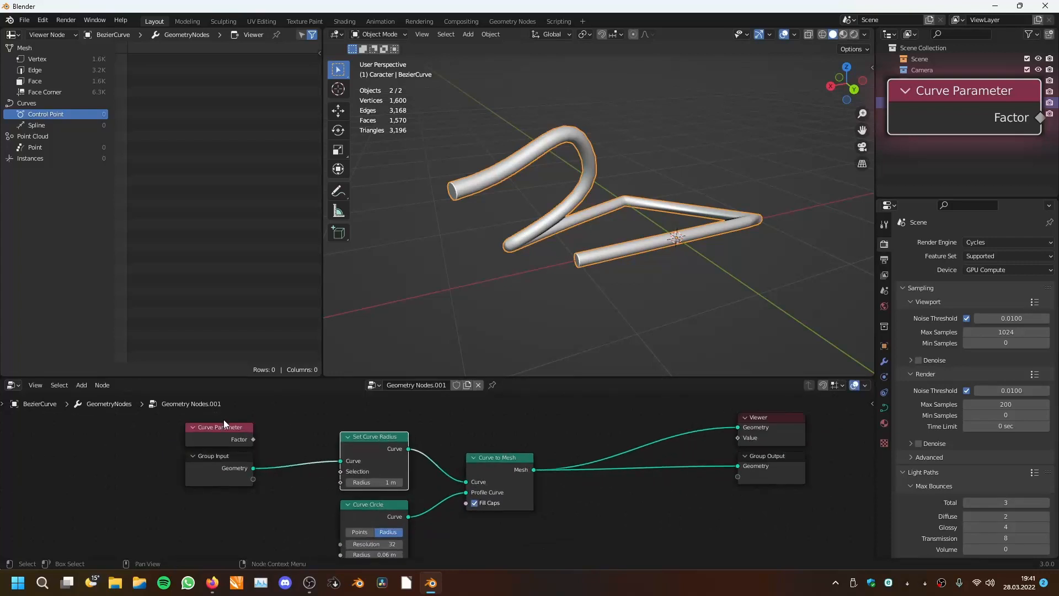
- Link the Curve Parameter's Factor to the Radius input of Set Curve Radius and inspect the tapered tube
drag(252, 441, 341, 483)
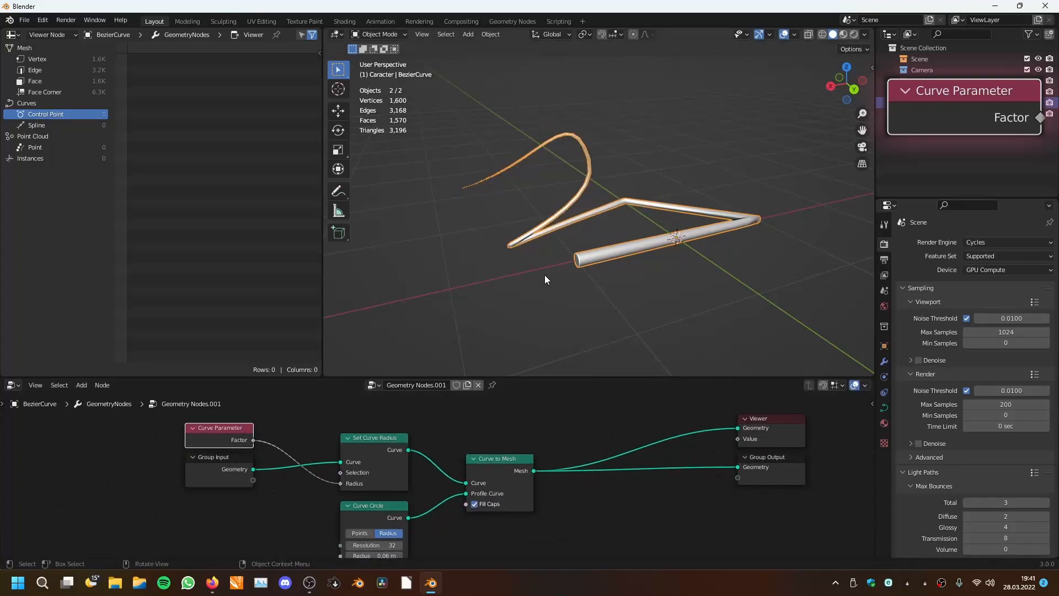
middle_drag(544, 275, 573, 266)
mouse_move(386, 432)
mouse_down()
mouse_move(402, 431)
mouse_move(387, 432)
mouse_up()
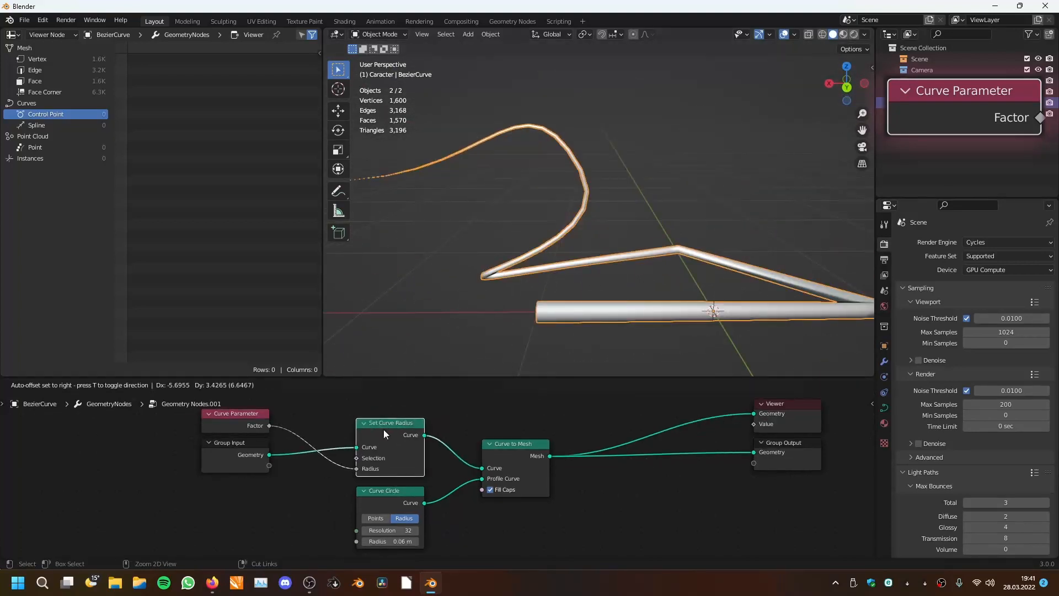
middle_drag(508, 313, 405, 270)
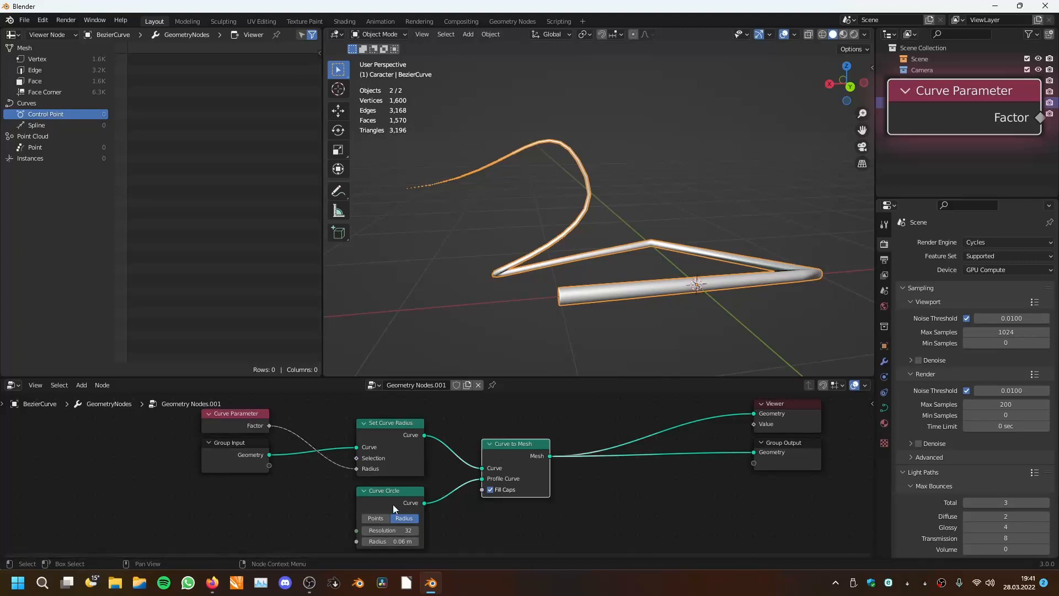
scroll(581, 279, down, 3)
middle_drag(582, 279, 625, 290)
- Move the control point at the tube's thin end in Edit Mode, and return to Object Mode
key(Tab)
middle_drag(602, 254, 540, 245)
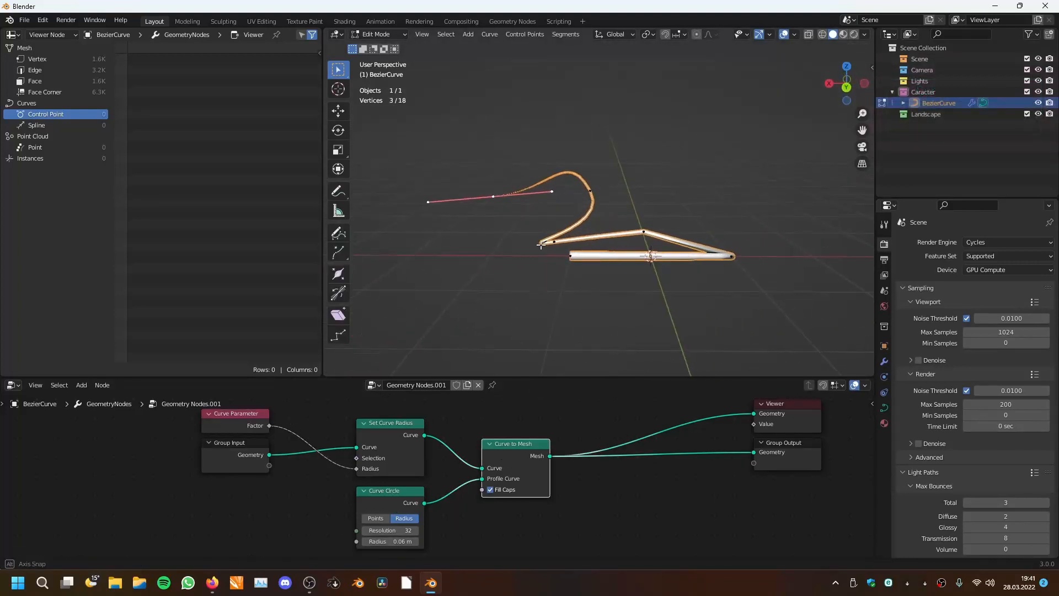
key(g)
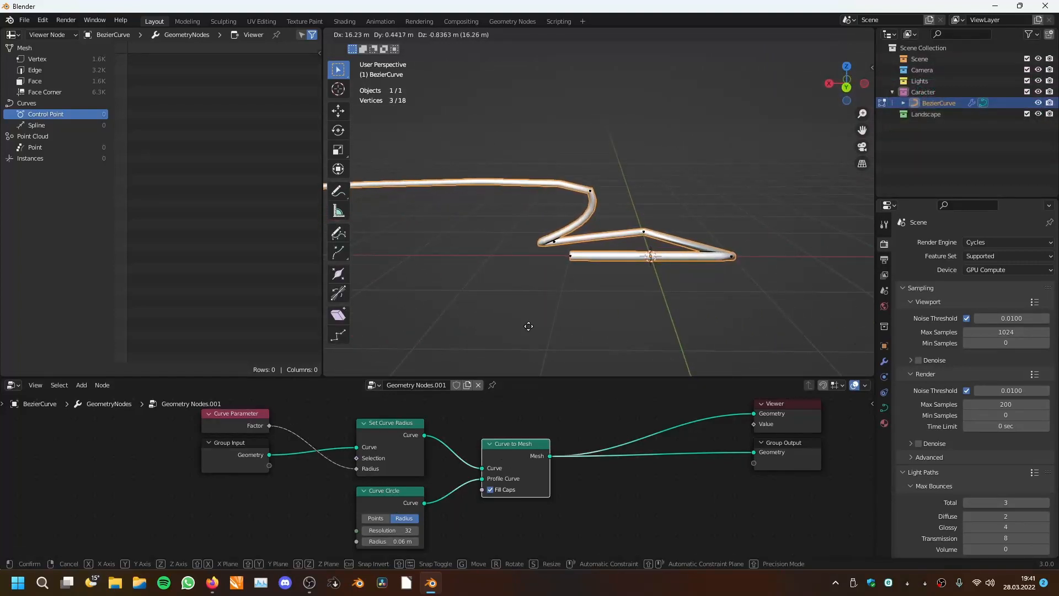
click(646, 247)
key(Tab)
mouse_move(646, 246)
middle_down()
mouse_move(795, 287)
mouse_move(838, 225)
mouse_move(644, 235)
middle_up()
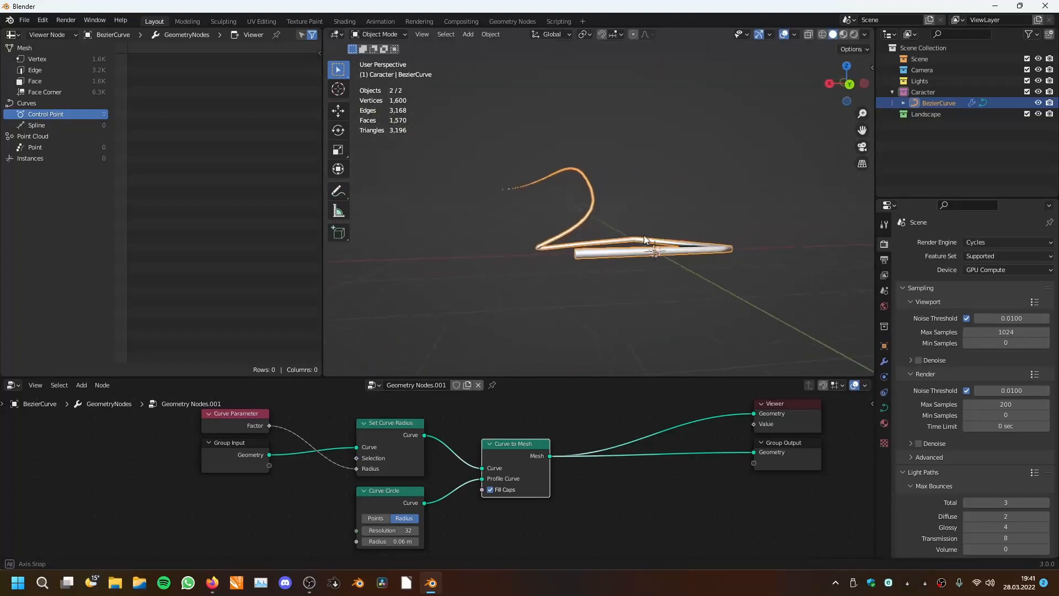
- Add a Curve Tangent node above the Set Curve Radius node
scroll(642, 235, up, 3)
scroll(458, 381, up, 1)
key(shift+a)
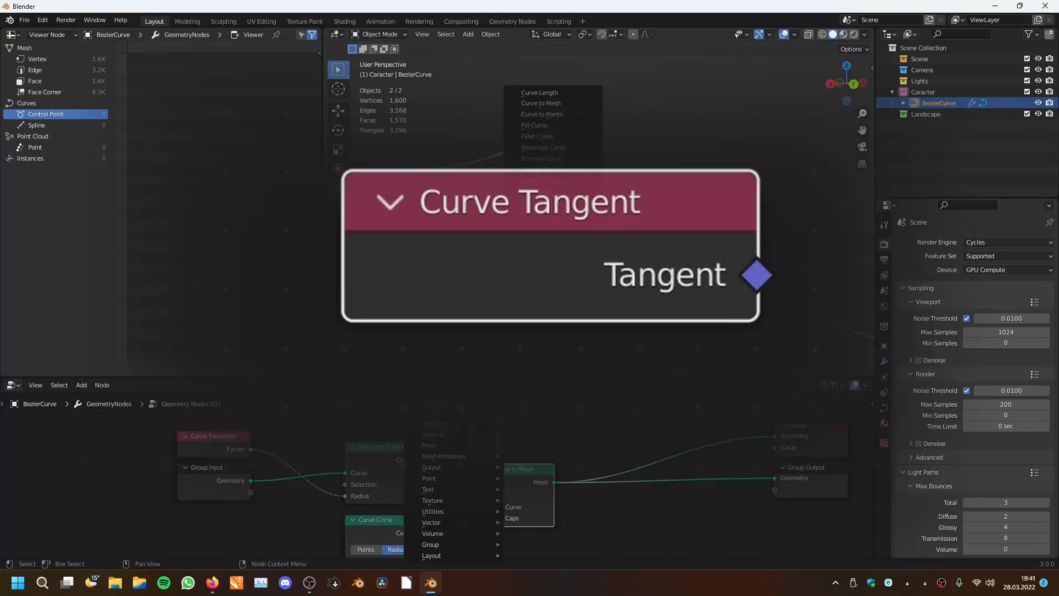
click(555, 229)
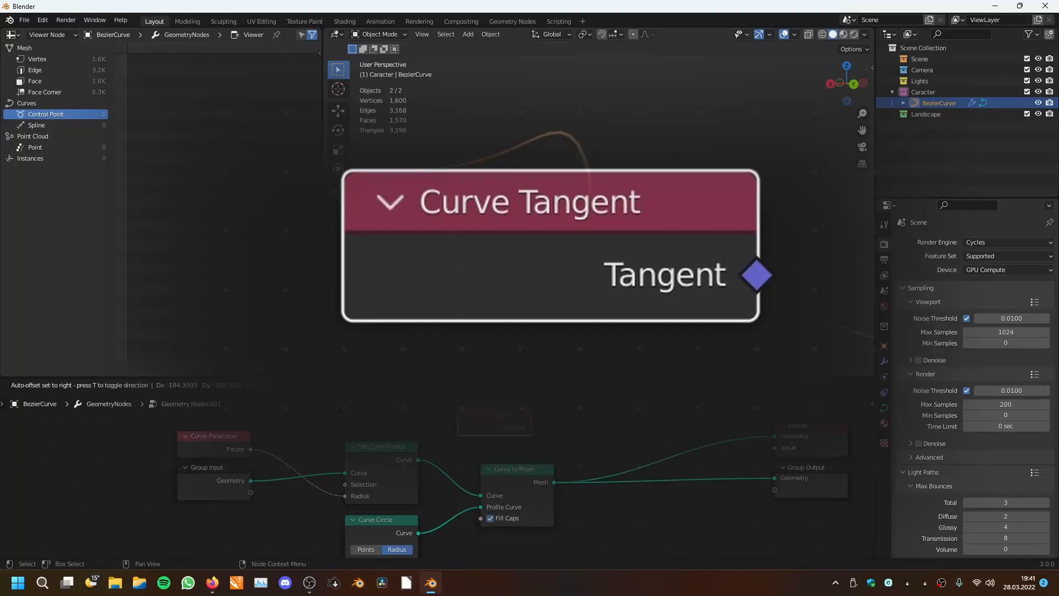
click(349, 434)
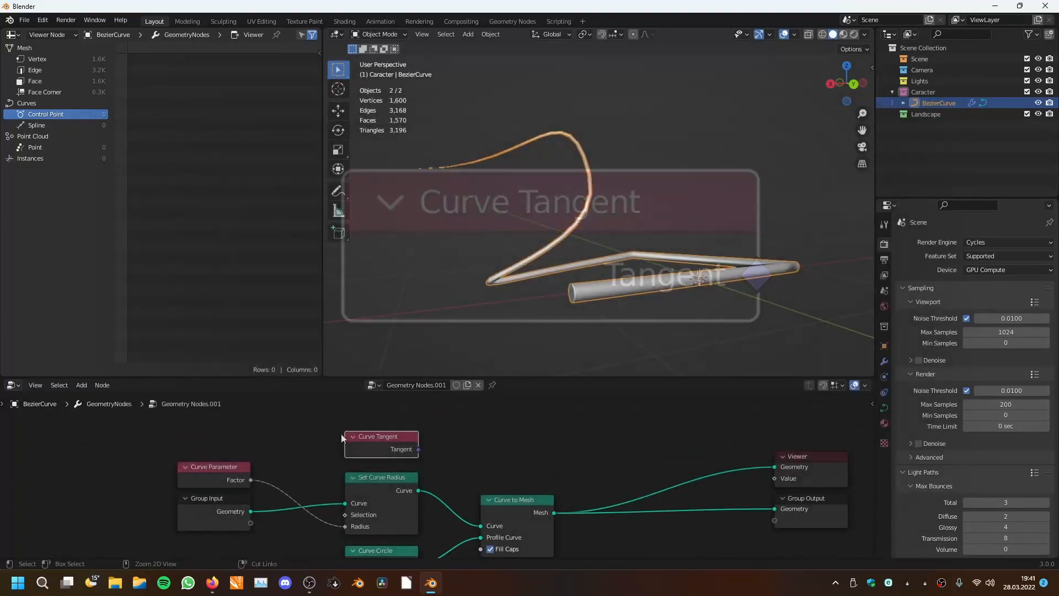
- Set the handle type of the Bezier curve's control points to Automatic in Edit Mode, and return to Object Mode
key(Tab)
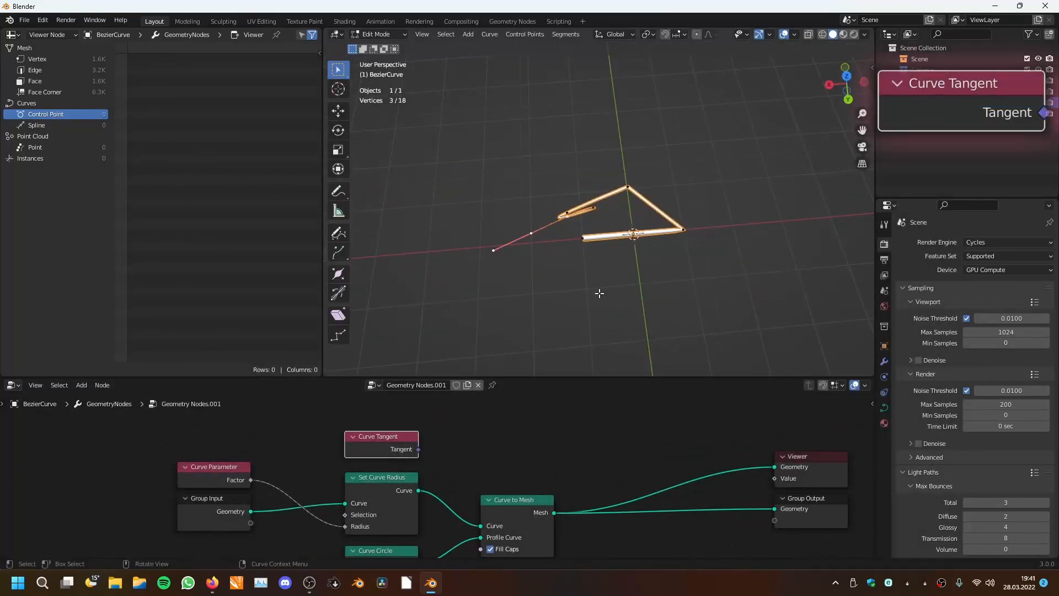
scroll(659, 241, up, 3)
right_click(635, 219)
mouse_move(636, 221)
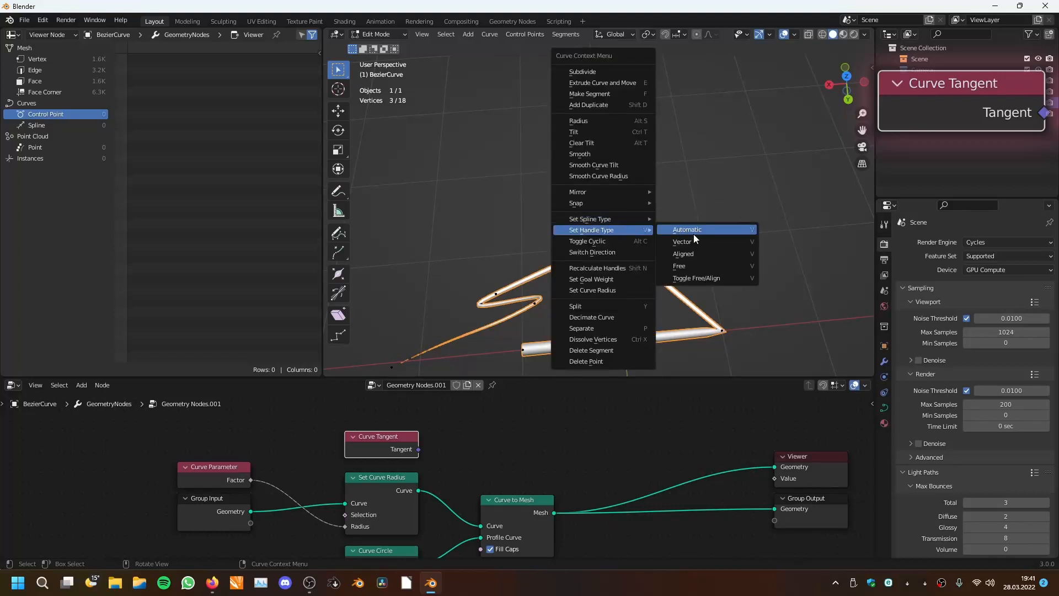
click(698, 227)
key(Tab)
scroll(684, 256, up, 3)
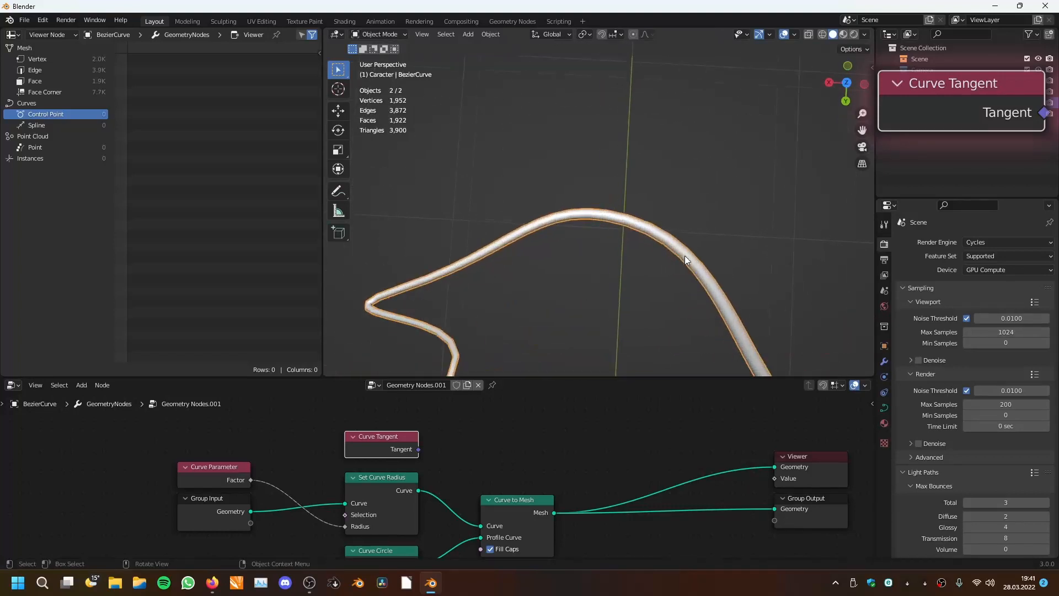
key(Tab)
middle_drag(625, 259, 581, 207)
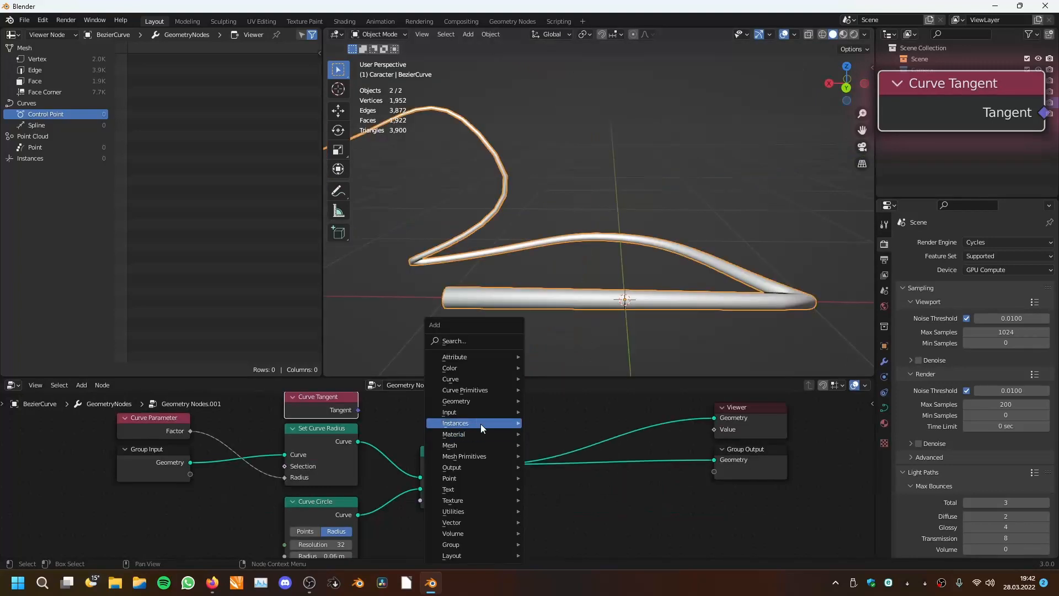
- Insert an Instance on Points node before the Group Output, with its Points fed directly by the Group Input's Geometry
mouse_move(481, 424)
click(568, 425)
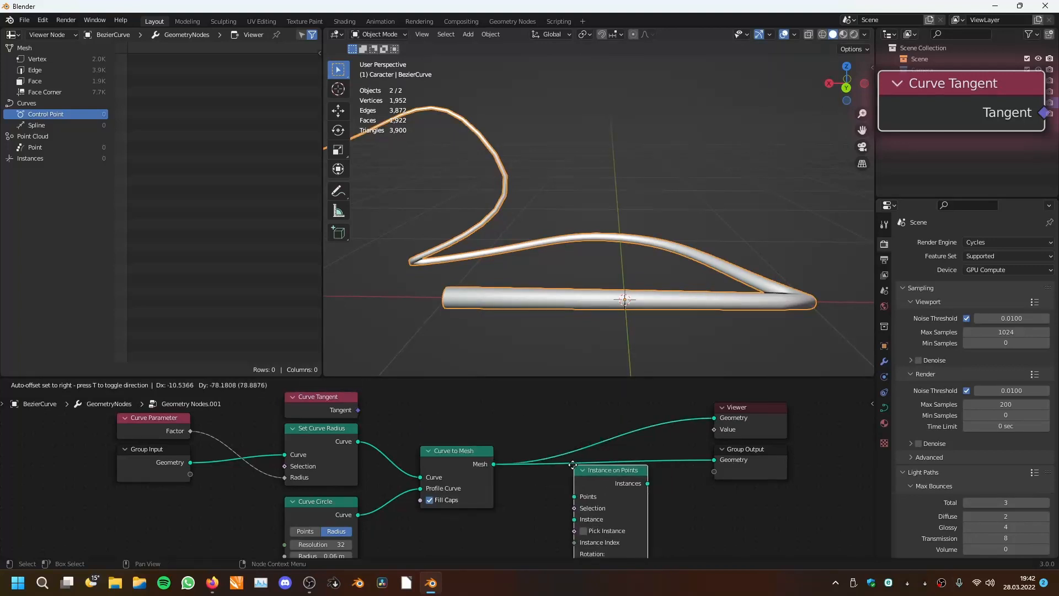
click(563, 458)
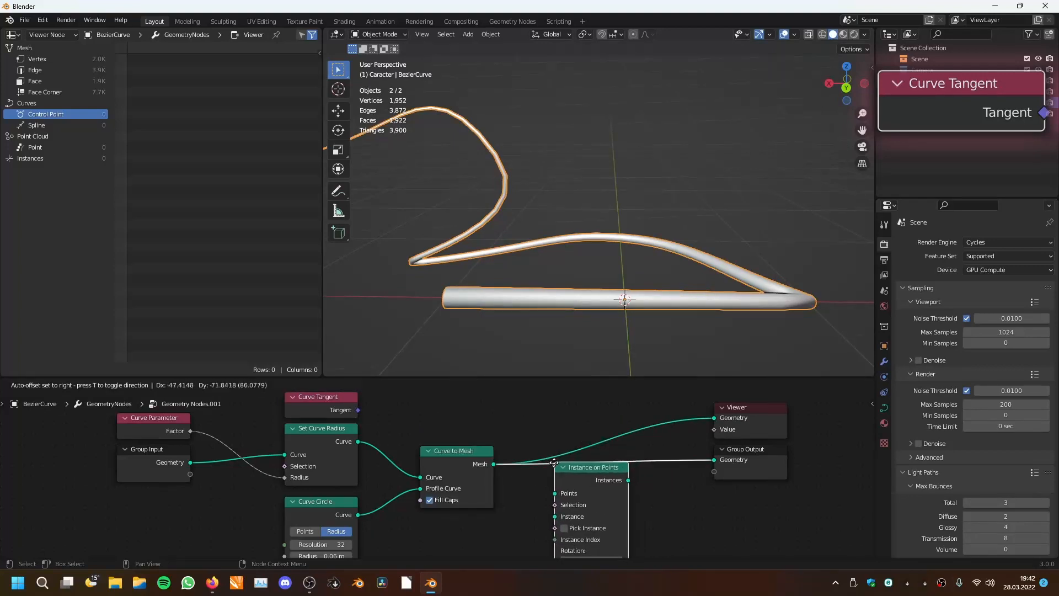
- Add a Cone mesh node as the Instance of Instance on Points, and set the instance scale to 0.120 on all axes
key(shift+a)
mouse_move(486, 447)
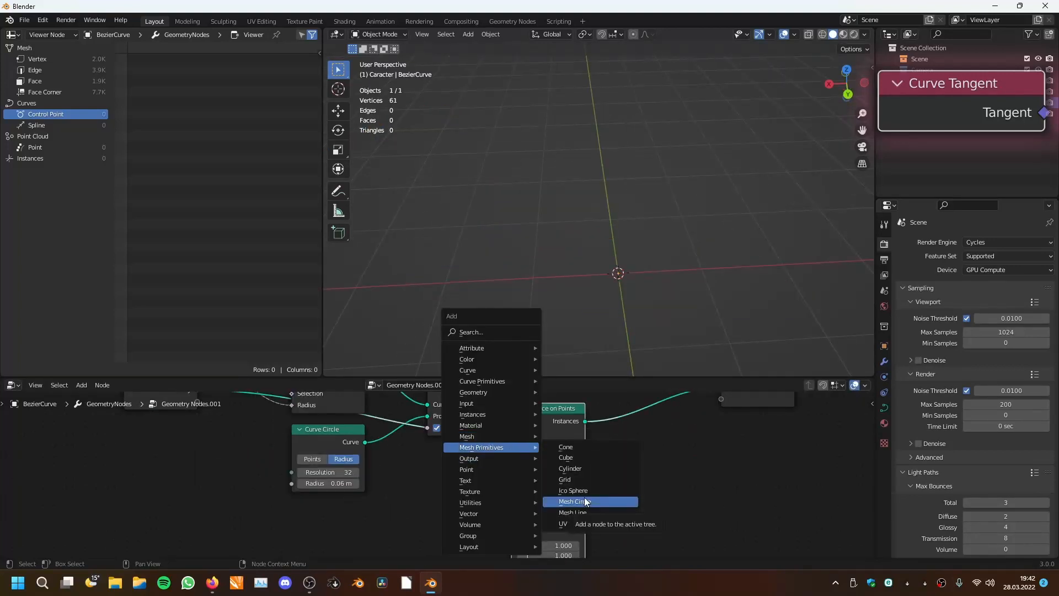
click(581, 449)
click(388, 456)
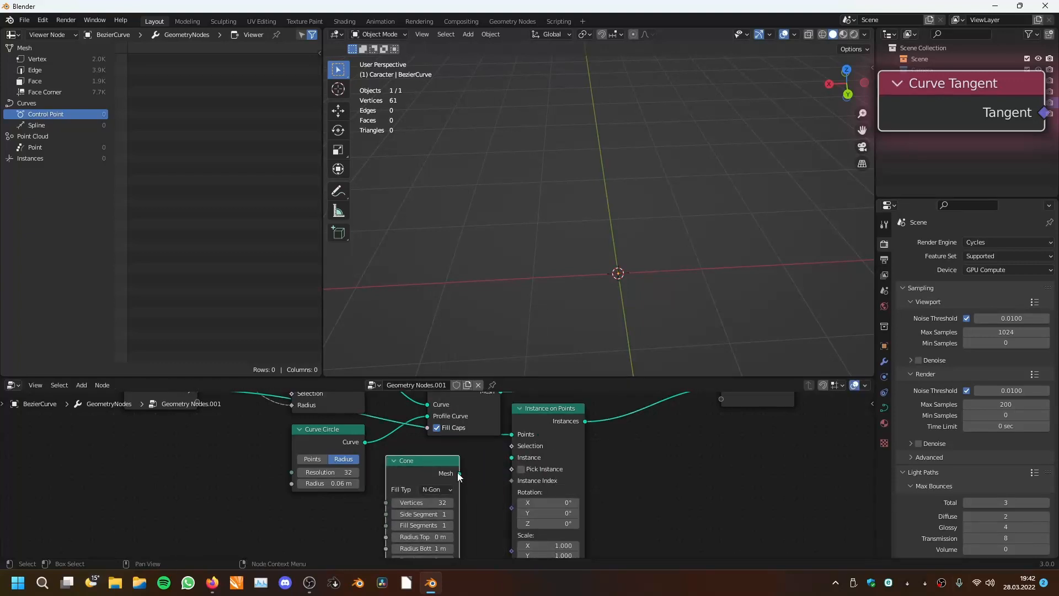
drag(459, 474, 519, 453)
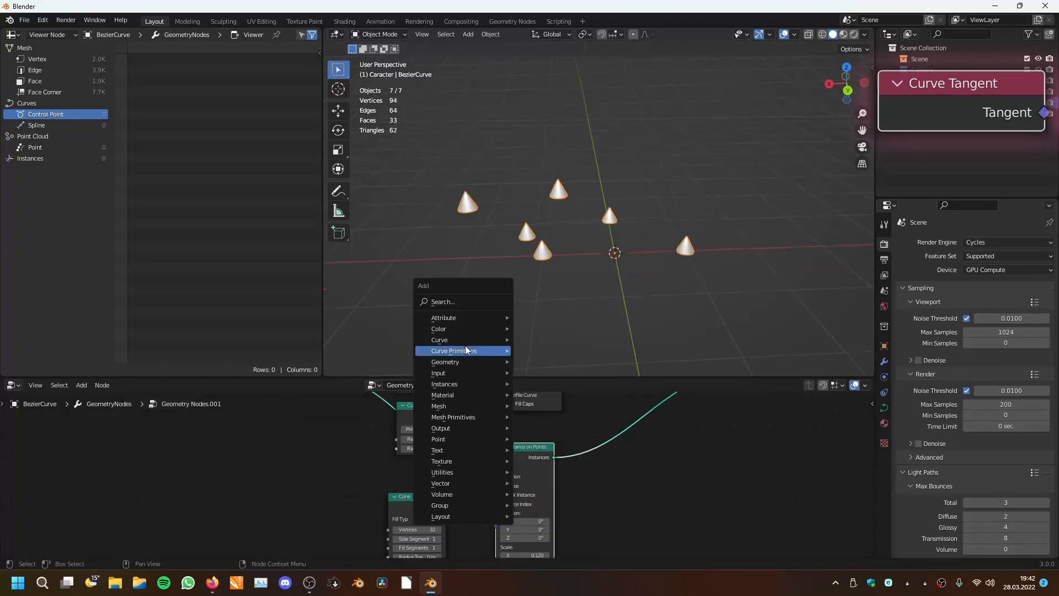
- Insert a Resample Curve node before the Points input of Instance on Points, set its Count to 53, and inspect the cones
mouse_move(462, 339)
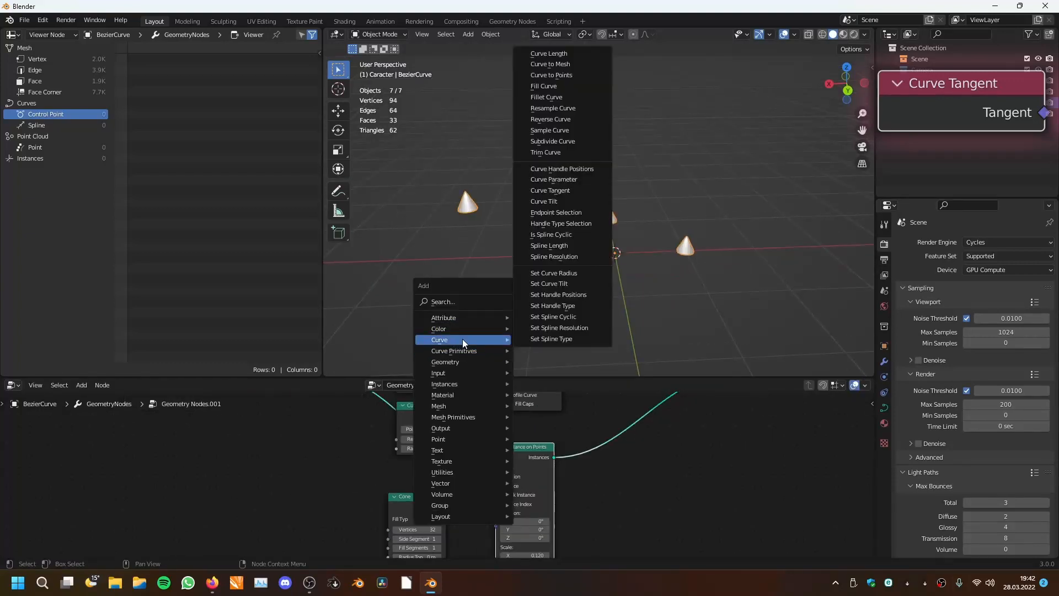
click(553, 108)
click(472, 427)
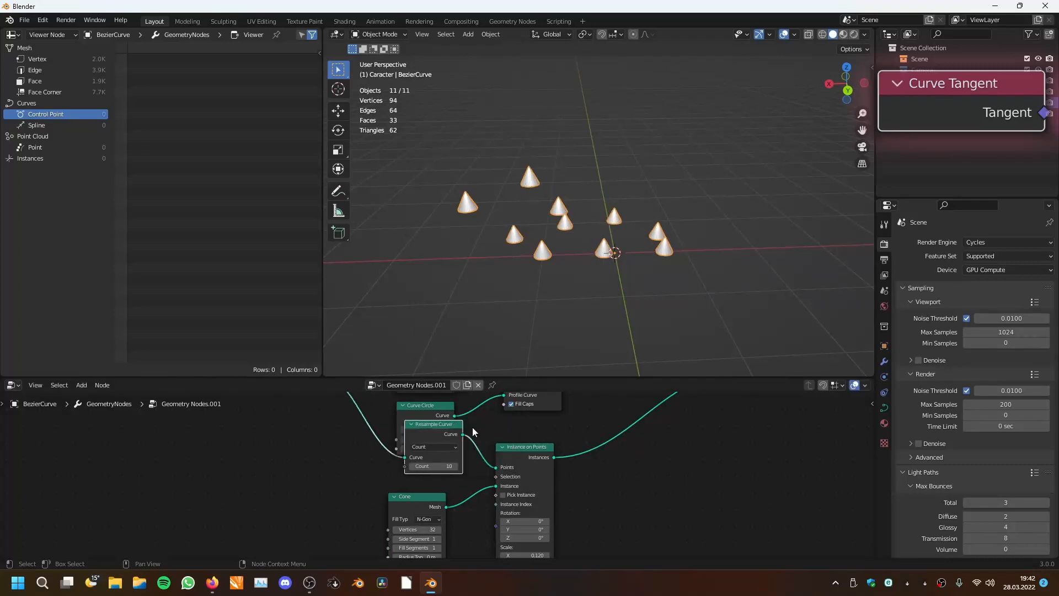
drag(435, 429, 355, 436)
drag(355, 472, 379, 472)
middle_drag(464, 269, 594, 255)
scroll(607, 249, up, 2)
scroll(651, 254, up, 2)
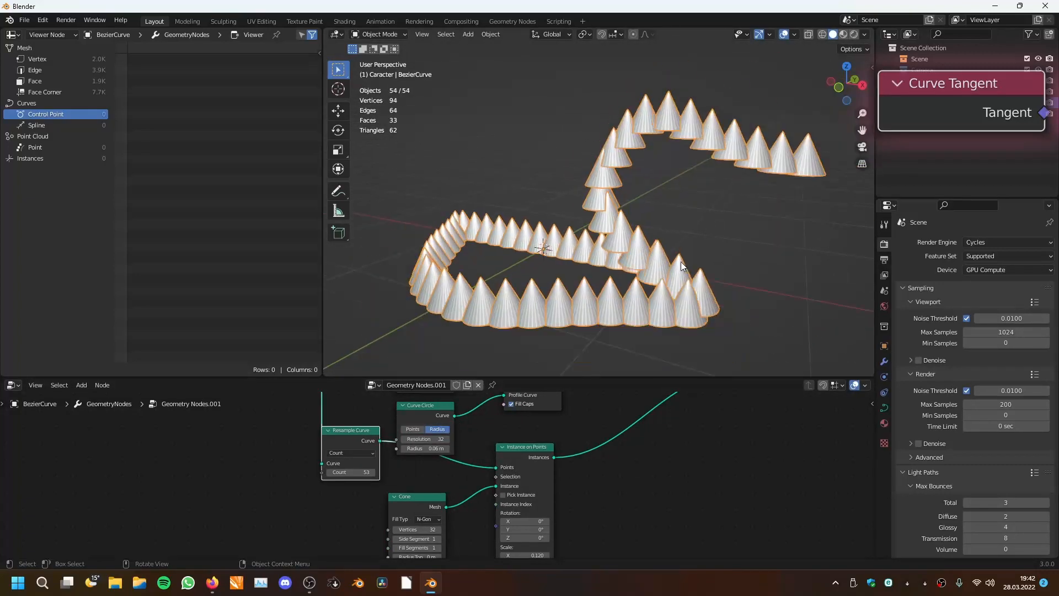
mouse_move(681, 262)
middle_down()
mouse_move(668, 263)
mouse_move(697, 254)
middle_up()
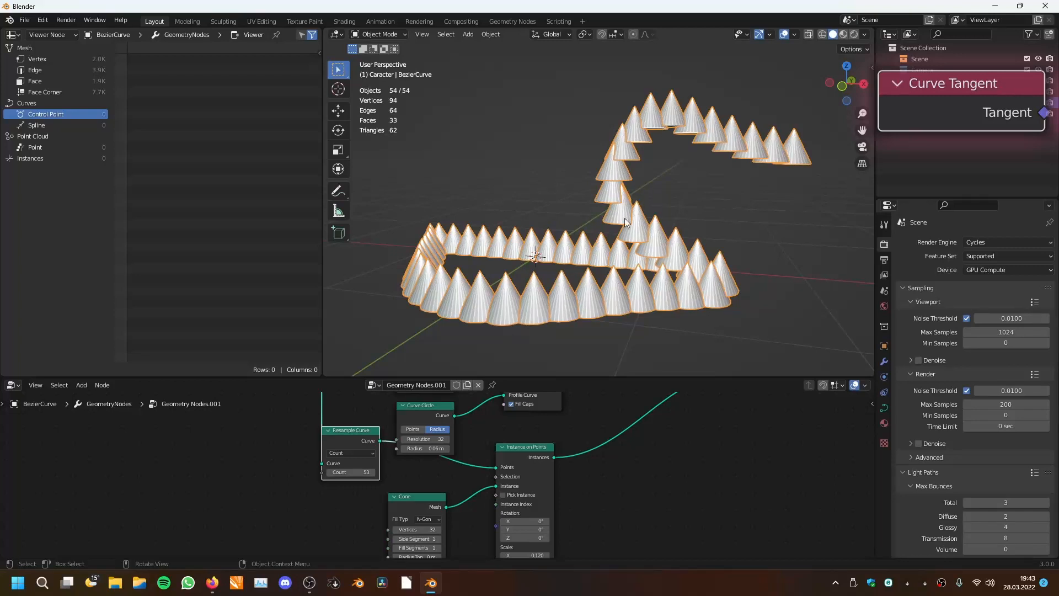
middle_drag(736, 176, 638, 238)
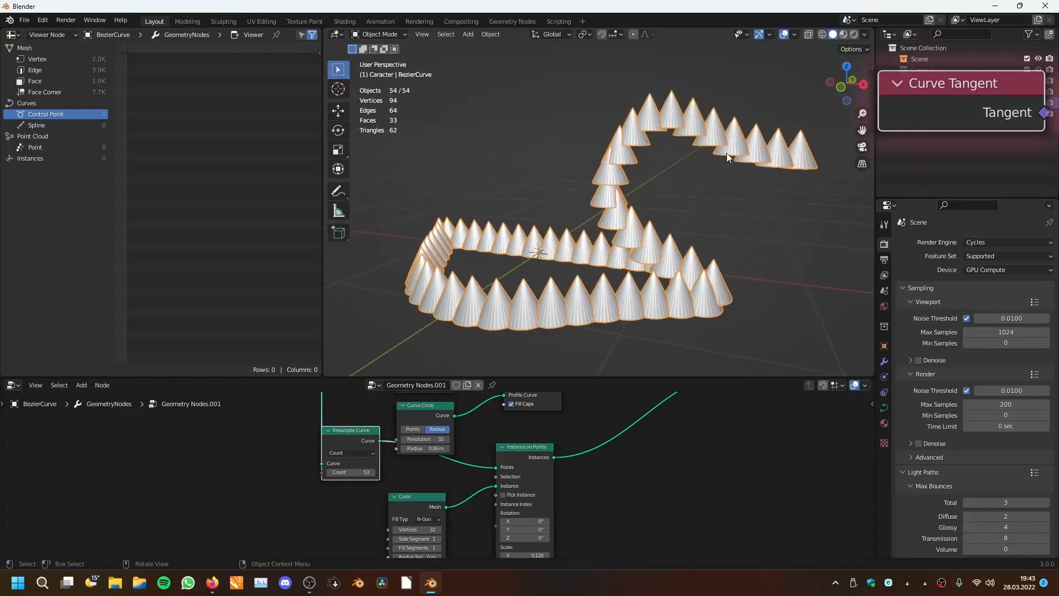
- Shift the Group Input away from the other nodes and move the Curve Tangent node beside the Cone node
scroll(526, 465, down, 5)
middle_drag(534, 468, 585, 484)
scroll(418, 434, down, 2)
middle_drag(418, 433, 435, 442)
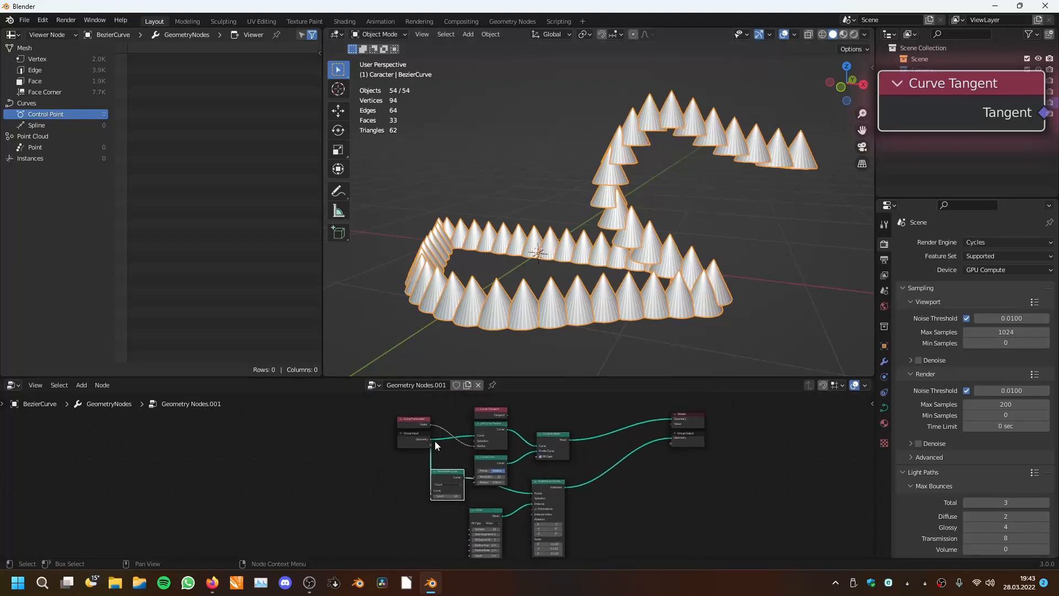
scroll(435, 442, up, 1)
drag(406, 434, 381, 433)
drag(492, 405, 409, 509)
scroll(469, 475, up, 2)
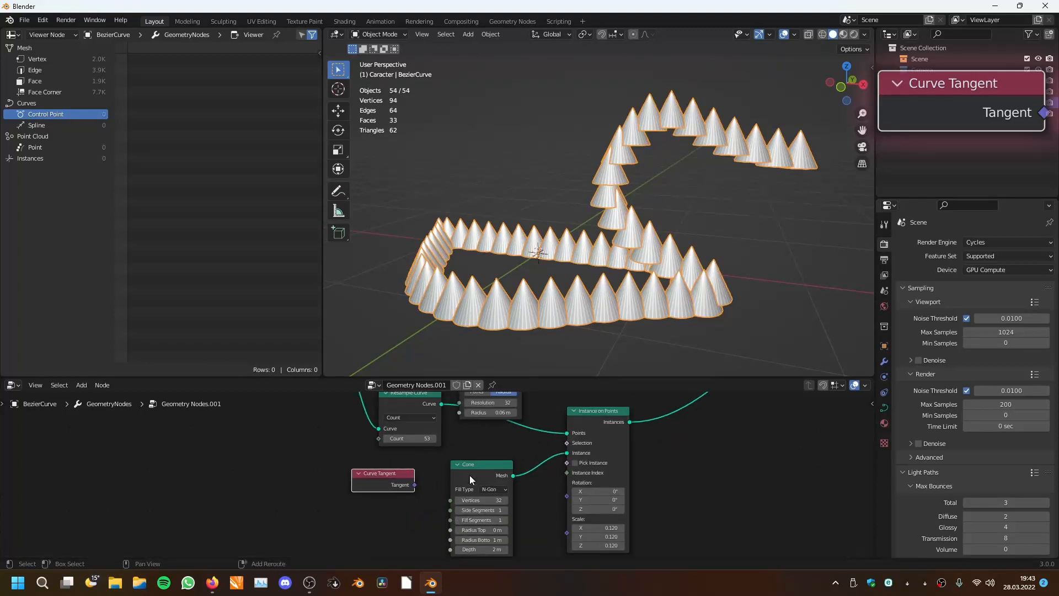
- Link the Curve Tangent's Tangent output to the Rotation of Instance on Points and inspect the cones' orientation
key(shift+a)
mouse_move(470, 454)
click(514, 456)
drag(415, 485, 568, 483)
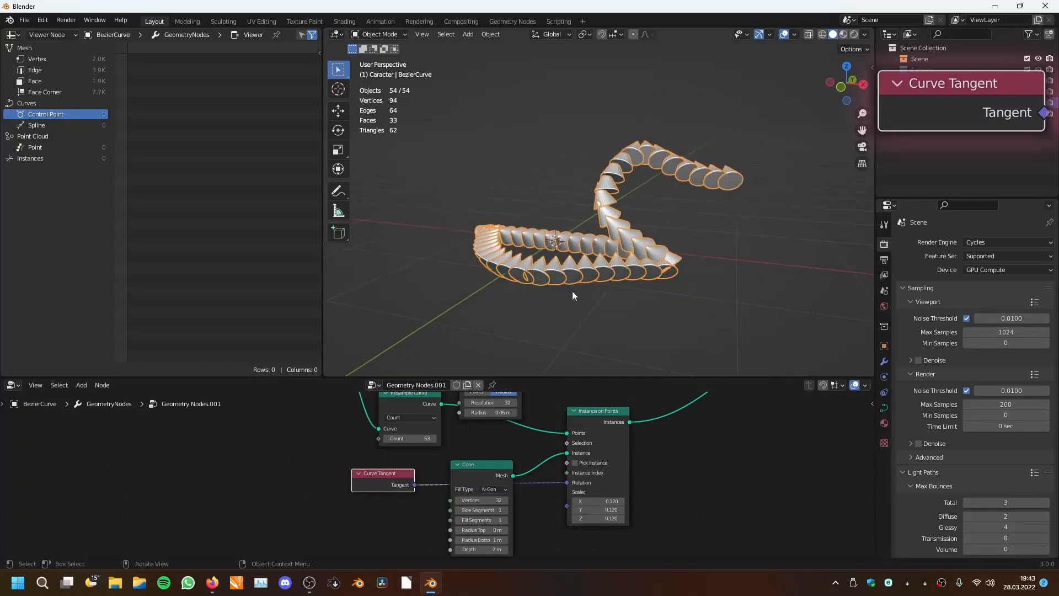
middle_drag(571, 290, 587, 268)
scroll(588, 268, up, 2)
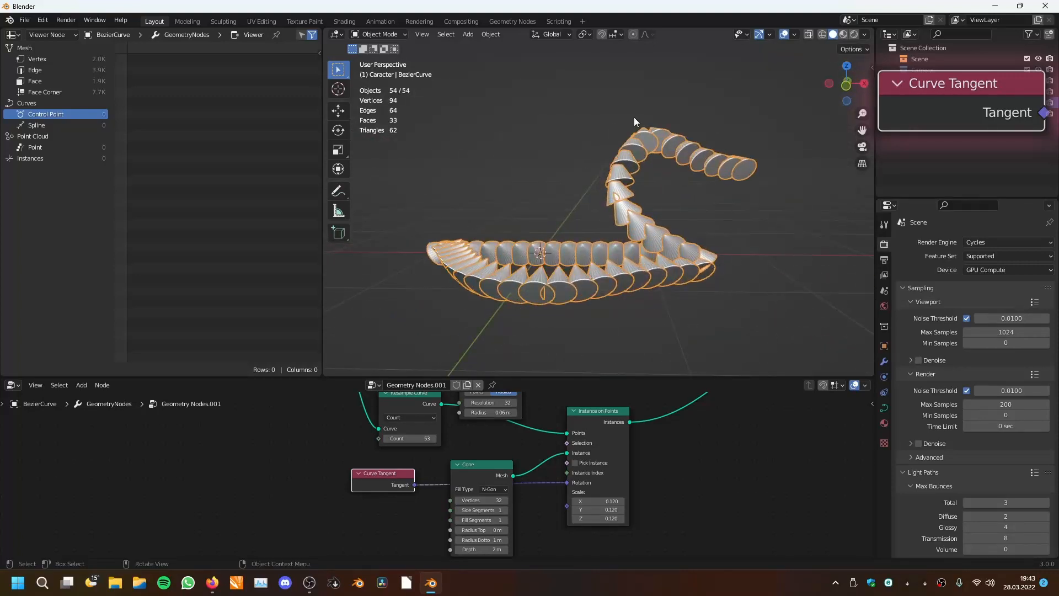
middle_drag(544, 242, 727, 255)
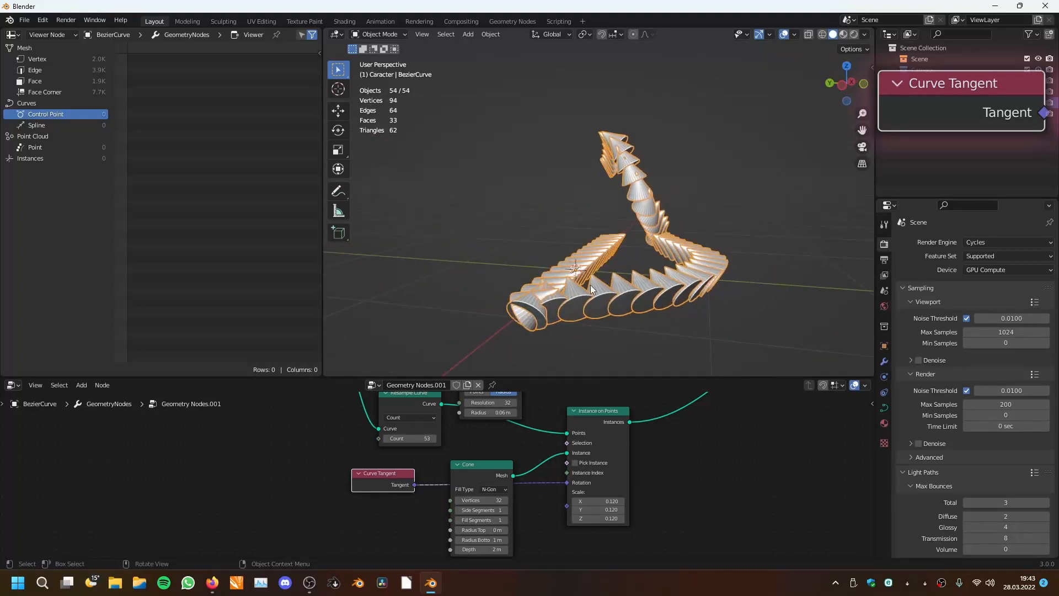
middle_drag(590, 284, 494, 353)
scroll(470, 468, up, 2)
- Insert an Align Euler to Vector node on the link between Curve Tangent and the Rotation of Instance on Points
key(shift+a)
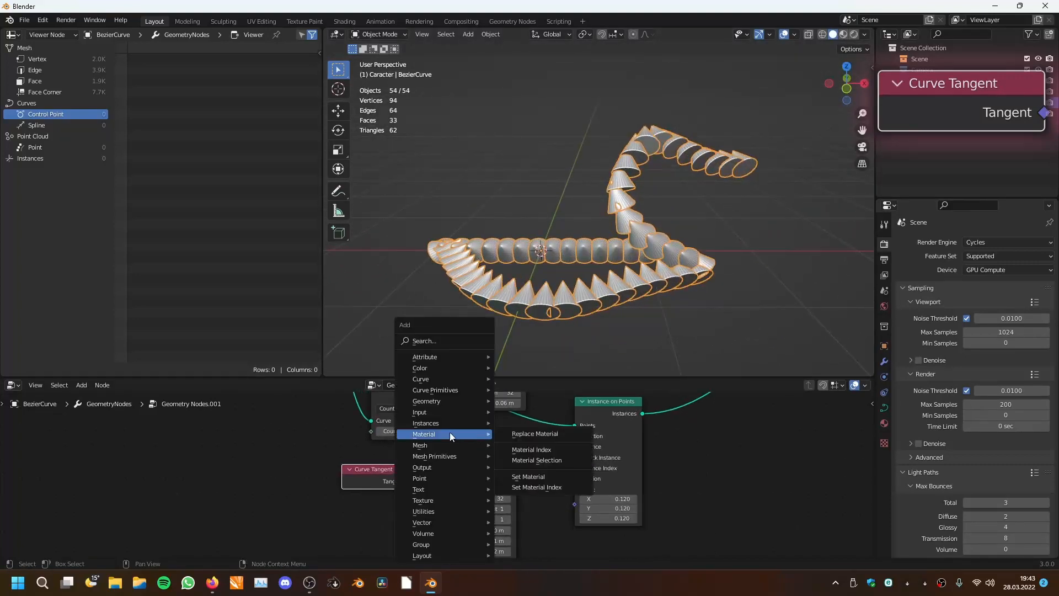
mouse_move(428, 511)
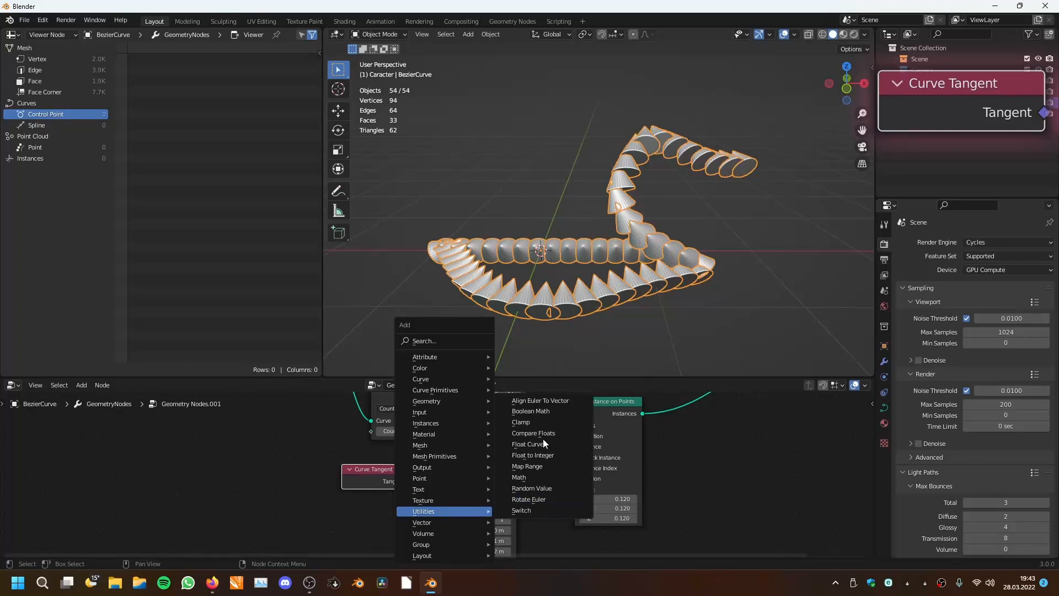
click(546, 400)
click(435, 457)
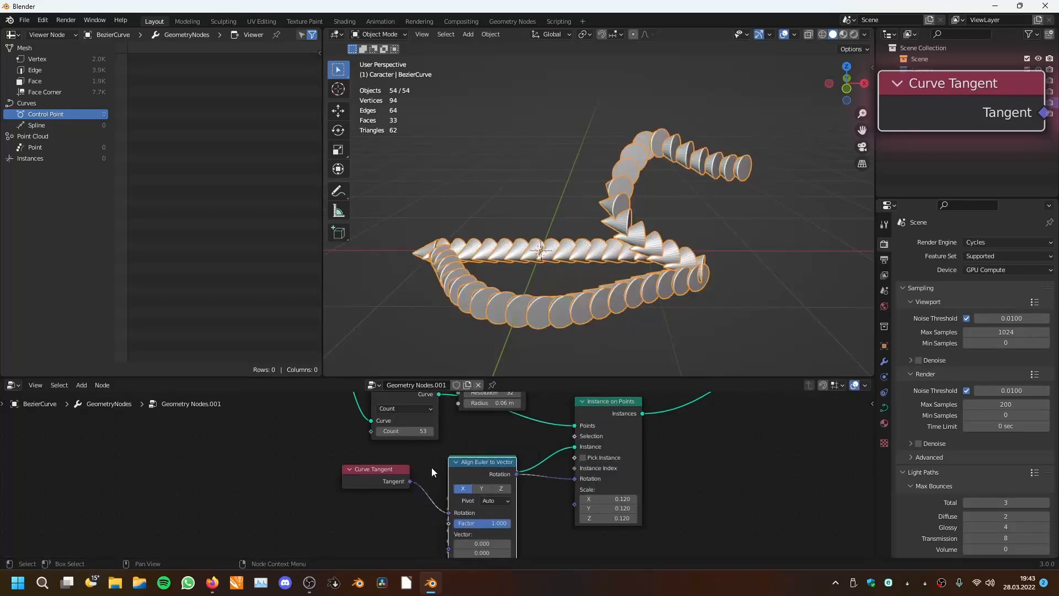
- Space out the Curve Tangent and Align Euler to Vector nodes so that neither overlaps the Cone node
scroll(431, 468, down, 3)
middle_drag(431, 468, 489, 465)
scroll(458, 470, up, 3)
drag(459, 471, 352, 472)
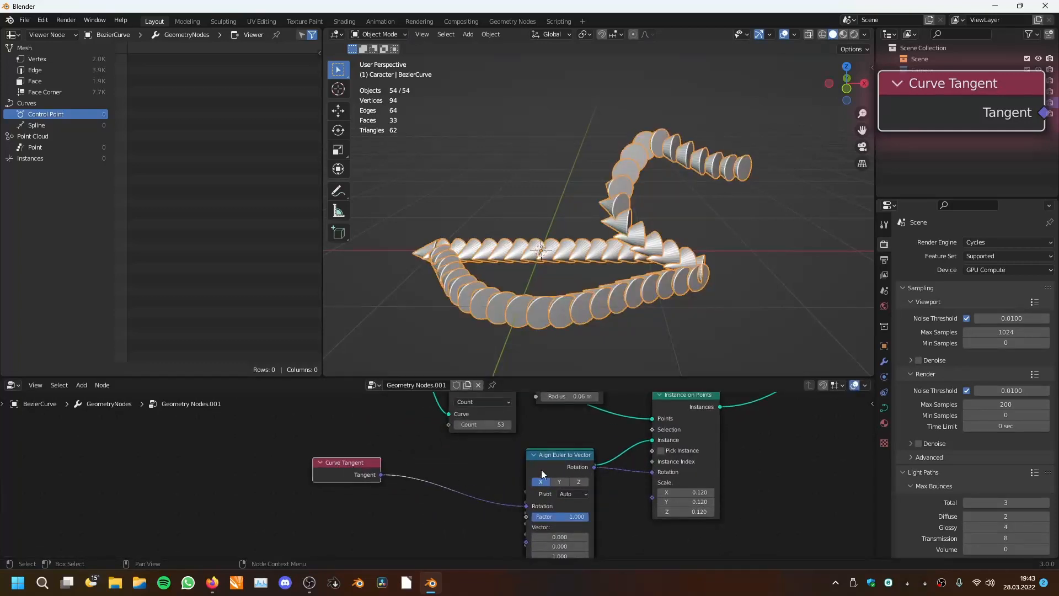
drag(545, 475, 437, 473)
middle_drag(459, 485, 464, 459)
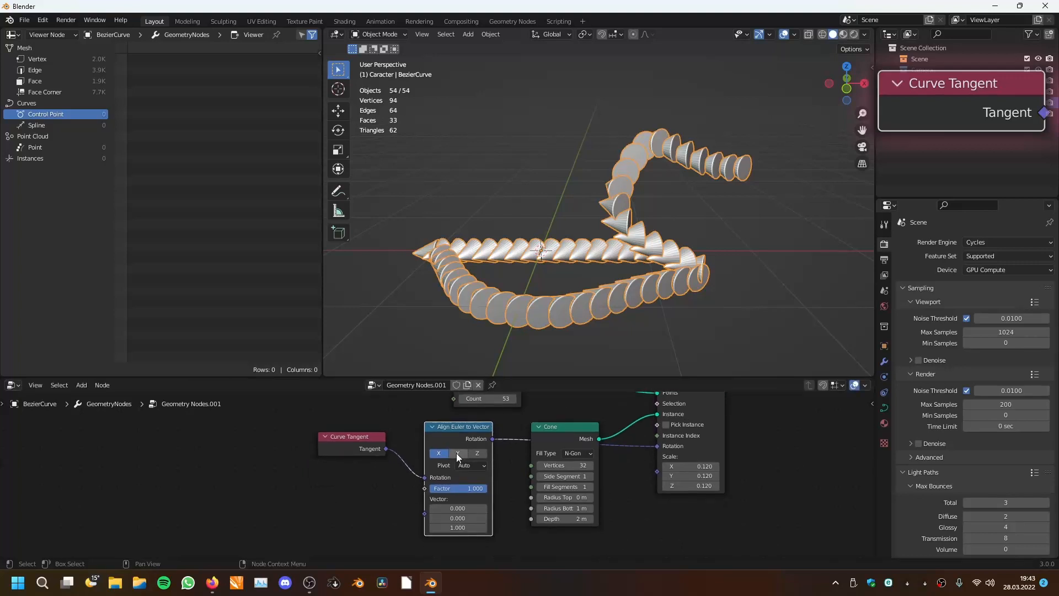
- Set the Align Euler to Vector axis to Z, reroute the Tangent from its Rotation to its Vector input, and inspect the cones
click(457, 456)
click(476, 453)
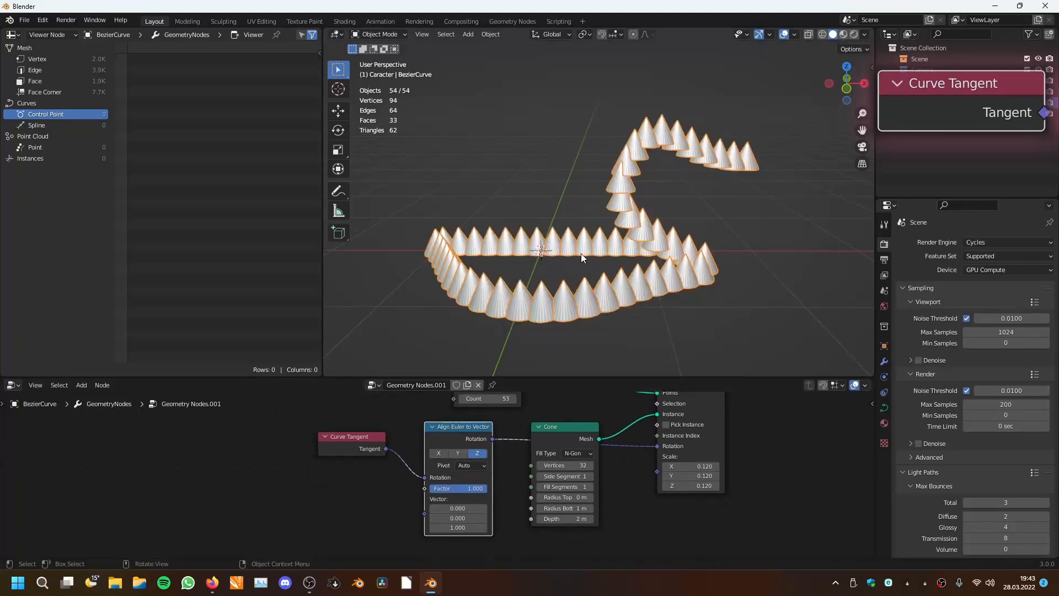
middle_drag(581, 254, 558, 276)
scroll(510, 463, up, 2)
drag(403, 482, 401, 528)
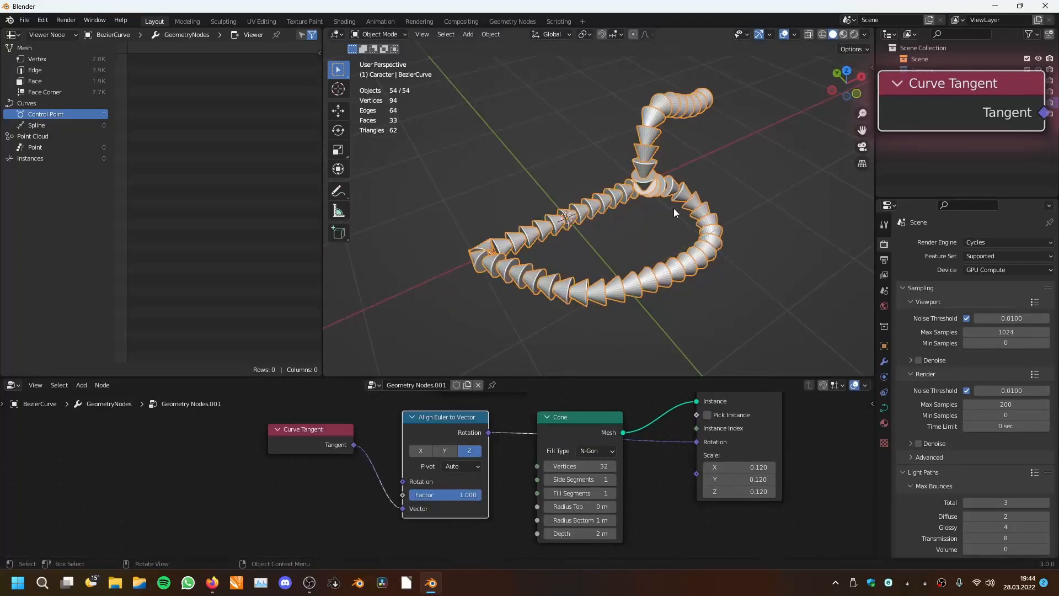
scroll(653, 218, down, 2)
middle_drag(674, 208, 613, 225)
scroll(654, 221, up, 4)
- Set the Instance on Points scale to 0.070 on all axes, viewing the cones in Object Mode
key(Tab)
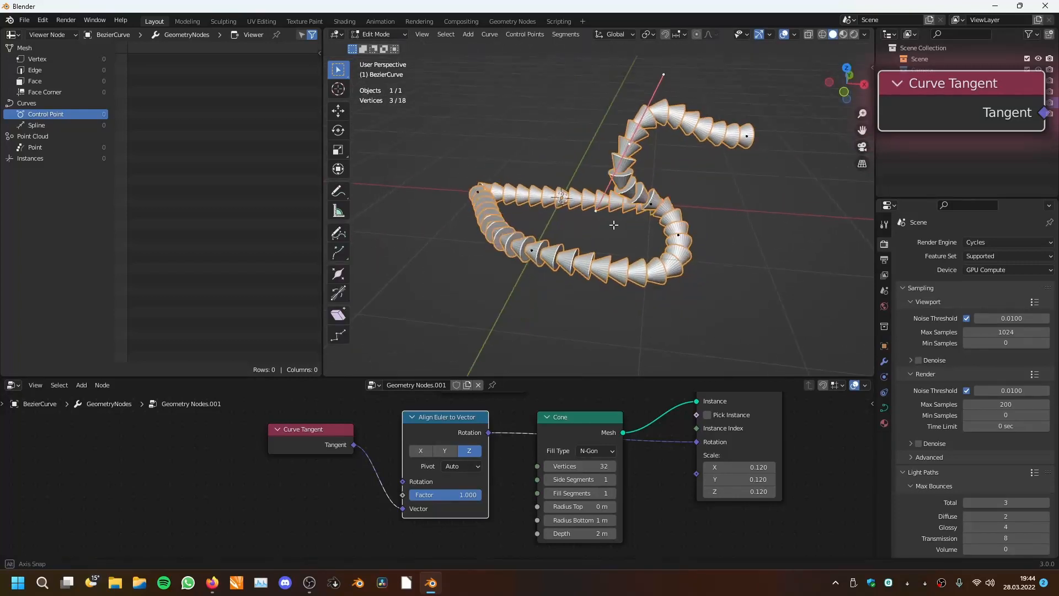
middle_drag(620, 451, 544, 474)
drag(649, 489, 620, 514)
middle_drag(637, 260, 578, 217)
scroll(578, 217, up, 1)
key(s)
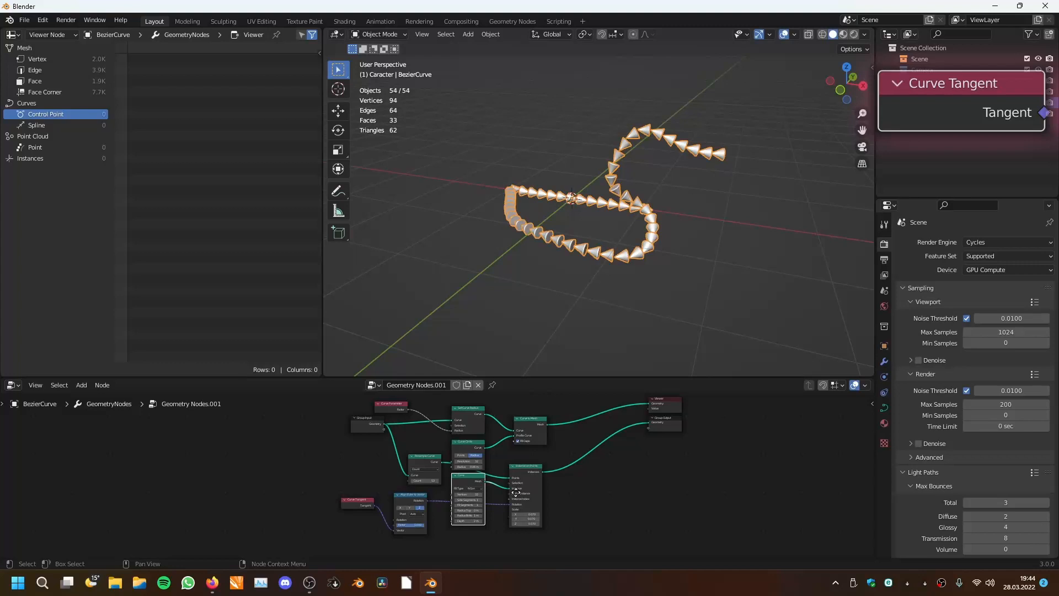
- Move the Curve Parameter, Set Curve Radius, Curve Circle and Curve to Mesh nodes up, away from the instancing nodes
middle_drag(516, 493, 521, 499)
middle_drag(574, 251, 607, 258)
drag(395, 403, 564, 450)
key(g)
click(638, 362)
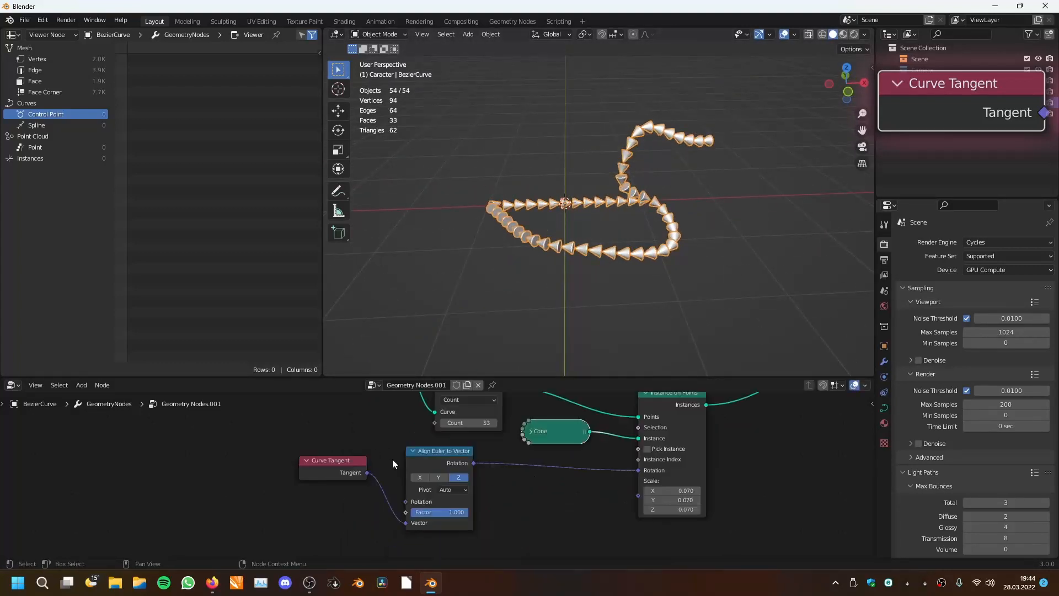
- Collapse the Cone node and gather the Curve Tangent and Align Euler to Vector nodes beneath it
drag(439, 463, 594, 471)
drag(365, 465, 481, 466)
drag(596, 460, 548, 460)
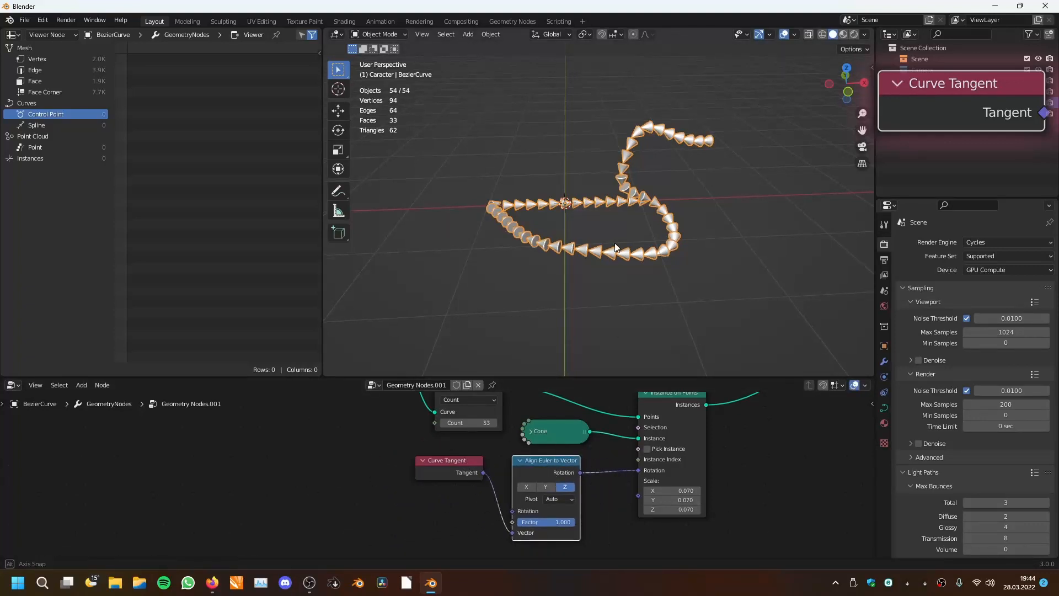
middle_drag(613, 253, 624, 260)
scroll(623, 260, up, 3)
- Delete the whole cone instancing group: Resample Curve, Cone, Curve Tangent, Align Euler to Vector and Instance on Points
scroll(552, 474, down, 10)
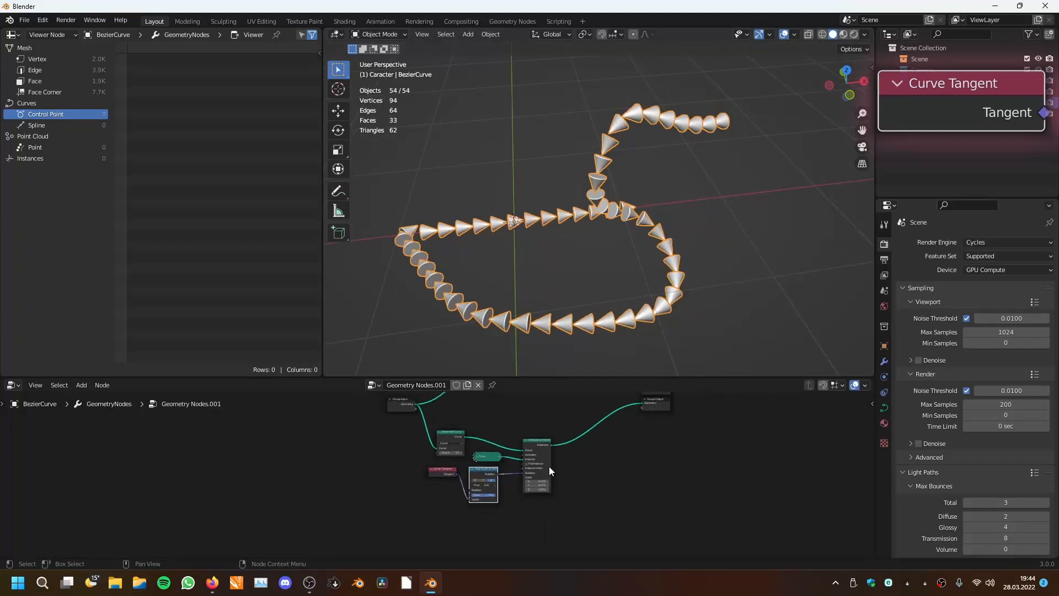
middle_drag(548, 466, 489, 511)
scroll(489, 510, up, 3)
drag(517, 461, 346, 553)
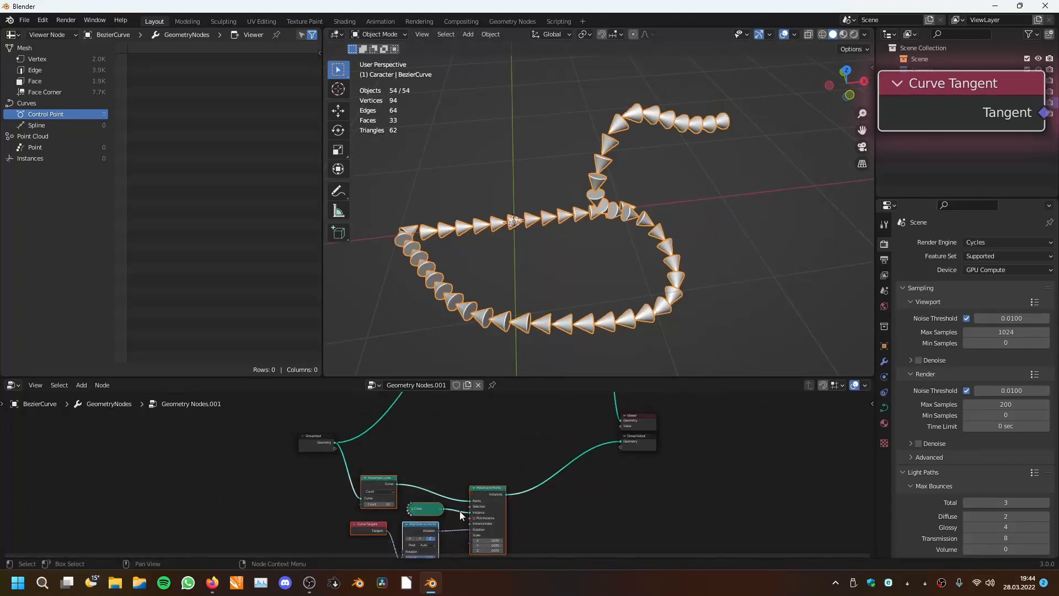
key(x)
- Move the curve radius and Curve to Mesh node group down between Group Input and Group Output, and connect its Mesh to Group Output
scroll(460, 511, down, 2)
middle_drag(505, 482, 483, 528)
key(Home)
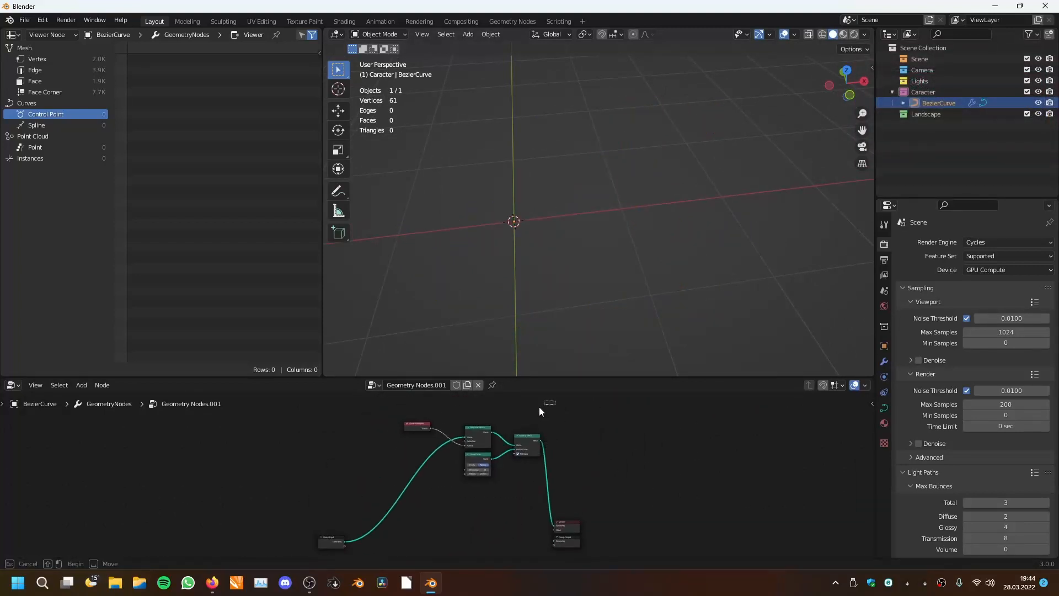
key(g)
click(513, 526)
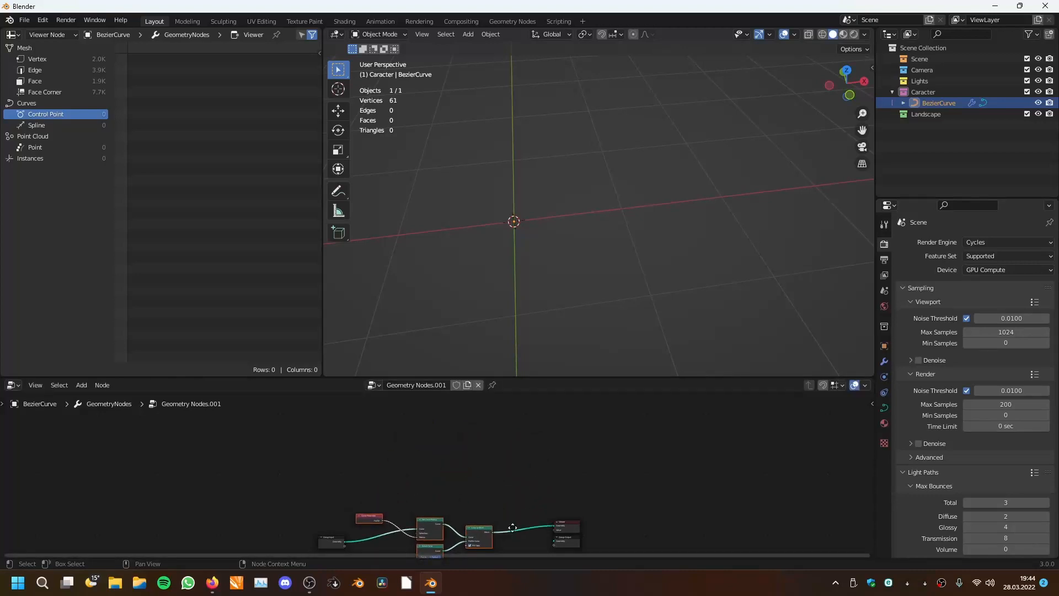
middle_drag(514, 526, 521, 481)
scroll(521, 481, up, 8)
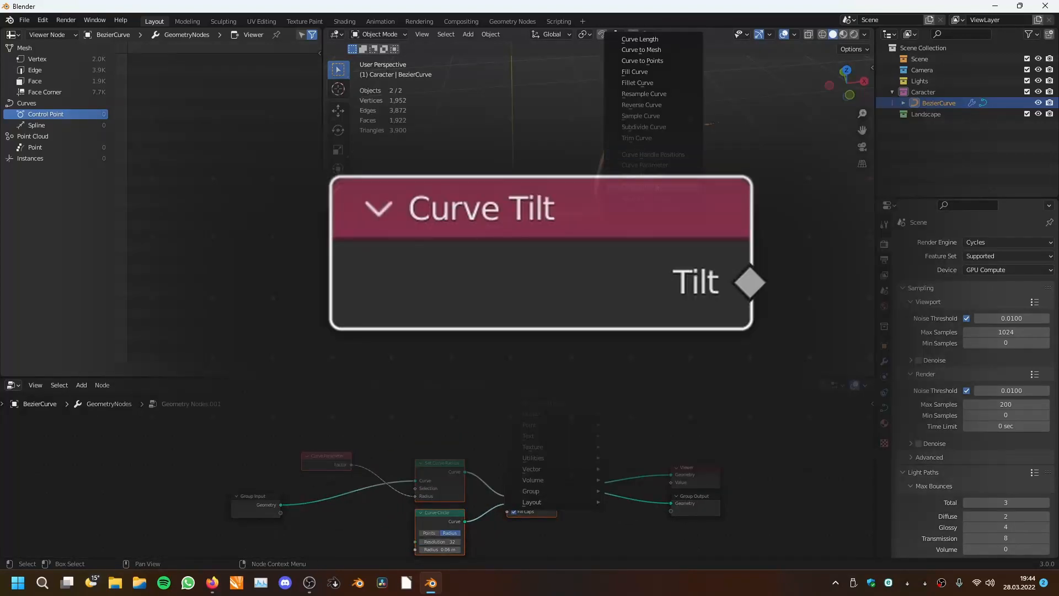
- Add a Curve Tilt node above Set Curve Radius and send its Tilt to the Viewer's Value
click(635, 187)
click(433, 436)
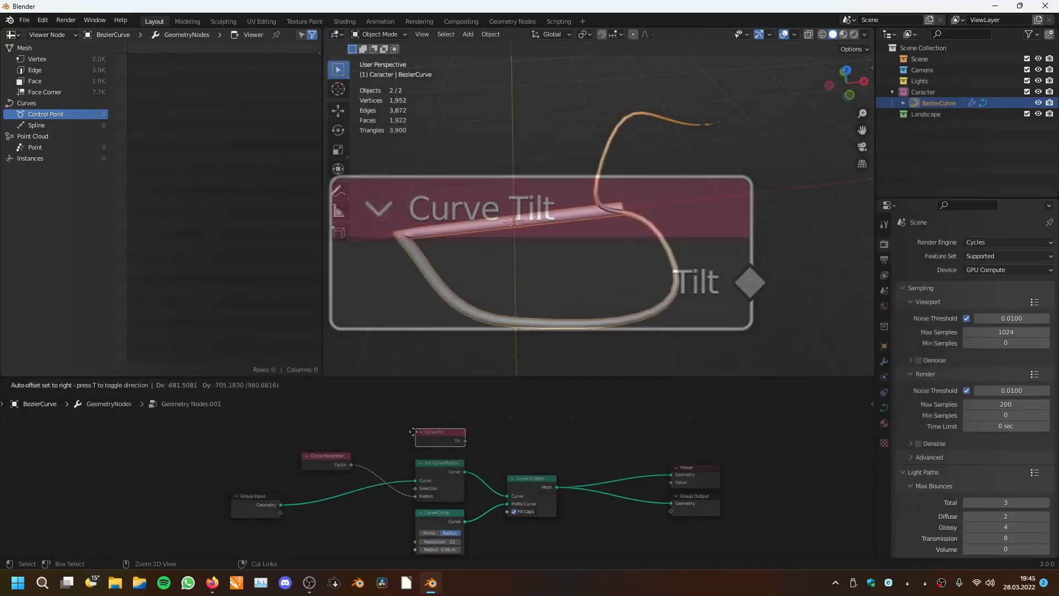
scroll(427, 443, up, 3)
scroll(492, 446, down, 2)
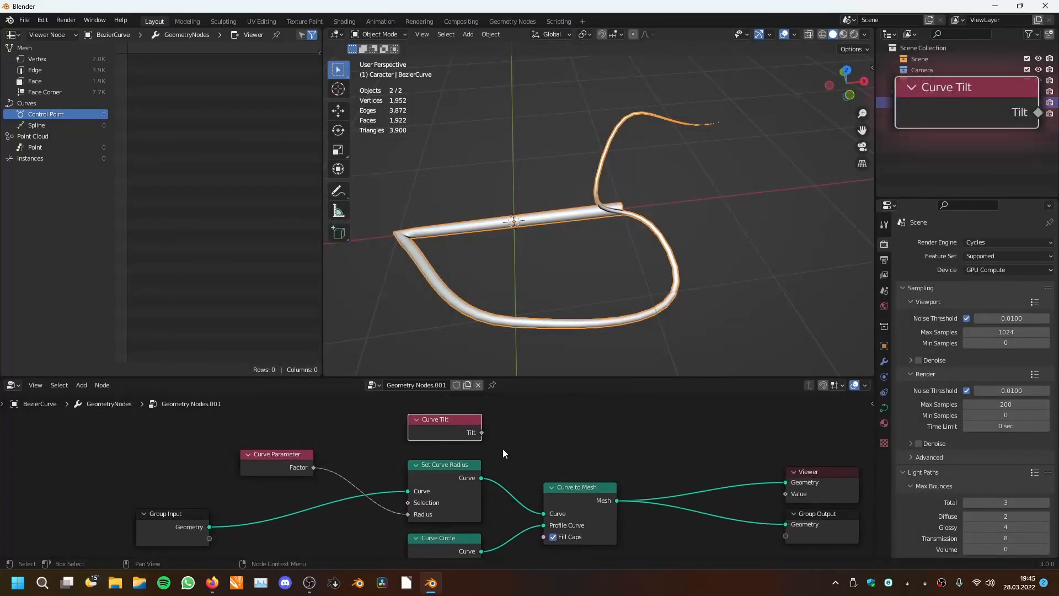
ctrl+shift+click(473, 430)
- Switch the curve to Edit Mode and connect the Group Input geometry to the Viewer's Geometry
key(Tab)
mouse_move(607, 241)
middle_down()
mouse_move(656, 228)
mouse_move(618, 227)
middle_up()
scroll(617, 228, up, 4)
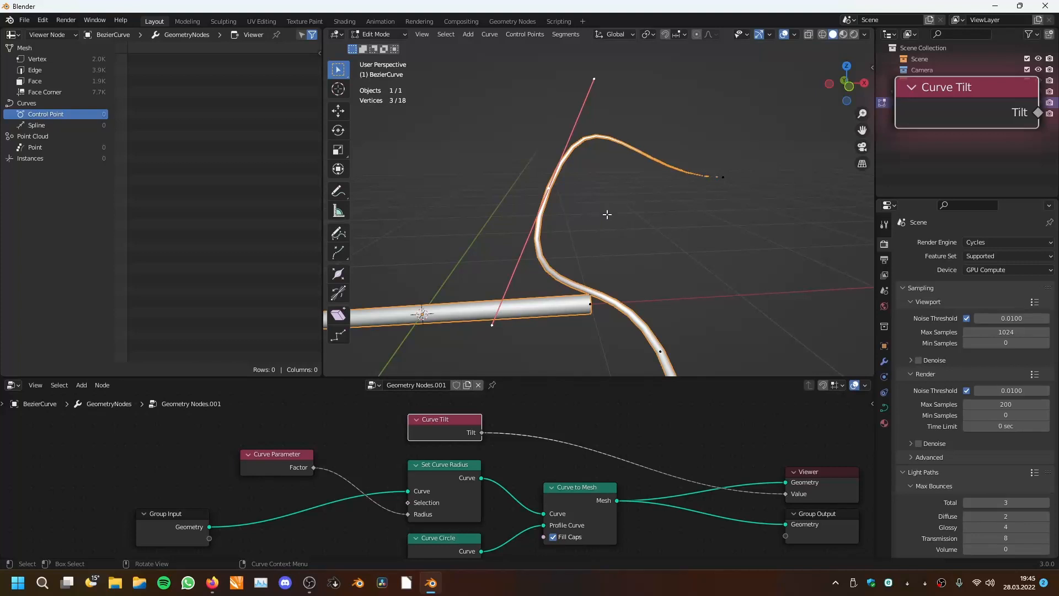
scroll(529, 443, down, 2)
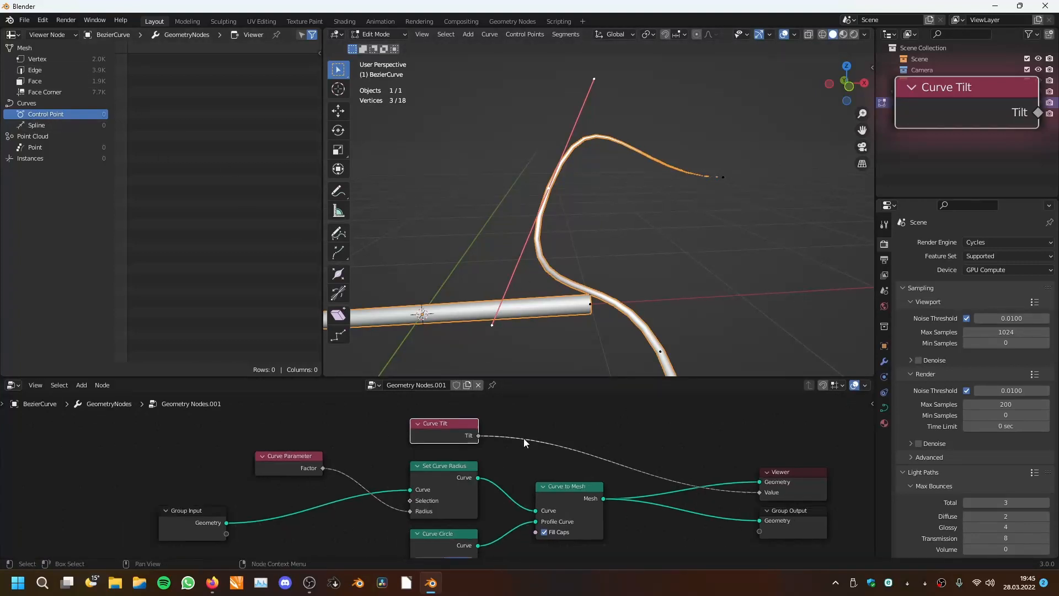
- Try tilting the selected control point of the curve twice while watching the Viewer column in the spreadsheet
right_click(535, 189)
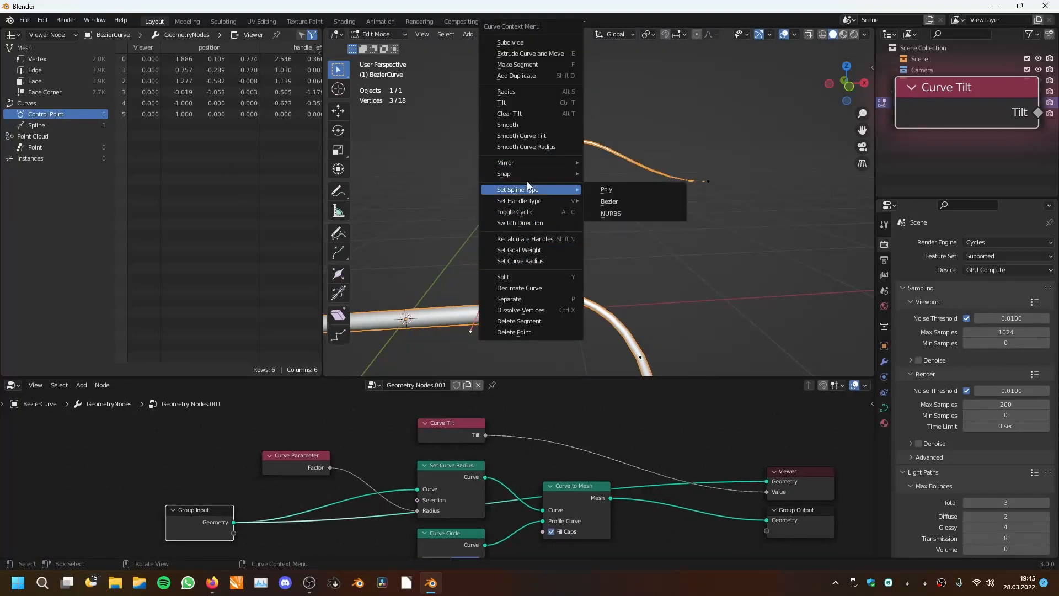
click(576, 102)
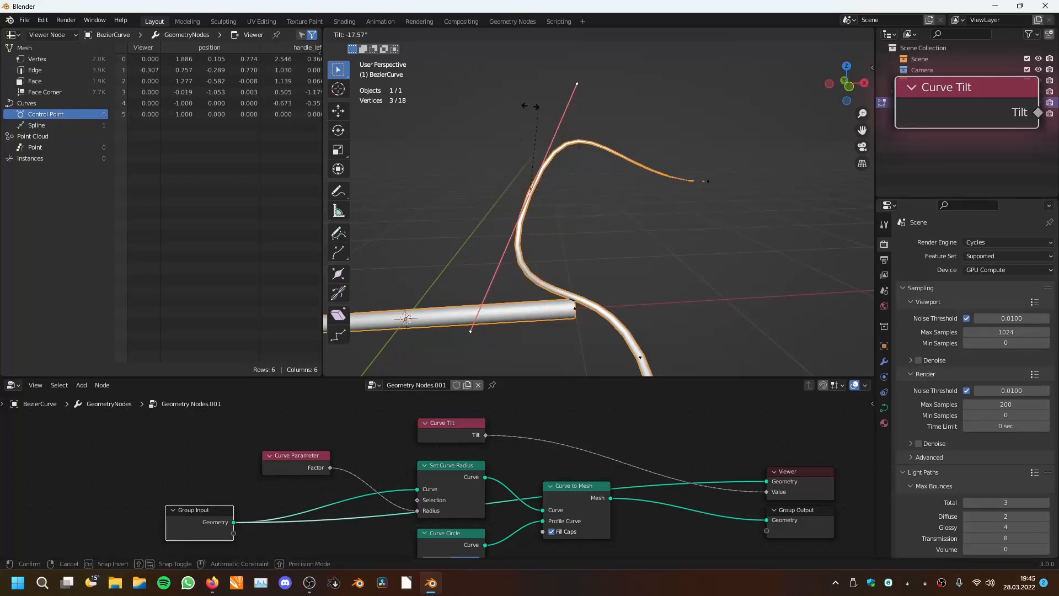
click(549, 239)
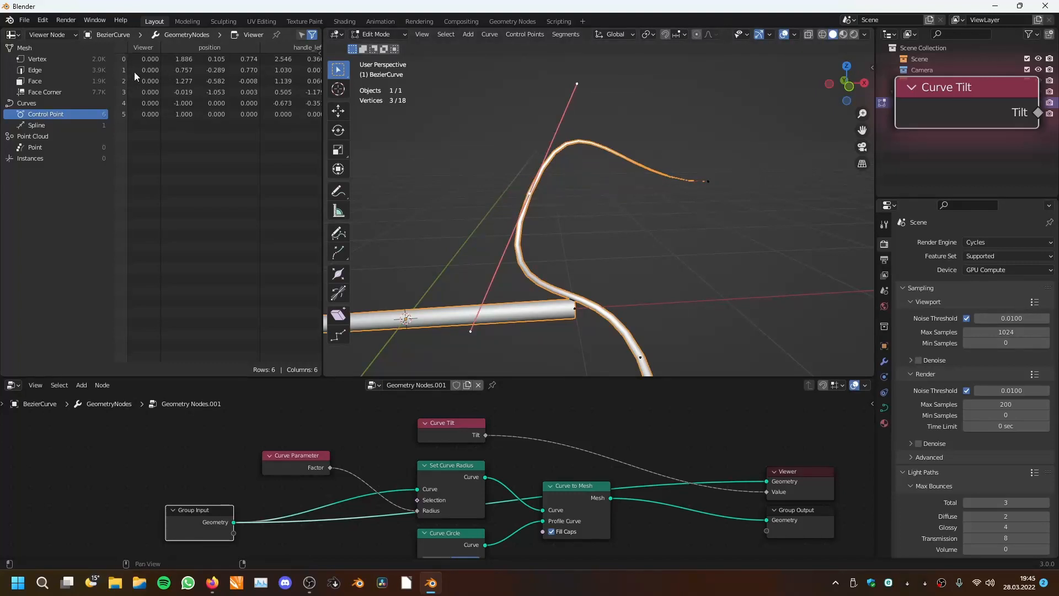
right_click(594, 178)
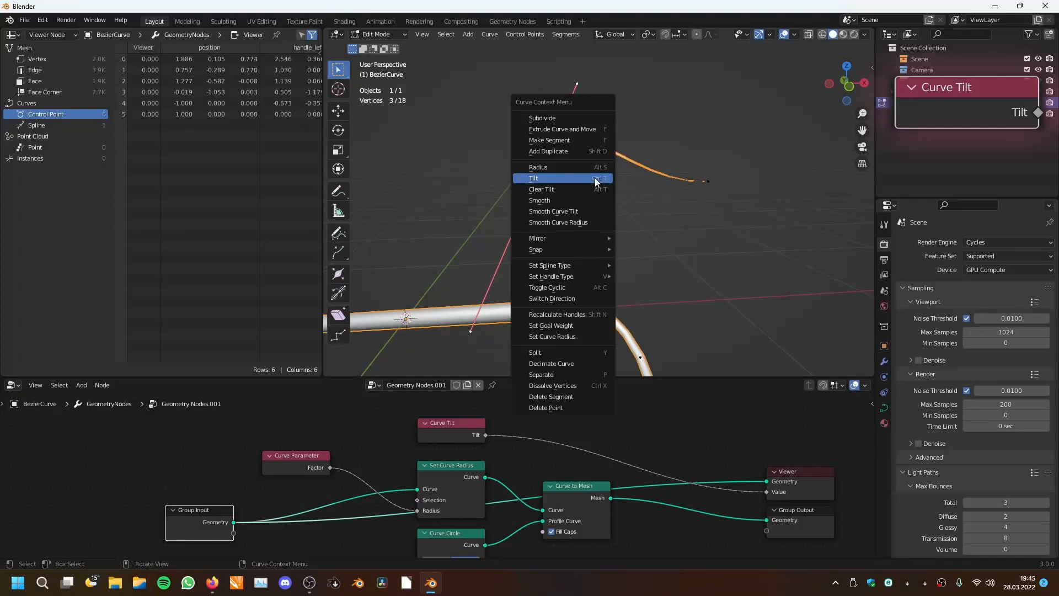
click(595, 177)
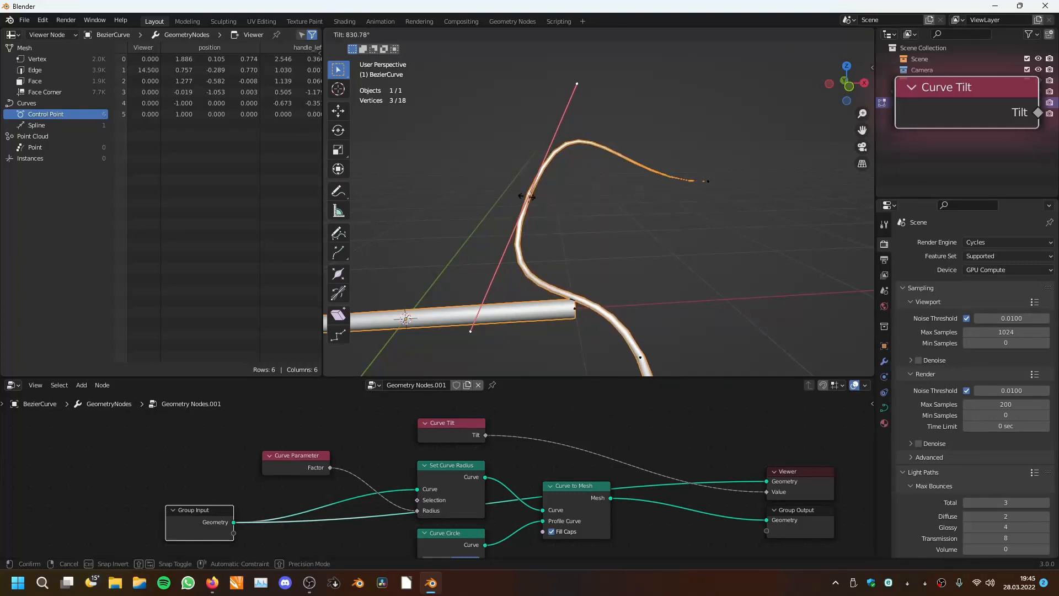
click(503, 182)
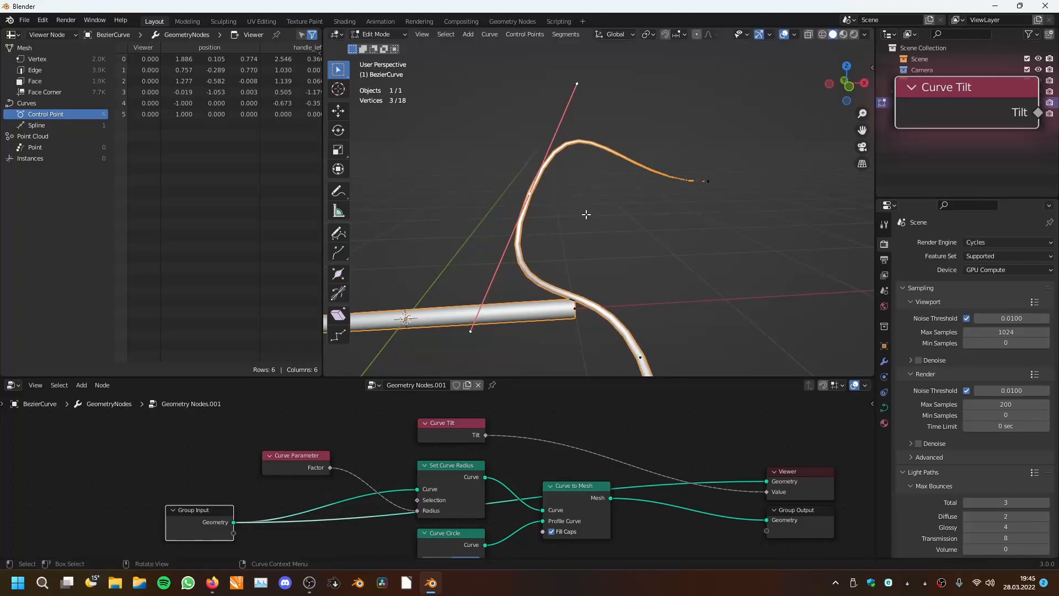
- Delete the Curve Tilt node from the node tree
scroll(564, 239, down, 3)
shift+middle_drag(564, 239, 565, 214)
scroll(568, 221, up, 2)
scroll(527, 486, down, 4)
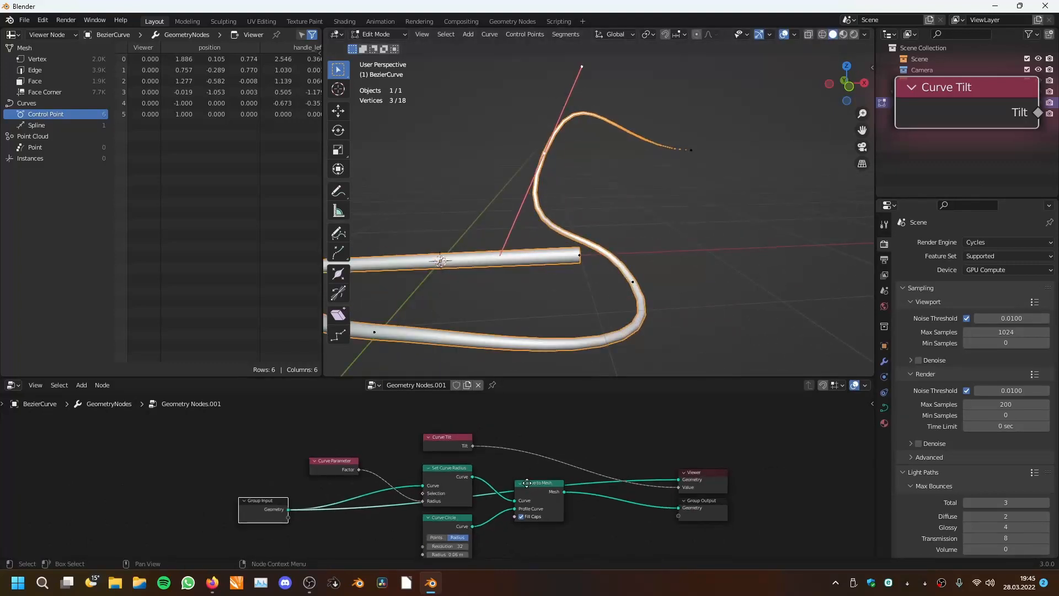
scroll(530, 484, up, 1)
scroll(529, 483, up, 1)
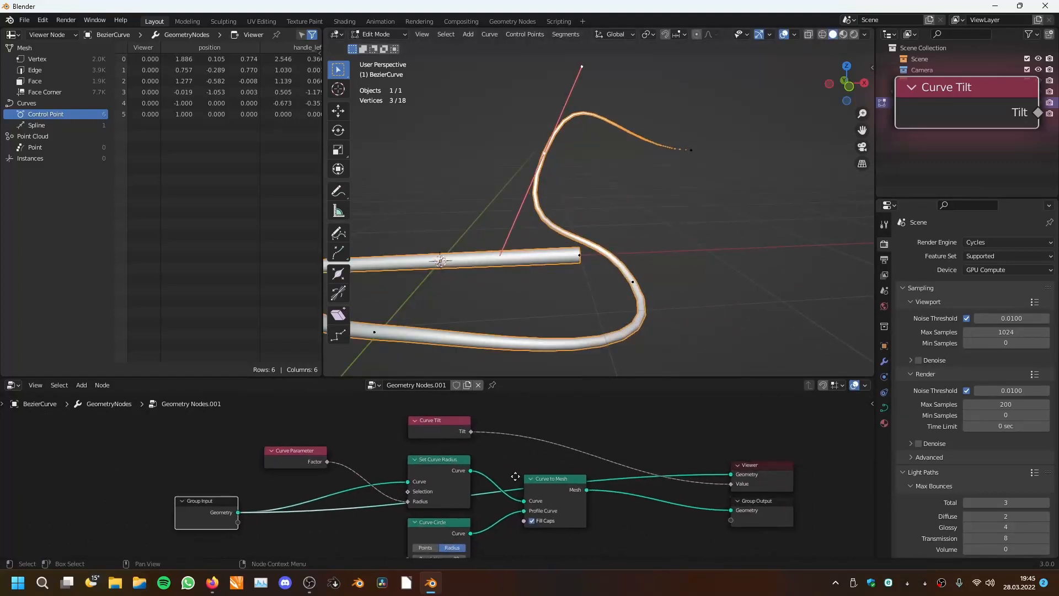
click(441, 425)
key(x)
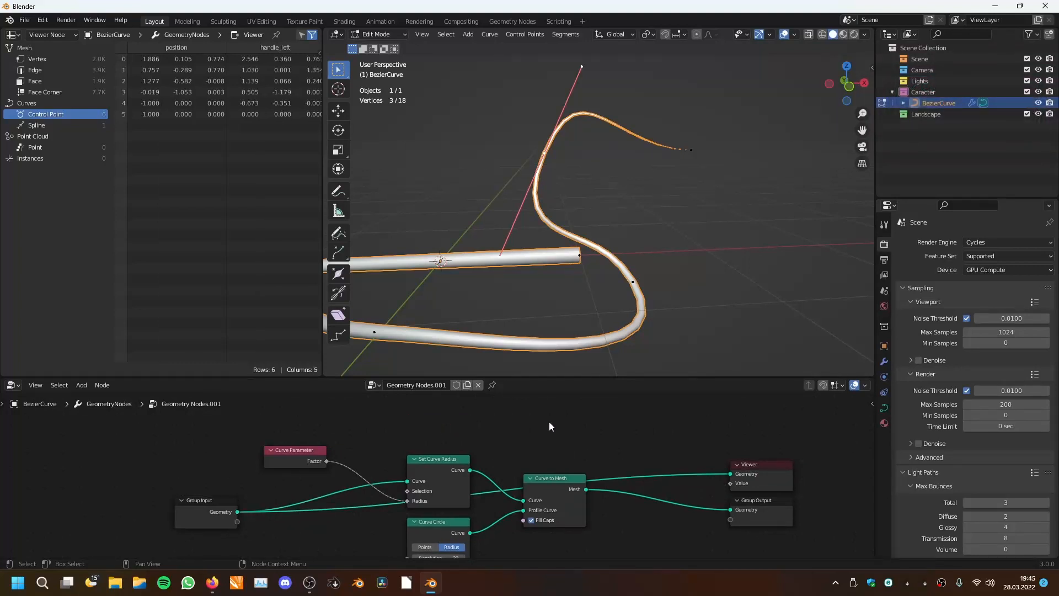
- Add an Endpoint Selection node and place it directly beneath the Group Input node
key(shift+a)
mouse_move(509, 401)
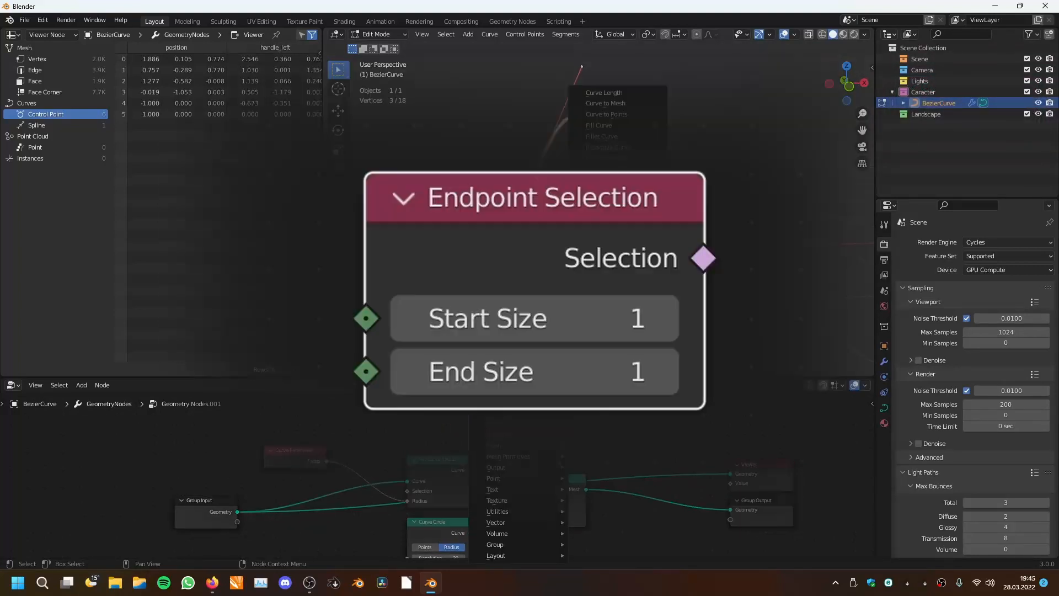
click(606, 103)
click(411, 412)
scroll(441, 441, down, 4)
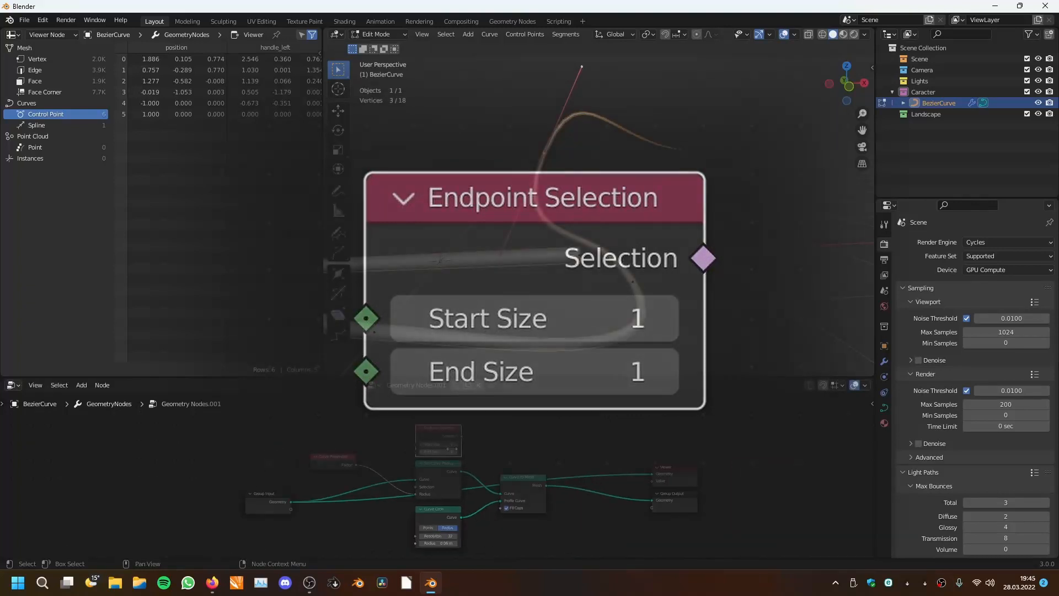
middle_drag(442, 441, 485, 429)
scroll(485, 429, up, 3)
drag(485, 412, 270, 529)
scroll(417, 482, down, 3)
middle_drag(417, 481, 438, 473)
scroll(429, 460, up, 5)
scroll(428, 459, down, 3)
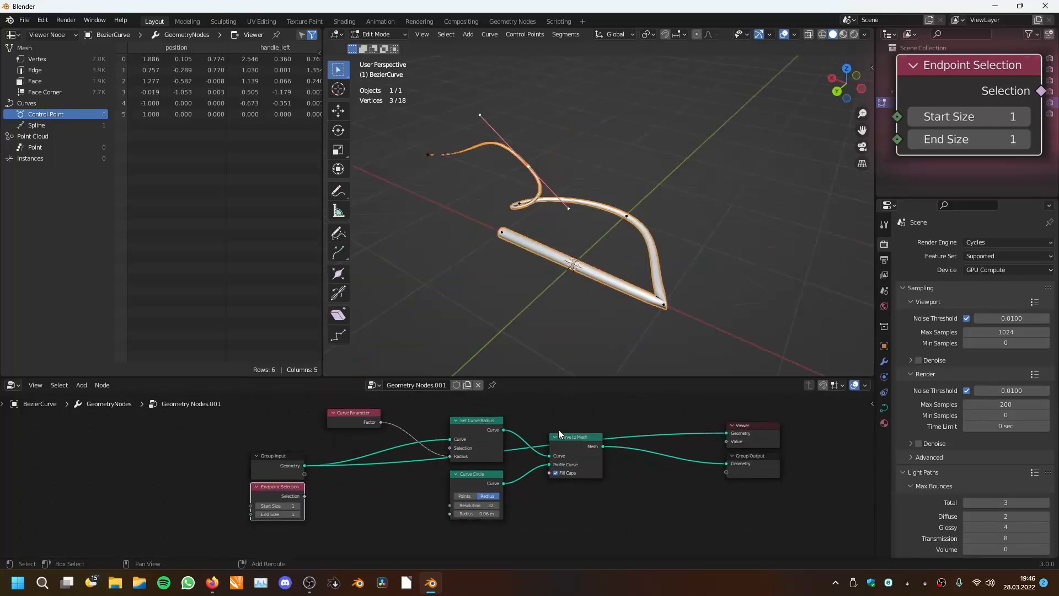
- Add a Delete Geometry node, feed it the Group Input geometry, and connect its output to Group Output
key(shift+a)
mouse_move(535, 413)
mouse_move(505, 401)
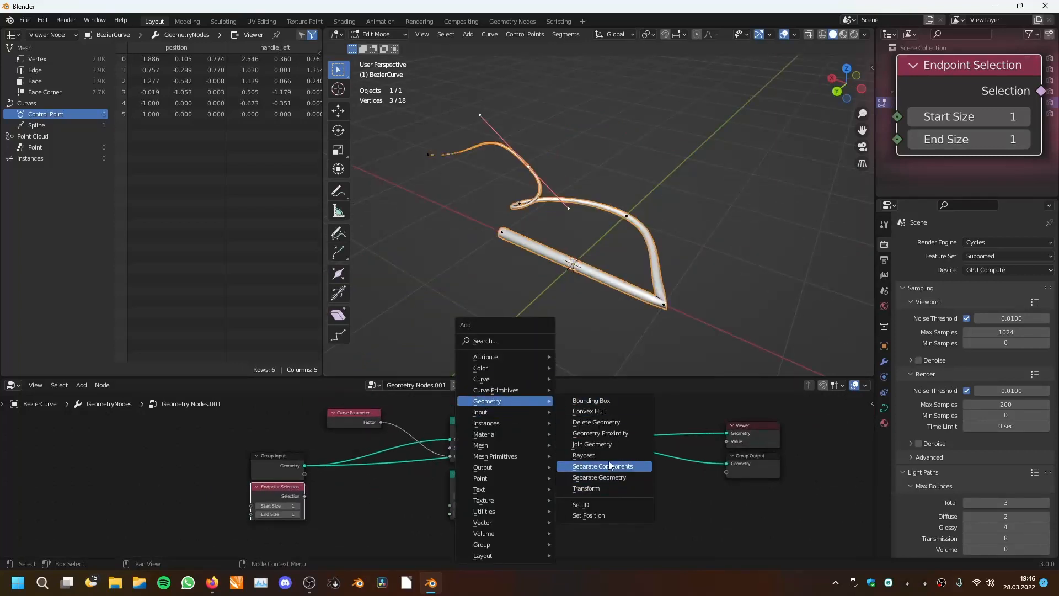
click(596, 422)
click(333, 476)
drag(307, 469, 368, 520)
drag(420, 489, 732, 465)
- Move Endpoint Selection lower beside Delete Geometry and connect its output to the Selection input of Delete Geometry
scroll(557, 487, down, 5)
middle_drag(557, 486, 570, 428)
drag(343, 431, 352, 472)
scroll(353, 473, up, 7)
middle_drag(353, 473, 455, 505)
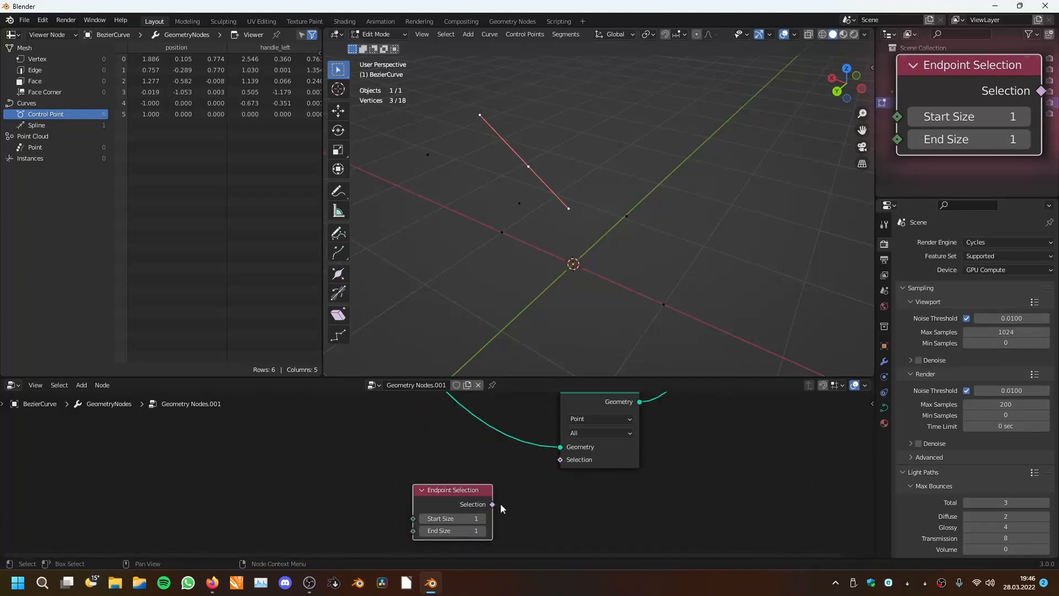
drag(495, 505, 561, 460)
- Set the Endpoint Selection node's Start Size to 0 and End Size to 1, and inspect the curve's end
middle_drag(558, 358, 601, 262)
scroll(611, 257, up, 4)
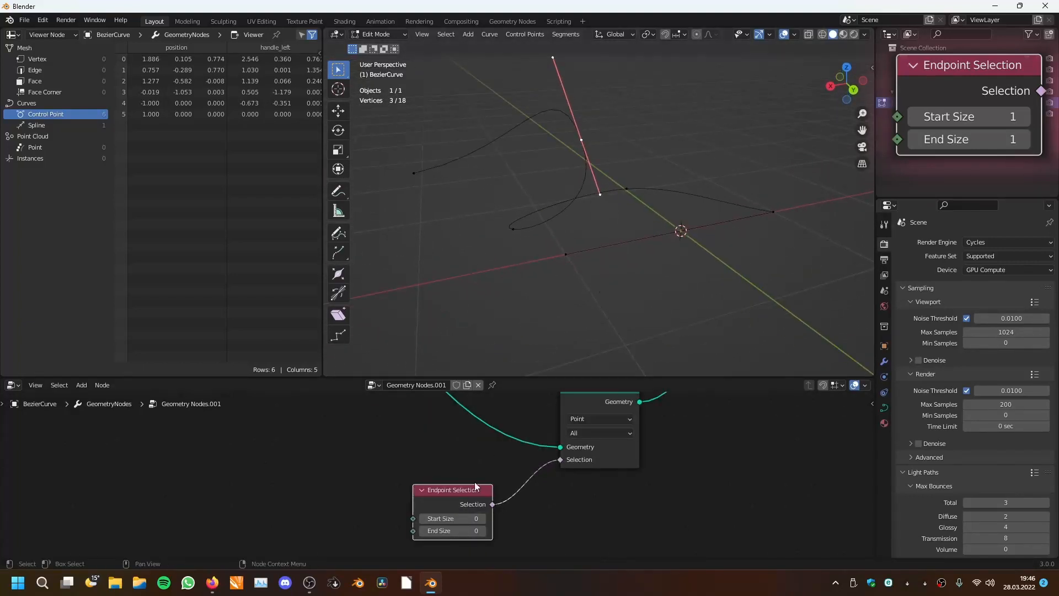
drag(481, 519, 481, 532)
click(482, 531)
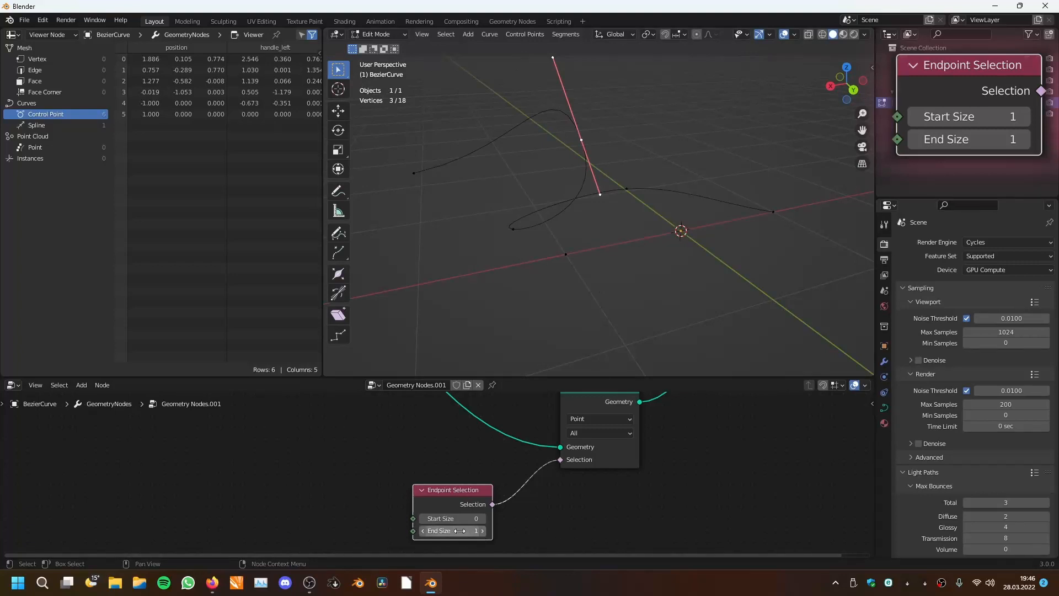
middle_drag(552, 309, 569, 273)
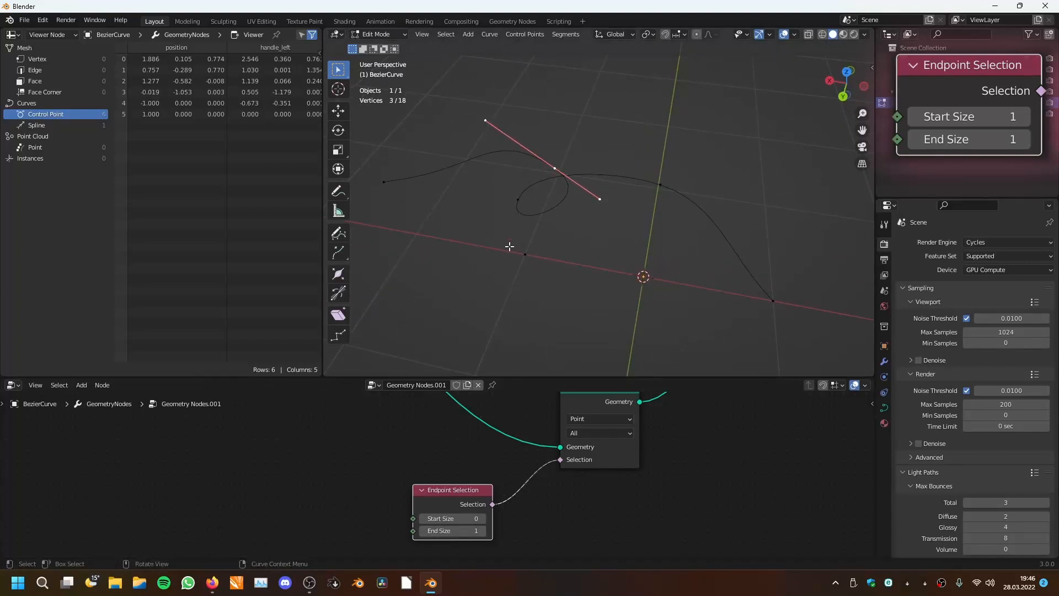
- Try Start Size 1 on Endpoint Selection, inspect the curve, and lower both Start Size and End Size to 0
click(482, 518)
middle_drag(590, 211, 480, 132)
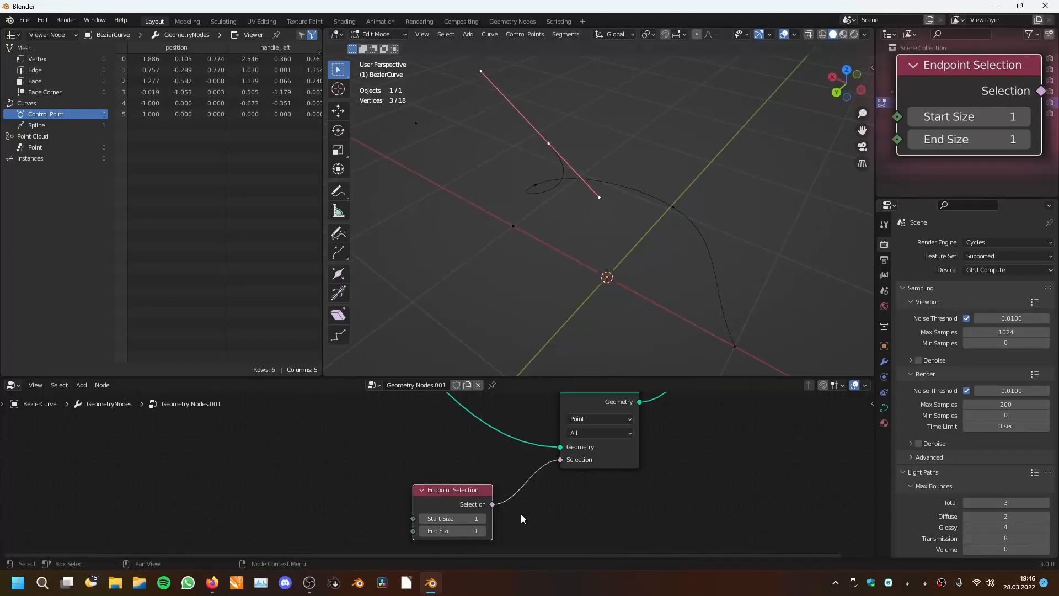
click(485, 521)
click(423, 519)
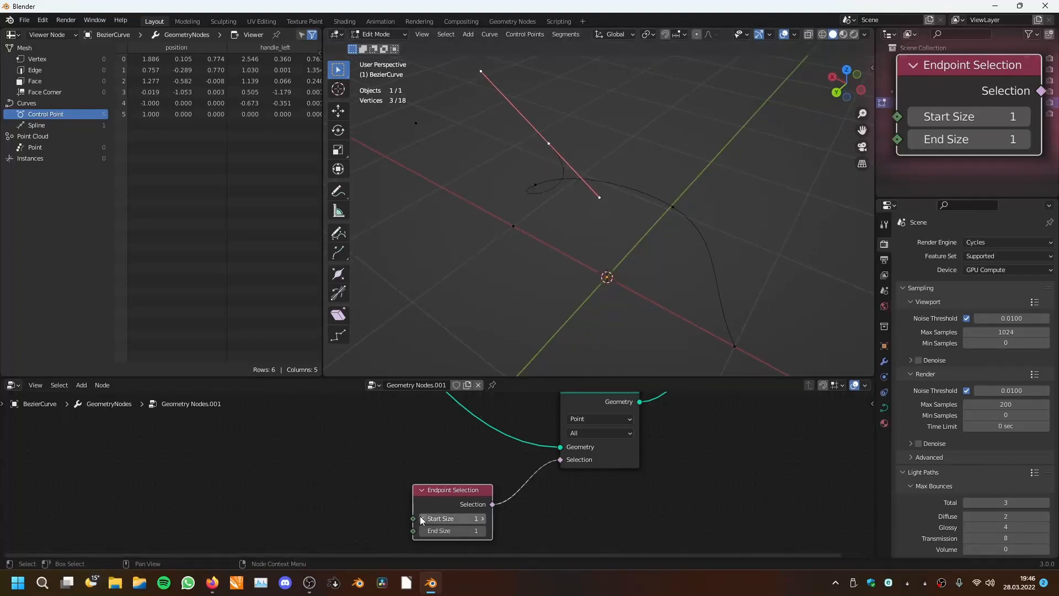
click(423, 519)
middle_drag(519, 331, 526, 240)
click(424, 531)
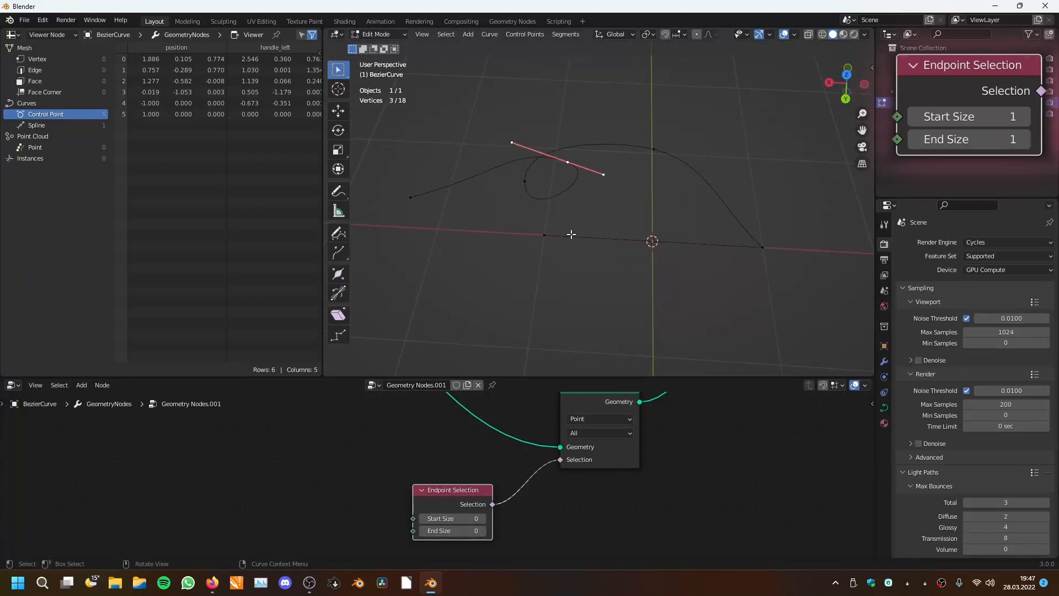
- Try Endpoint Selection with Start Size 3 and End Size 2, and return both sizes to 0
click(484, 518)
click(484, 519)
click(484, 531)
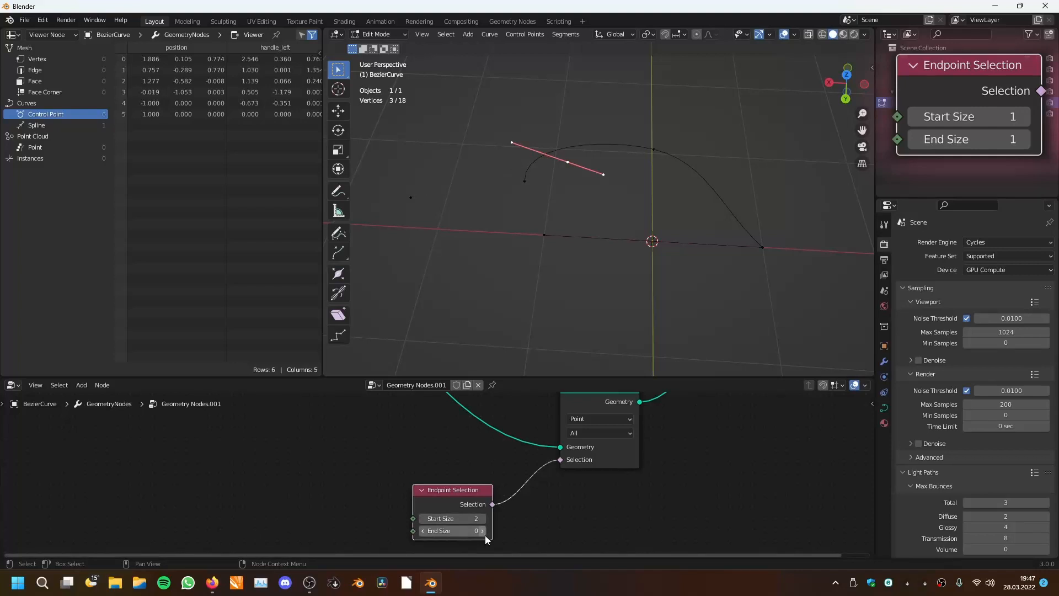
click(483, 531)
click(483, 519)
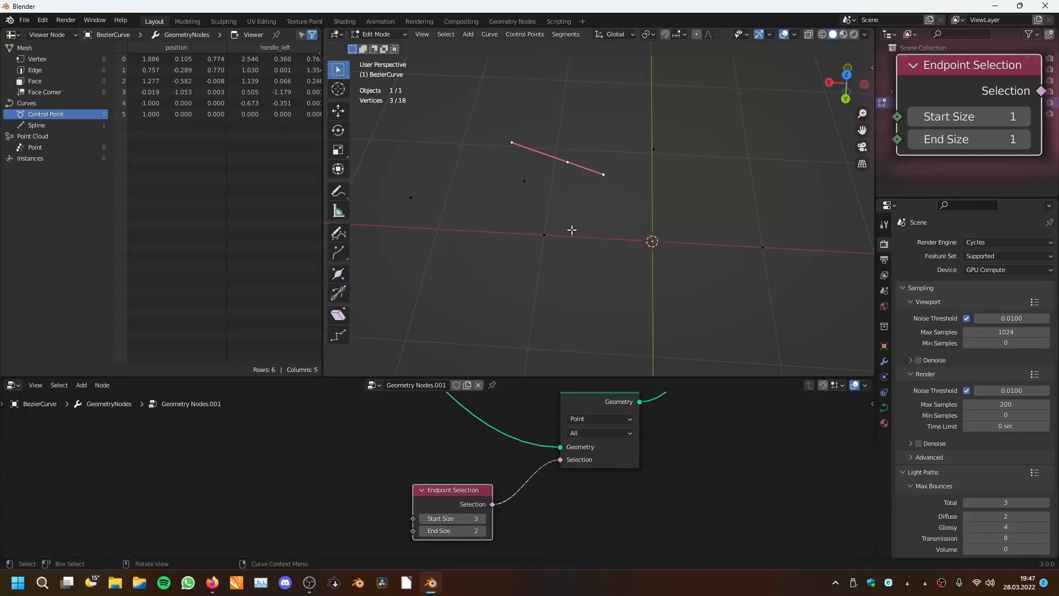
click(422, 520)
- Insert a Resample Curve node between Group Input and Delete Geometry and set its Count to 92
middle_drag(494, 456, 518, 511)
key(shift+a)
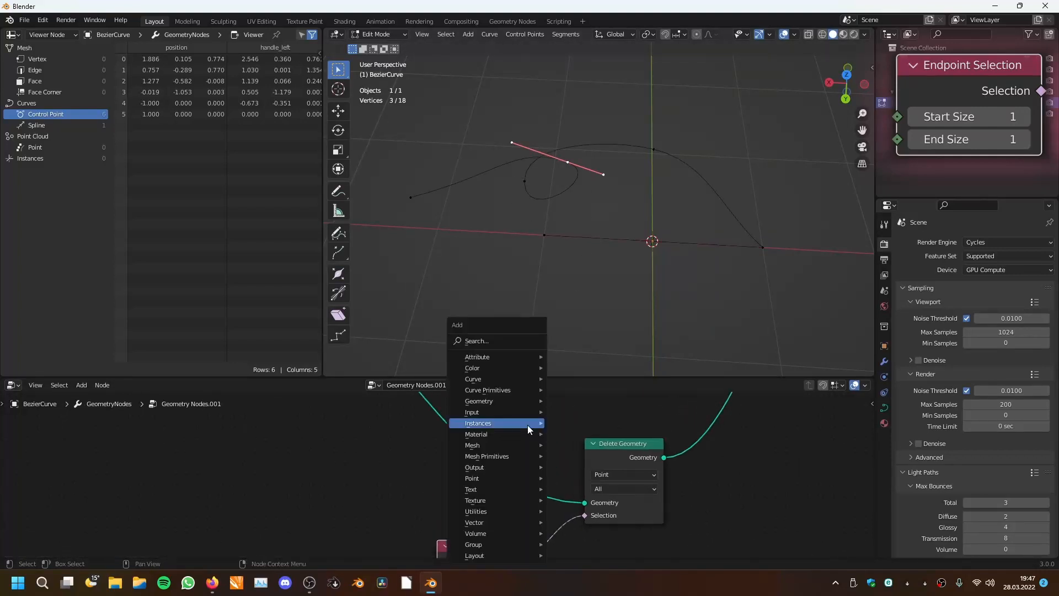
mouse_move(530, 379)
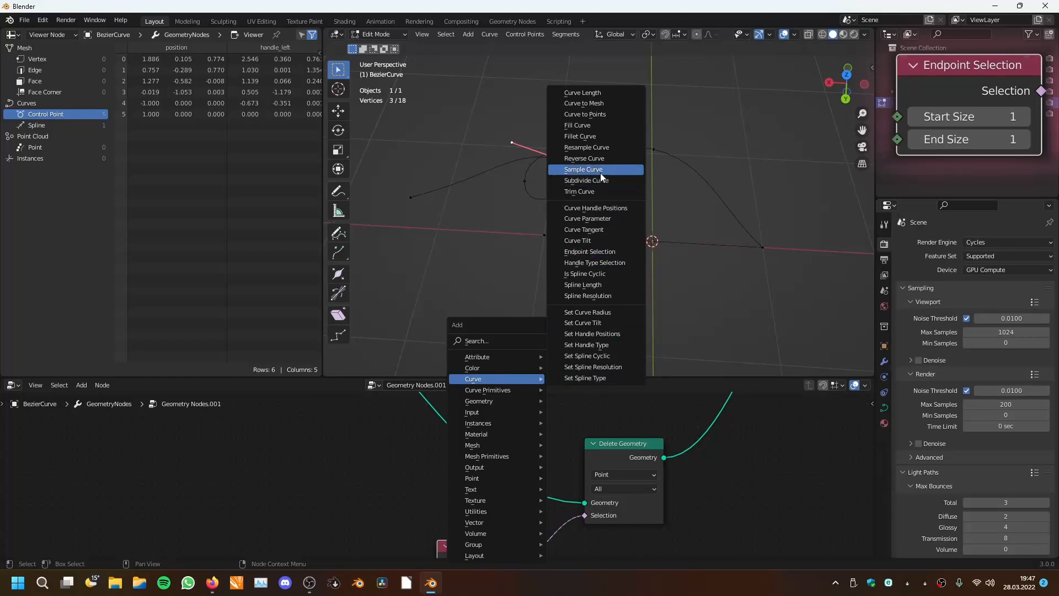
click(590, 148)
click(456, 440)
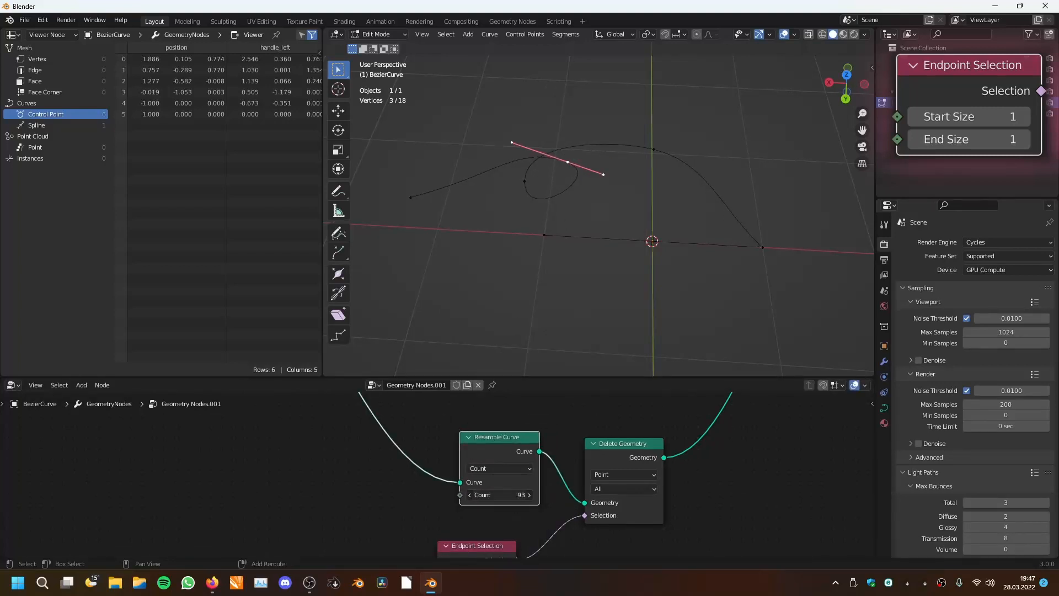
- Try an End Size of 45 on Endpoint Selection, and return it to 0
middle_drag(517, 519, 521, 445)
drag(488, 513, 490, 512)
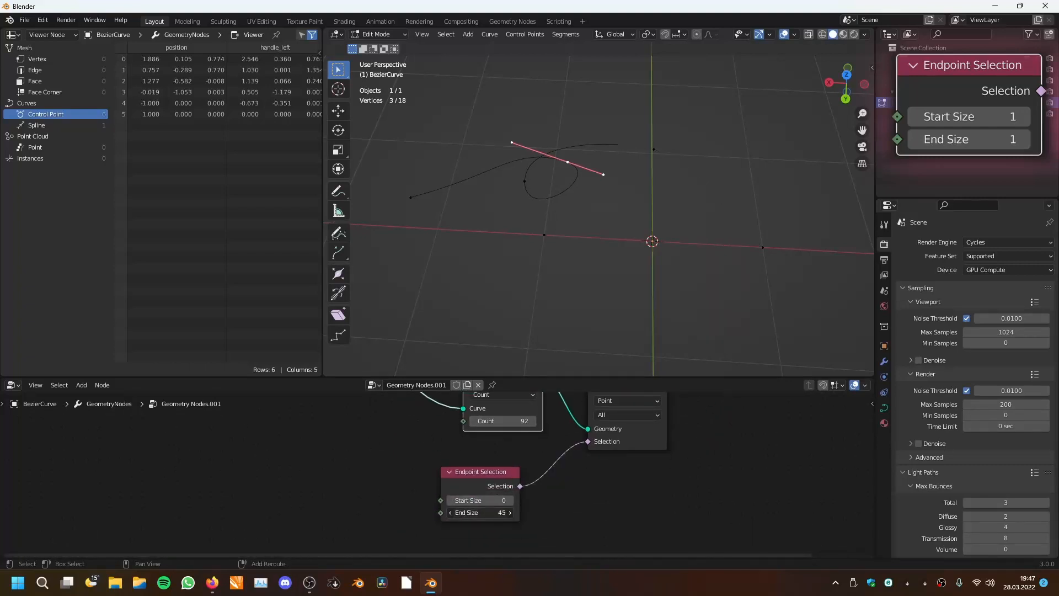
drag(550, 513, 485, 500)
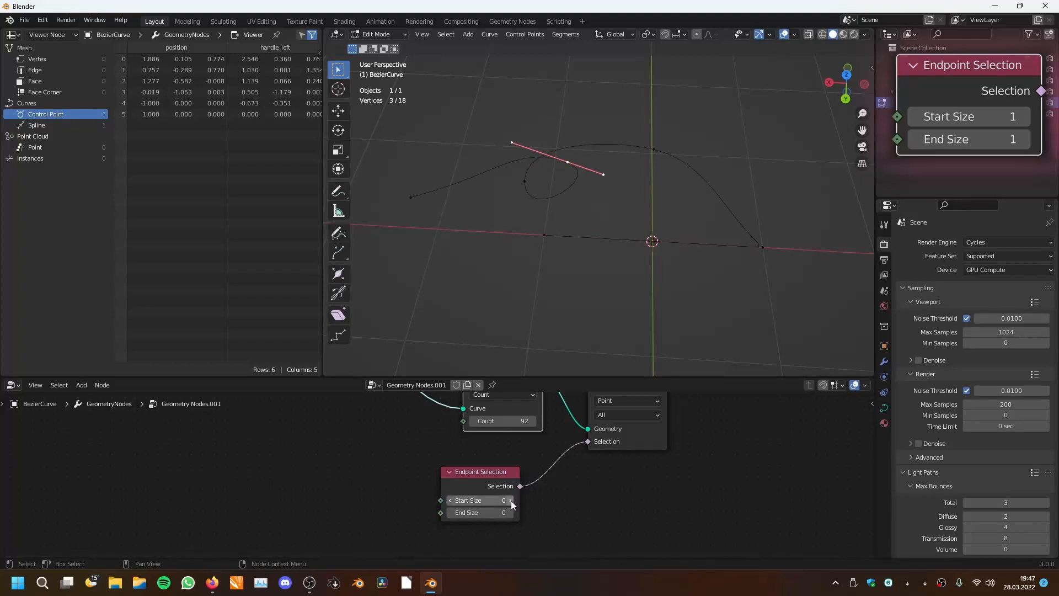
- Set Endpoint Selection's Start Size and End Size to 1, and inspect the ends of the resampled curve
click(510, 500)
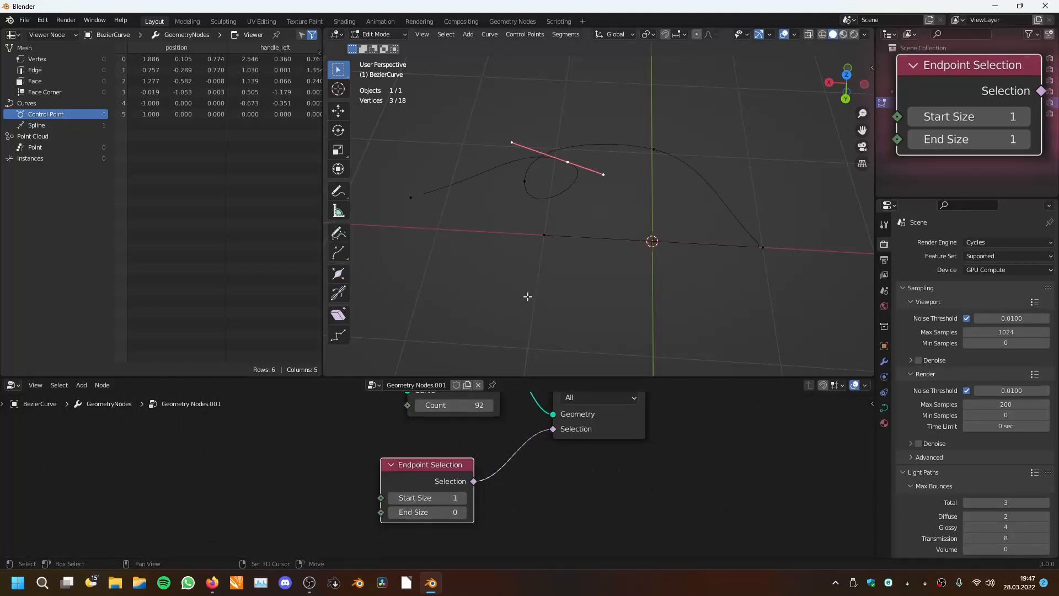
shift+middle_drag(528, 297, 609, 258)
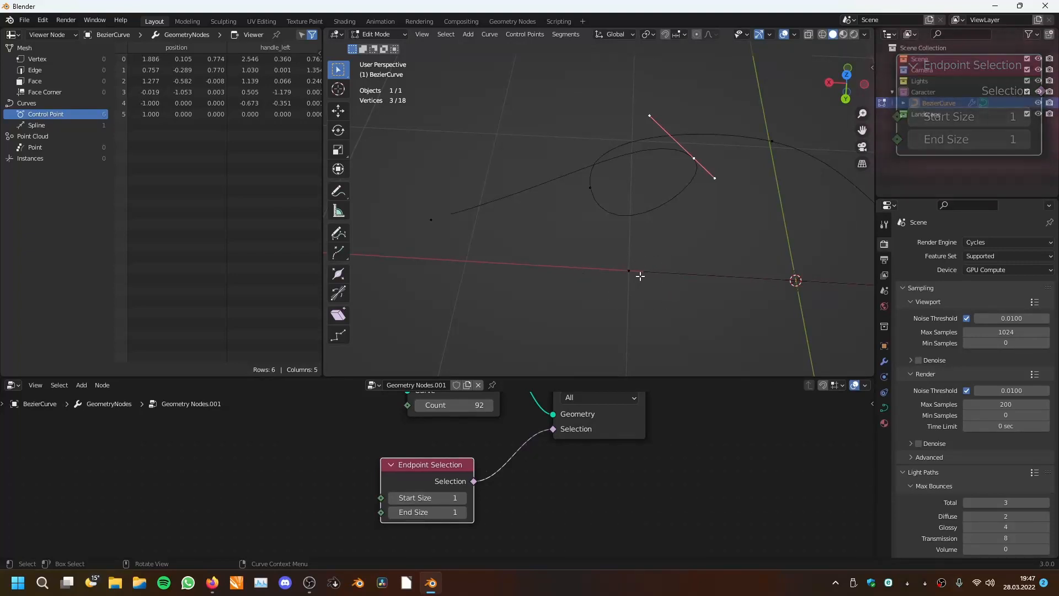
scroll(665, 298, down, 3)
middle_drag(664, 300, 696, 302)
middle_drag(593, 430, 564, 524)
scroll(564, 524, down, 9)
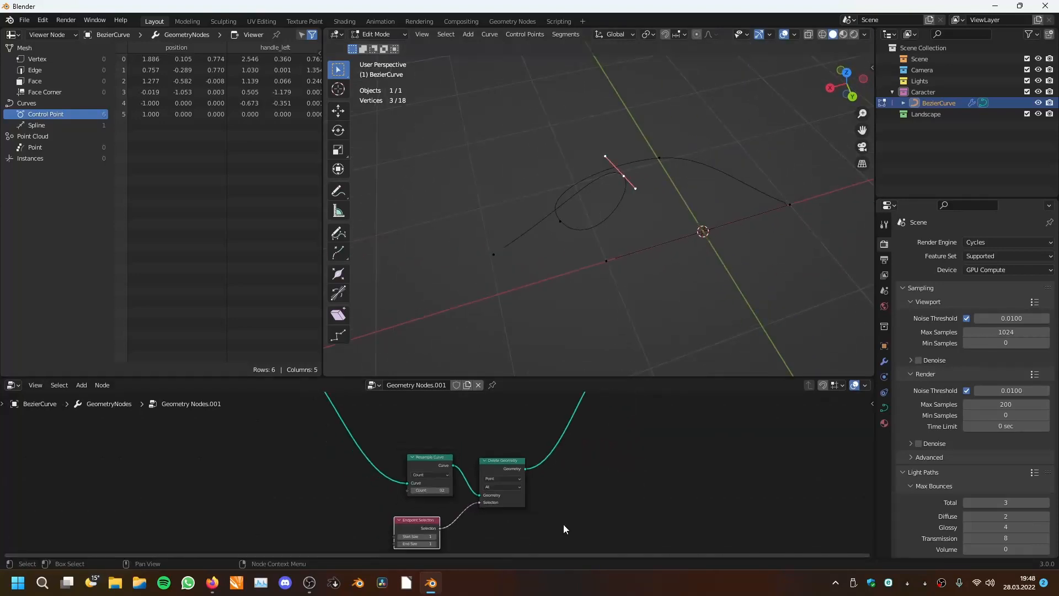
- Delete the Resample Curve, Delete Geometry and Endpoint Selection nodes
drag(505, 527, 416, 475)
key(x)
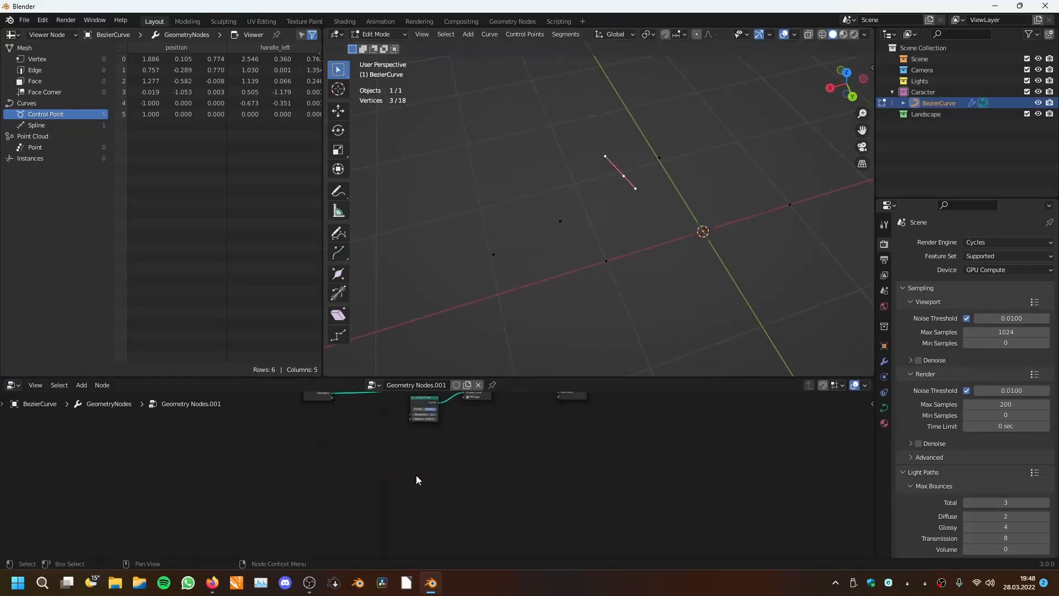
key(Home)
- Add a Handle Type Selection node from the curve nodes and place it below the Curve Circle node
key(shift+a)
mouse_move(415, 379)
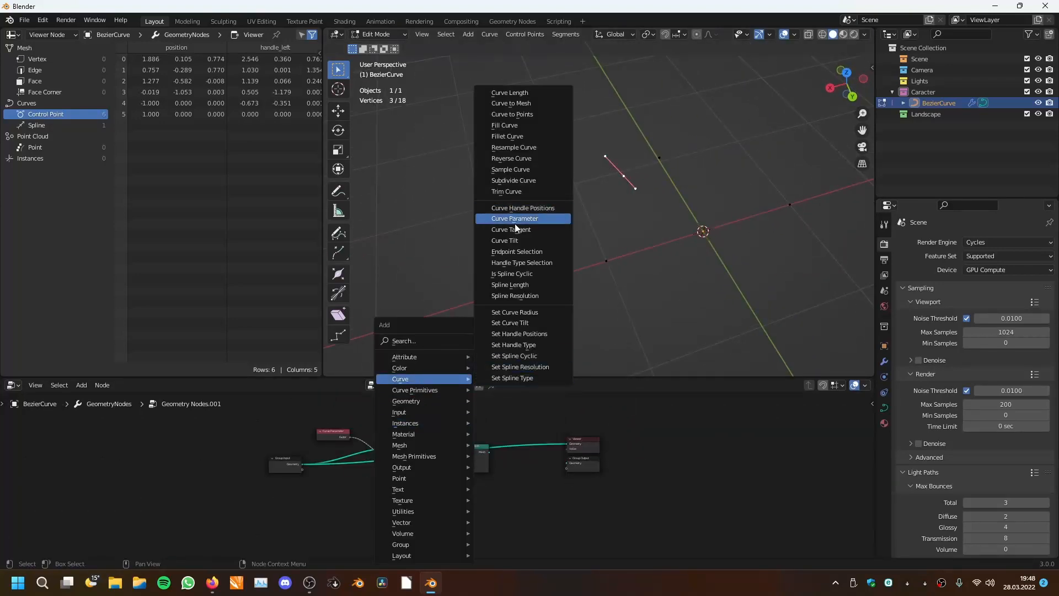
click(541, 261)
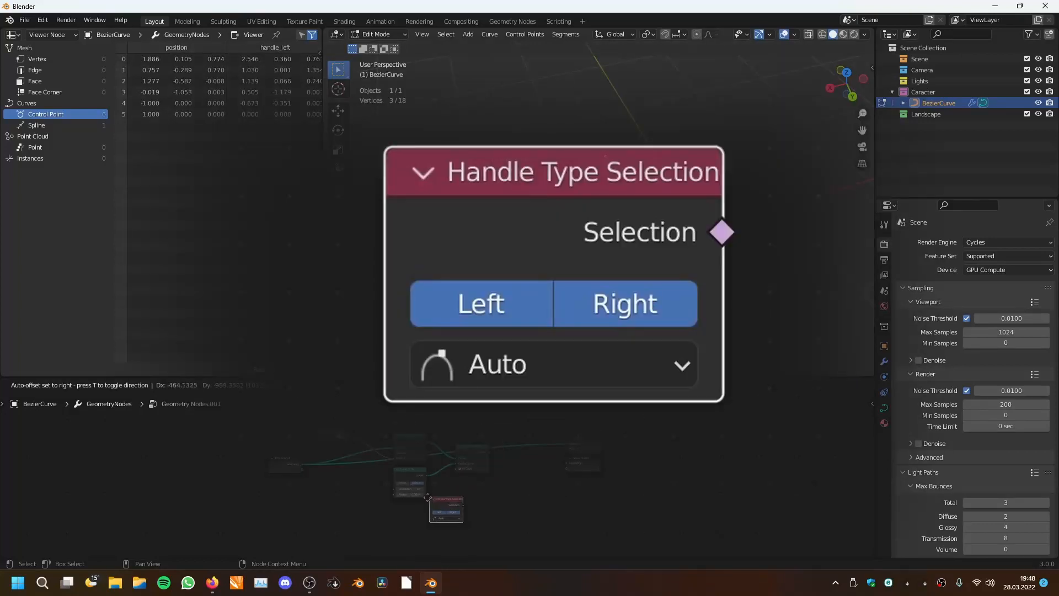
click(402, 499)
- Select a single handle of the control point in the viewport, and limit Handle Type Selection to left handles
scroll(402, 497, up, 5)
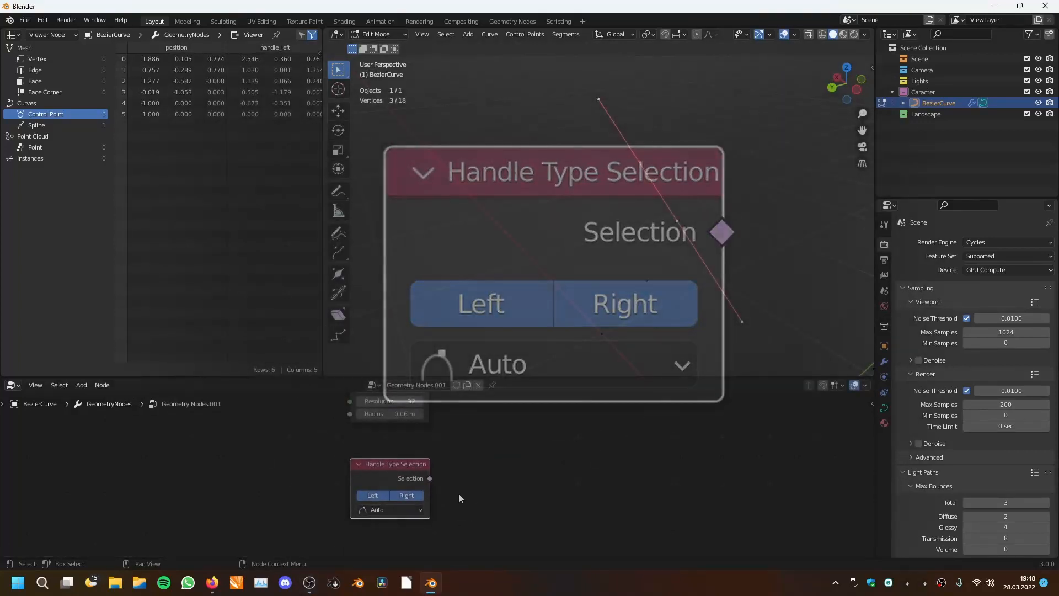
click(742, 322)
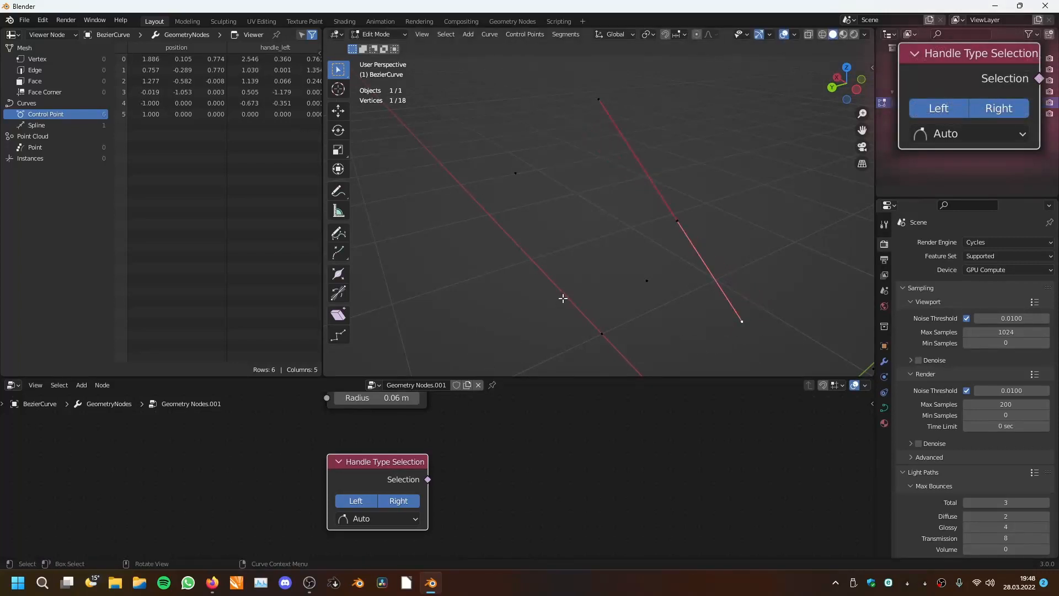
middle_drag(563, 298, 569, 297)
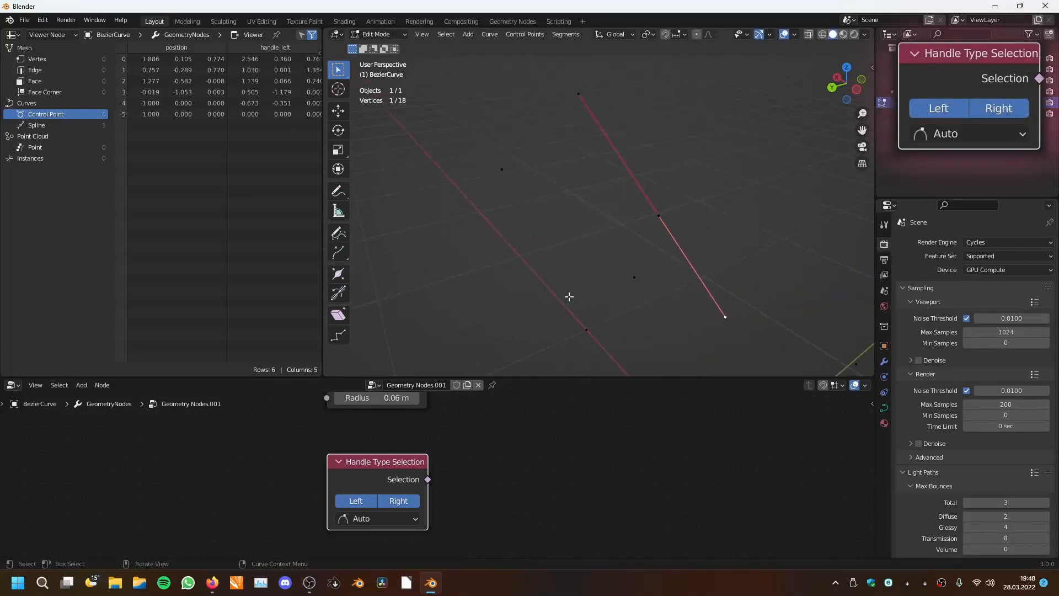
click(391, 501)
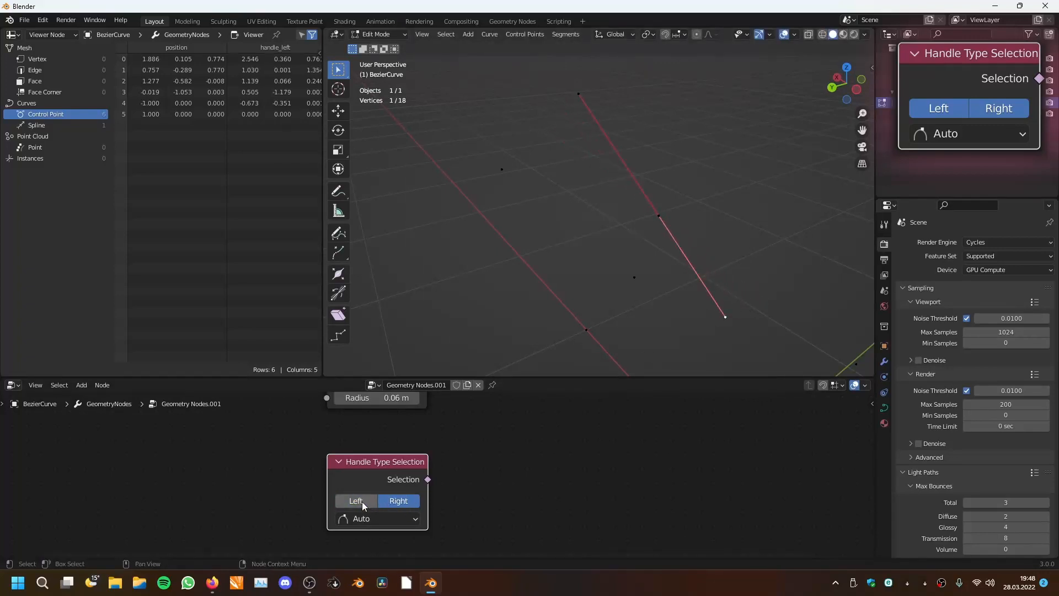
middle_drag(581, 83, 676, 285)
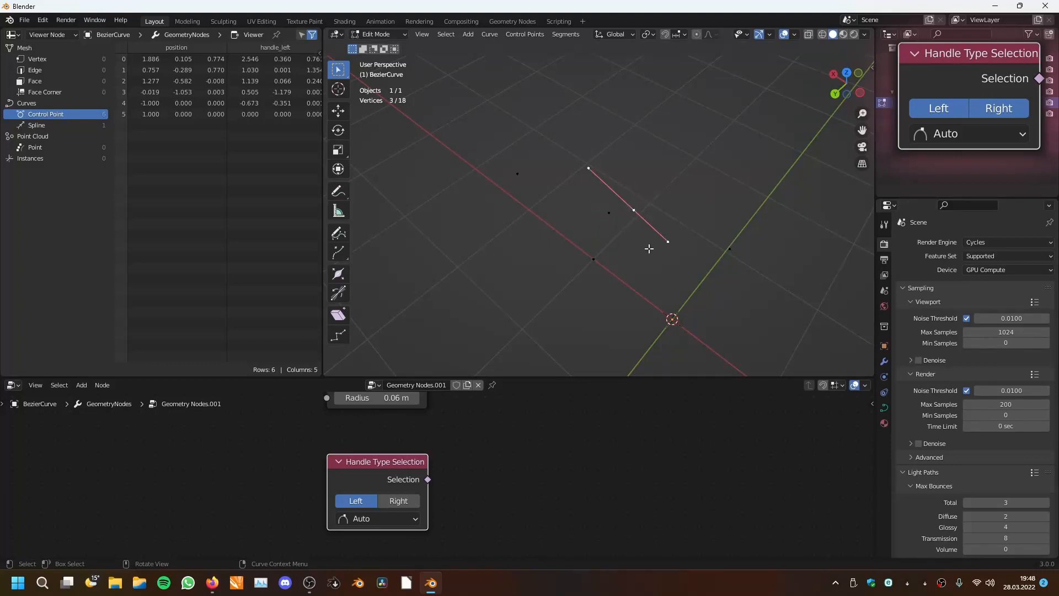
- Try rotating the selected control point together with its handles
middle_drag(650, 249, 657, 218)
key(r)
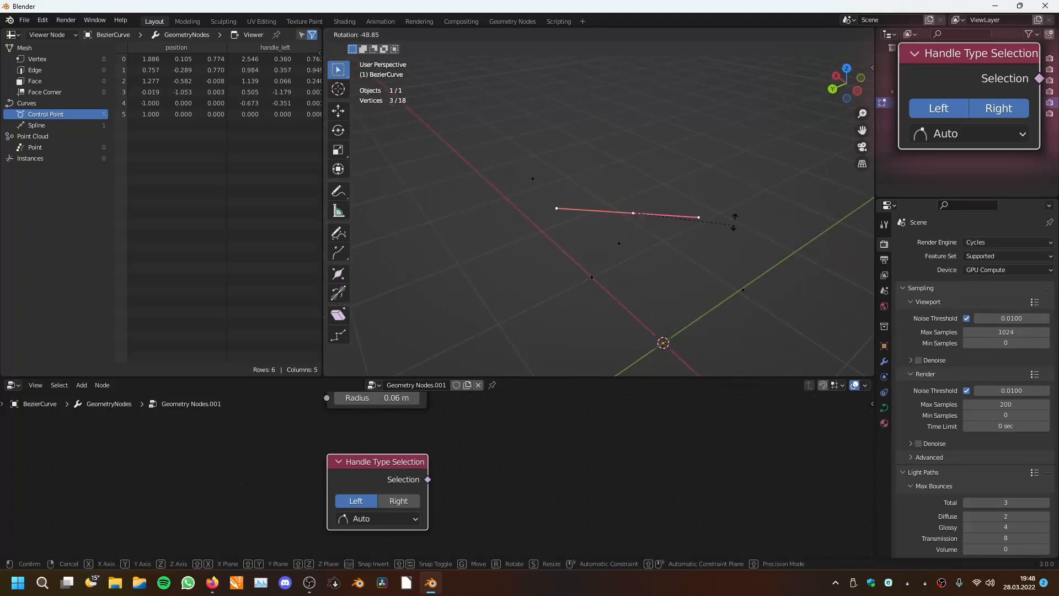
click(687, 287)
- Connect the Group Input's Geometry directly to the Group Output's Geometry, and inspect the curve and its handles
scroll(497, 450, down, 4)
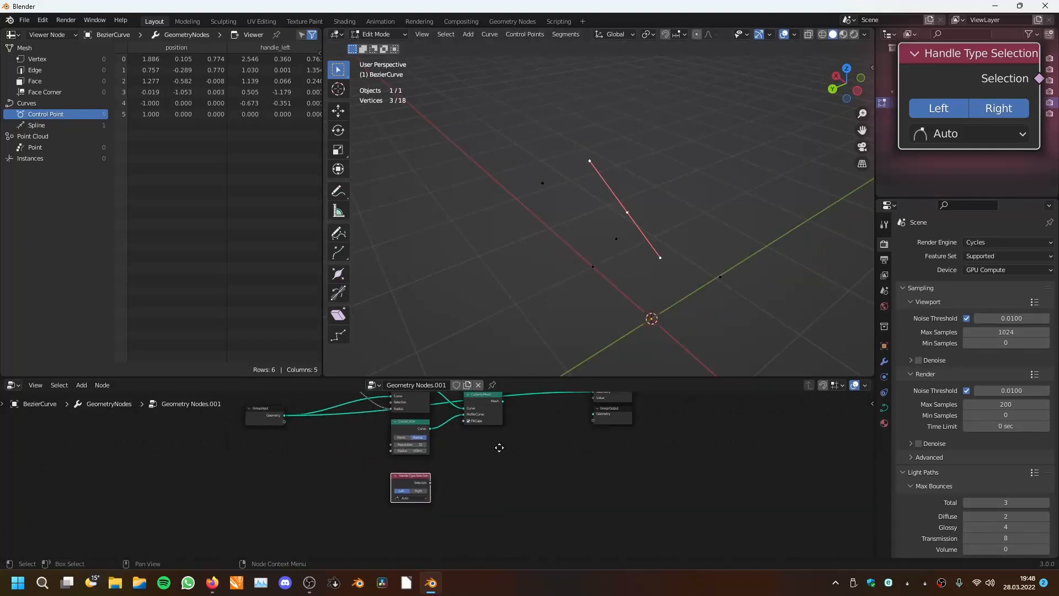
middle_drag(500, 448, 464, 508)
scroll(420, 490, up, 4)
drag(187, 483, 605, 472)
middle_drag(644, 284, 597, 133)
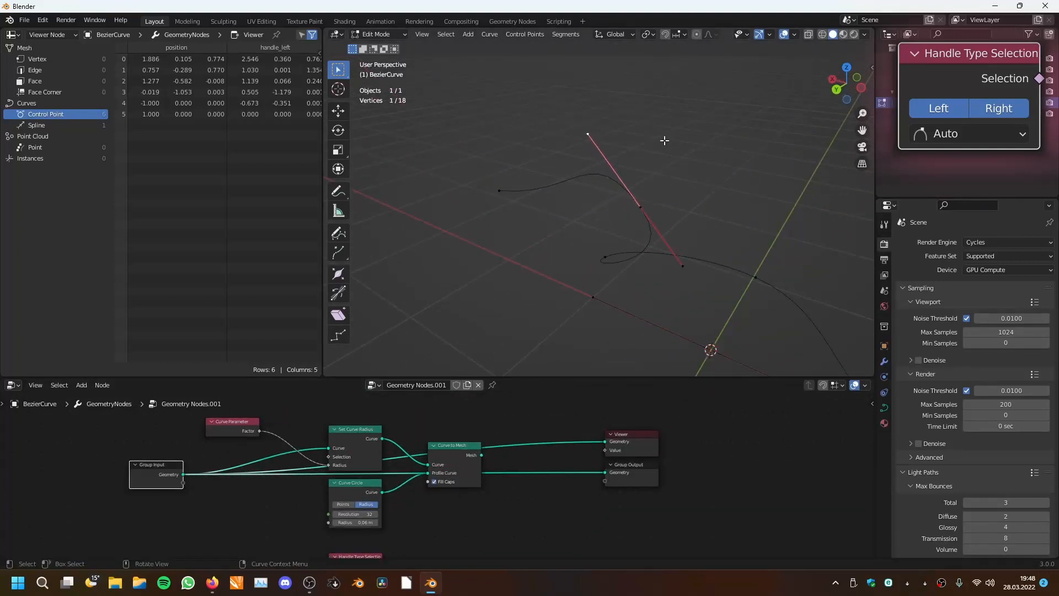
- Reposition the Handle Type Selection node below Curve Circle and set its handle type to Vector for left handles
scroll(476, 481, down, 4)
middle_drag(476, 483, 501, 422)
scroll(478, 451, up, 8)
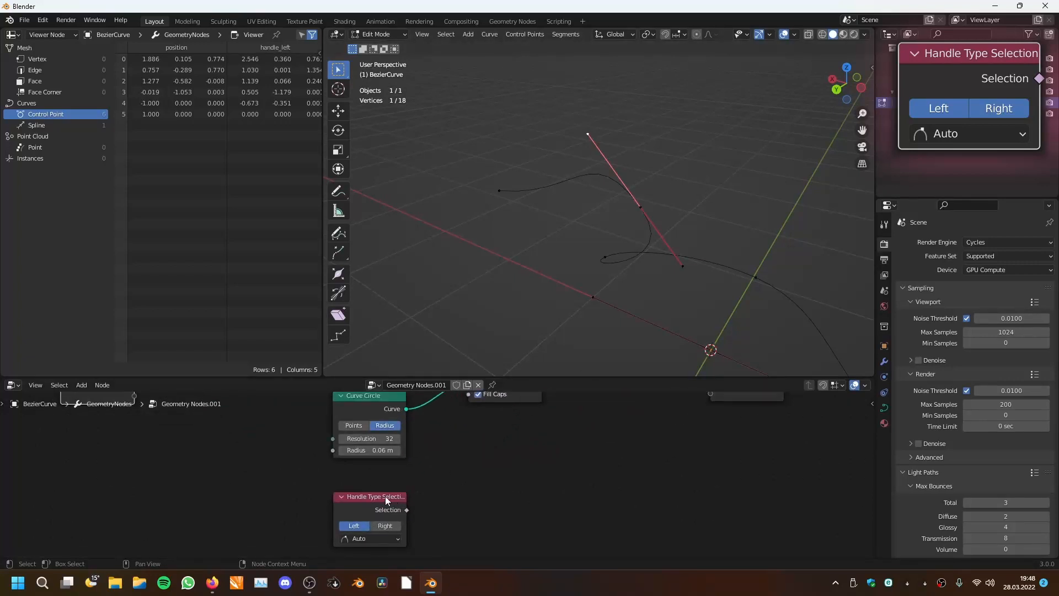
drag(383, 498, 422, 467)
click(426, 494)
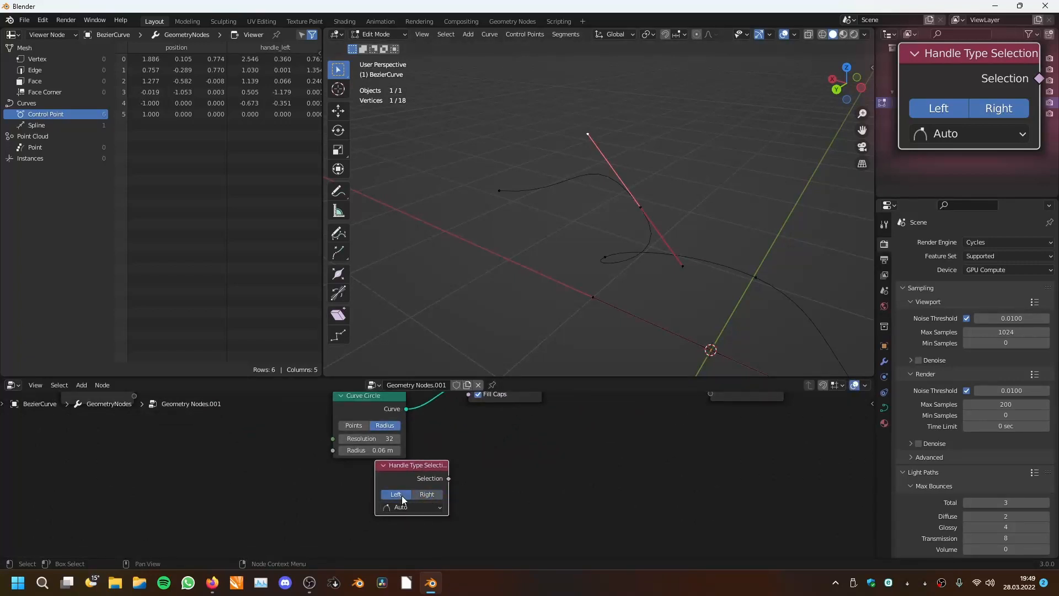
click(409, 507)
click(411, 494)
click(409, 506)
click(408, 472)
scroll(409, 473, down, 3)
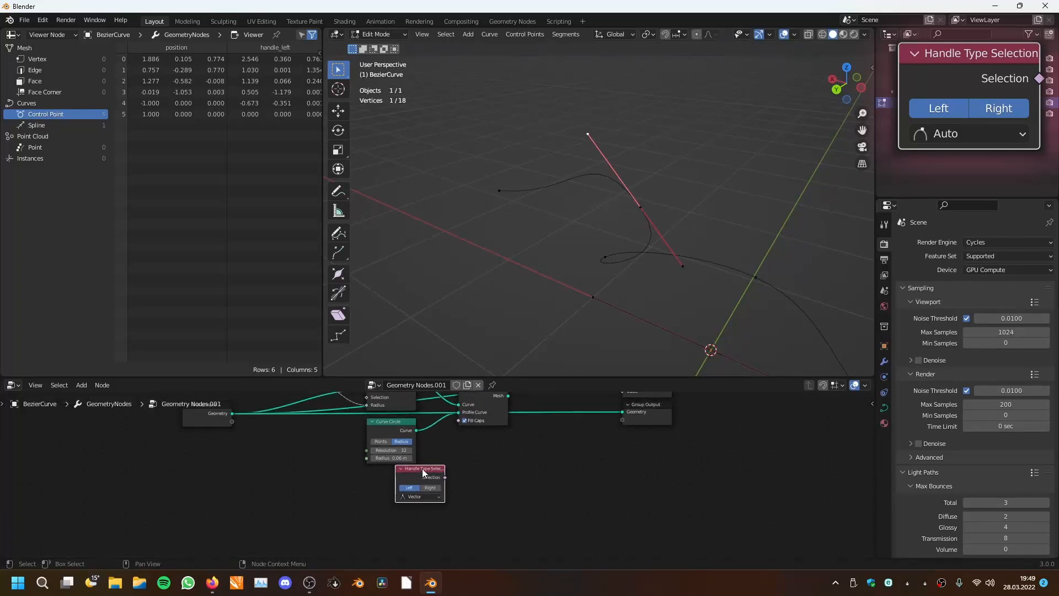
- Add a Delete Geometry node and wire it between the Group Input and Group Output geometry
key(shift+a)
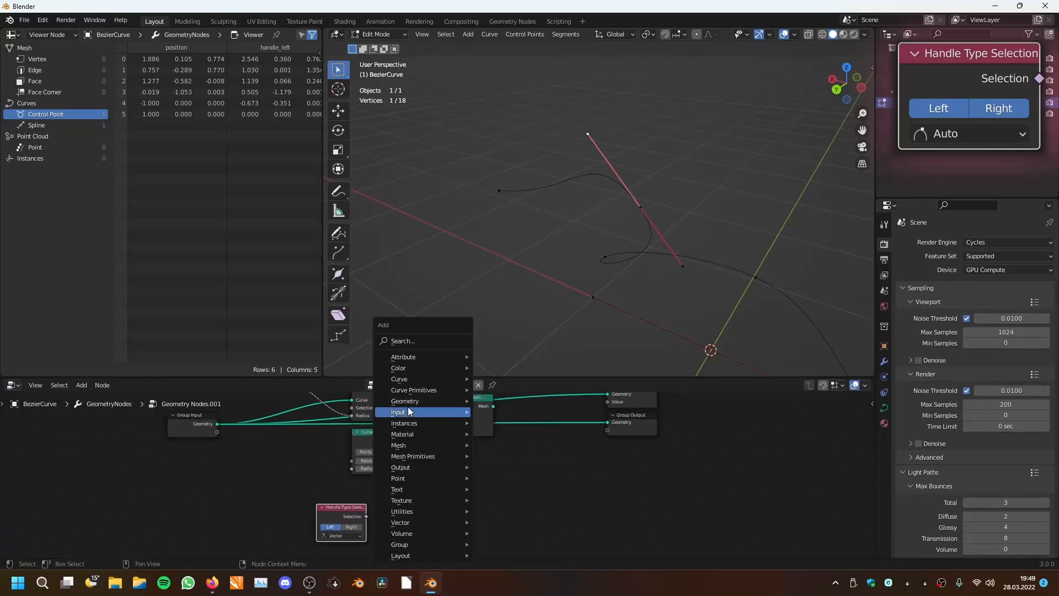
mouse_move(409, 400)
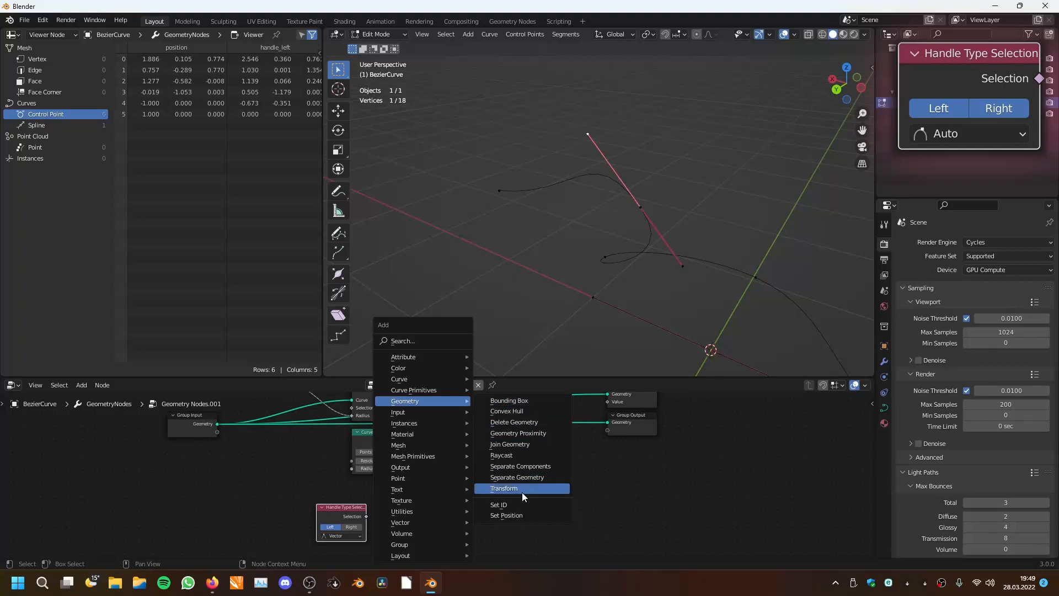
click(513, 422)
click(404, 478)
drag(219, 425, 403, 517)
drag(451, 488, 482, 474)
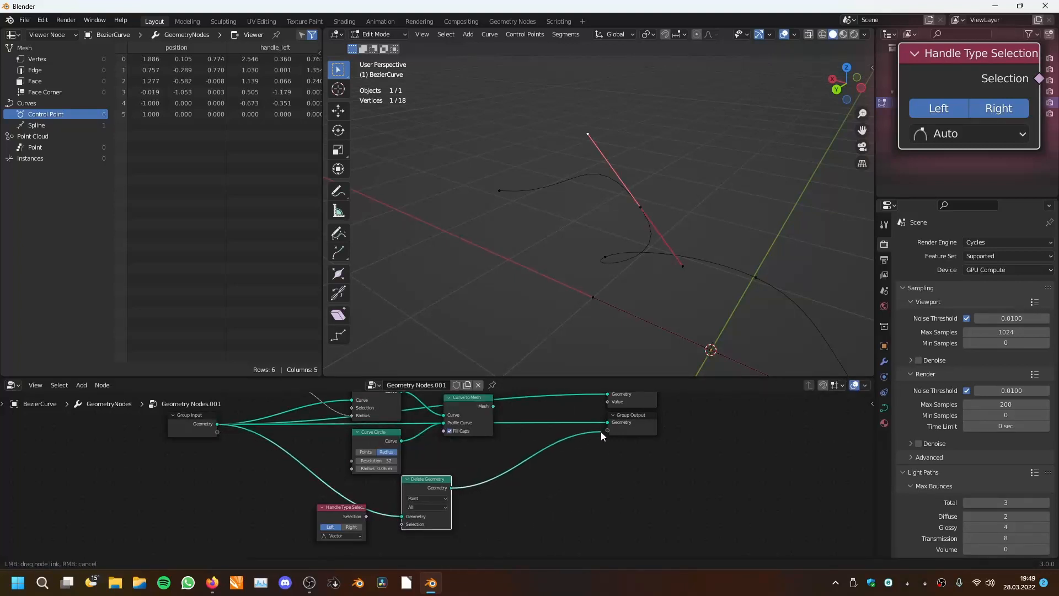
drag(601, 432, 611, 422)
- Connect the Handle Type Selection output to Delete Geometry's Selection input, and inspect the curve
scroll(641, 267, down, 3)
mouse_move(641, 267)
middle_down()
mouse_move(679, 277)
mouse_move(654, 276)
middle_up()
scroll(653, 276, up, 1)
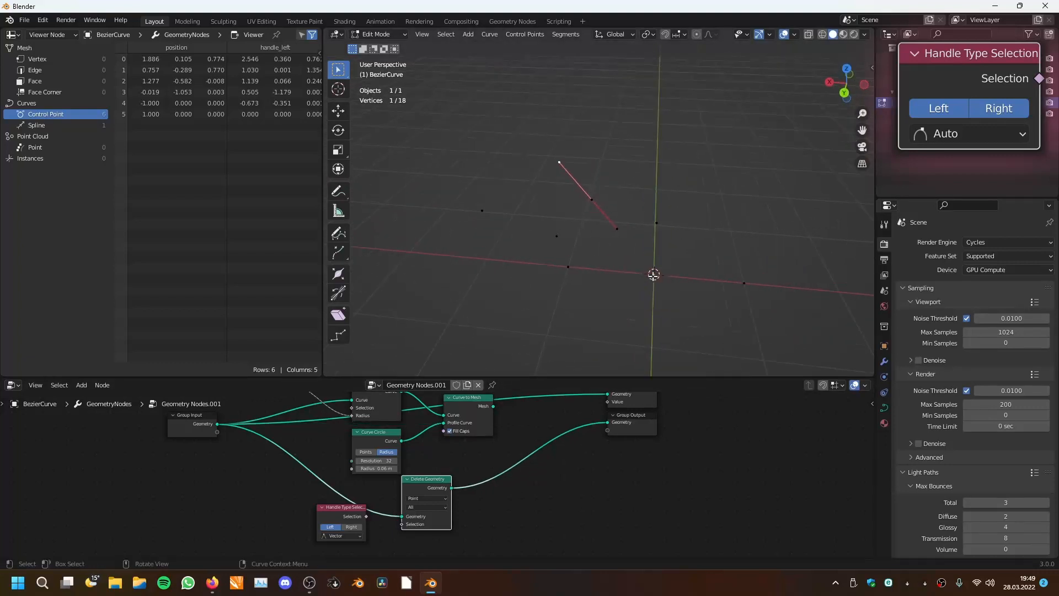
scroll(653, 274, up, 1)
scroll(368, 469, up, 3)
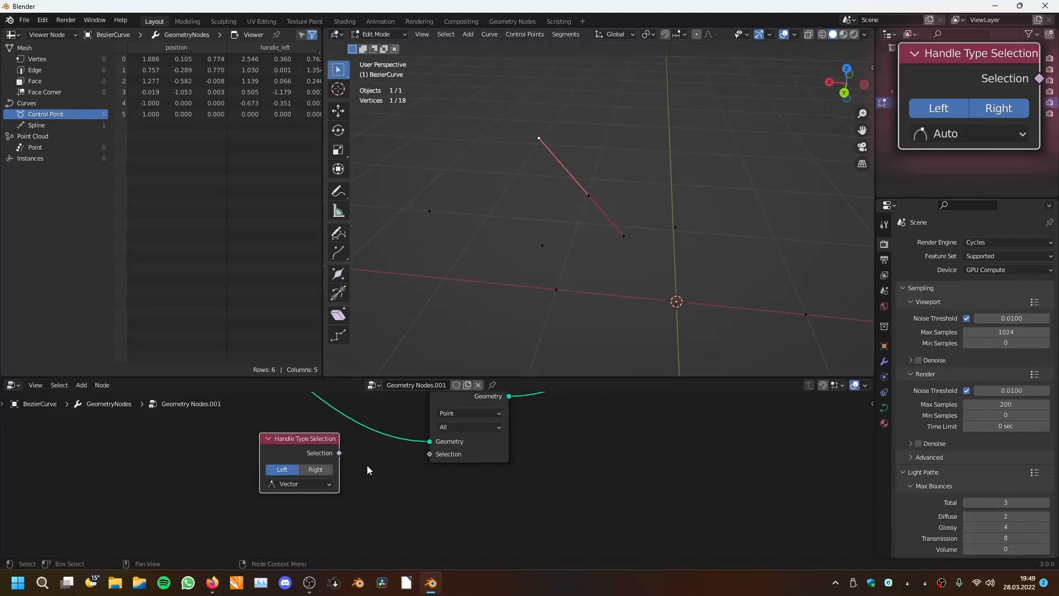
drag(338, 452, 432, 458)
drag(306, 458, 317, 470)
middle_drag(376, 489, 470, 469)
scroll(441, 479, up, 5)
scroll(480, 476, down, 4)
scroll(463, 452, up, 2)
scroll(436, 454, up, 1)
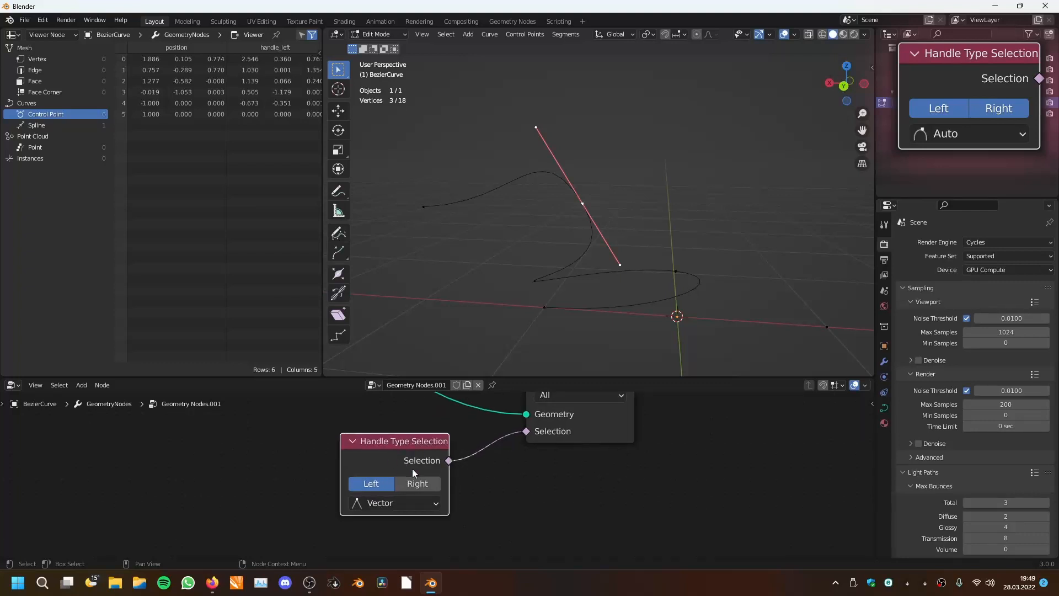
- Set the handle type of the vector control point on the X axis to Automatic
click(376, 501)
middle_drag(624, 209, 721, 267)
scroll(728, 270, up, 3)
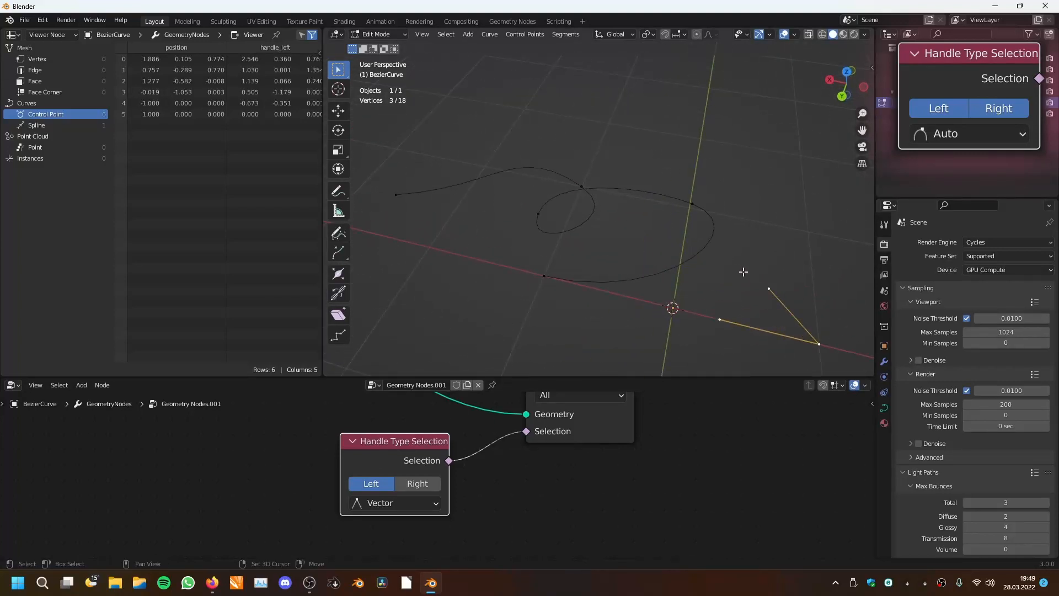
shift+middle_drag(803, 345, 742, 300)
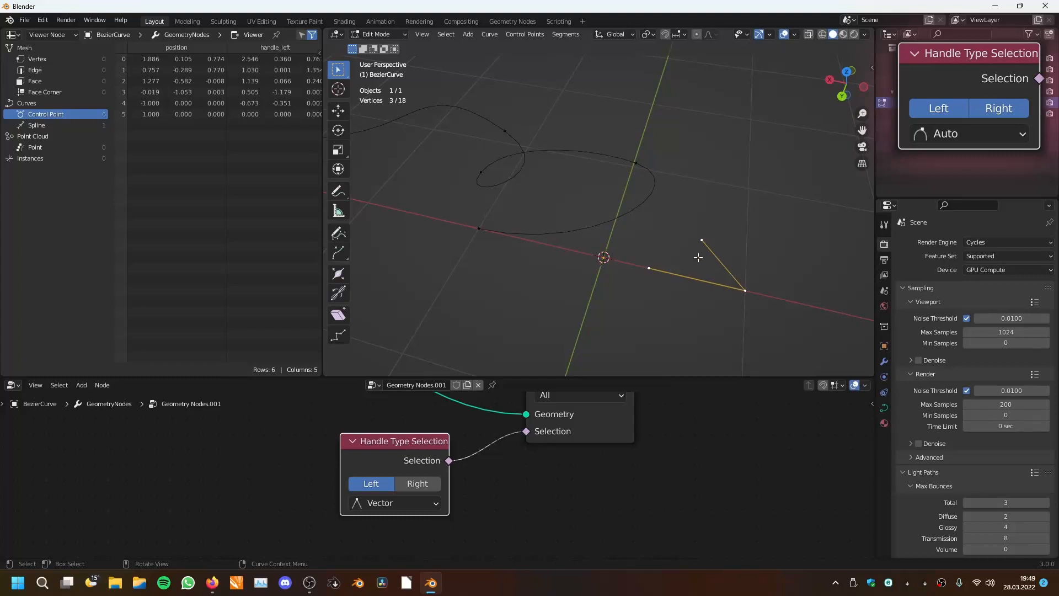
right_click(633, 210)
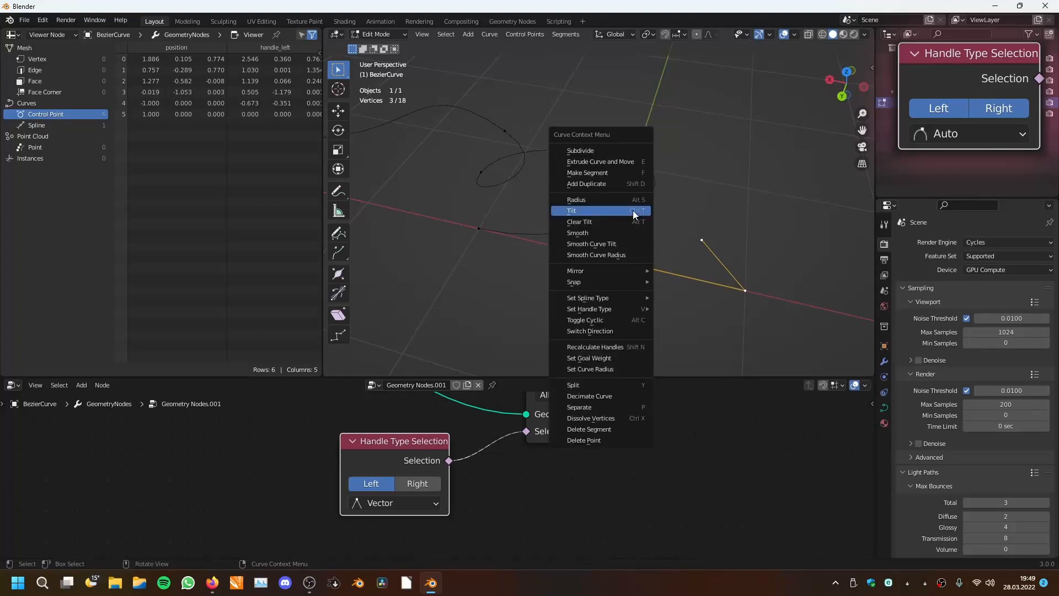
mouse_move(604, 309)
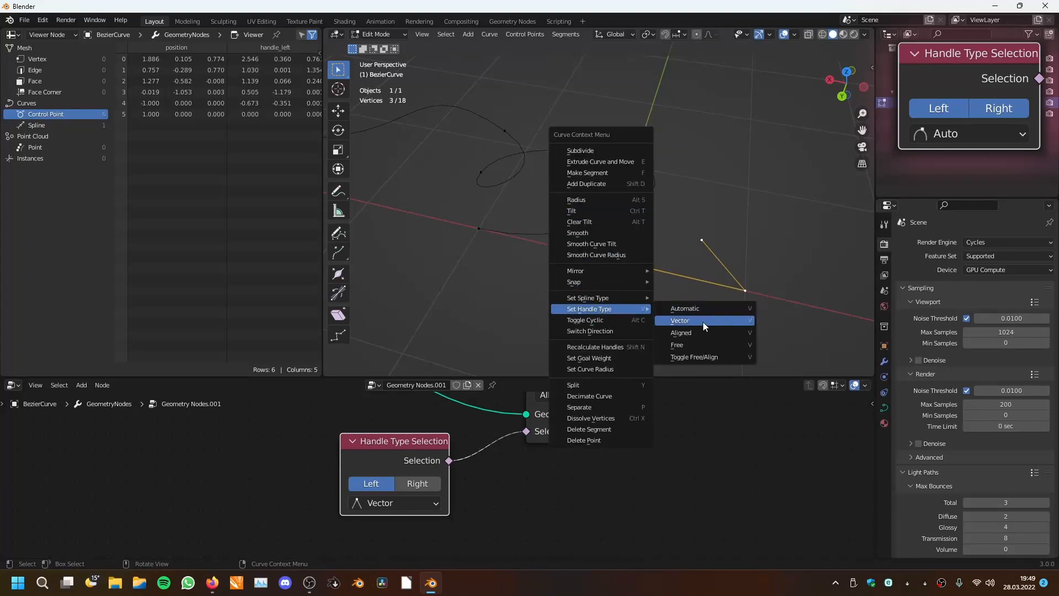
click(697, 309)
middle_drag(674, 276, 670, 331)
- Move Handle Type Selection closer to Delete Geometry, set its handle type to Auto, and inspect the curve
drag(406, 457, 438, 458)
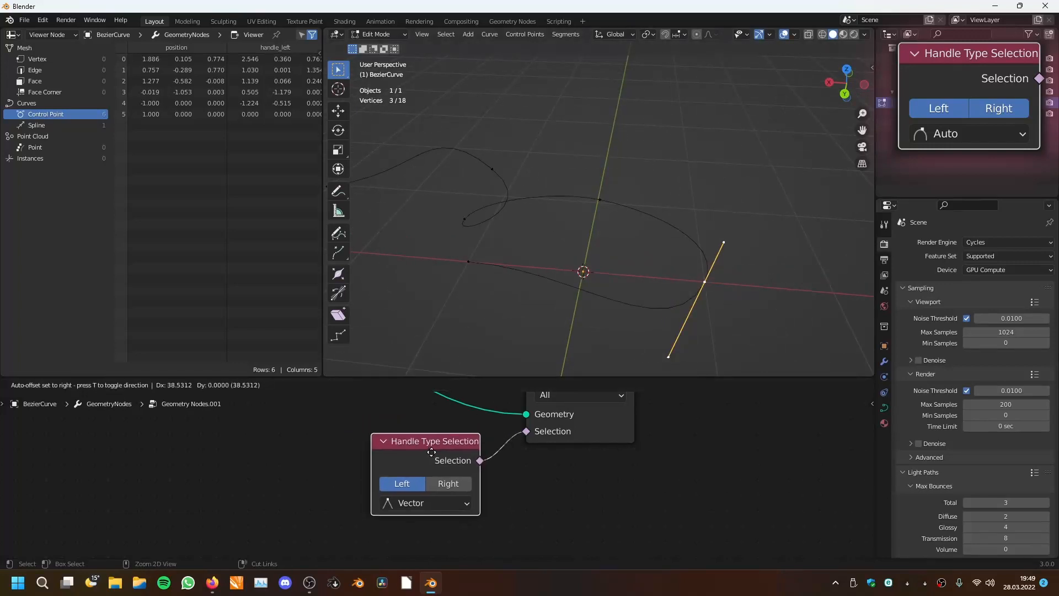
click(435, 498)
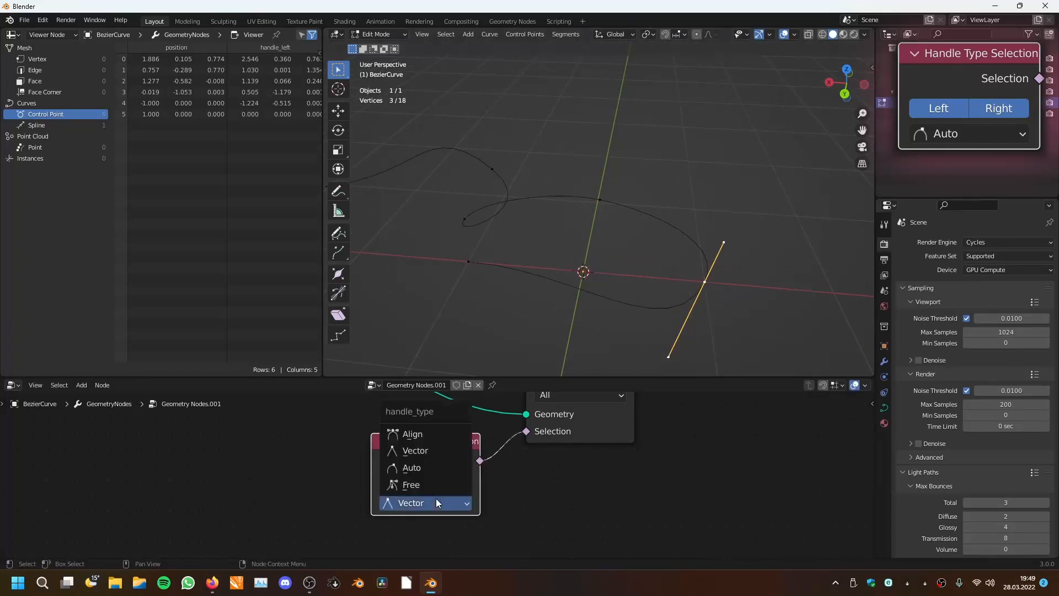
click(423, 471)
scroll(579, 257, down, 2)
middle_drag(579, 258, 615, 175)
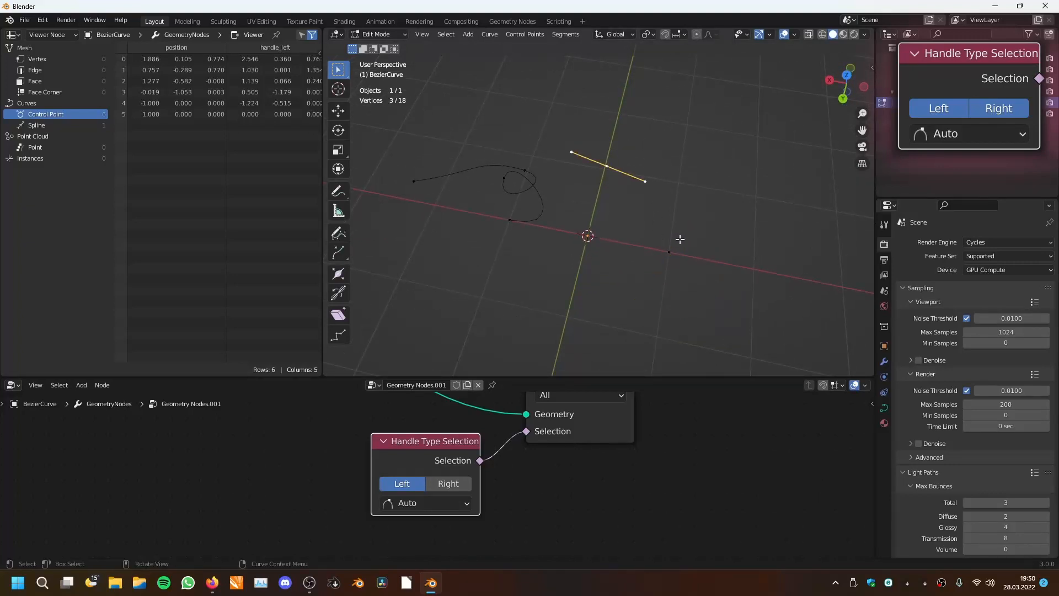
- Set the handle type of the control point next to the curve's raised end to Vector
middle_drag(680, 239, 658, 208)
click(665, 279)
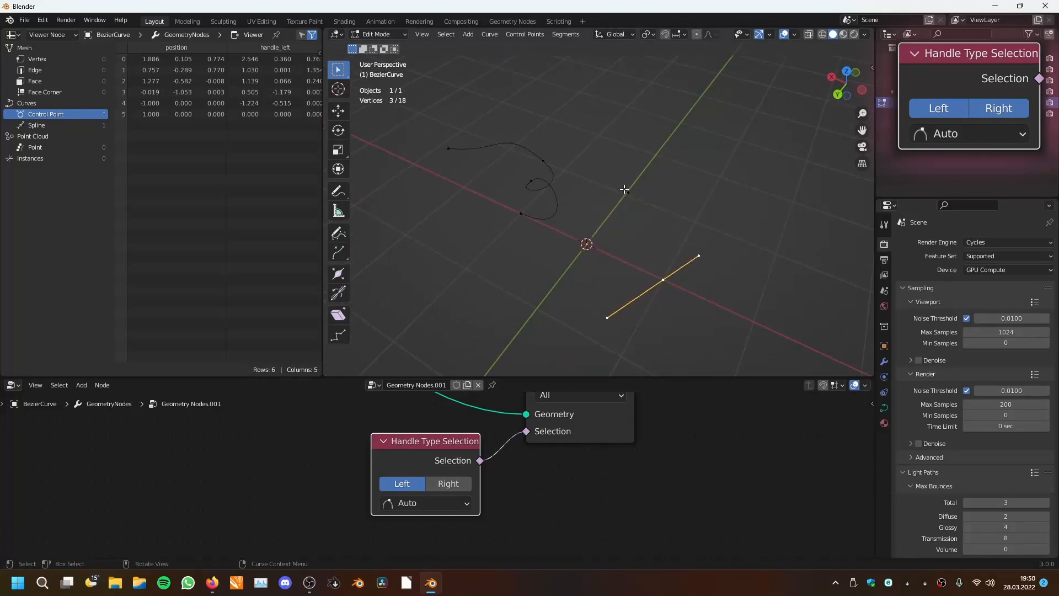
middle_drag(595, 249, 630, 213)
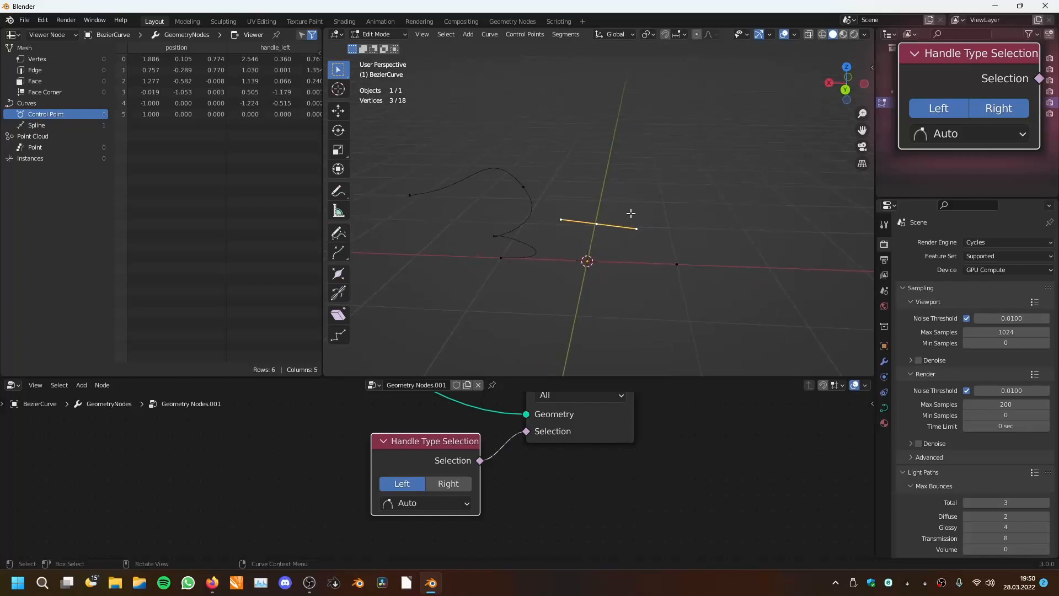
right_click(524, 186)
mouse_move(529, 190)
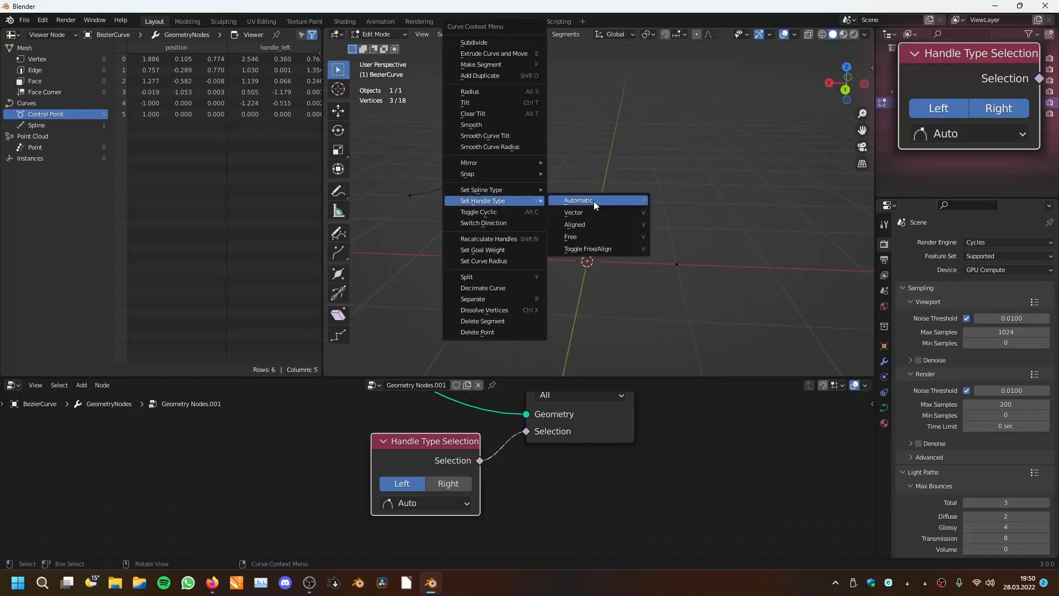
click(591, 215)
middle_drag(590, 214, 583, 225)
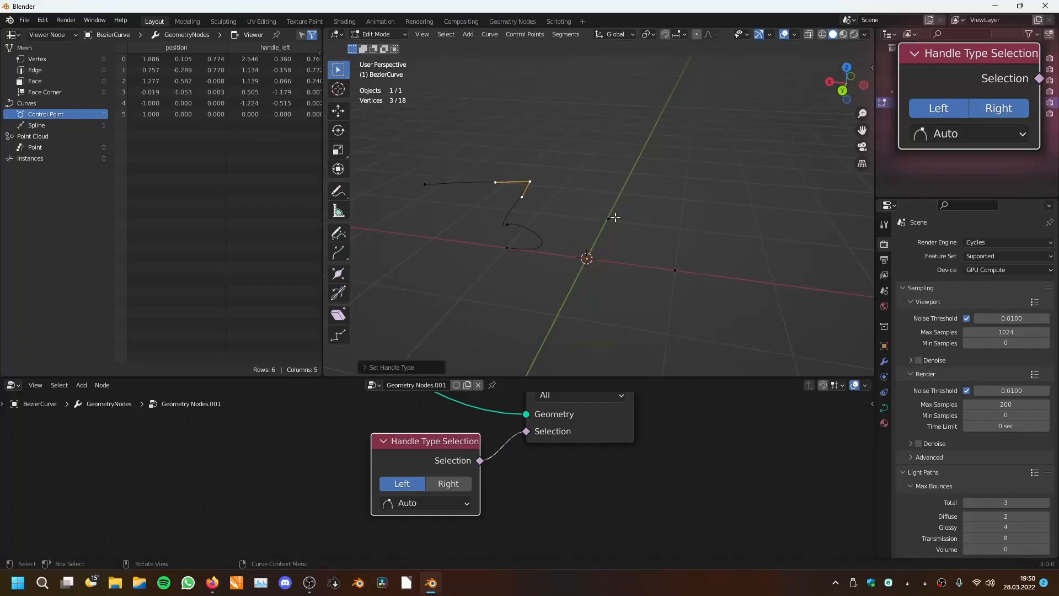
- Set Handle Type Selection to Vector and include the Right handles along with the Left
click(613, 218)
click(437, 502)
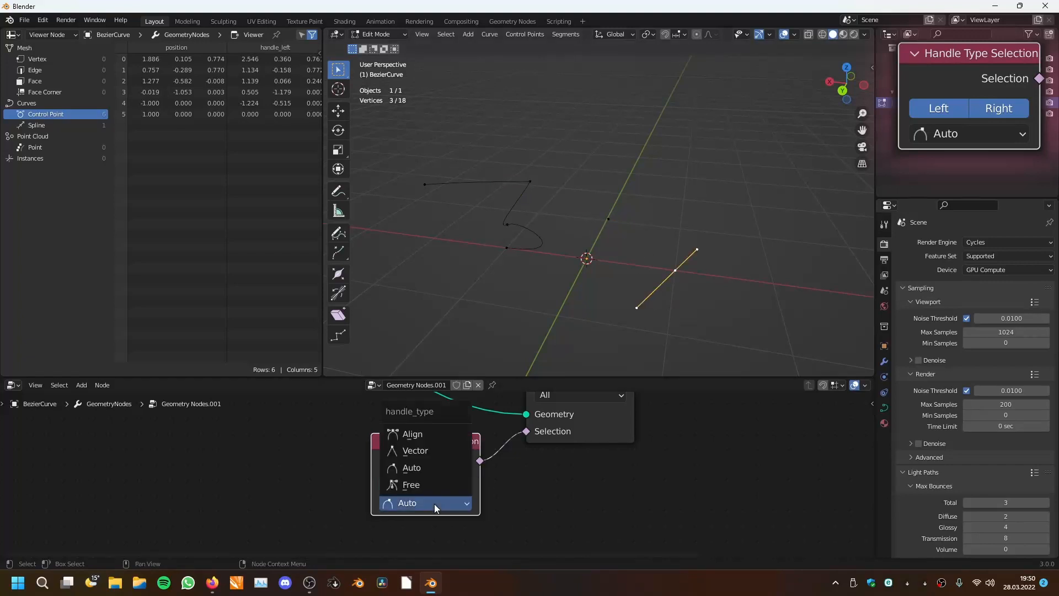
click(436, 467)
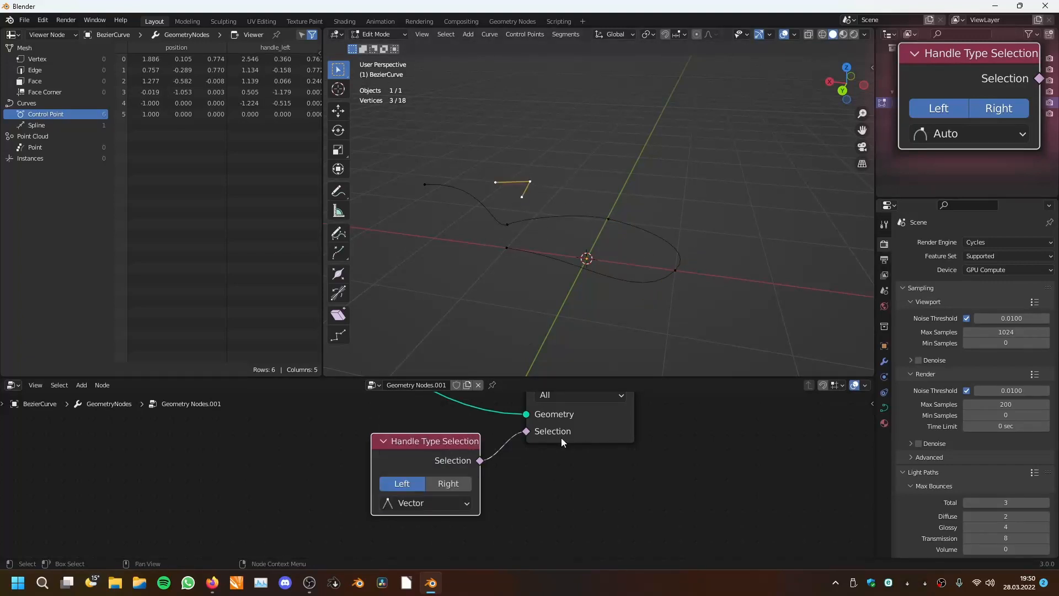
scroll(562, 441, down, 2)
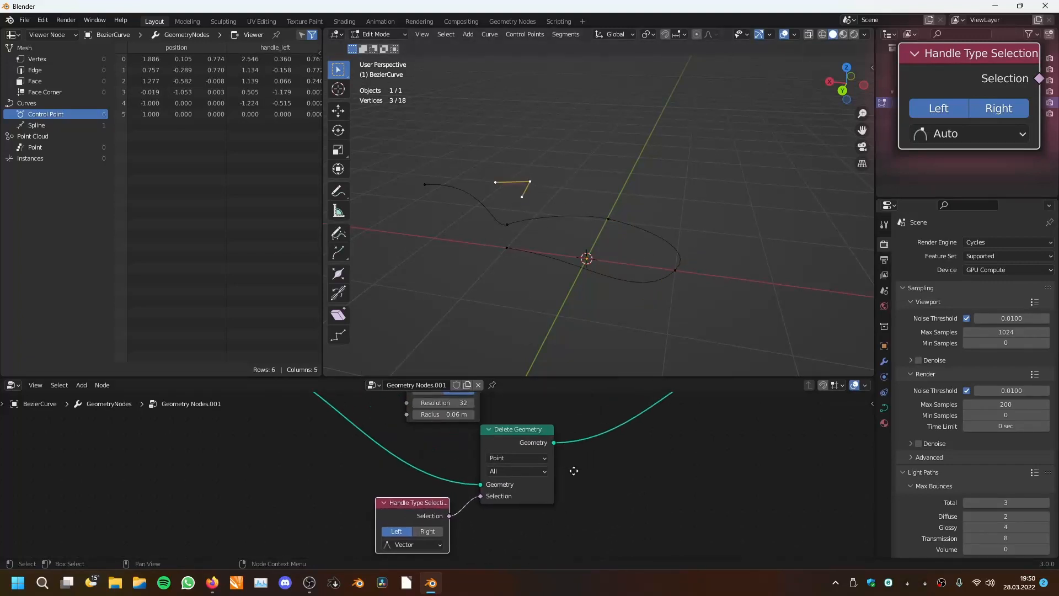
shift+click(429, 532)
scroll(434, 525, down, 3)
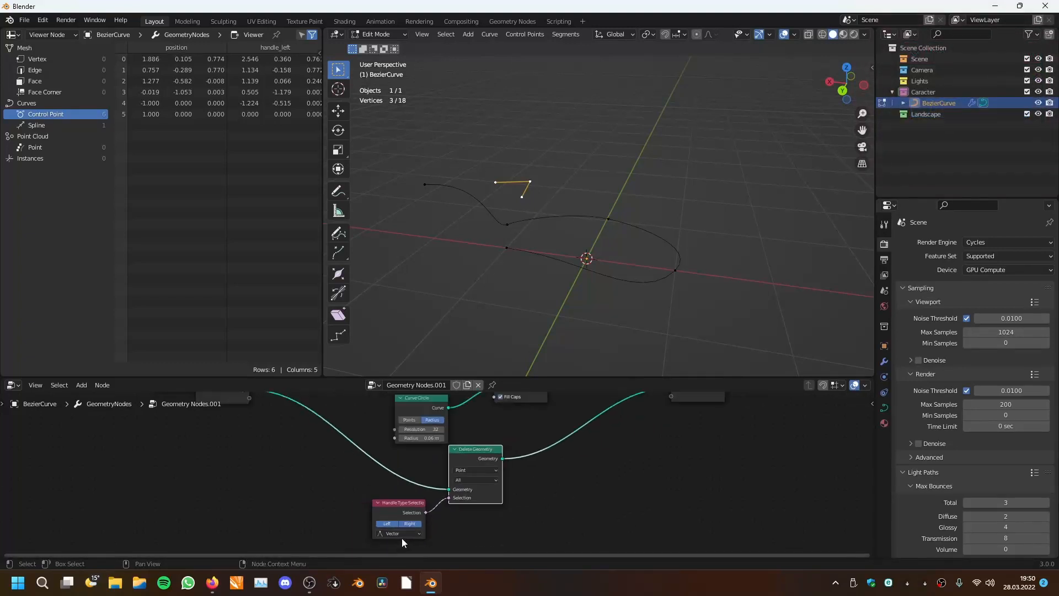
- Add an Is Spline Cyclic node below Delete Geometry in place of Handle Type Selection, and connect its Cyclic output to the Viewer
key(shift+a)
mouse_move(462, 382)
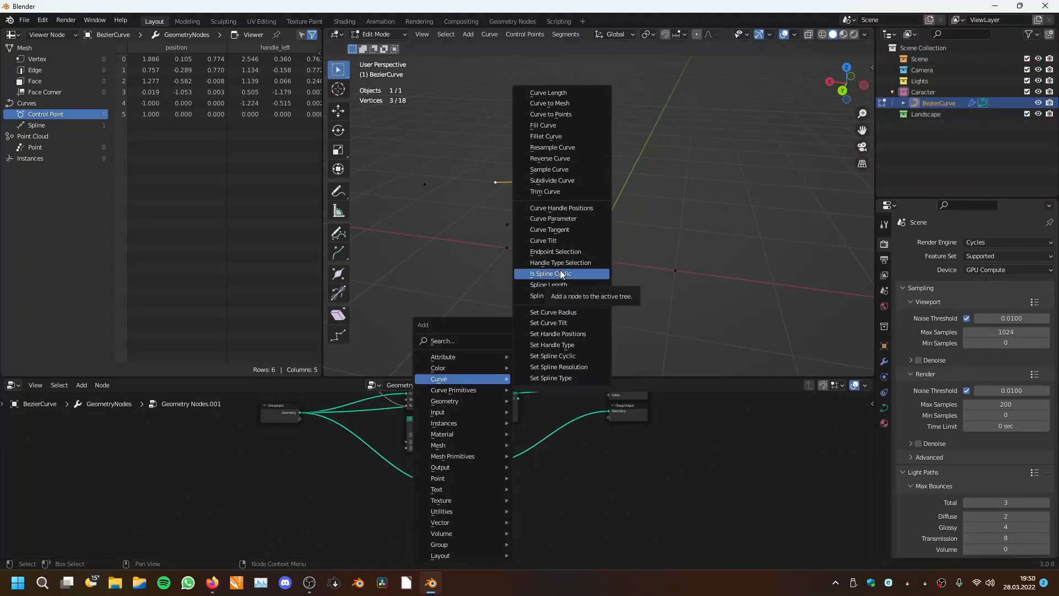
click(583, 273)
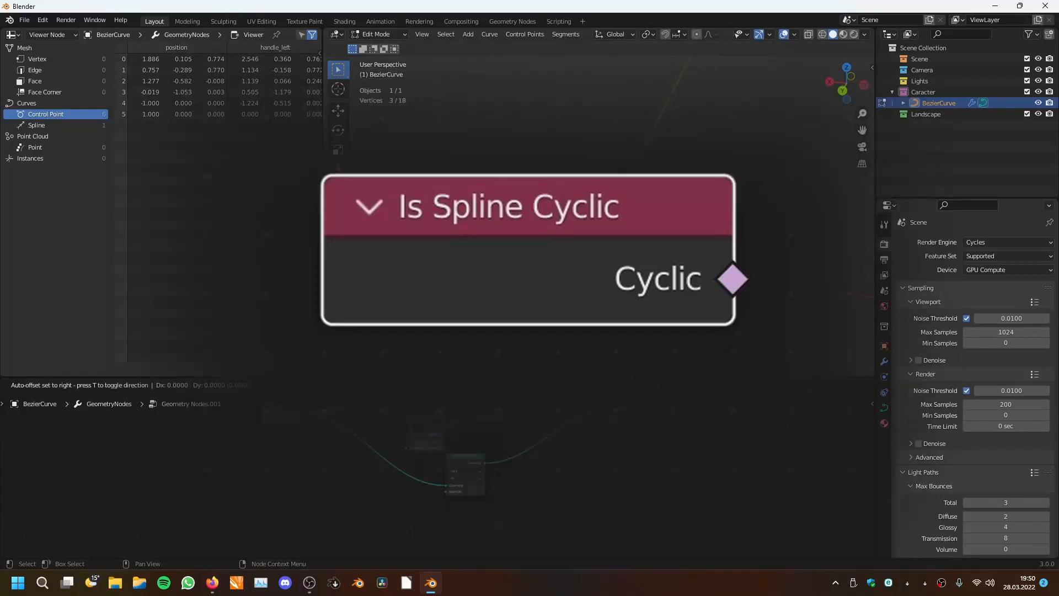
click(446, 504)
scroll(477, 524, up, 5)
middle_drag(524, 519, 477, 472)
scroll(481, 479, up, 2)
ctrl+shift+click(459, 507)
- Connect the Group Input geometry directly to the Group Output, bypassing Delete Geometry, and inspect the full curve
scroll(602, 439, down, 7)
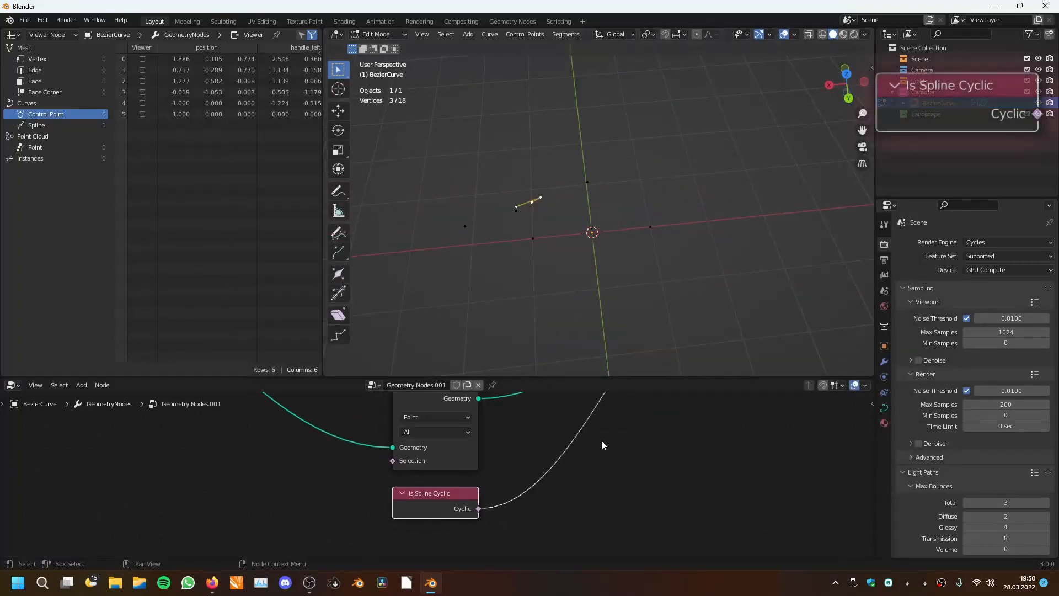
middle_drag(572, 458, 509, 533)
scroll(509, 533, down, 3)
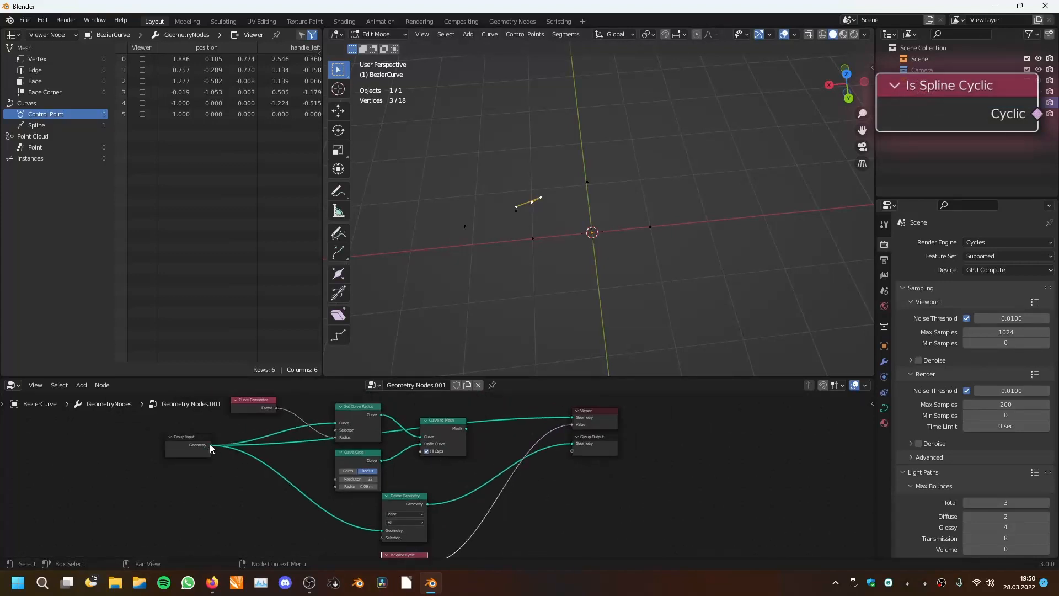
drag(209, 444, 573, 444)
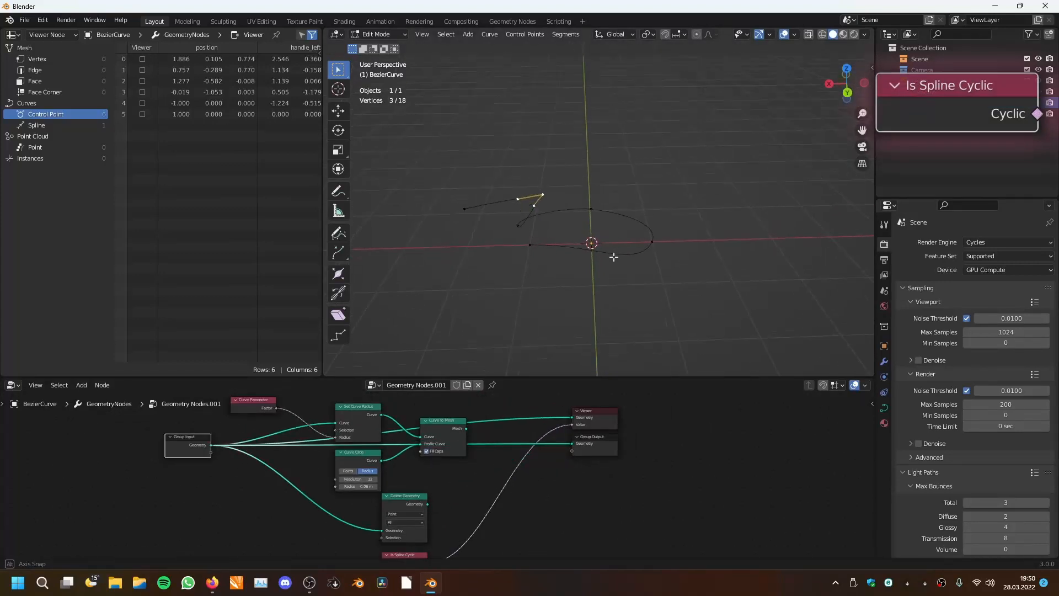
middle_drag(613, 257, 553, 291)
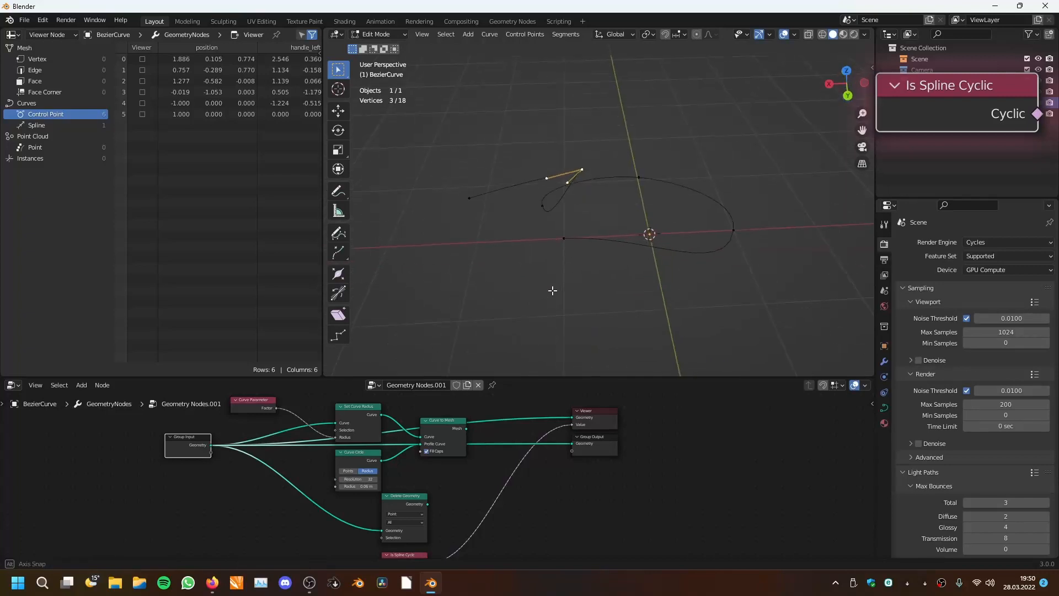
- Move the control point at the curve's raised open end slightly outward
click(561, 248)
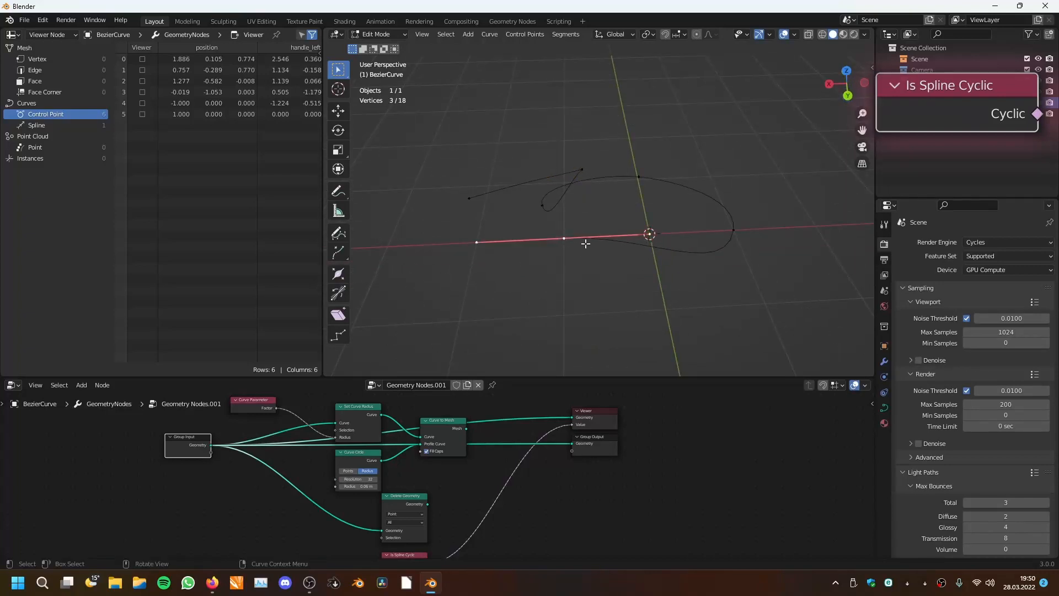
key(g)
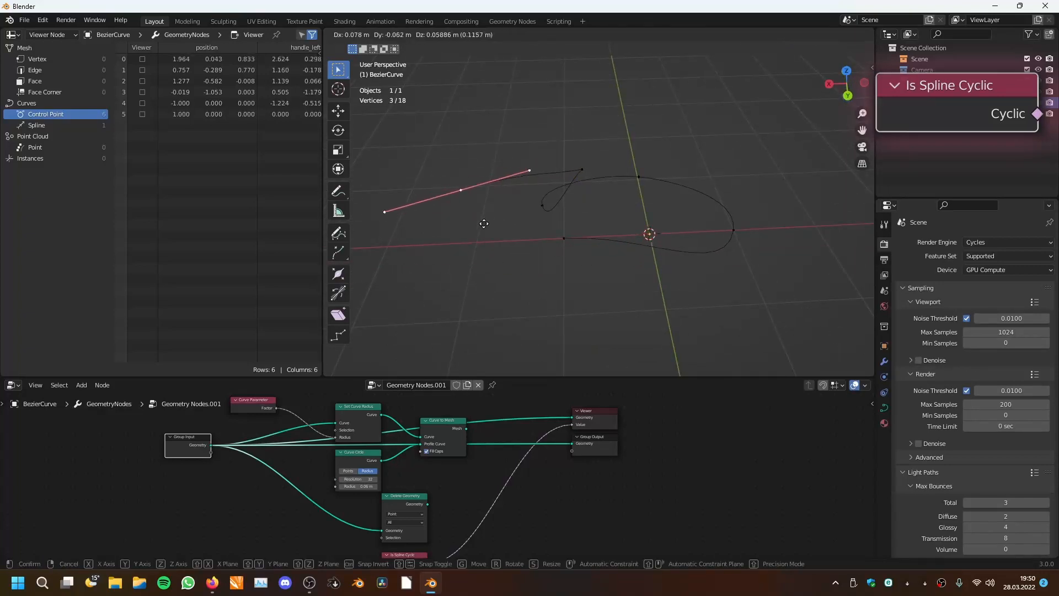
click(484, 227)
right_click(536, 280)
click(630, 196)
- Examine the curve's two open end points and the gap between them
middle_drag(619, 231, 615, 195)
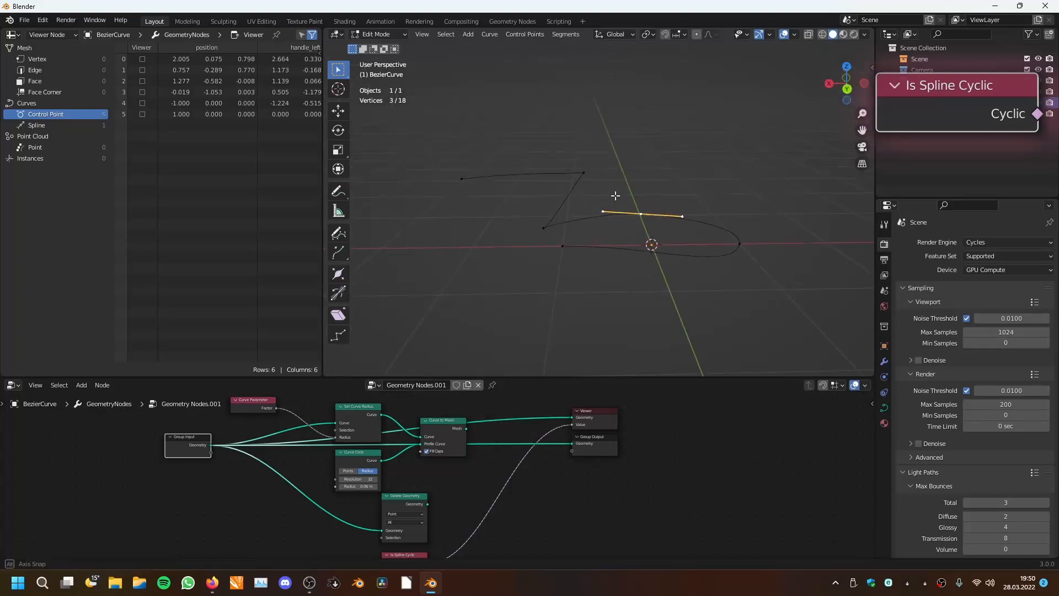
scroll(612, 207, up, 3)
click(540, 273)
scroll(536, 287, down, 2)
shift+middle_drag(537, 289, 560, 302)
scroll(560, 300, up, 2)
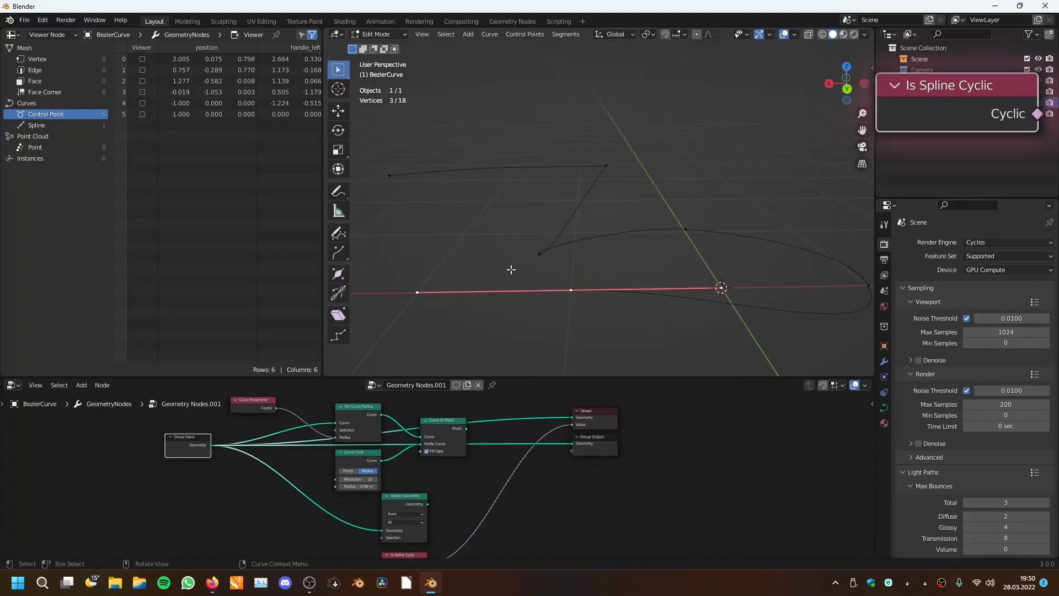
click(511, 270)
click(386, 174)
click(622, 294)
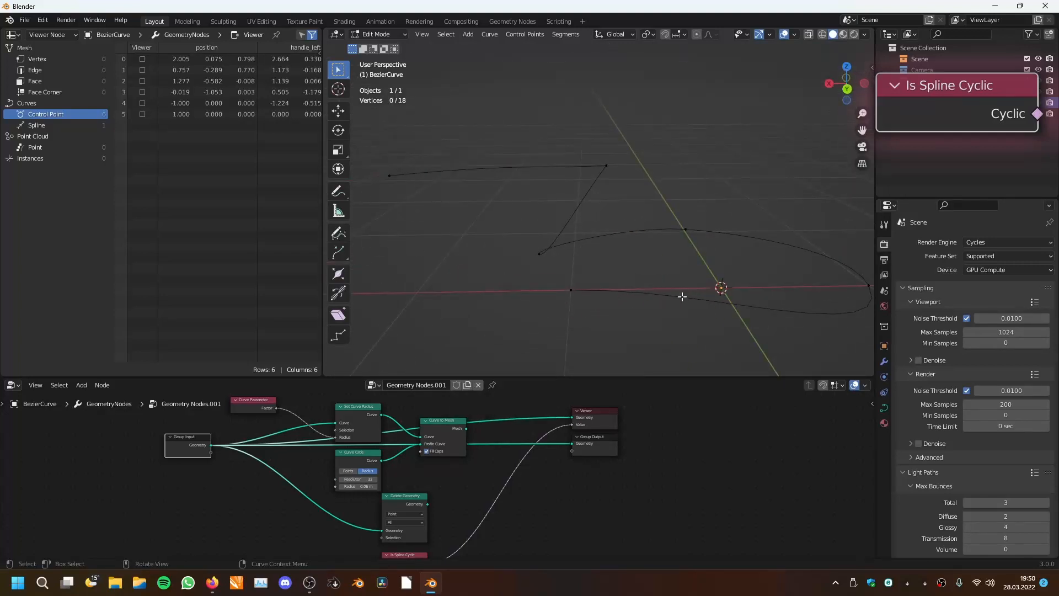
scroll(769, 186, down, 3)
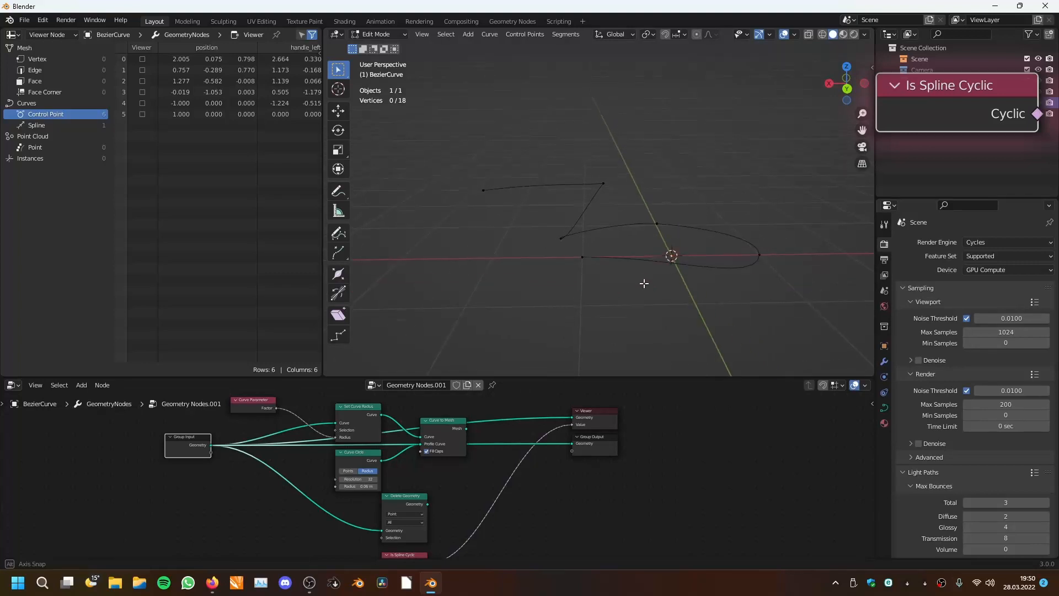
middle_drag(644, 284, 642, 303)
- Move the Is Spline Cyclic node to just above the Curve to Mesh node
scroll(493, 481, down, 3)
middle_drag(492, 481, 500, 446)
scroll(500, 445, up, 1)
scroll(445, 481, up, 1)
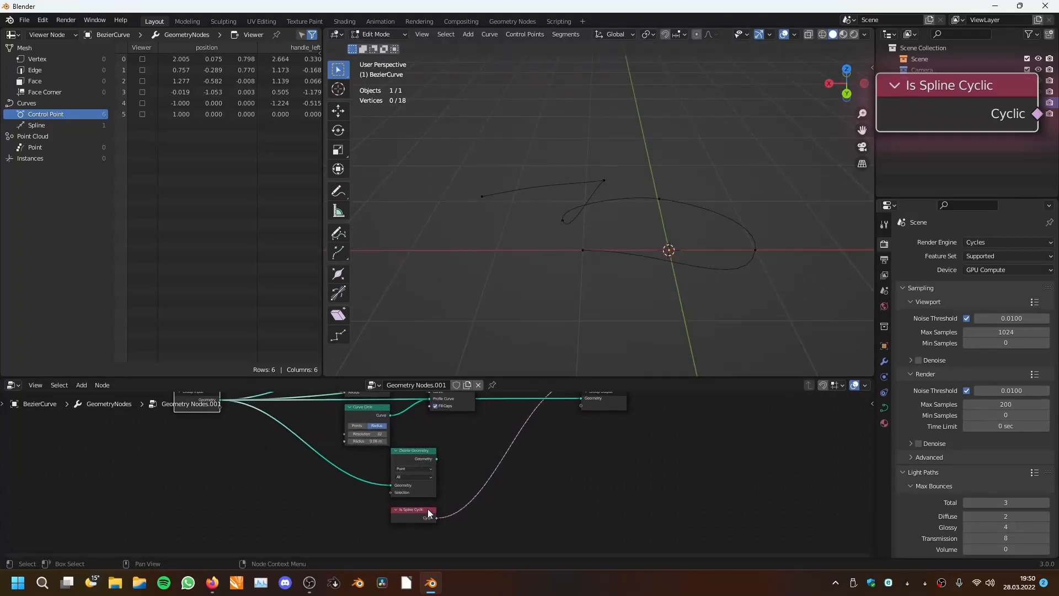
drag(422, 511, 491, 459)
middle_drag(531, 410, 497, 485)
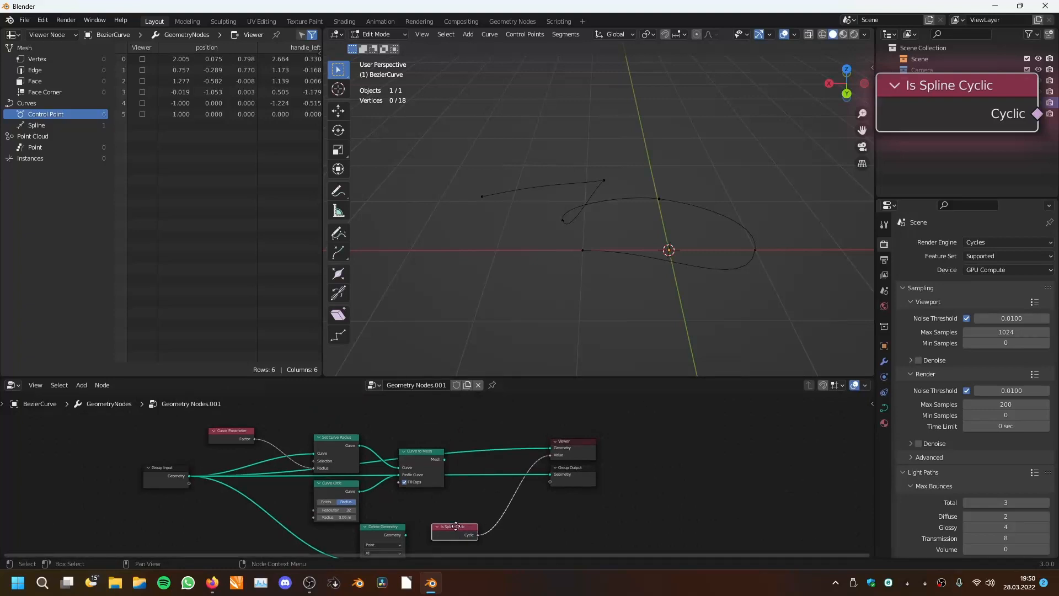
drag(455, 529, 428, 430)
scroll(563, 276, up, 2)
- Toggle the spline to cyclic using its two end control points, and check the Viewer column for each control point
click(570, 266)
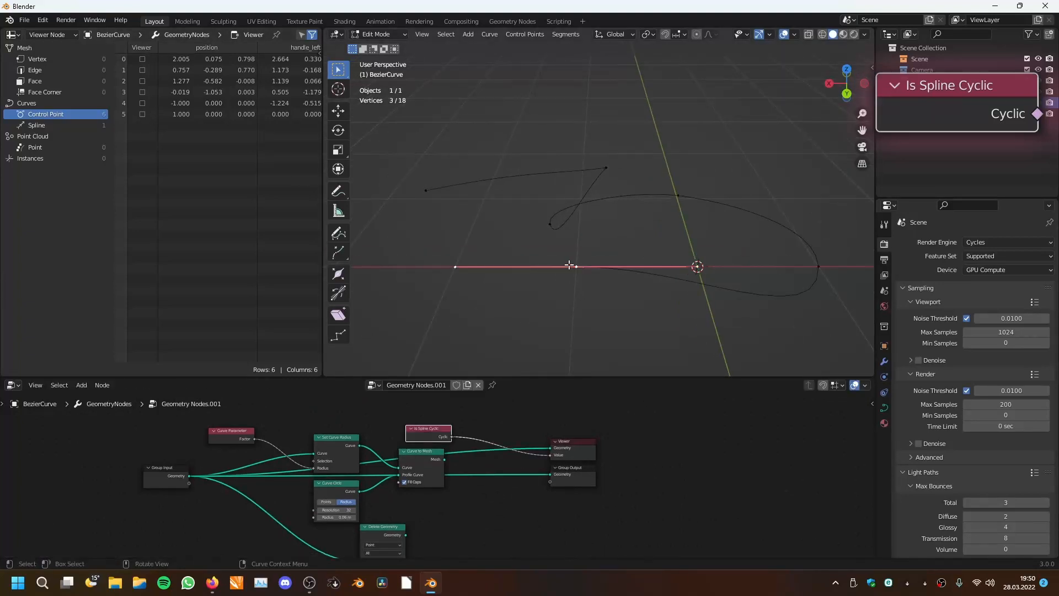
right_click(491, 202)
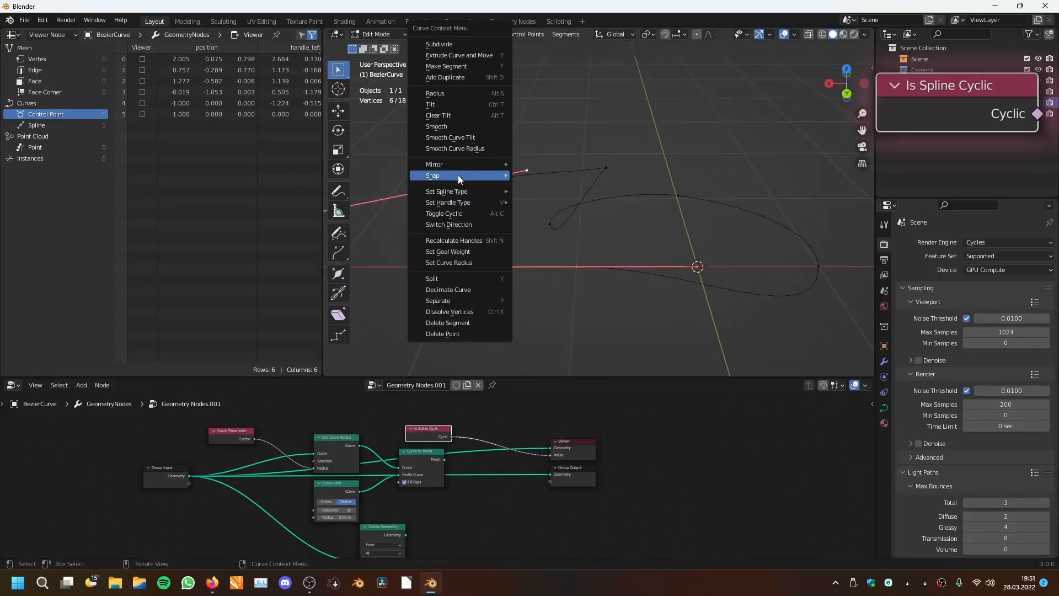
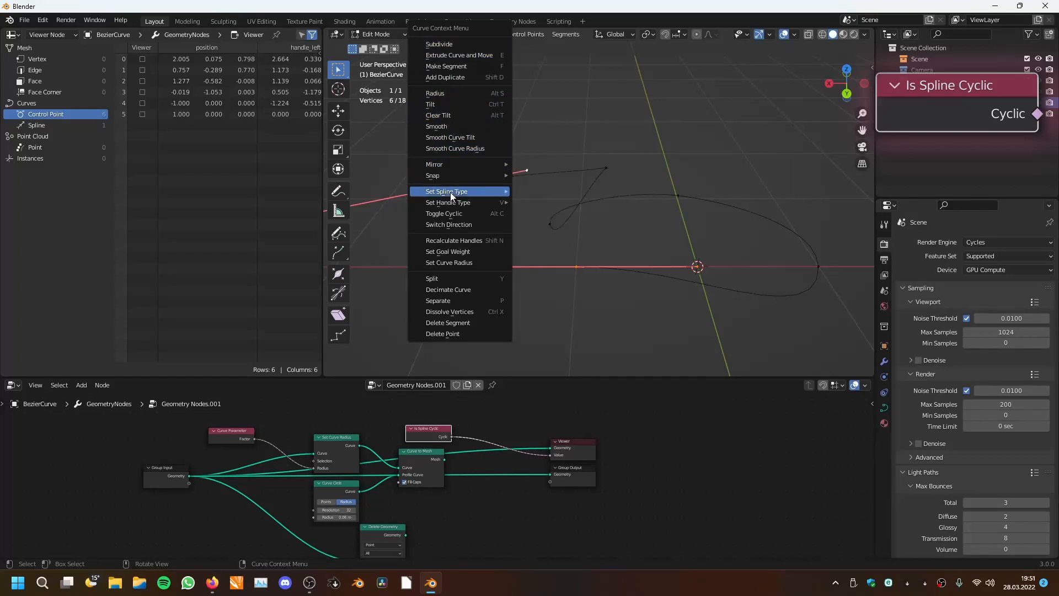
click(460, 214)
click(529, 181)
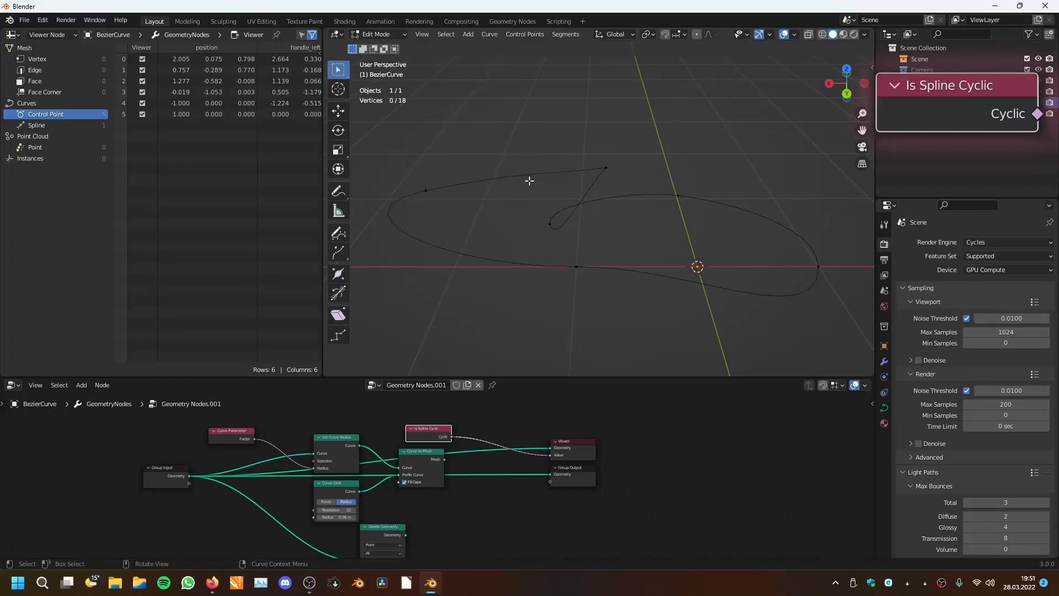
click(426, 190)
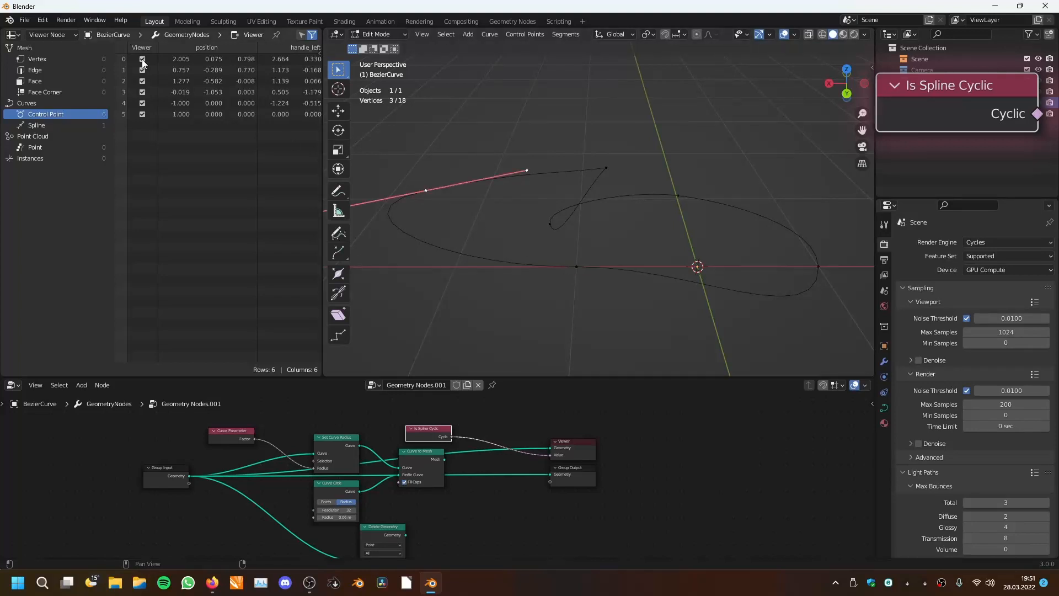
scroll(474, 468, up, 2)
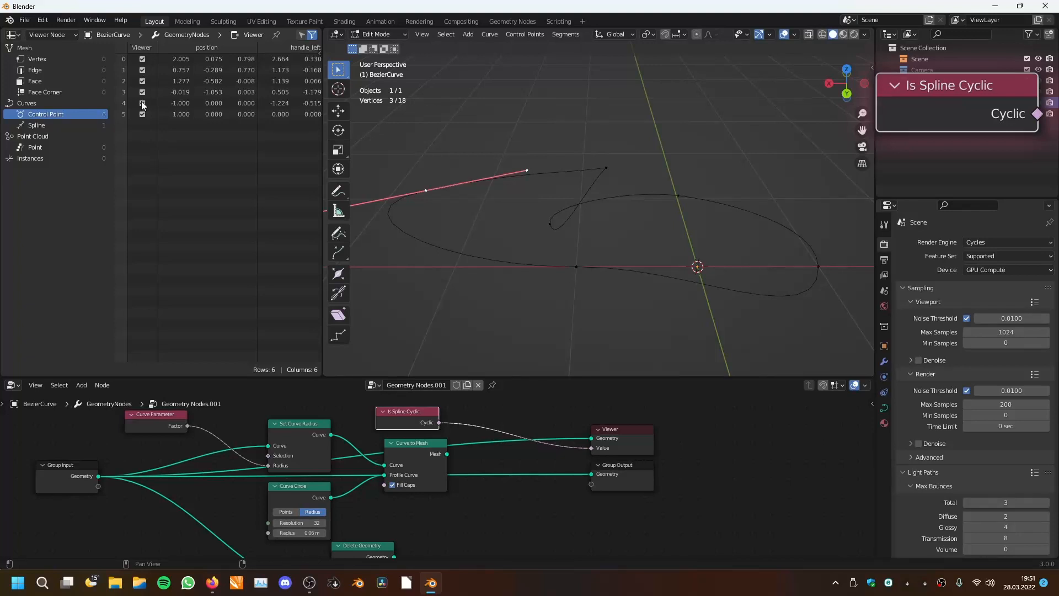
scroll(535, 188, down, 4)
- Add a Spline Length node above Curve to Mesh in place of Is Spline Cyclic, and connect its Length output to the Viewer
scroll(542, 203, up, 4)
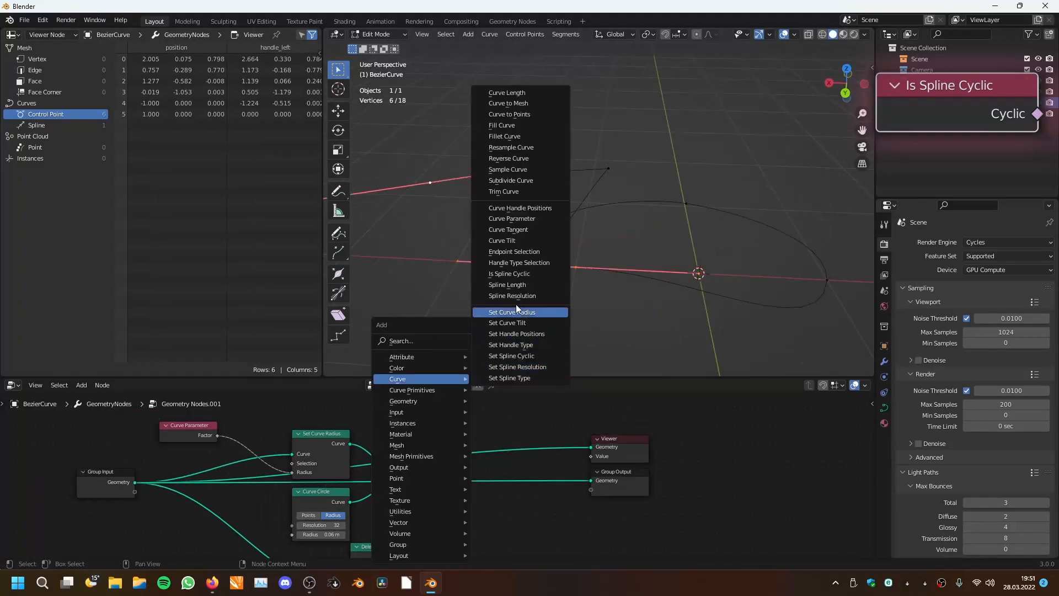
click(541, 285)
click(401, 412)
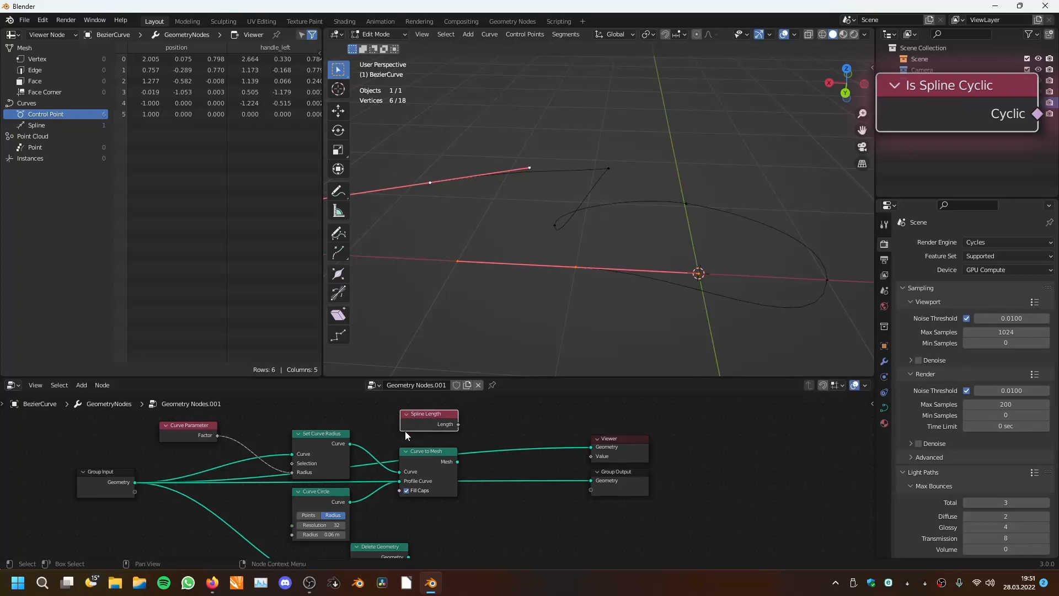
scroll(419, 446, up, 2)
scroll(419, 445, down, 2)
ctrl+shift+click(453, 446)
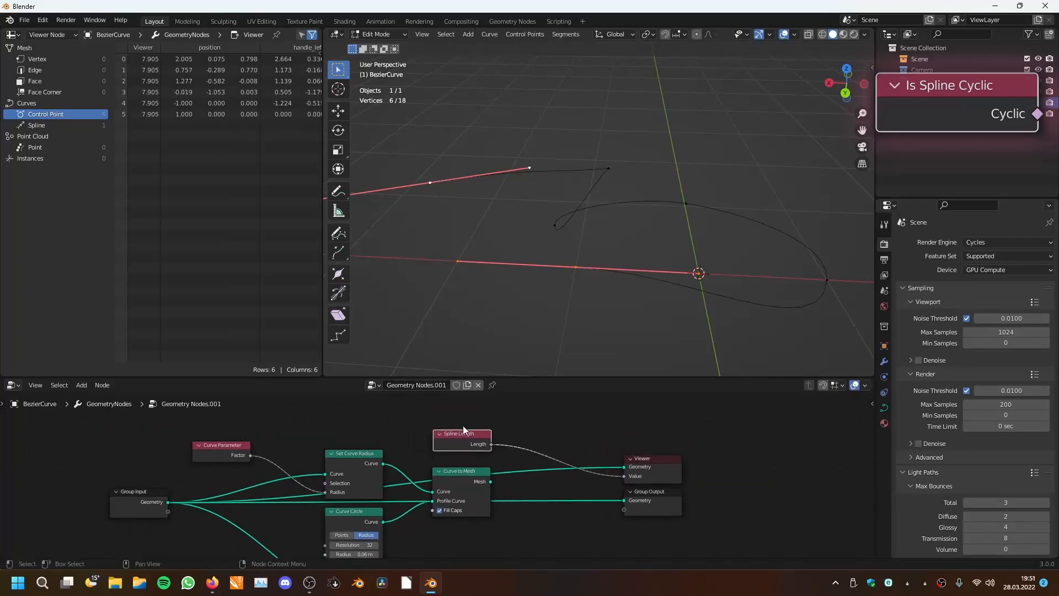
- Show the Spline domain in the spreadsheet, and try moving the curve's raised end point to check the length value
scroll(469, 182, down, 3)
click(80, 125)
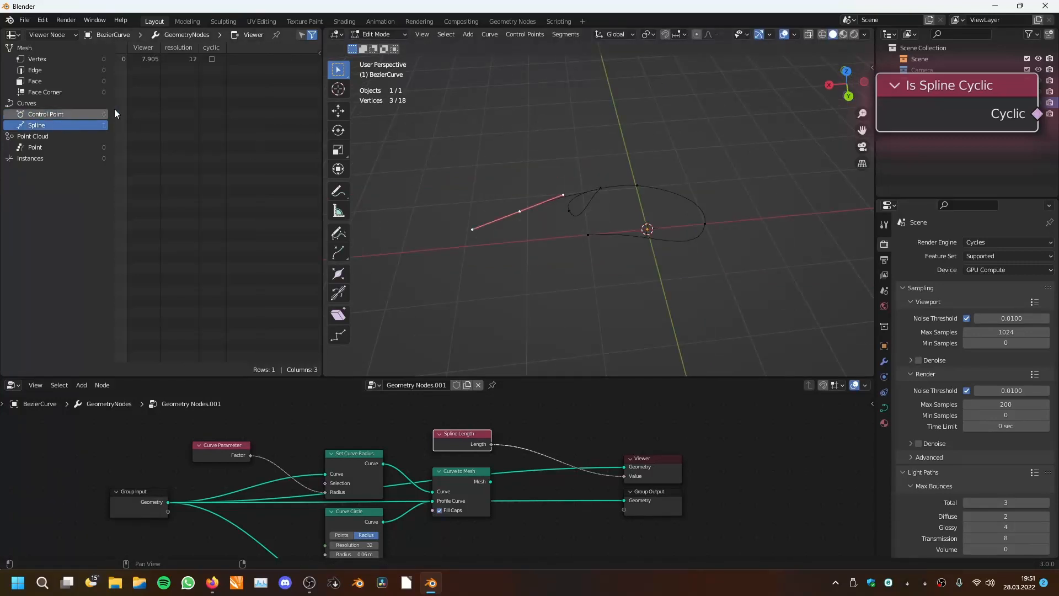
key(g)
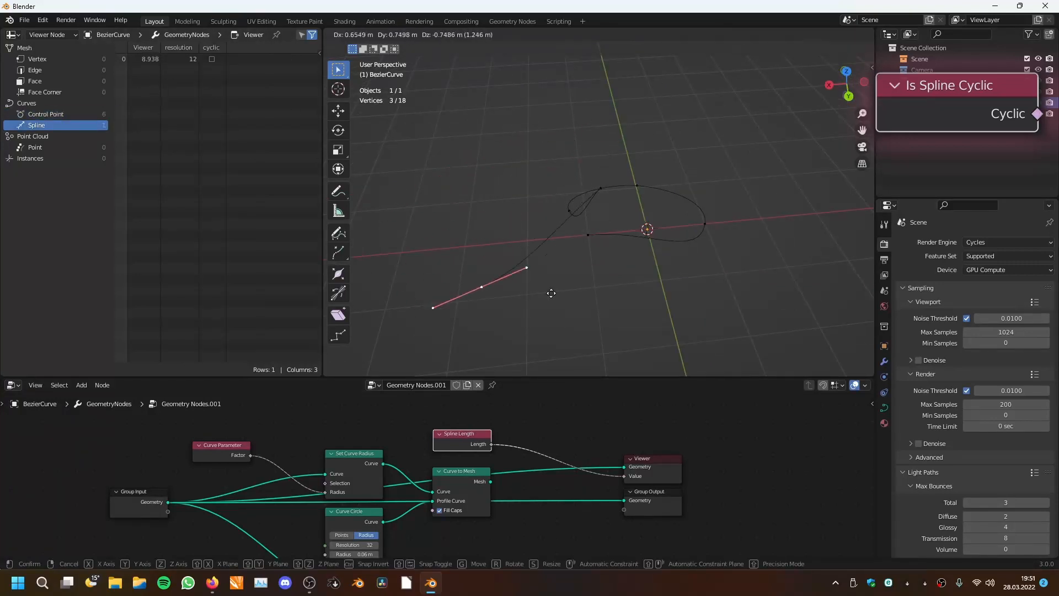
right_click(538, 238)
middle_drag(535, 237, 581, 336)
scroll(580, 232, up, 2)
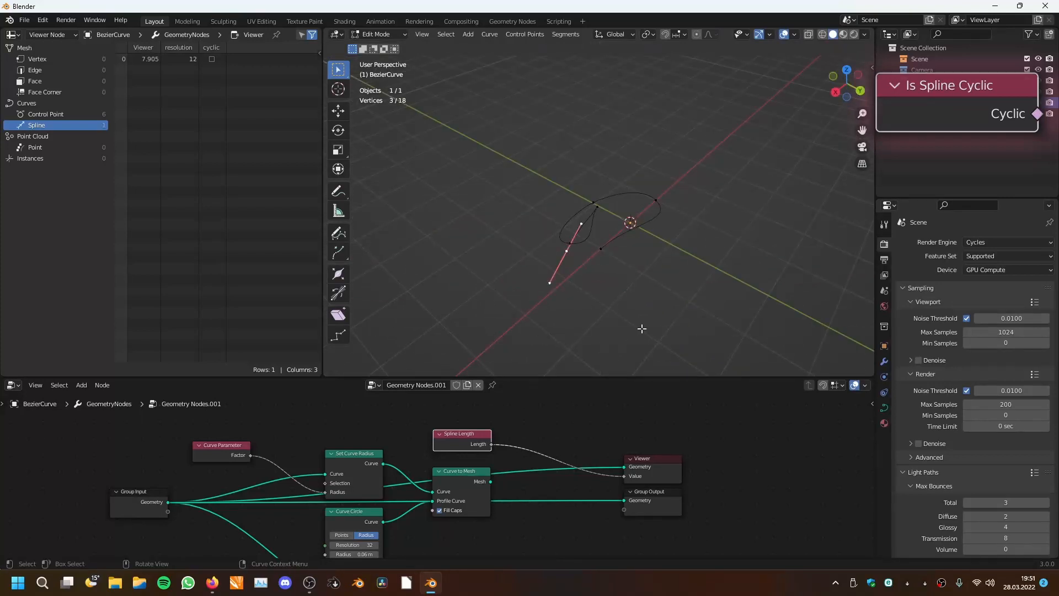
- Duplicate the entire curve within the object, place the copy behind the original, and select the copy's raised end control point
key(a)
middle_drag(564, 292, 499, 188)
key(shift+d)
click(526, 329)
click(498, 188)
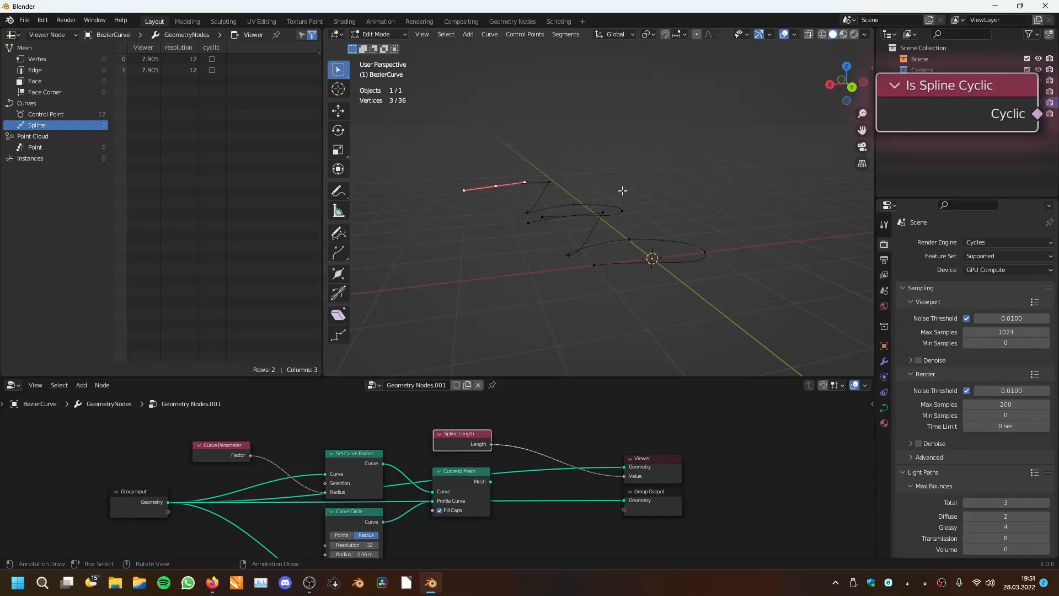
- Move the copied spline's raised end point outward to lengthen that spline, and return to Object Mode
key(g)
click(511, 278)
middle_drag(511, 278, 525, 300)
key(Tab)
scroll(498, 475, up, 3)
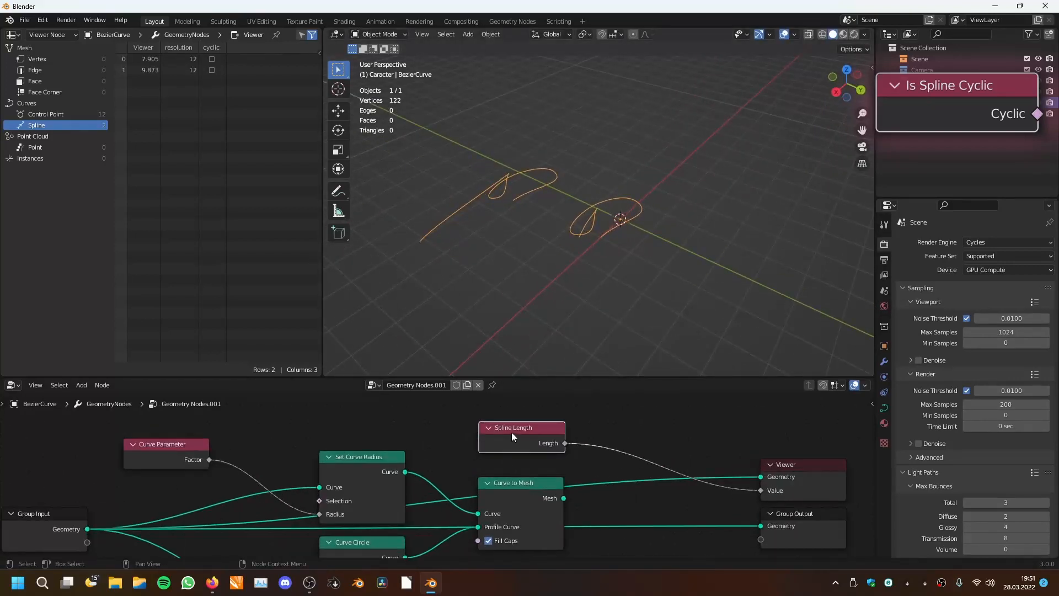
- Add a Curve Length node above Spline Length, feed it the Group Input geometry, and connect its Length output to the Viewer
drag(512, 436, 511, 448)
key(shift+a)
mouse_move(459, 379)
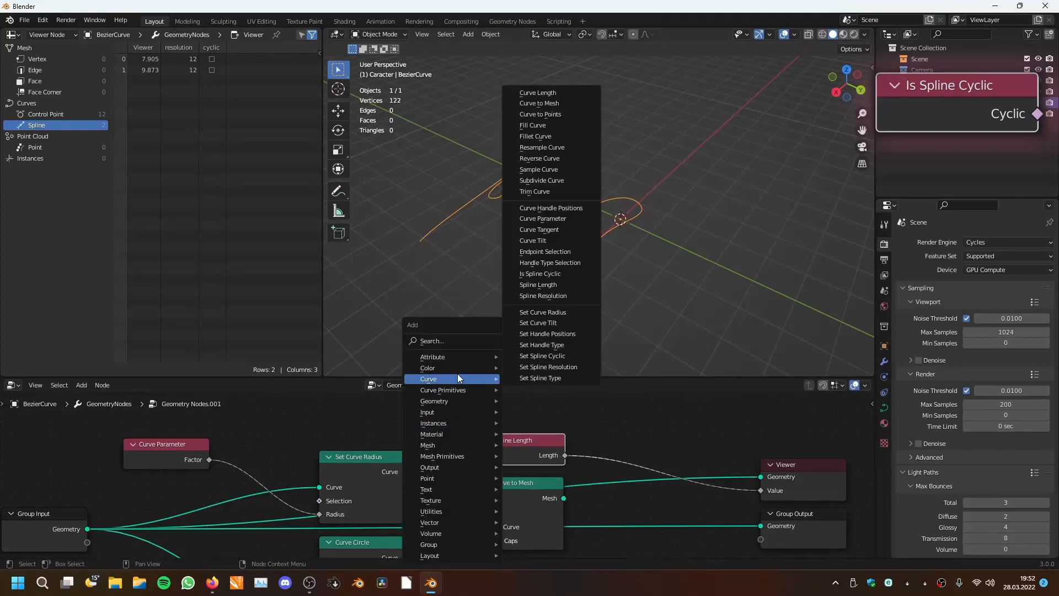
click(538, 93)
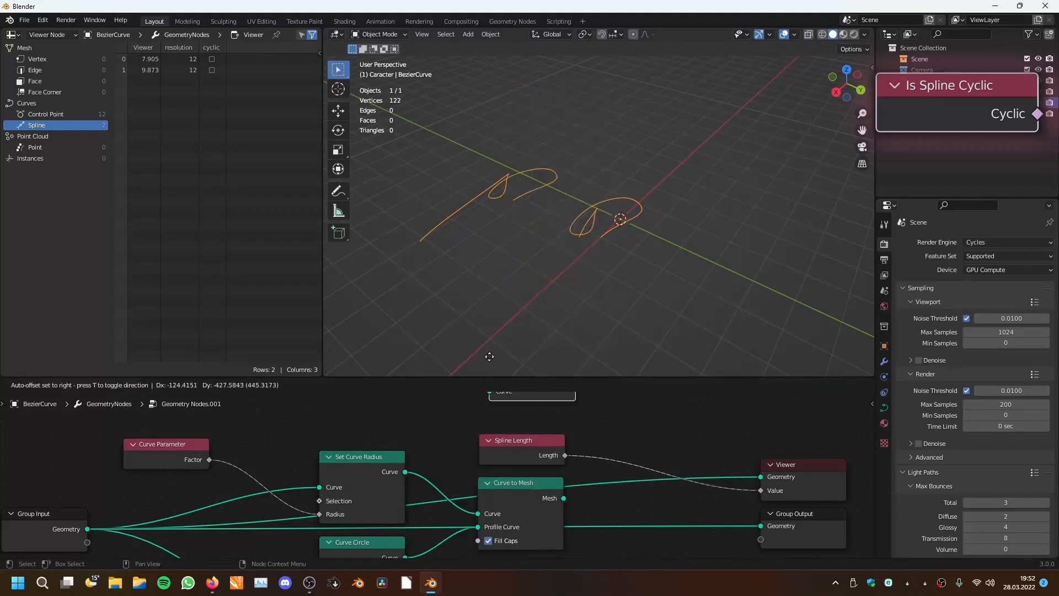
click(479, 387)
scroll(193, 517, down, 2)
drag(181, 515, 472, 437)
scroll(527, 425, up, 2)
ctrl+shift+click(531, 402)
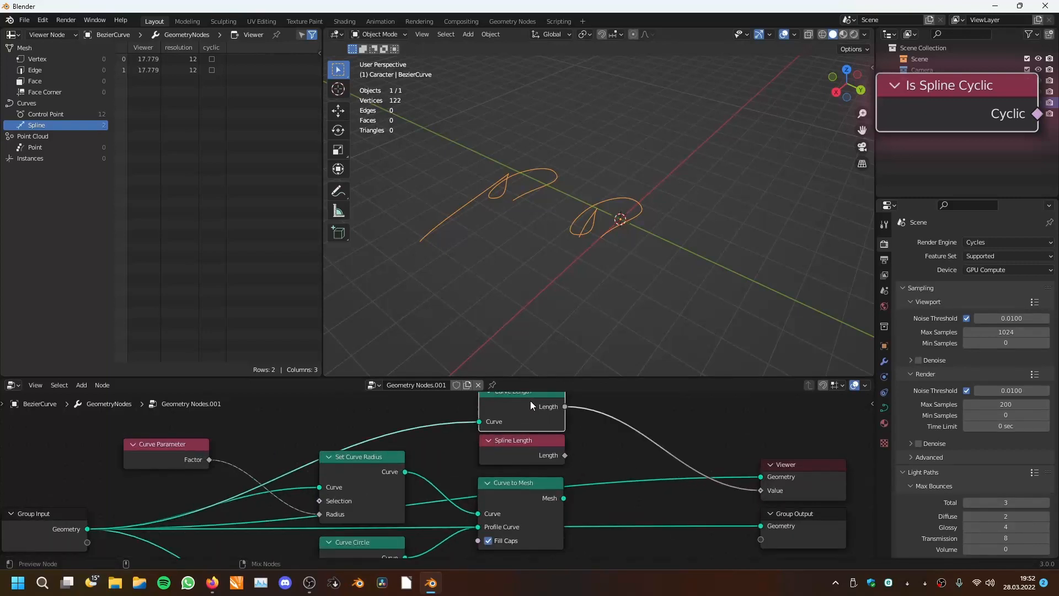
middle_drag(546, 405, 482, 441)
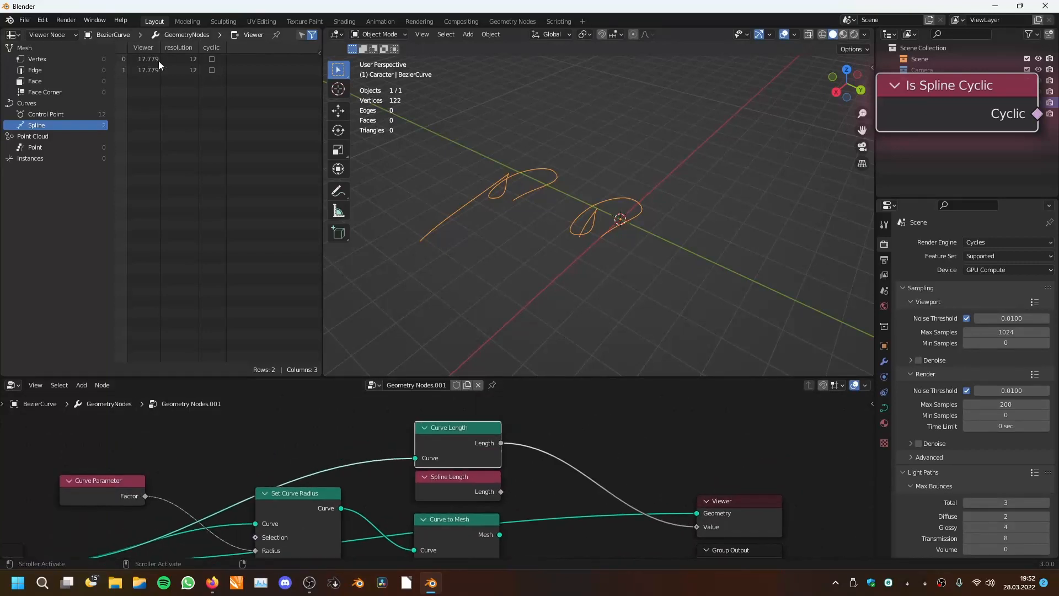
- Connect the Spline Length node's Length output to the Viewer in place of Curve Length
middle_drag(454, 167, 660, 231)
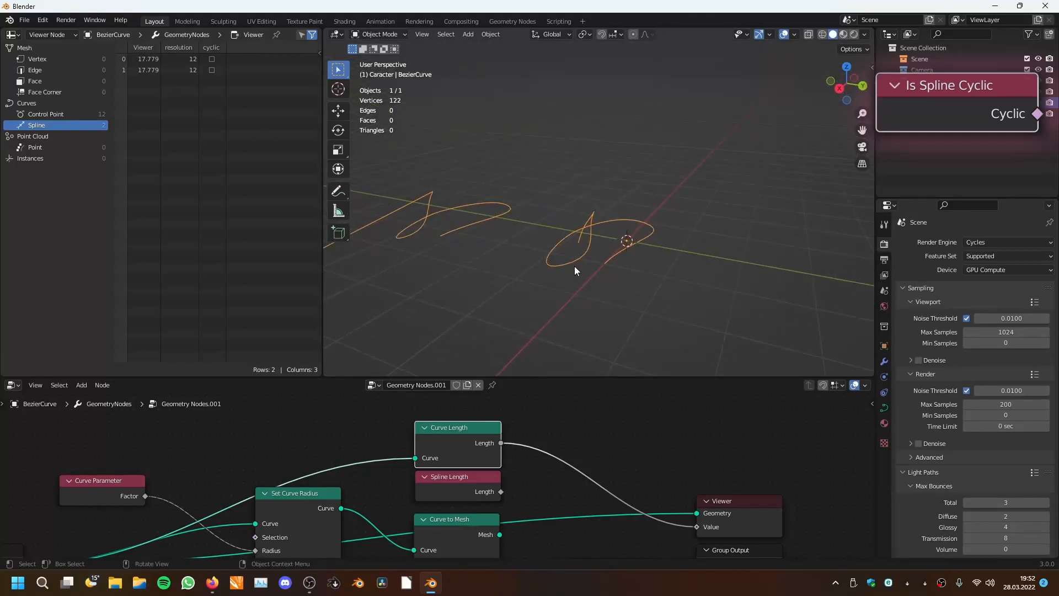
middle_drag(574, 265, 538, 309)
ctrl+shift+click(472, 485)
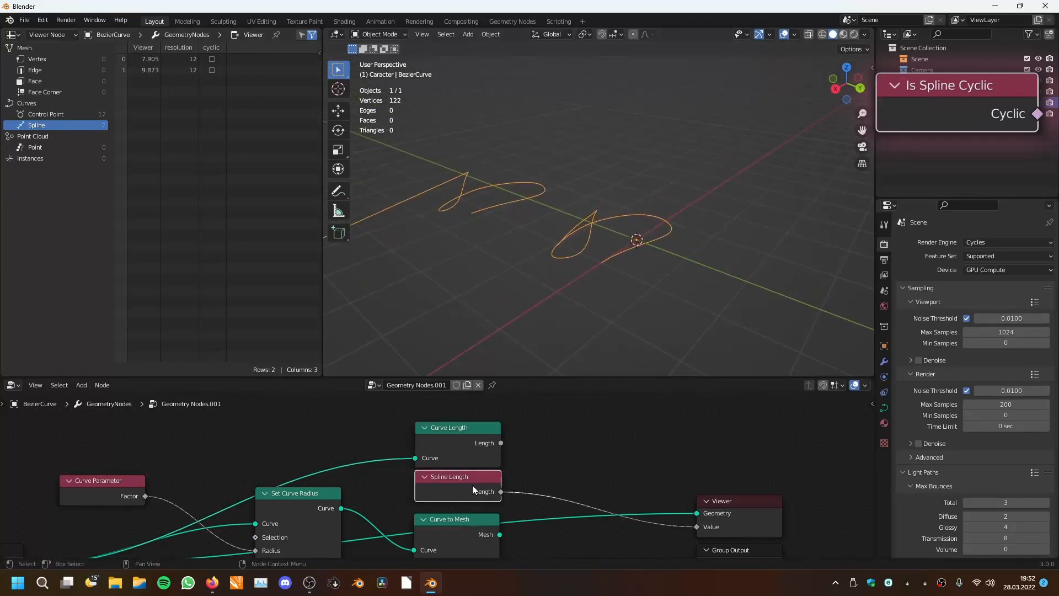
- In Edit Mode, box-select the control points of the rear copied spline and those of the original spline in turn
key(Tab)
middle_drag(573, 230, 486, 170)
drag(606, 144, 426, 221)
drag(401, 158, 581, 220)
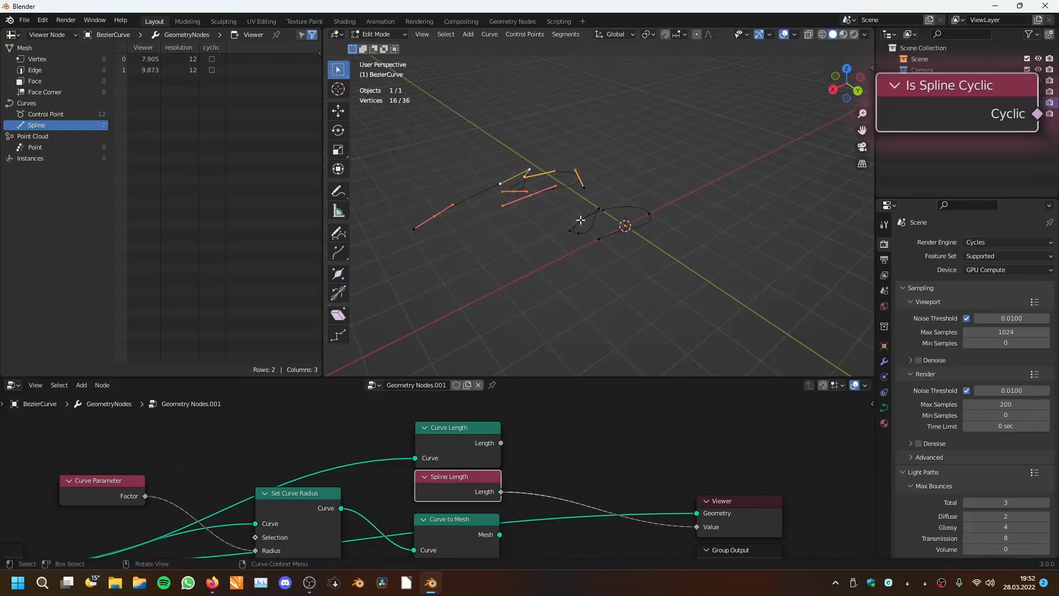
drag(655, 189, 575, 255)
drag(680, 226, 554, 280)
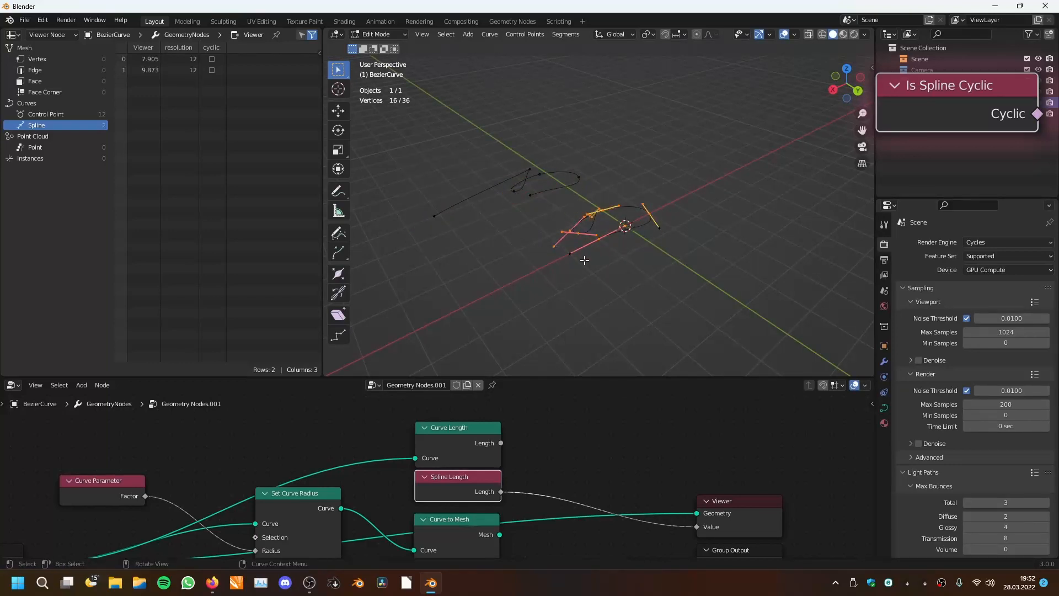
middle_drag(584, 260, 547, 234)
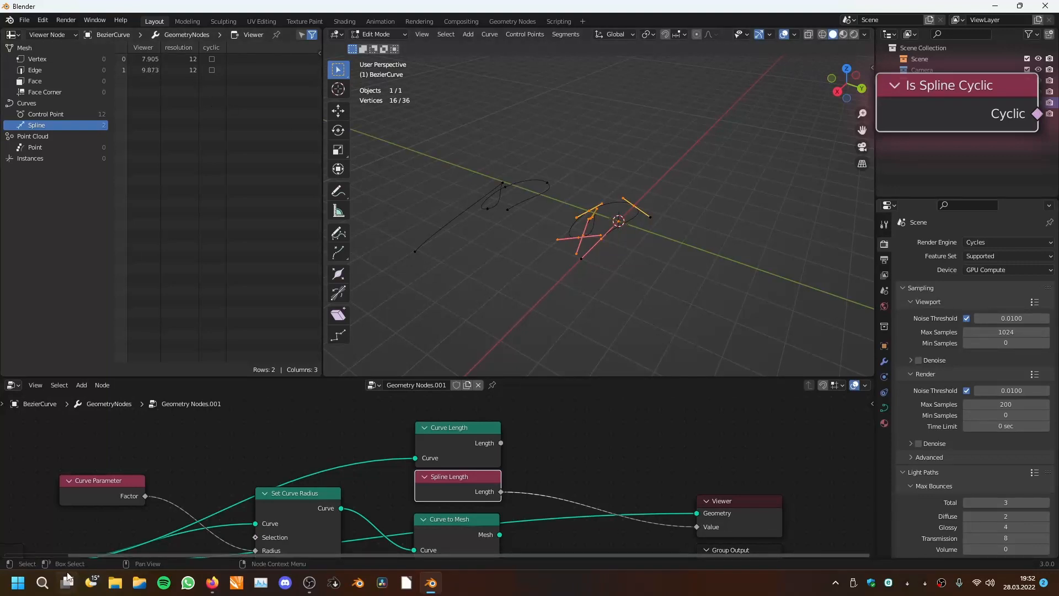
- Switch to the Windows calculator, add the two rounded spline lengths 7.9 + 9.8, and close the calculator
click(44, 583)
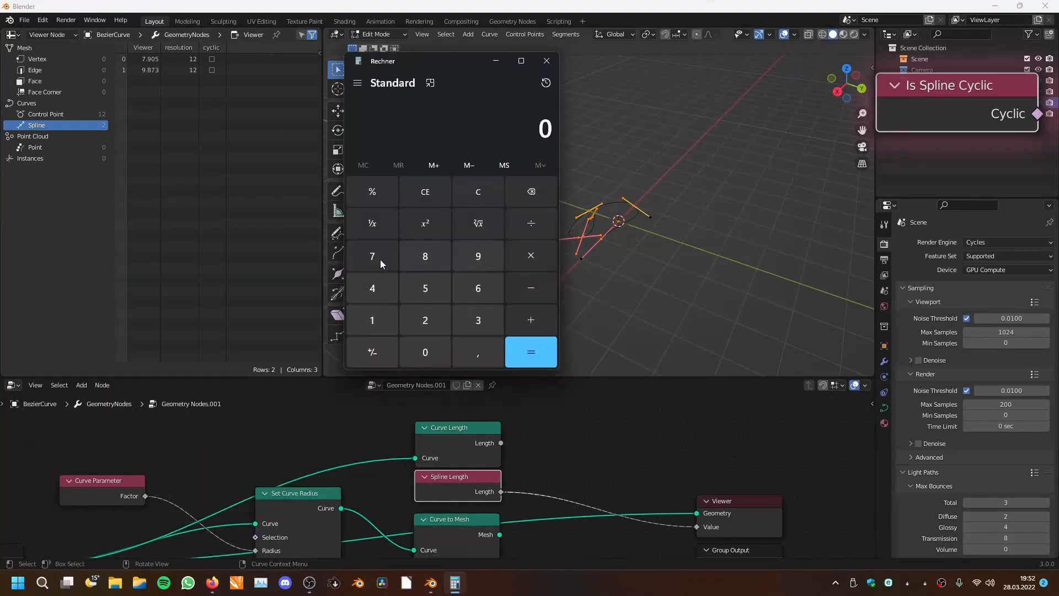
click(380, 263)
click(471, 260)
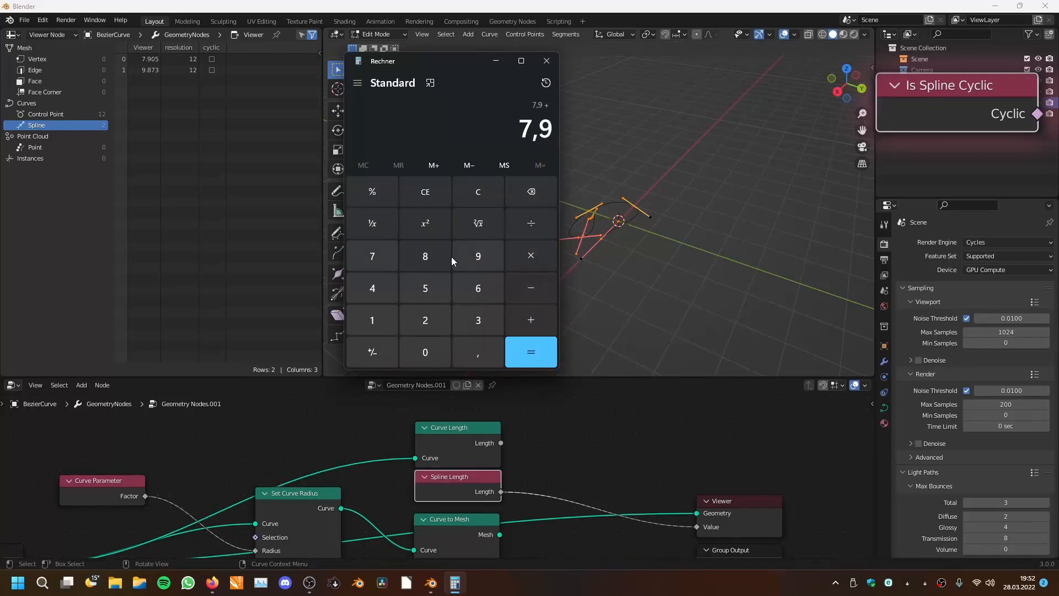
click(414, 260)
click(529, 352)
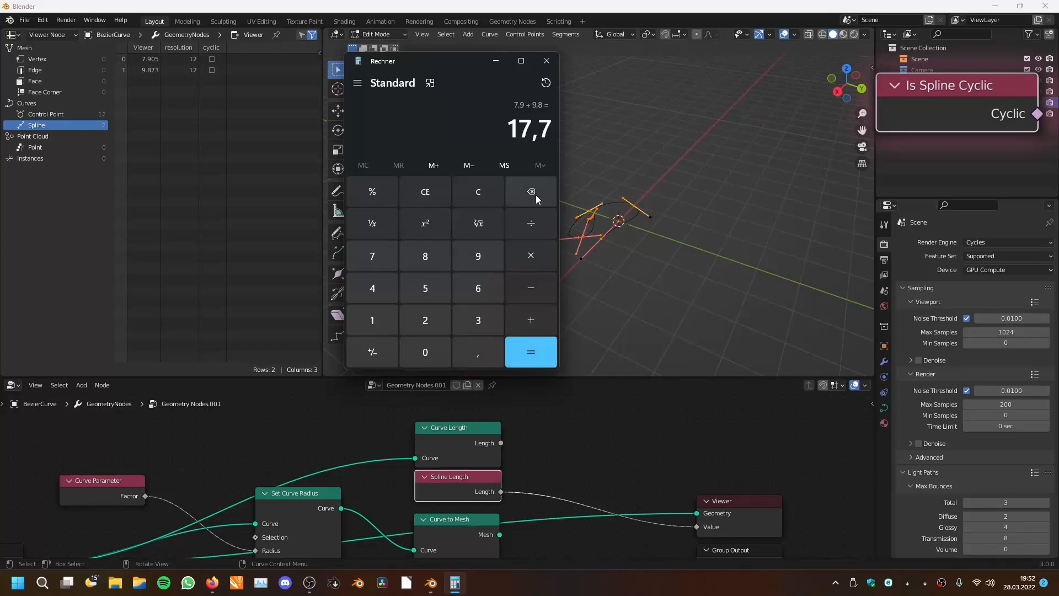
click(545, 62)
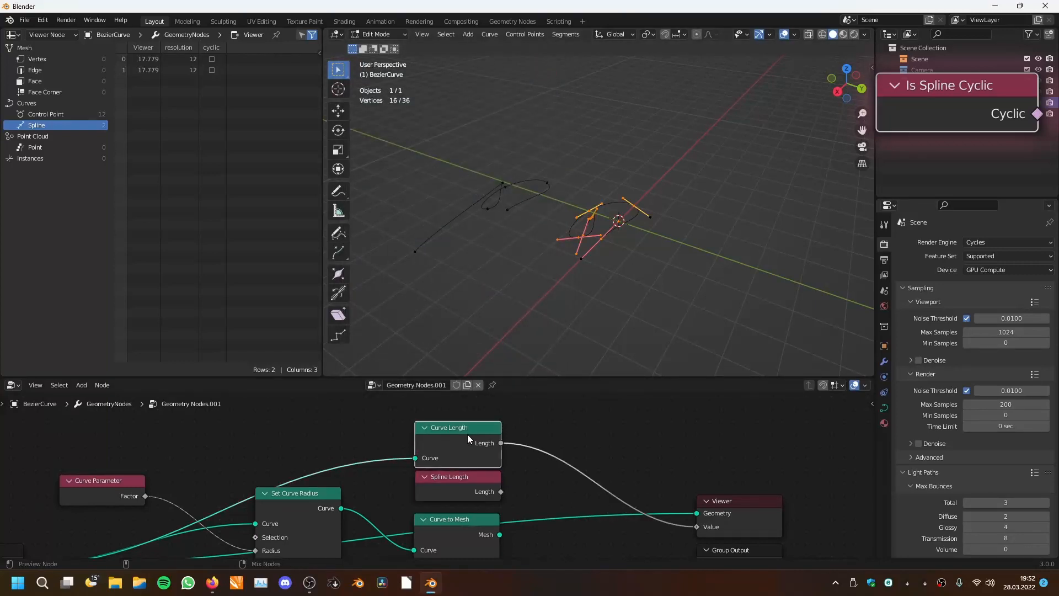
- Connect the Curve Length node's Length output to the Viewer again, and return the curve to Object Mode
ctrl+shift+drag(468, 434, 468, 432)
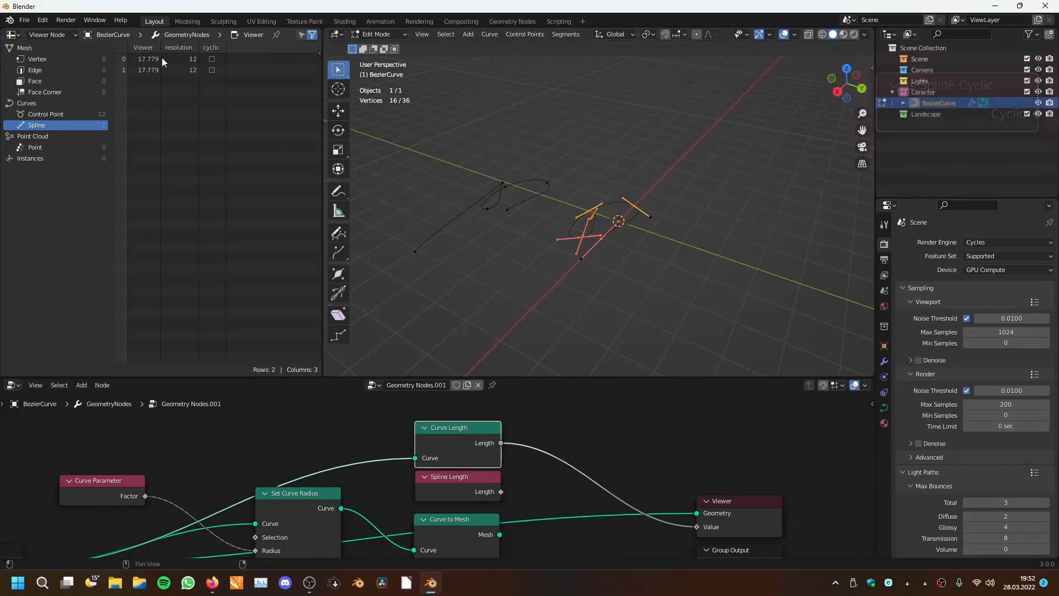
scroll(613, 257, down, 3)
middle_drag(613, 257, 602, 309)
scroll(591, 263, up, 3)
key(Tab)
scroll(592, 264, down, 2)
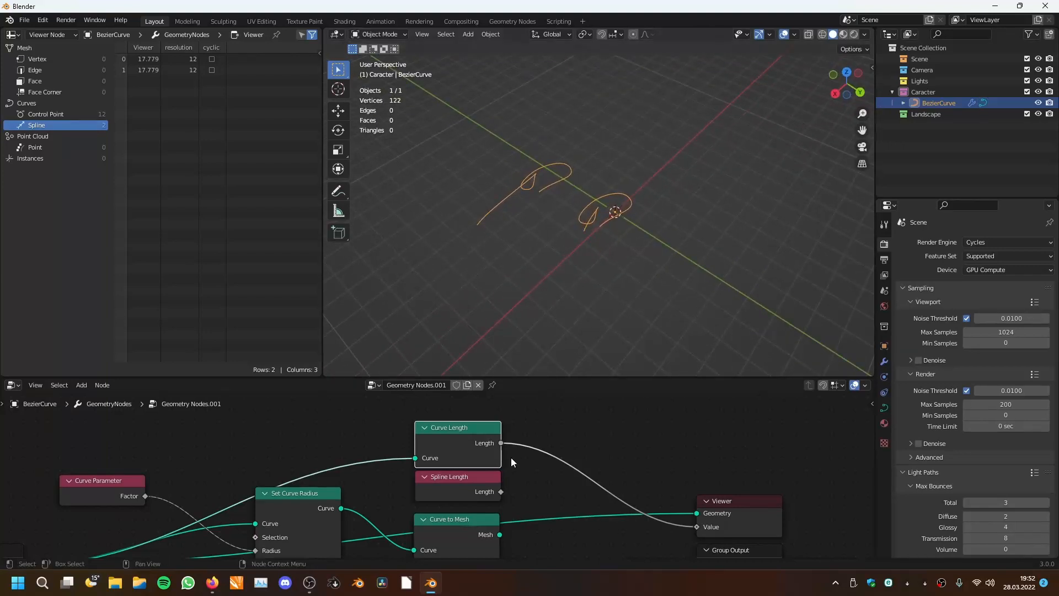
- Replace the two length nodes with a Spline Resolution node above Curve to Mesh, and connect its Resolution output to the Viewer
scroll(511, 458, down, 2)
key(shift+a)
mouse_move(406, 371)
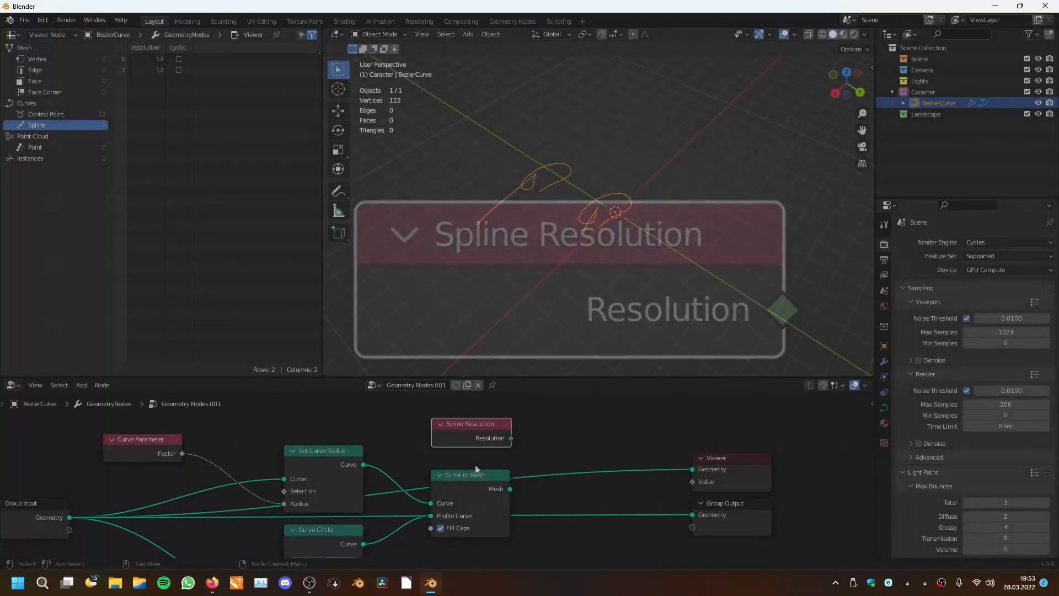
click(482, 446)
ctrl+shift+click(481, 443)
scroll(489, 452, up, 3)
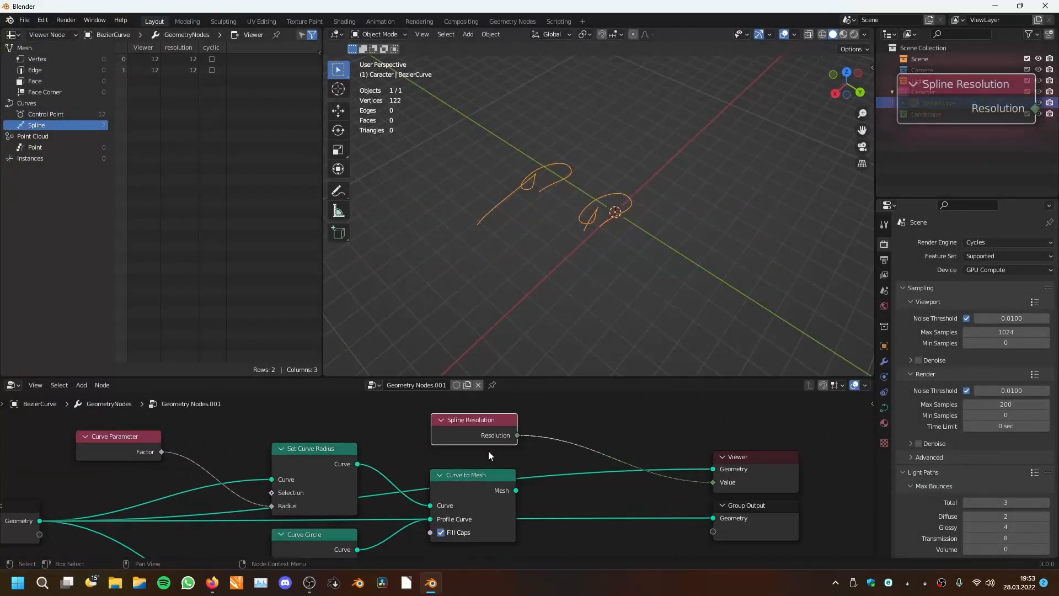
middle_drag(585, 281, 624, 262)
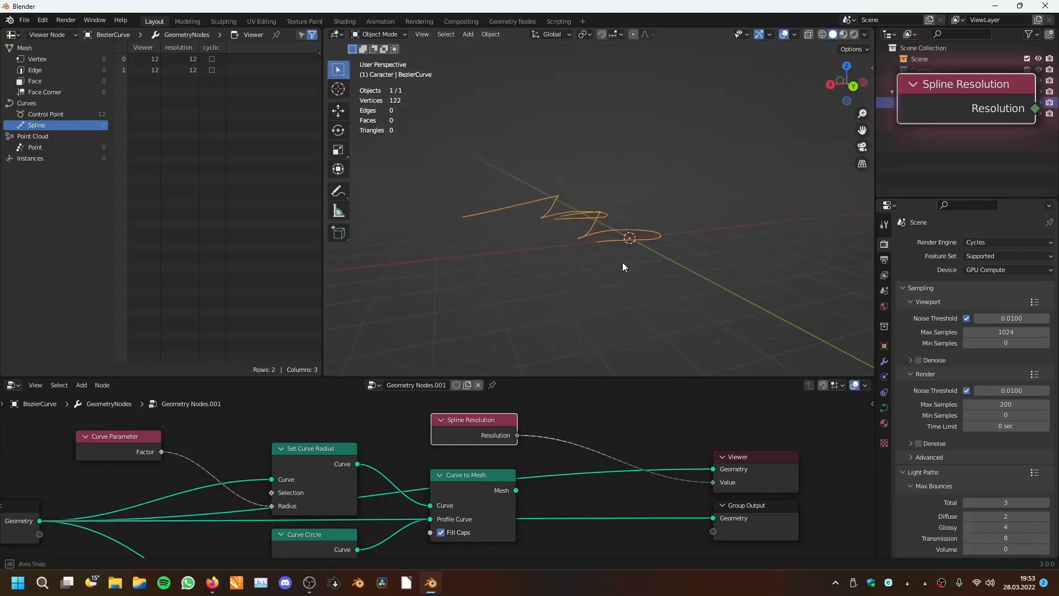
scroll(623, 263, up, 3)
- Replace the Spline Resolution node with a Set Curve Radius node above Curve to Mesh
key(Home)
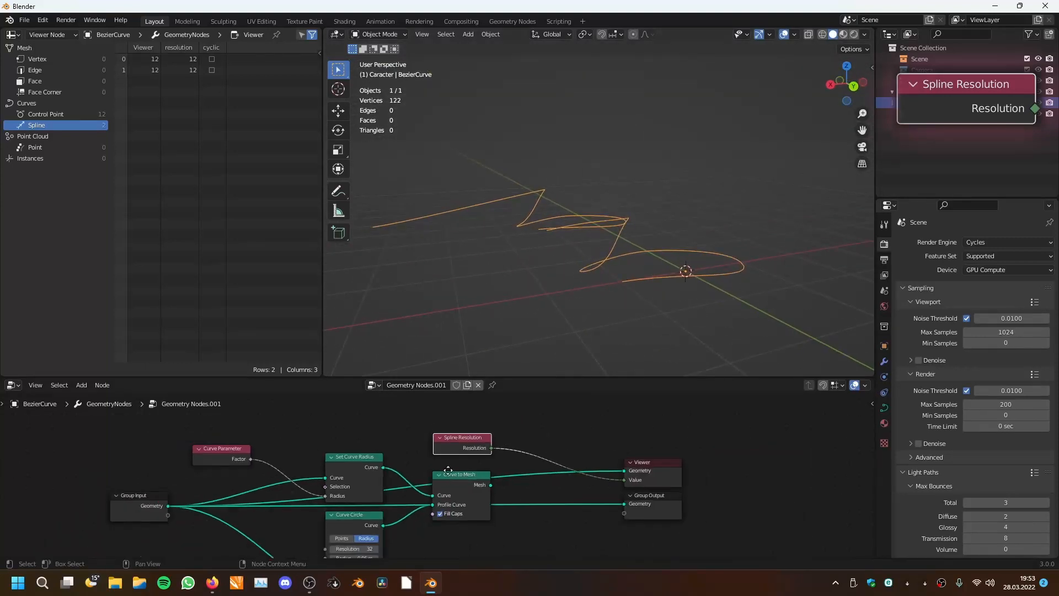
scroll(467, 453, up, 4)
scroll(467, 453, down, 4)
middle_drag(466, 453, 399, 415)
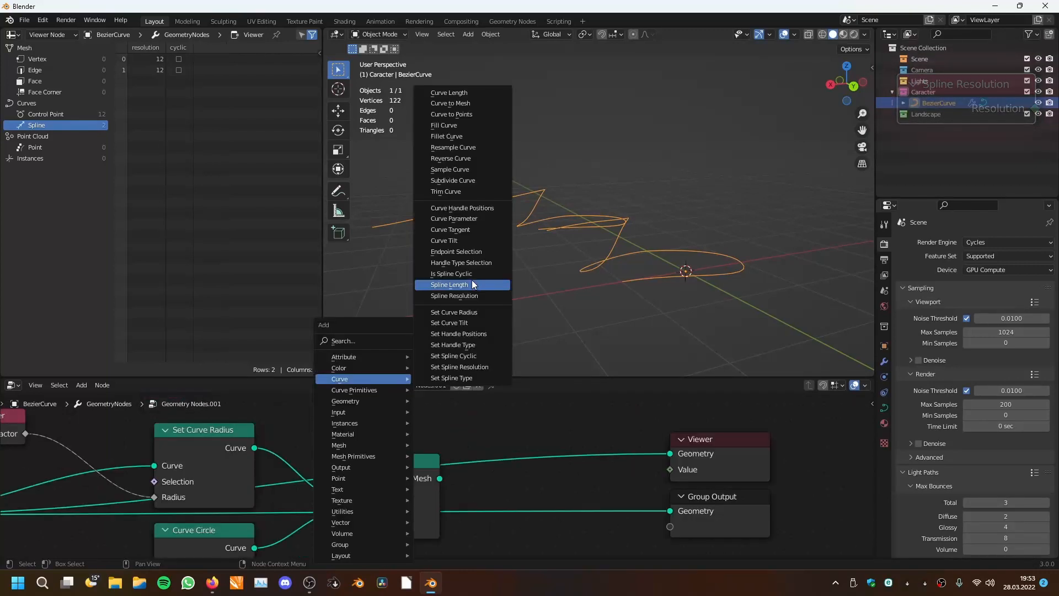
click(480, 312)
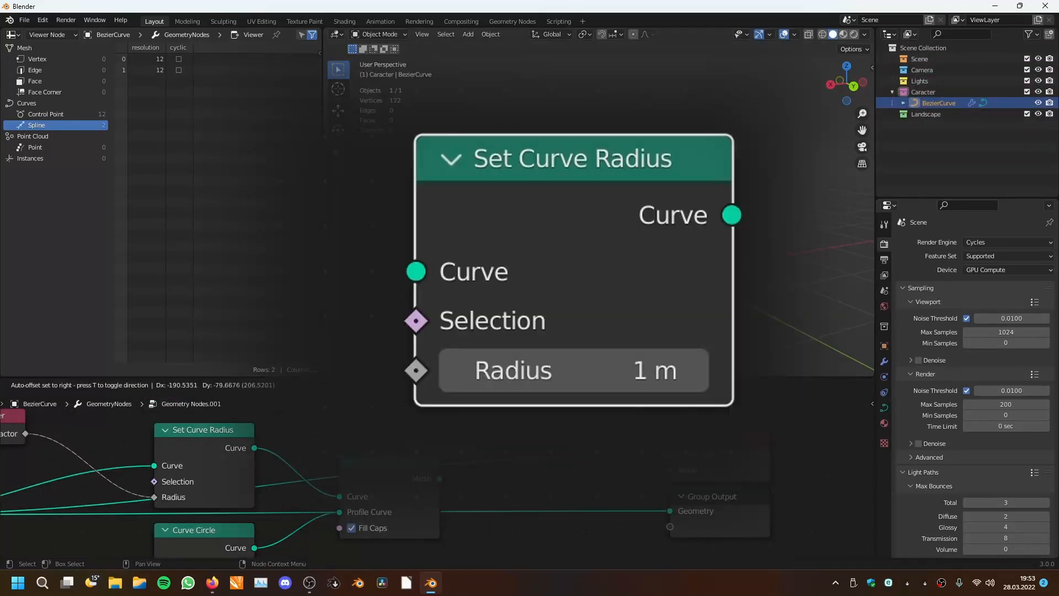
scroll(402, 439, down, 4)
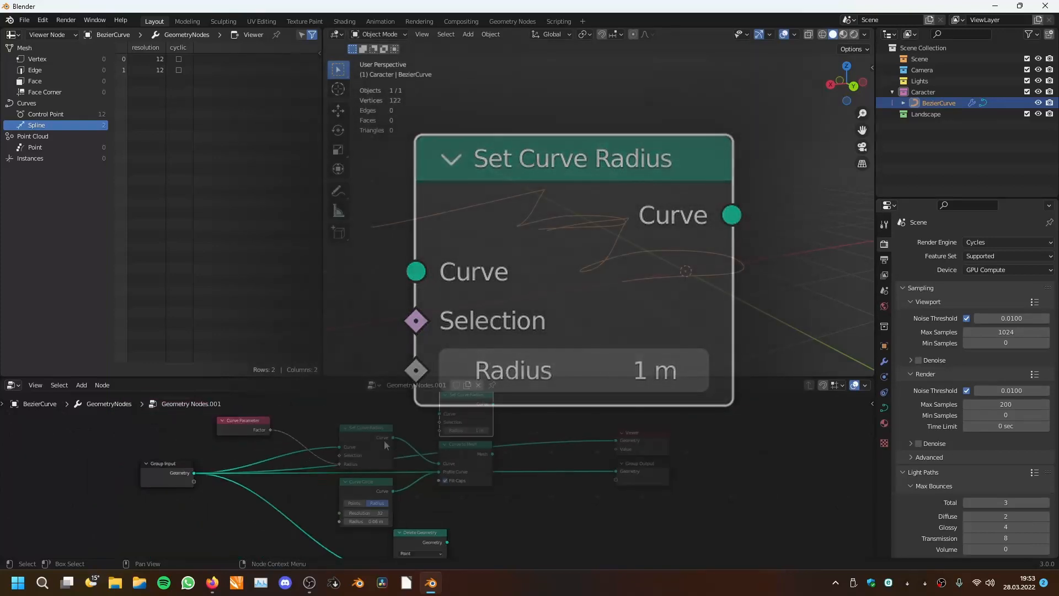
- Output the Curve to Mesh result through Group Output, and try changing the Radius of the Set Curve Radius node feeding it
scroll(359, 441, up, 2)
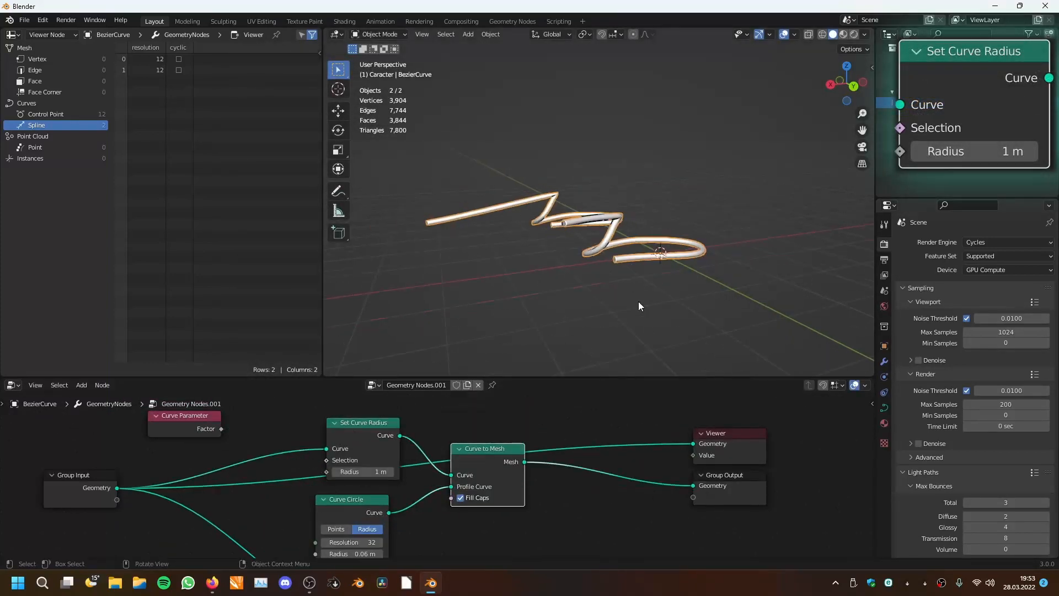
scroll(650, 297, up, 4)
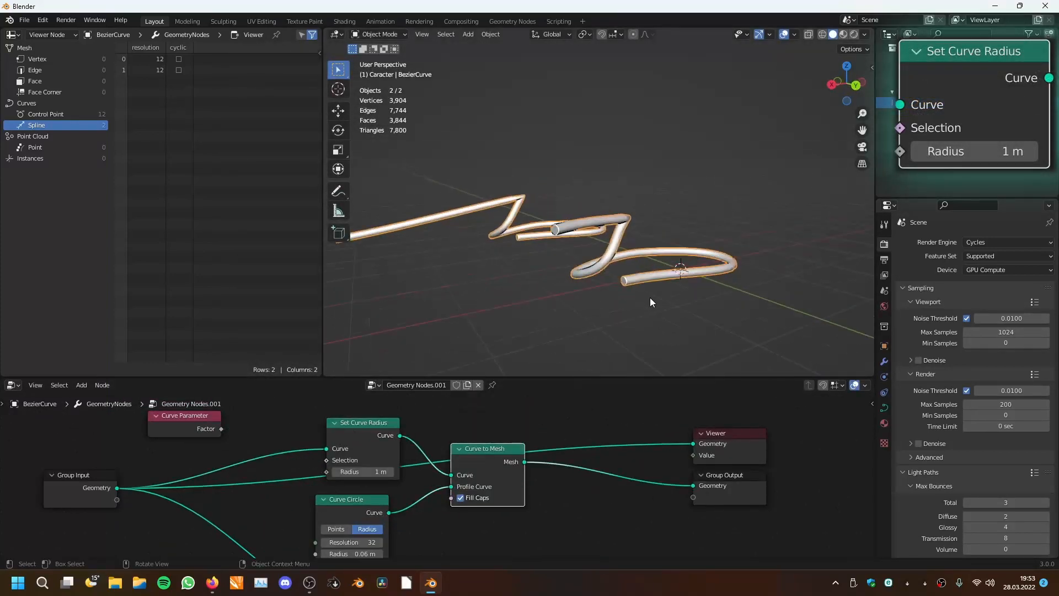
scroll(469, 456, down, 2)
scroll(428, 470, up, 3)
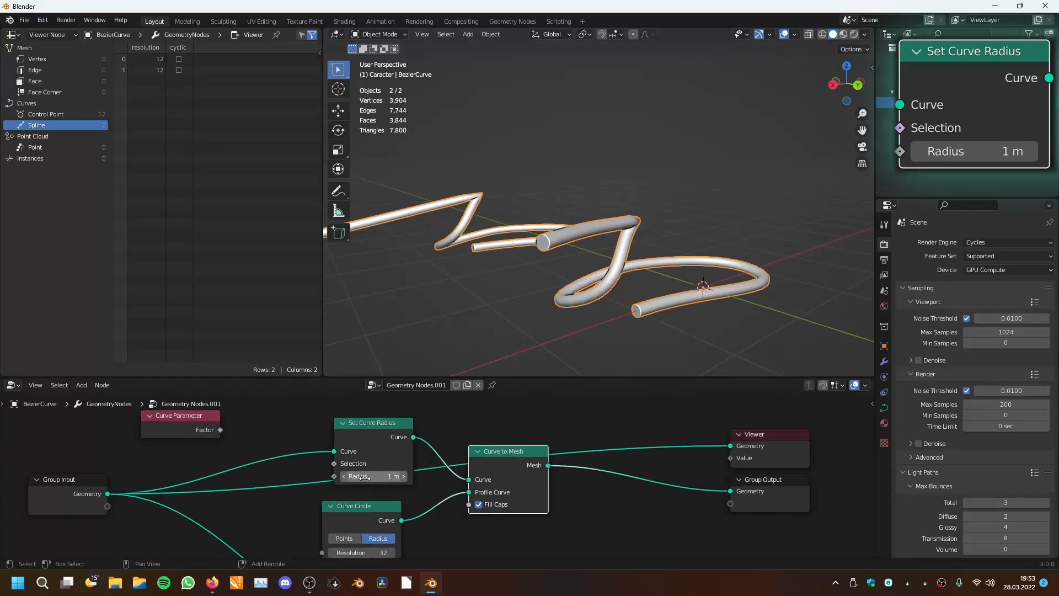
drag(380, 476, 411, 476)
right_click(365, 477)
scroll(389, 466, down, 3)
middle_drag(398, 460, 388, 458)
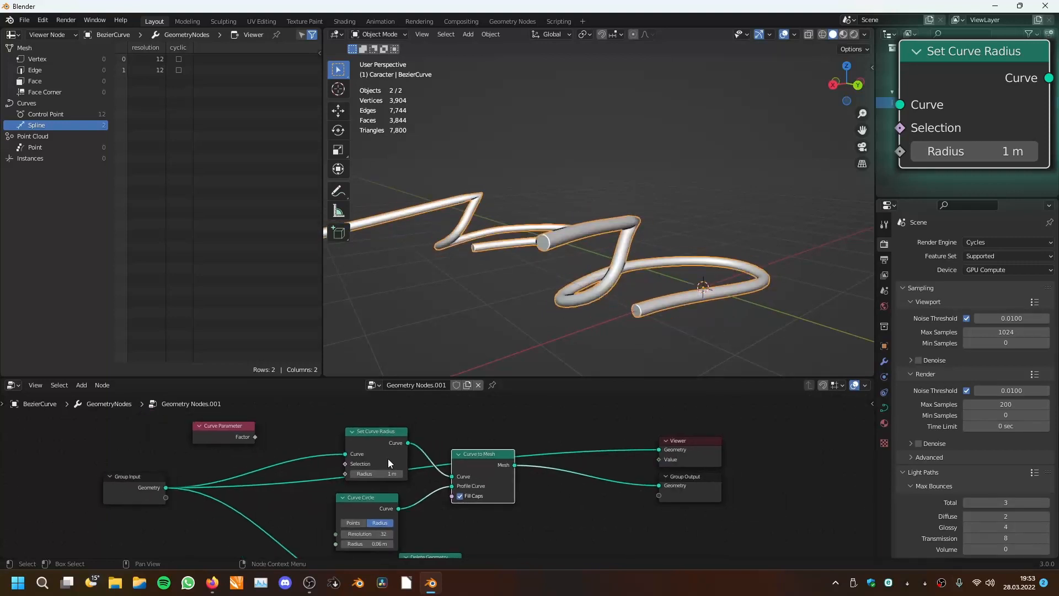
- Connect Set Curve Radius directly to the Group Output geometry, and shift the Curve to Mesh node slightly down
scroll(389, 458, up, 3)
drag(401, 435, 711, 488)
middle_drag(692, 299, 667, 301)
drag(488, 464, 492, 482)
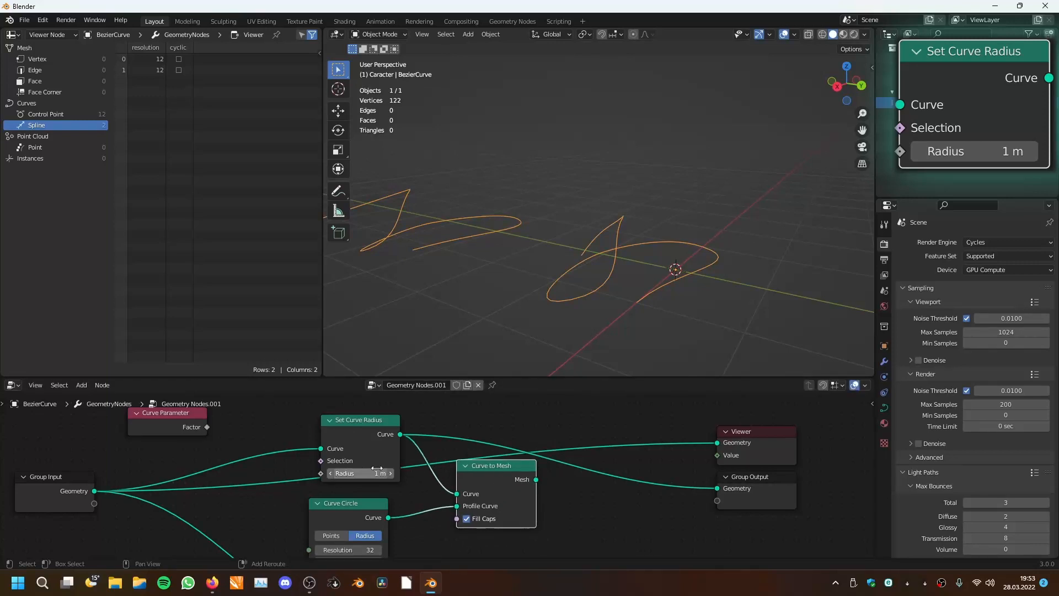
- Route the Curve to Mesh output back to Group Output, and try changing the Set Curve Radius value on the tube
drag(536, 480, 729, 489)
drag(359, 473, 329, 474)
right_click(359, 473)
middle_drag(463, 429, 443, 423)
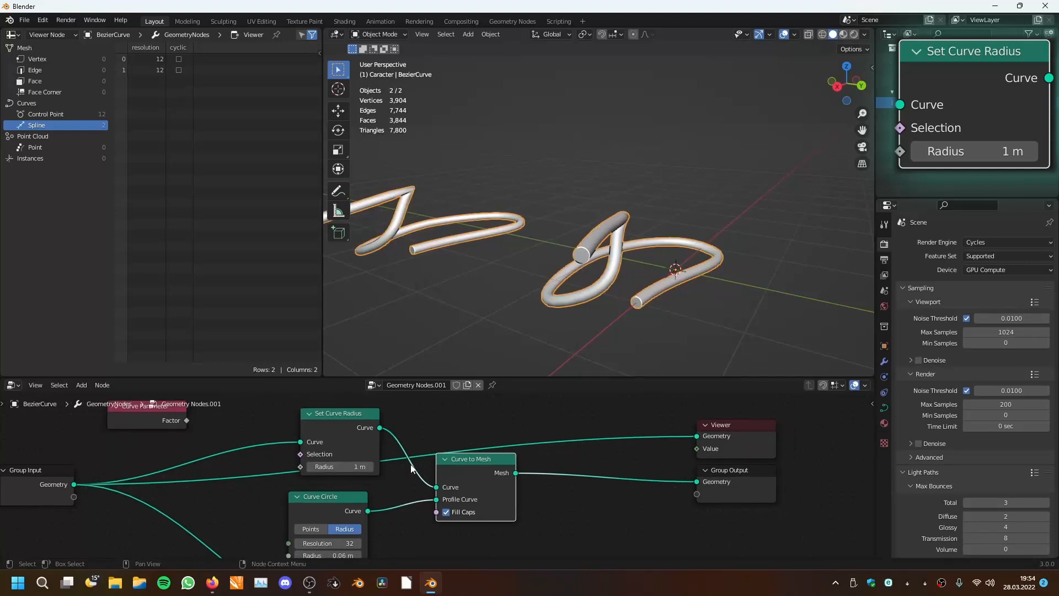
- Bypass Curve to Mesh again by linking the Set Curve Radius output straight to Group Output, and inspect the bare curve
drag(379, 427, 698, 482)
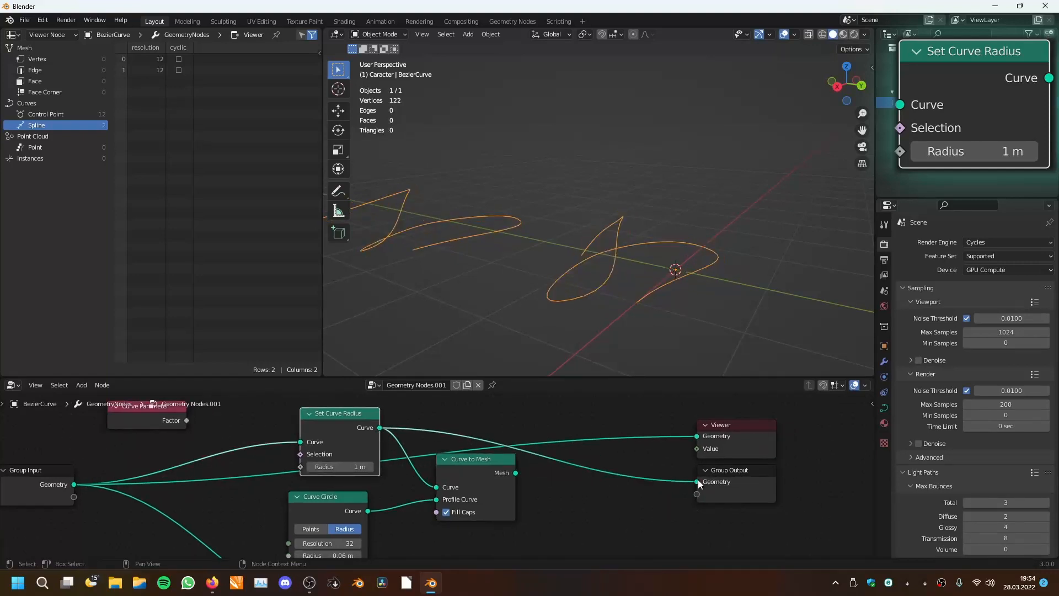
middle_drag(650, 290, 616, 287)
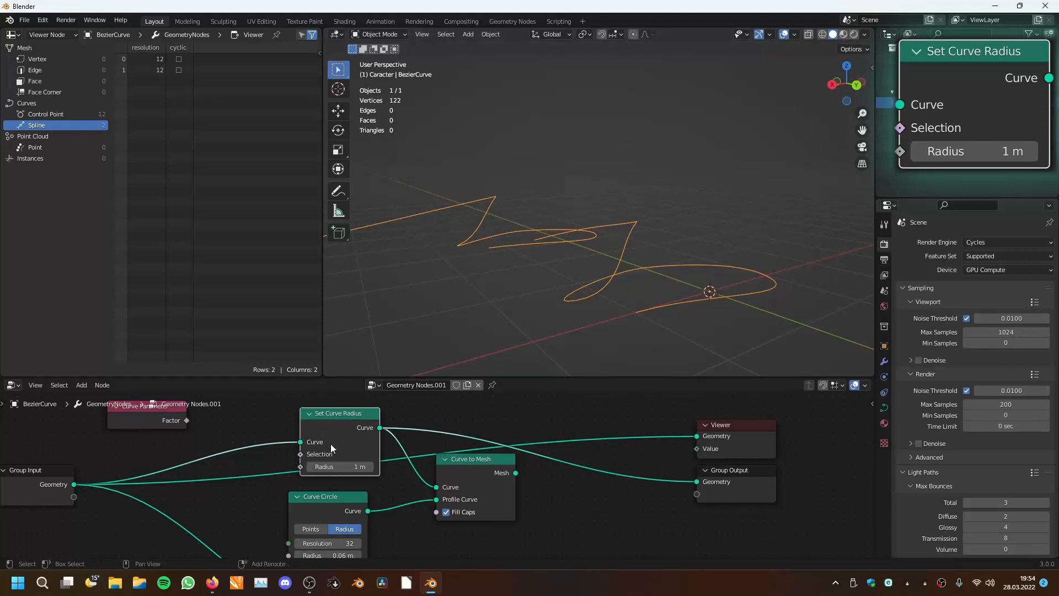
scroll(332, 462, up, 1)
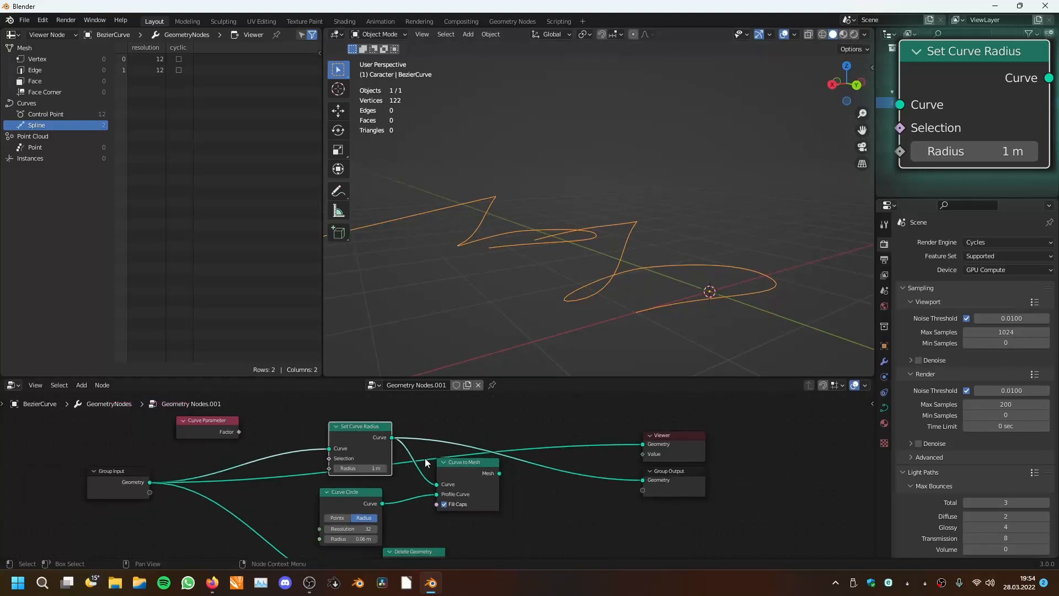
middle_drag(425, 458, 432, 423)
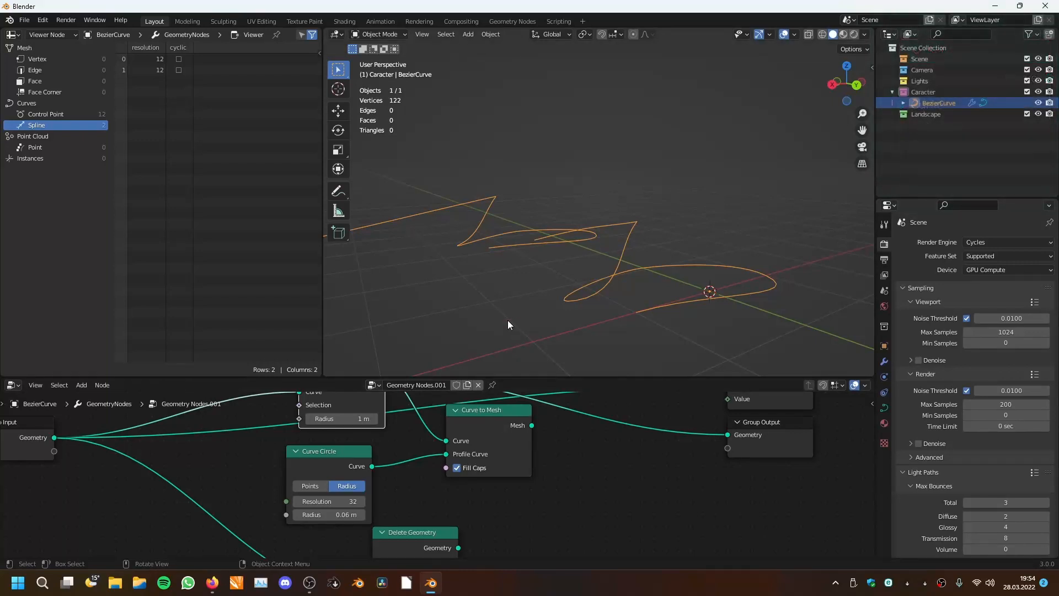
- Add a Set Curve Tilt node and place it unconnected above the Curve to Mesh node
scroll(499, 425, down, 3)
middle_drag(499, 429, 496, 474)
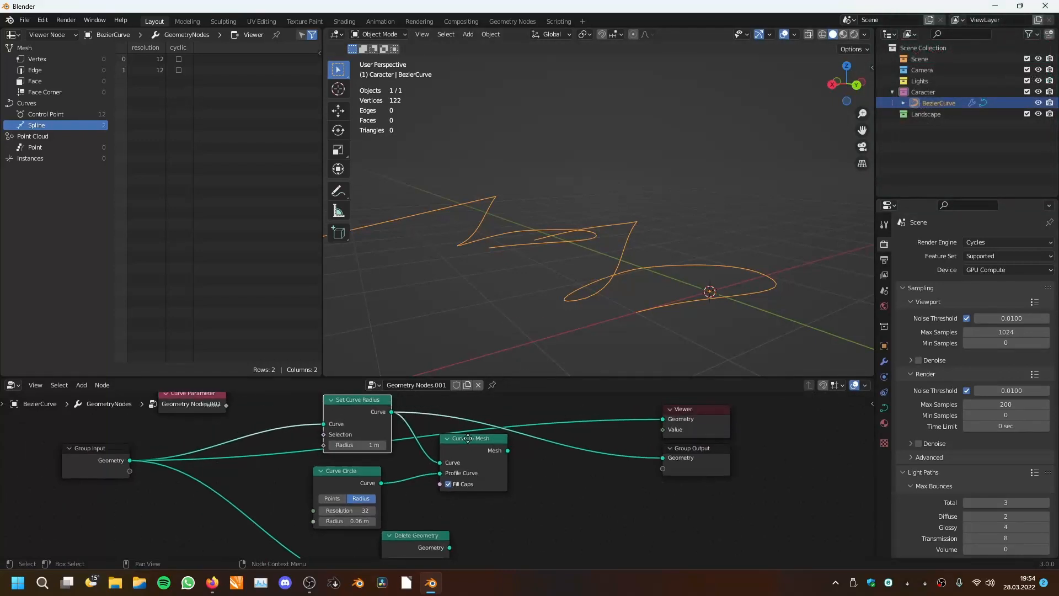
key(shift+a)
mouse_move(490, 379)
click(564, 323)
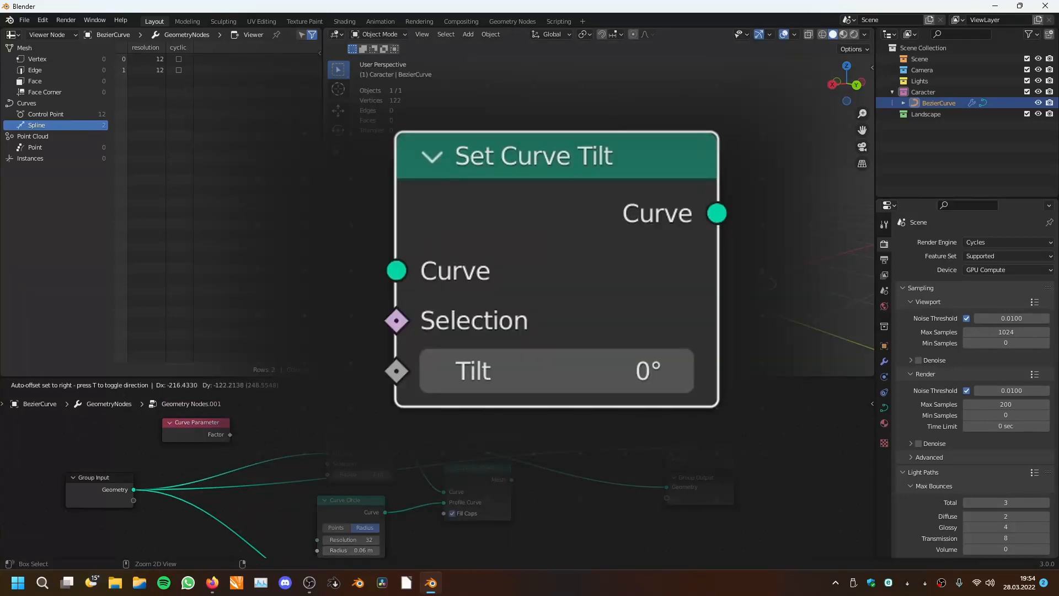
click(485, 419)
- Enter Edit Mode on the Bezier curve, select one of its control points, and look over the tilt operations available for it
key(Tab)
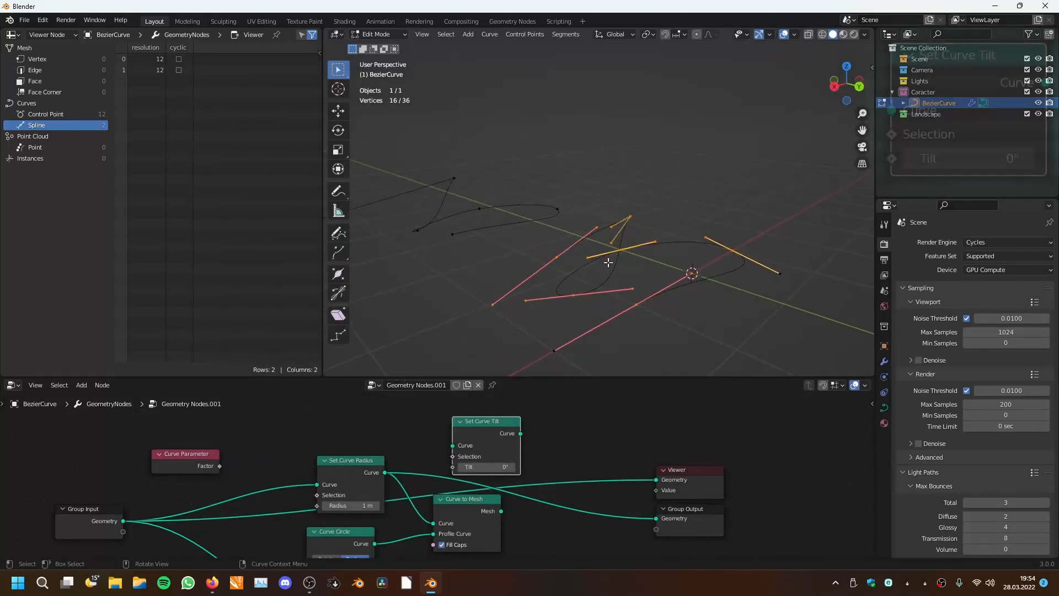
click(558, 256)
right_click(552, 212)
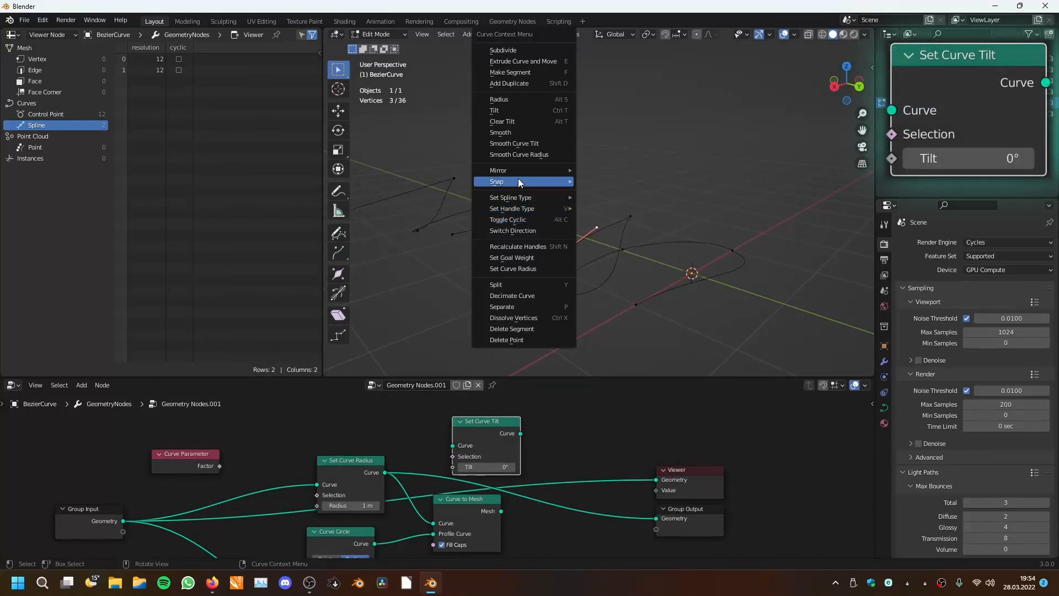
middle_drag(536, 242, 574, 236)
- Remove the Set Curve Tilt node and place a Set Handle Positions node beside Curve to Mesh
scroll(506, 479, down, 1)
middle_drag(506, 480, 489, 473)
scroll(490, 473, up, 1)
drag(473, 421, 481, 418)
key(shift+a)
mouse_move(481, 415)
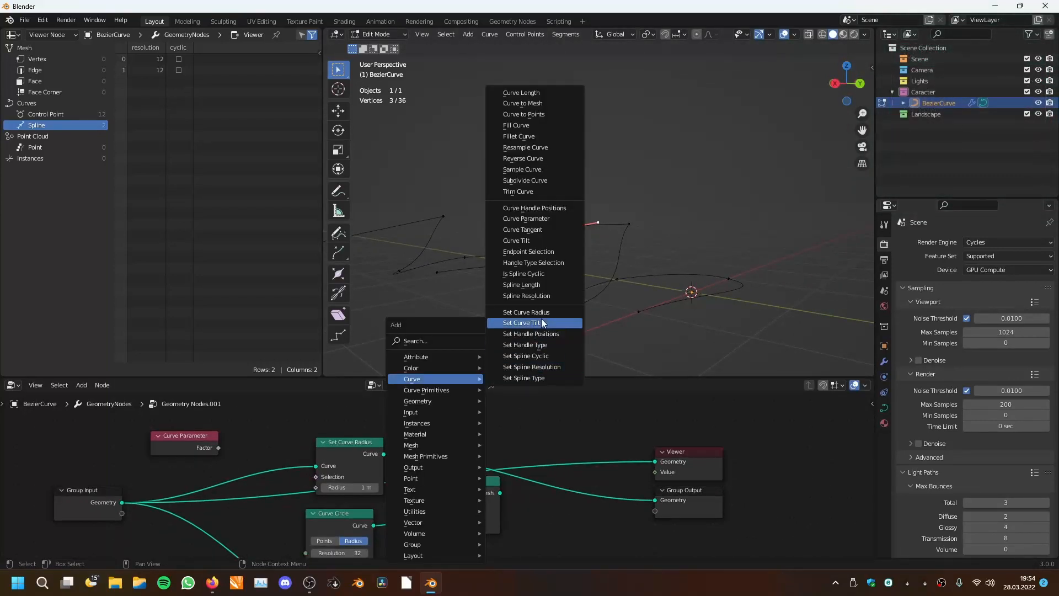
click(546, 323)
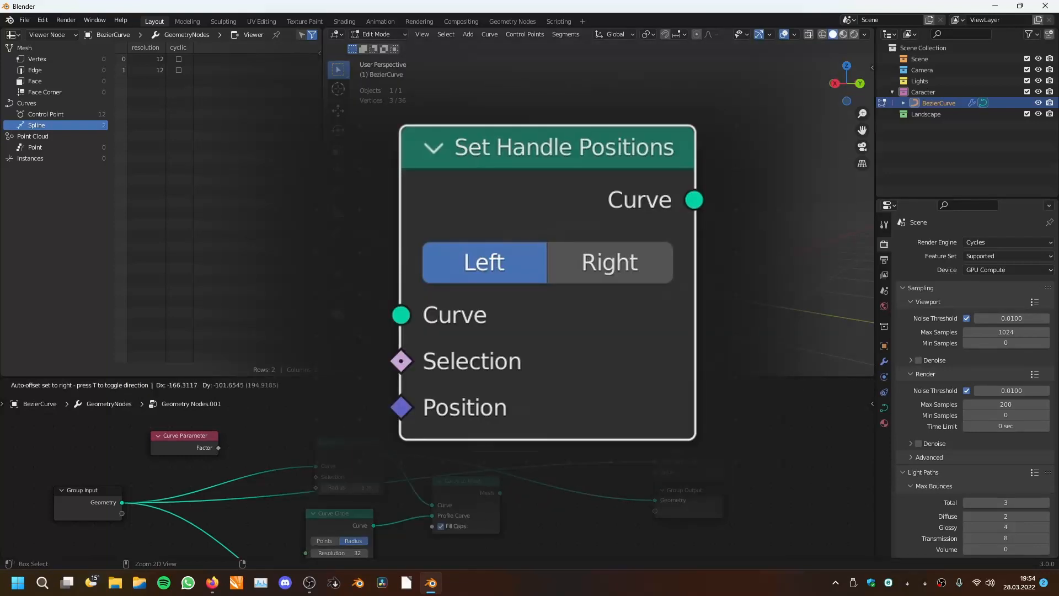
scroll(548, 434, up, 2)
click(556, 479)
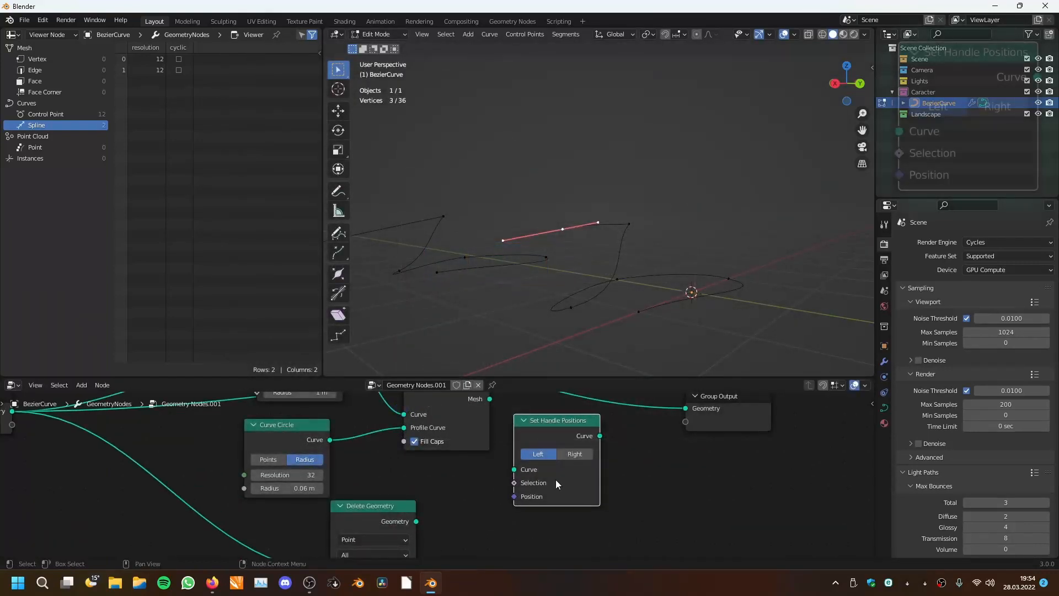
- Move the Set Handle Positions node closer to Curve to Mesh, and select a single handle end of the active control point
scroll(502, 456, down, 1)
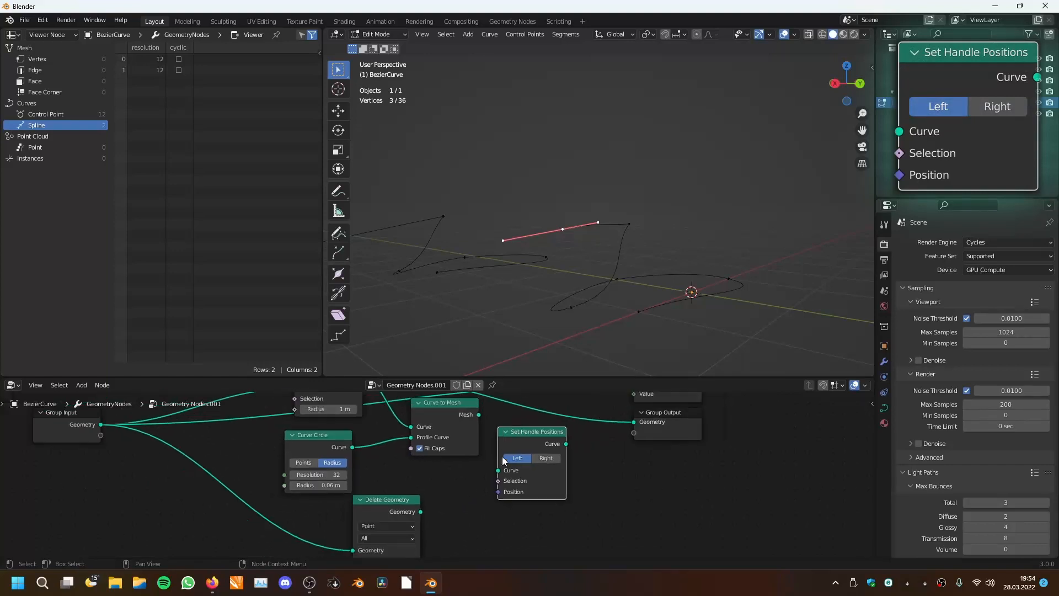
scroll(503, 456, up, 2)
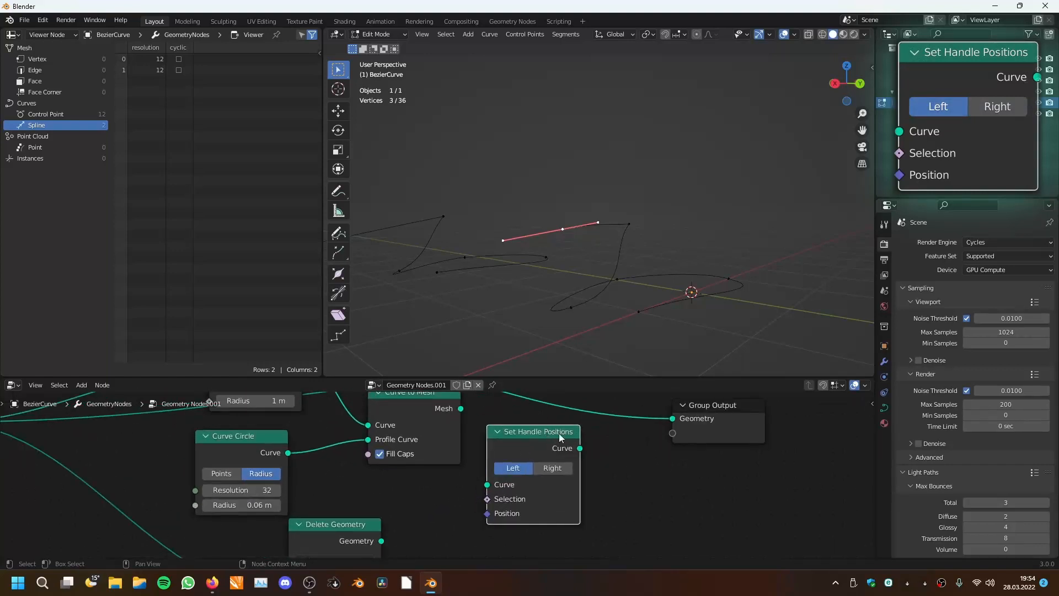
drag(548, 440, 530, 433)
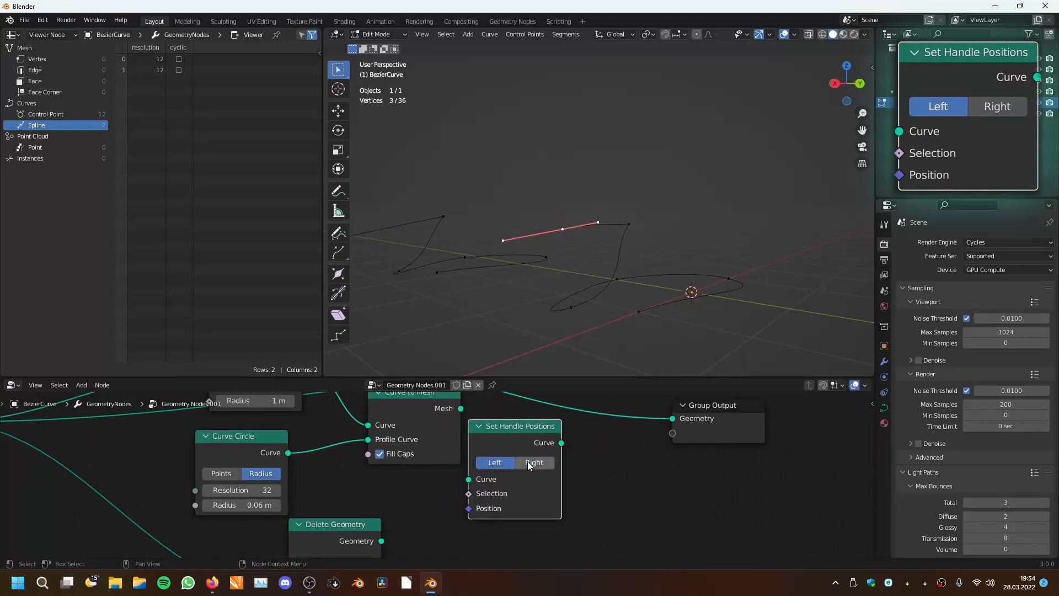
scroll(512, 449, down, 1)
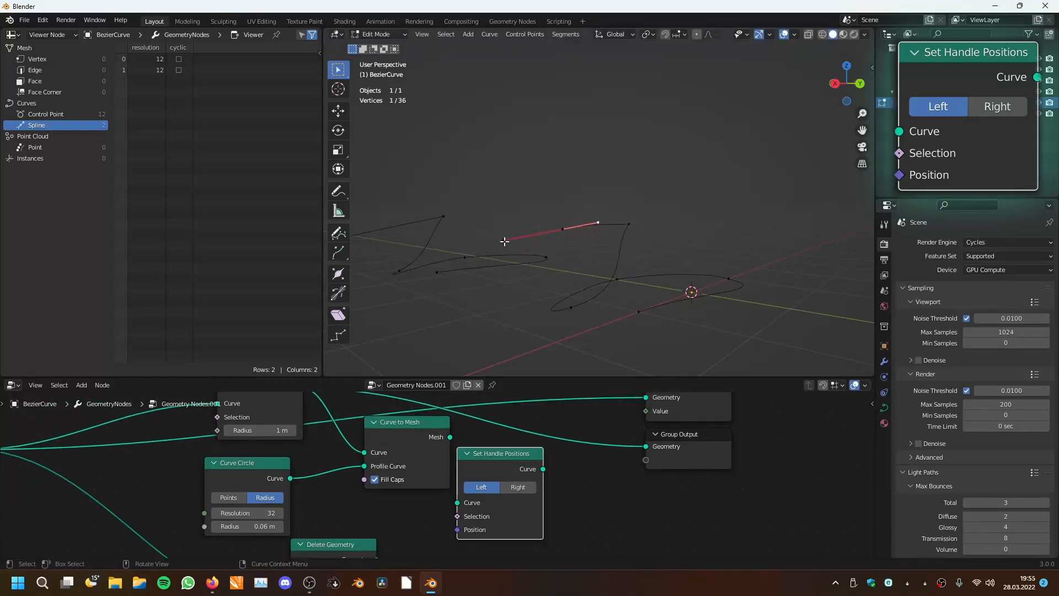
- Delete the Set Handle Positions node from the node tree
key(shift+a)
mouse_move(471, 380)
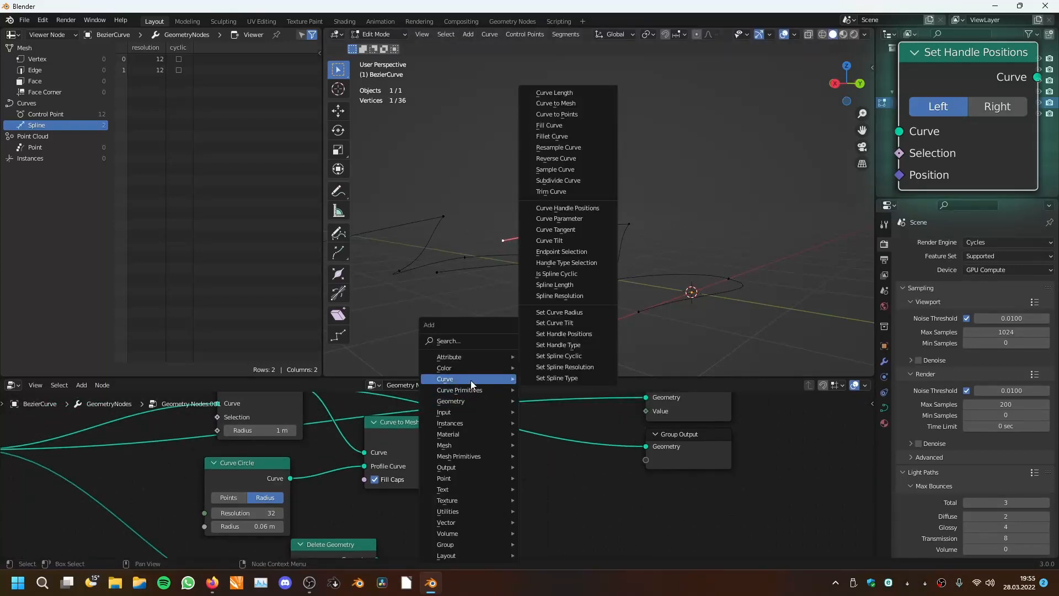
middle_drag(428, 453, 400, 472)
scroll(406, 463, down, 5)
scroll(402, 458, up, 5)
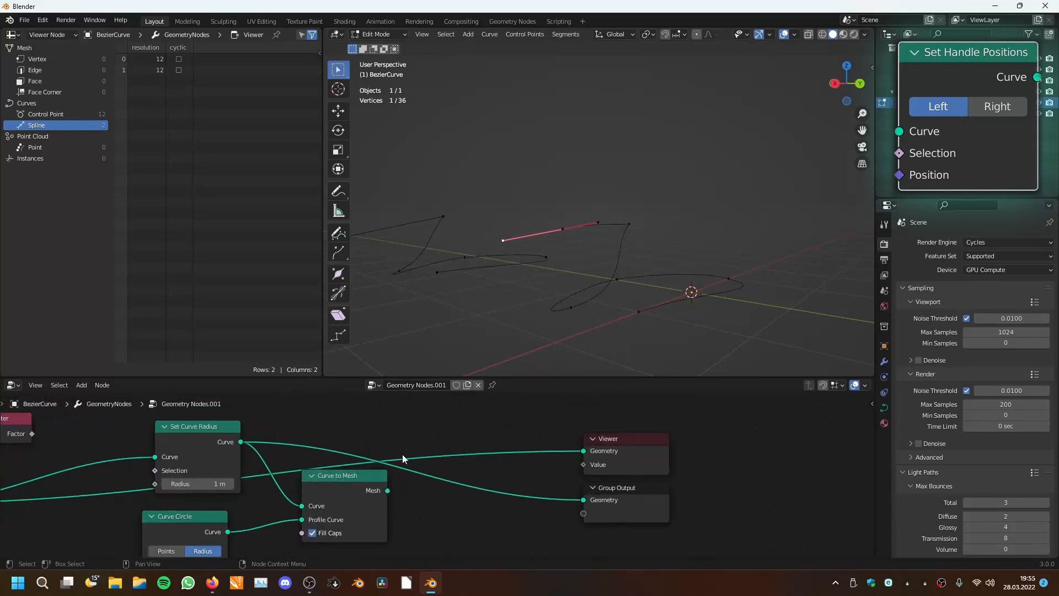
- Add a Set Handle Type node and place it beside the Curve to Mesh node
key(shift+a)
middle_drag(415, 408, 438, 412)
scroll(436, 449, down, 2)
middle_drag(436, 450, 480, 449)
key(shift+a)
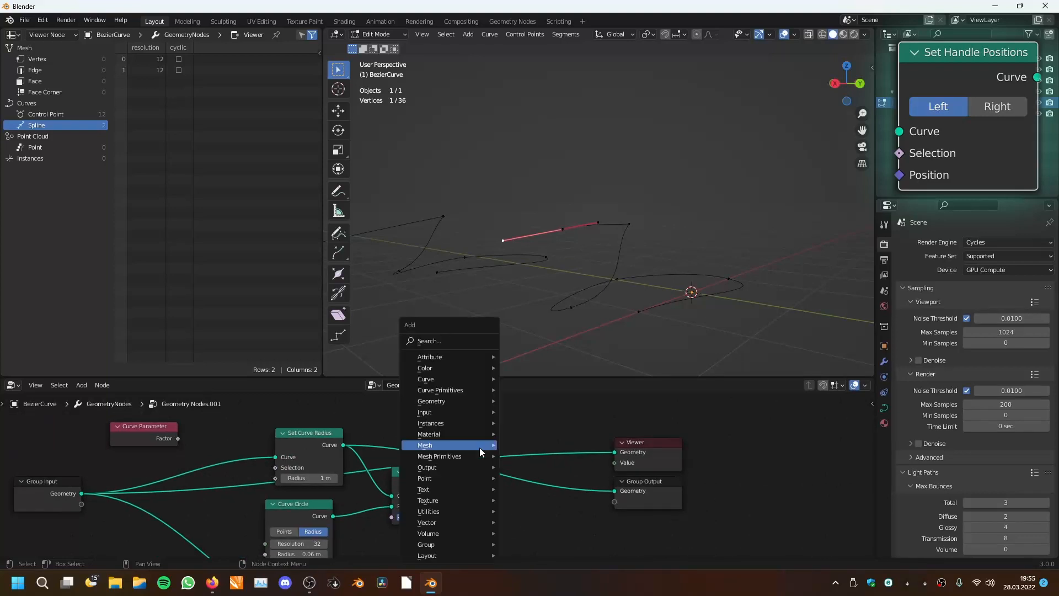
mouse_move(480, 449)
mouse_move(485, 379)
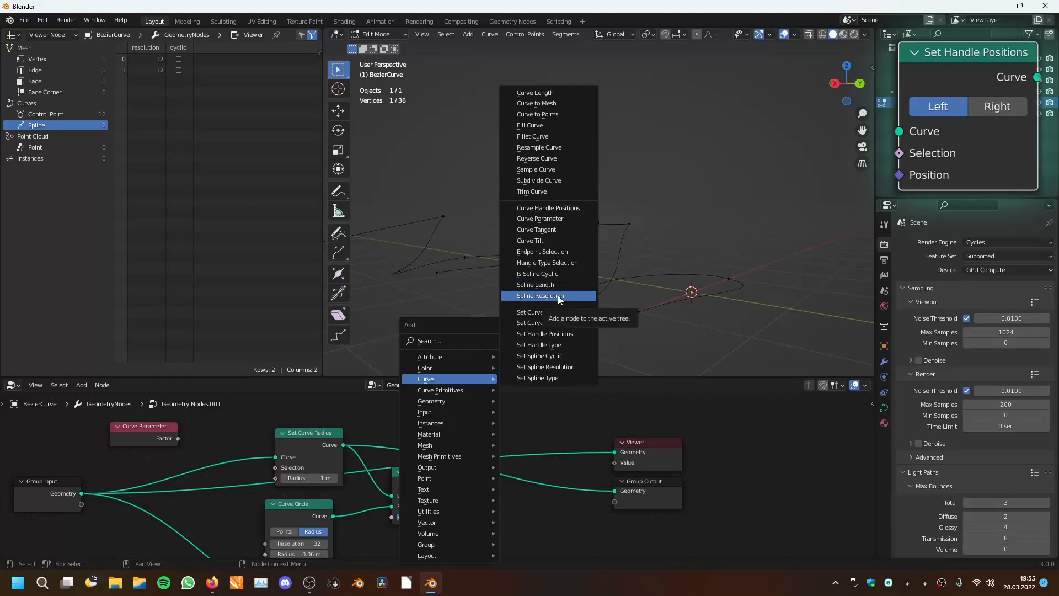
click(541, 347)
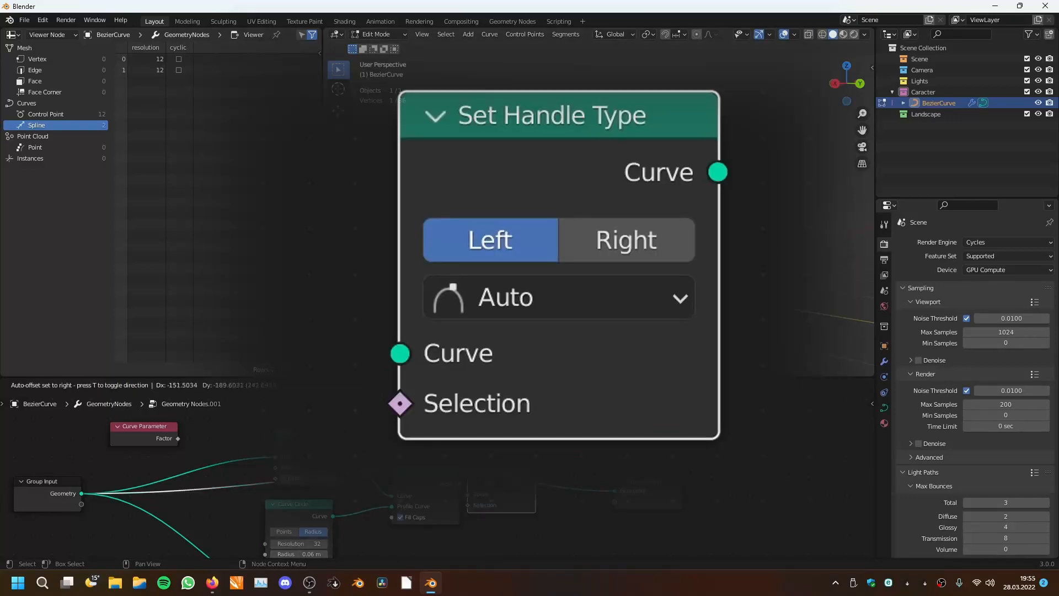
click(470, 496)
- Wire the Group Input geometry into the Set Handle Type curve input and its output into Group Output
scroll(162, 509, down, 4)
middle_drag(161, 510, 183, 483)
scroll(183, 483, up, 2)
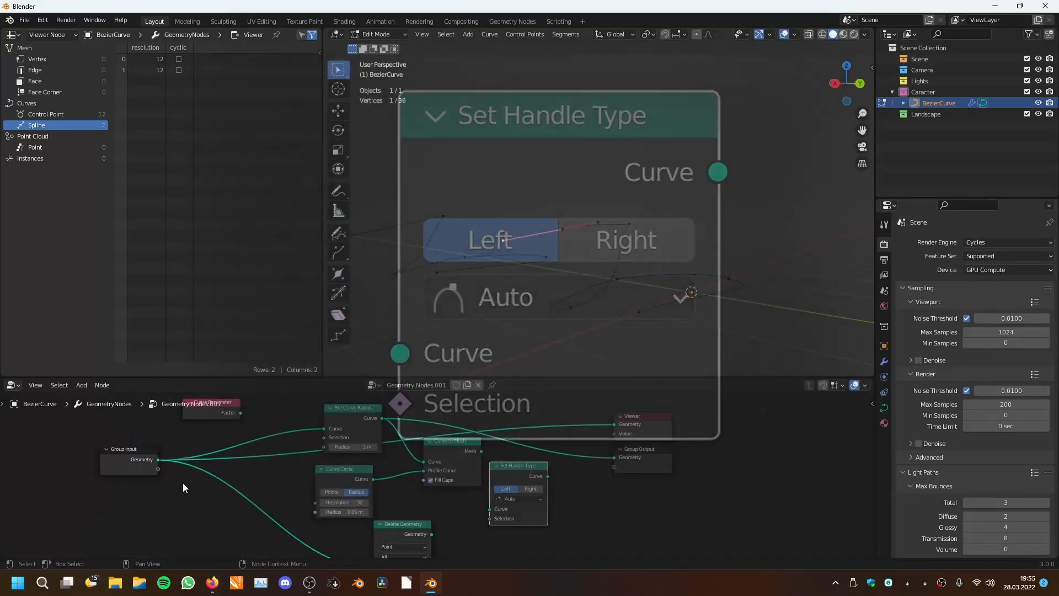
click(149, 463)
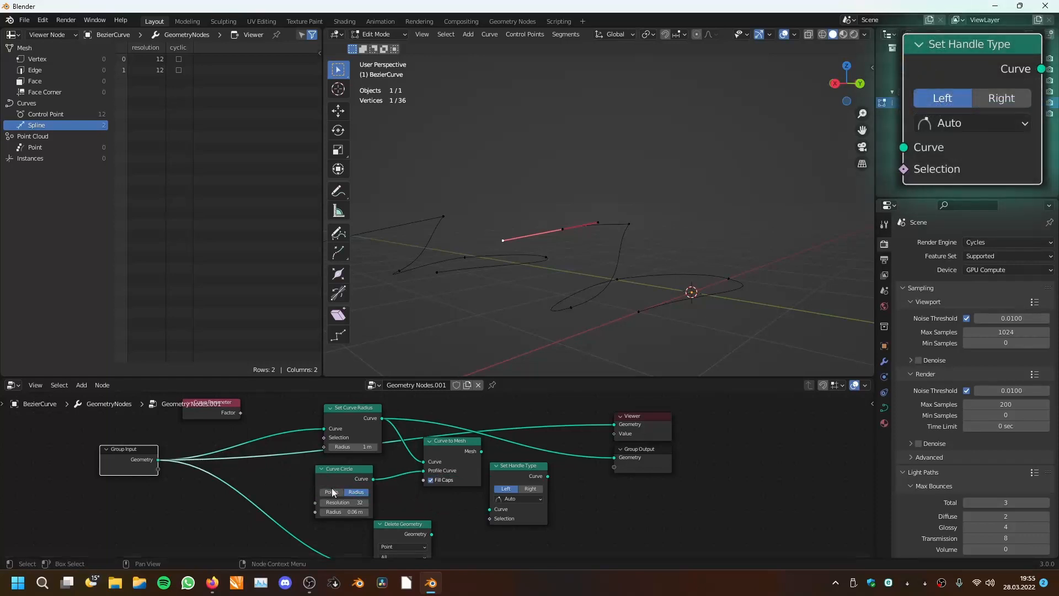
drag(158, 459, 490, 509)
drag(547, 476, 614, 457)
middle_drag(609, 342, 541, 289)
- Try the Free and then the Vector handle type for the left handles in the Set Handle Type node
scroll(519, 506, up, 2)
click(530, 505)
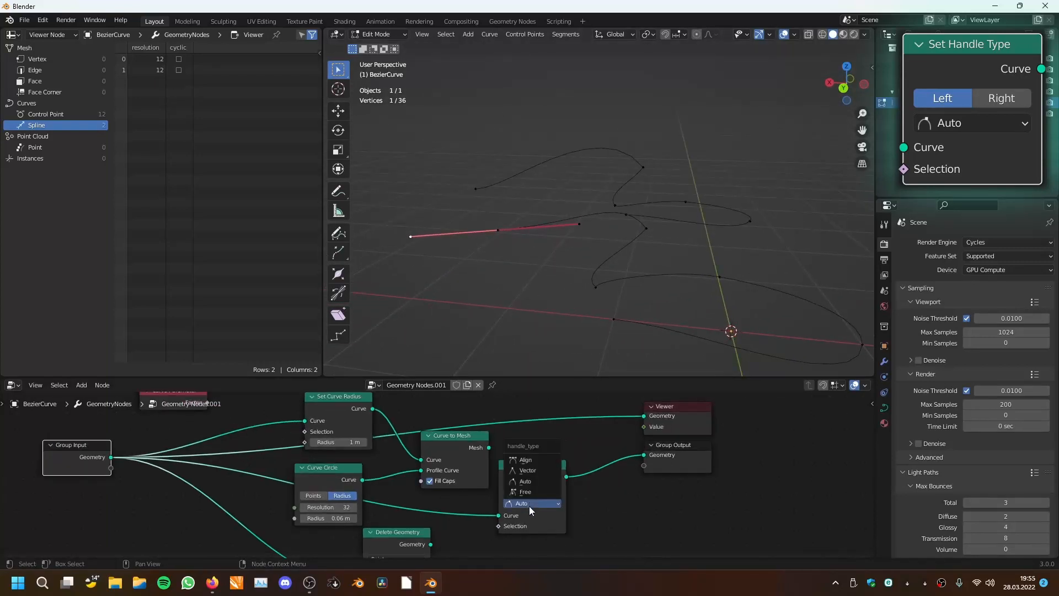
click(527, 498)
middle_drag(665, 237, 671, 243)
click(533, 503)
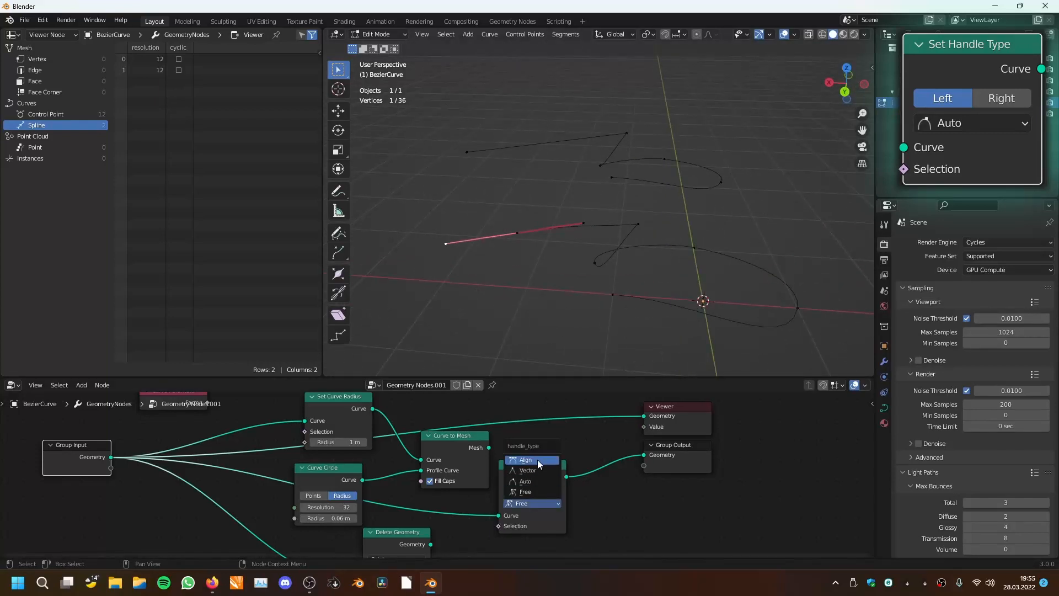
click(531, 470)
middle_drag(627, 254, 657, 273)
- Compare applying Vector handles to the left side, the right side and both, leaving both Left and Right enabled
click(544, 492)
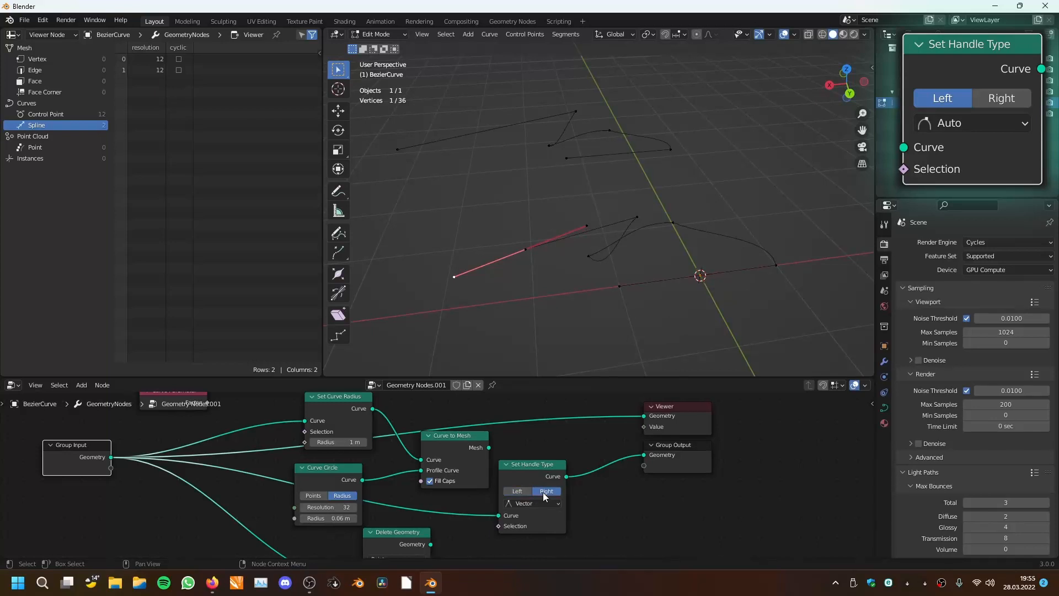
shift+click(524, 495)
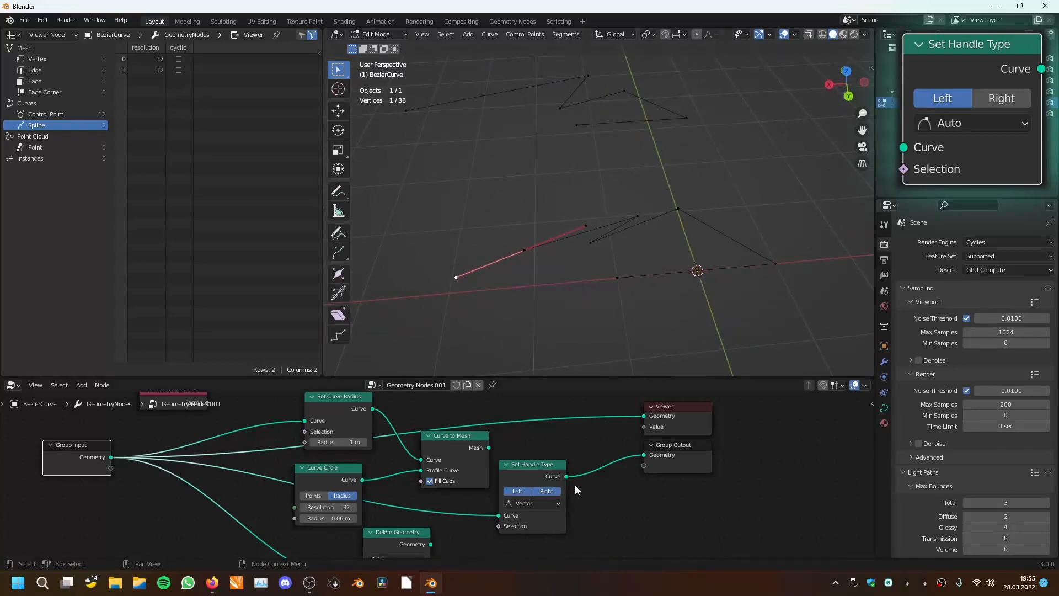
click(518, 491)
click(545, 492)
shift+click(518, 492)
middle_drag(624, 277, 618, 259)
- Try the Align and then the Free handle type on both handle sides, inspecting the curve from another angle
click(530, 503)
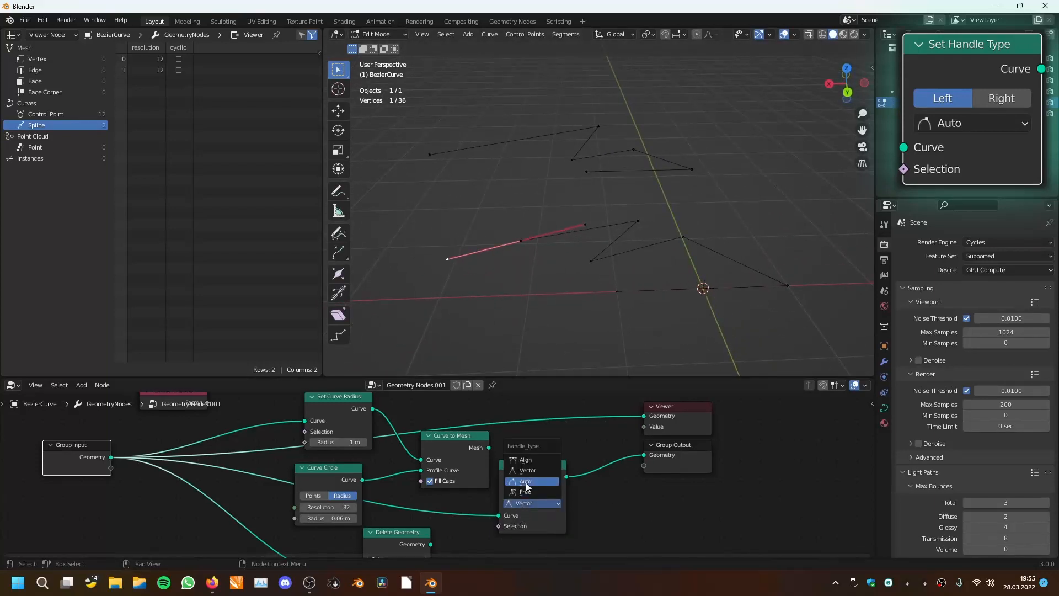
click(526, 458)
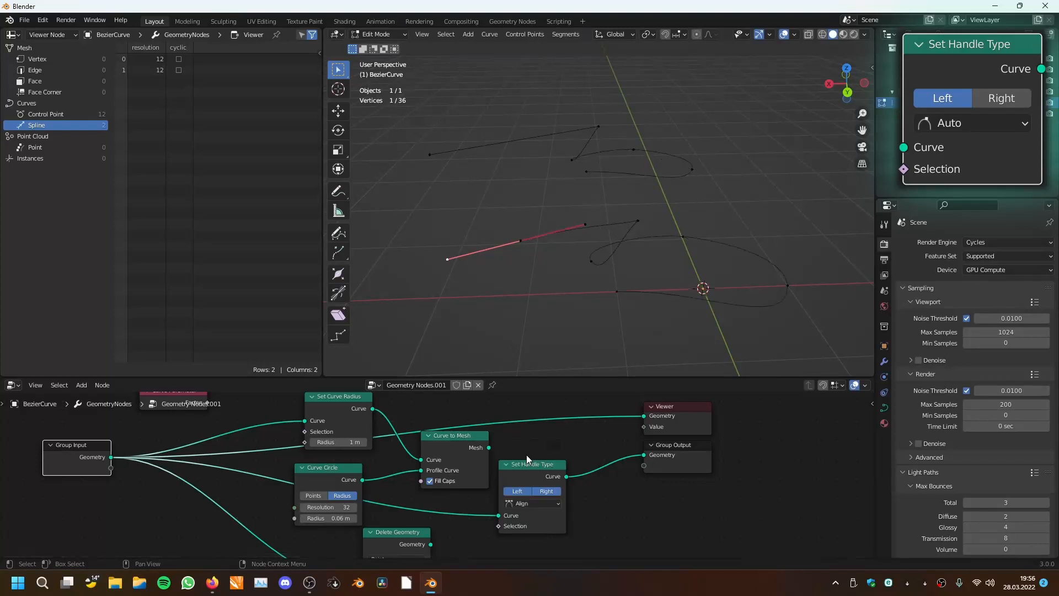
click(525, 503)
click(529, 493)
middle_drag(557, 298, 659, 309)
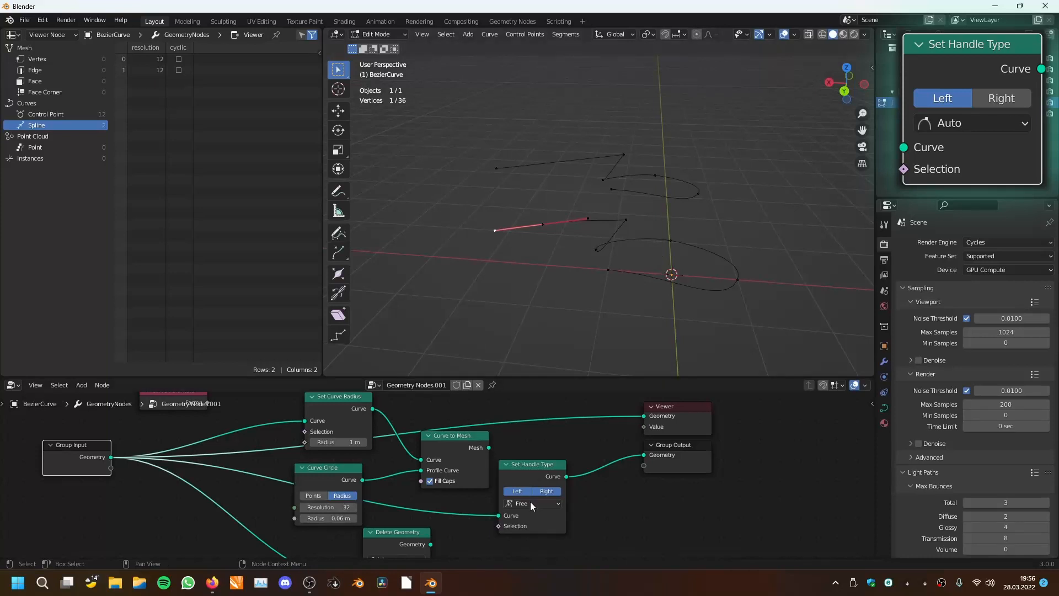
middle_drag(603, 331, 629, 336)
- Select the front spline's control point near the Y axis and change its handle type directly in Edit Mode
scroll(674, 278, up, 3)
middle_drag(731, 266, 647, 217)
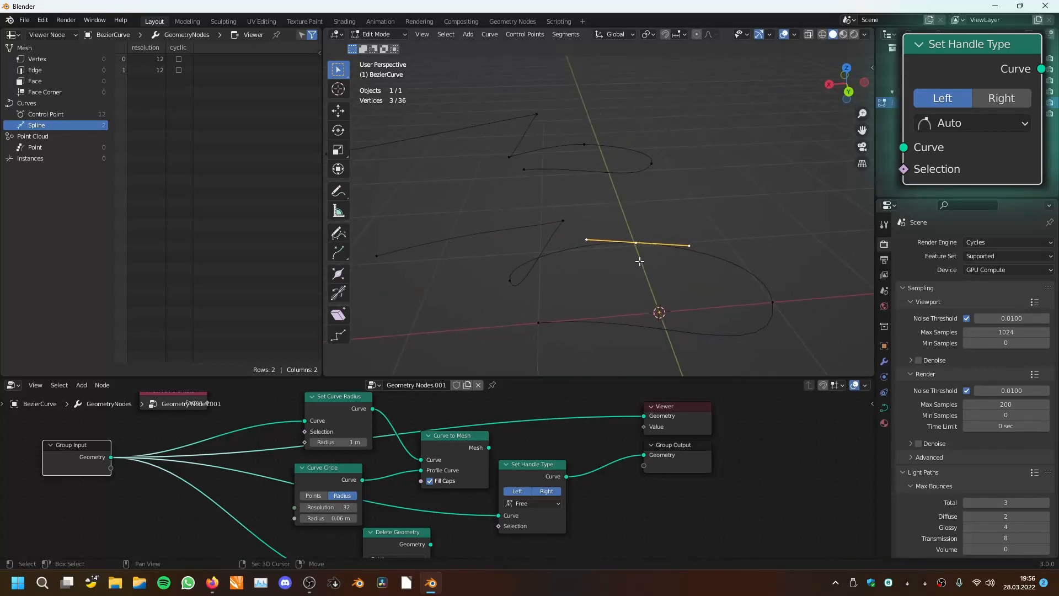
right_click(647, 218)
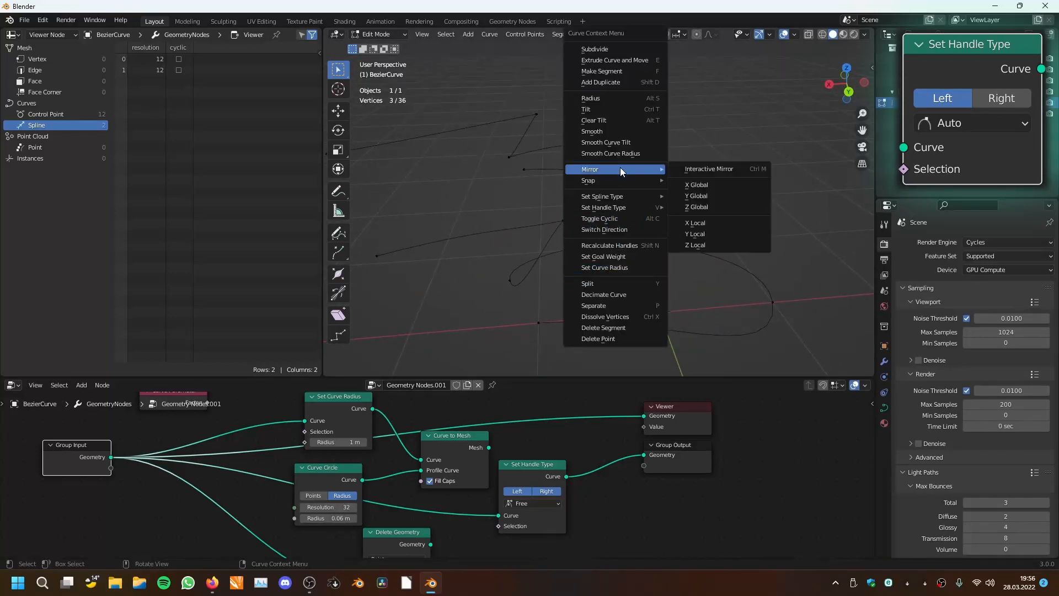
mouse_move(623, 207)
click(686, 229)
middle_drag(629, 278, 638, 255)
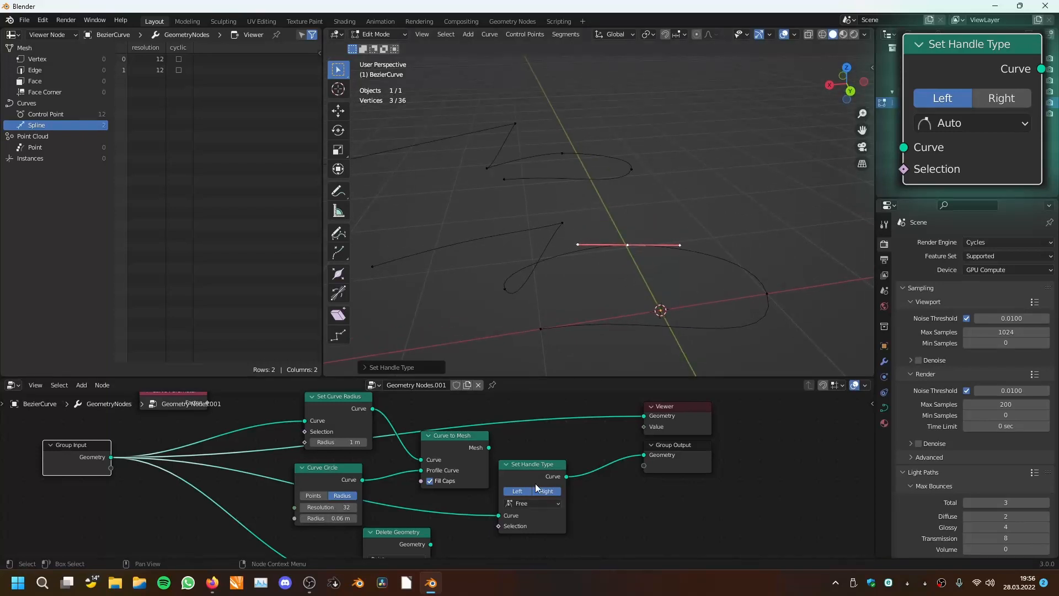
- Return to Object Mode and set the Set Handle Type node to Auto
key(Tab)
middle_drag(623, 320, 634, 304)
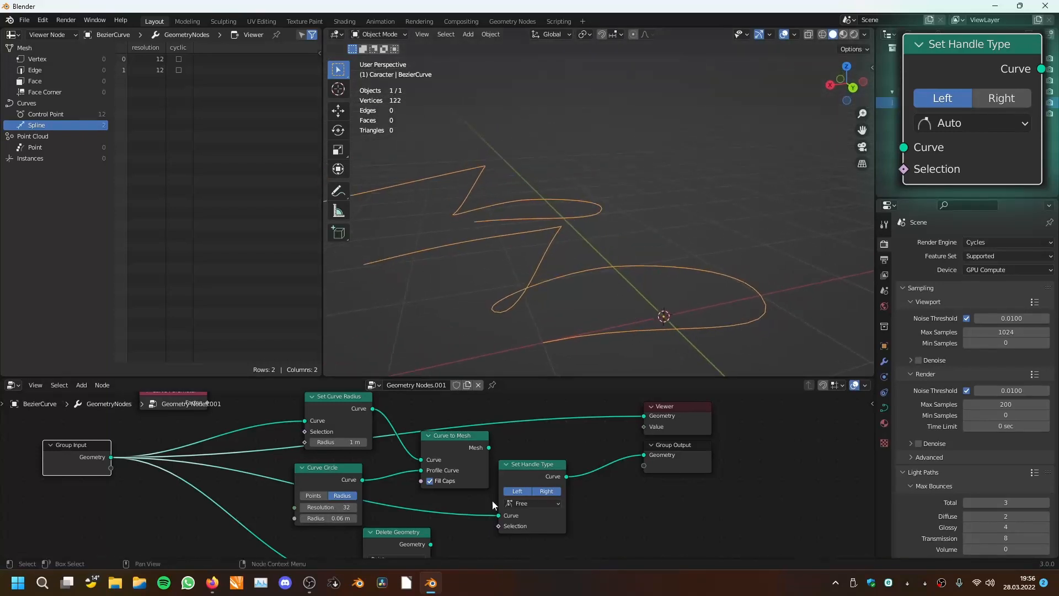
click(526, 504)
click(527, 491)
- Detach and delete the Set Handle Type node, and add a Set Spline Cyclic node in its place
alt+drag(534, 475, 574, 497)
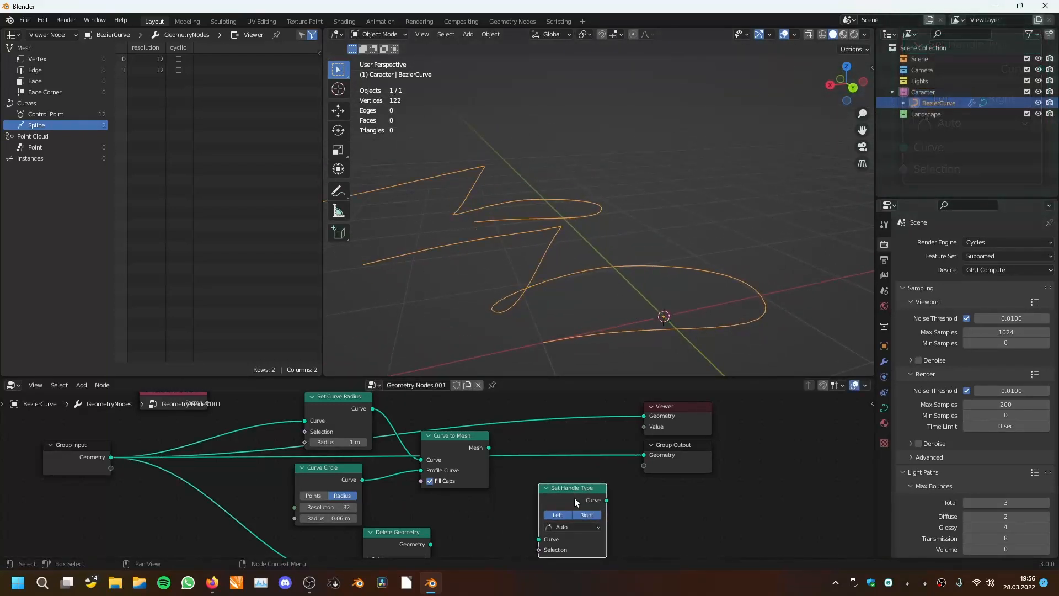
key(x)
key(shift+a)
mouse_move(552, 379)
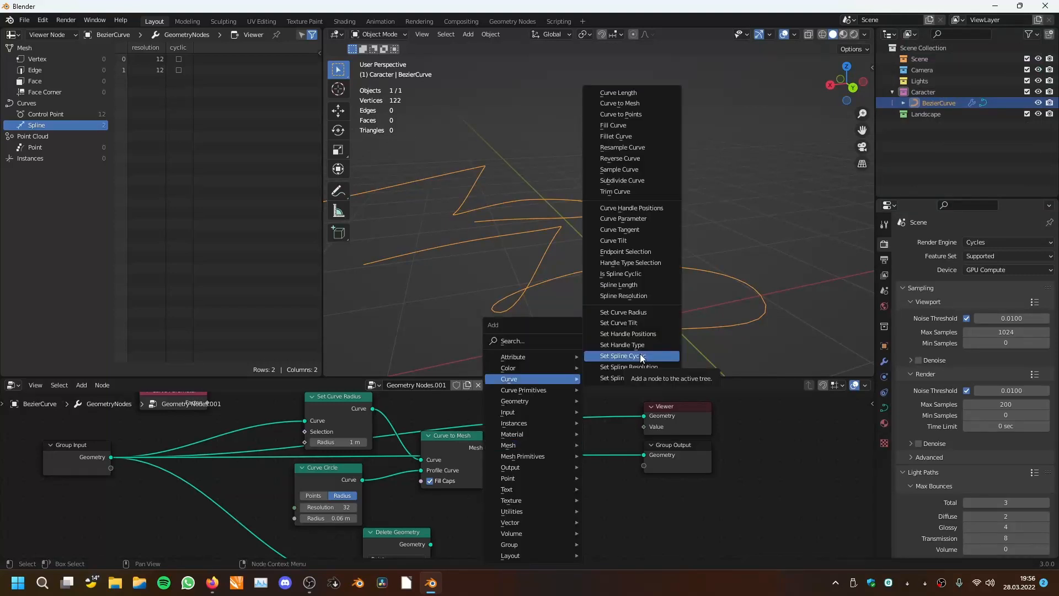
click(632, 355)
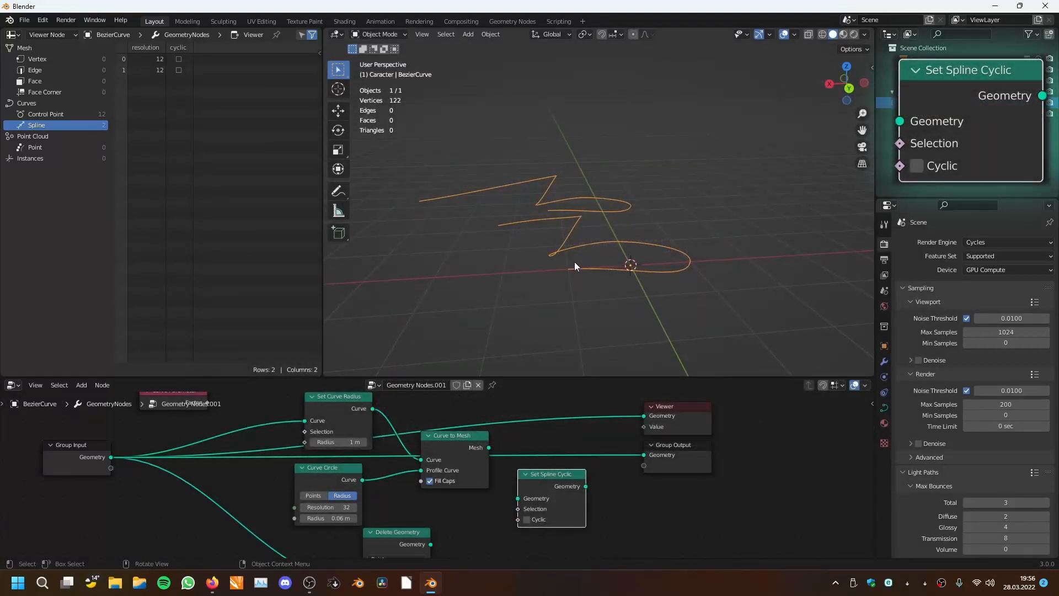
- Enter Edit Mode and select the front spline's two end control points in turn to examine its open ends
middle_drag(575, 263, 471, 265)
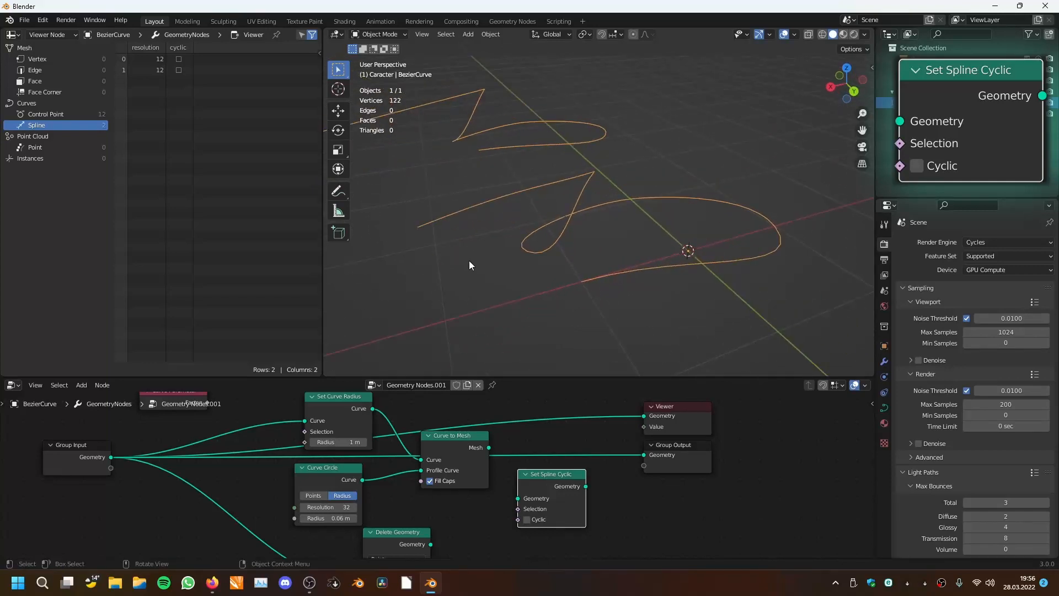
key(Tab)
click(415, 229)
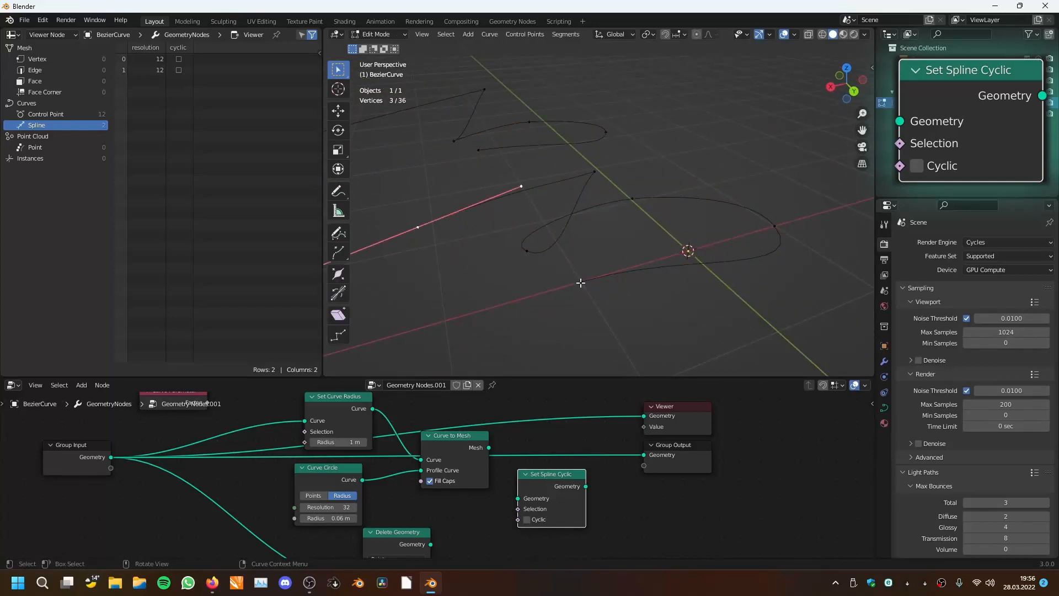
click(581, 282)
middle_drag(640, 264, 612, 283)
scroll(616, 312, down, 4)
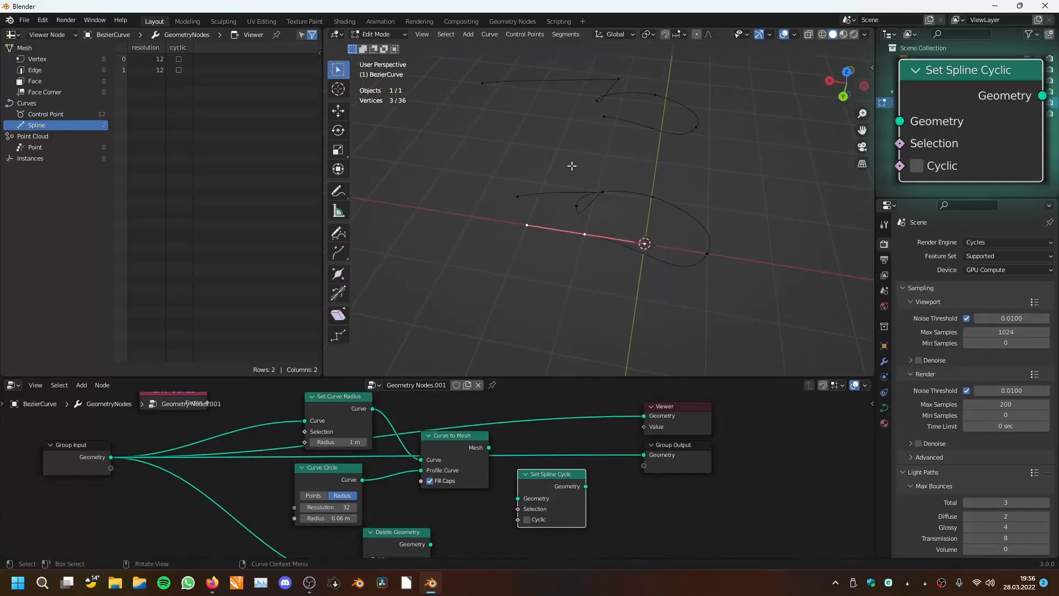
- Return to Object Mode, wire the Set Spline Cyclic node between Group Input and Group Output, and enable Cyclic to close both splines
middle_drag(691, 226, 723, 184)
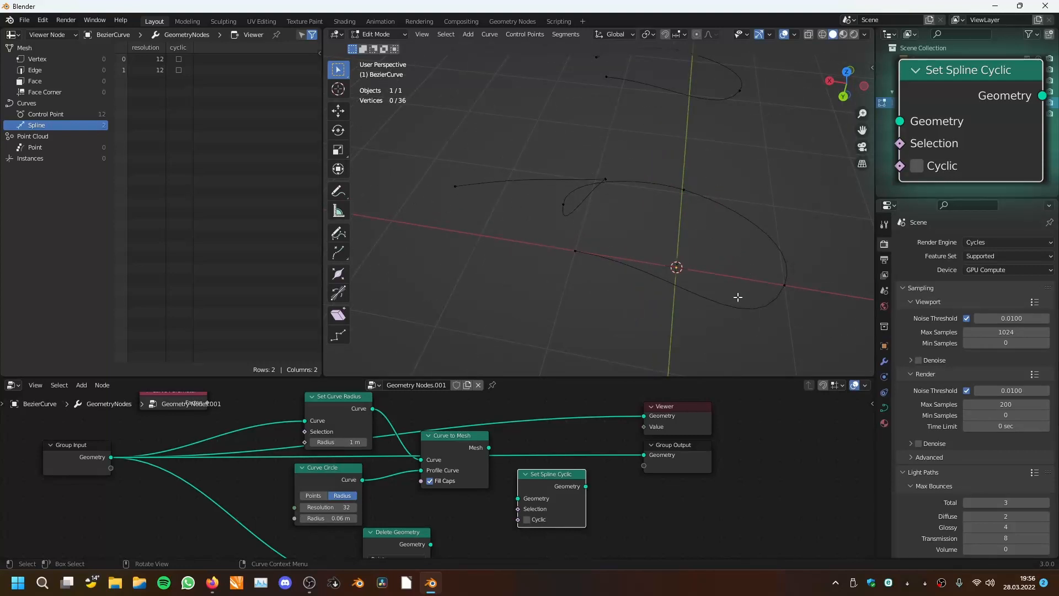
middle_drag(569, 255, 579, 246)
click(485, 192)
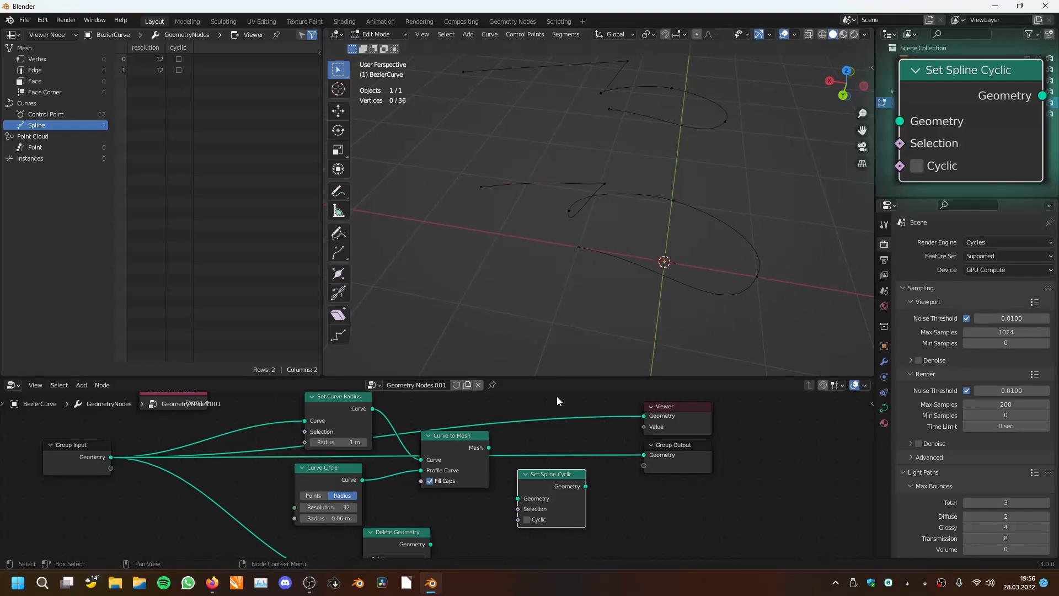
key(Tab)
drag(552, 486, 381, 443)
middle_drag(375, 468, 392, 441)
scroll(392, 442, up, 4)
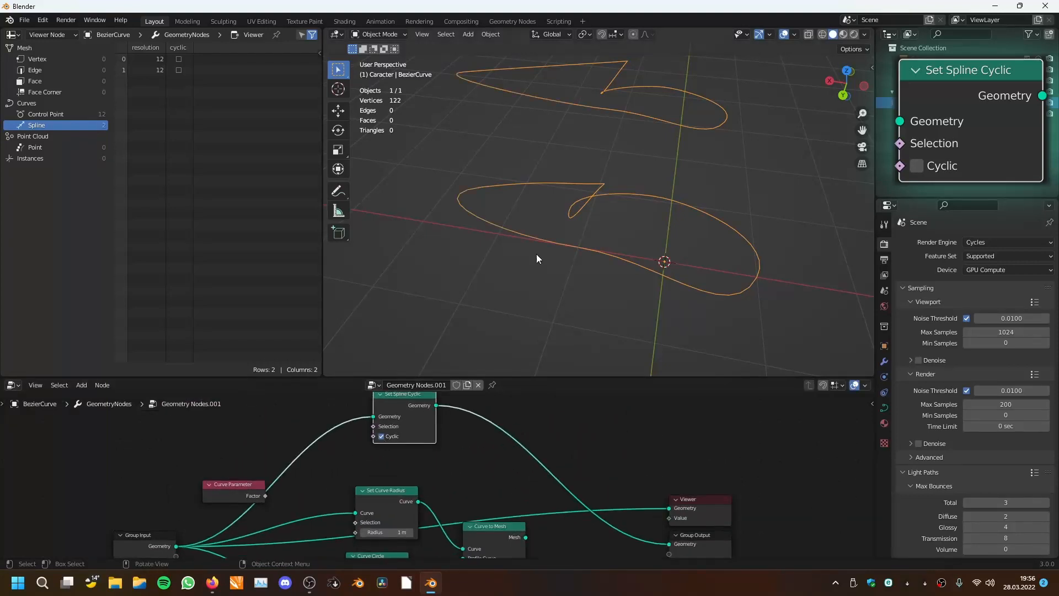
middle_drag(536, 254, 598, 211)
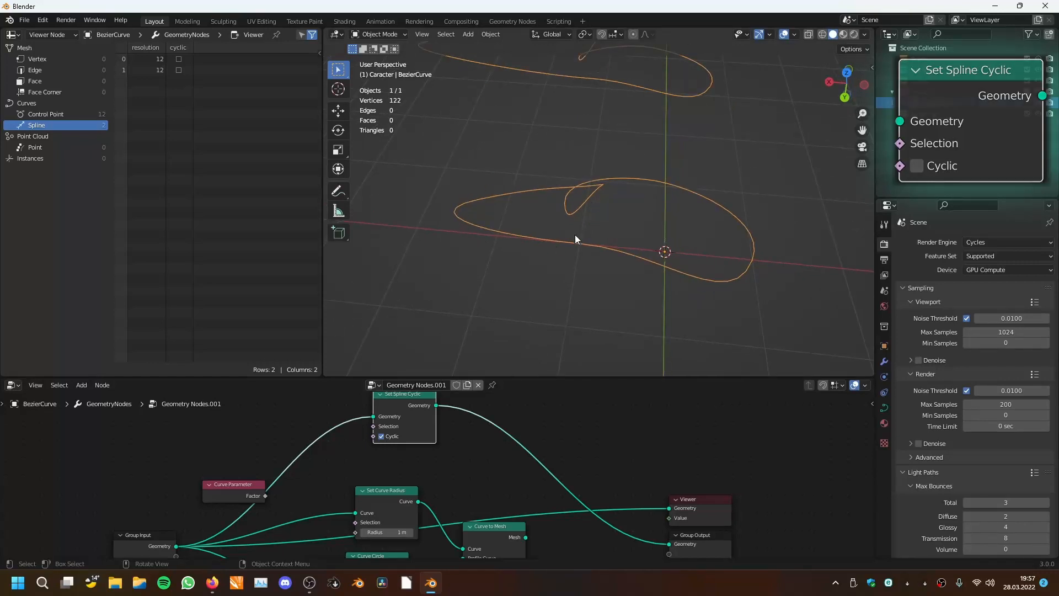
- Replace the Set Spline Cyclic node with a Set Spline Resolution node that feeds both the Viewer and Group Output
scroll(421, 468, down, 2)
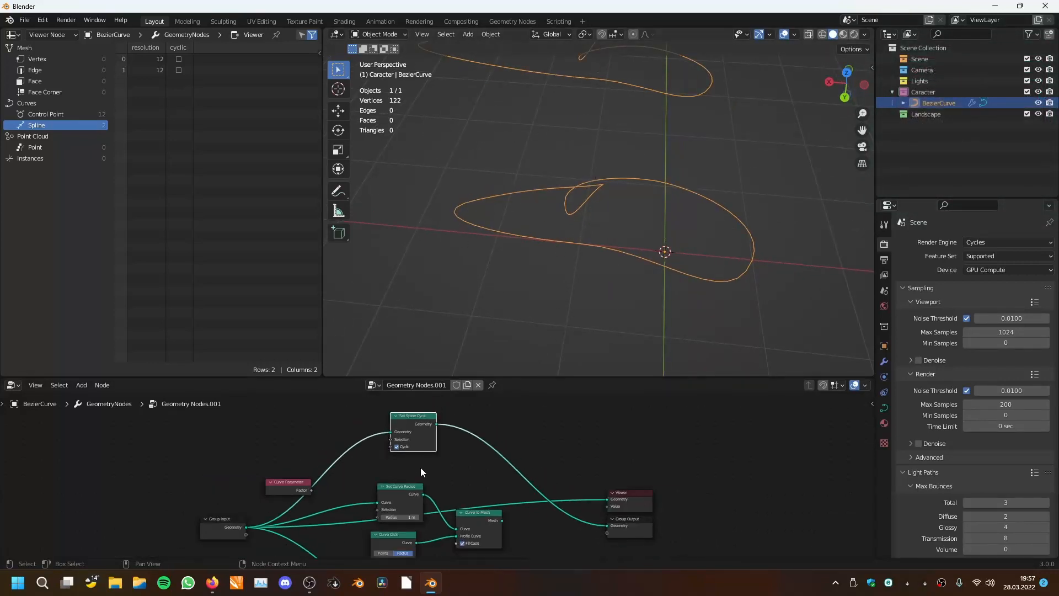
scroll(422, 464, up, 2)
click(568, 366)
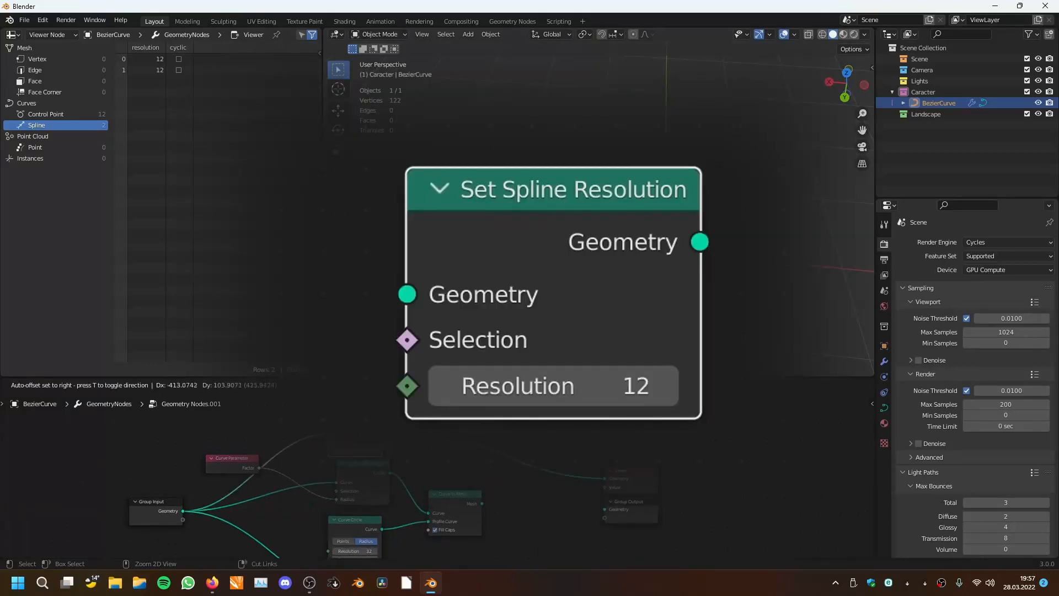
click(390, 426)
drag(607, 507, 607, 508)
scroll(627, 276, down, 2)
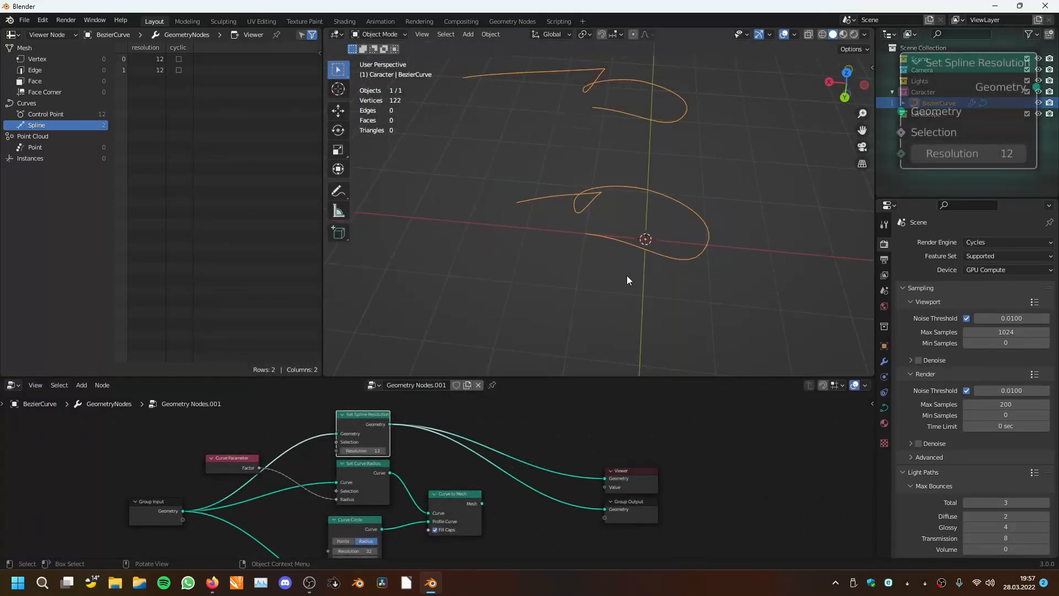
- Look at the curve's smoothness up close and try adjusting the Resolution value of the Set Spline Resolution node
middle_drag(626, 276, 653, 230)
scroll(653, 230, up, 4)
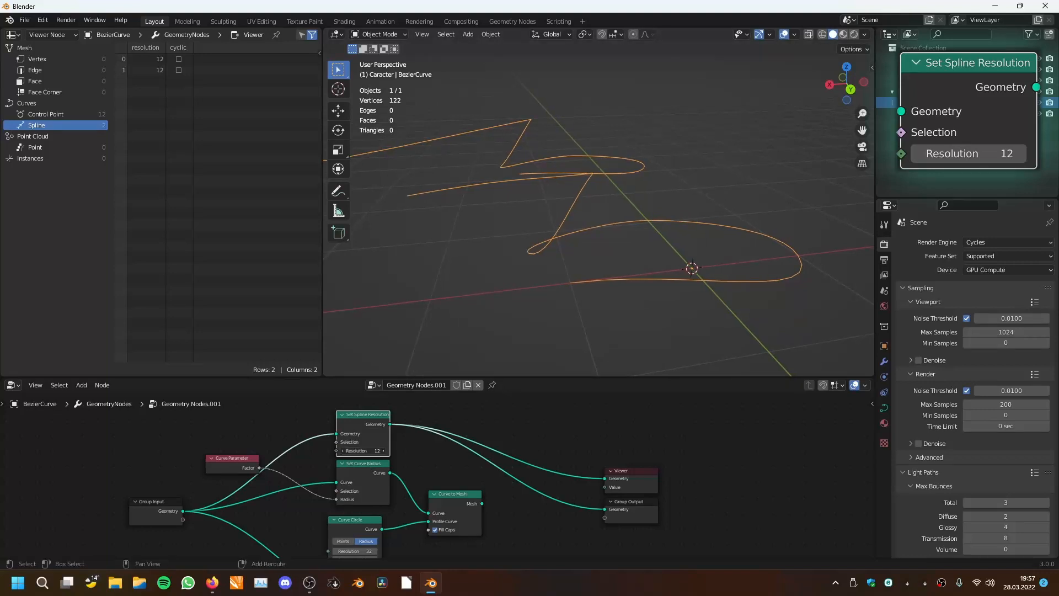
mouse_move(375, 451)
mouse_down()
mouse_move(348, 451)
mouse_move(381, 451)
mouse_move(347, 451)
mouse_move(366, 448)
mouse_up()
- Detach and delete the Set Spline Resolution node, add a Set Spline Type node and feed it the Group Input geometry
alt+drag(369, 413, 454, 404)
key(x)
key(shift+a)
mouse_move(463, 379)
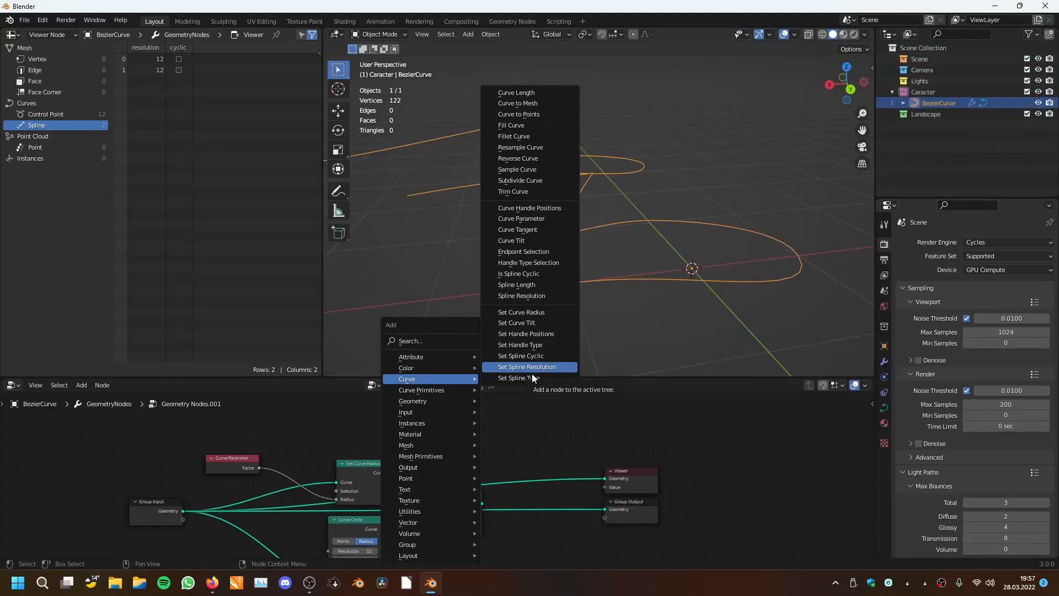
click(526, 378)
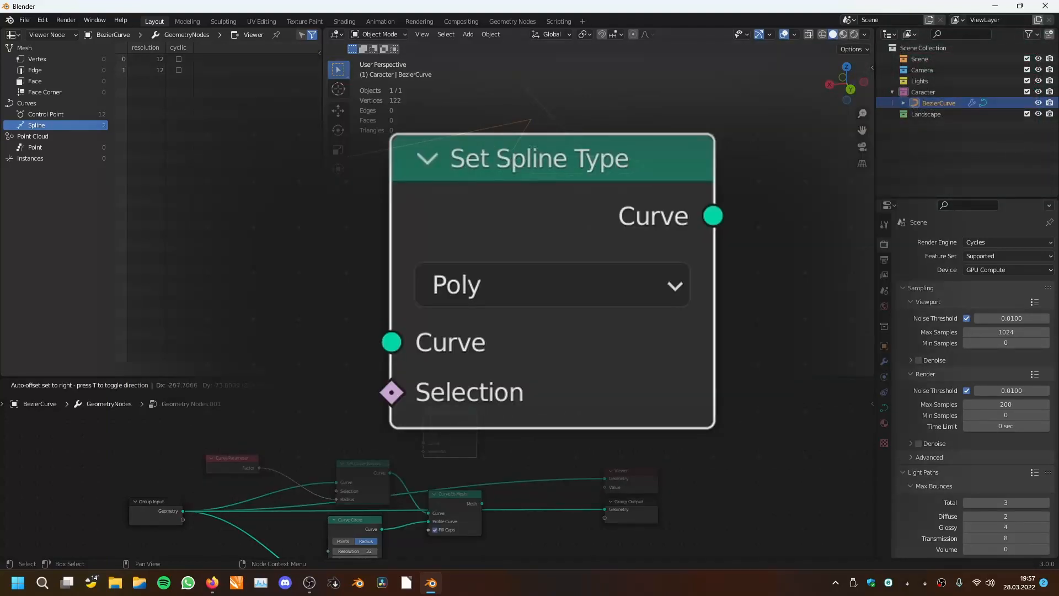
click(450, 419)
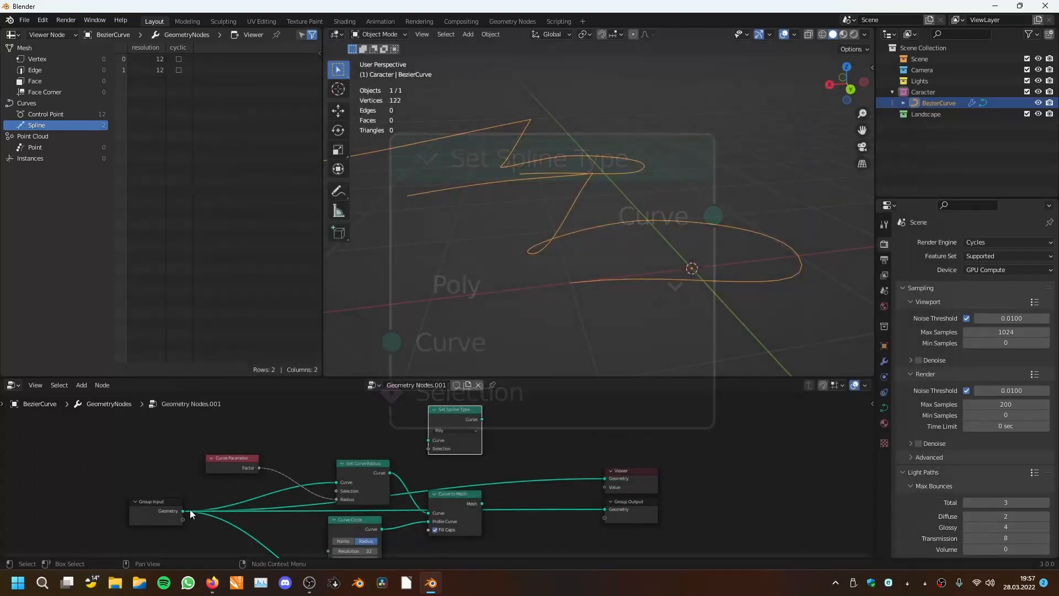
drag(182, 511, 428, 439)
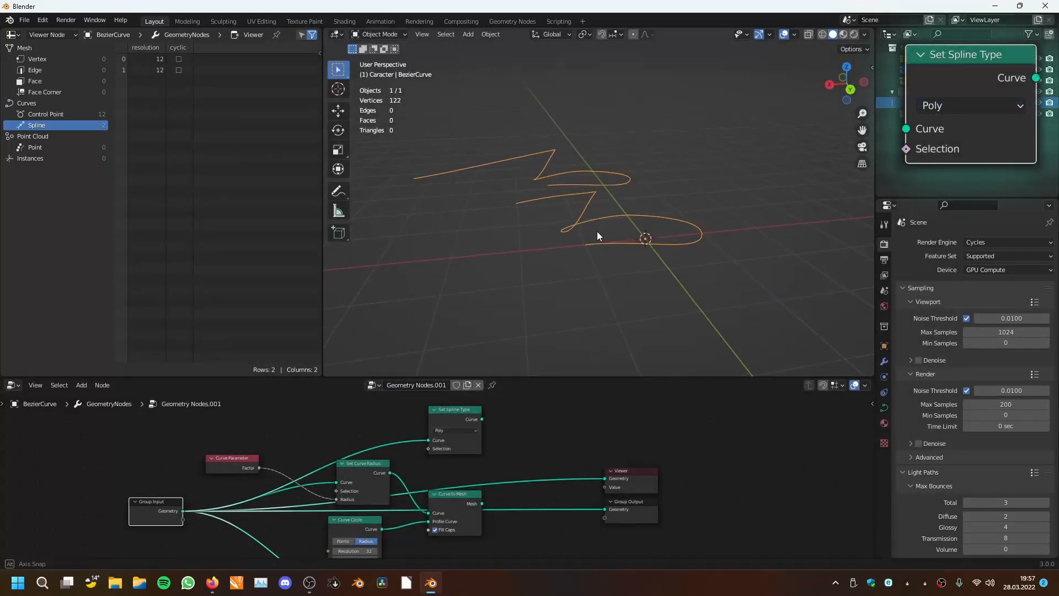
- In Edit Mode, select the front spline's control points and set its spline type to Poly
key(Tab)
middle_drag(627, 223, 608, 264)
scroll(608, 265, up, 2)
drag(783, 184, 475, 258)
drag(800, 157, 431, 288)
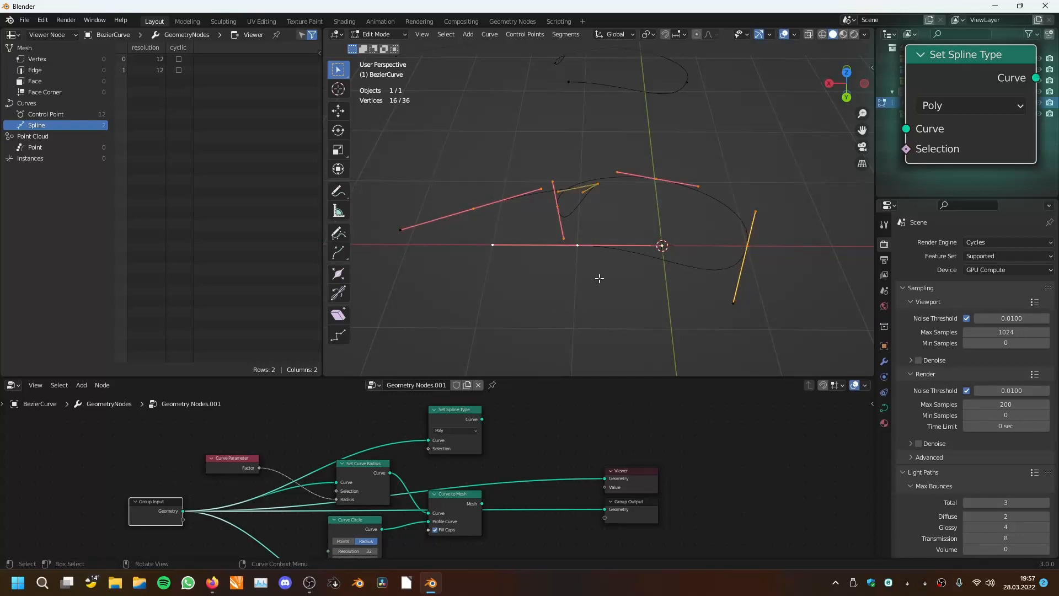
middle_drag(598, 278, 622, 216)
right_click(622, 215)
mouse_move(622, 217)
mouse_move(589, 207)
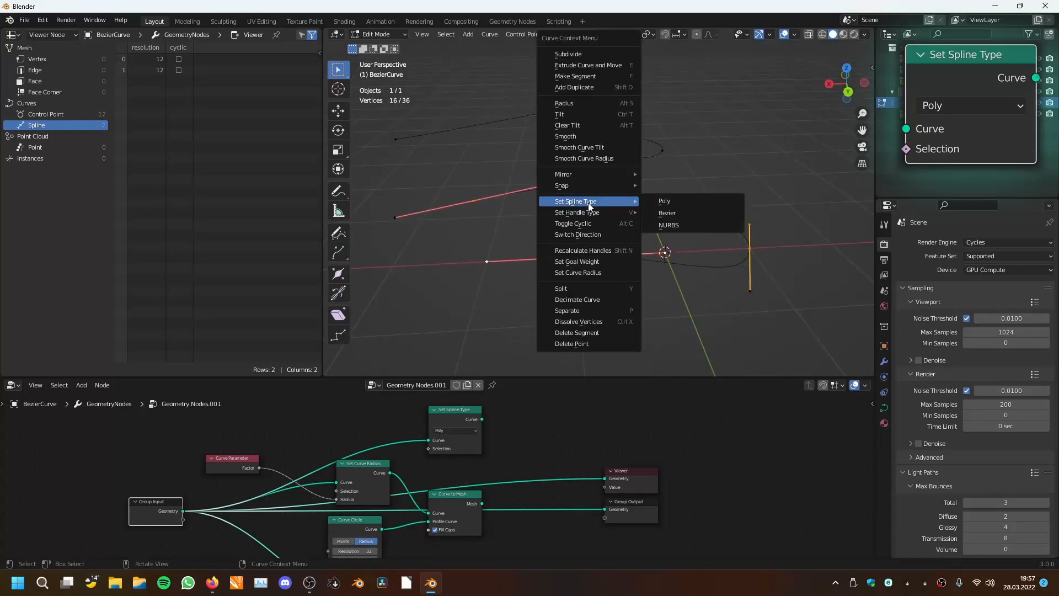
click(676, 202)
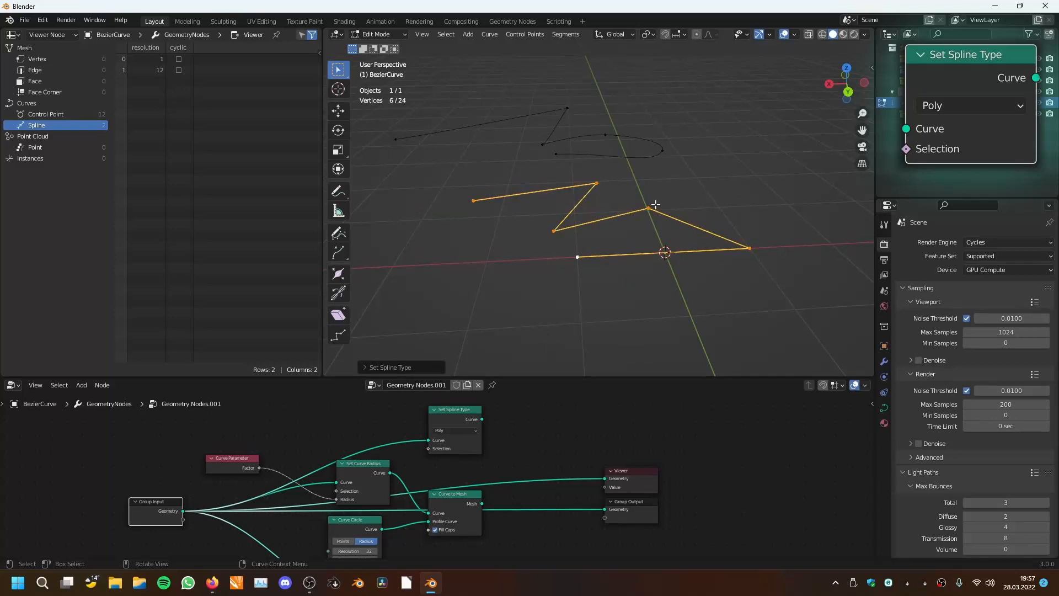
- Convert the selected front spline from Poly back to Bezier
middle_drag(656, 205, 629, 192)
right_click(629, 191)
mouse_move(629, 192)
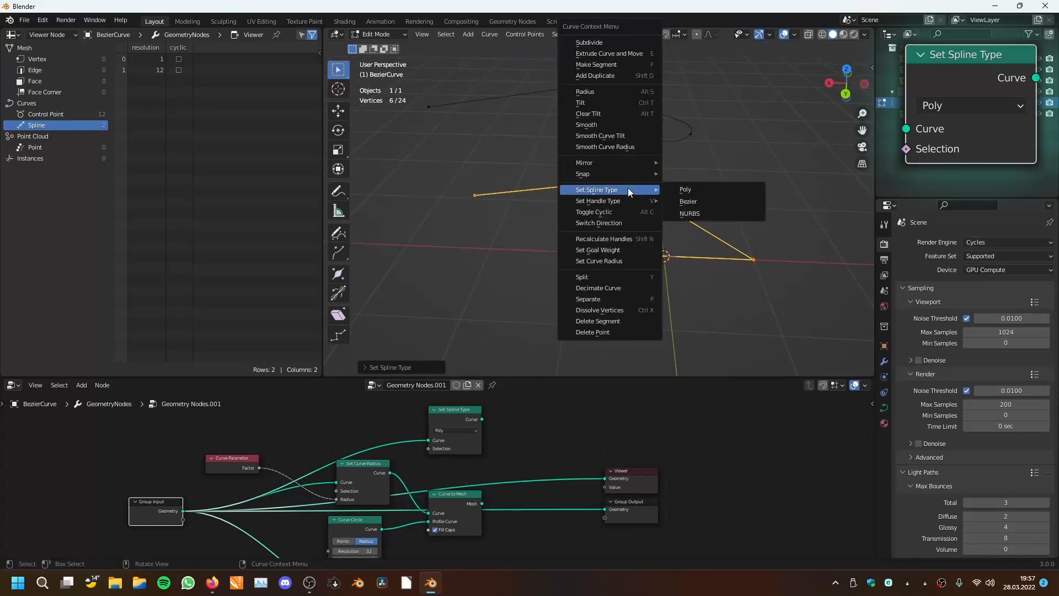
click(700, 201)
right_click(698, 198)
mouse_move(698, 200)
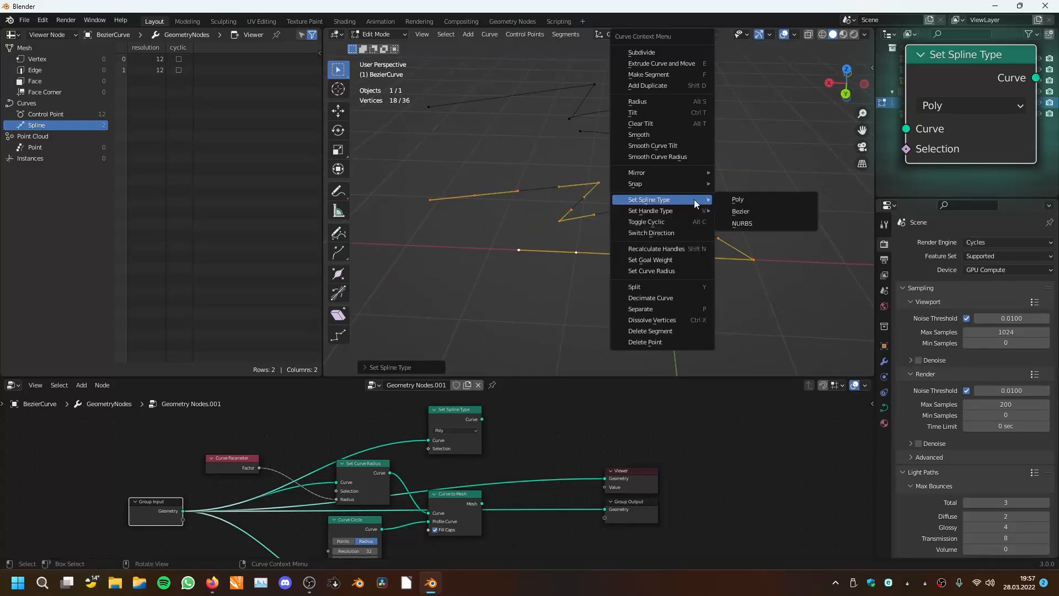
click(752, 215)
- Convert the selected front spline to NURBS and return to Object Mode
right_click(665, 206)
mouse_move(672, 212)
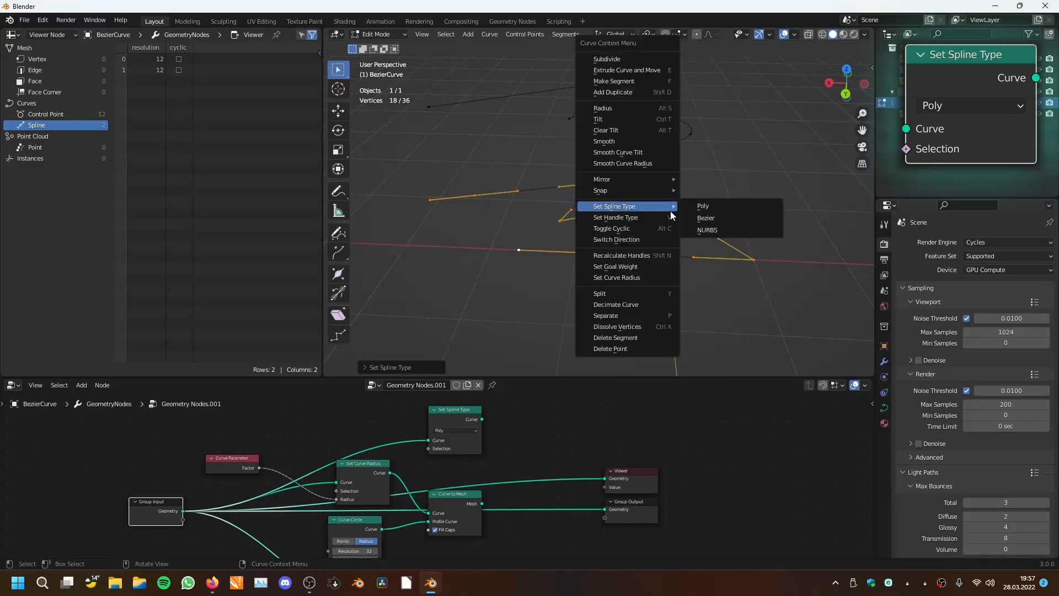
click(707, 230)
key(Tab)
mouse_move(701, 213)
middle_down()
mouse_move(711, 249)
mouse_move(701, 217)
middle_up()
scroll(544, 443, down, 3)
middle_drag(499, 495, 506, 472)
scroll(505, 472, up, 4)
middle_drag(464, 426, 456, 454)
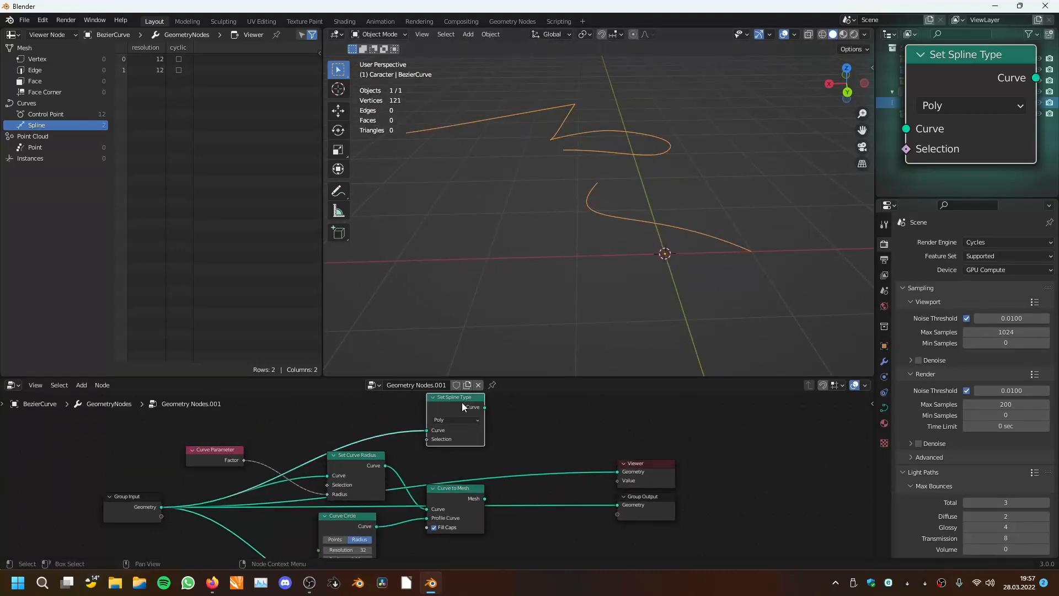
- Connect the Set Spline Type node's Curve output to Group Output and set its type to NURBS
drag(461, 402, 616, 505)
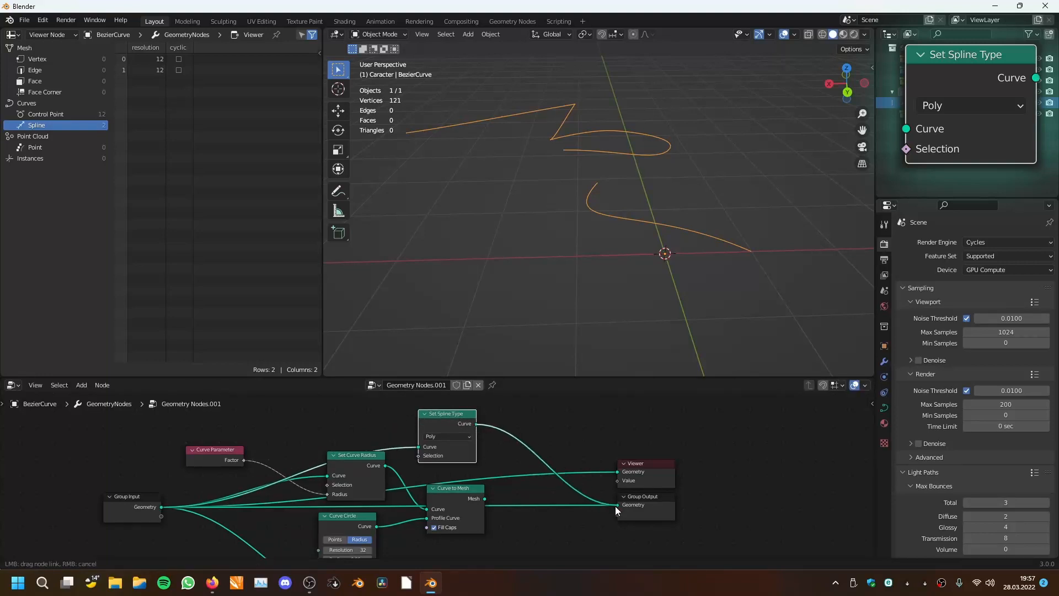
scroll(437, 475, up, 1)
click(456, 428)
click(435, 450)
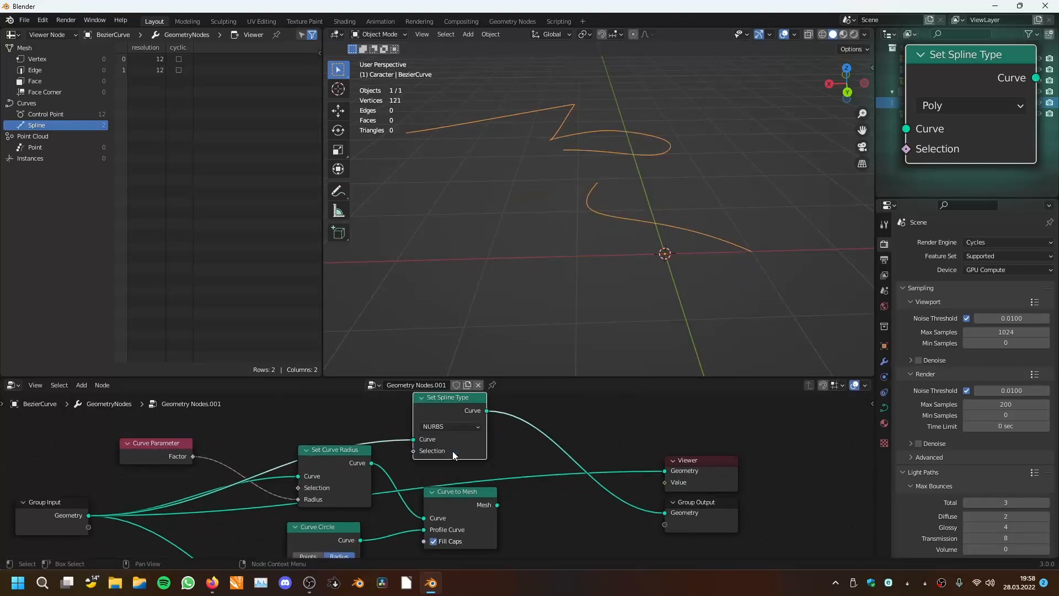
- Switch the Set Spline Type node to Poly and after that to Bezier, viewing the curve from another angle
click(453, 430)
click(452, 459)
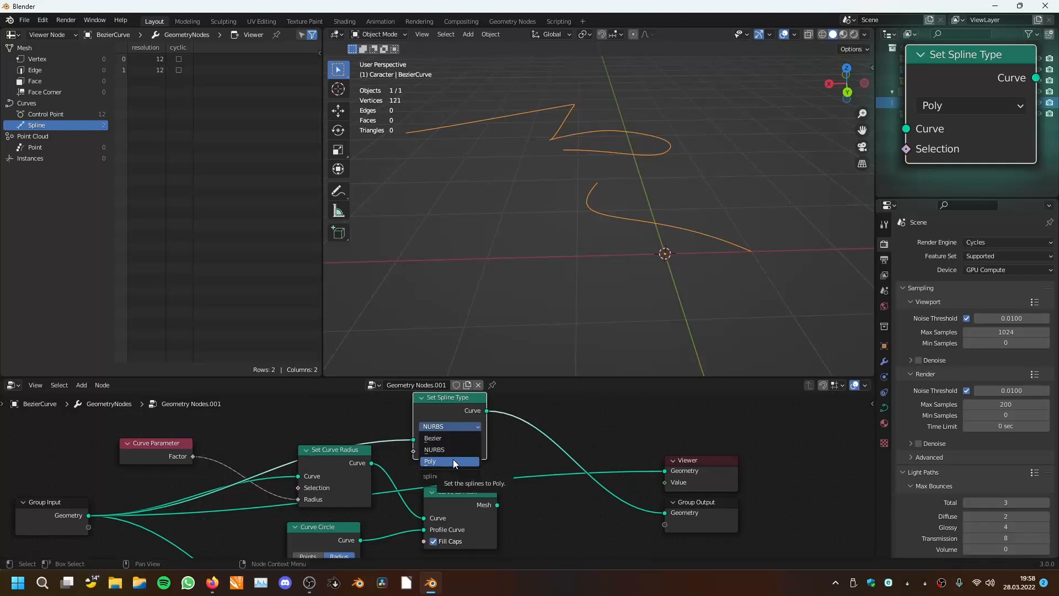
click(449, 426)
click(450, 438)
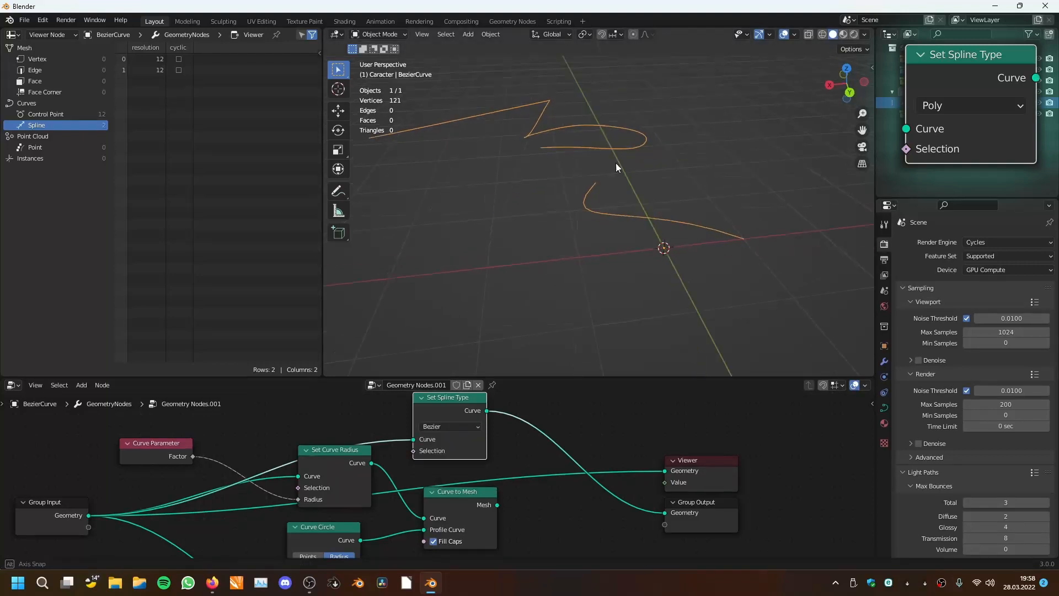
middle_drag(616, 164, 628, 246)
scroll(449, 430, down, 2)
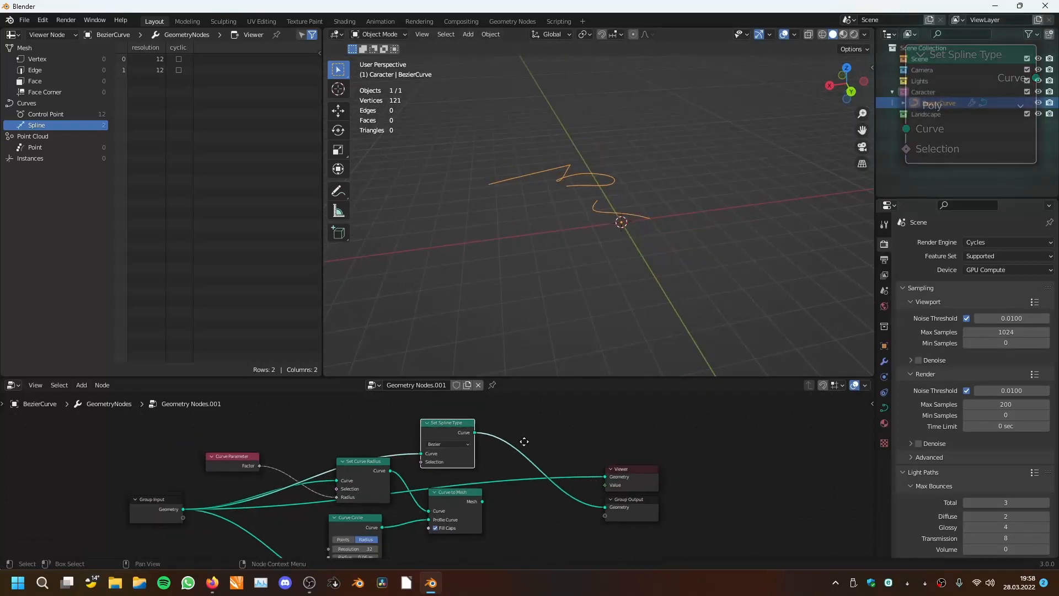
- Detach and delete the Set Spline Type node, and bring up the list of nodes that can be added
drag(449, 430, 489, 426)
key(shift+a)
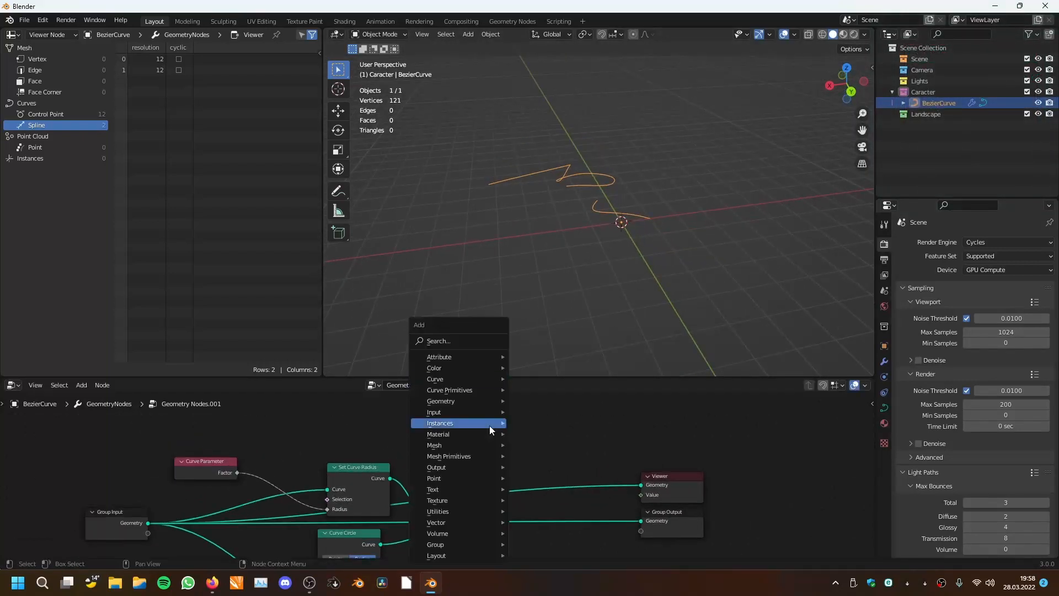
mouse_move(503, 379)
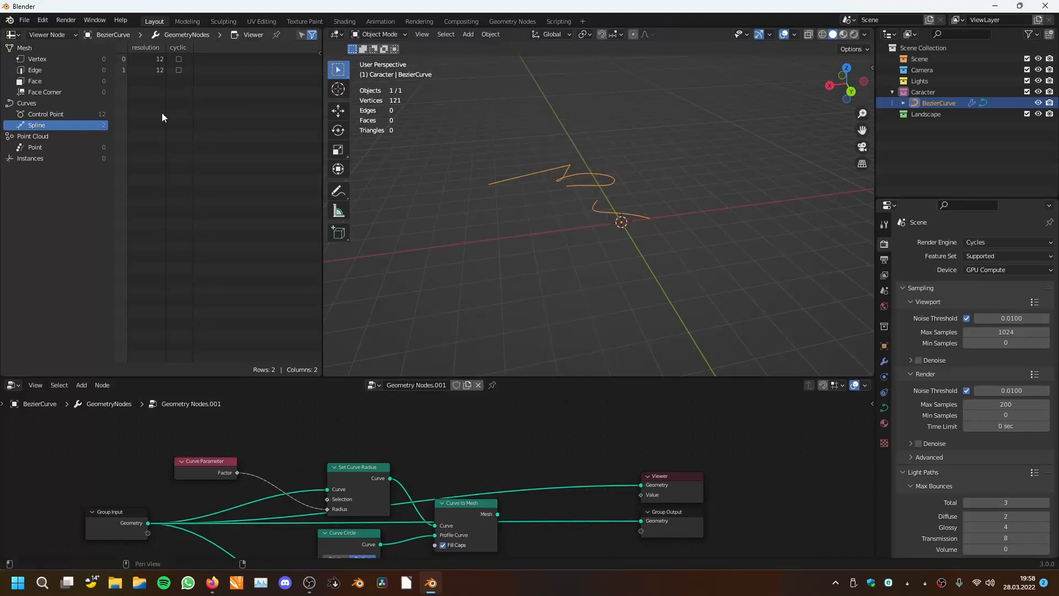
- Connect the Curve to Mesh node's Mesh output to Group Output and view the resulting tubes
scroll(601, 416, down, 4)
middle_drag(547, 445, 527, 415)
scroll(594, 417, up, 3)
scroll(527, 414, down, 2)
scroll(521, 441, up, 2)
drag(521, 442, 635, 450)
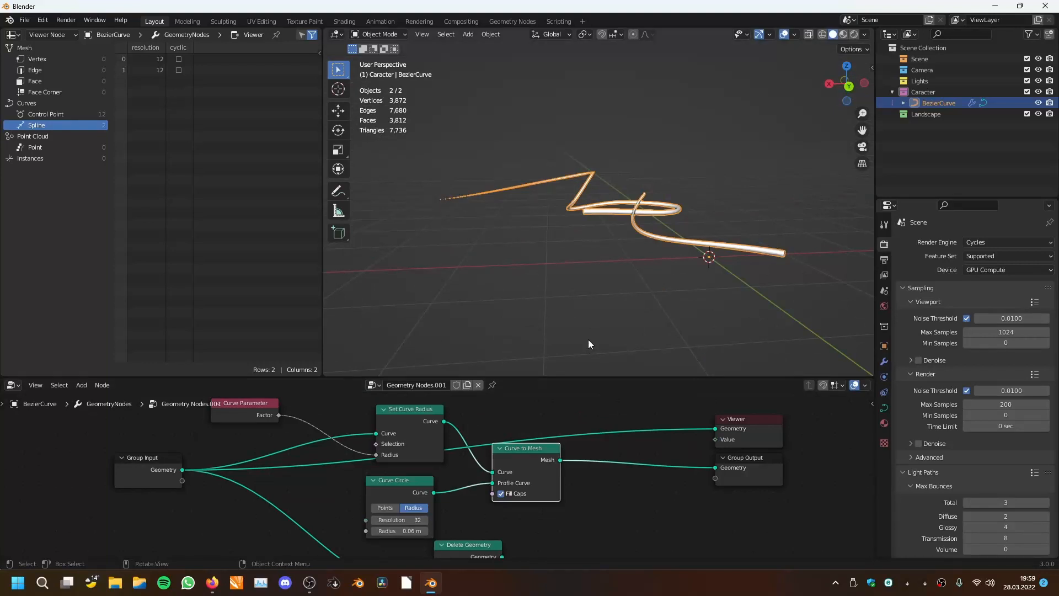
middle_drag(589, 339, 613, 340)
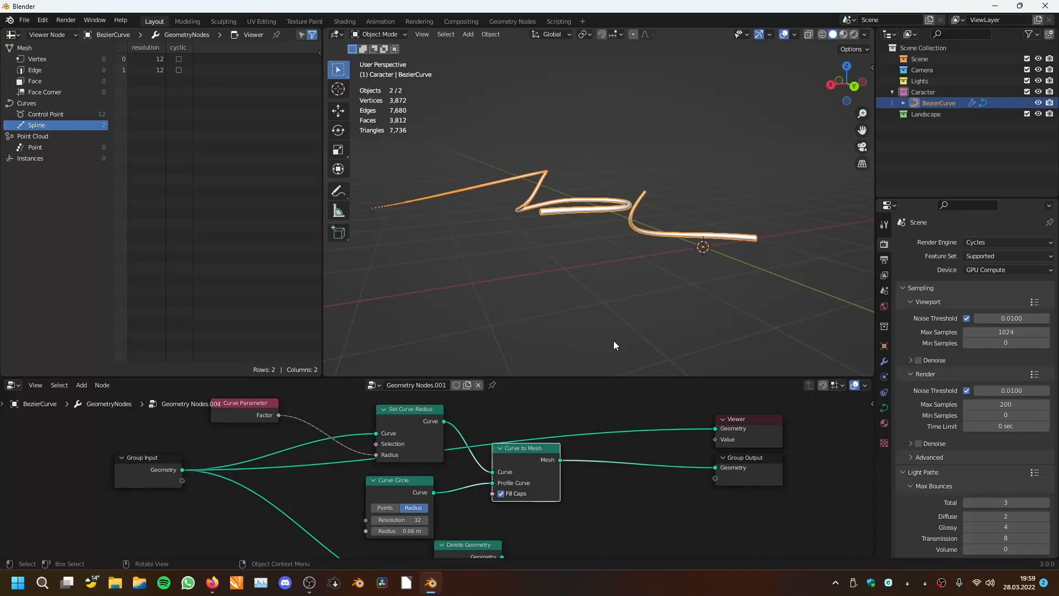
middle_drag(502, 441, 497, 442)
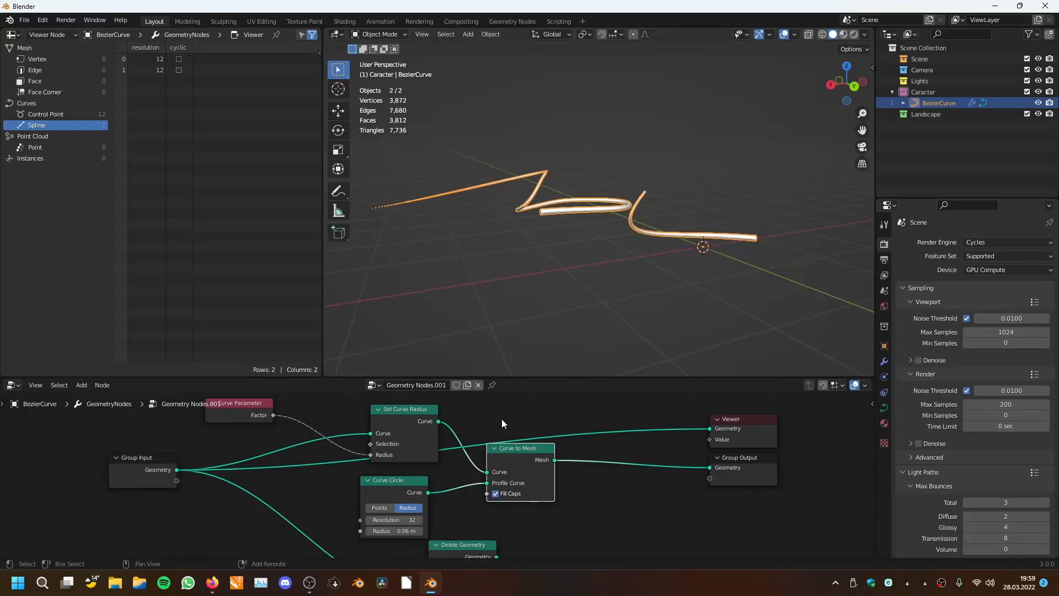
key(shift+a)
mouse_move(463, 378)
scroll(529, 462, down, 2)
middle_drag(529, 461, 551, 438)
key(ctrl+s)
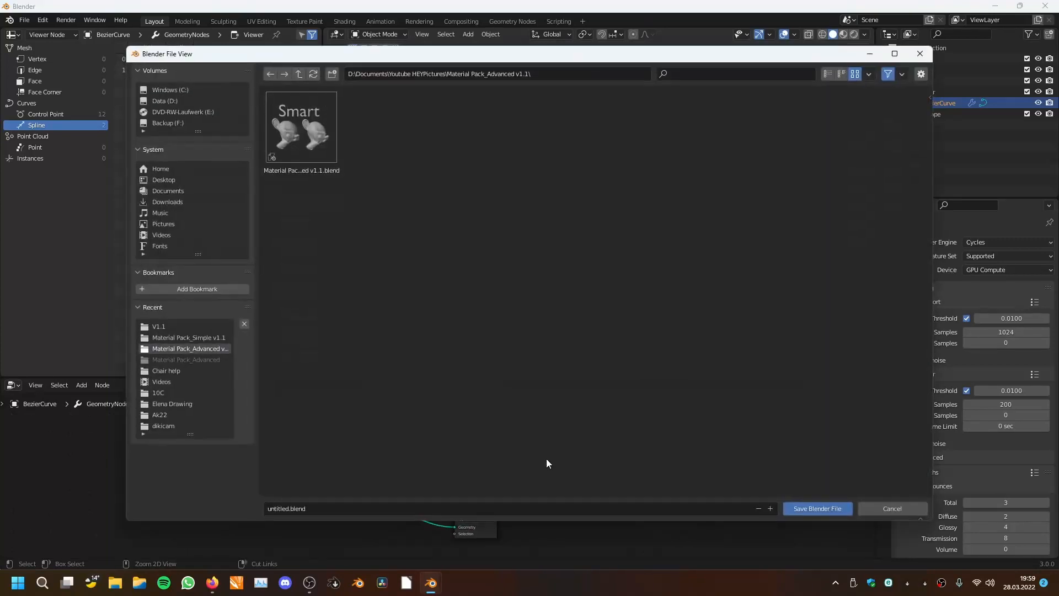
click(864, 507)
- Delete the unused Delete Geometry node below the Curve Circle node
scroll(531, 473, up, 3)
click(445, 498)
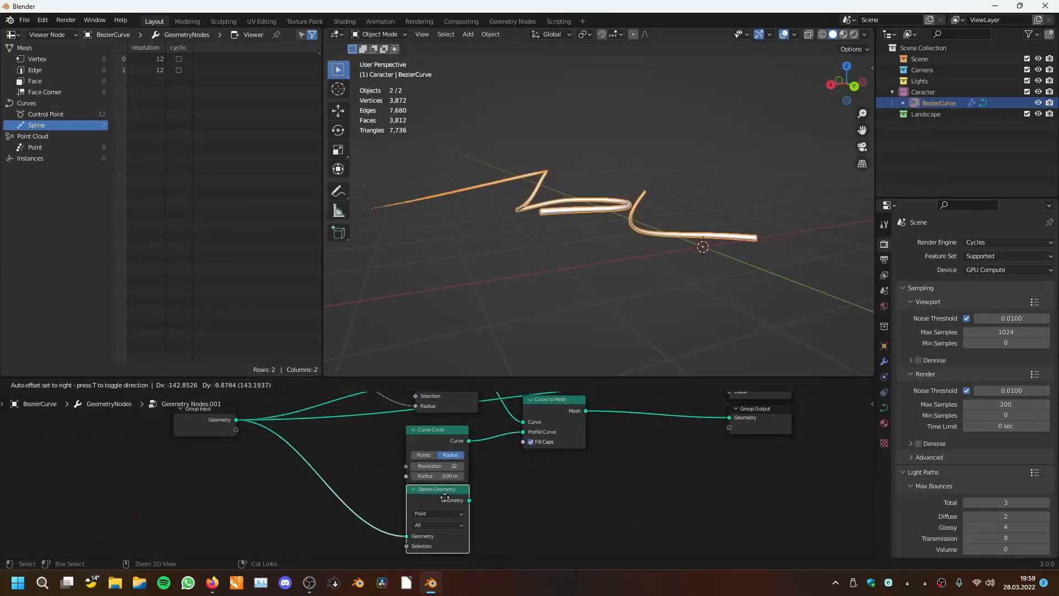
key(x)
scroll(445, 498, down, 5)
middle_drag(512, 465, 507, 504)
scroll(508, 505, up, 4)
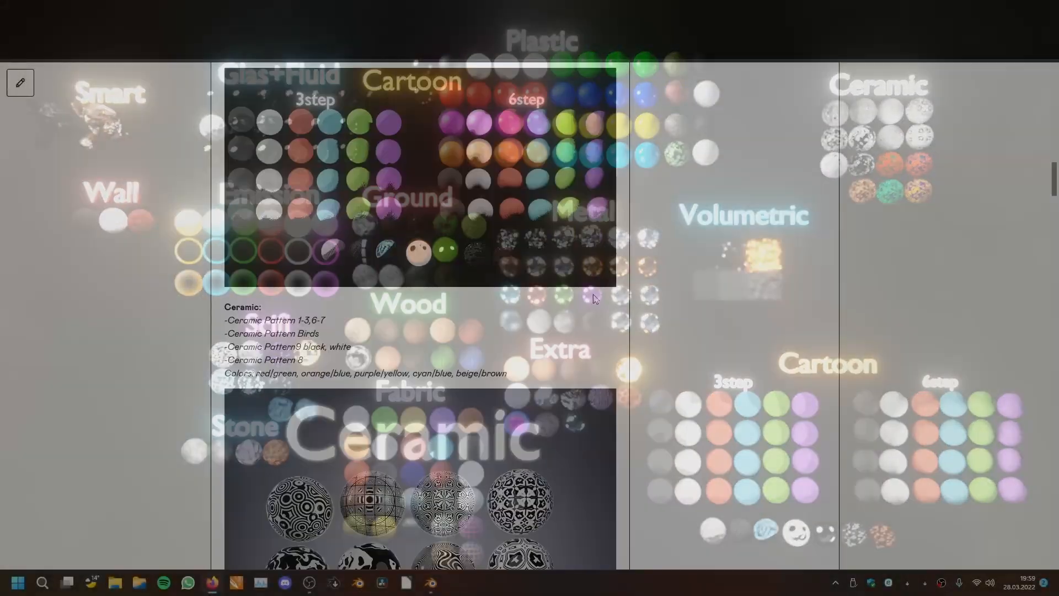
- Switch to the Advanced Material Pack product page in the browser and page through its preview images
scroll(594, 299, up, 15)
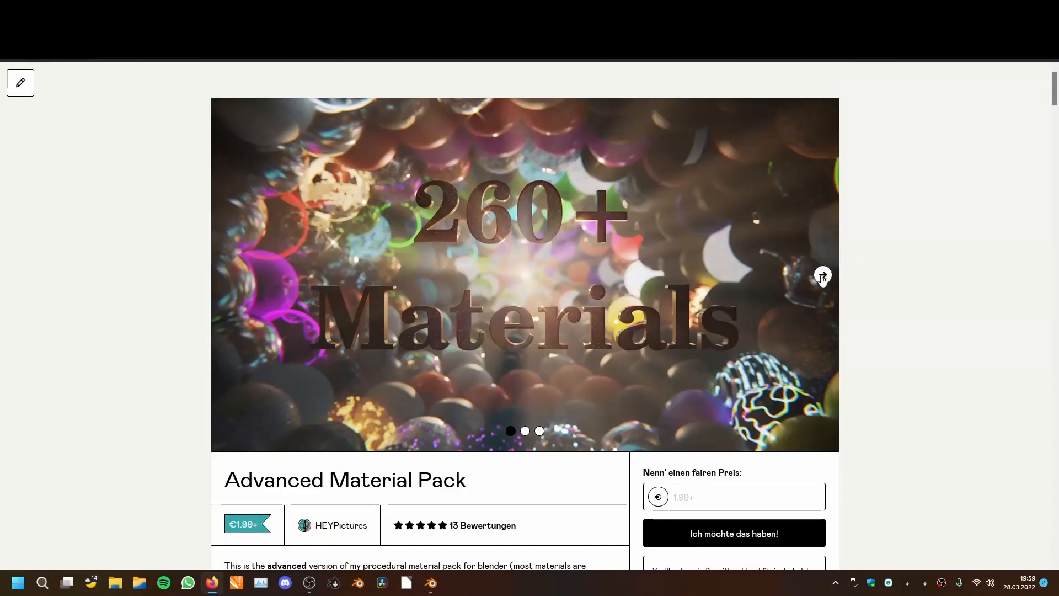
click(823, 275)
click(823, 275)
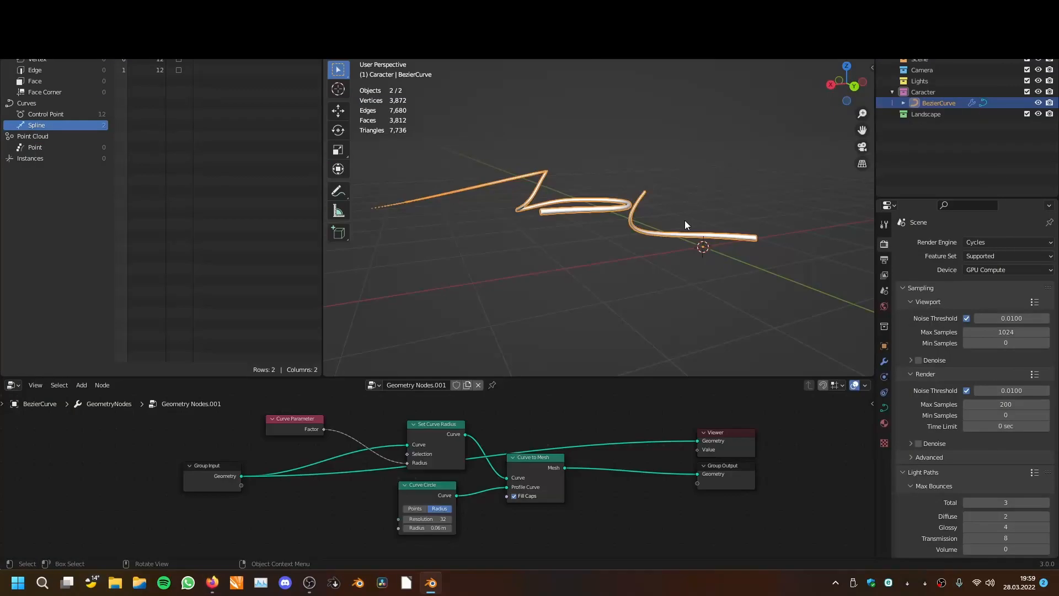
middle_drag(684, 221, 657, 221)
scroll(657, 220, up, 4)
shift+middle_drag(673, 306, 522, 265)
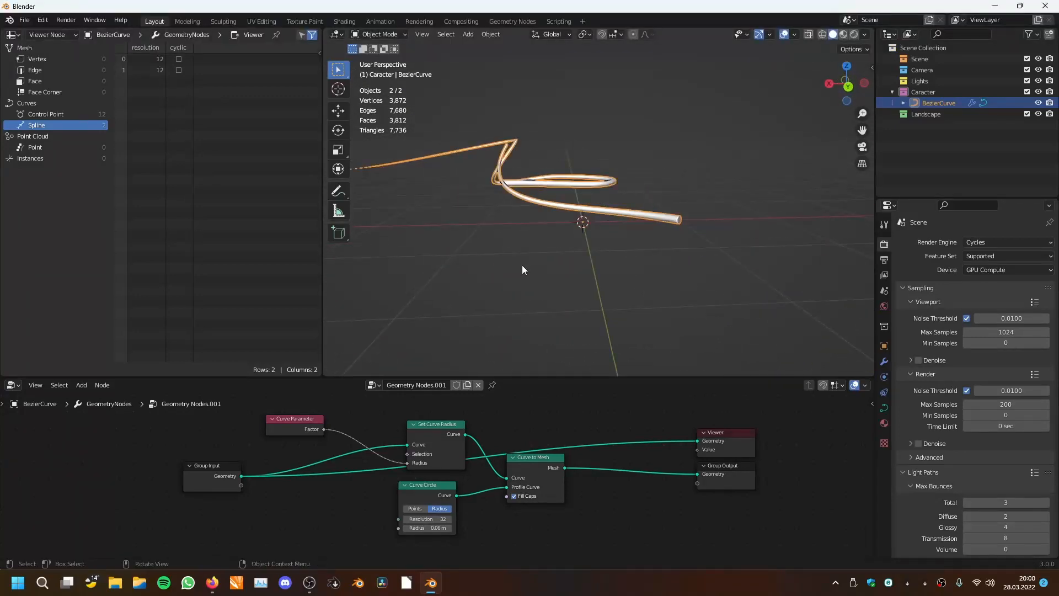
scroll(458, 468, down, 3)
scroll(472, 444, up, 4)
key(shift+a)
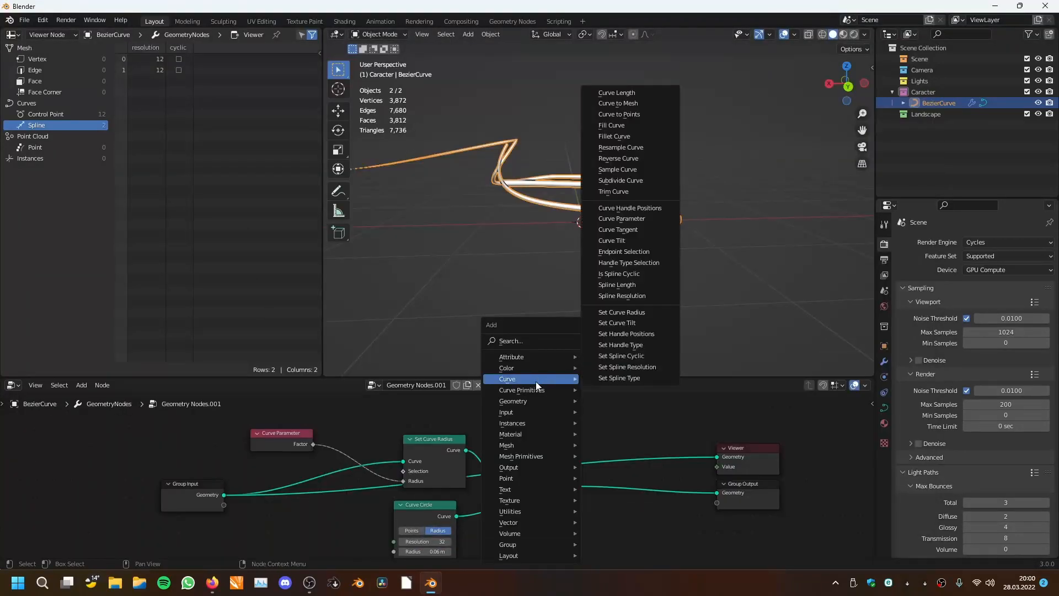
mouse_move(535, 393)
middle_drag(471, 450, 490, 436)
key(shift+a)
mouse_move(468, 408)
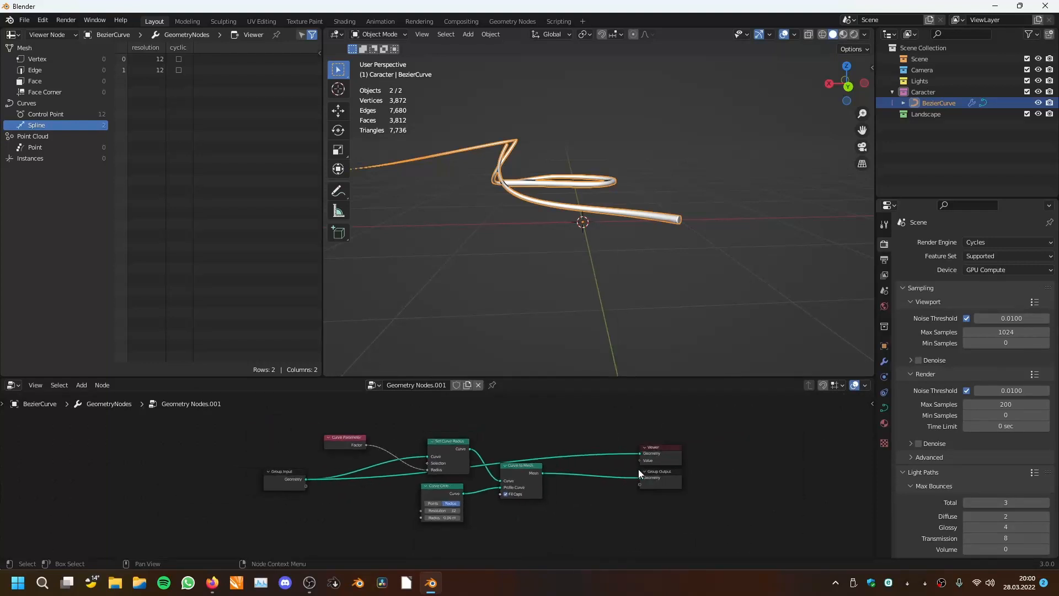
middle_drag(638, 469, 612, 466)
key(ctrl+o)
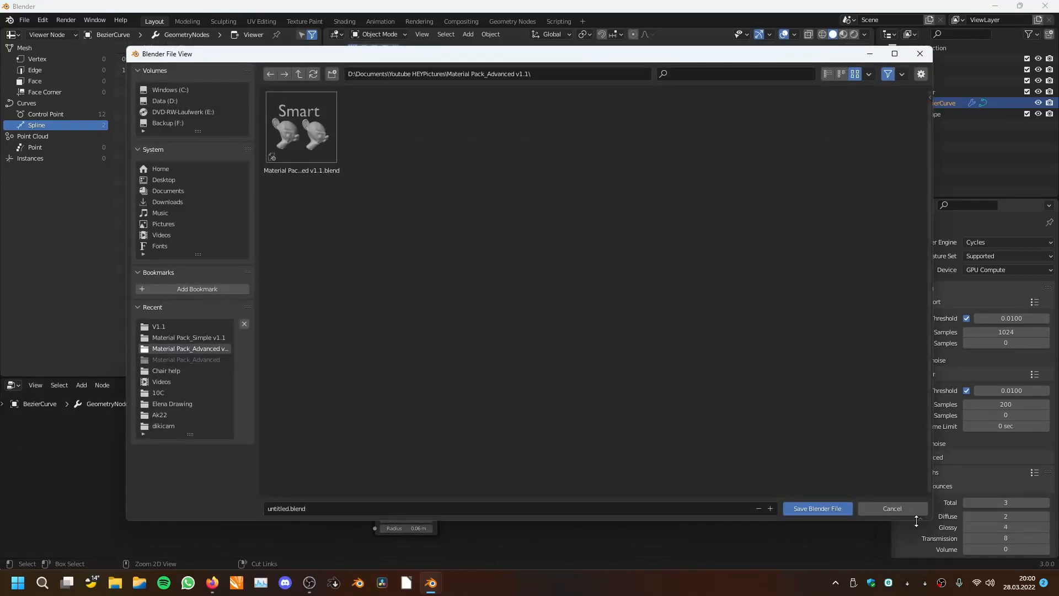
click(893, 508)
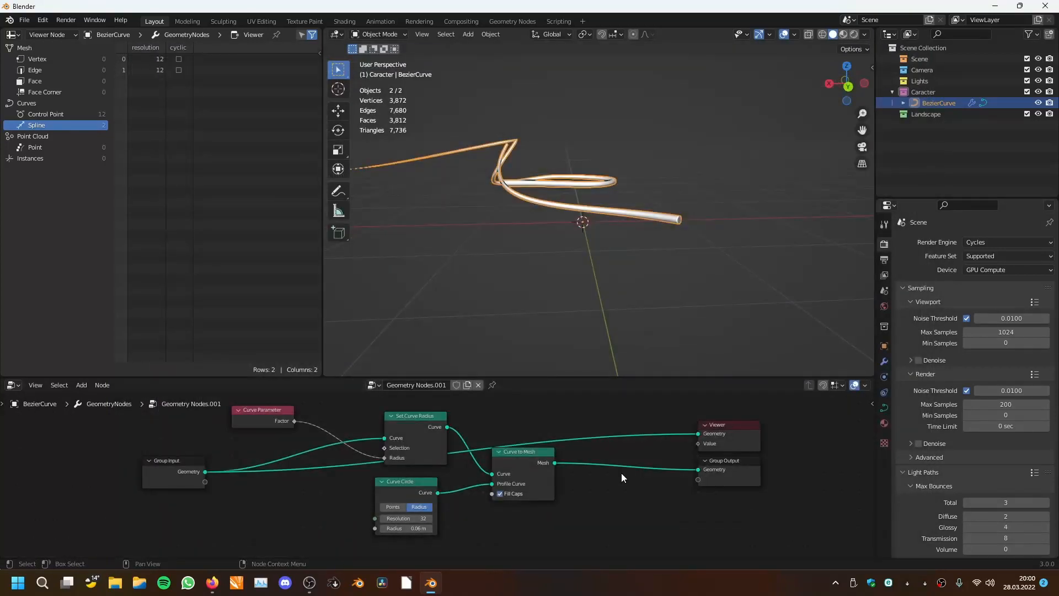